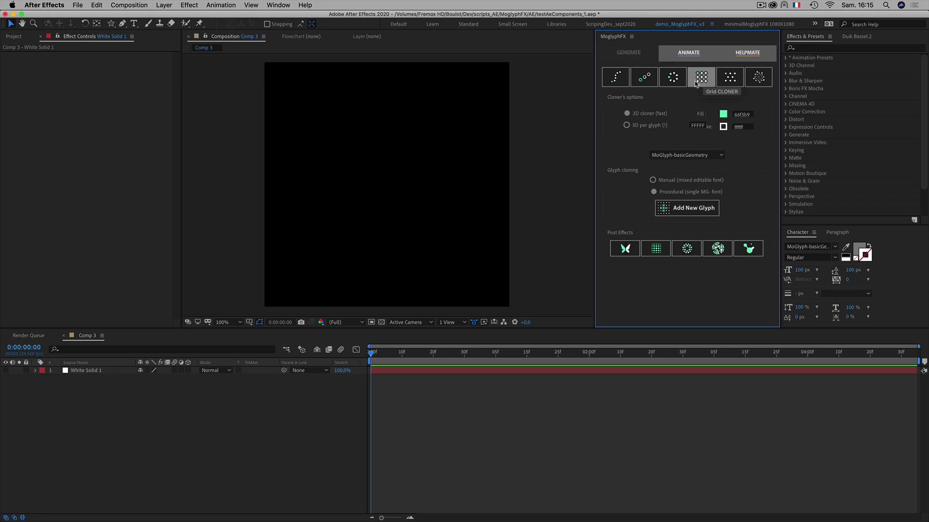
Create a grid cloner with the MoGlyph_MotionDesign font and select its layer.
click(720, 156)
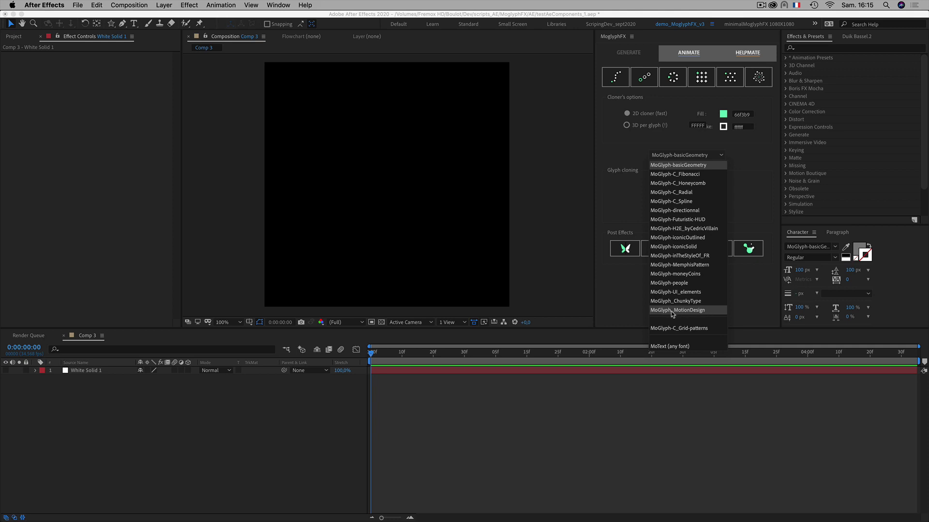
click(710, 312)
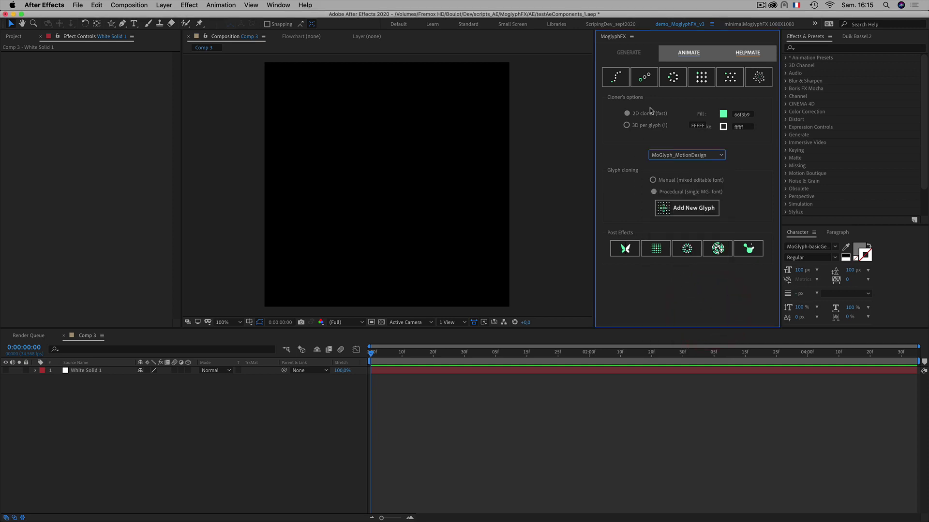
click(694, 81)
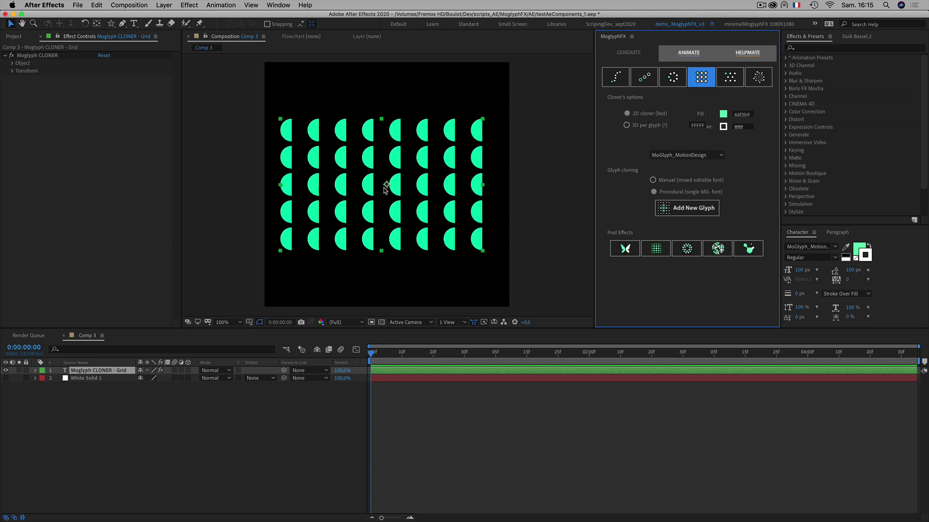
click(119, 427)
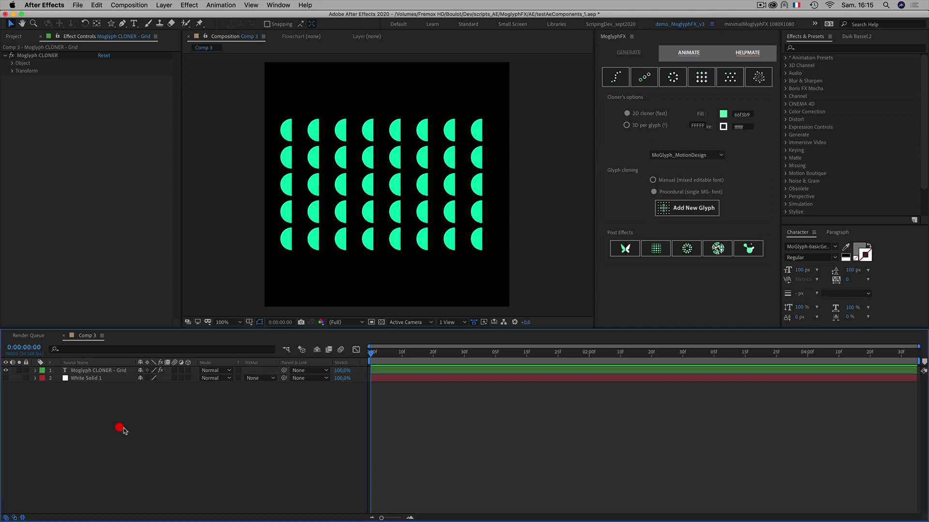
click(89, 372)
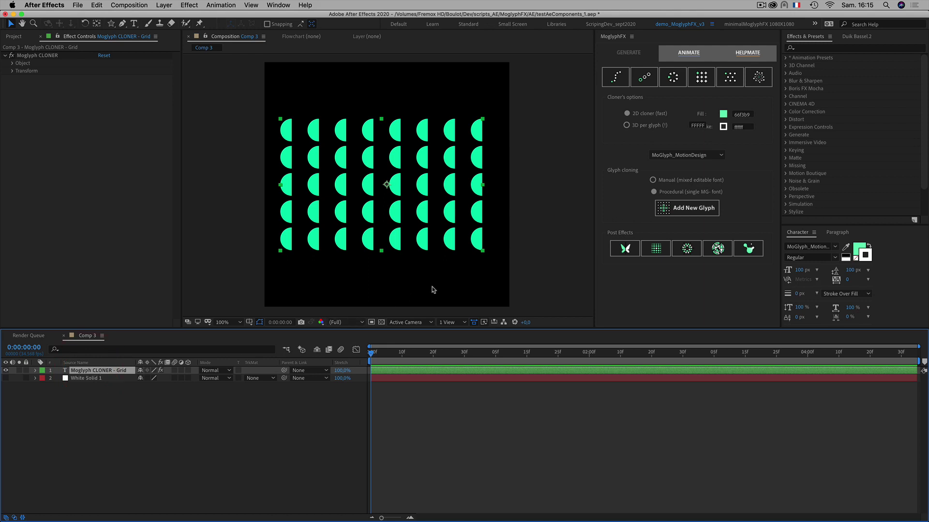
Add the small solid square glyph to the grid cloner as its clone shape.
click(683, 217)
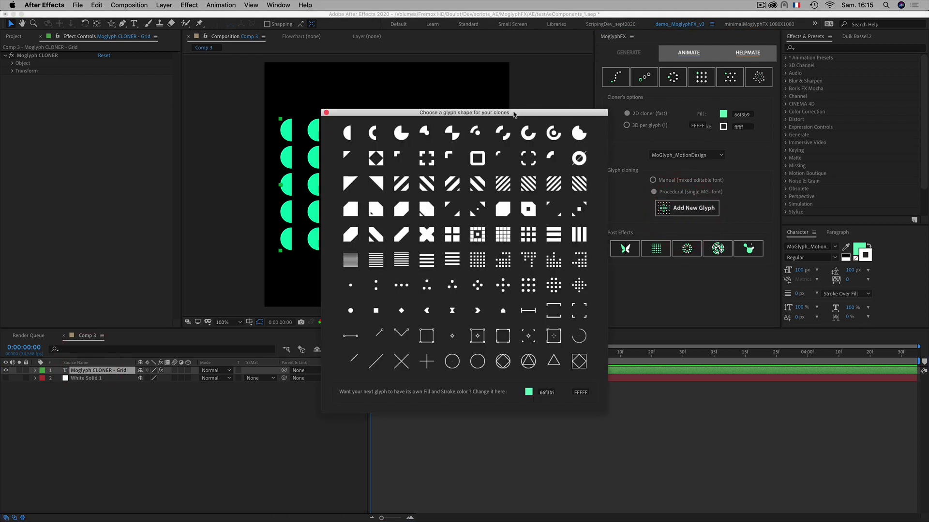
drag(514, 115, 531, 114)
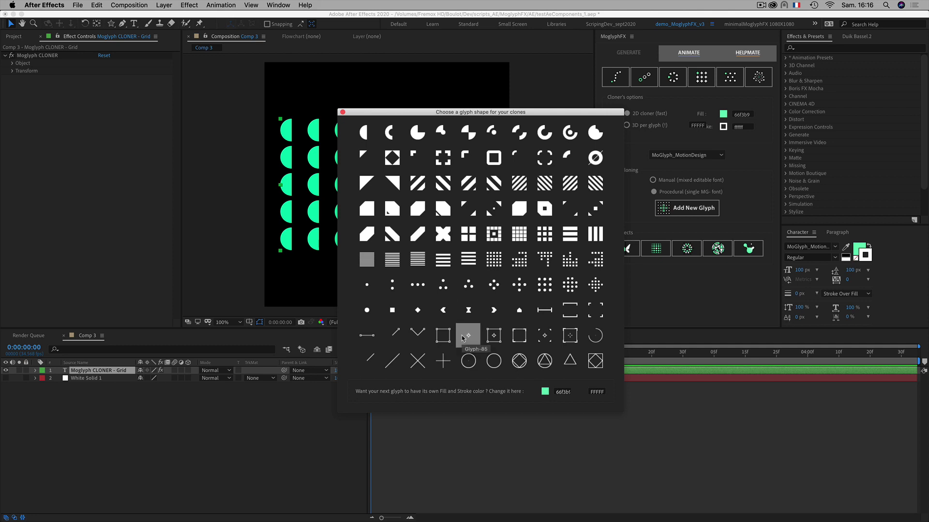
click(385, 312)
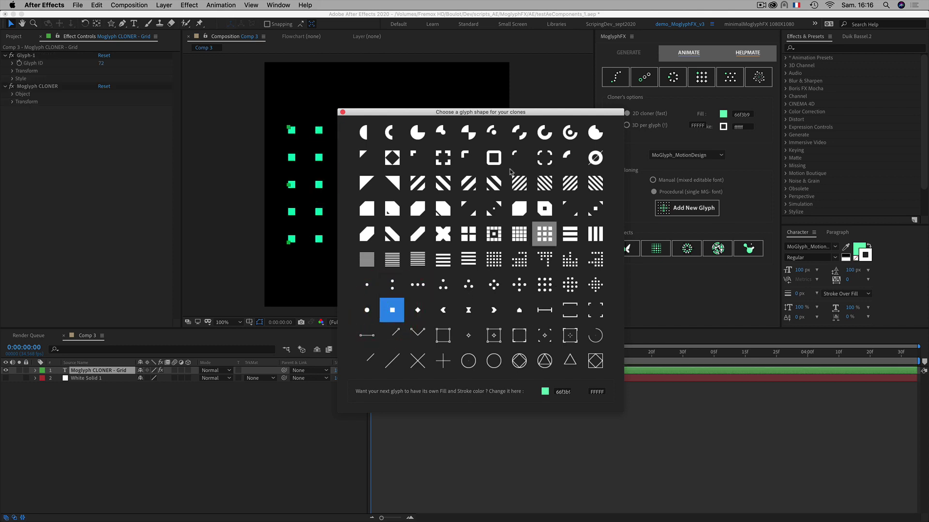
click(343, 112)
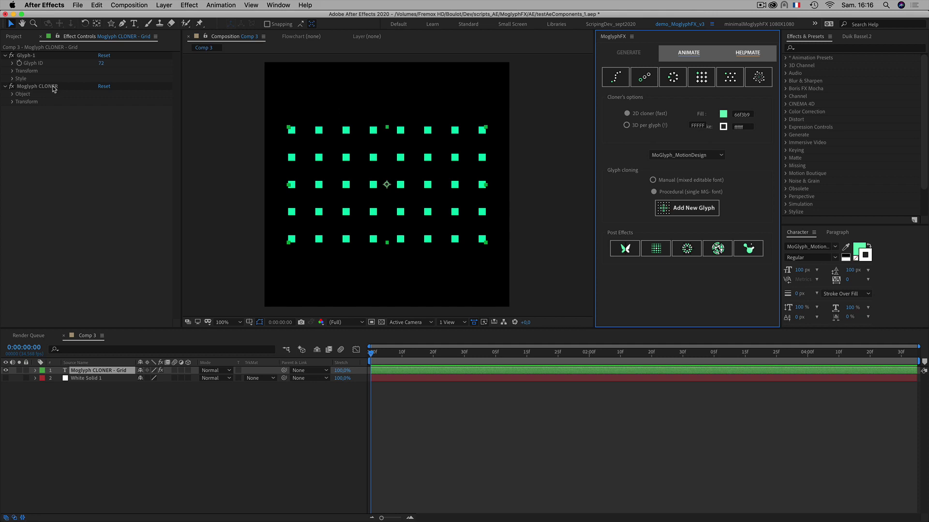
Set the grid cloner's column count and row count to 3 each.
click(12, 95)
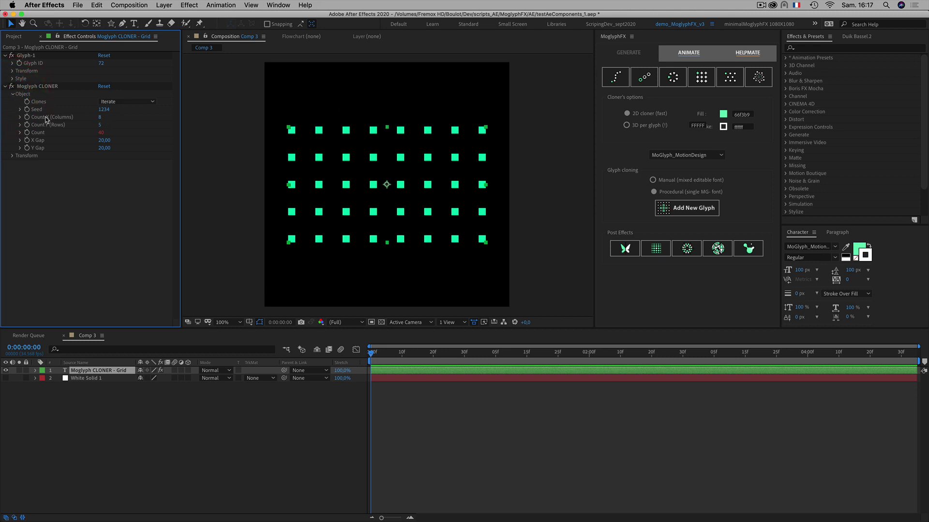
click(100, 118)
text(3)
click(100, 212)
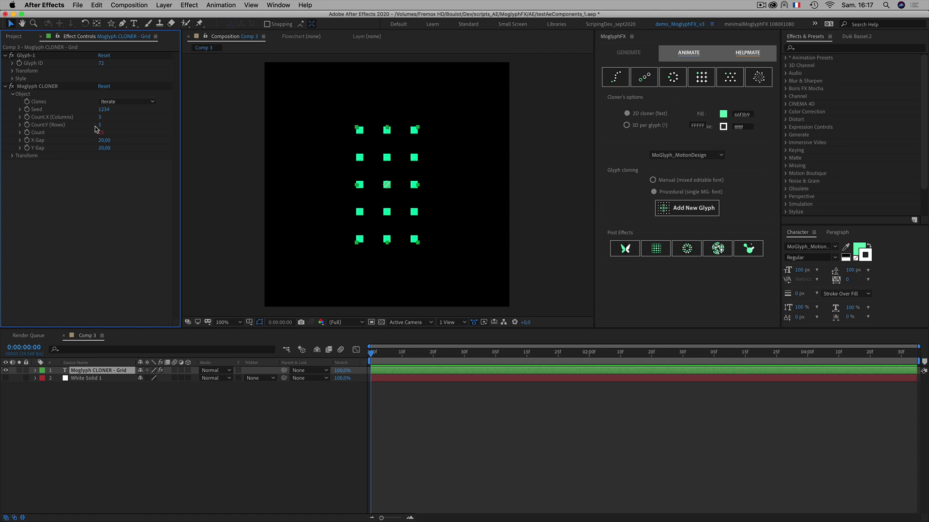
click(100, 125)
text(3)
click(114, 228)
key(period)
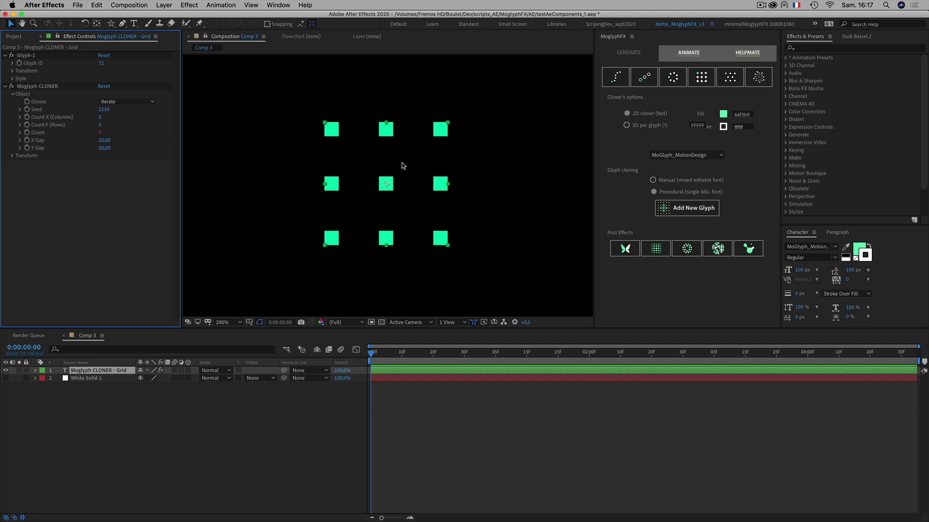
key(comma)
Temporarily hide the grid cloner to view White Solid 1, and restore both layers' visibility with the cloner selected.
click(177, 434)
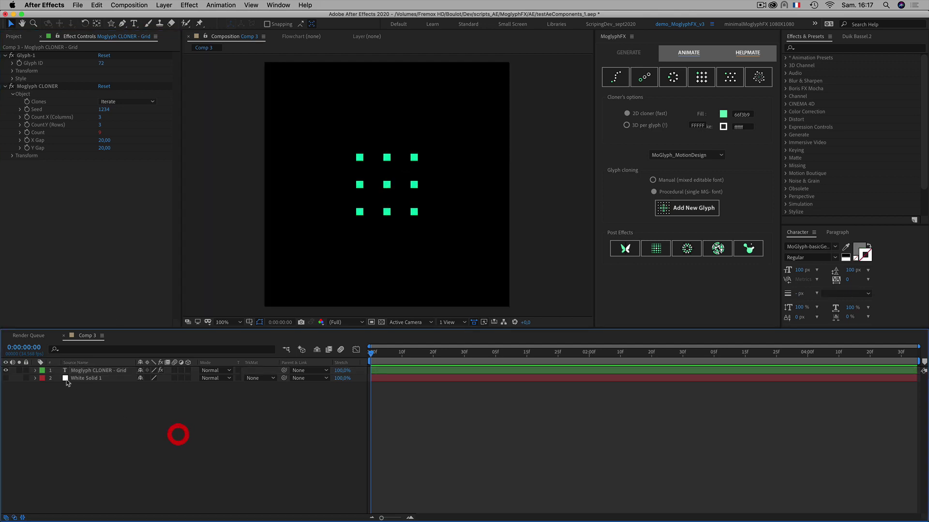
click(5, 370)
click(5, 378)
click(77, 378)
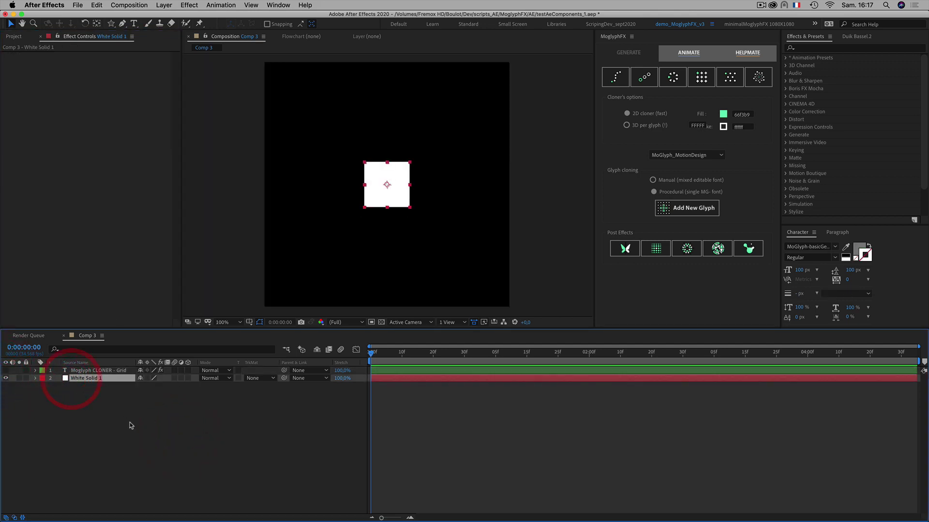
click(119, 405)
click(95, 378)
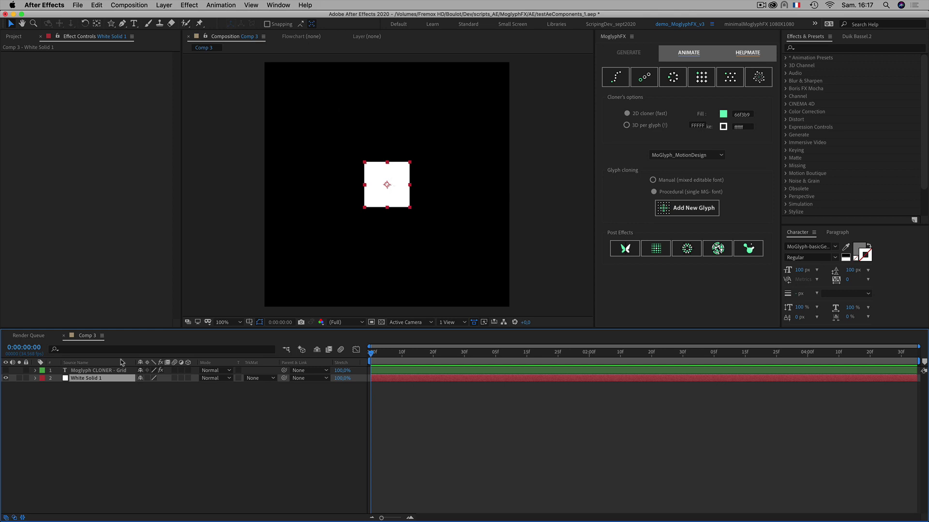
click(37, 414)
click(6, 378)
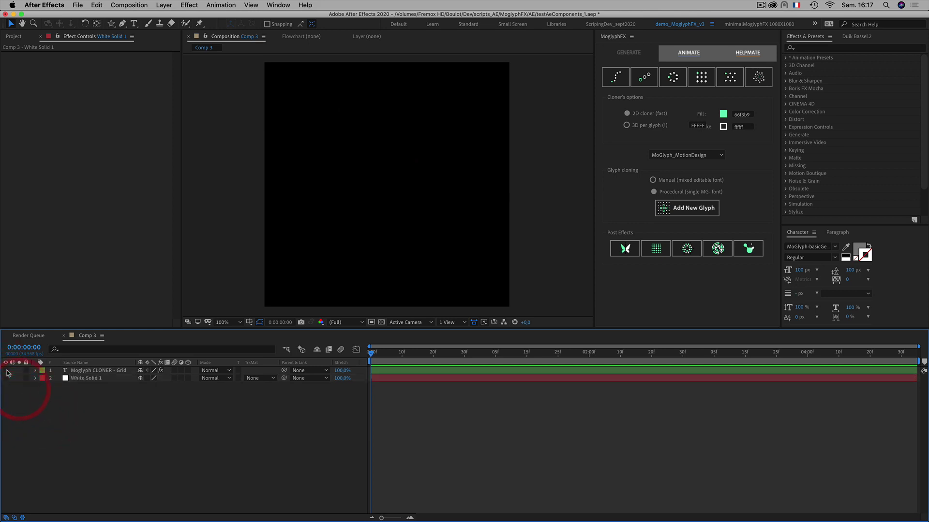
click(5, 370)
click(82, 371)
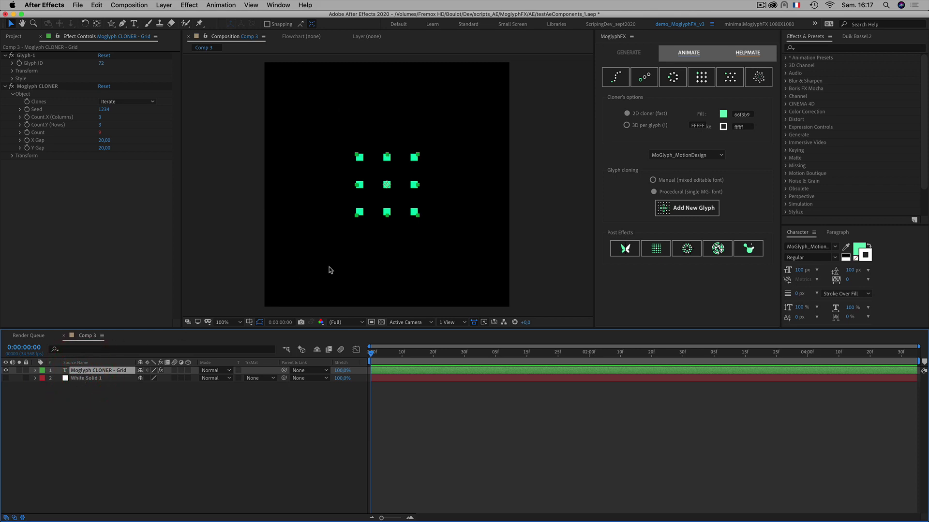
Add a Plain effector to the grid cloner, reset its parameters, and collapse the layer's properties.
click(670, 55)
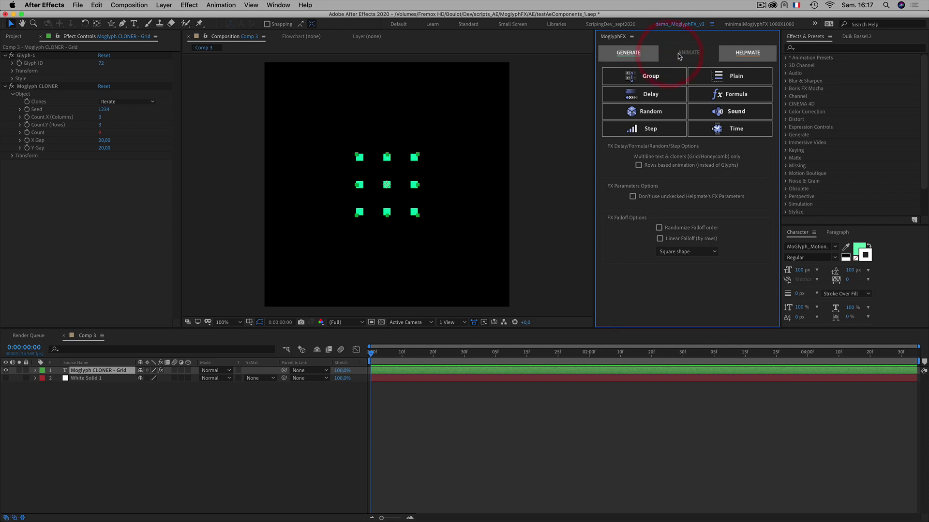
click(700, 77)
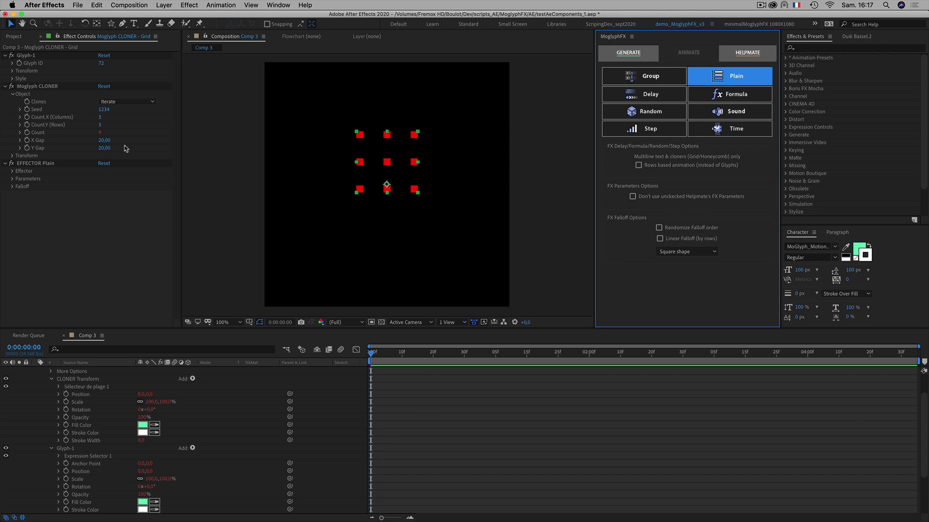
click(105, 165)
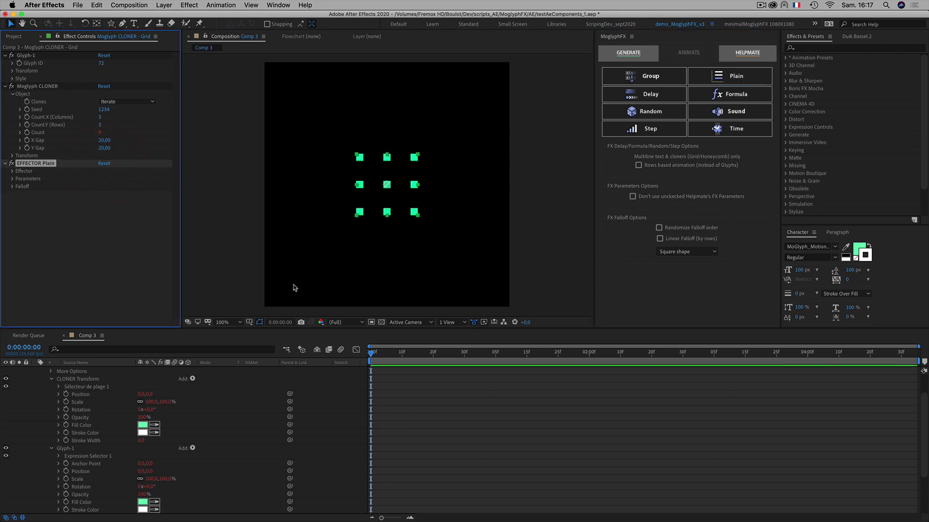
scroll(41, 408, up, 3)
click(35, 371)
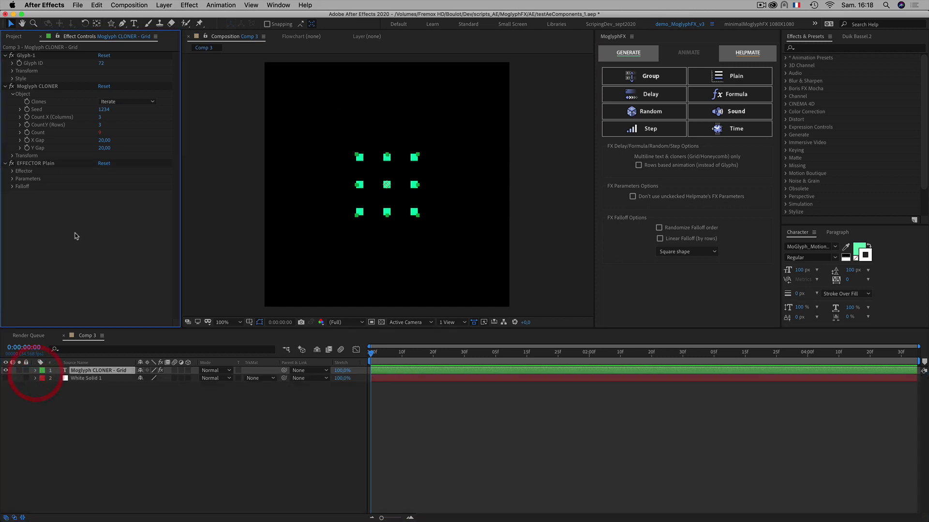
click(75, 234)
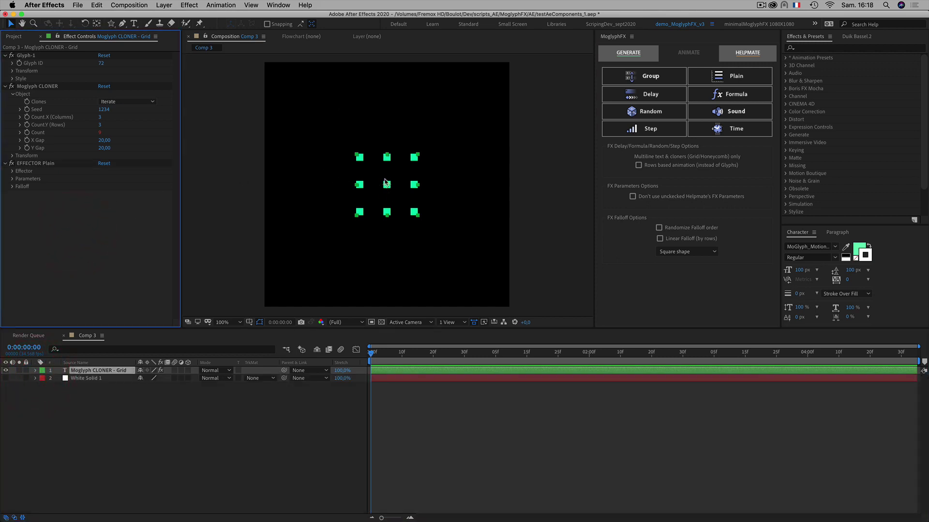
Expand the Plain effector's Parameters to show its Other settings.
click(31, 164)
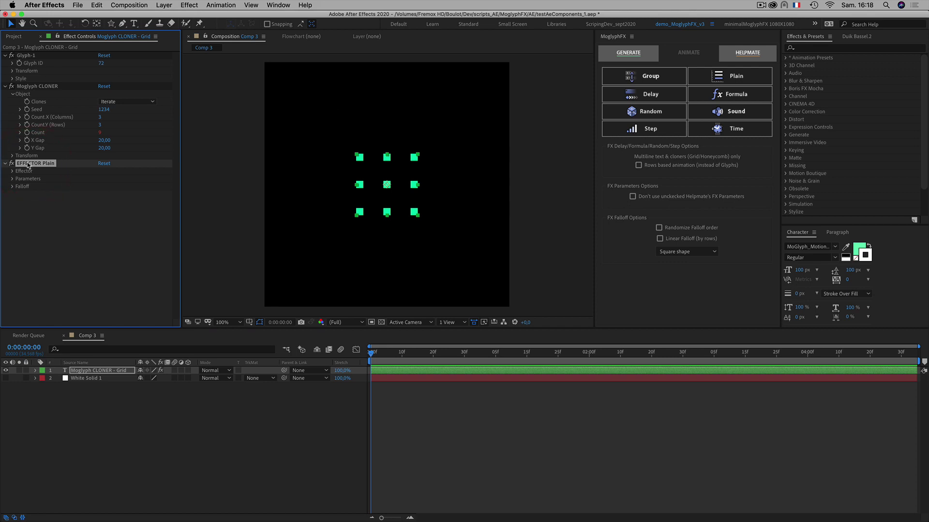
click(12, 179)
click(20, 202)
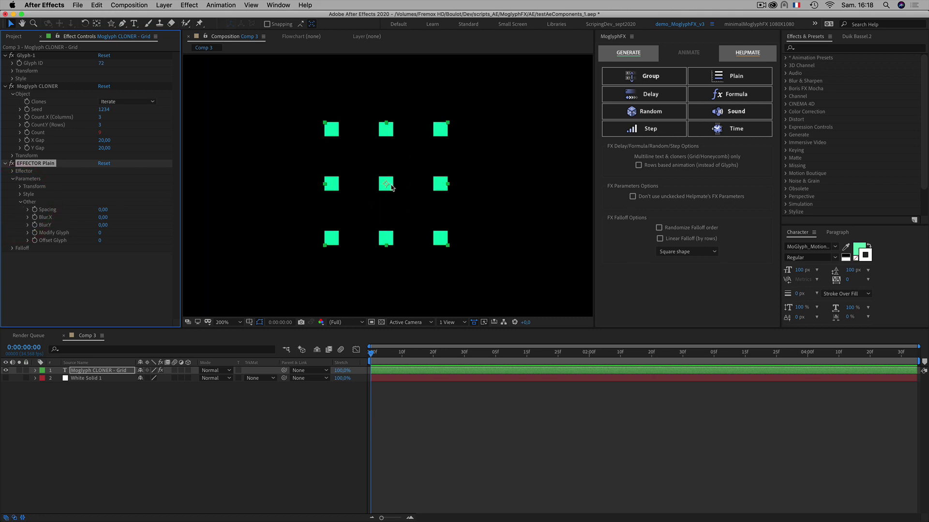
scroll(394, 185, up, 1)
Look up the ID of the small crosshair glyph in the glyph shape picker without adding a glyph.
click(628, 54)
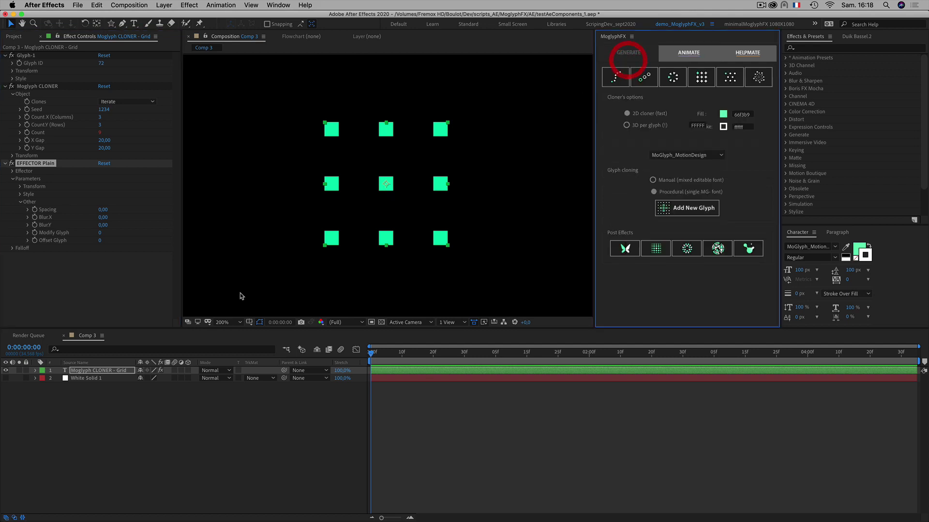
click(107, 422)
click(82, 372)
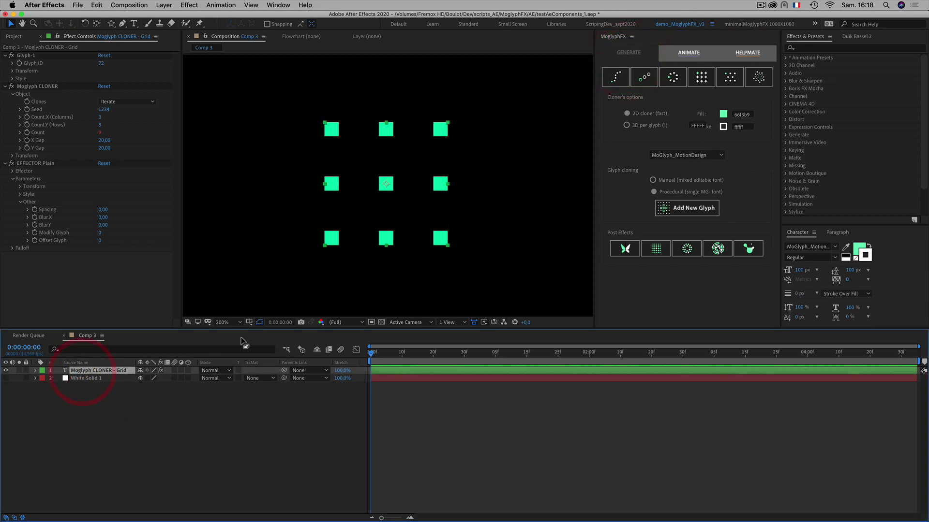
click(686, 214)
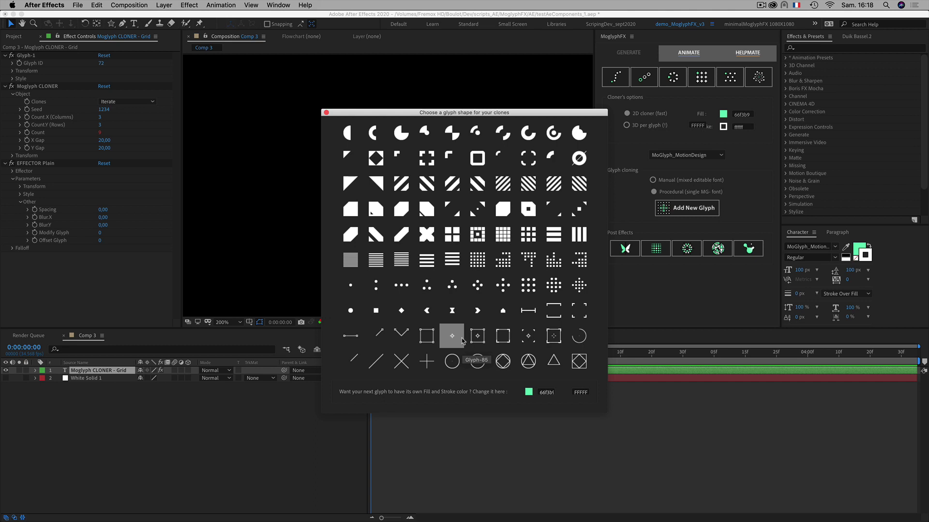
click(326, 112)
click(91, 271)
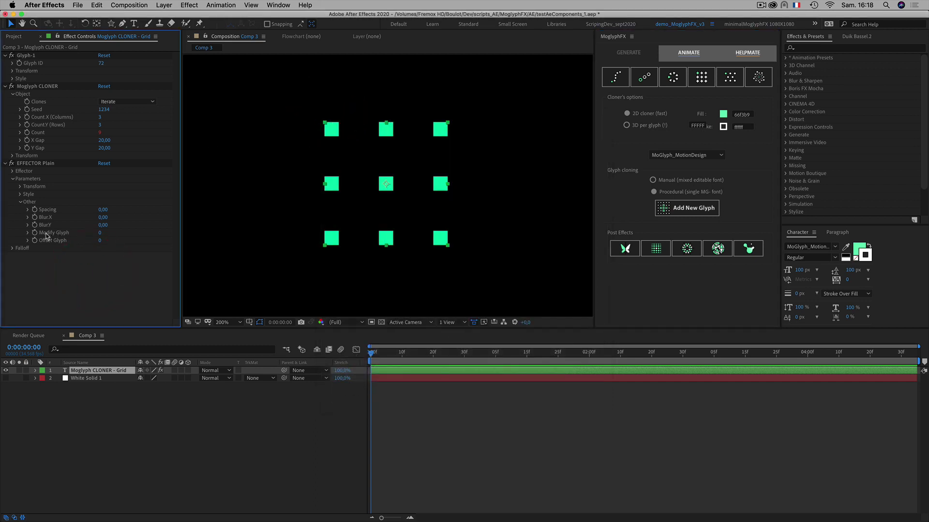
Set the Plain effector's Modify Glyph to 85 and inspect the clones up close.
click(99, 235)
click(125, 293)
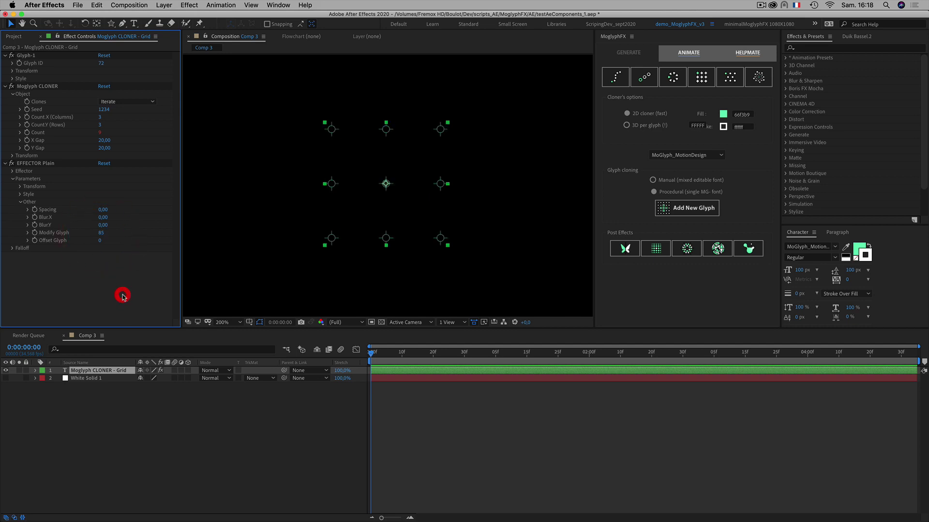
scroll(377, 172, up, 2)
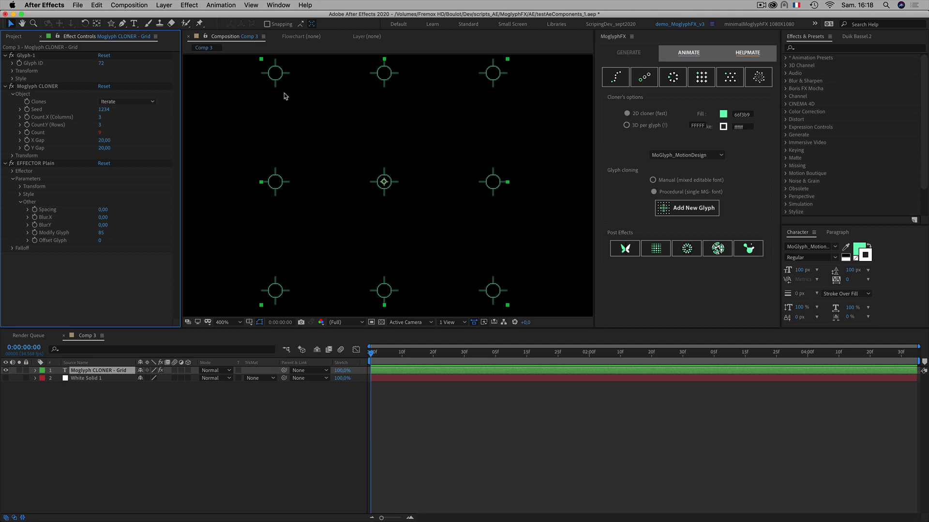
key(comma)
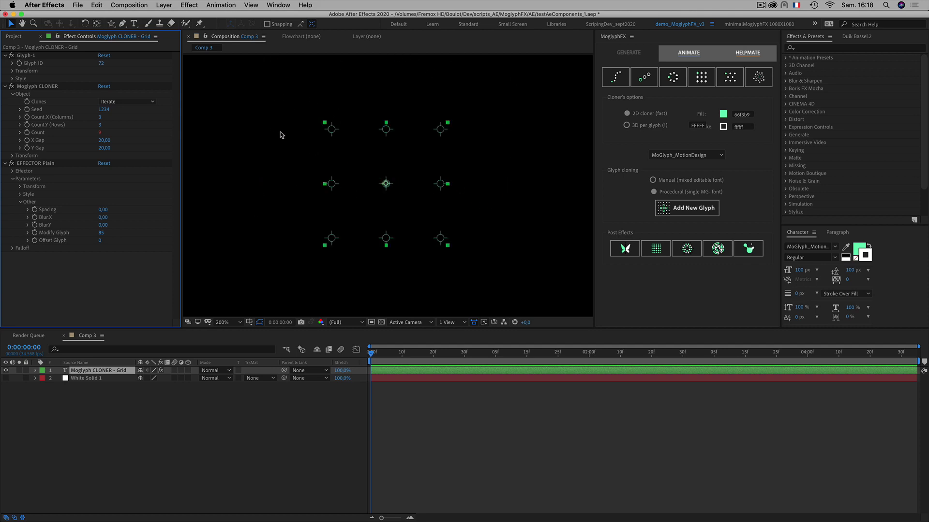
key(period)
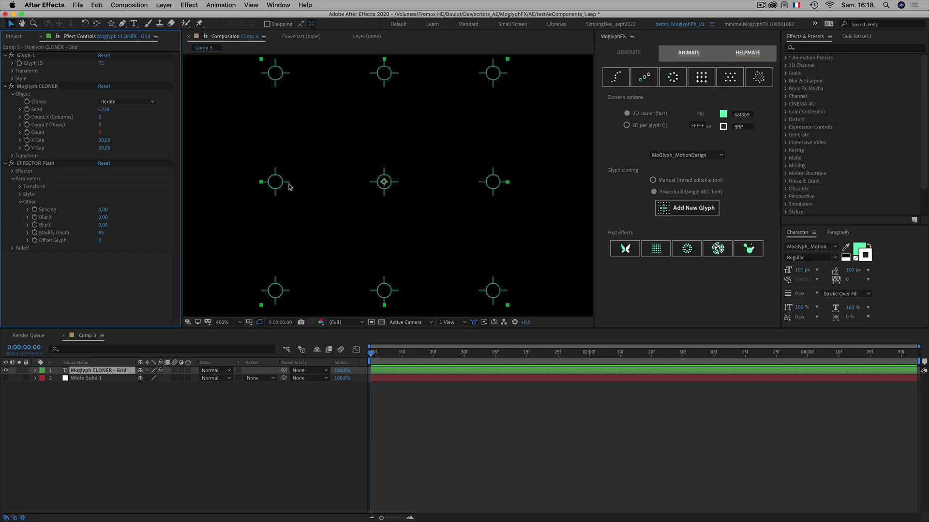
key(comma)
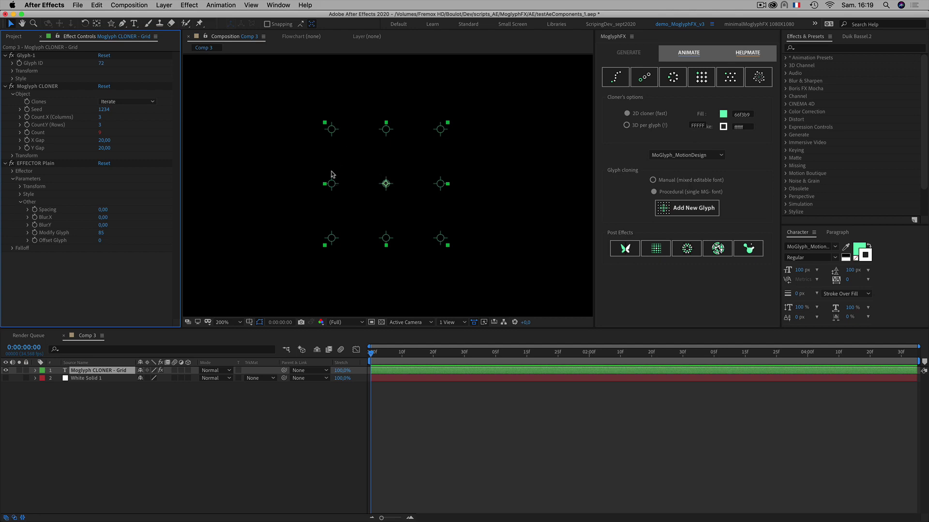
key(period)
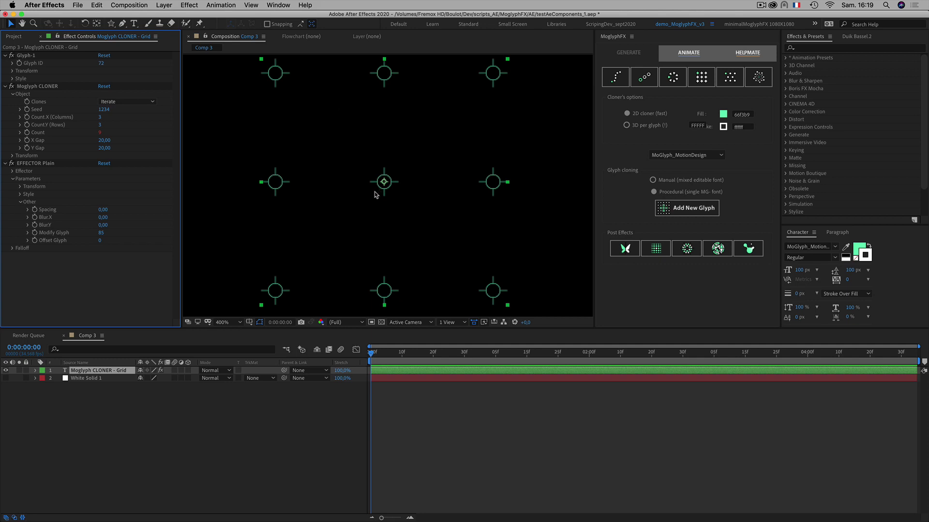
Collapse the Plain effector's Parameters, expand its Falloff settings, and set Smoothness to 0%.
click(13, 179)
click(12, 187)
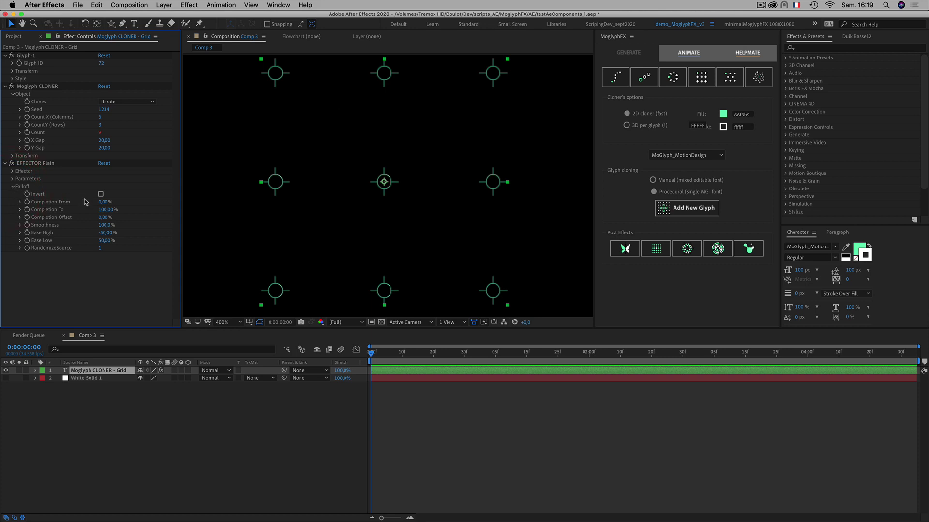
click(42, 226)
click(105, 225)
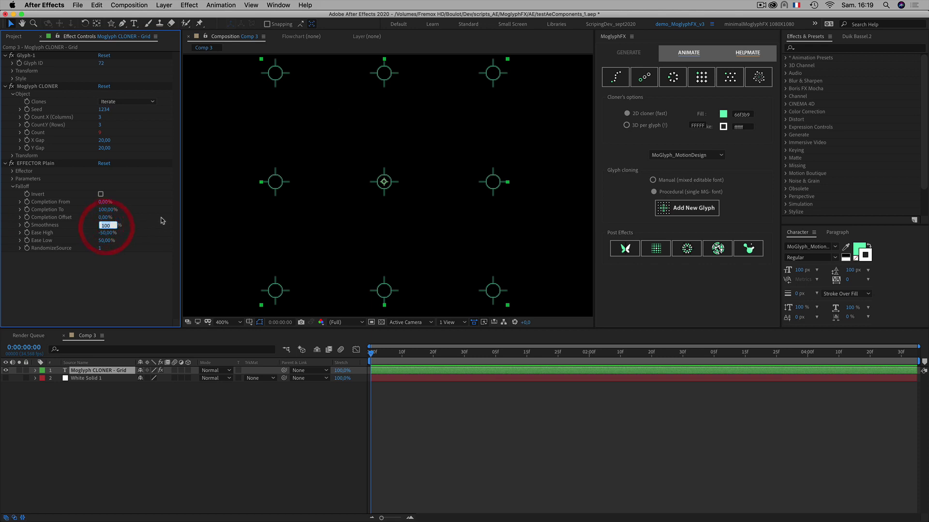
text(0)
click(112, 281)
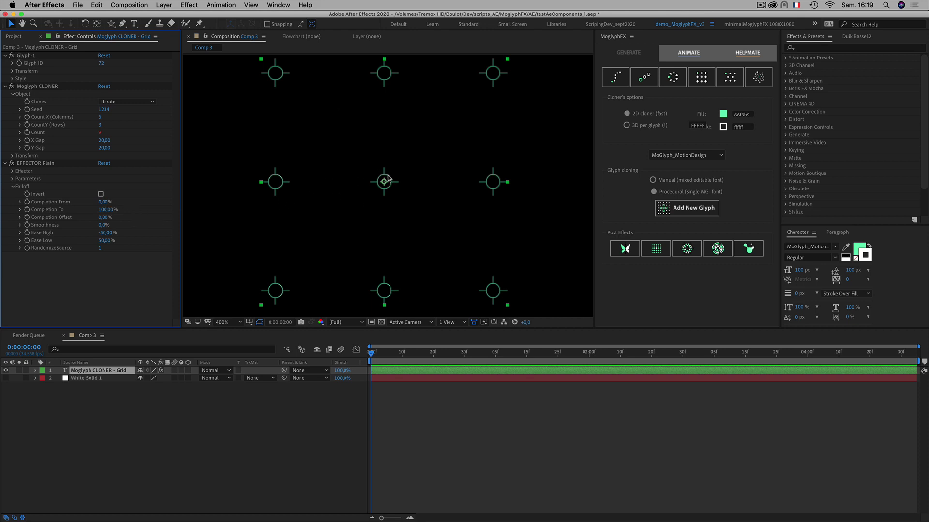
Set the Plain effector's falloff Completion From to 49% and Completion To to 51%, and inspect the unselected grid.
click(104, 202)
click(122, 282)
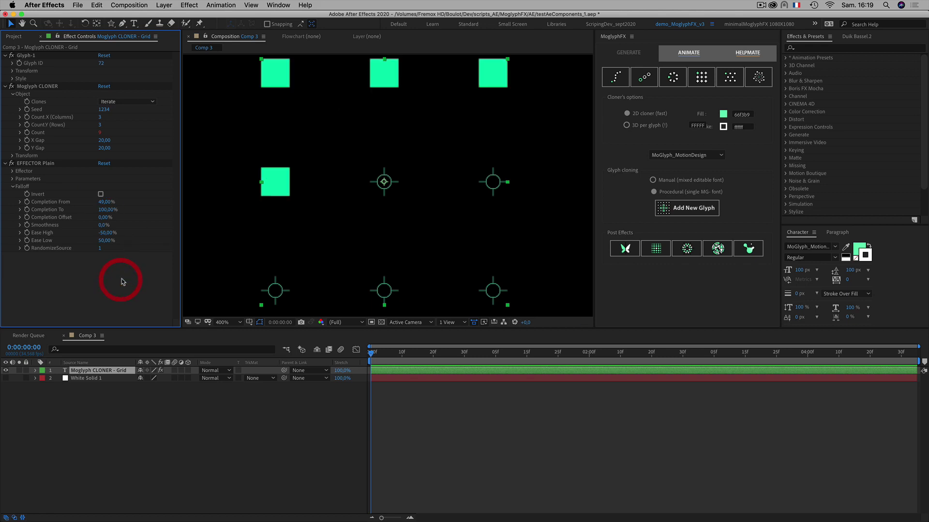
click(108, 210)
text(51)
click(125, 268)
scroll(378, 196, down, 2)
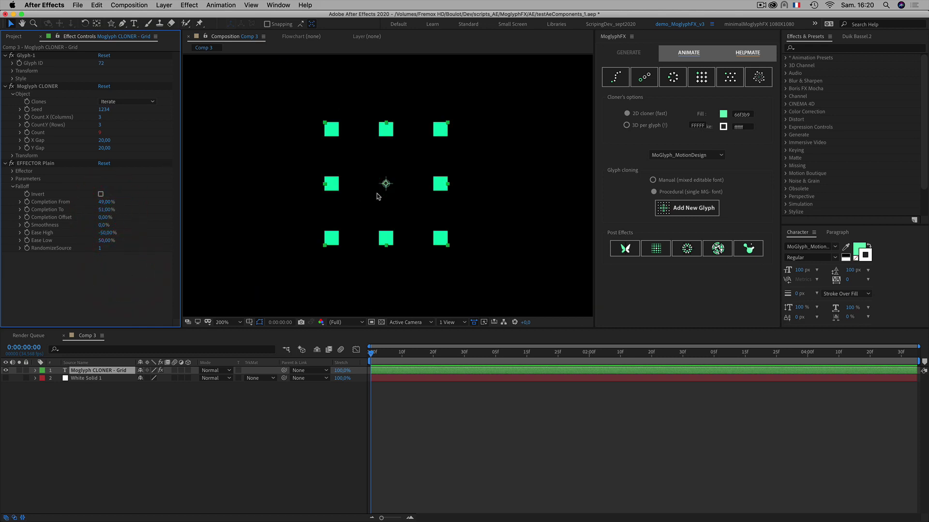
click(304, 423)
scroll(358, 178, down, 1)
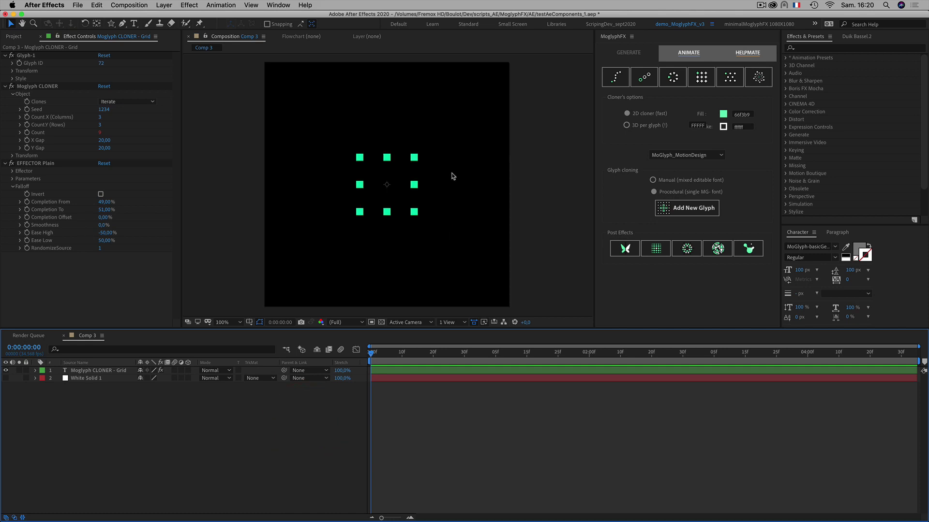
scroll(351, 183, up, 1)
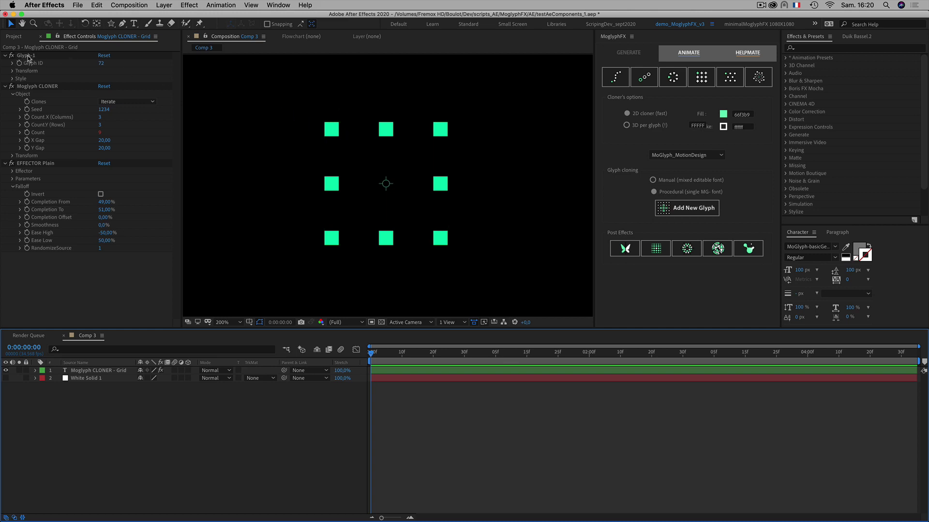
Expand Glyph-1's Transform settings, collapse the Rotation.Z dial, and set Scale.X and Scale.Y to 50%.
click(12, 71)
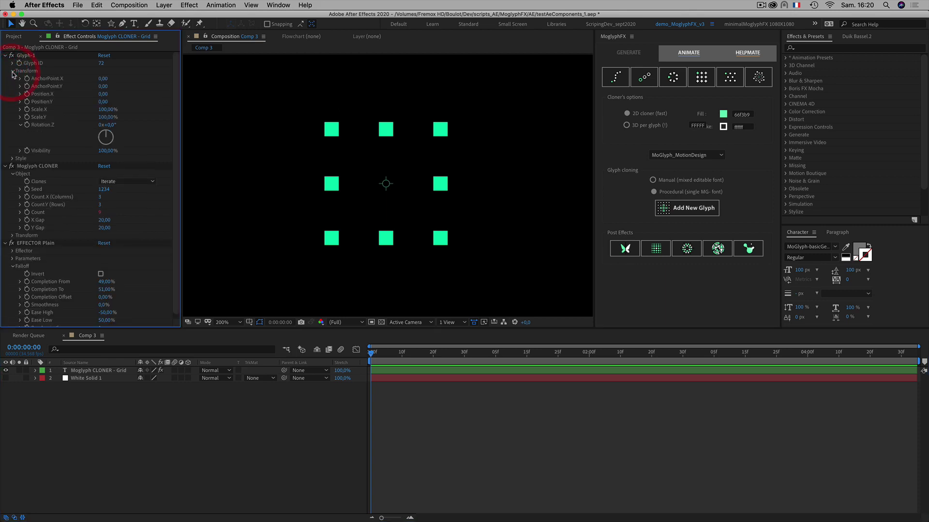
click(20, 124)
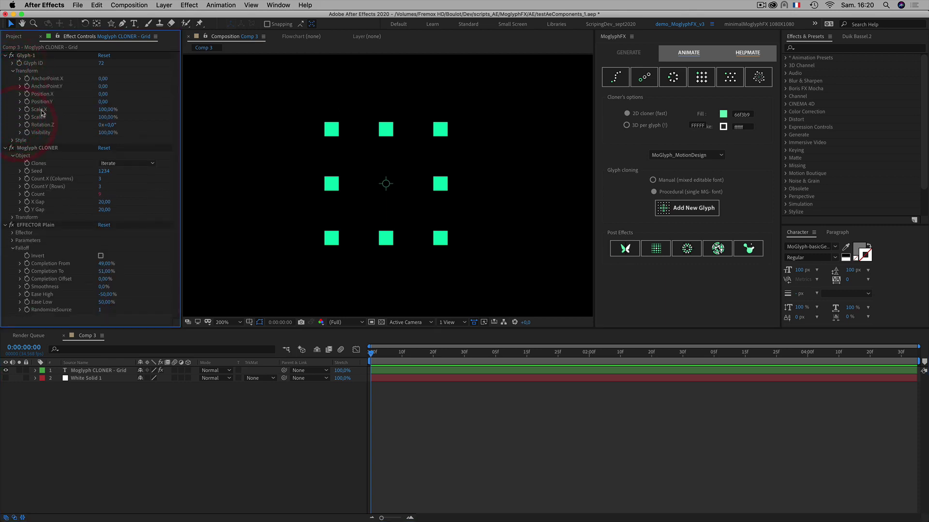
click(108, 110)
text(50)
key(Tab)
text(50)
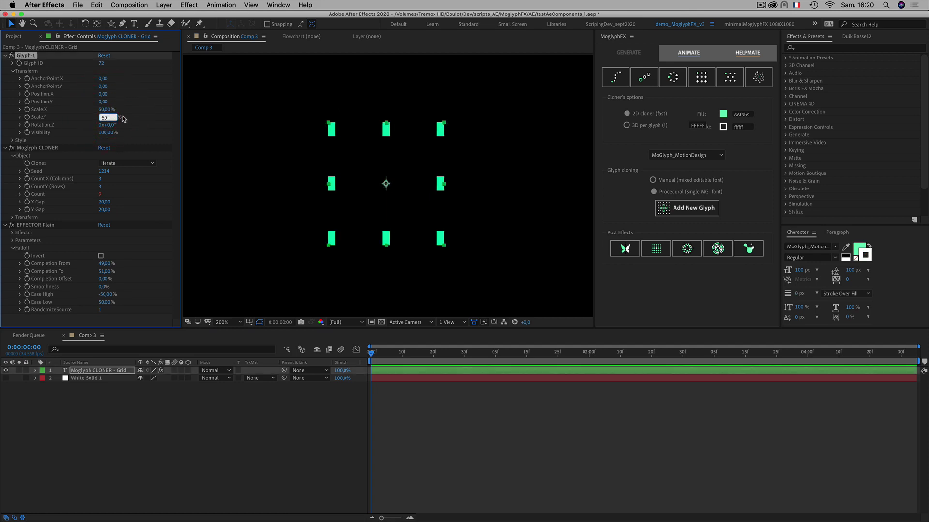
click(144, 117)
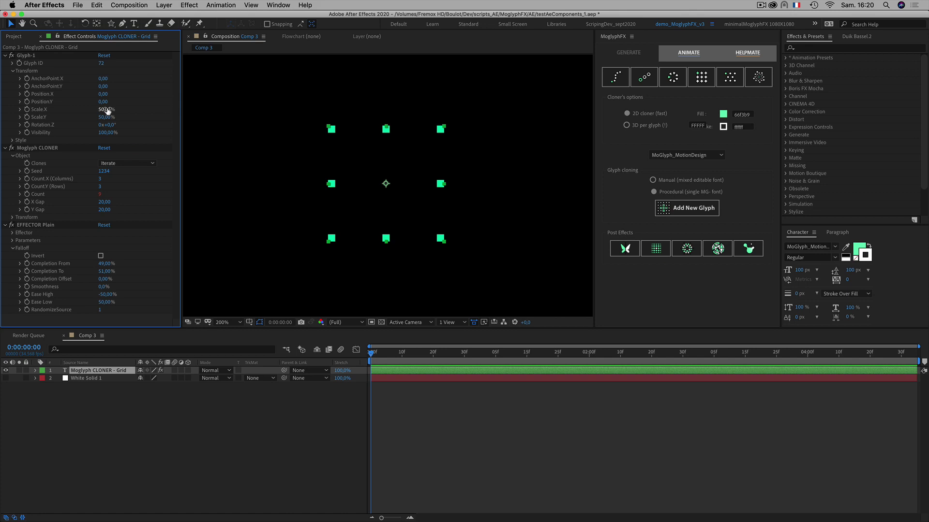
Deselect the cloner layer and compare the scaled squares with the centre crosshair at several magnifications.
key(comma)
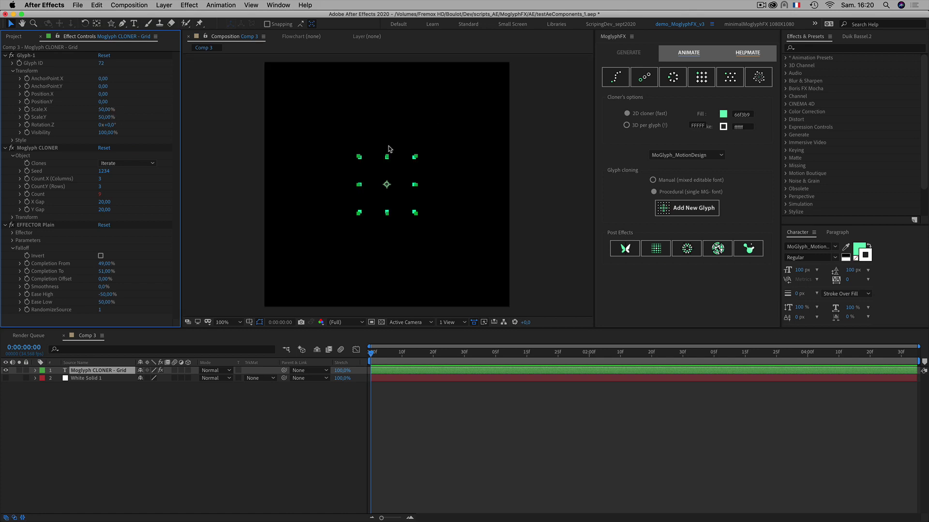
click(300, 417)
key(period)
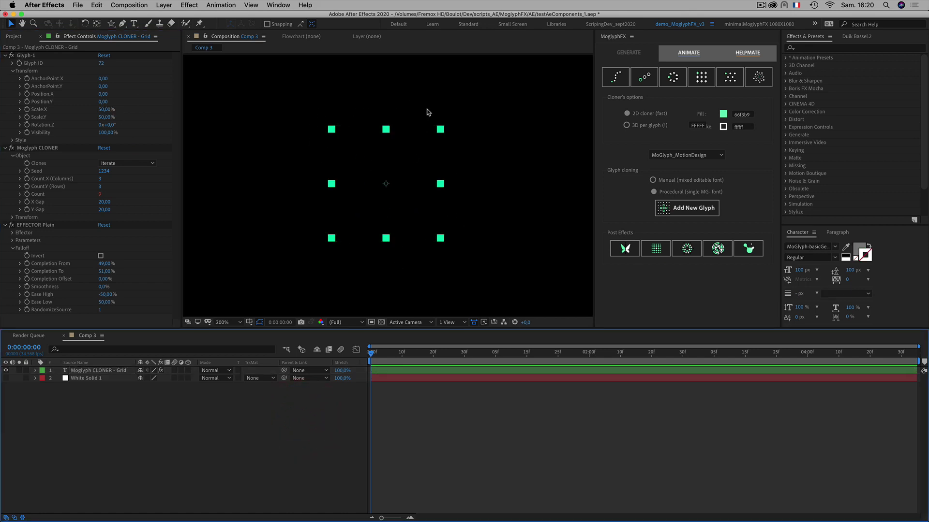
click(423, 135)
key(period)
key(comma)
key(period)
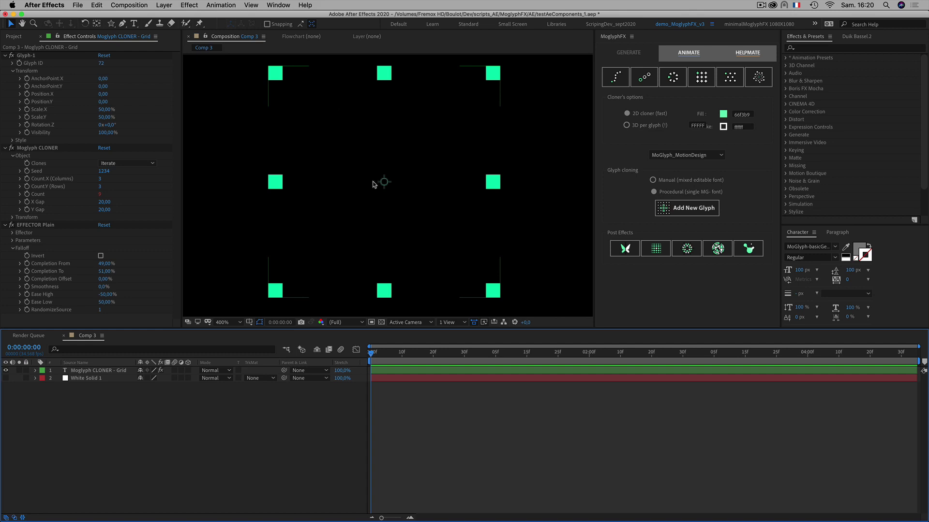
Select the Plain effector and expand its Parameters to show the Transform scale settings.
click(39, 226)
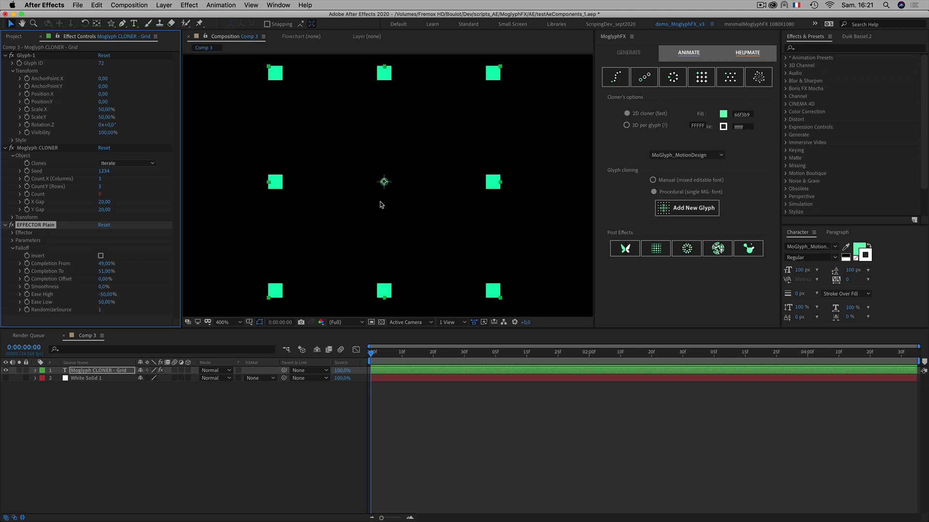
click(13, 241)
click(19, 248)
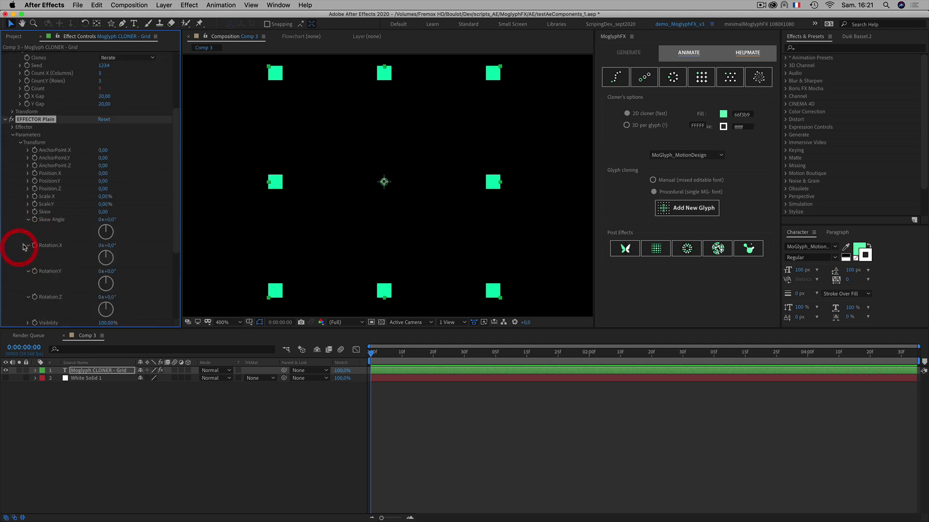
scroll(49, 193, down, 5)
click(48, 190)
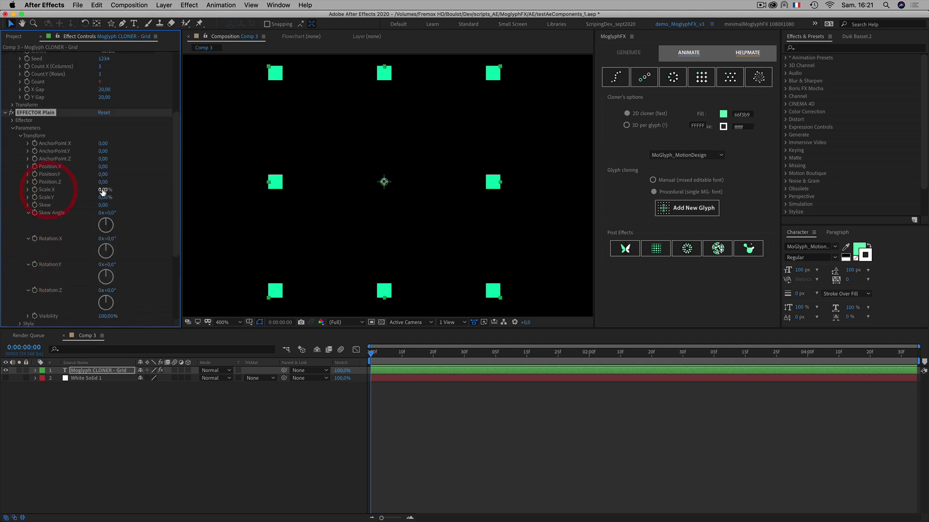
Try a Scale.X and Scale.Y of 200% on the Plain effector and inspect the centre crosshair with the layer deselected.
drag(103, 190, 109, 189)
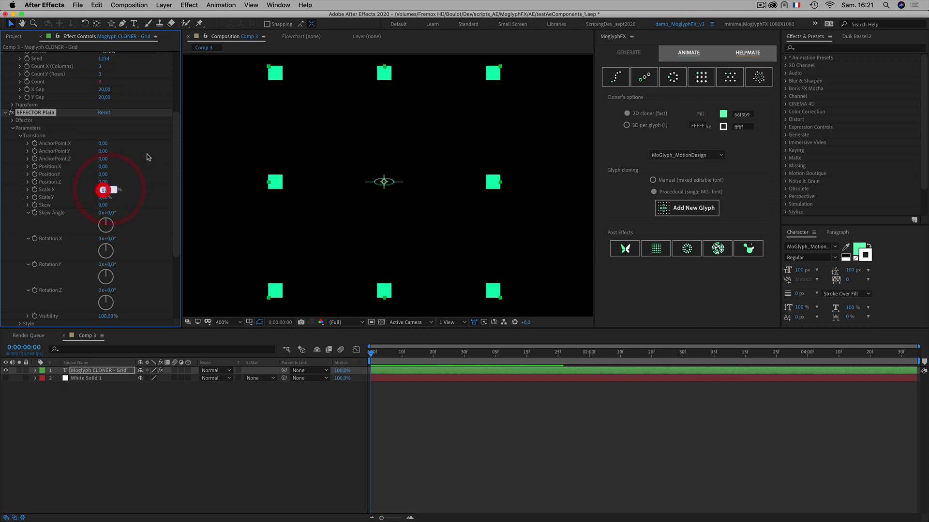
click(105, 190)
text(200)
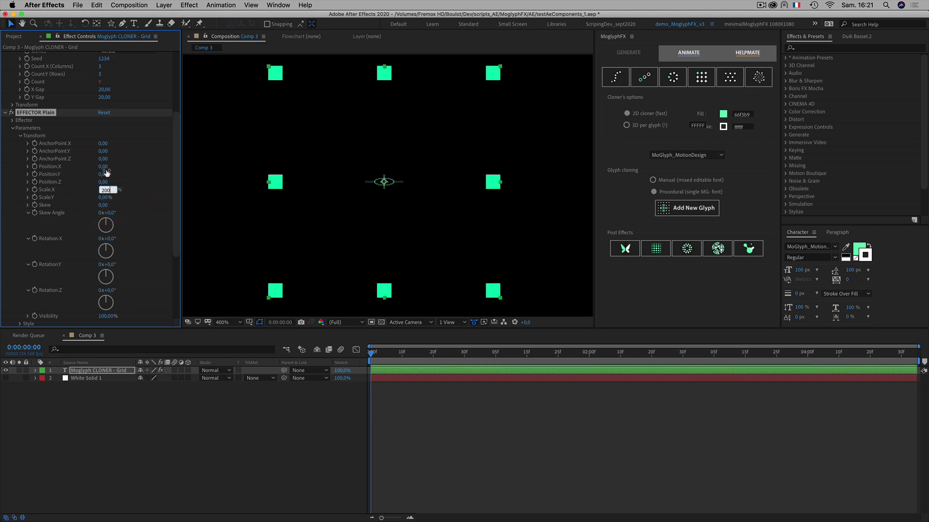
click(104, 197)
text(200)
key(Return)
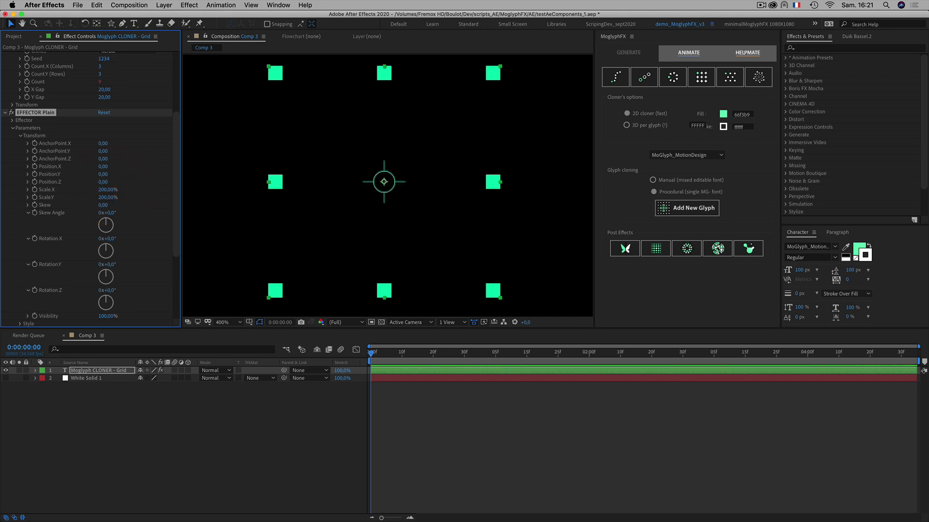
key(comma)
click(305, 424)
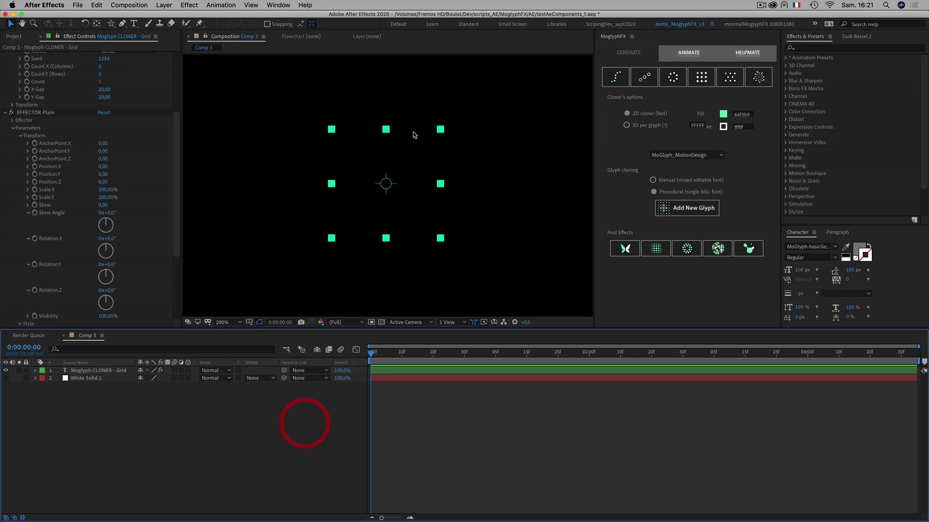
Set the Plain effector's Scale.X and Scale.Y to 125% and check the centre crosshair with the layer deselected.
click(104, 189)
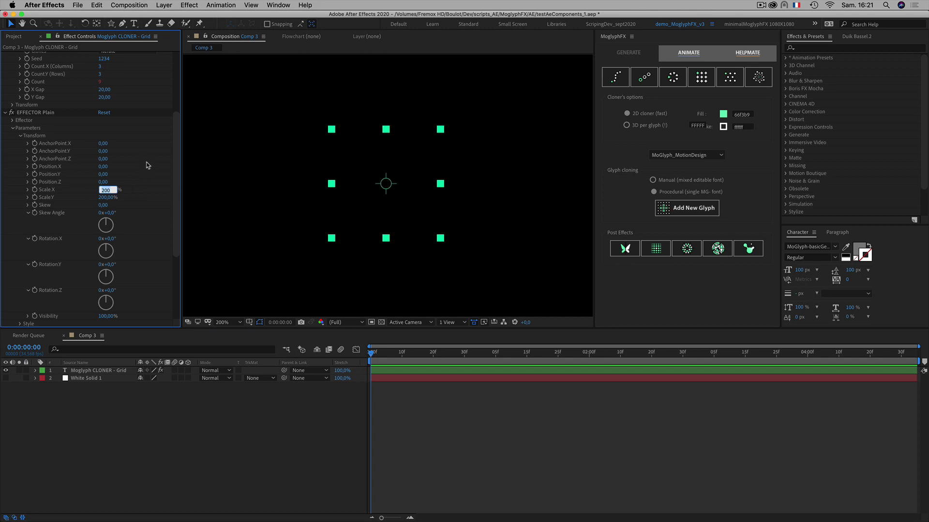
text(10)
text(5)
click(104, 198)
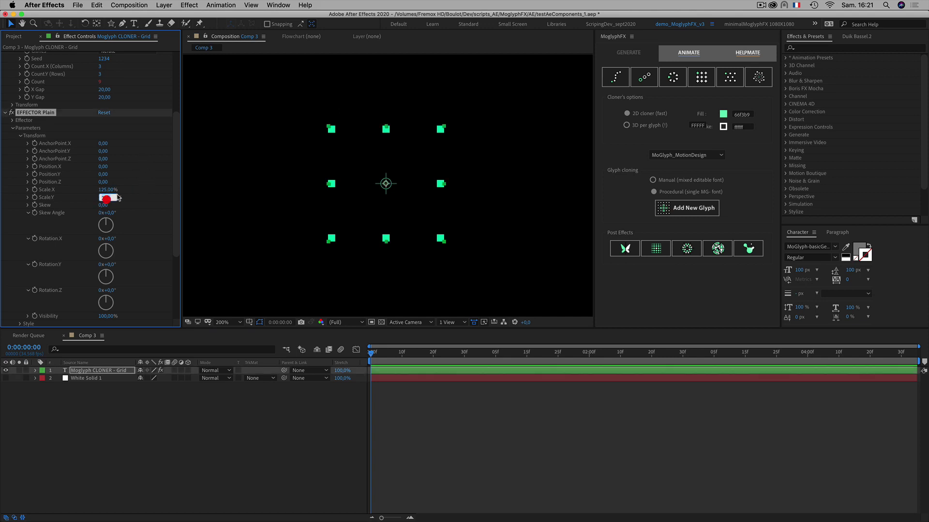
text(125)
click(156, 170)
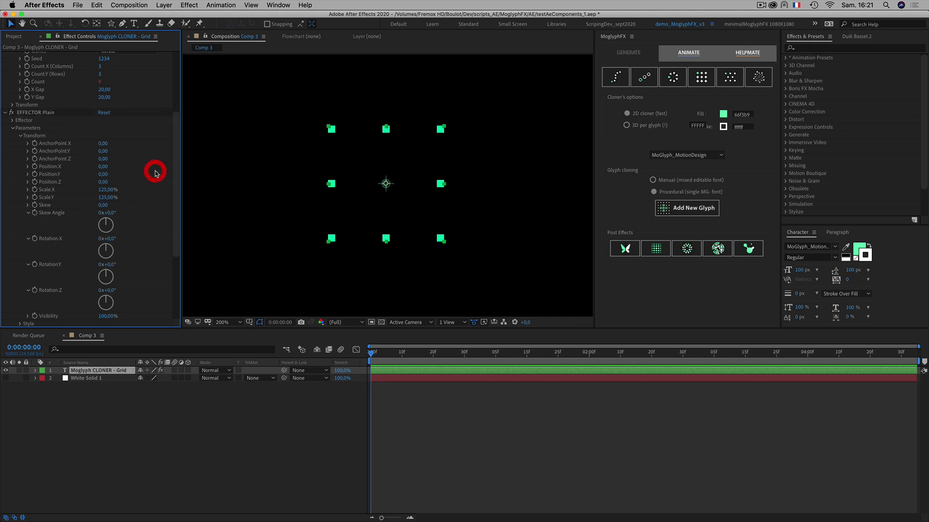
click(337, 415)
key(comma)
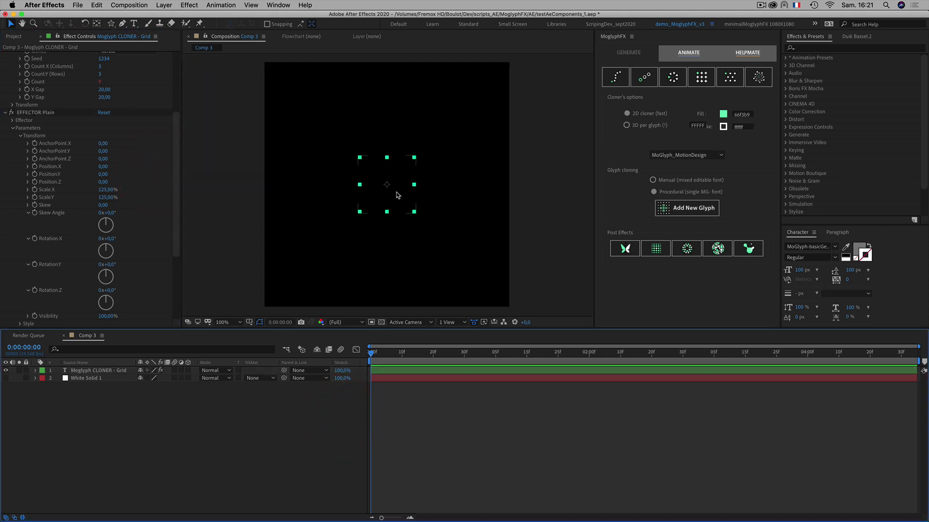
key(period)
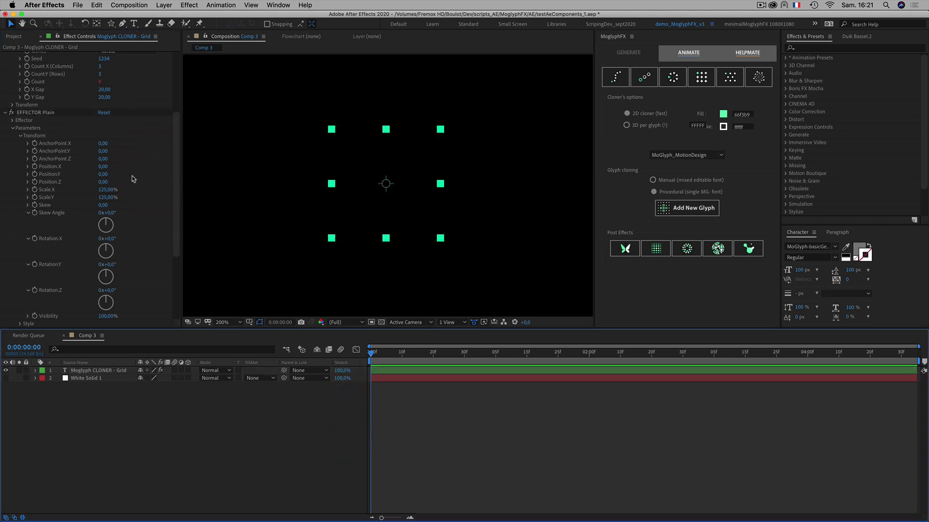
Collapse the Plain effector's Other and Transform groups and expand its Style settings.
scroll(138, 182, down, 1)
scroll(143, 186, down, 5)
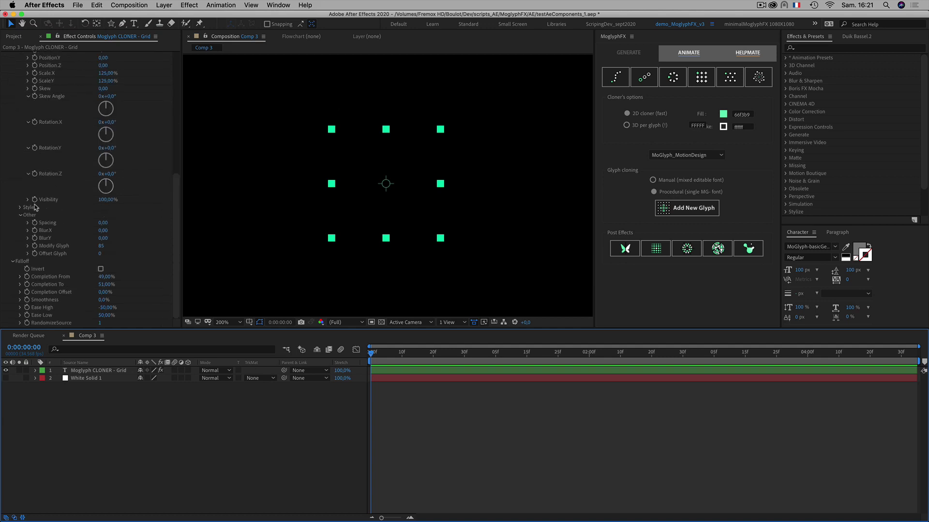
click(19, 215)
scroll(11, 137, up, 4)
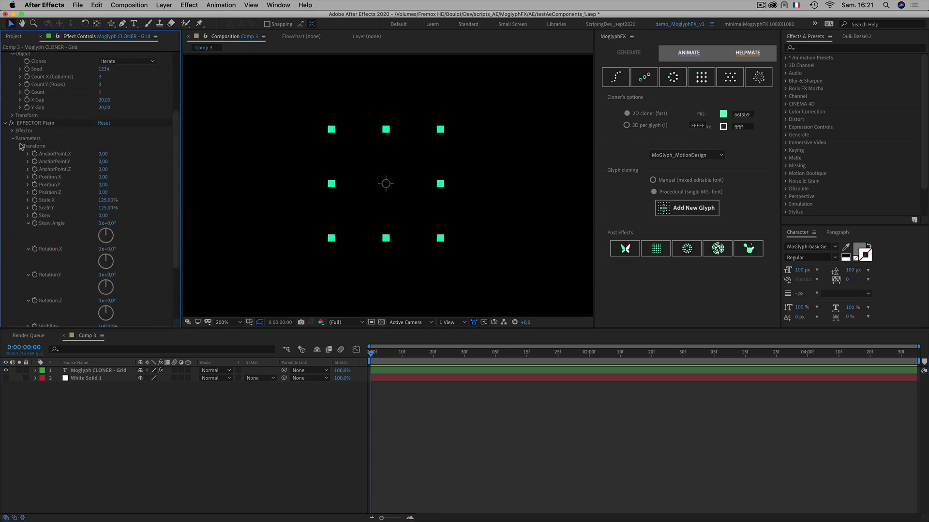
click(20, 146)
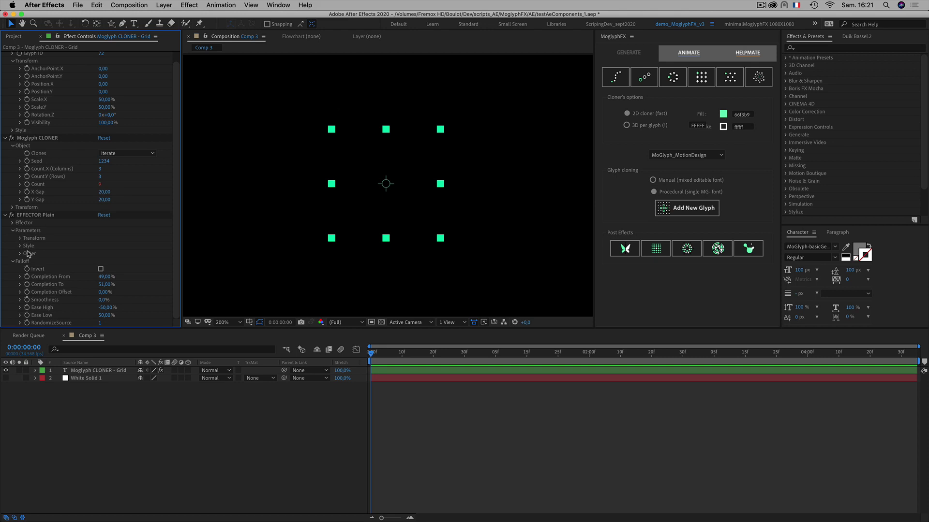
click(20, 246)
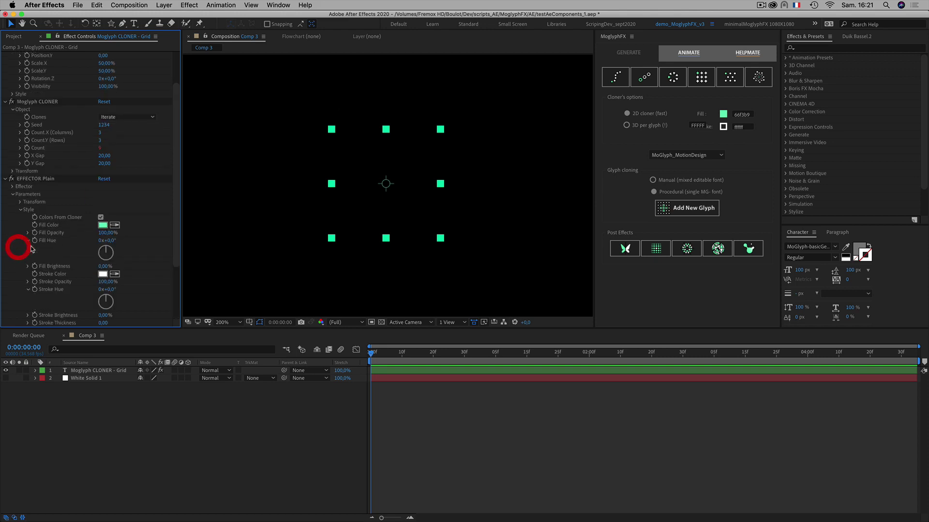
scroll(32, 147, down, 1)
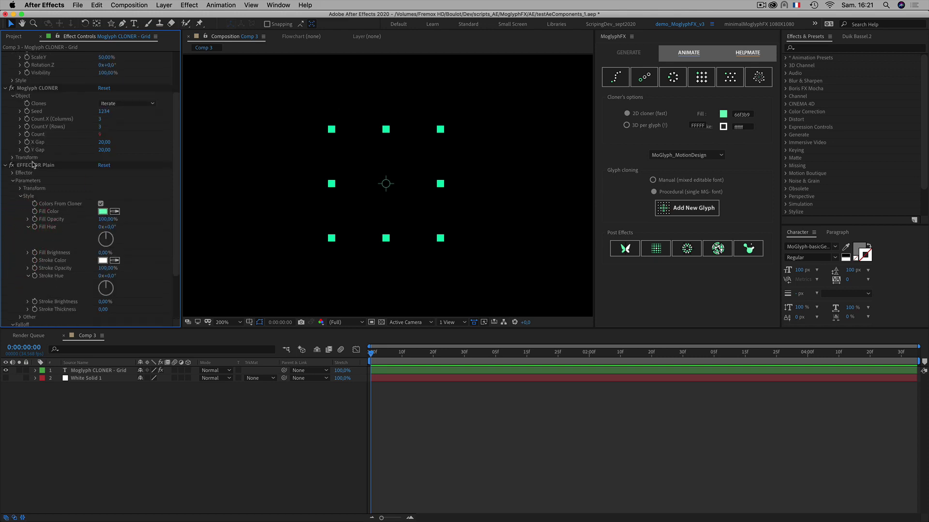
Set the Plain effector's Stroke Thickness to 2 and inspect the centre crosshair with the layer deselected.
click(32, 165)
scroll(21, 223, down, 1)
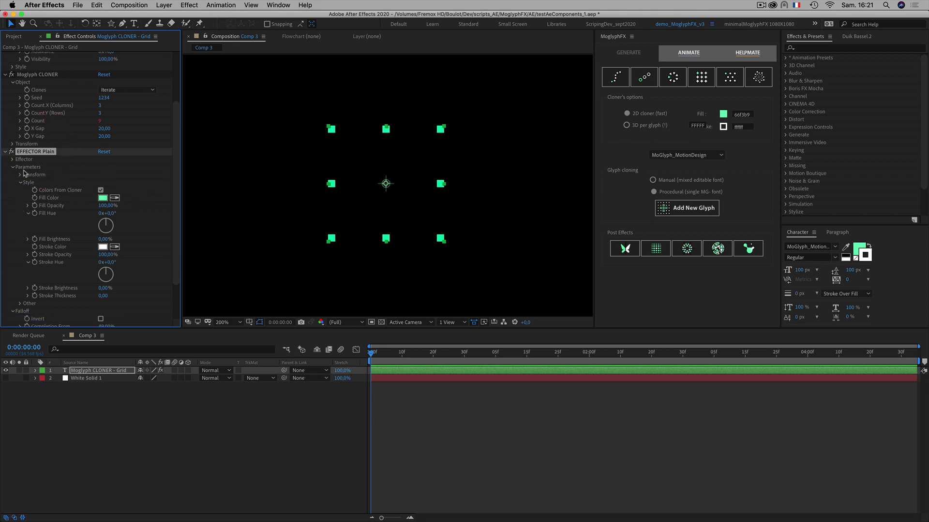
scroll(17, 194, down, 1)
scroll(4, 194, down, 2)
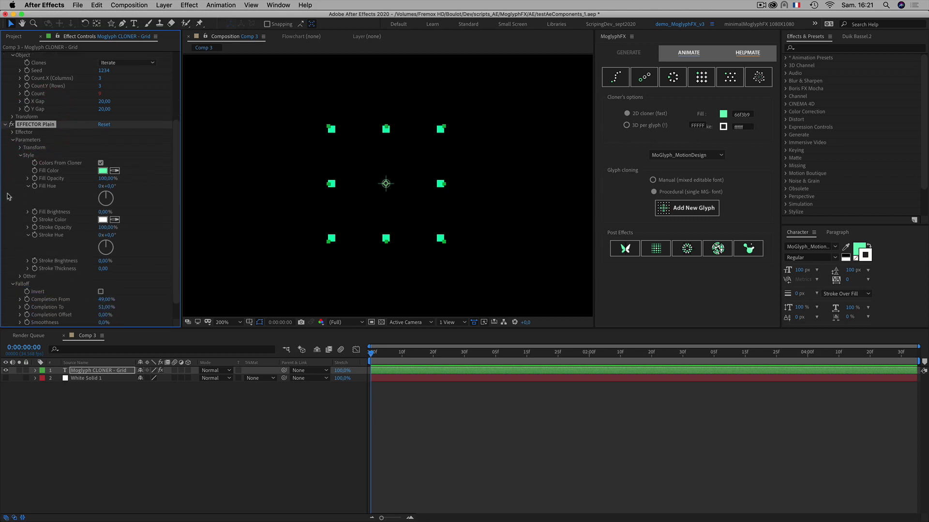
click(48, 264)
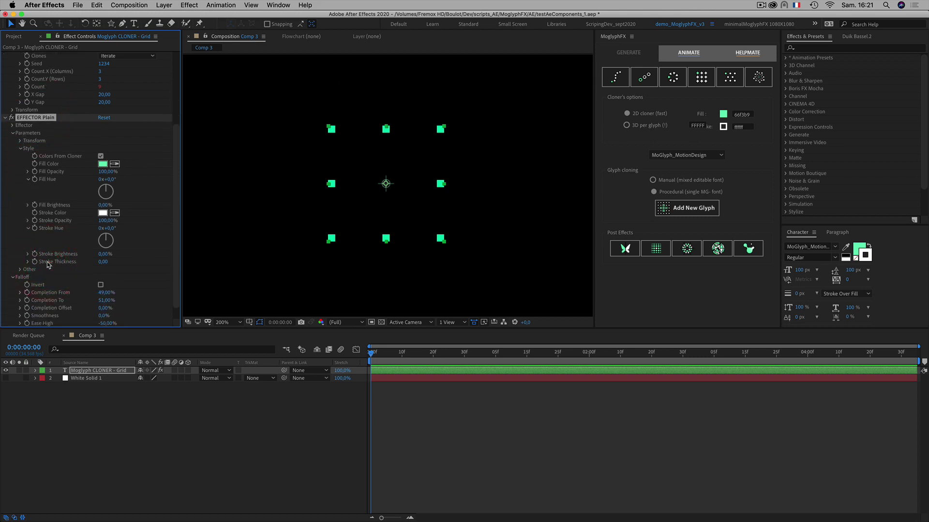
click(103, 262)
scroll(347, 186, up, 1)
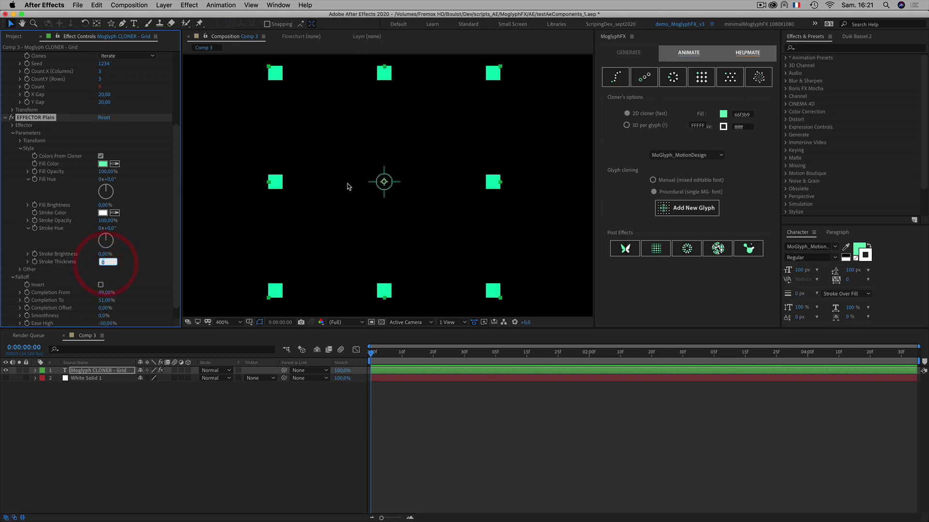
click(136, 244)
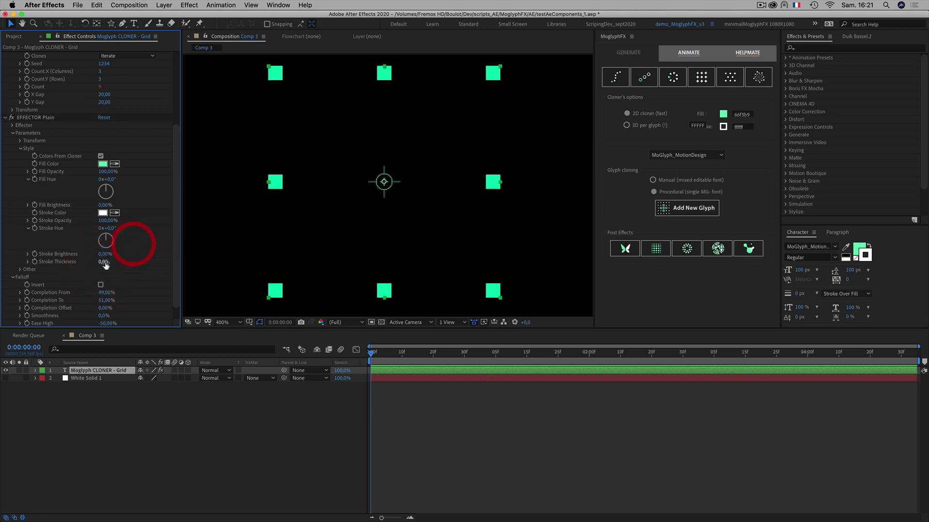
click(103, 262)
text(2)
click(158, 240)
scroll(391, 157, down, 1)
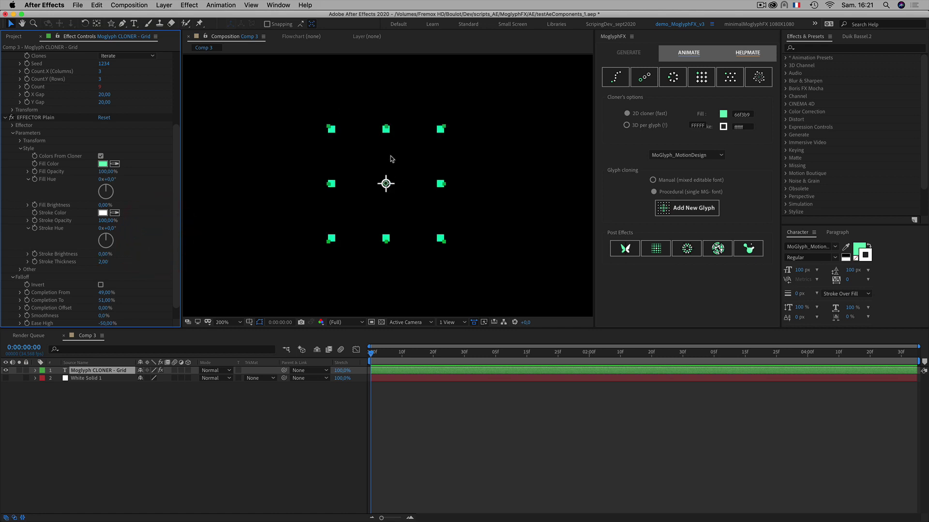
click(280, 426)
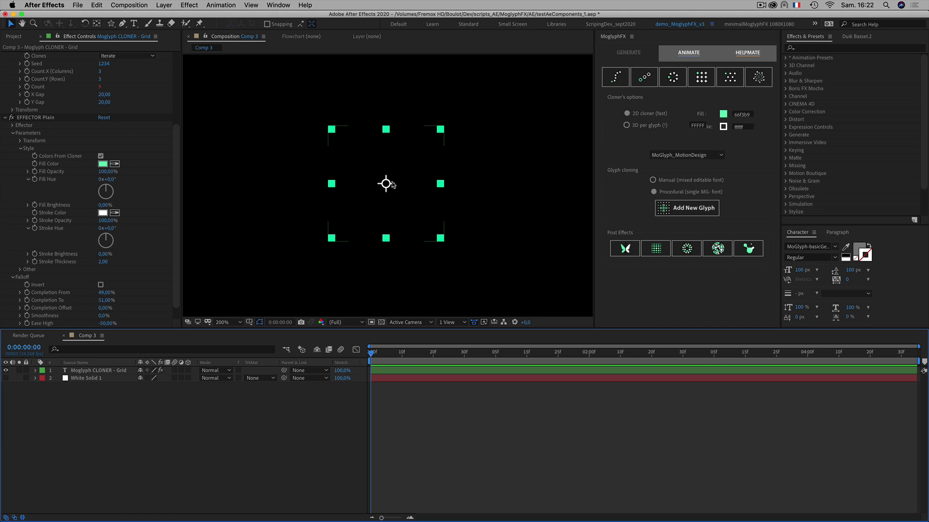
key(period)
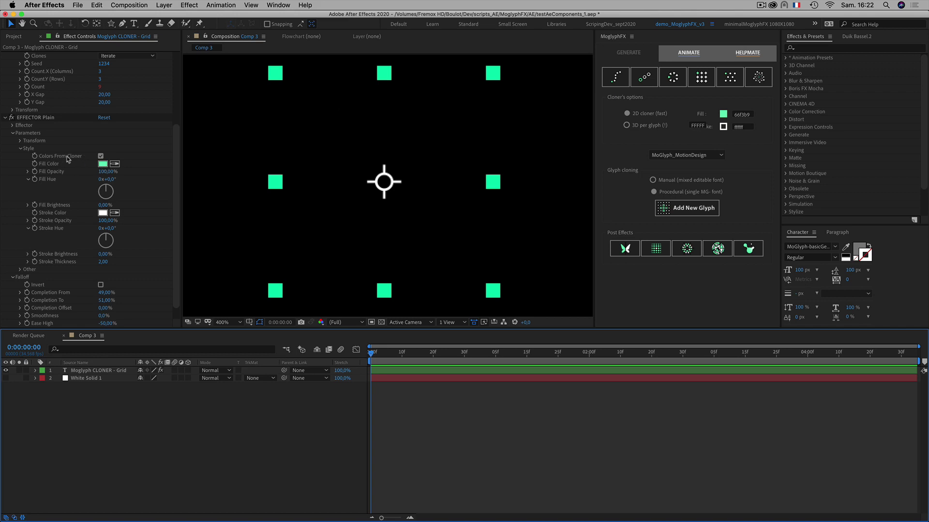
Expand the Moglyph CLONER's Transform group to show its Fill Color and Stroke Color settings.
scroll(136, 129, up, 5)
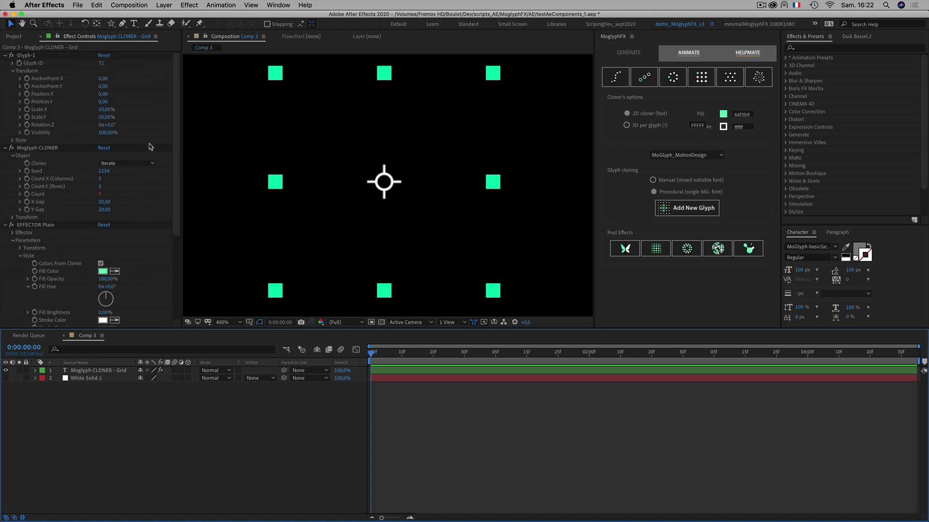
click(12, 218)
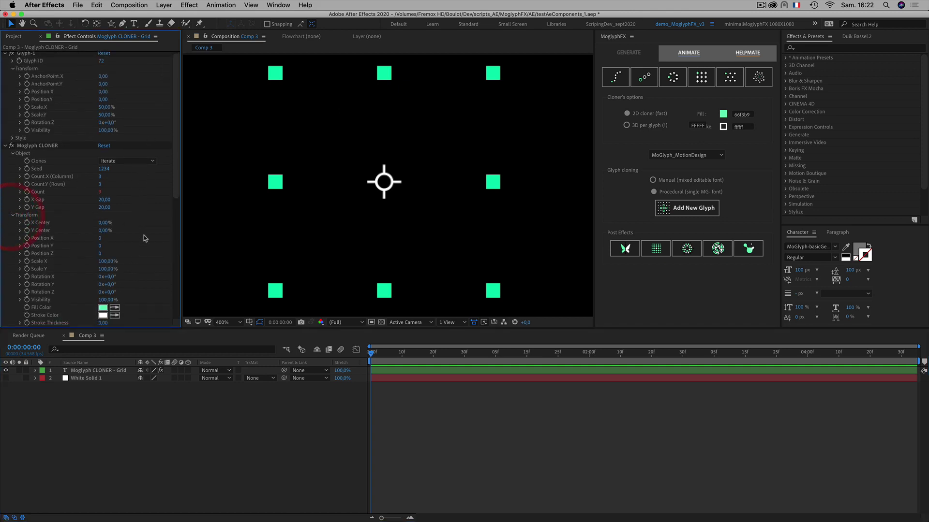
scroll(145, 234, down, 2)
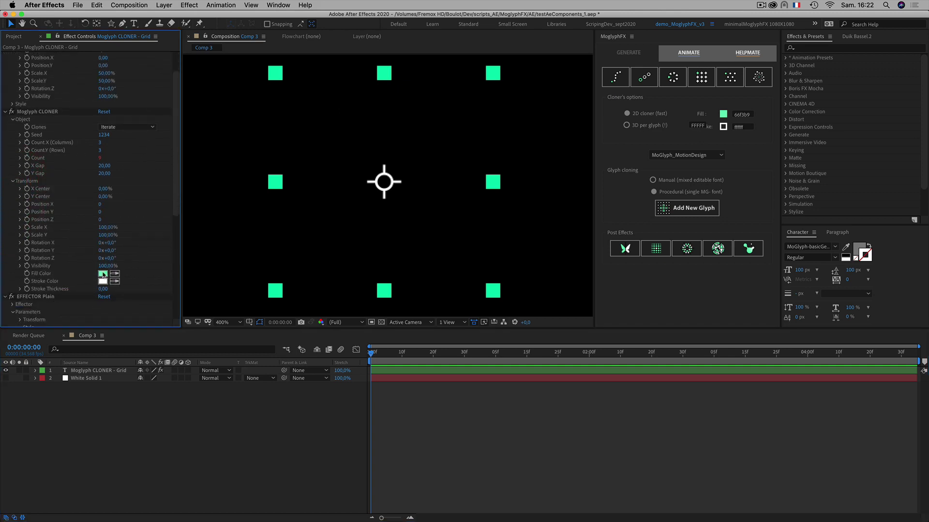
click(14, 182)
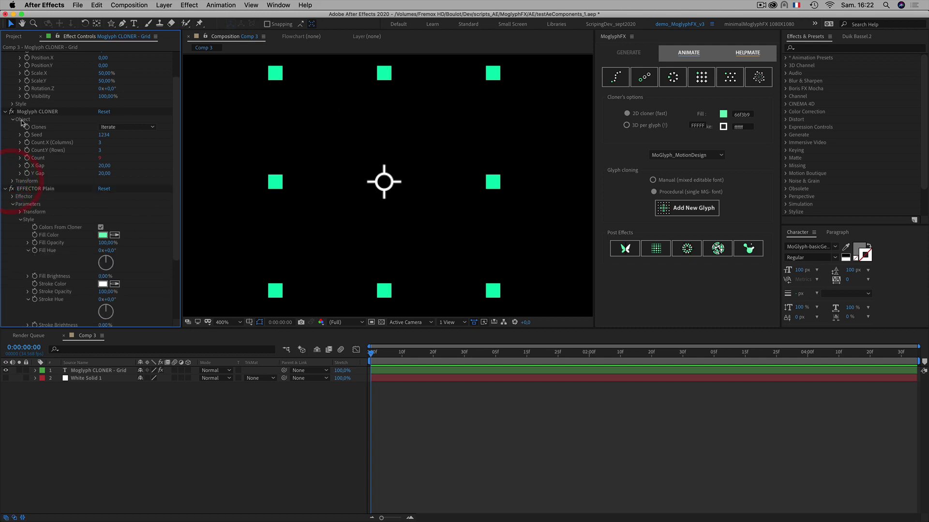
click(11, 181)
scroll(48, 262, down, 3)
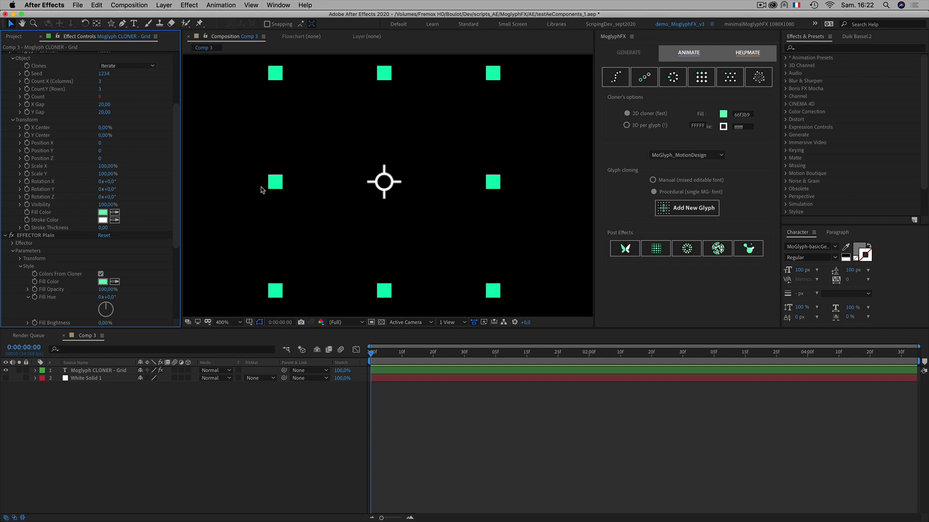
click(280, 186)
Try an orange Fill Color (F37E66) on the Moglyph CLONER and undo the change.
click(103, 212)
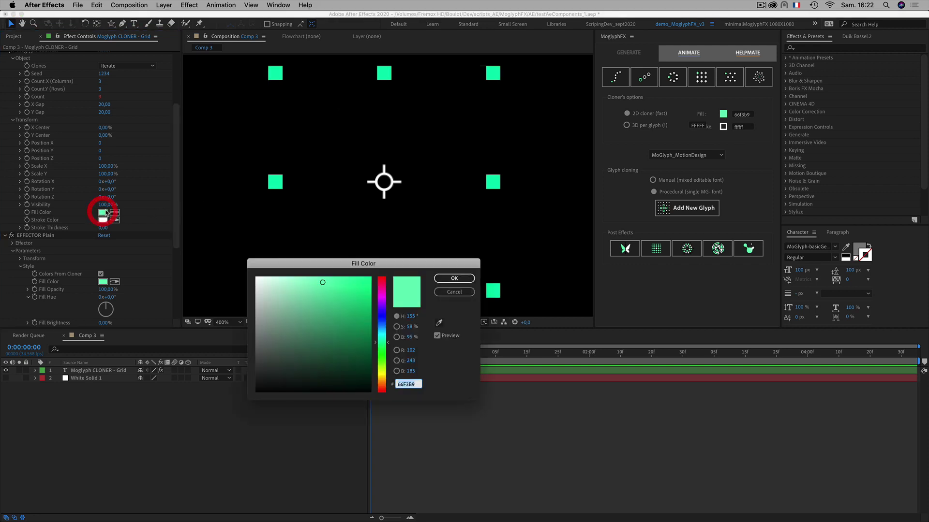
mouse_move(380, 384)
mouse_down()
mouse_move(383, 374)
mouse_move(382, 390)
mouse_up()
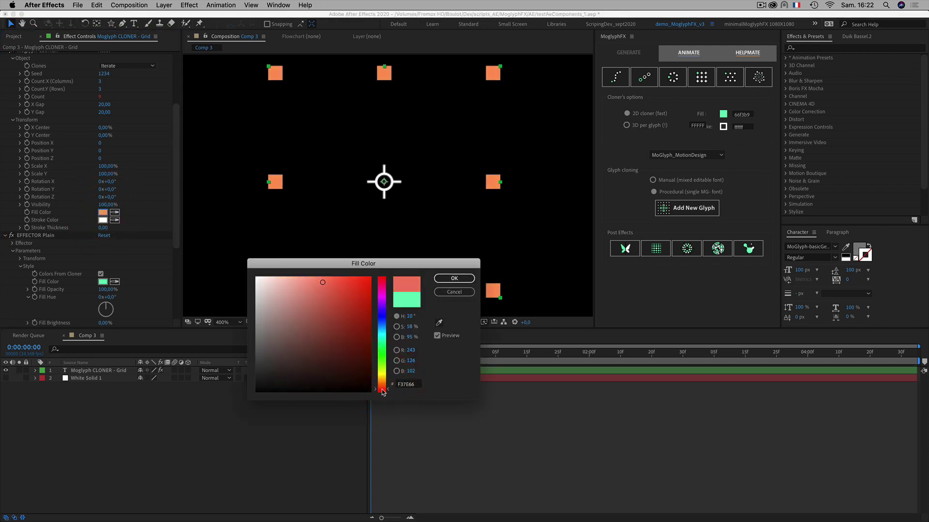
click(454, 278)
key(super+z)
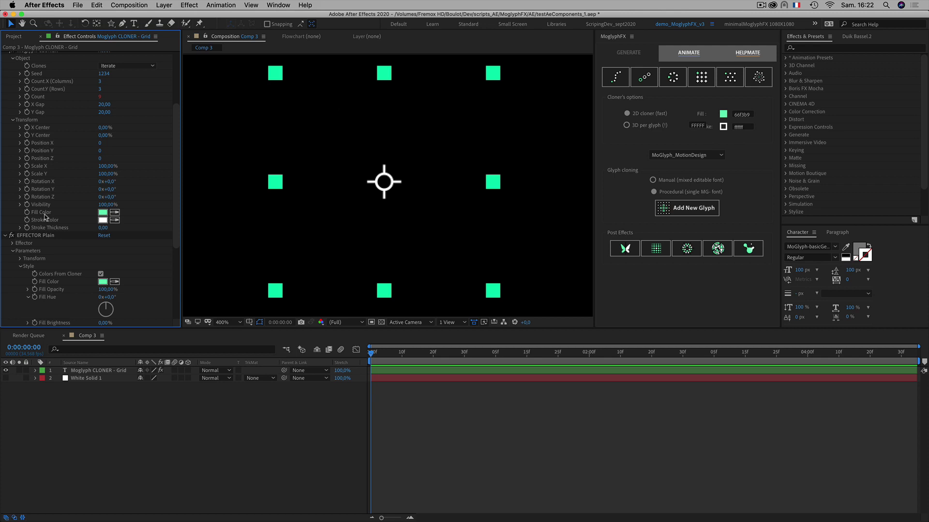
Sample the cloner's green Fill Color as its Stroke Color and inspect the whole grid with the layer deselected.
click(117, 224)
click(105, 215)
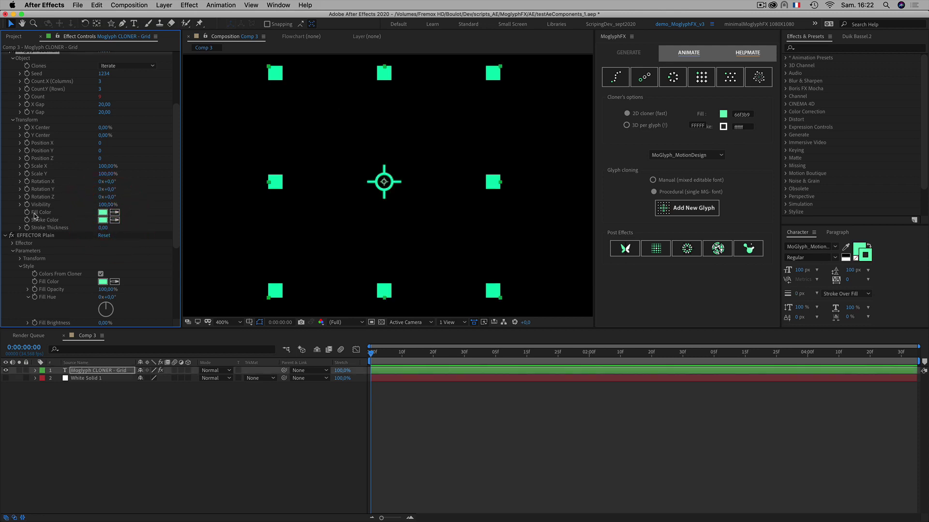
click(245, 435)
key(comma)
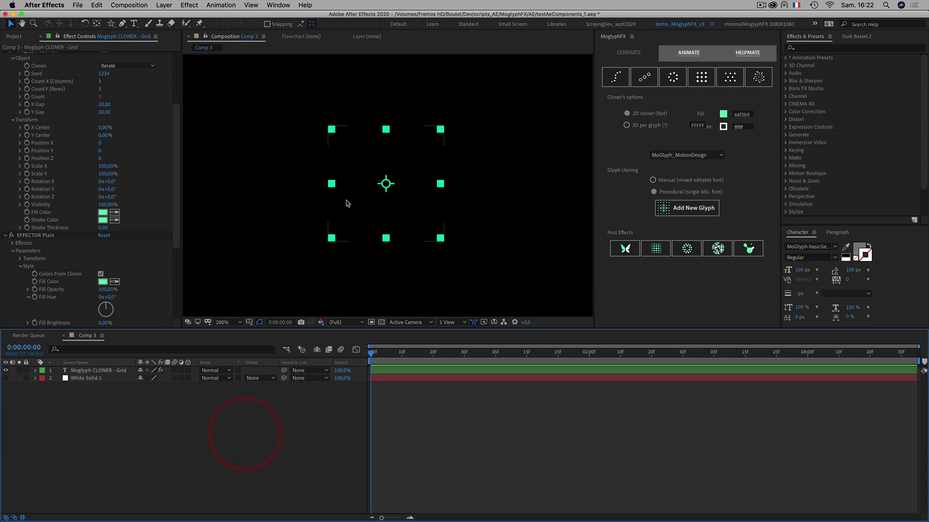
key(comma)
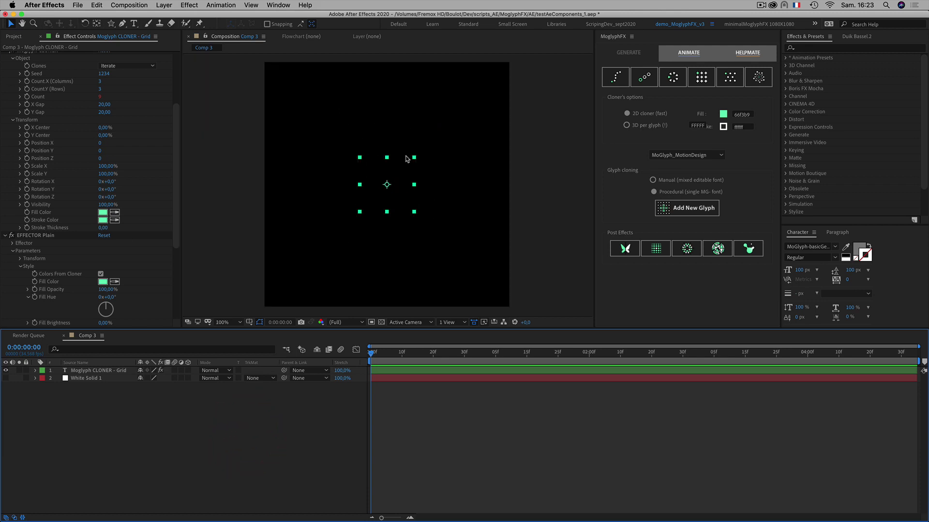
Try moving the clone grid in the composition, return it to the centre and inspect it with the layer deselected.
click(396, 170)
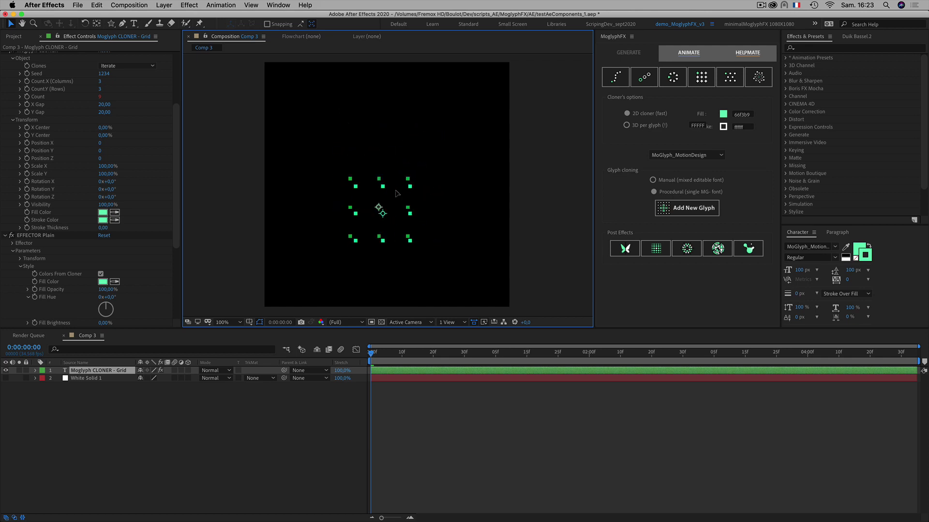
click(395, 191)
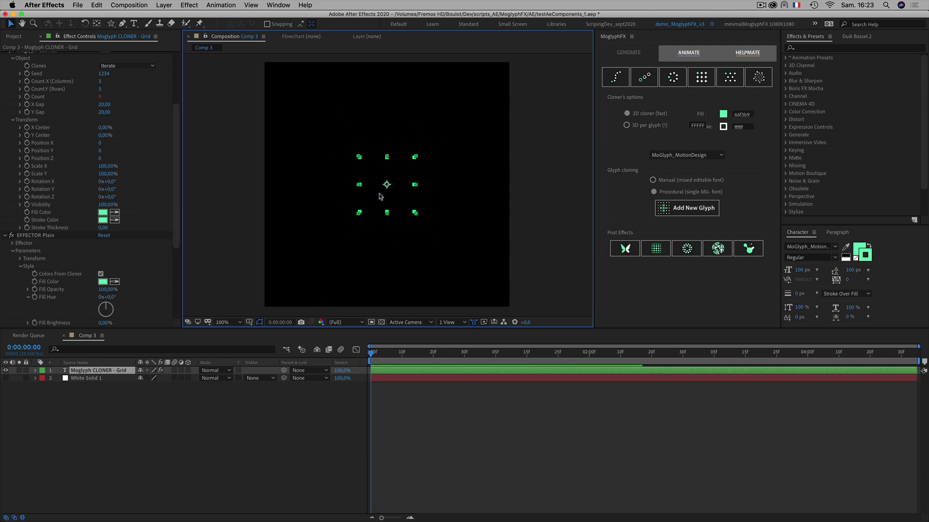
key(period)
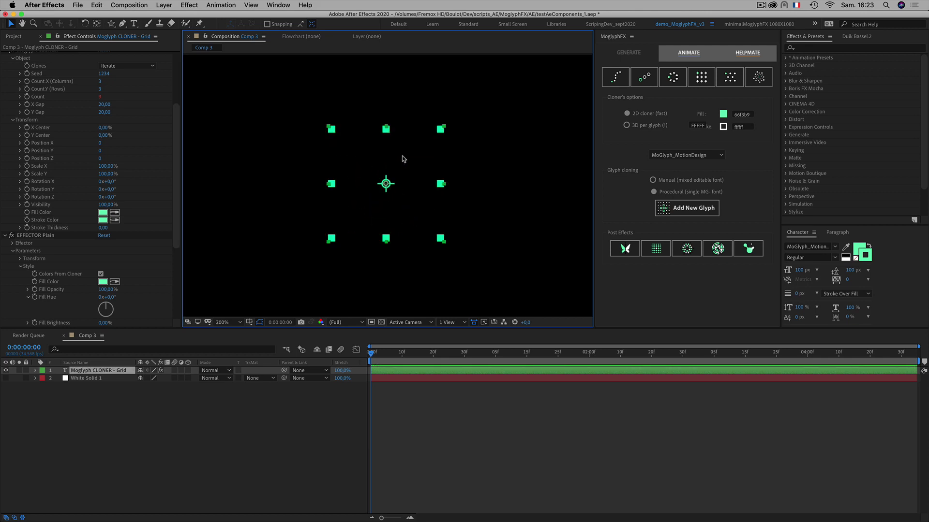
key(comma)
click(231, 435)
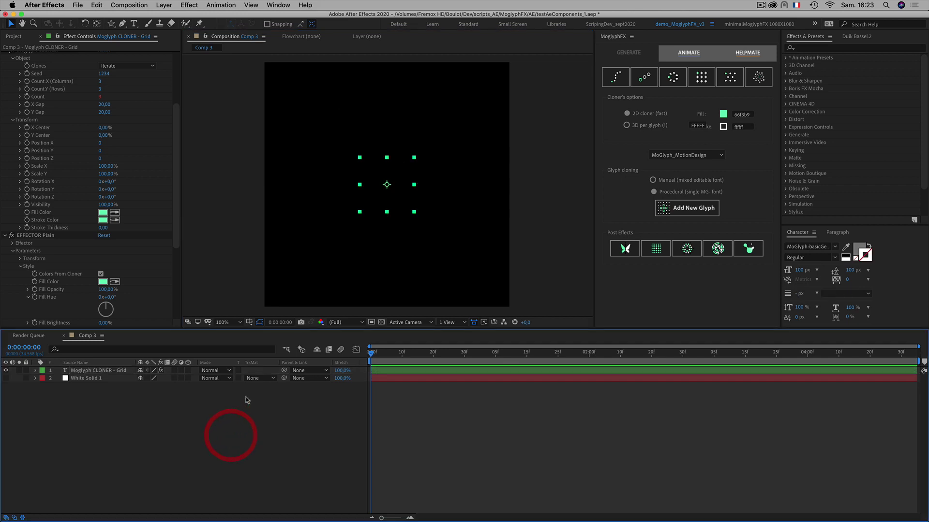
key(period)
click(353, 161)
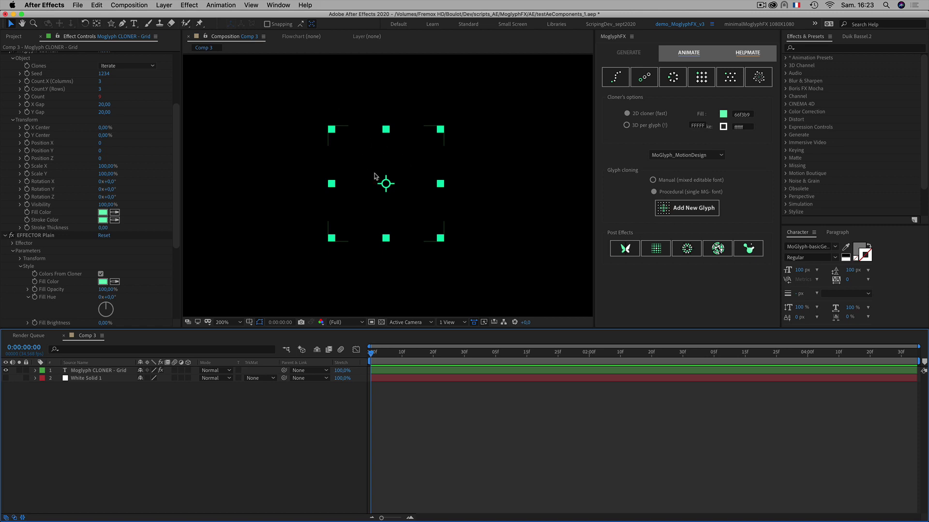
Delete the White Solid 1 layer from Comp 3.
click(85, 436)
click(77, 379)
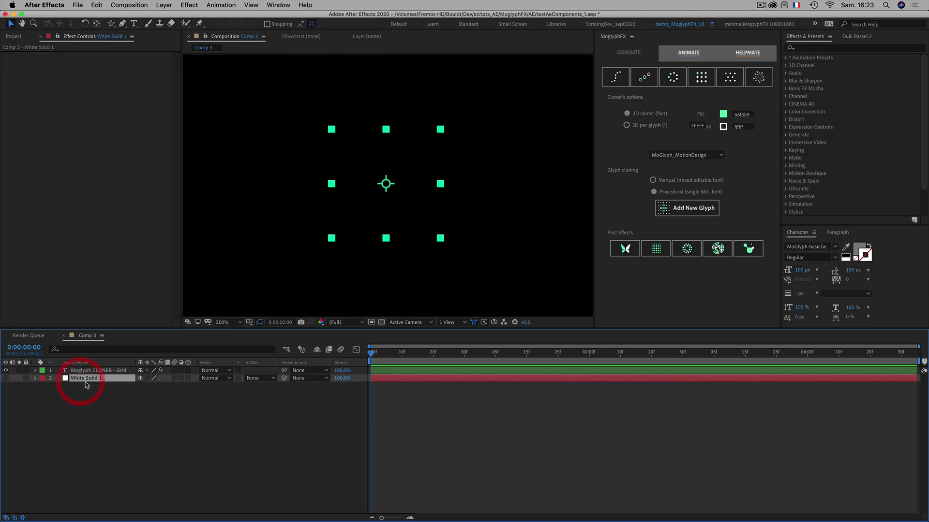
key(Delete)
Add a new text layer reading TEXTE to the composition.
right_click(90, 413)
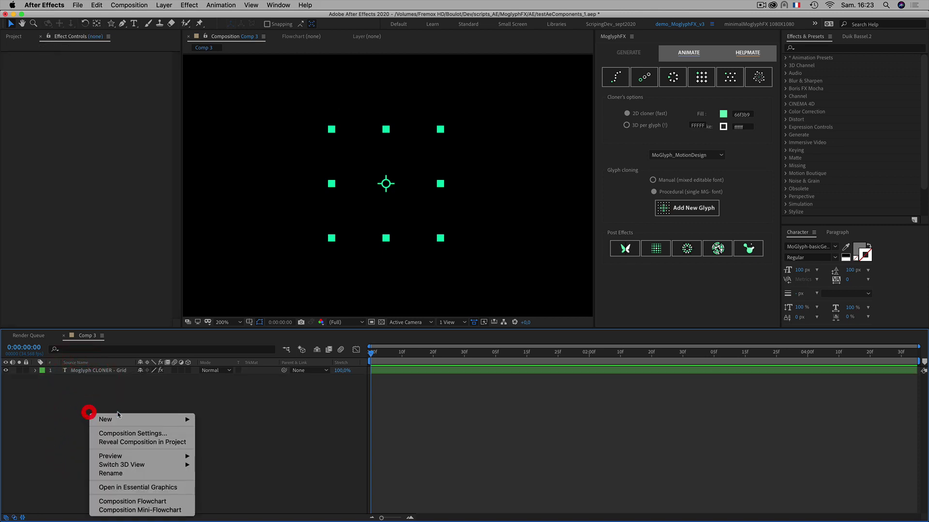
mouse_move(94, 420)
click(212, 434)
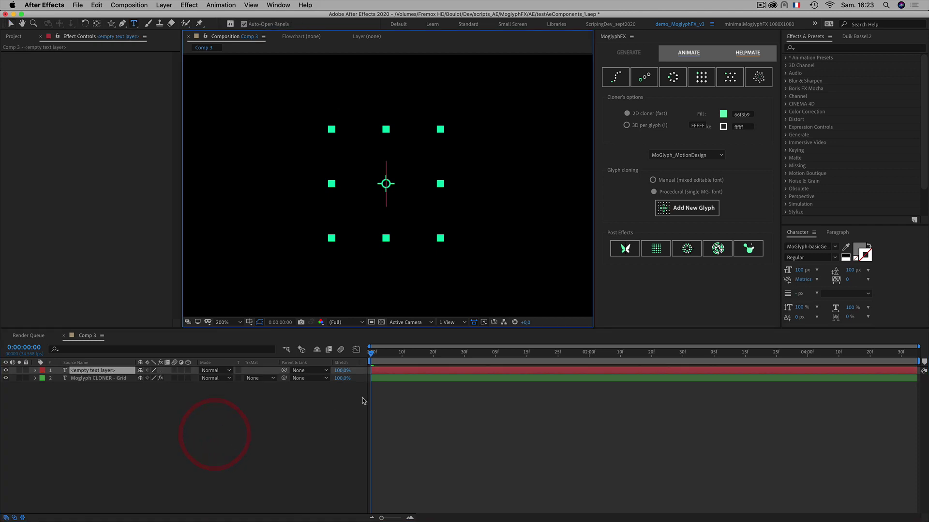
text(TEXTE)
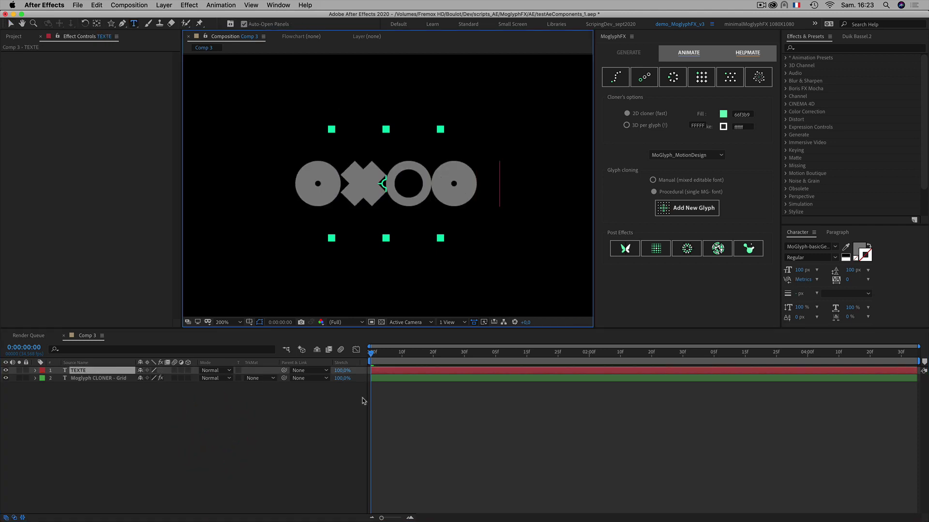
Change the font of all the TEXTE text to Bebas Neue Bold.
key(super+a)
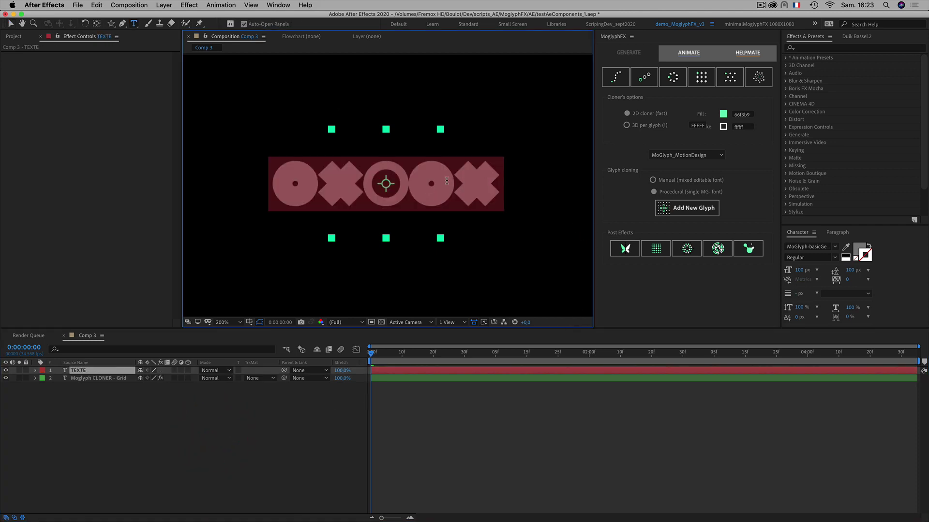
click(806, 247)
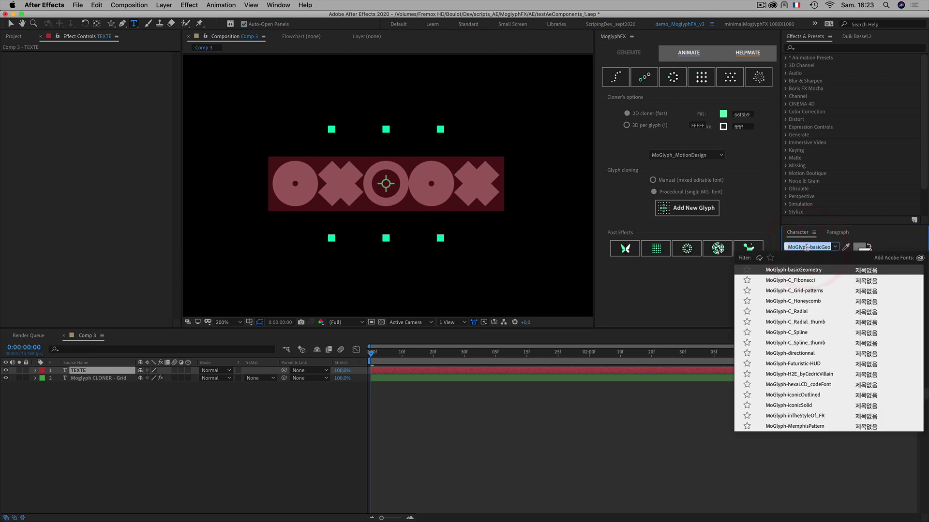
text(BEBA)
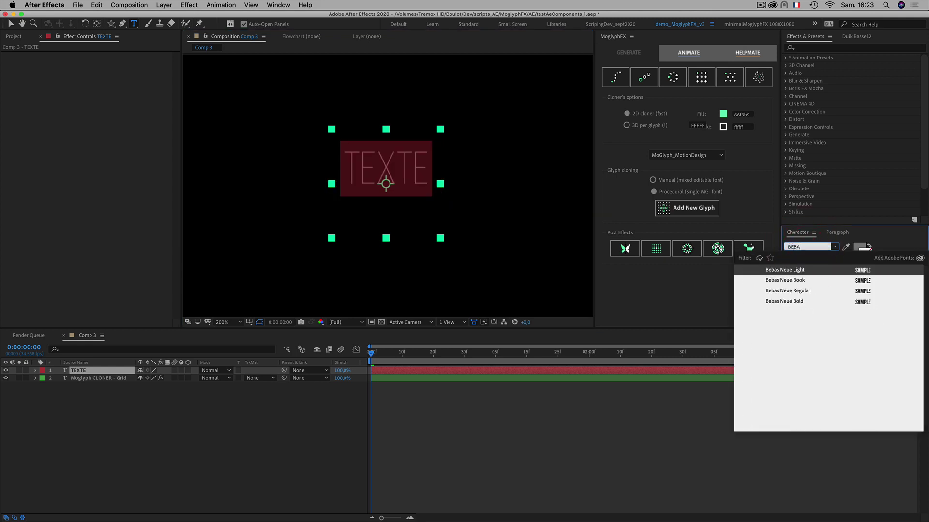
key(Down)
key(Down)
key(Down)
key(Return)
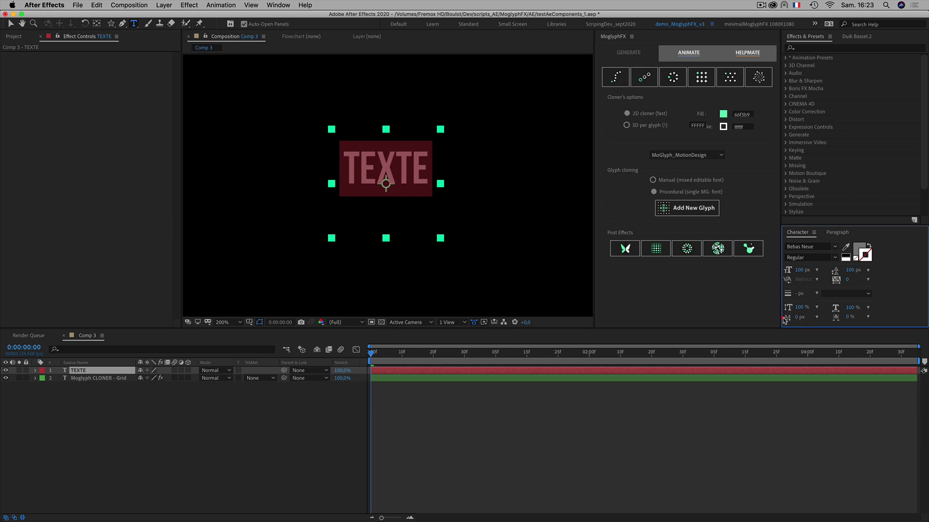
Set the TEXTE layer's font size to 217 px and baseline shift to -73 px, keeping the layer selected.
drag(784, 320, 776, 319)
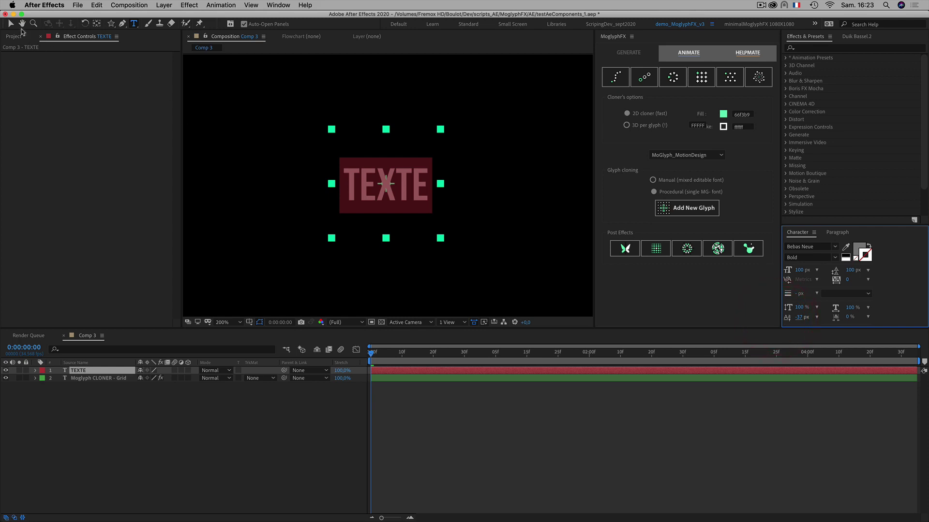
click(10, 23)
mouse_move(799, 270)
mouse_down()
mouse_move(844, 270)
mouse_move(802, 272)
mouse_up()
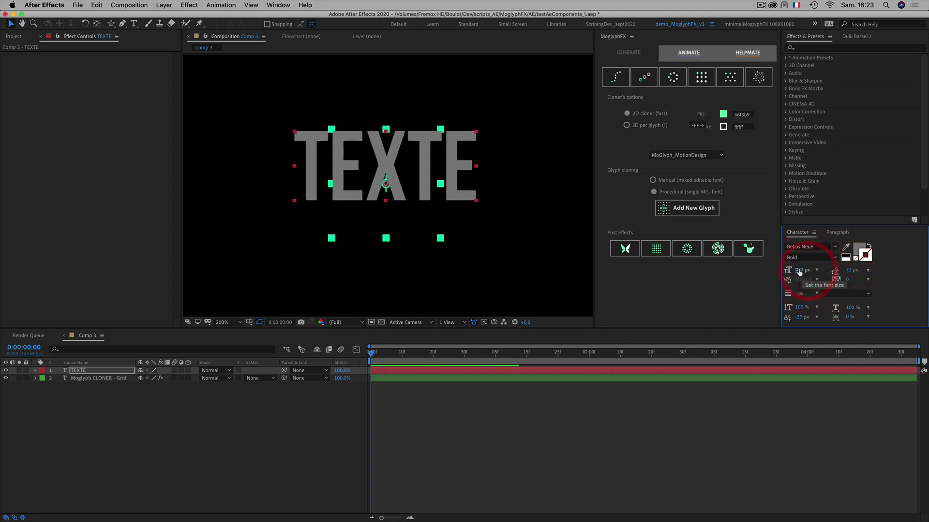
drag(799, 317, 783, 315)
click(68, 416)
click(73, 372)
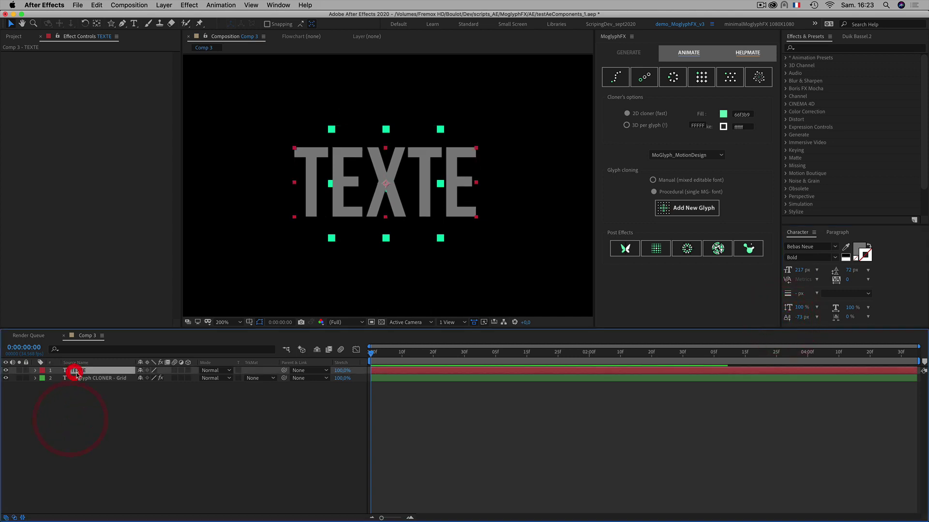
Set the font size of the TEXTE layer to 205 px.
key(s)
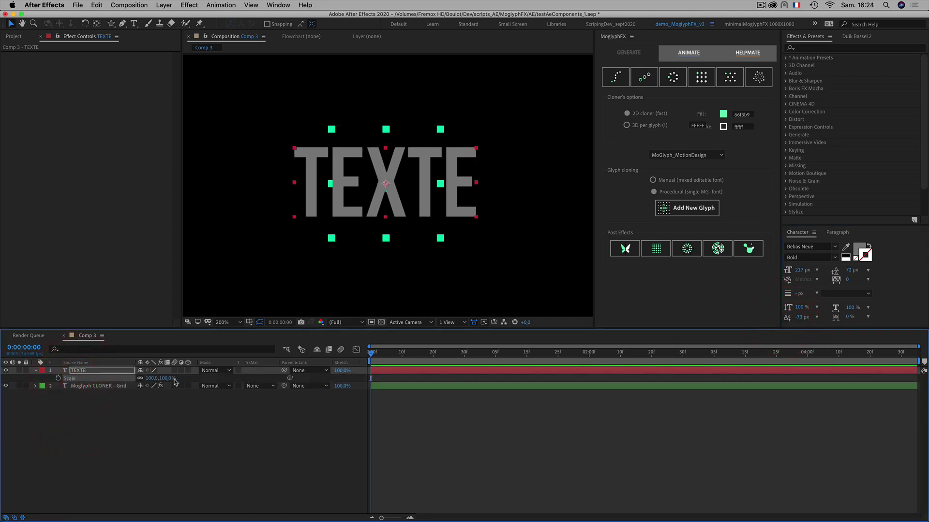
click(799, 271)
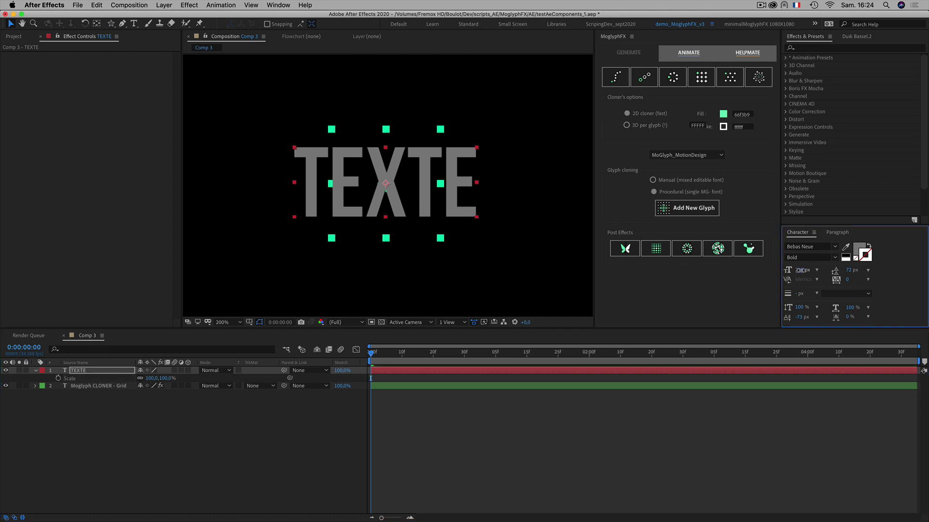
drag(798, 271, 795, 271)
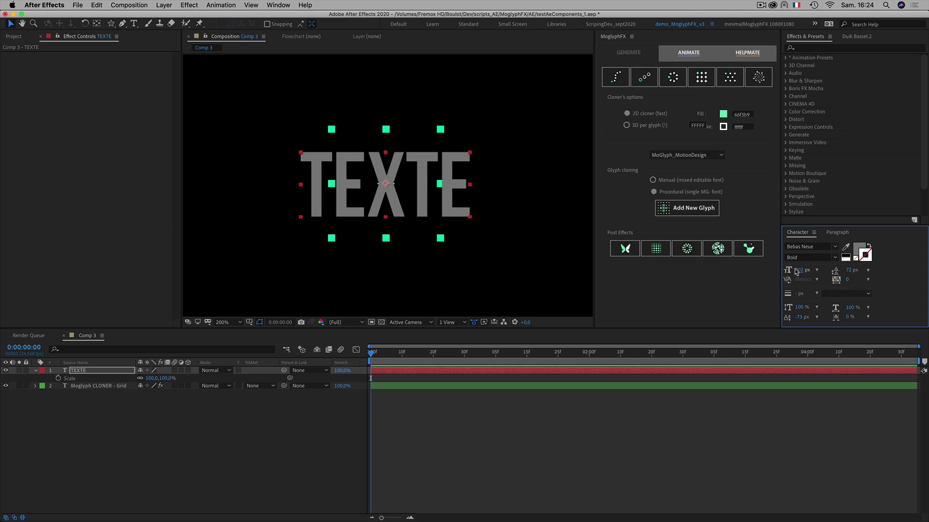
drag(798, 271, 801, 270)
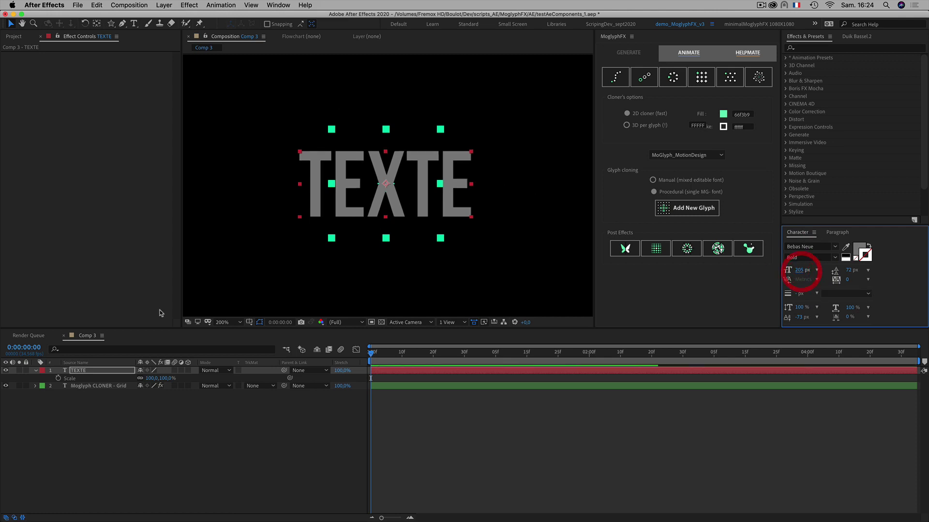
click(93, 411)
Collapse the TEXTE layer's properties and place the layer below Moglyph CLONER - Grid in the layer stack.
click(79, 370)
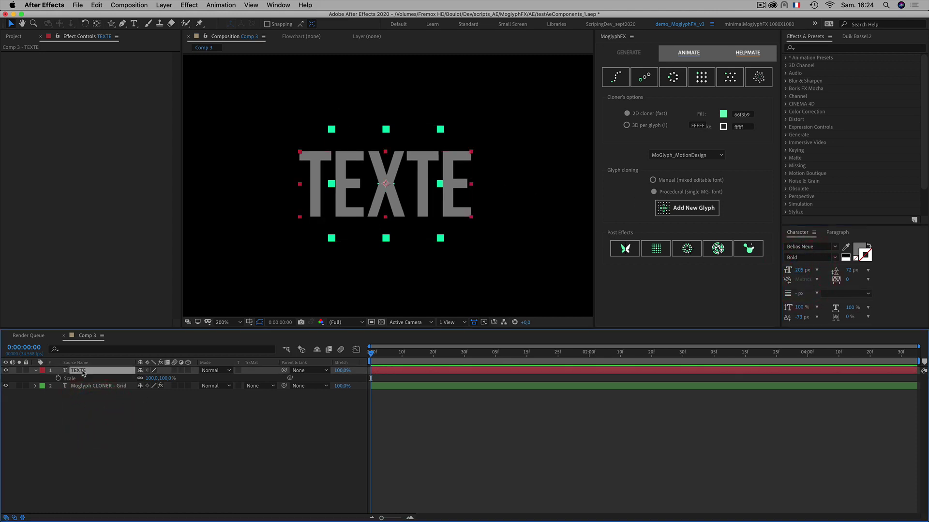
click(36, 371)
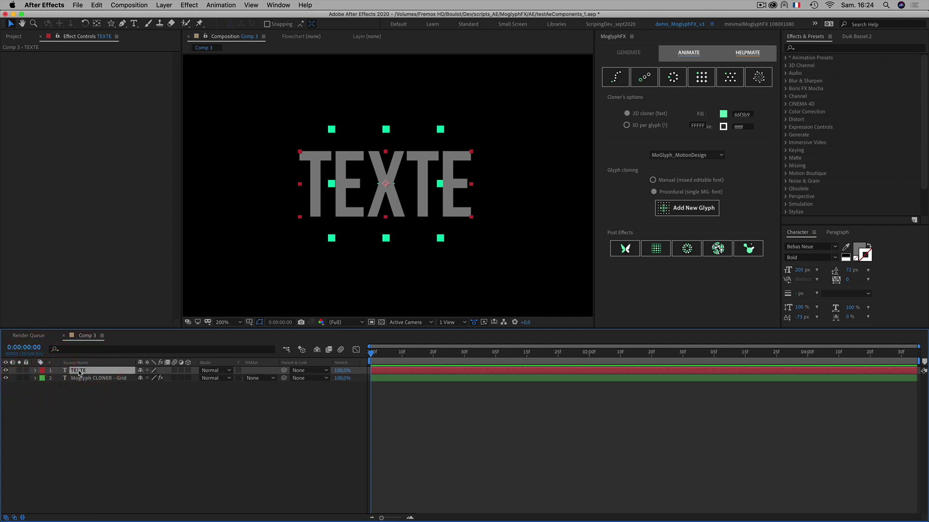
drag(79, 373, 76, 383)
click(102, 432)
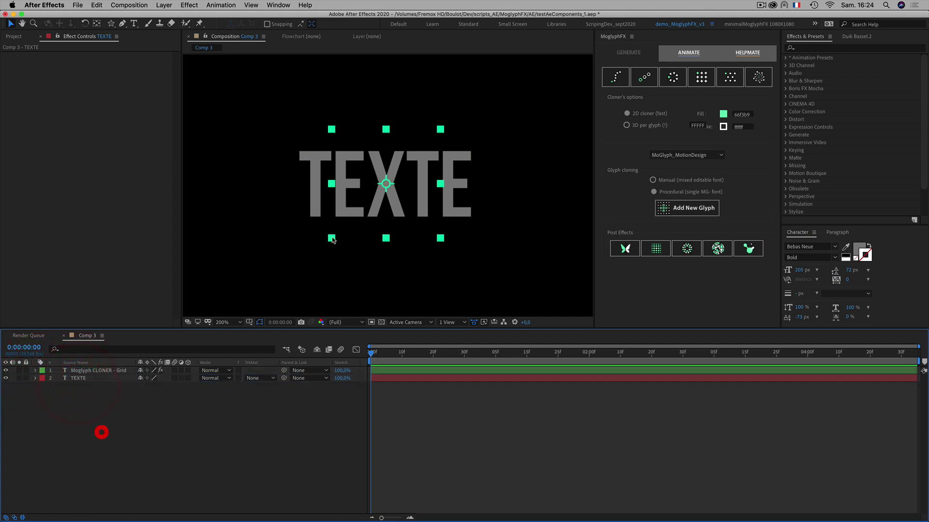
Parent the Moglyph CLONER - Grid layer to the TEXTE layer.
click(85, 371)
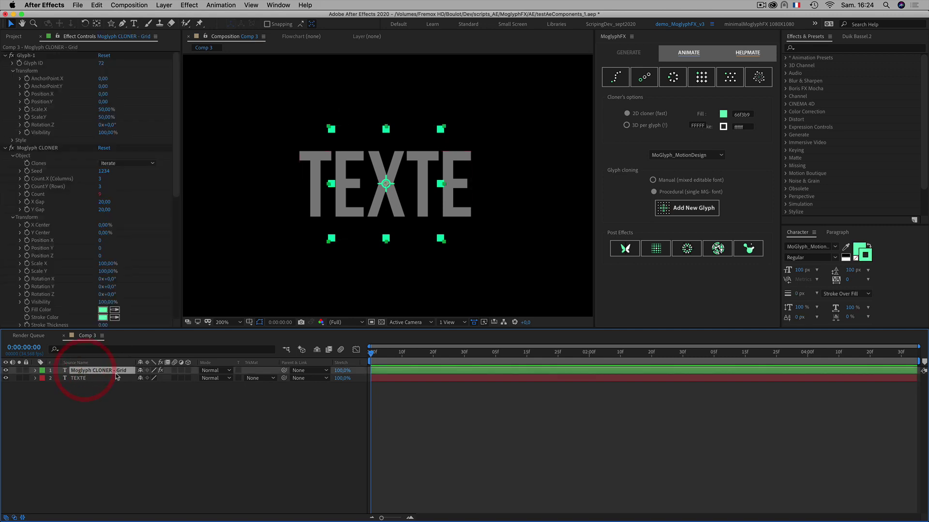
drag(281, 371, 85, 380)
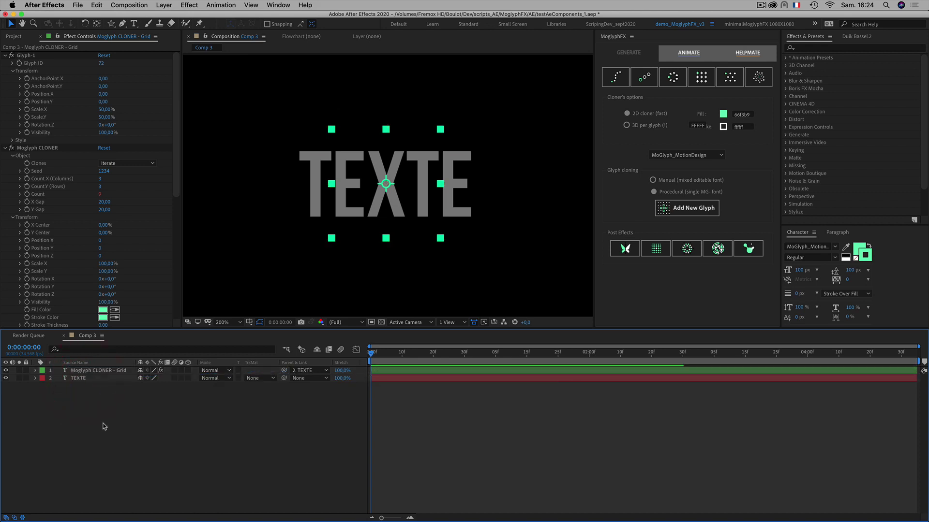
click(103, 423)
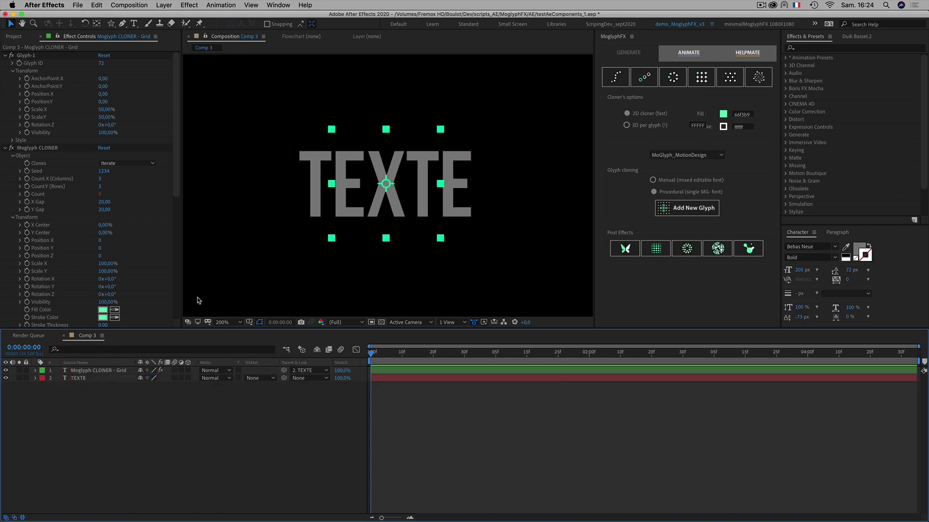
Move the TEXTE layer around the composition to test the parenting, returning it to its original position.
mouse_move(311, 181)
mouse_down()
mouse_move(284, 208)
mouse_move(309, 132)
mouse_move(290, 206)
mouse_move(319, 148)
mouse_move(318, 185)
mouse_up()
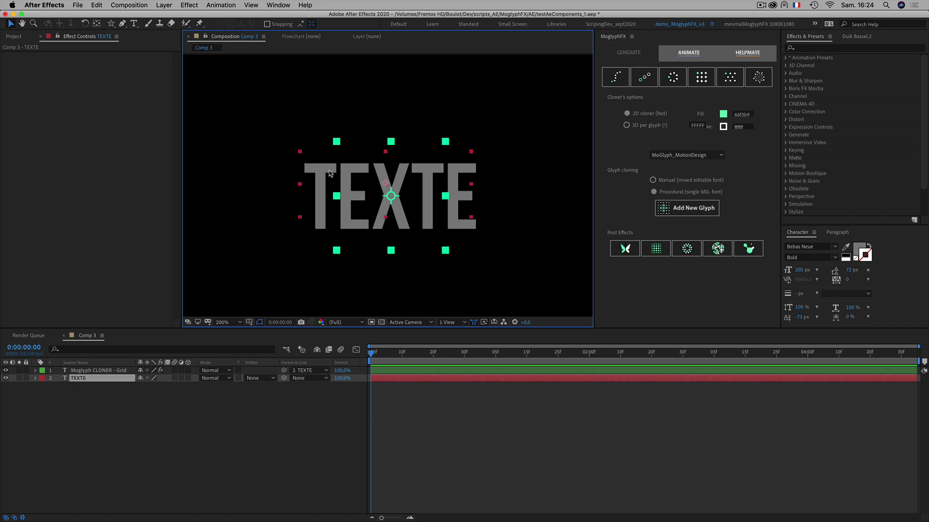
key(super+z)
click(125, 419)
click(79, 378)
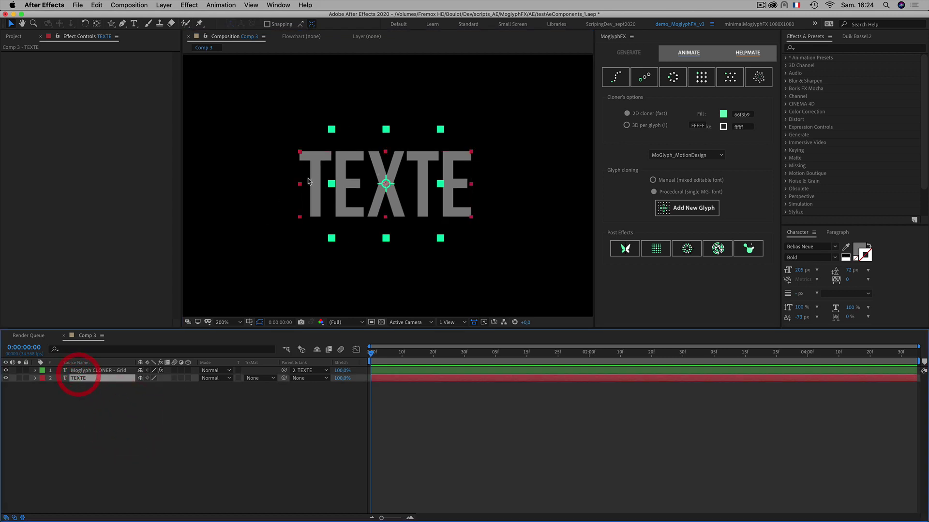
drag(319, 164, 302, 178)
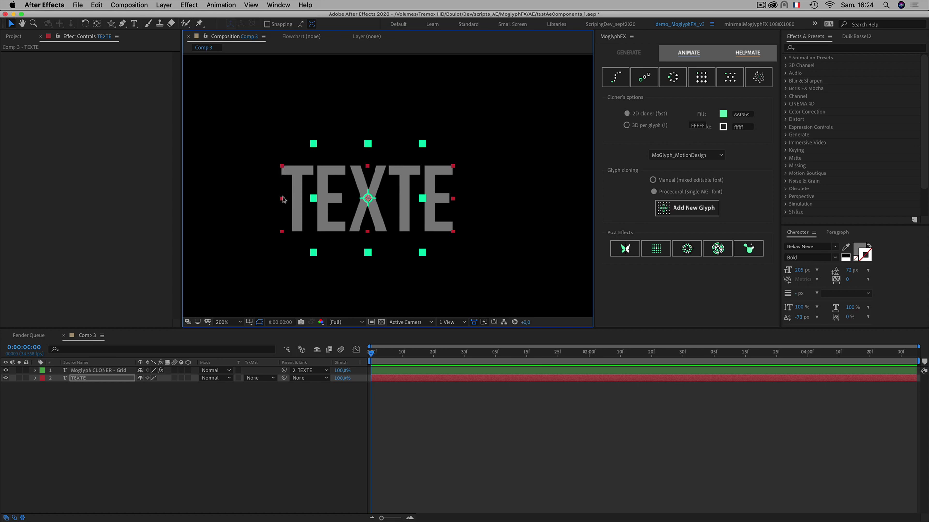
mouse_move(295, 183)
mouse_down()
mouse_move(264, 187)
mouse_move(291, 195)
mouse_move(327, 149)
mouse_move(345, 168)
mouse_move(302, 171)
mouse_move(315, 166)
mouse_up()
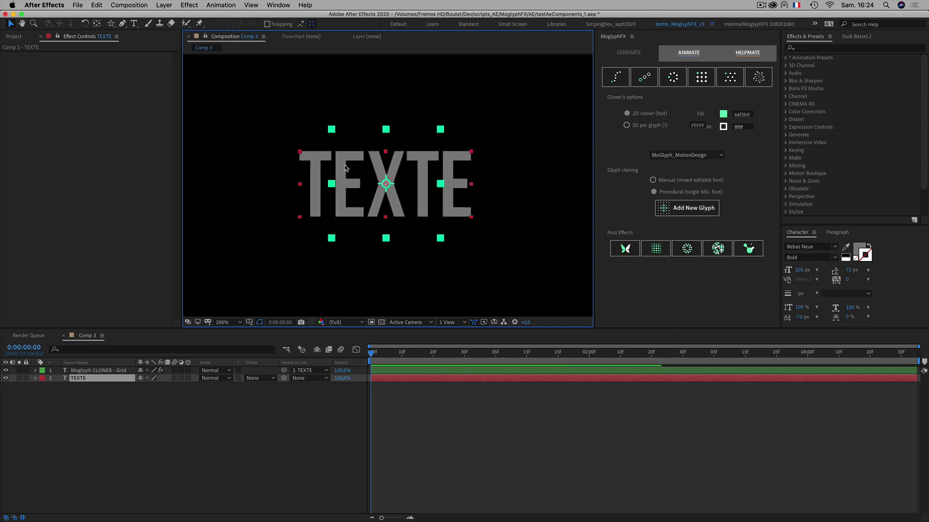
click(104, 393)
Collapse the cloner layer's Glyph-1 and EFFECTOR Plain effects, leaving only the Moglyph CLONER Object settings expanded.
click(94, 372)
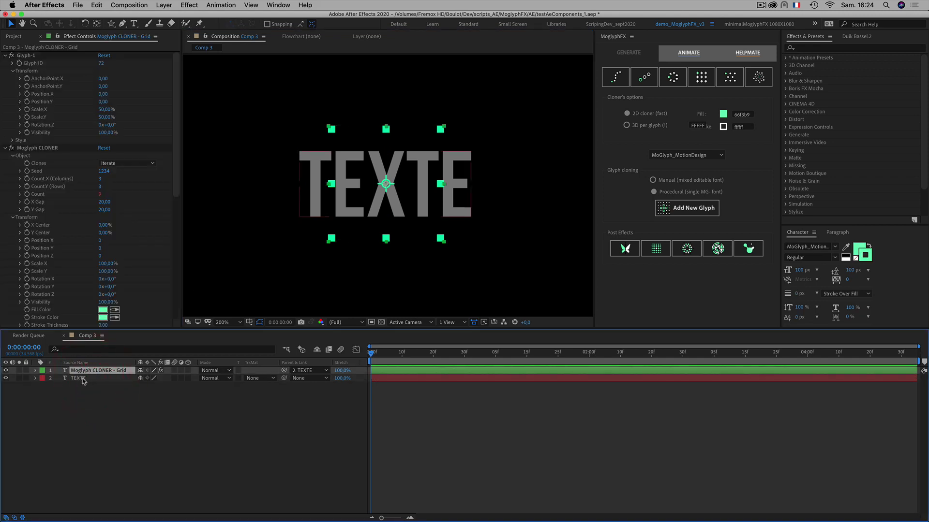
click(83, 427)
click(87, 371)
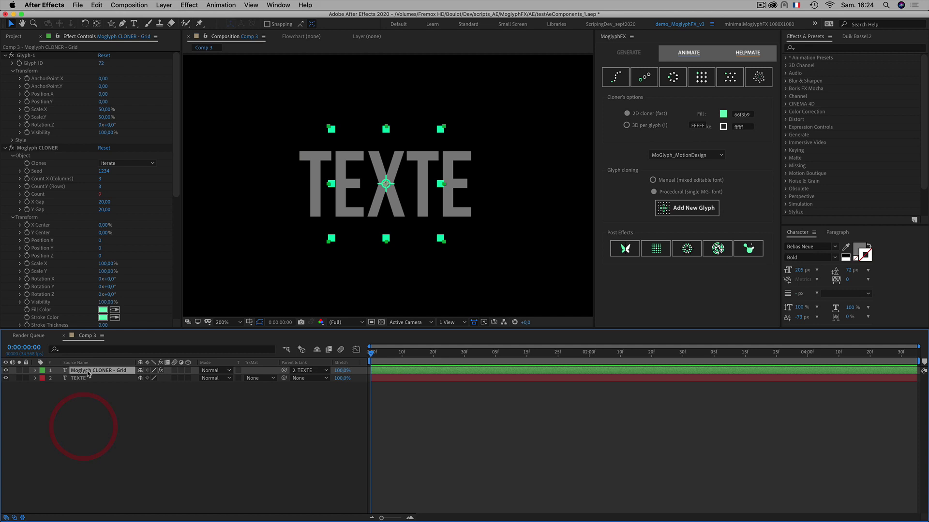
click(5, 148)
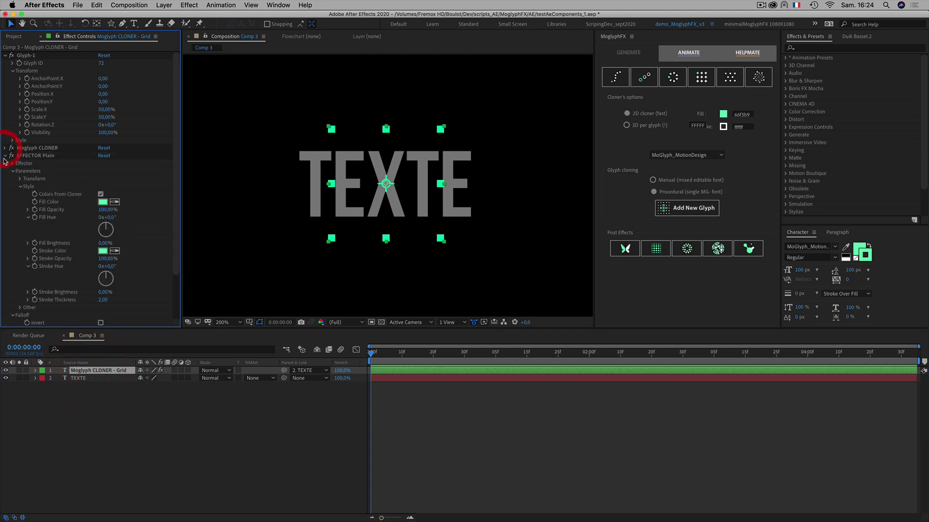
click(5, 56)
click(35, 111)
click(27, 63)
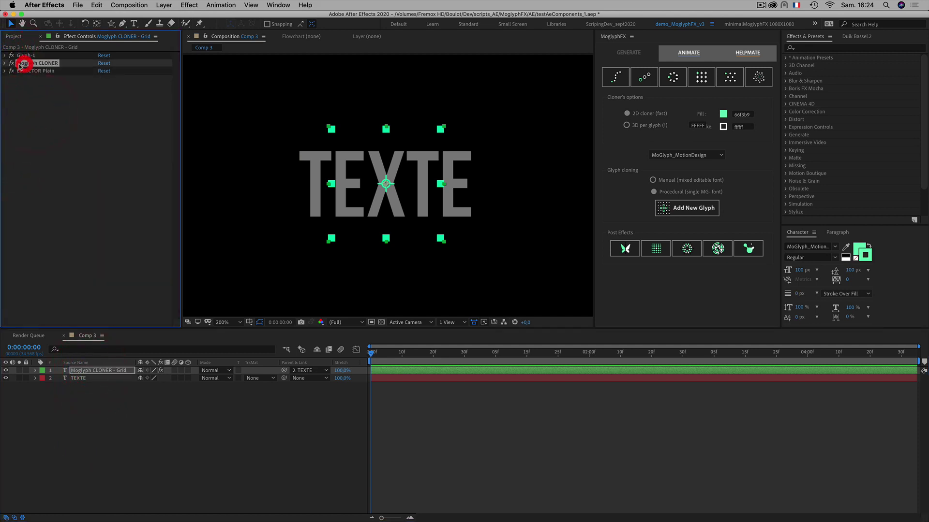
click(5, 64)
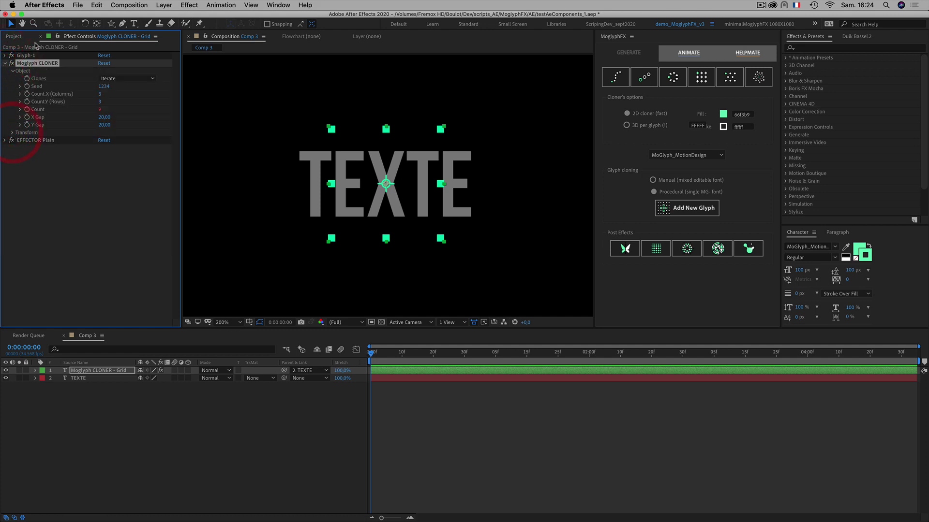
click(12, 71)
click(11, 72)
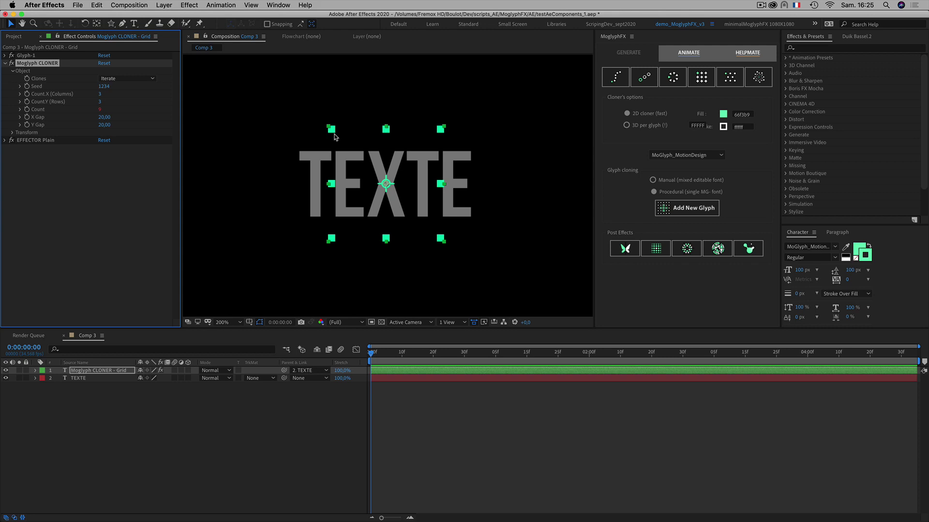
Set the Moglyph CLONER's X Gap and Y Gap to 0 and view the glyph shape chooser without picking a shape.
click(104, 117)
text(0)
key(Tab)
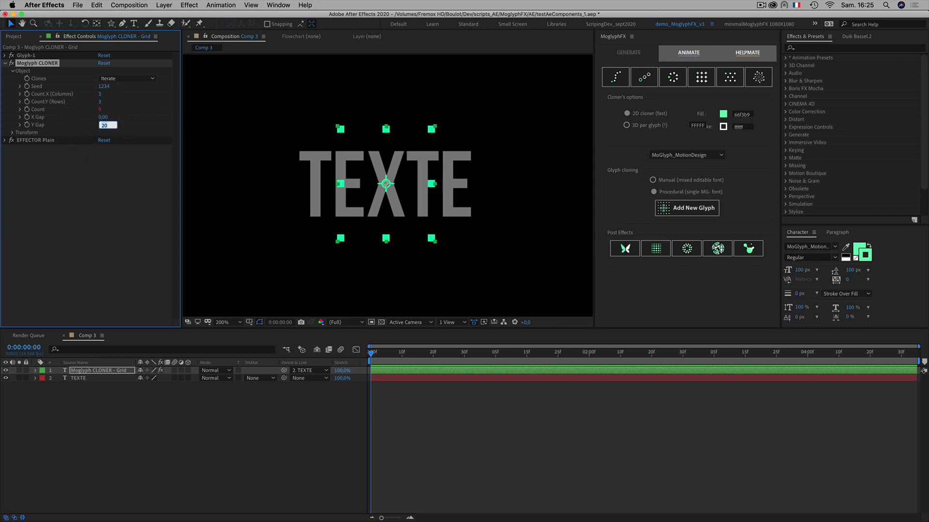
text(0)
key(Return)
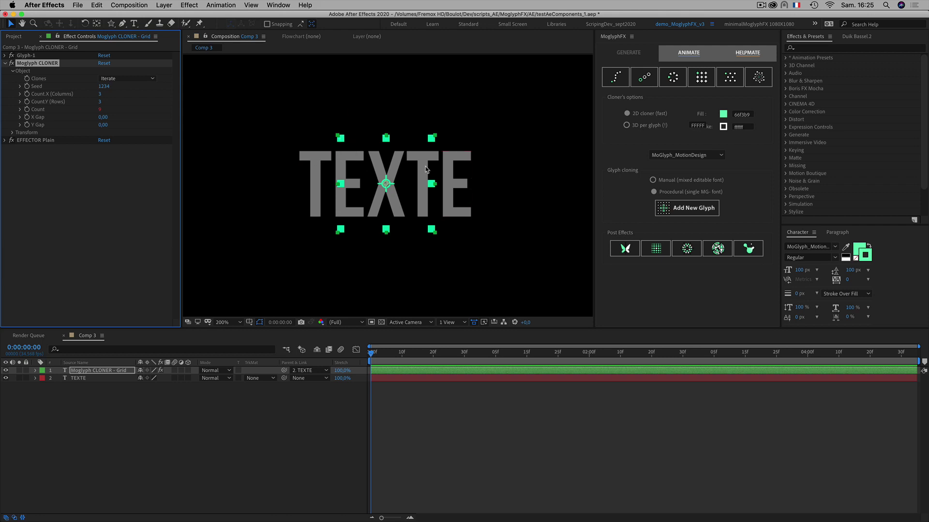
click(679, 210)
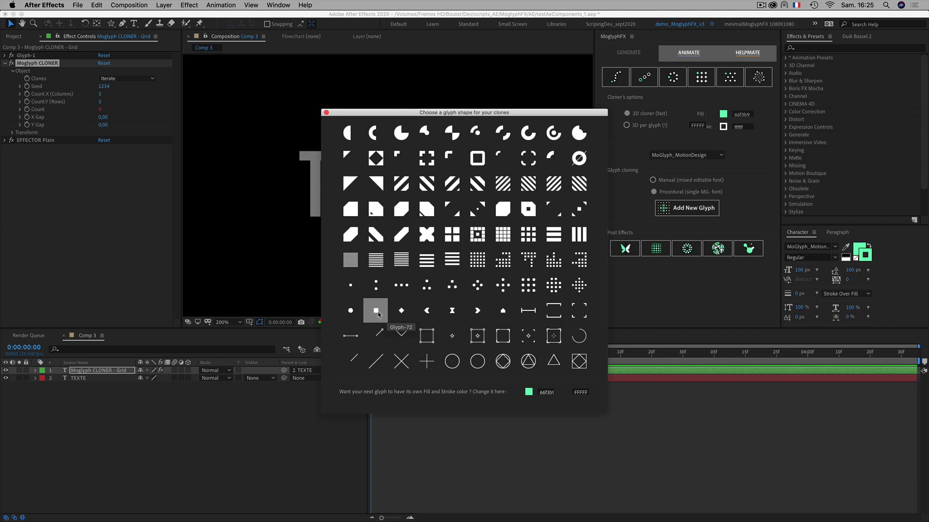
click(326, 112)
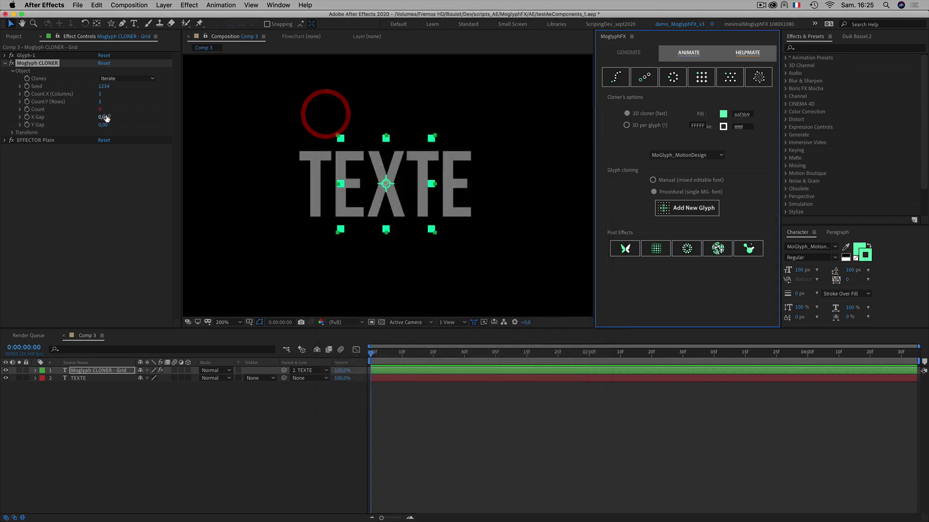
Set both the X Gap and Y Gap of the Moglyph CLONER to -100.
click(104, 118)
text(0)
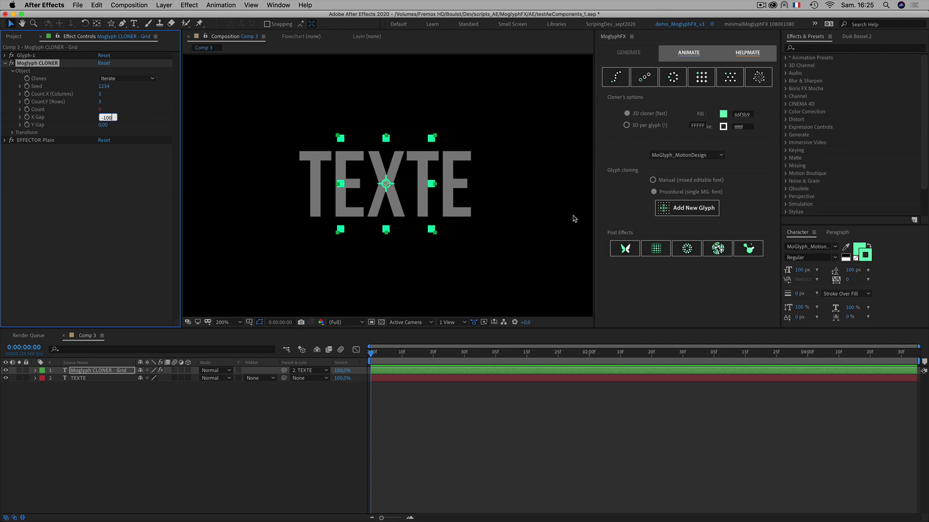
click(84, 192)
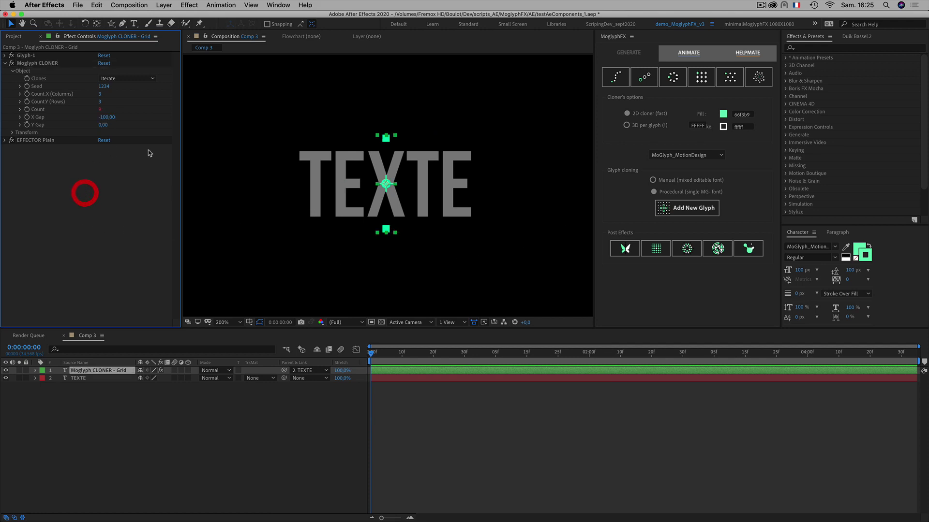
click(103, 126)
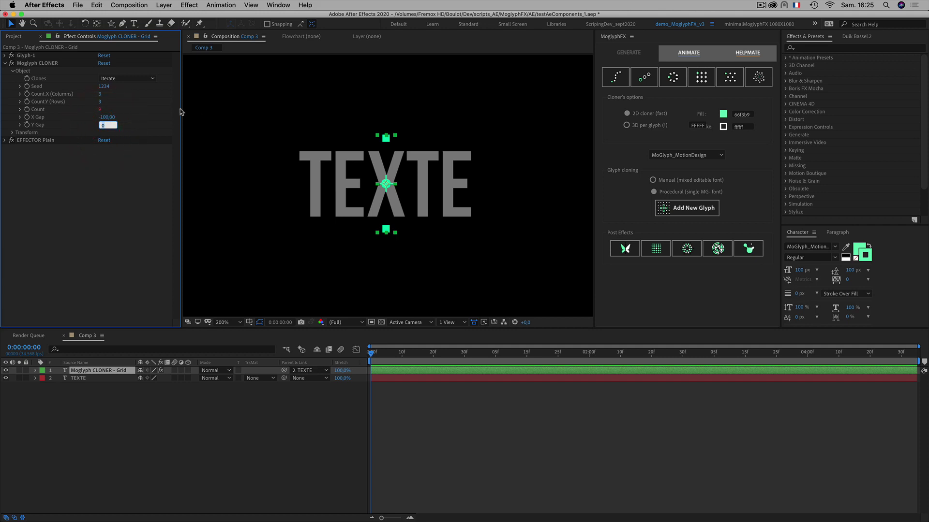
click(67, 186)
Examine the overlapping clones at the centre of the TEXTE word up close and with the cloner layer deselected.
key(period)
key(period)
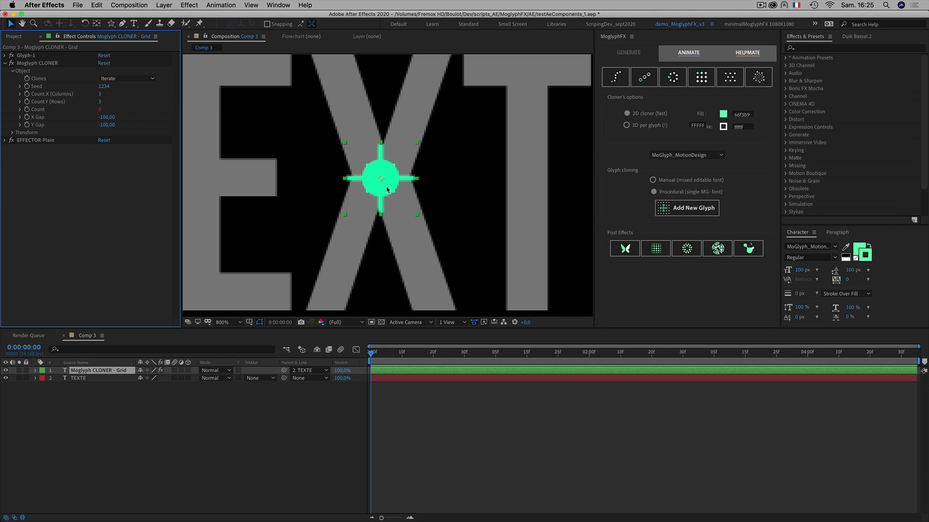
key(comma)
key(comma)
key(period)
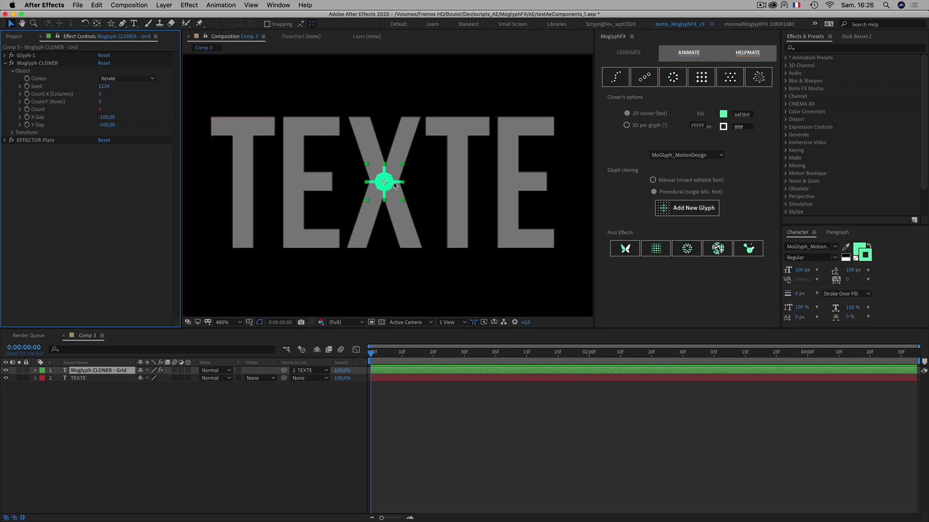
key(comma)
key(comma)
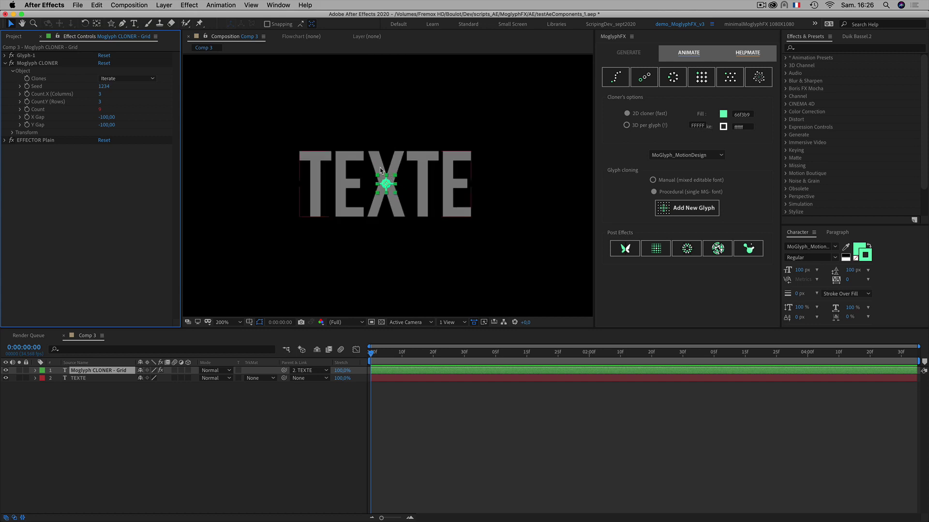
click(378, 167)
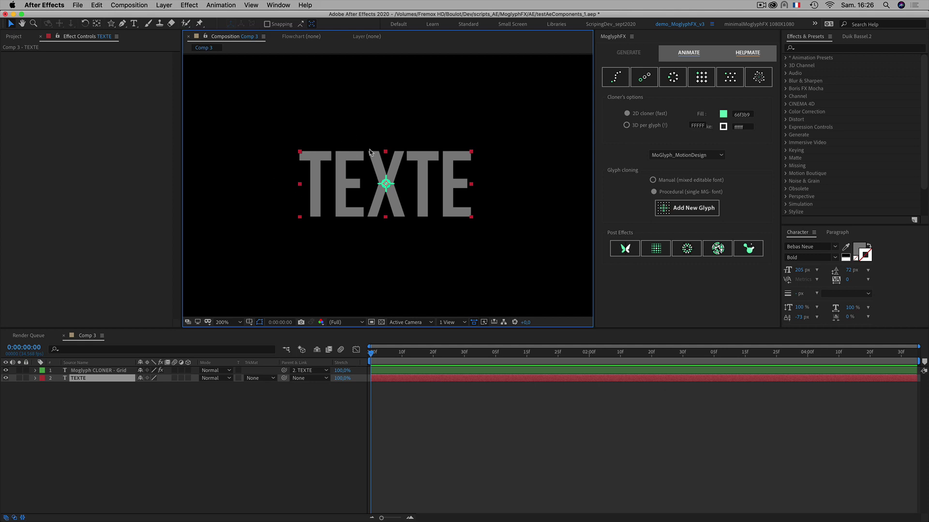
click(85, 420)
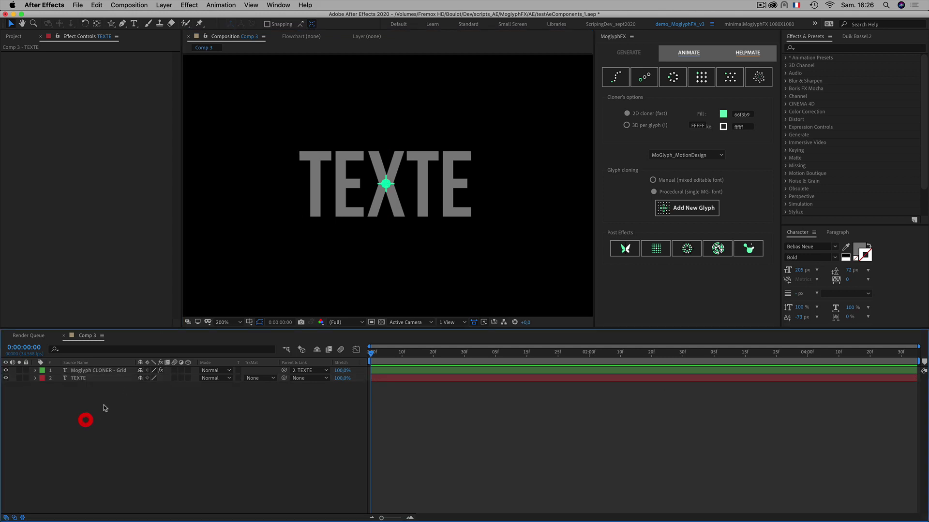
Add an expression to the X Gap property of the Moglyph CLONER effect, keeping its default code.
click(80, 370)
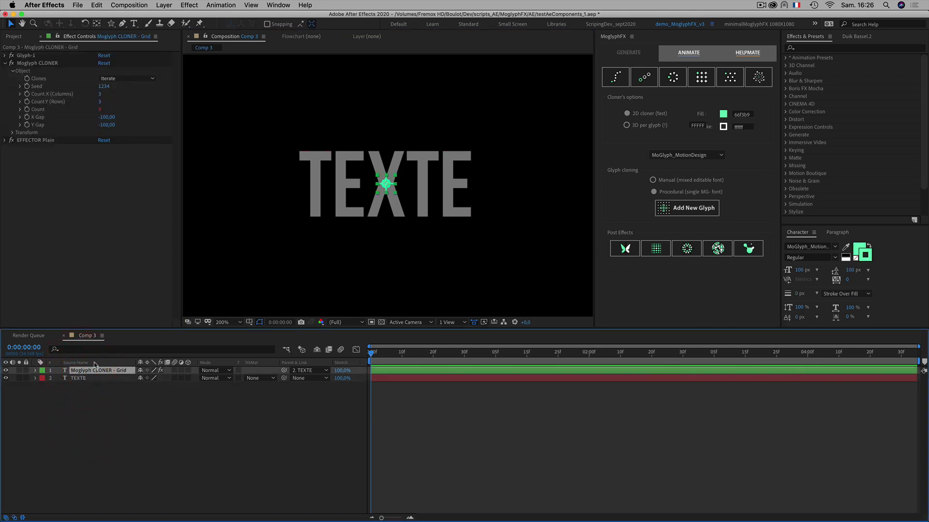
alt+click(27, 117)
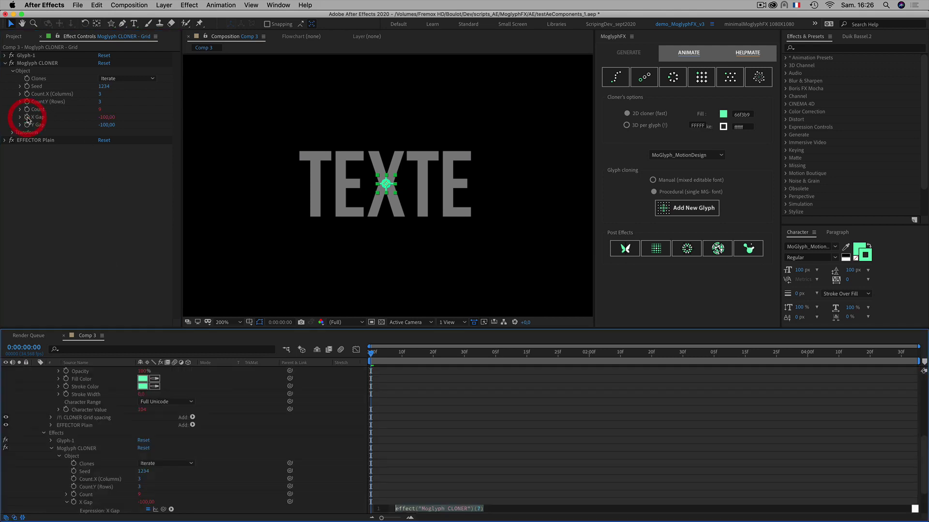
click(51, 477)
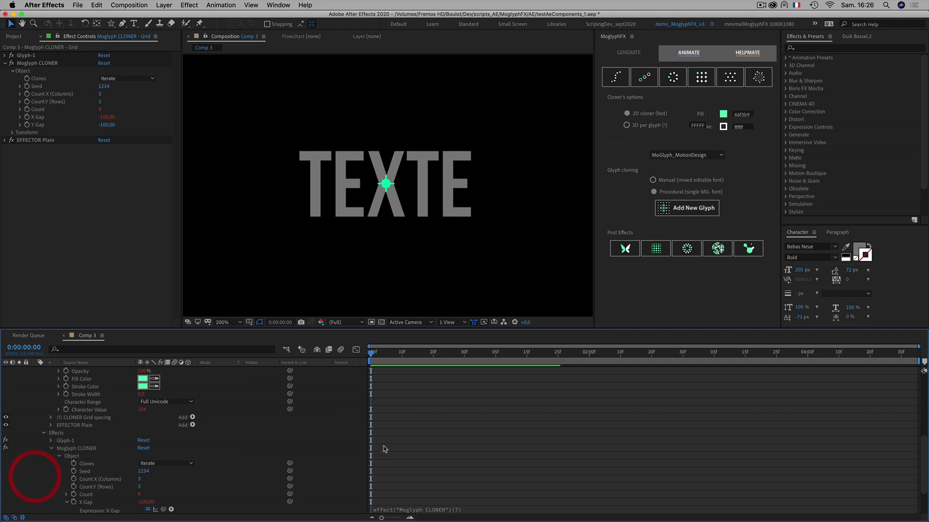
Isolate the Moglyph CLONER's X Gap property in the timeline and reveal its expression.
scroll(481, 419, down, 2)
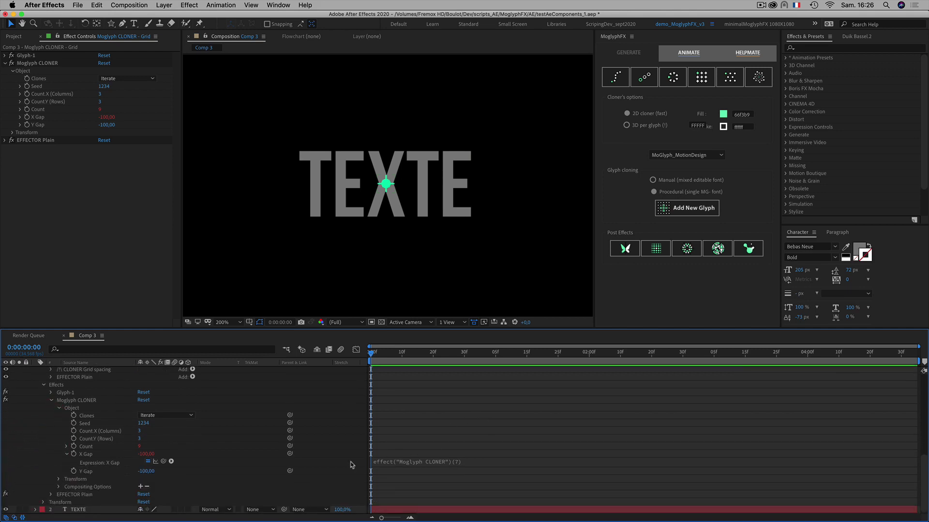
click(86, 455)
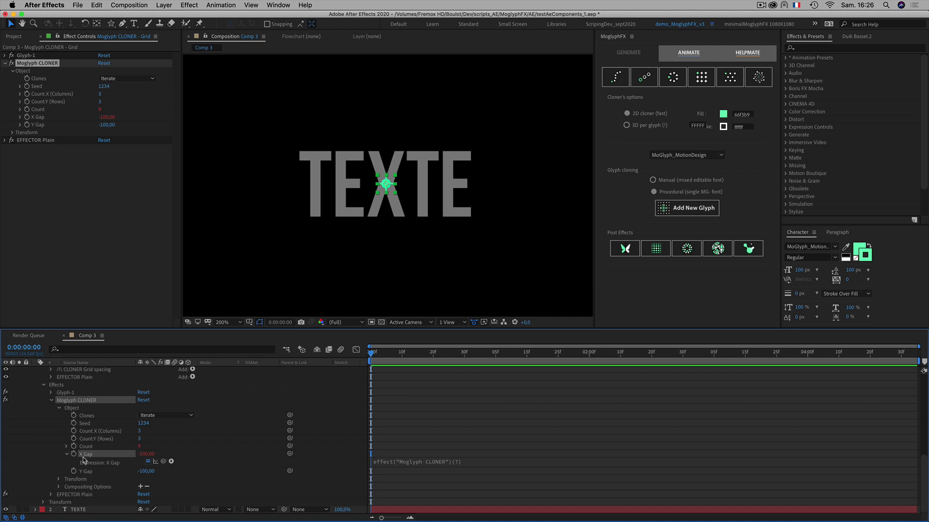
key(s)
key(s)
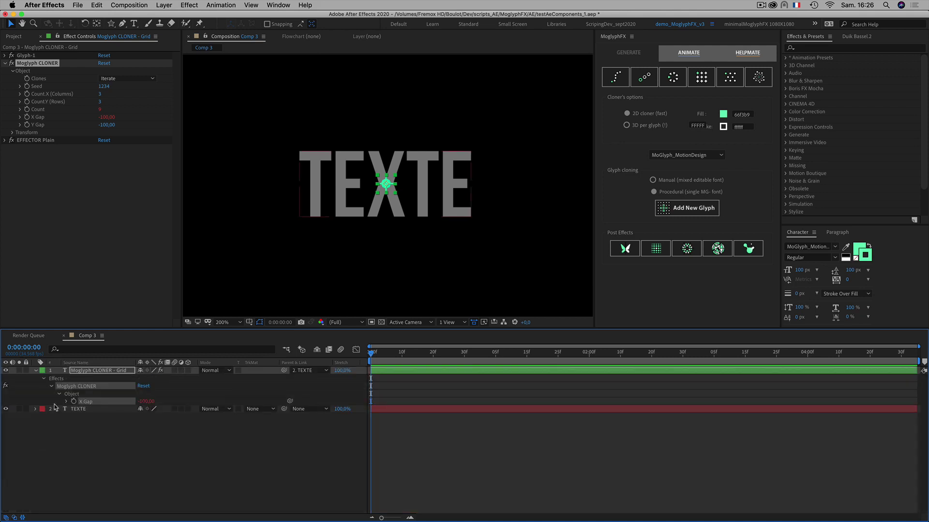
alt+click(73, 402)
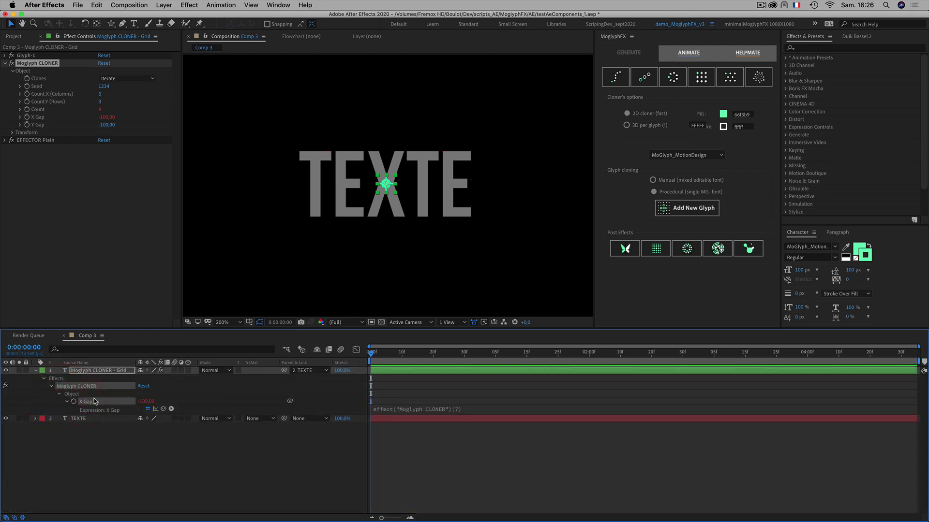
Replace the X Gap expression with parent.sourceRectAtTime().width/2 - 100.
click(417, 411)
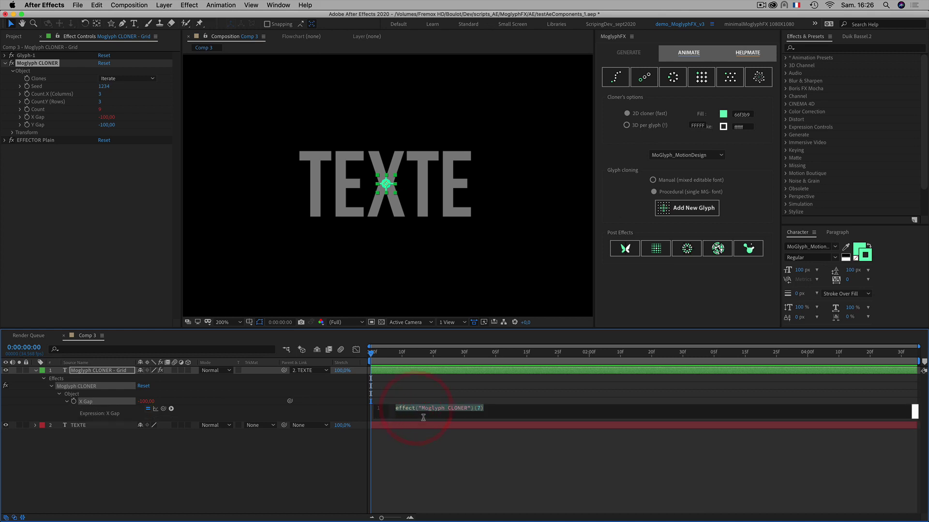
click(422, 433)
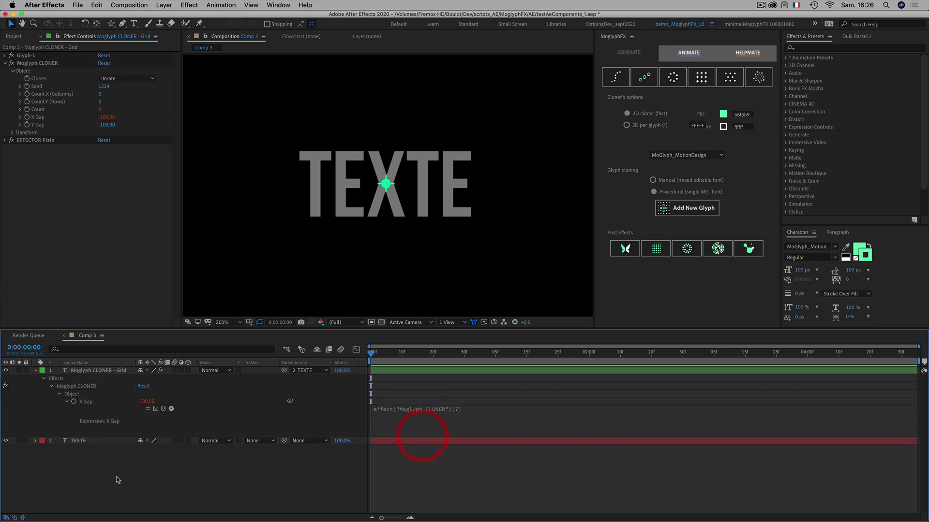
click(117, 477)
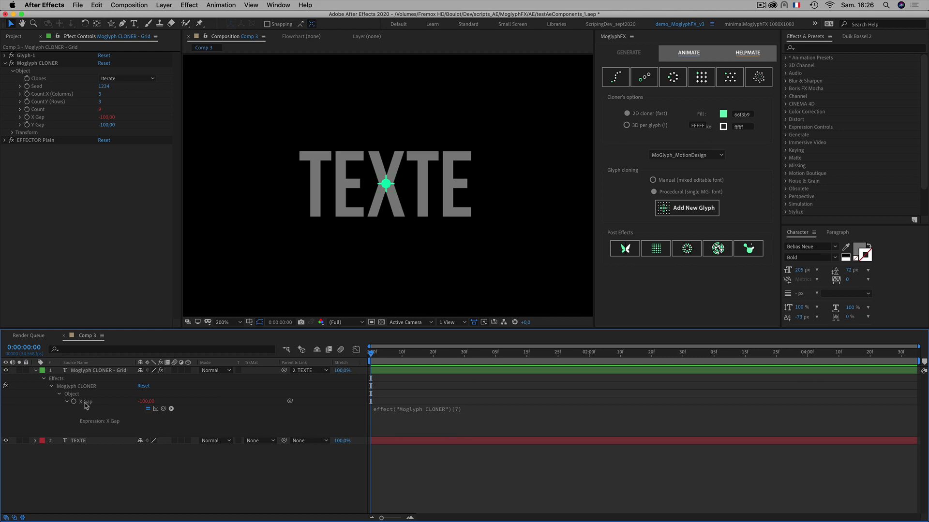
click(417, 410)
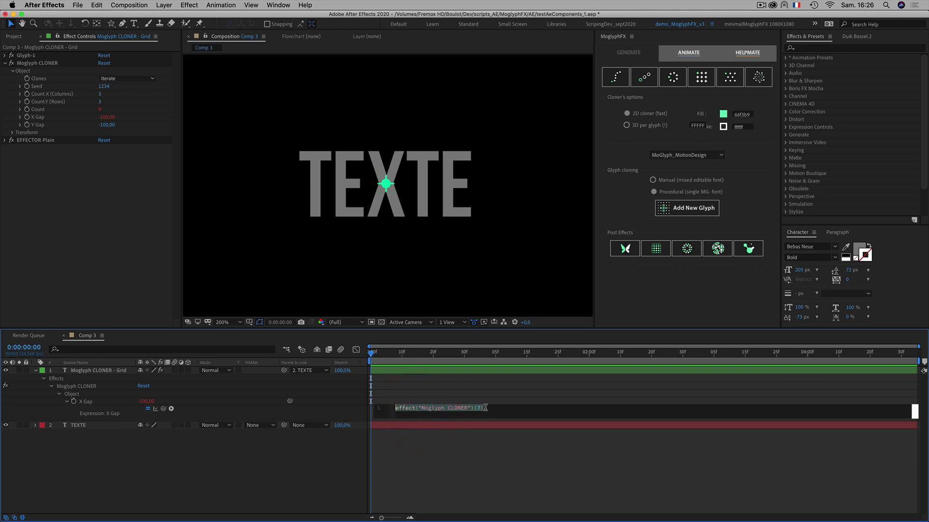
text(parent)
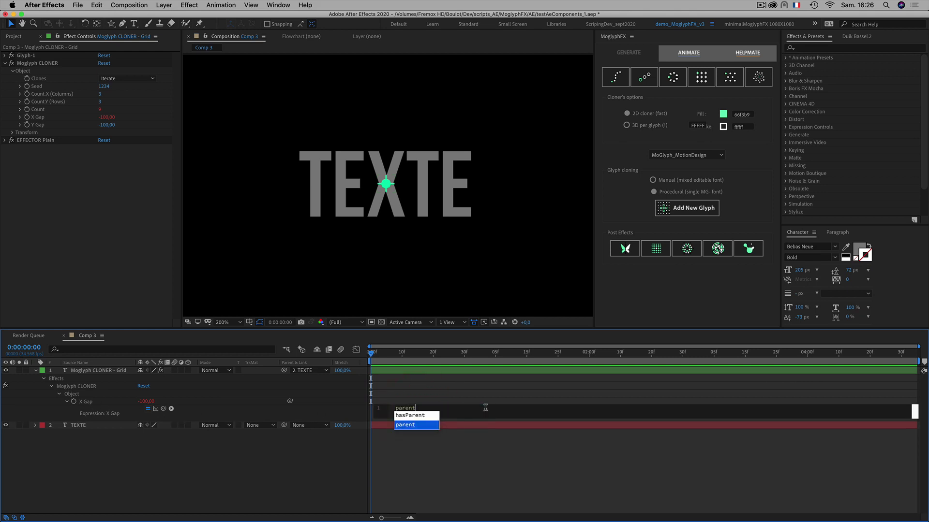
text(.sour)
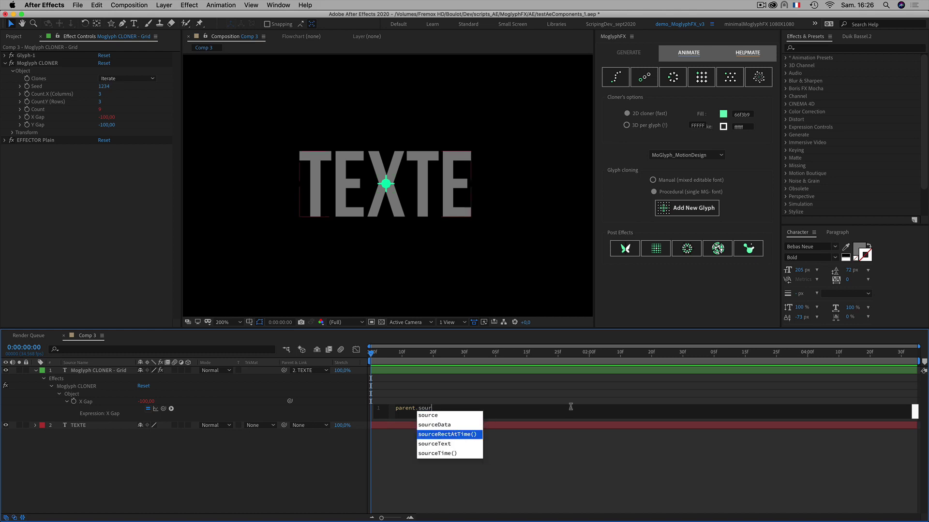
key(Return)
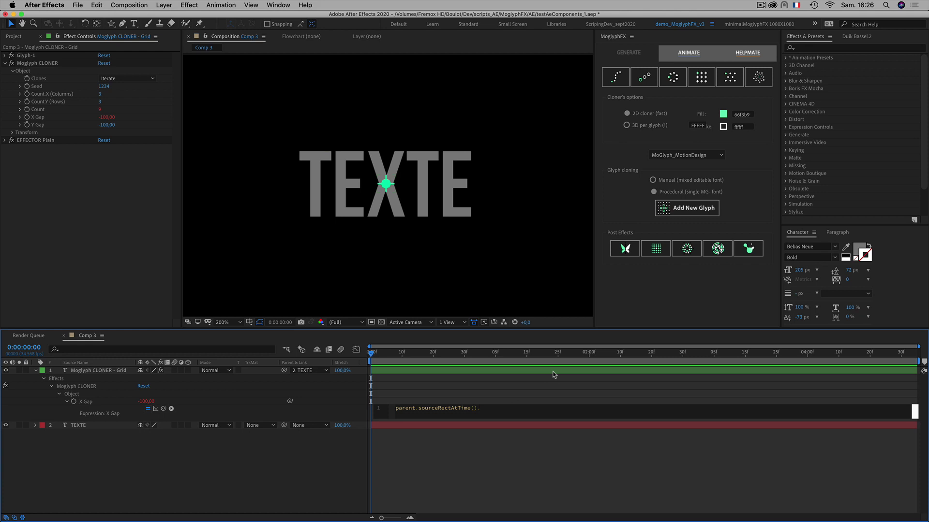
text(.width)
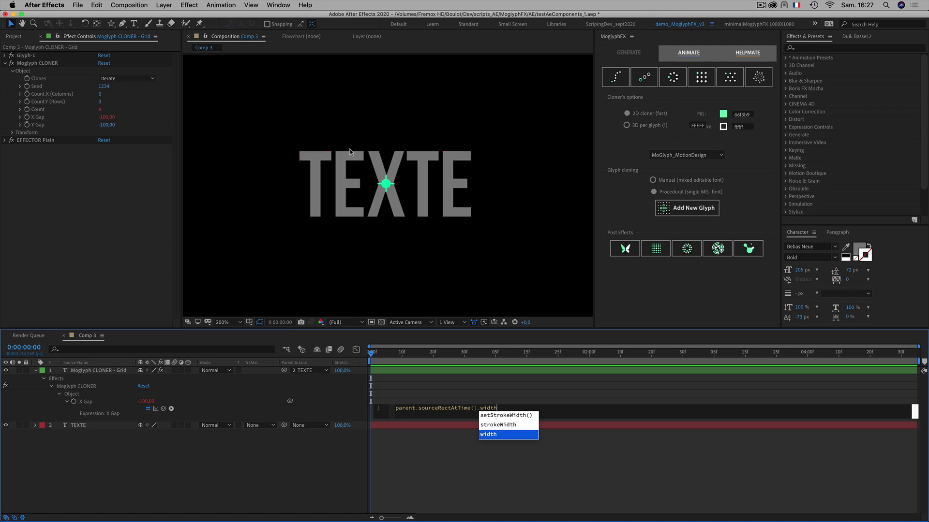
click(501, 409)
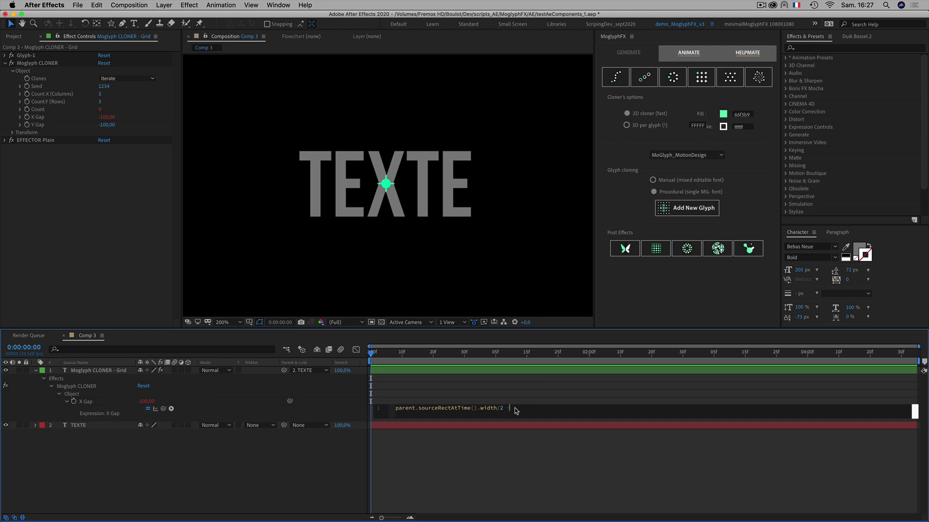
click(519, 451)
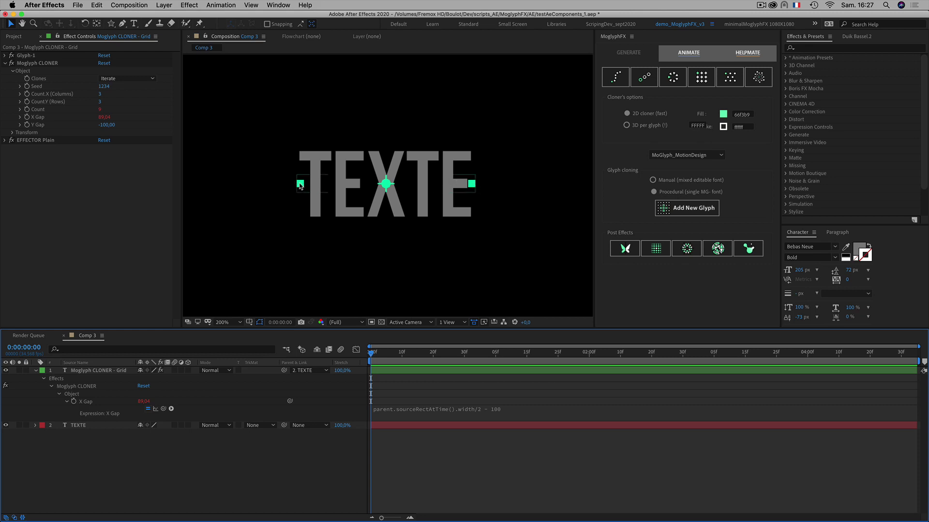
Copy the X Gap expression and paste it as a new expression on the Moglyph CLONER's Y Gap.
click(360, 159)
click(409, 409)
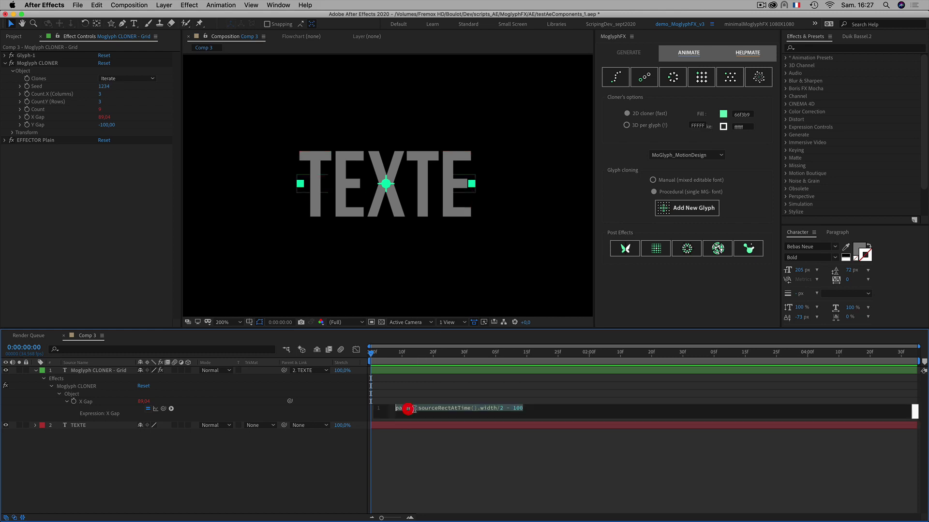
triple_click(433, 410)
key(super+c)
click(222, 479)
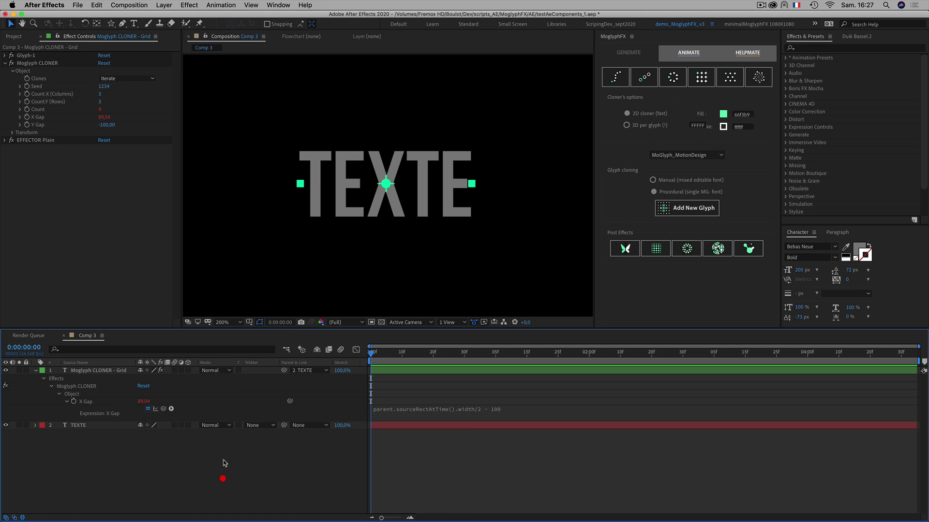
alt+click(26, 125)
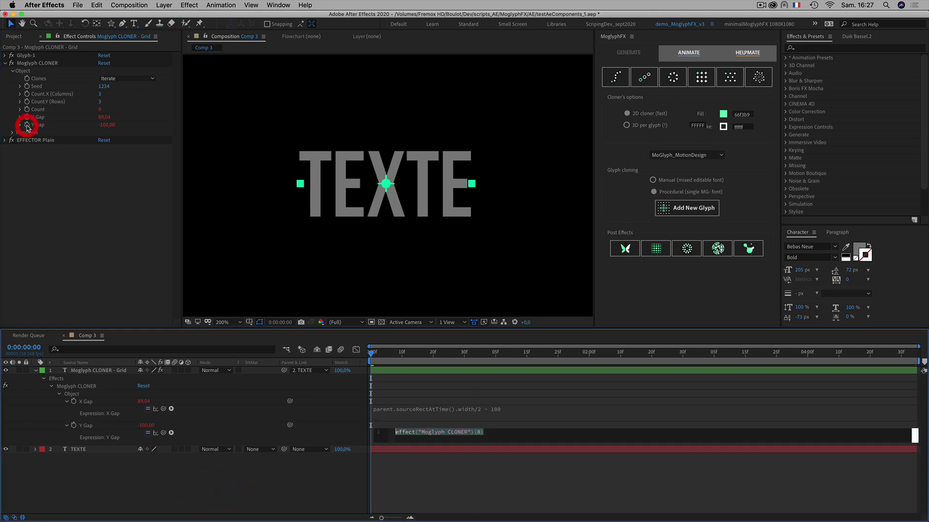
triple_click(425, 430)
key(super+v)
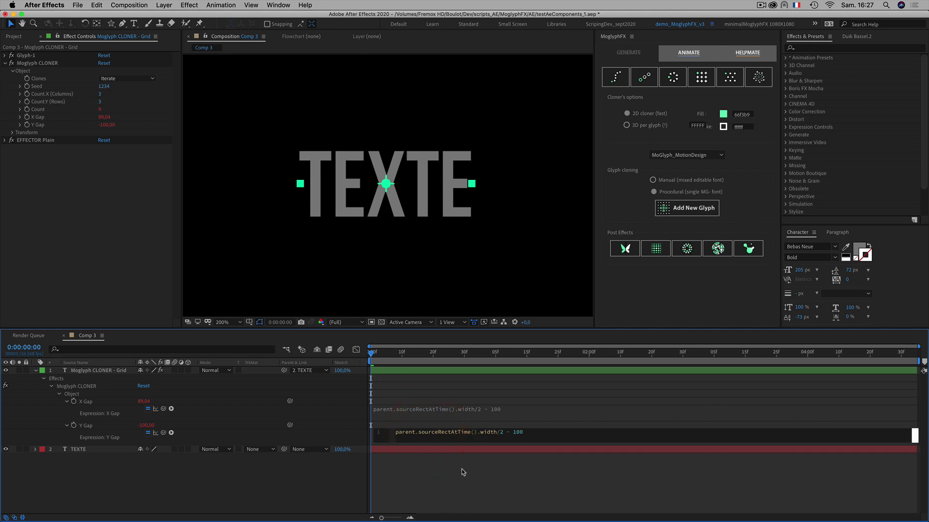
click(462, 473)
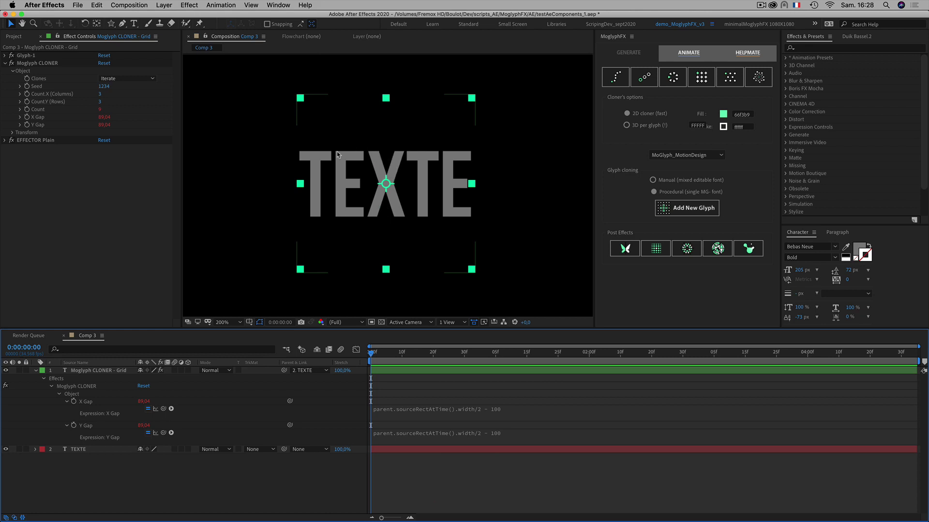
Replace width with height in the Y Gap expression so it reads parent.sourceRectAtTime().height/2 - 100.
click(469, 436)
click(488, 432)
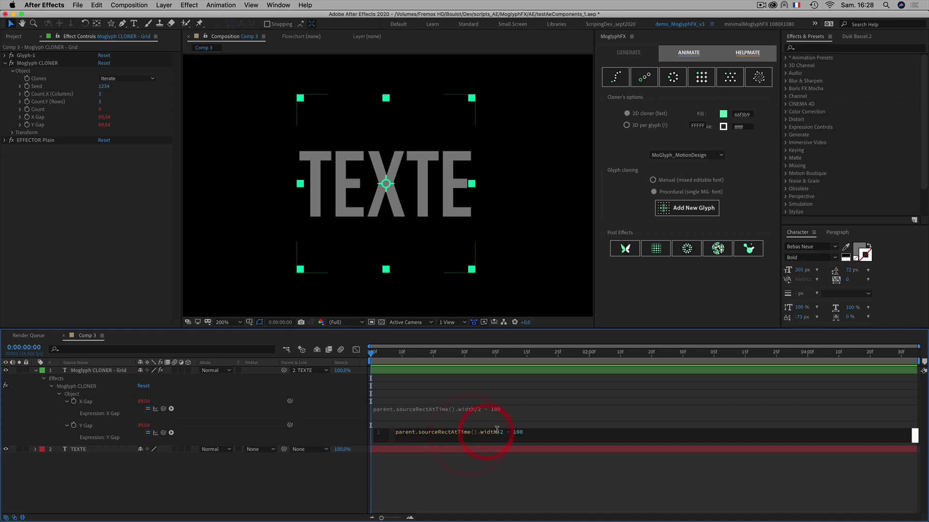
drag(496, 431, 481, 431)
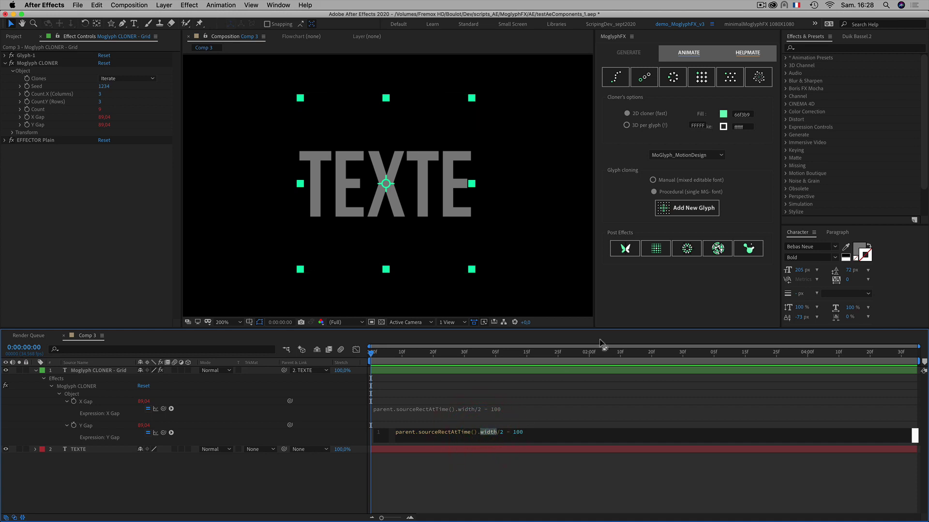
text(heigh)
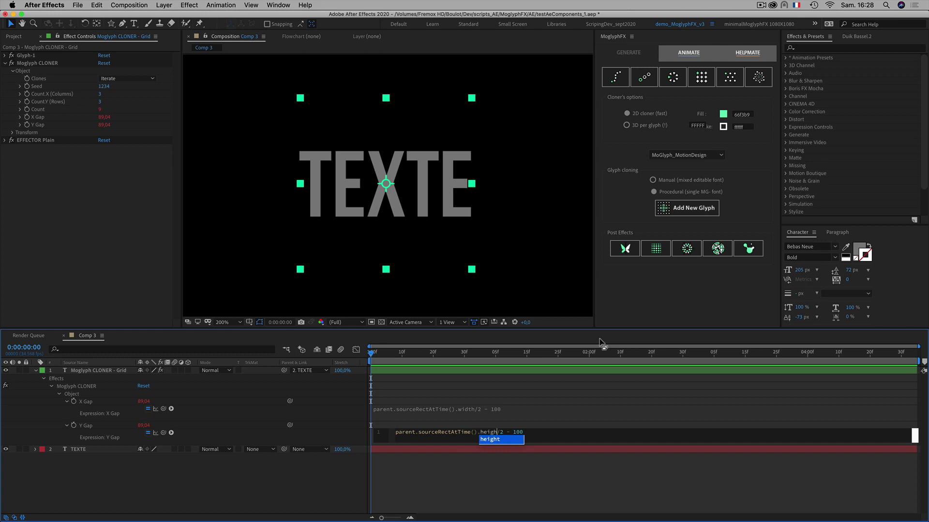
key(Return)
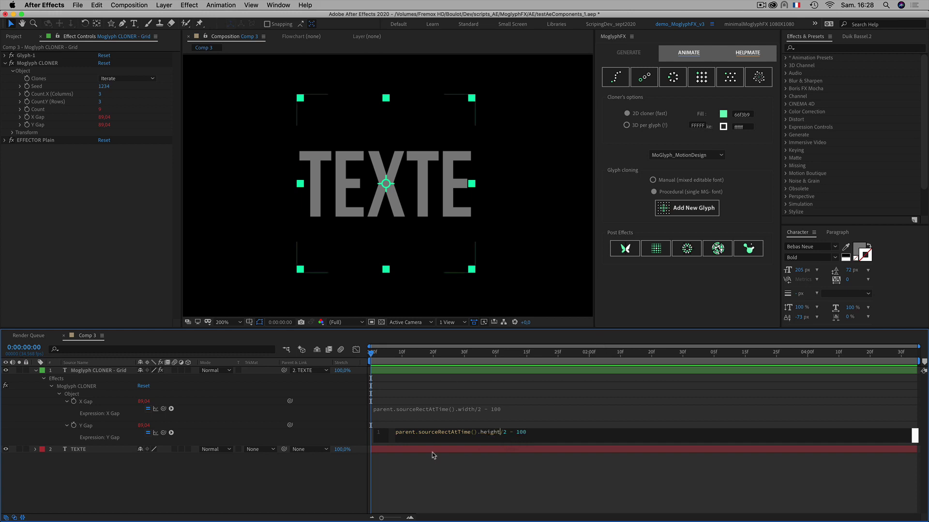
click(434, 480)
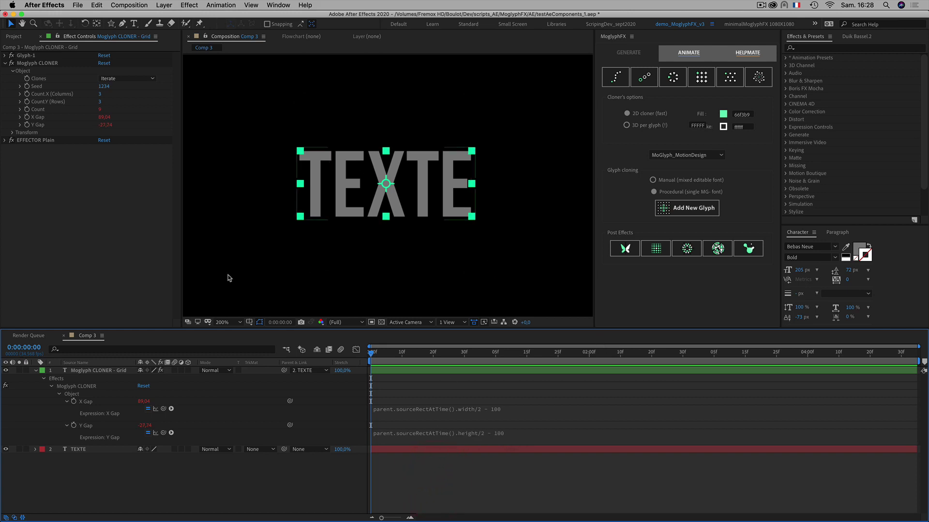
Try moving the TEXTE layer and the cloner grid separately in the composition, undoing each move.
click(78, 450)
drag(338, 188, 358, 173)
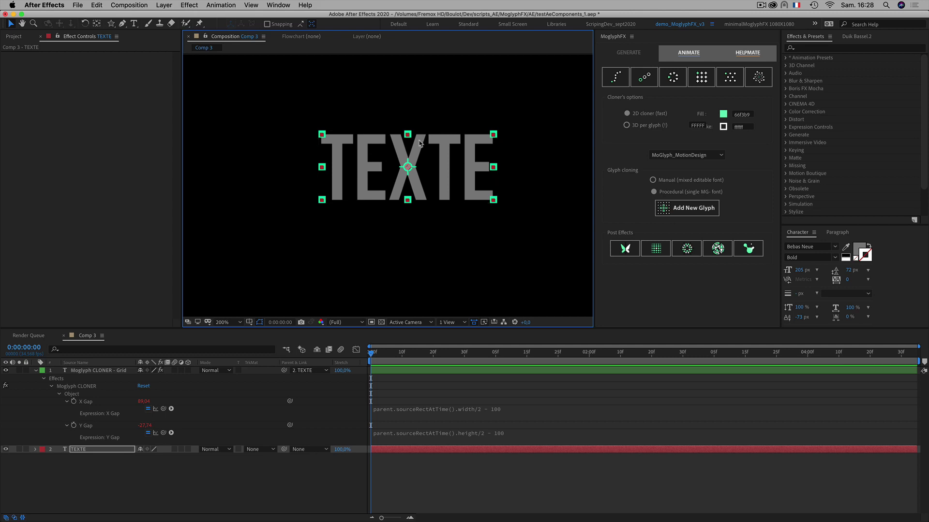
key(Return)
click(182, 478)
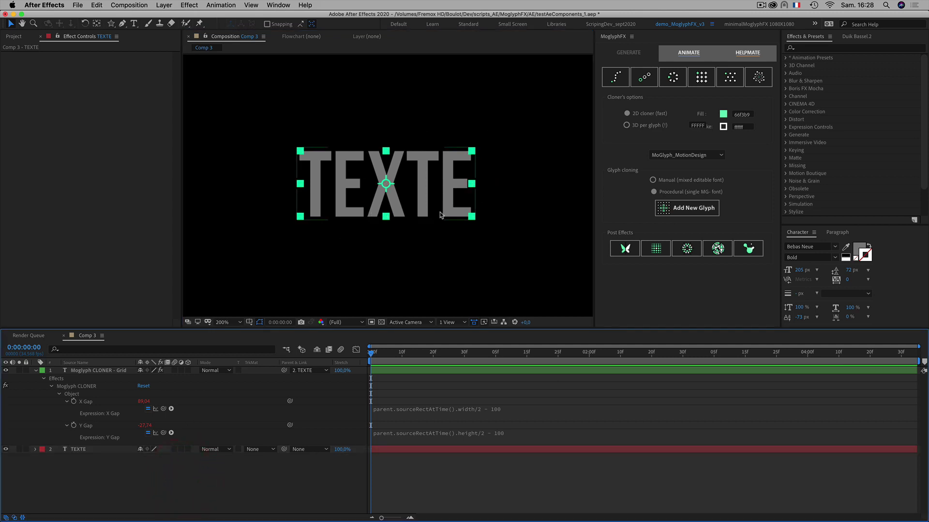
drag(426, 178, 392, 179)
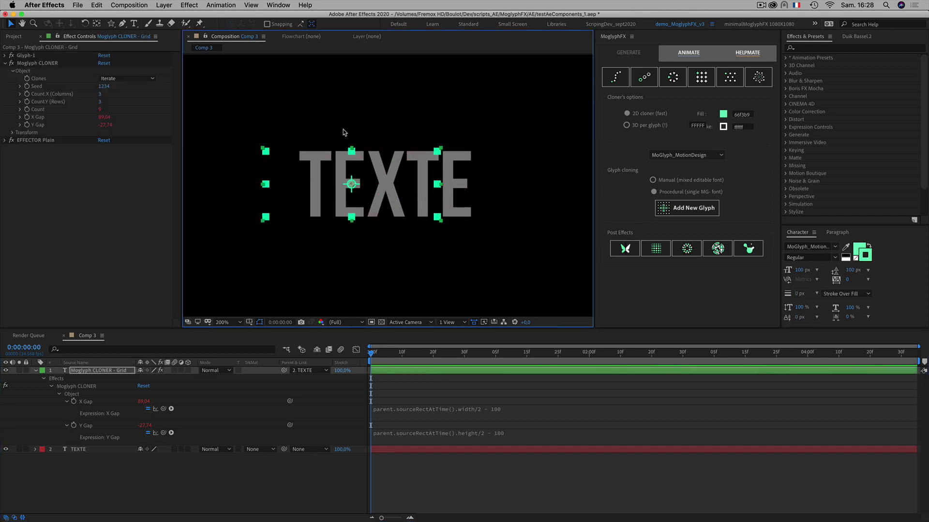
key(super+z)
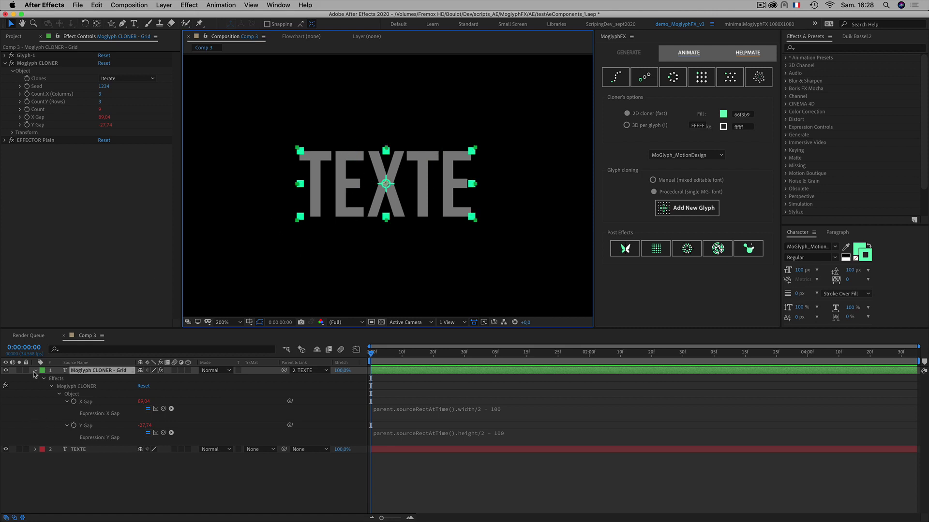
Lock the Moglyph CLONER - Grid layer and test-move the TEXTE layer up and to the right, undoing the move.
click(26, 370)
click(83, 497)
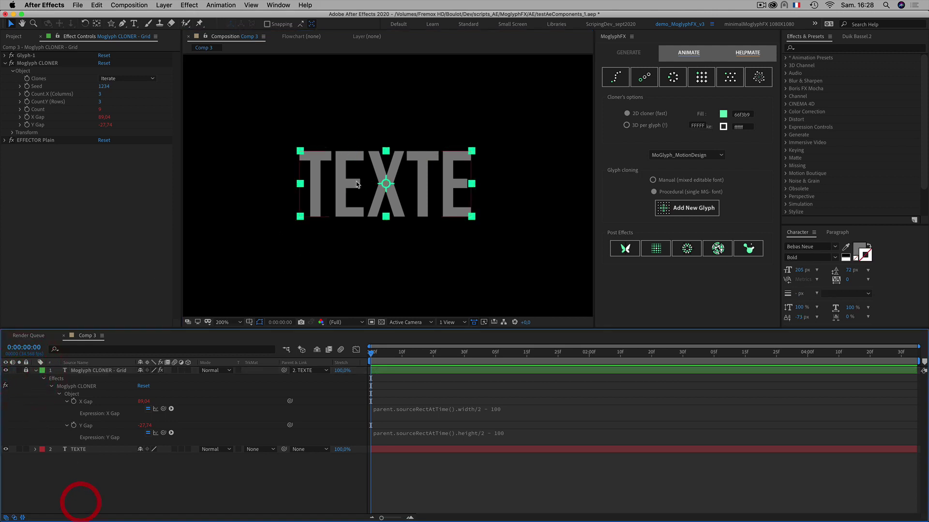
drag(316, 181, 369, 153)
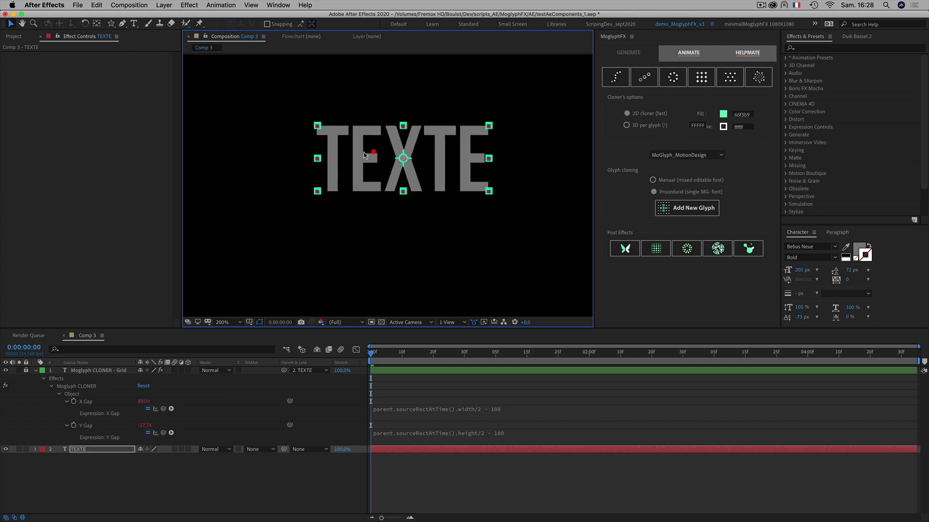
key(super+z)
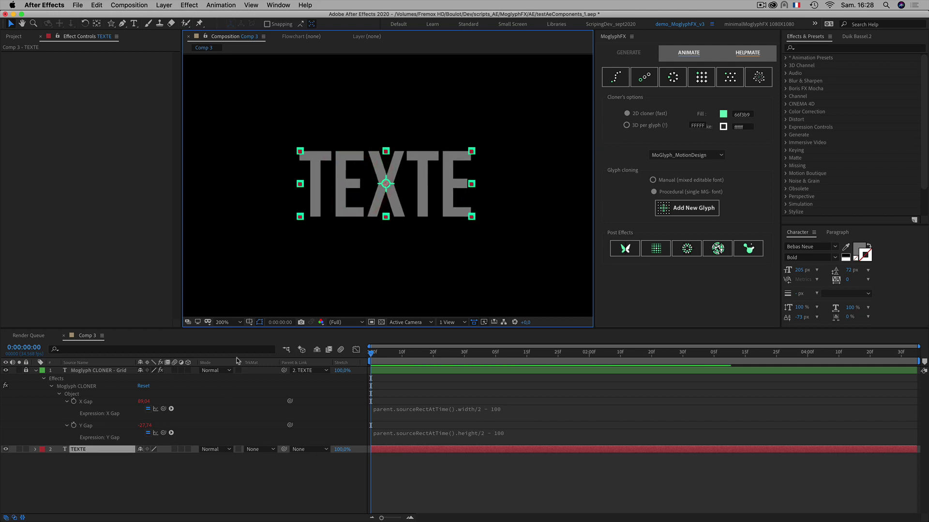
Replace the TEXTE layer's text with "word i TYPE", return to the Selection tool and deselect the layer.
double_click(80, 449)
text(w)
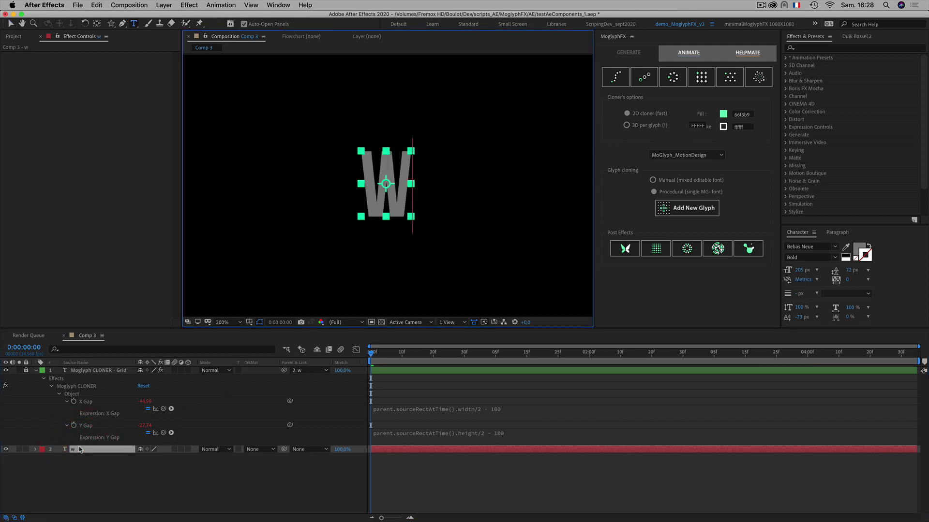
text(ord i T)
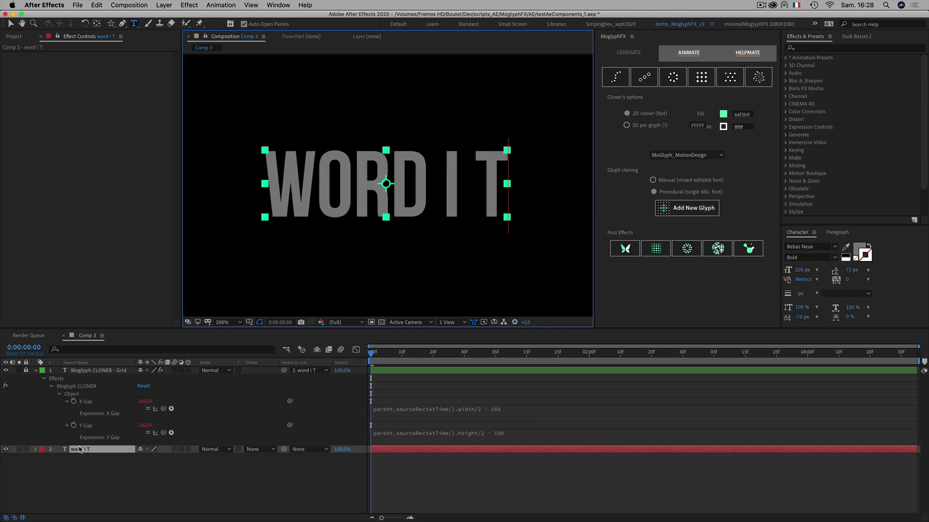
text(YPE)
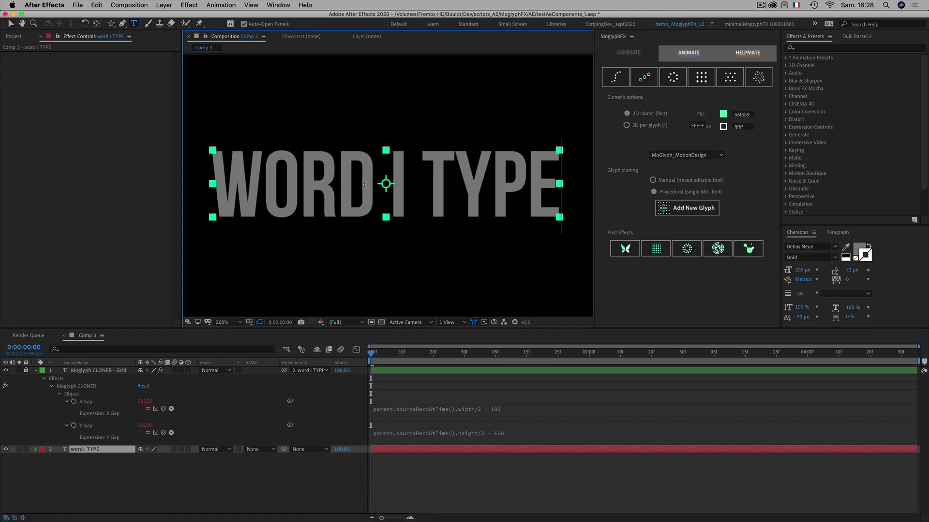
scroll(364, 185, down, 1)
click(11, 23)
click(188, 476)
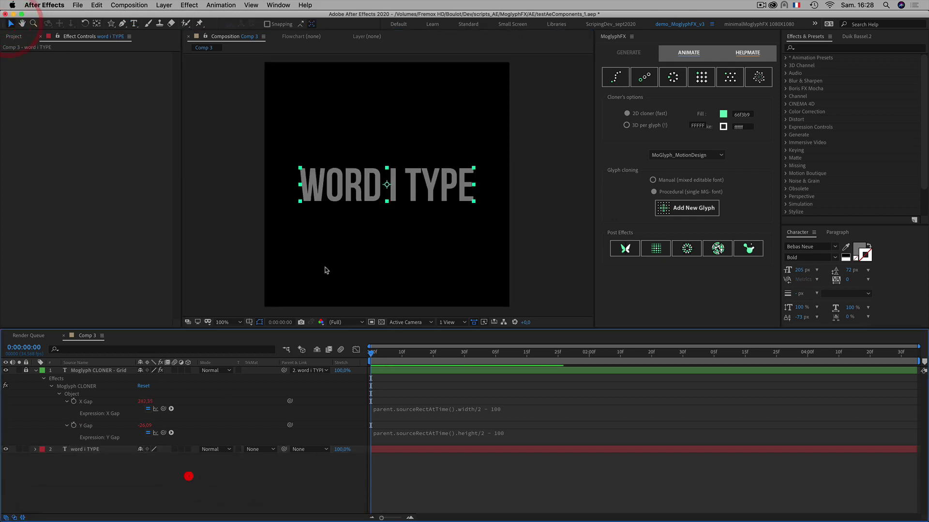
Replace the text layer's wording with "COOL :)", return to the Selection tool and deselect the layer.
scroll(326, 270, up, 1)
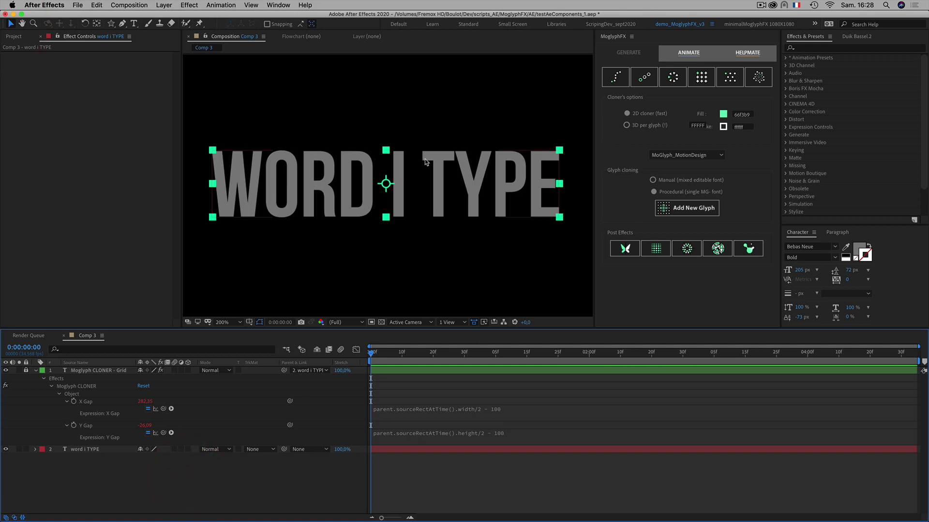
double_click(441, 179)
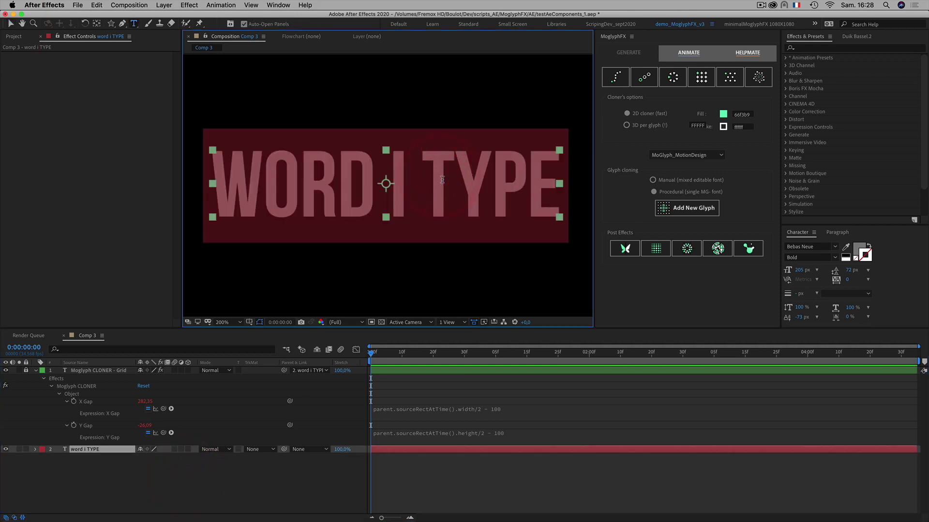
text(COOL :))
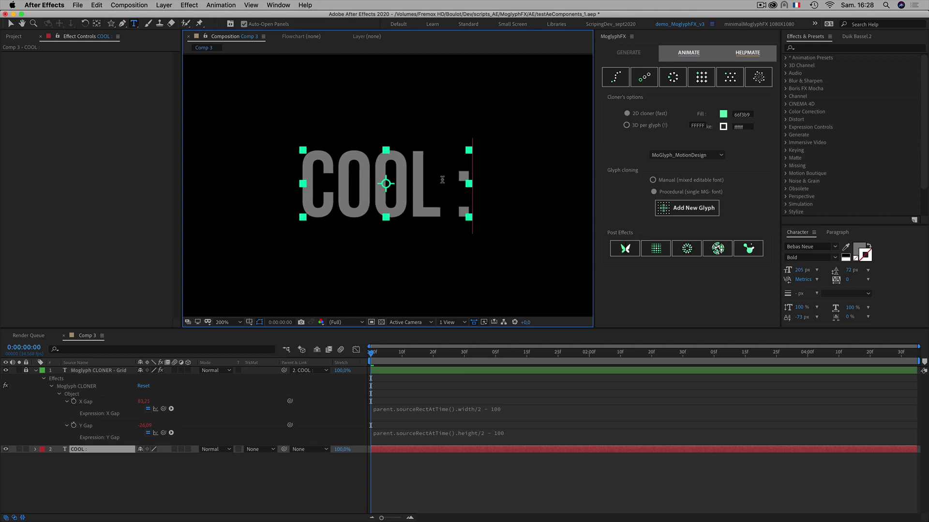
click(10, 25)
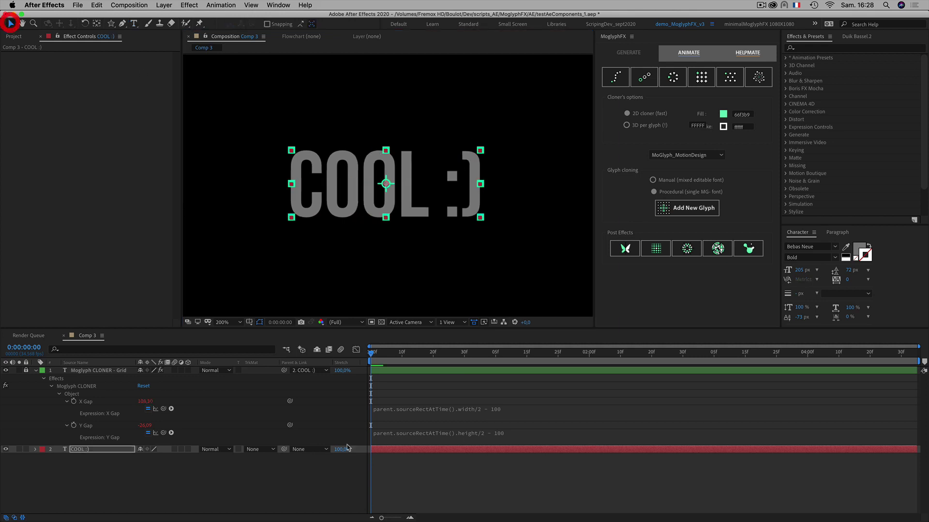
click(332, 487)
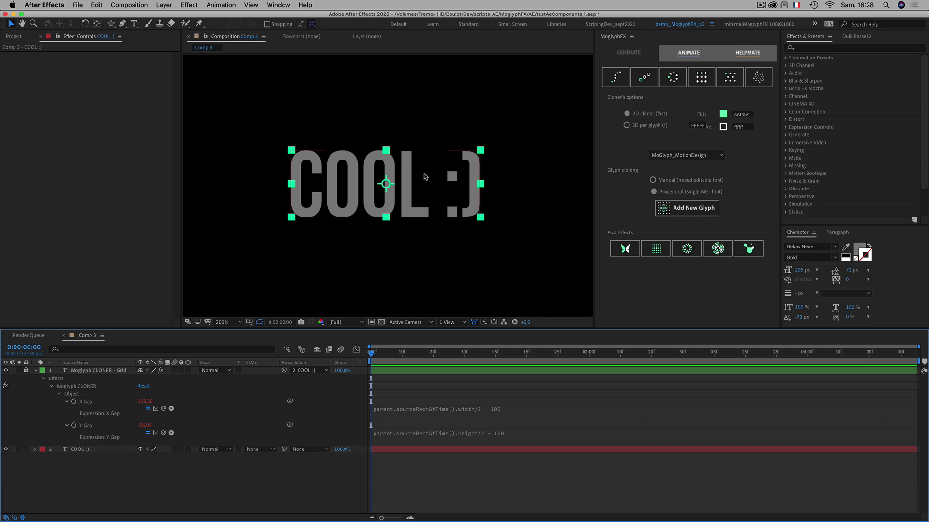
Unlock the Moglyph CLONER - Grid layer and collapse its expression properties in the timeline.
click(42, 371)
click(35, 373)
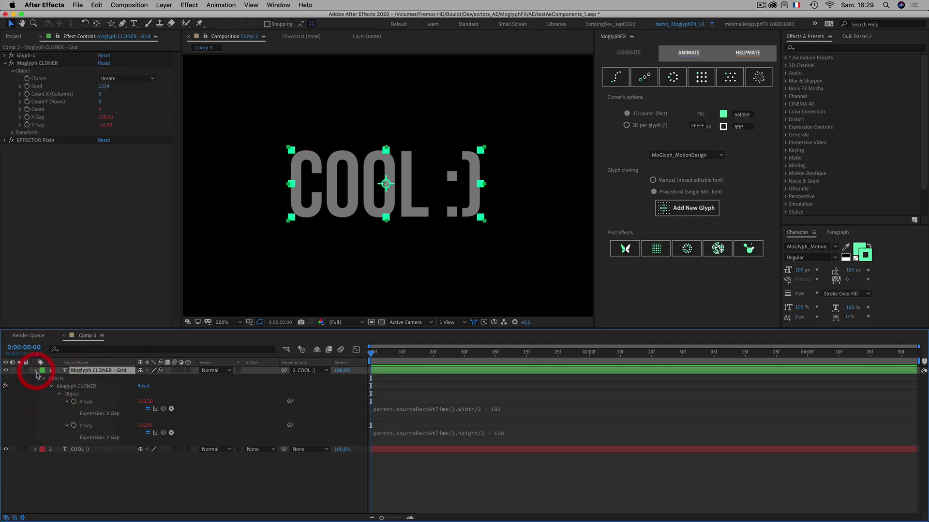
click(35, 371)
click(79, 378)
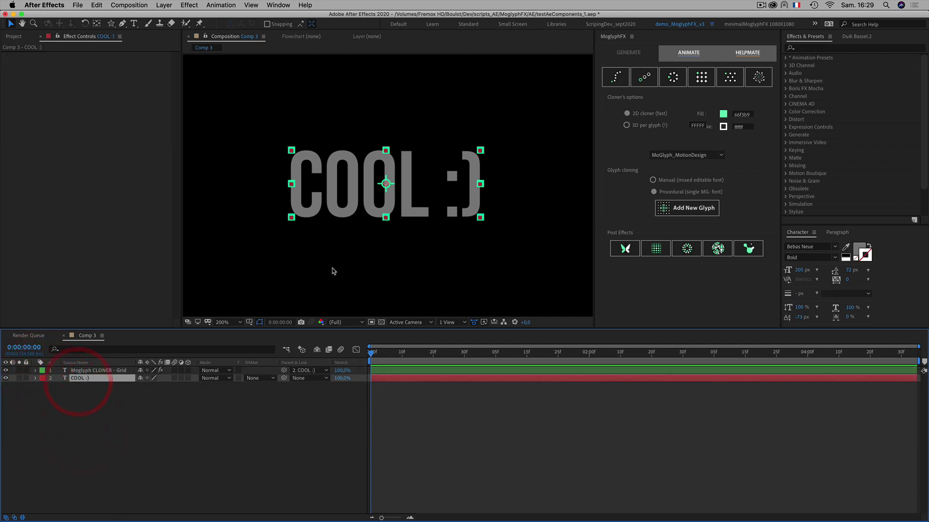
click(12, 387)
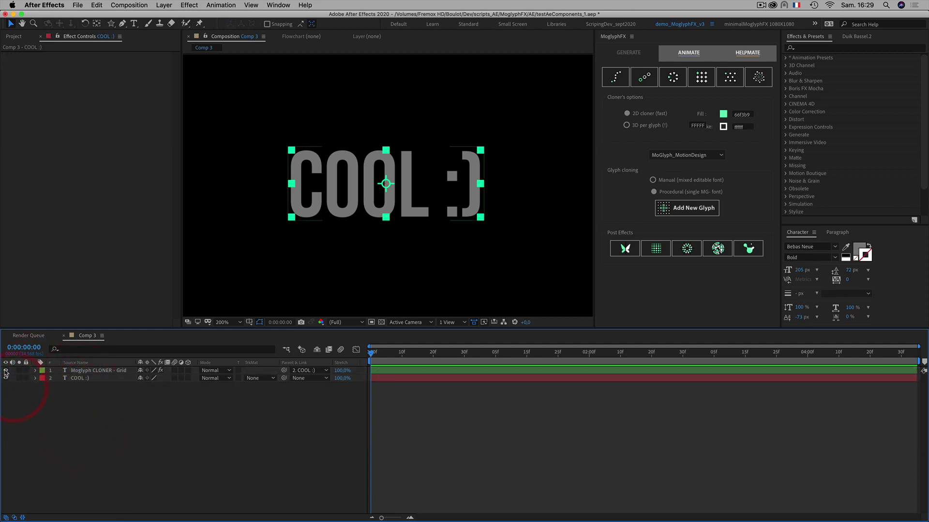
Hide the Moglyph CLONER - Grid layer and test-rotate the COOL :) text layer counterclockwise, undoing the rotation.
click(5, 371)
click(5, 371)
click(5, 371)
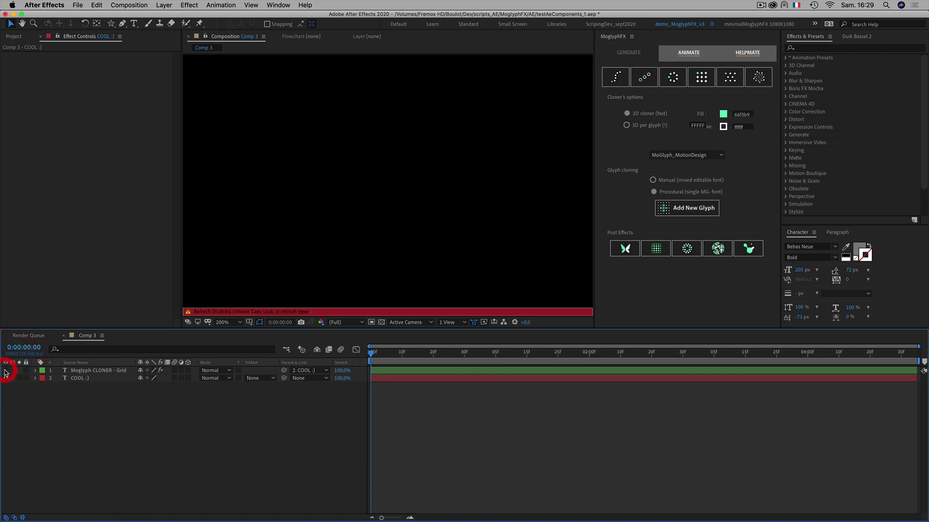
click(64, 432)
click(78, 378)
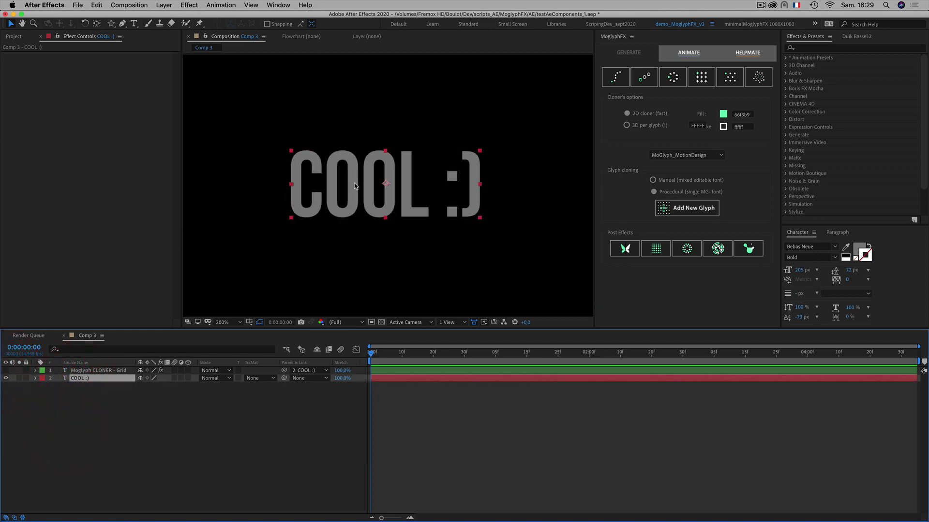
key(w)
drag(353, 187, 350, 213)
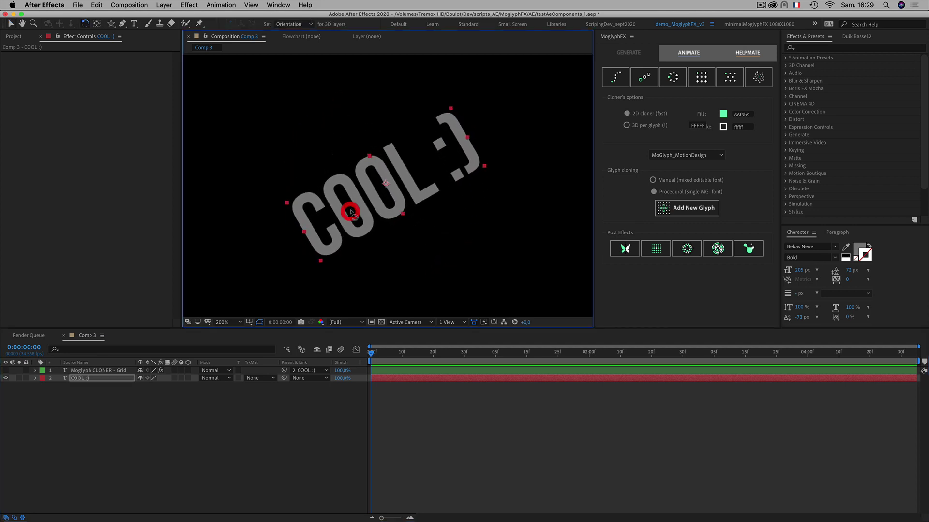
key(super+z)
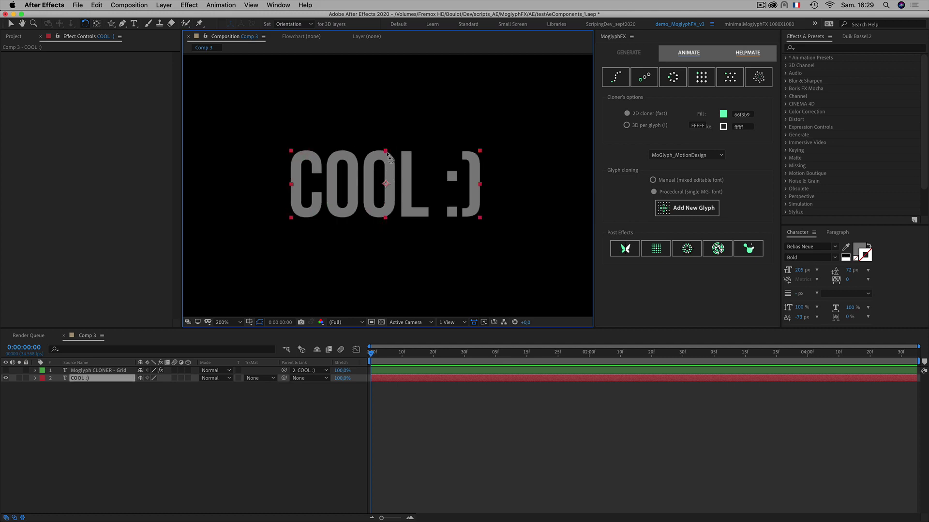
Test-rotate the COOL :) layer clockwise, undo the rotation and show the Moglyph CLONER - Grid layer again.
drag(340, 176, 388, 188)
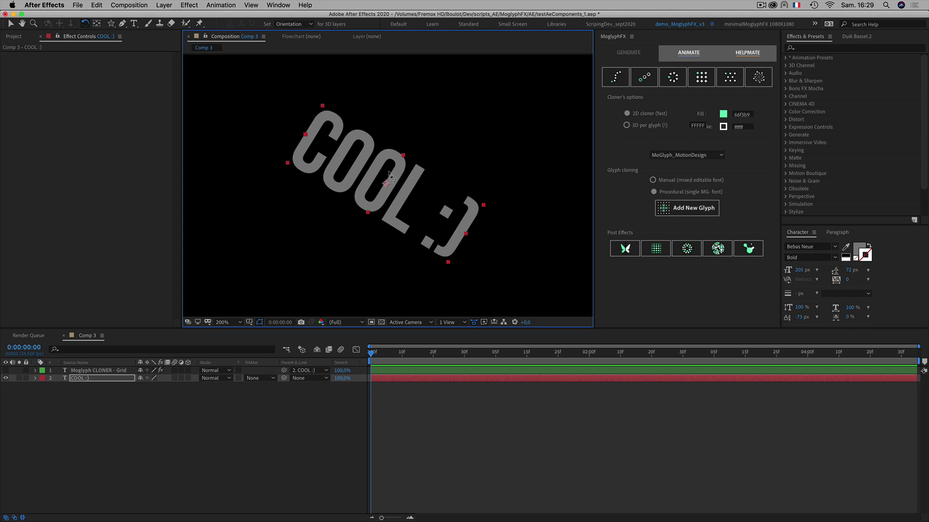
key(super+z)
click(92, 425)
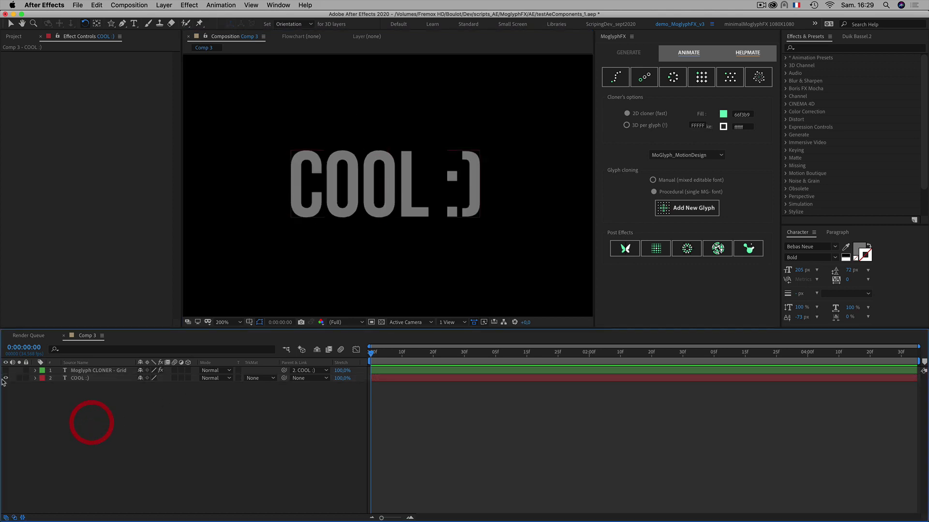
click(5, 371)
click(88, 415)
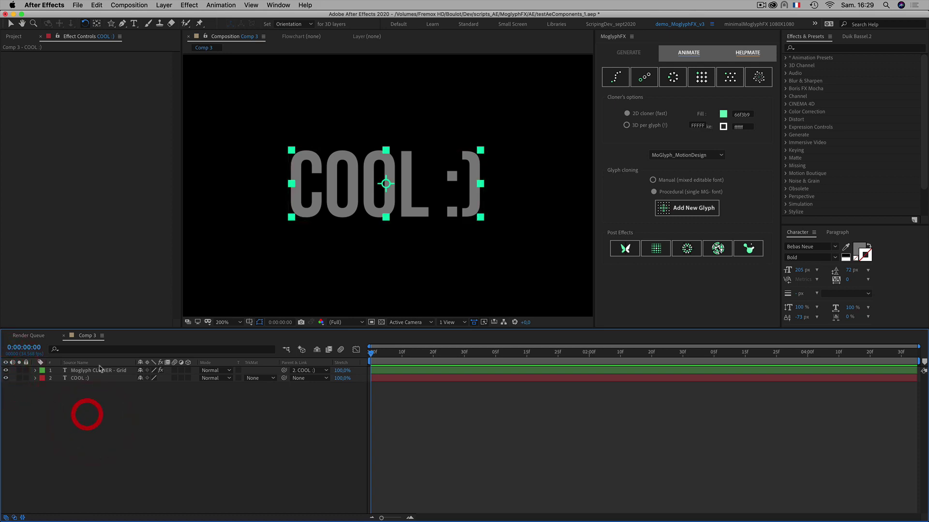
Add the expression -parent.rotation to Rotation Z in the Transform group of the grid layer's Moglyph CLONER effect.
click(78, 371)
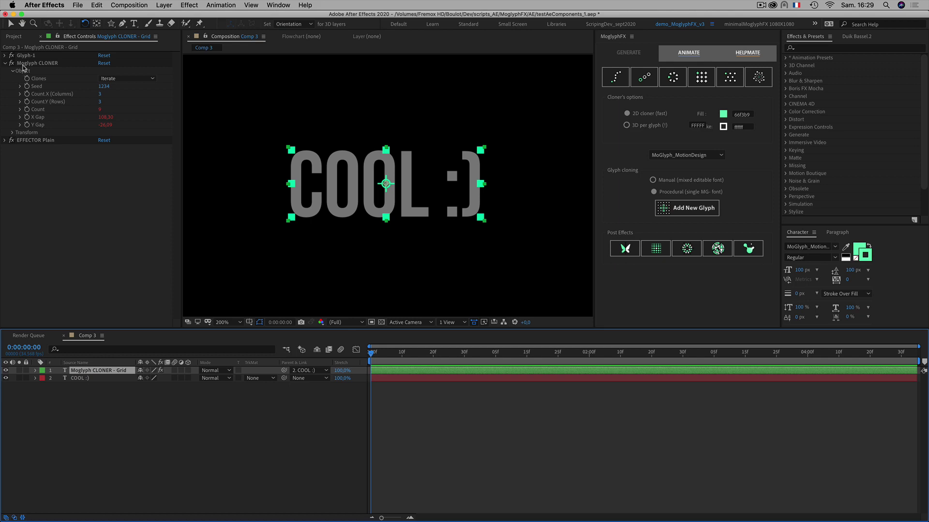
click(11, 133)
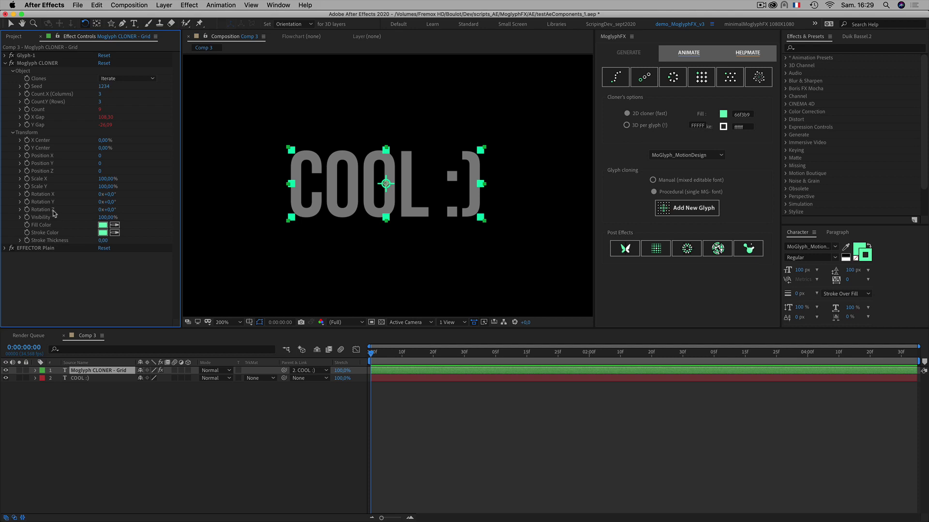
alt+click(27, 210)
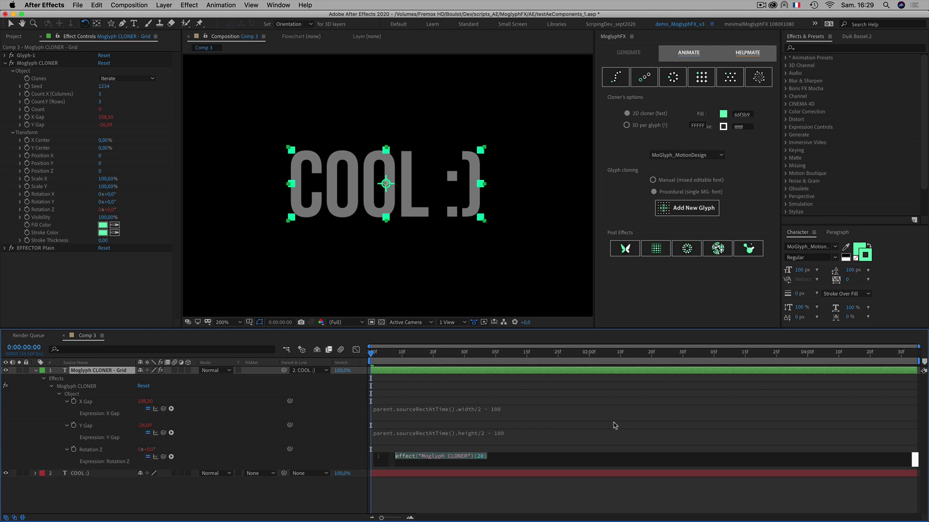
key(BackSpace)
text(-)
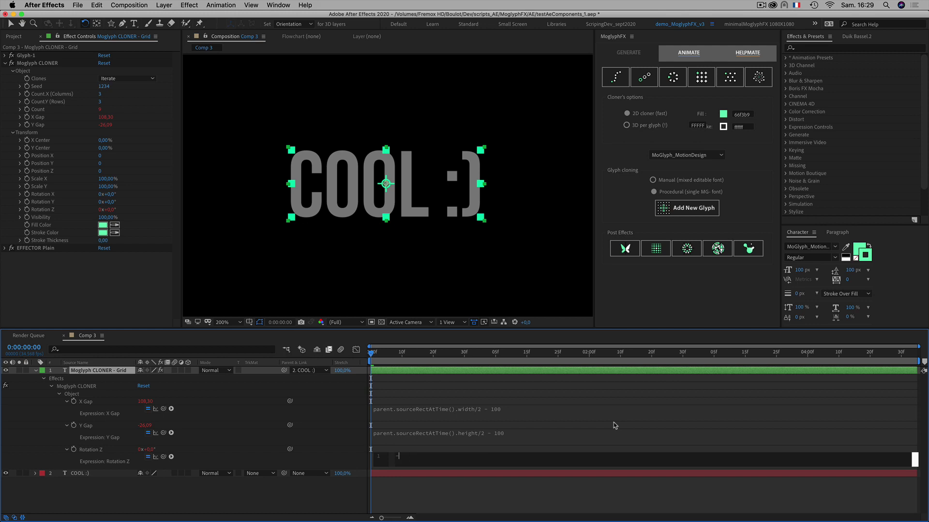
text(parent)
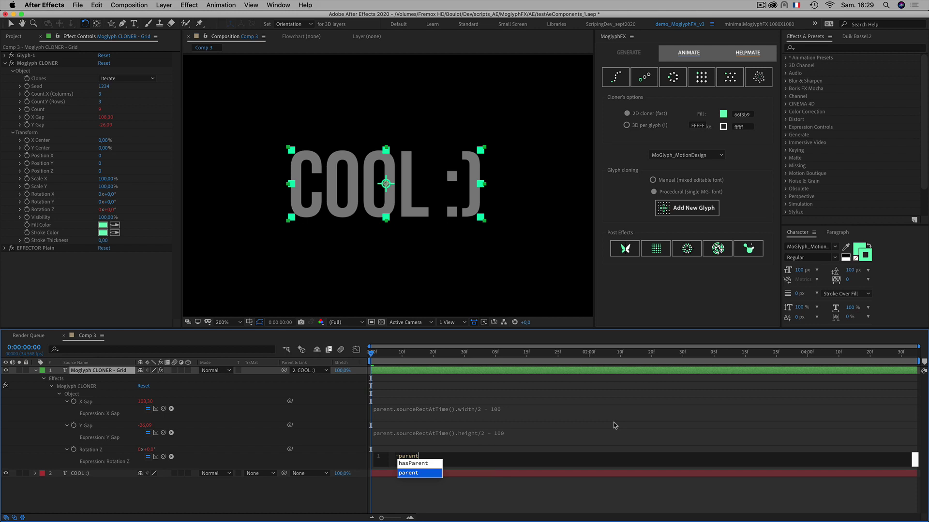
text(.rotation)
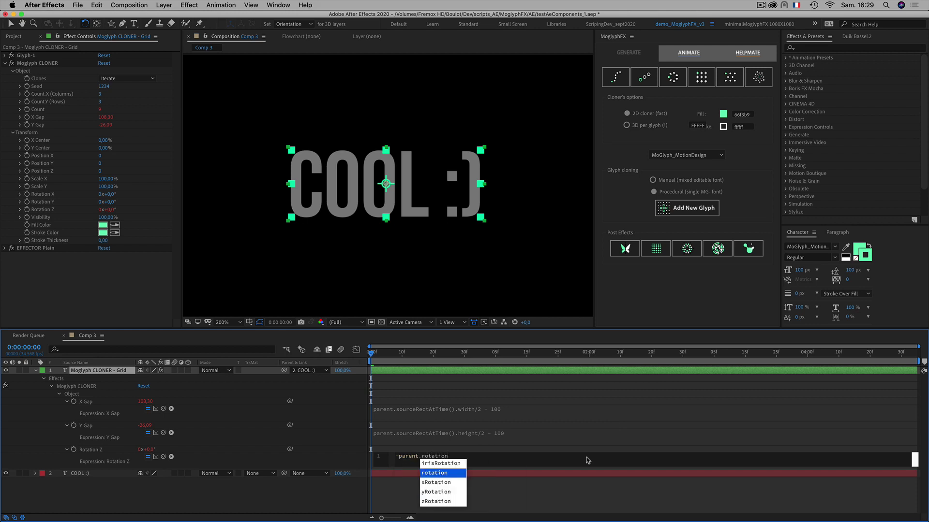
click(525, 500)
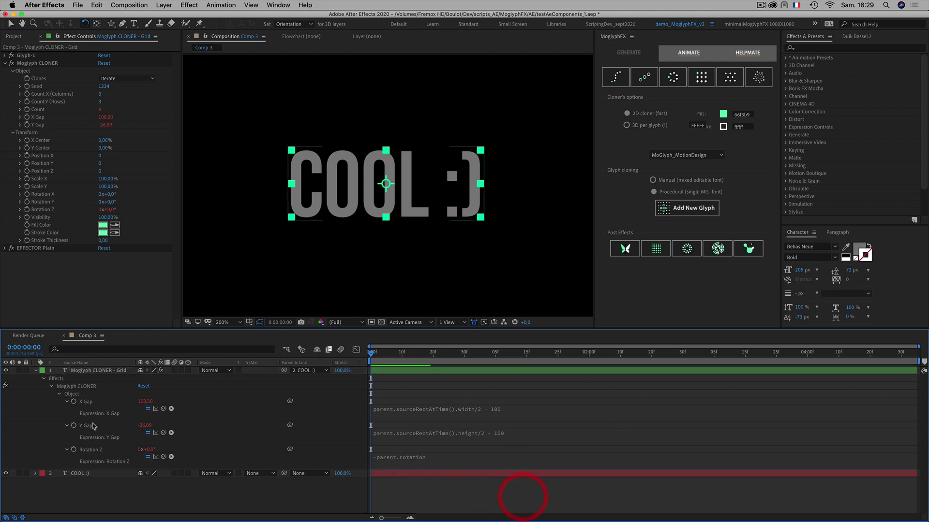
Test-rotate the COOL :) layer with the grid visible, undoing the rotation.
click(76, 474)
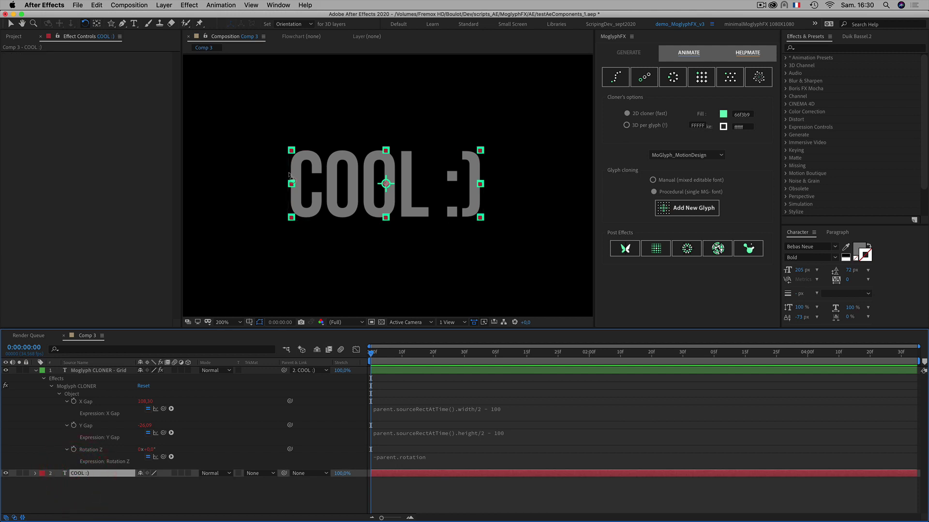
mouse_move(322, 183)
mouse_down()
mouse_move(323, 200)
mouse_move(326, 181)
mouse_move(373, 242)
mouse_move(399, 242)
mouse_move(351, 230)
mouse_move(442, 169)
mouse_move(342, 162)
mouse_move(301, 228)
mouse_move(338, 207)
mouse_move(298, 208)
mouse_move(318, 160)
mouse_move(323, 166)
mouse_up()
key(super+z)
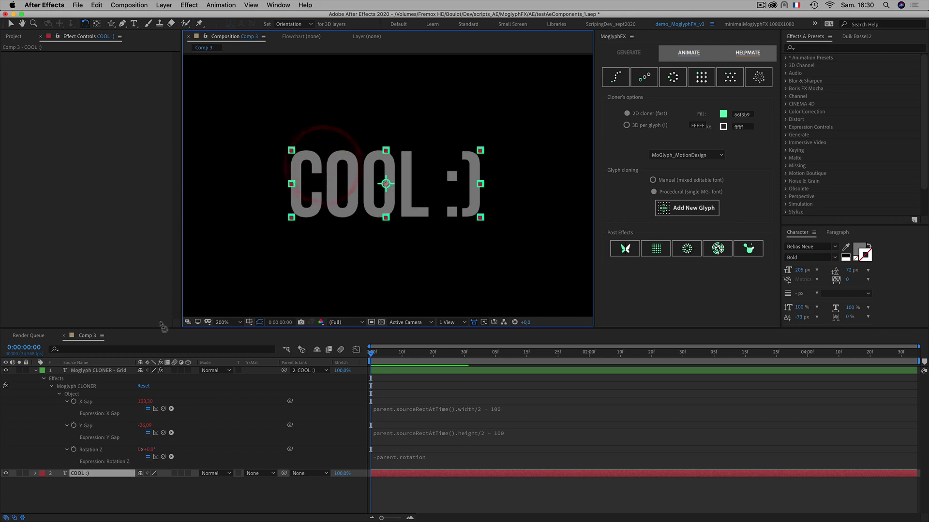
Collapse the Moglyph CLONER - Grid layer's properties, deselect all layers and return to the Selection tool.
click(36, 370)
click(74, 445)
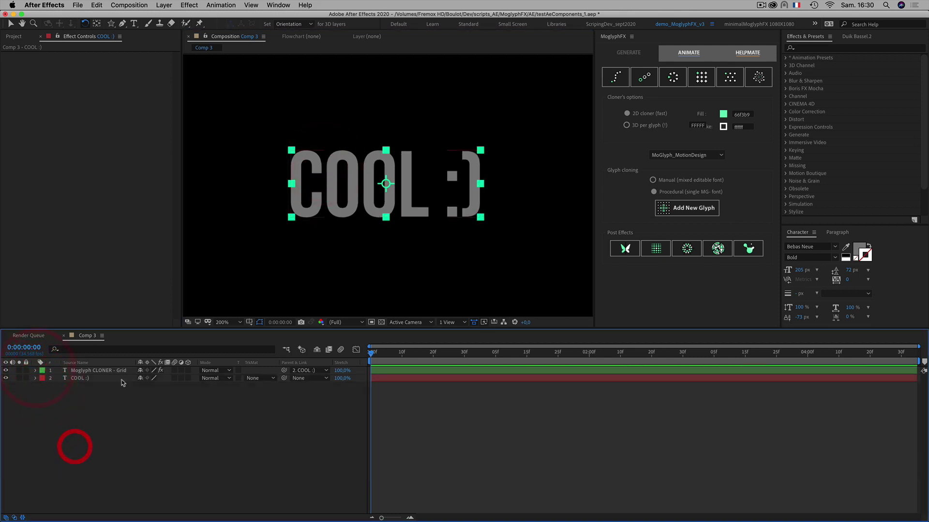
key(v)
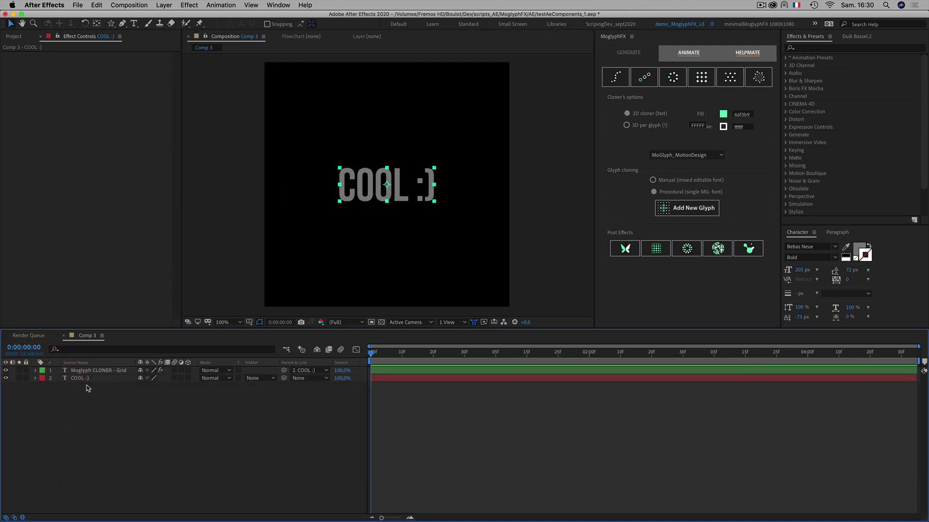
Create a new shape layer in Comp 3 and add a Polystar path to its contents.
right_click(87, 412)
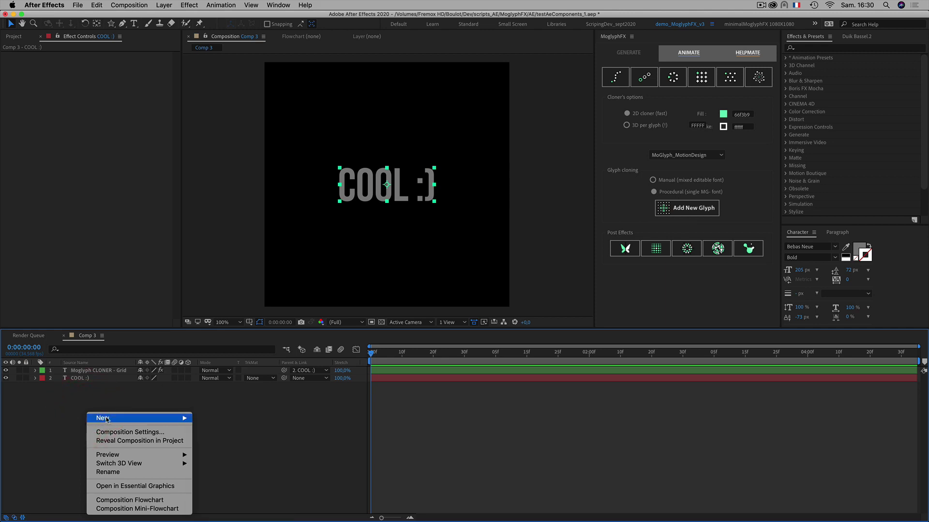
mouse_move(107, 420)
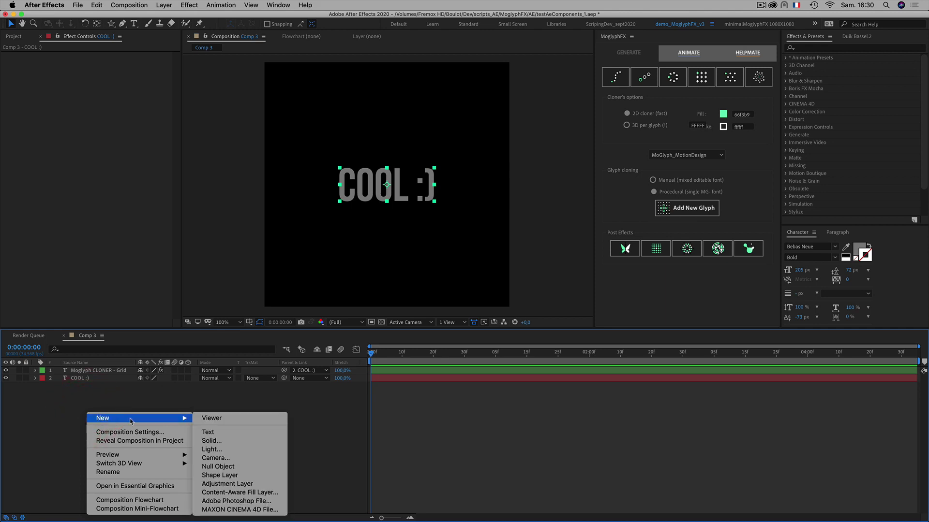
click(224, 476)
click(36, 371)
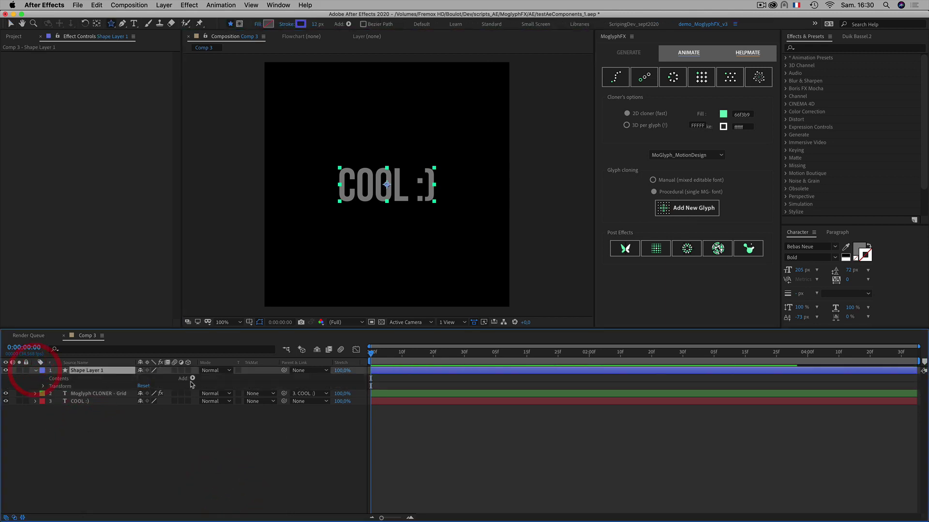
click(186, 378)
click(208, 375)
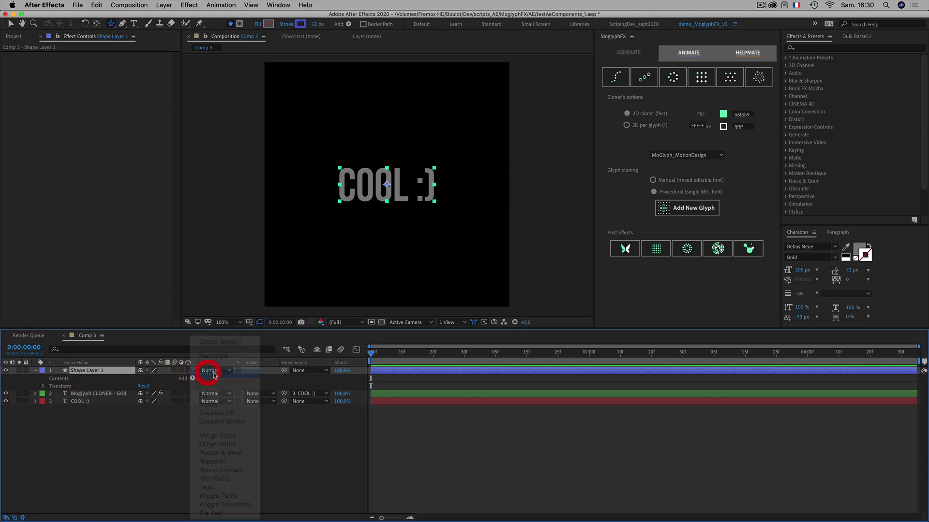
Expand the shape layer's Polystar Path 1 and set its number of points to 8.
click(192, 379)
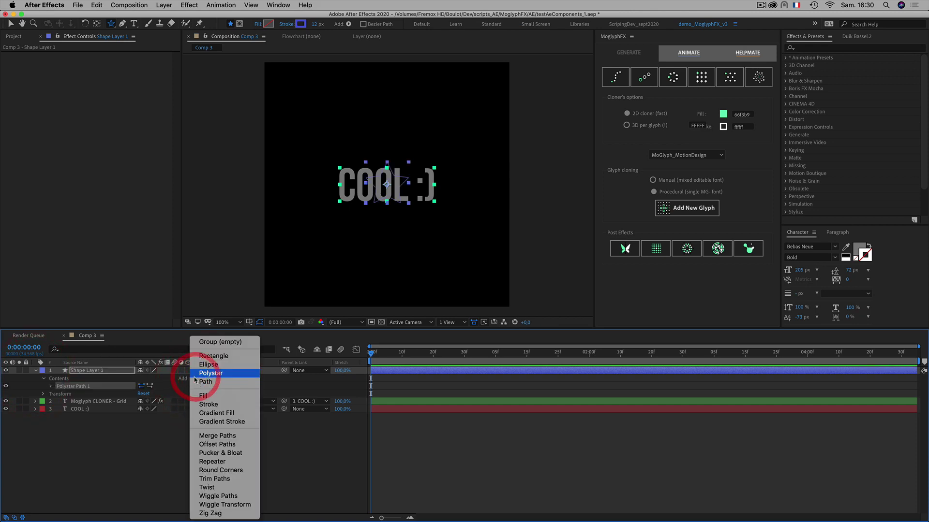
click(49, 386)
click(51, 387)
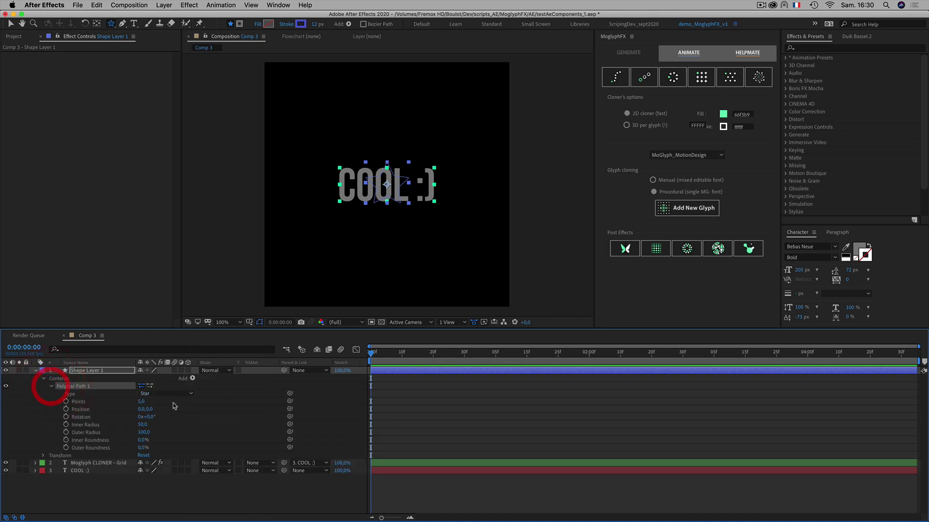
click(142, 402)
text(8)
click(195, 429)
click(82, 372)
scroll(417, 201, up, 1)
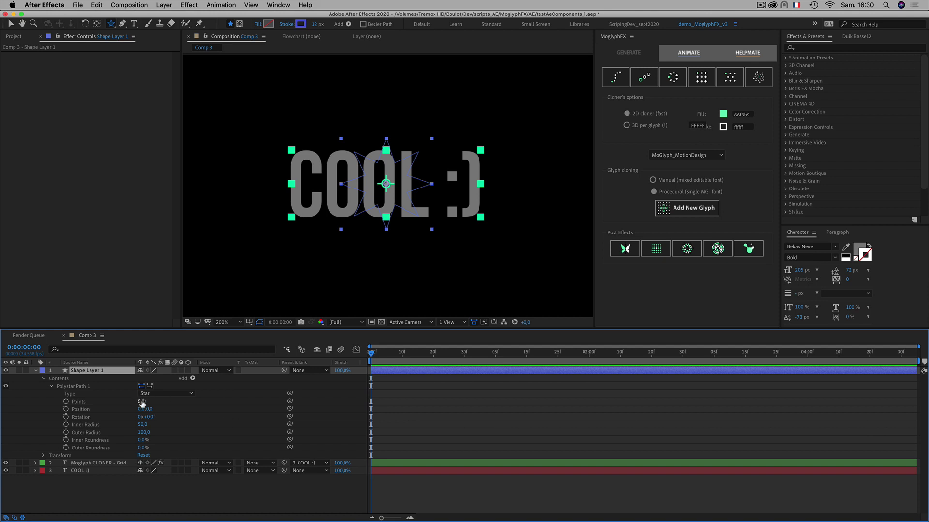
Change the Polystar path's type to Polygon and add a fill to the shape layer.
click(165, 393)
click(172, 407)
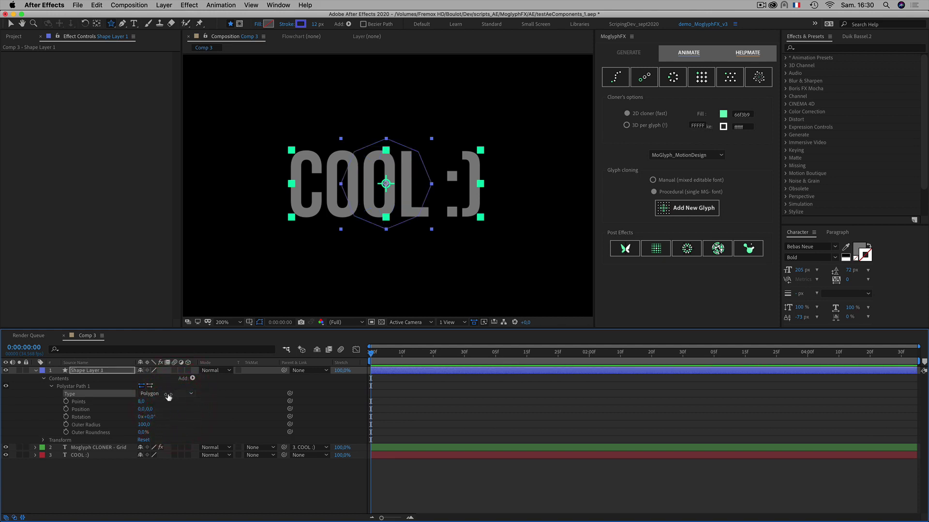
click(193, 378)
click(205, 396)
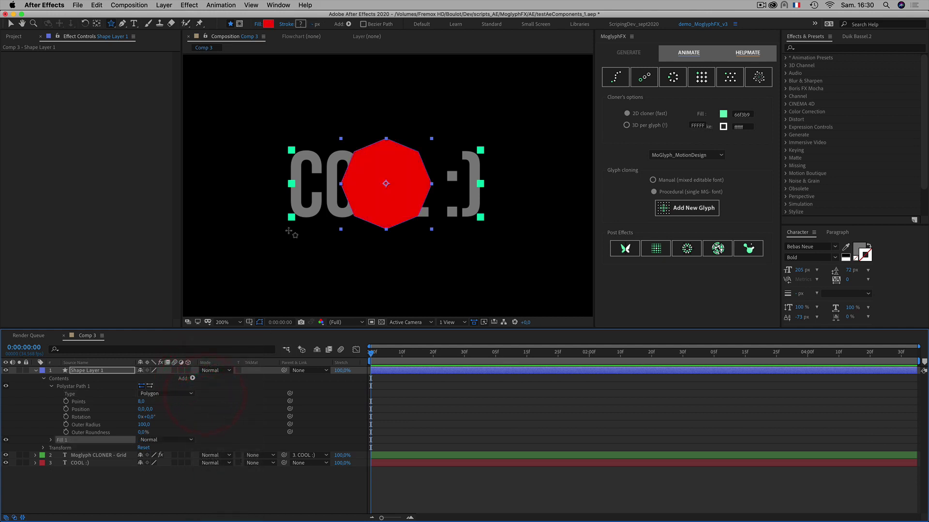
Change the octagon's shape fill colour from red to purple 9931B2 and deselect the layer.
click(268, 24)
click(354, 295)
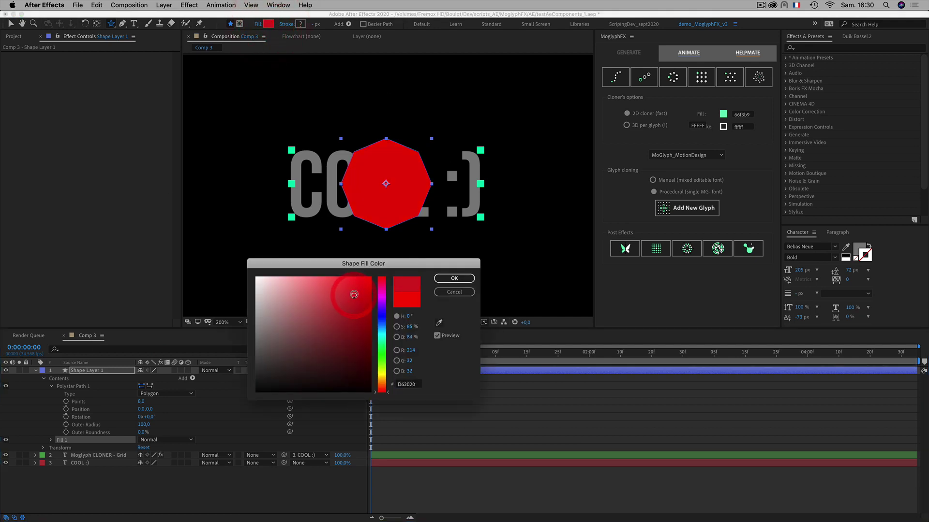
click(345, 306)
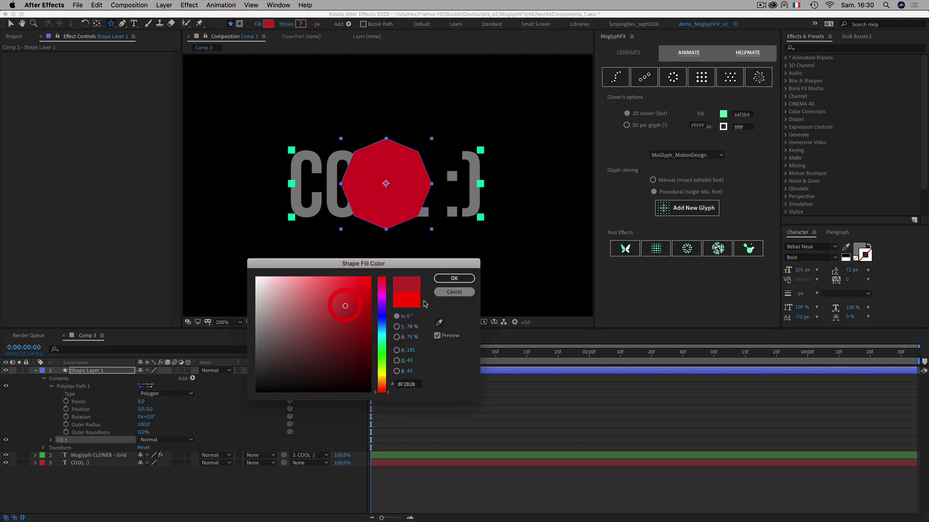
click(382, 295)
click(344, 310)
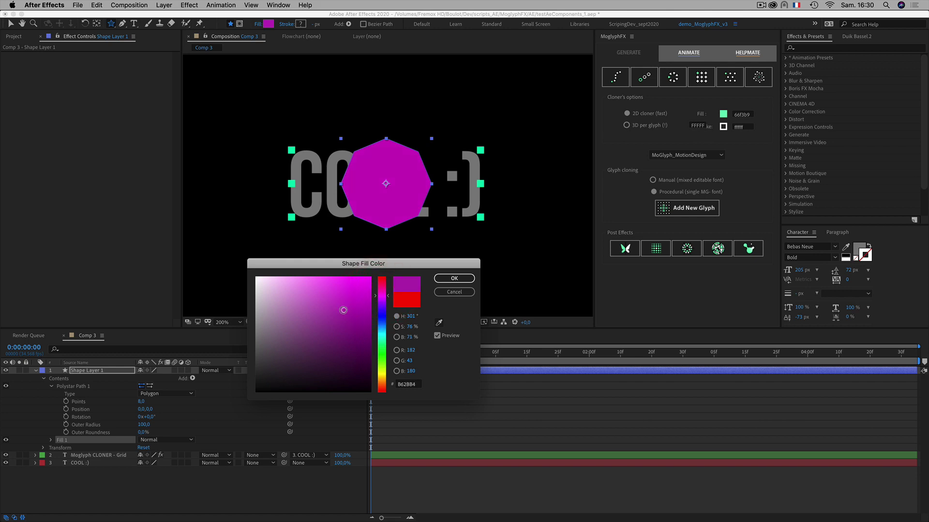
click(381, 300)
click(339, 310)
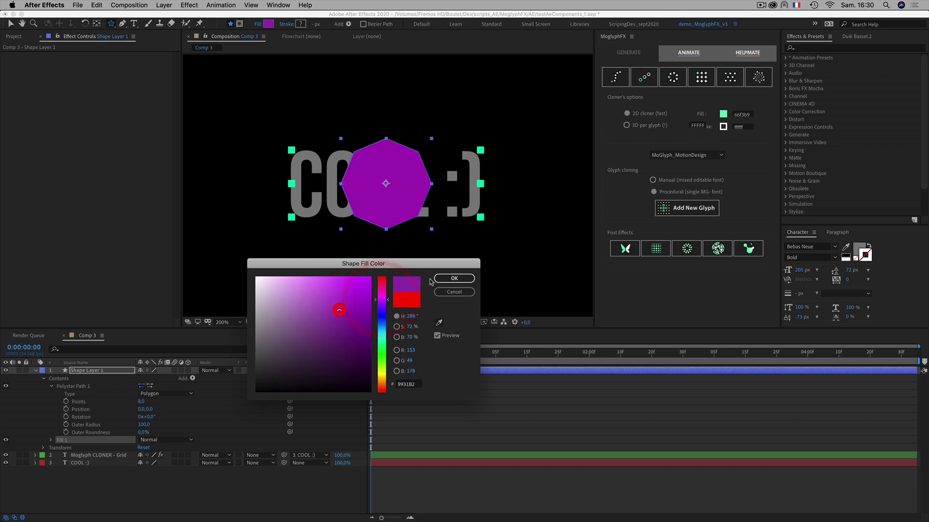
click(451, 278)
click(41, 401)
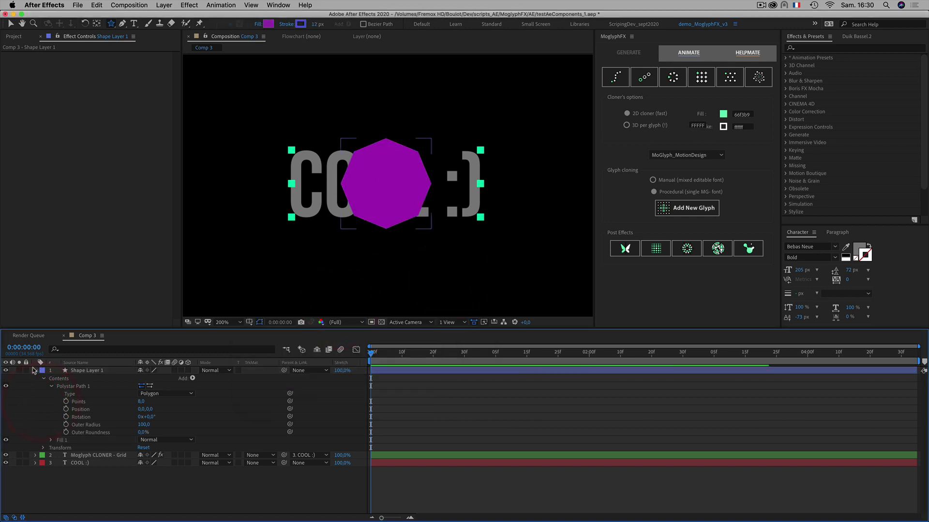
Collapse Shape Layer 1, place it directly beneath the Moglyph CLONER - Grid layer, and parent the grid layer to it.
click(34, 371)
click(78, 372)
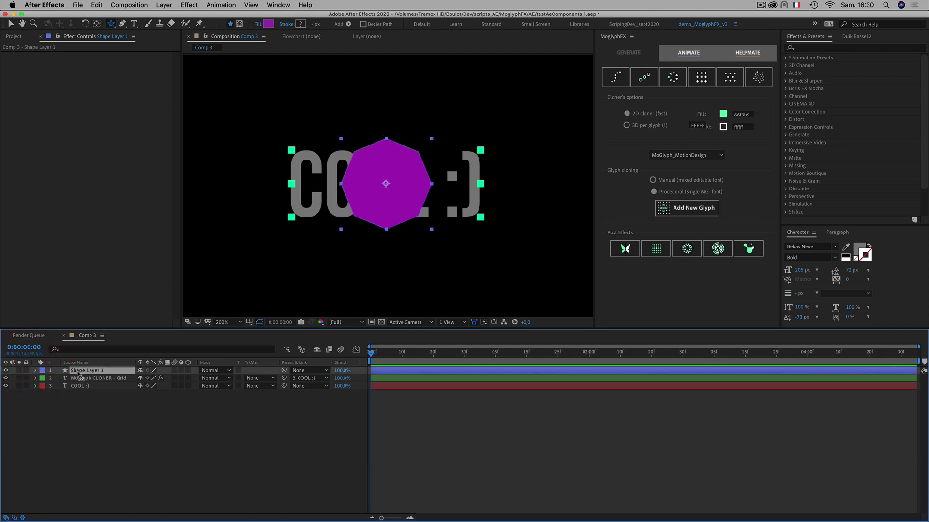
drag(79, 373, 75, 383)
click(137, 418)
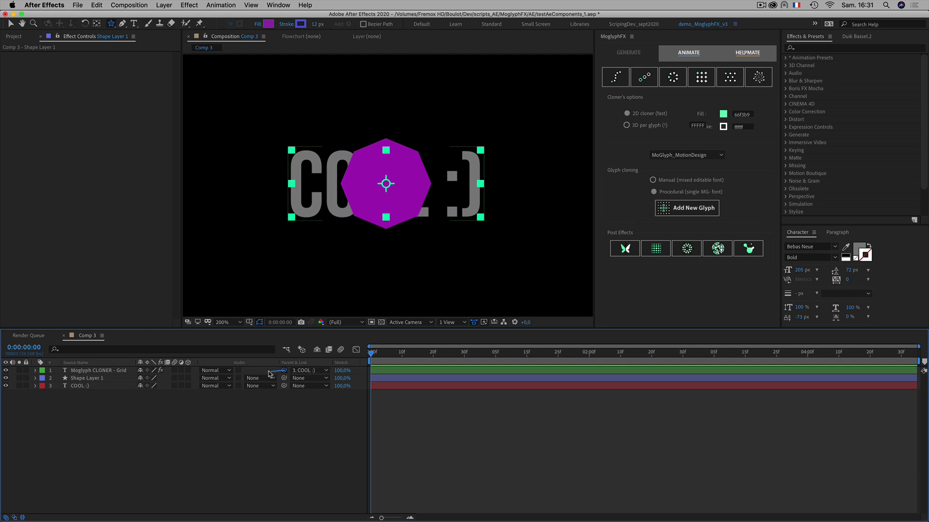
drag(270, 374, 80, 379)
click(141, 443)
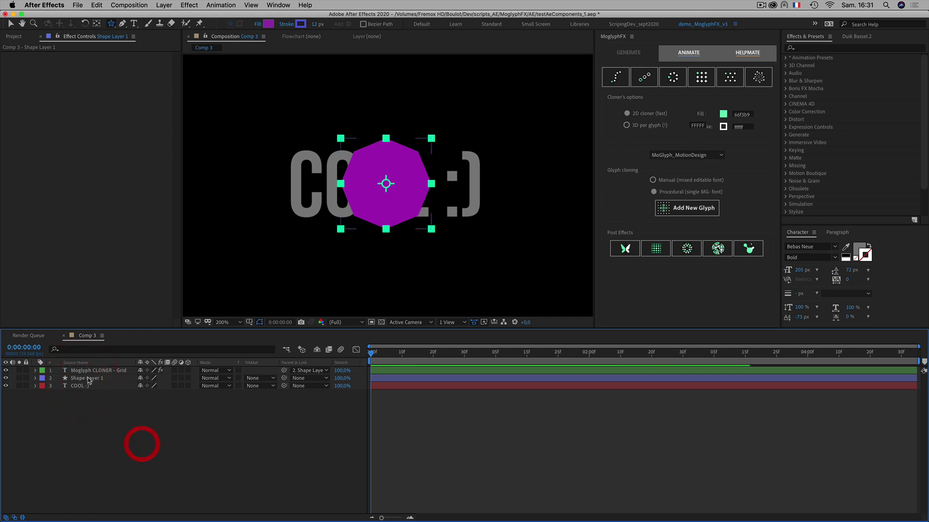
Try moving the purple polygon a short way down and across in the composition, and undo the move.
click(85, 378)
key(v)
drag(355, 174, 375, 185)
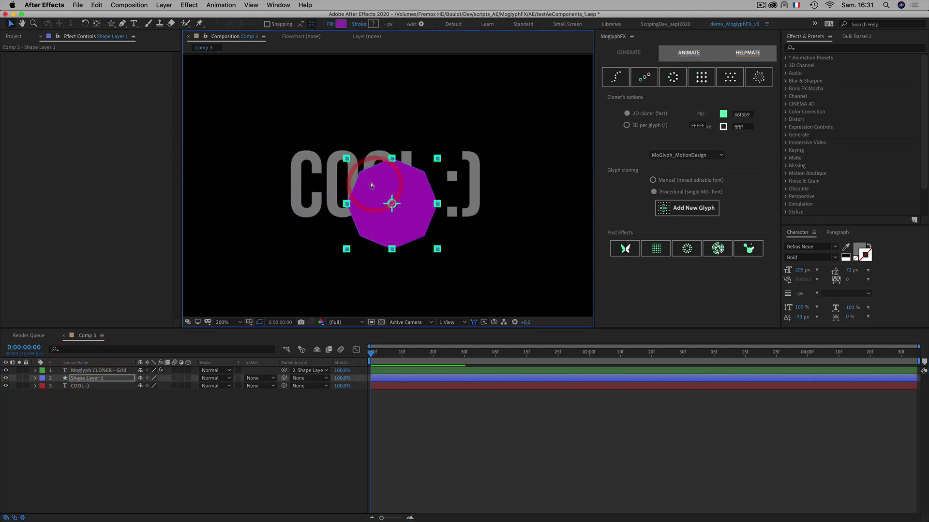
key(super+z)
click(254, 424)
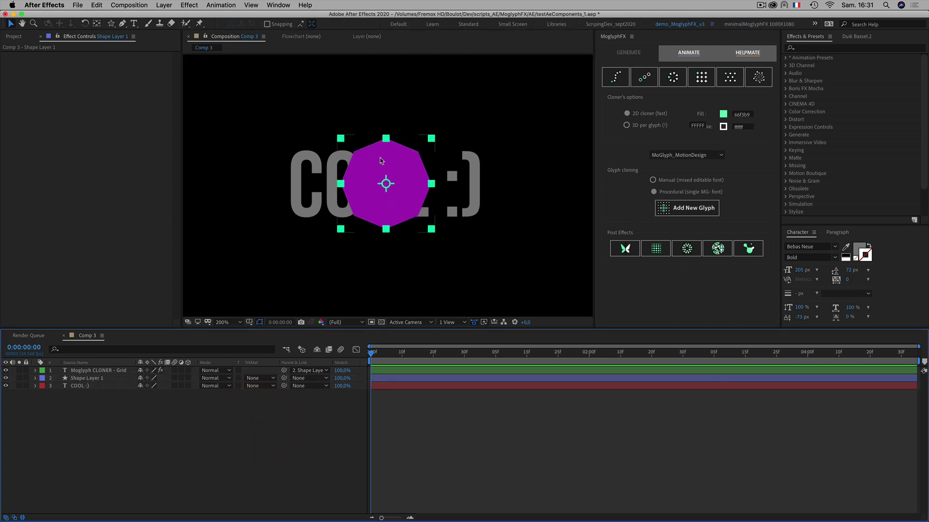
Move the purple polygon to the upper-left area of the composition, clear of the COOL :) text.
click(82, 434)
key(comma)
key(period)
key(comma)
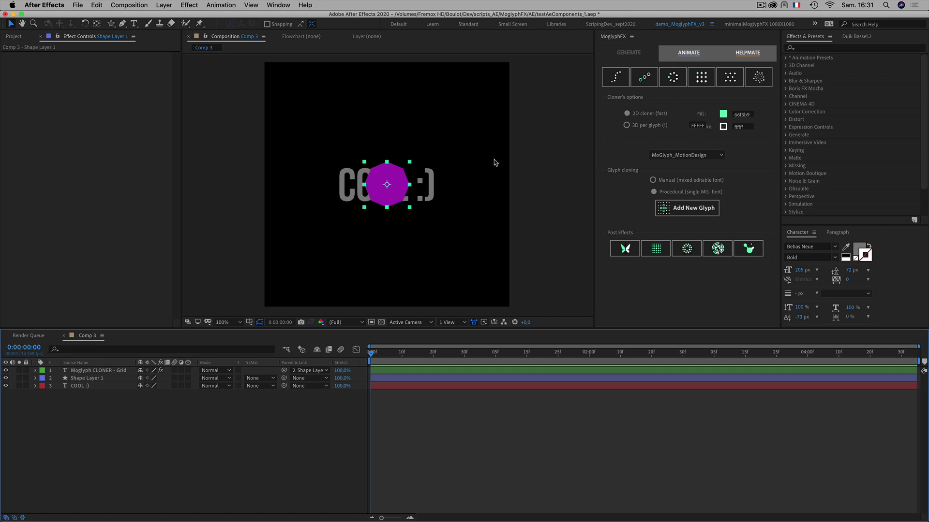
click(88, 378)
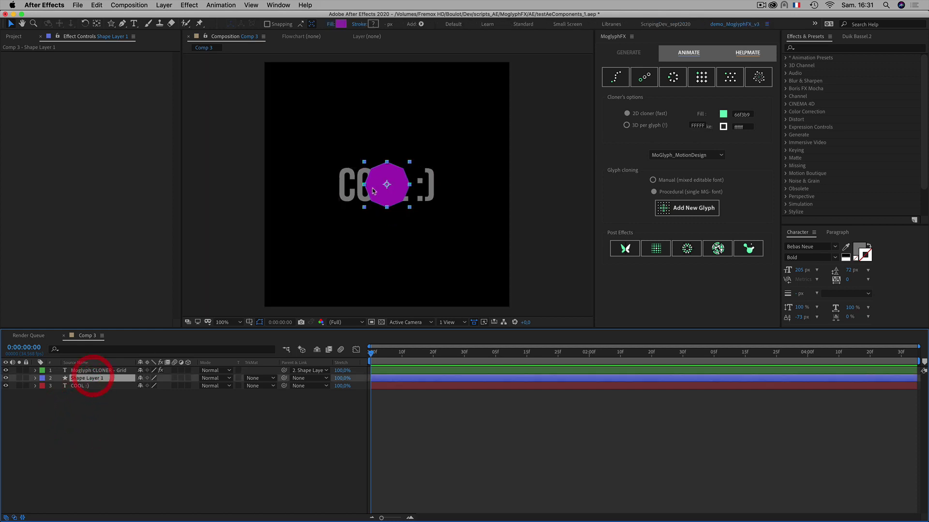
drag(382, 187, 304, 121)
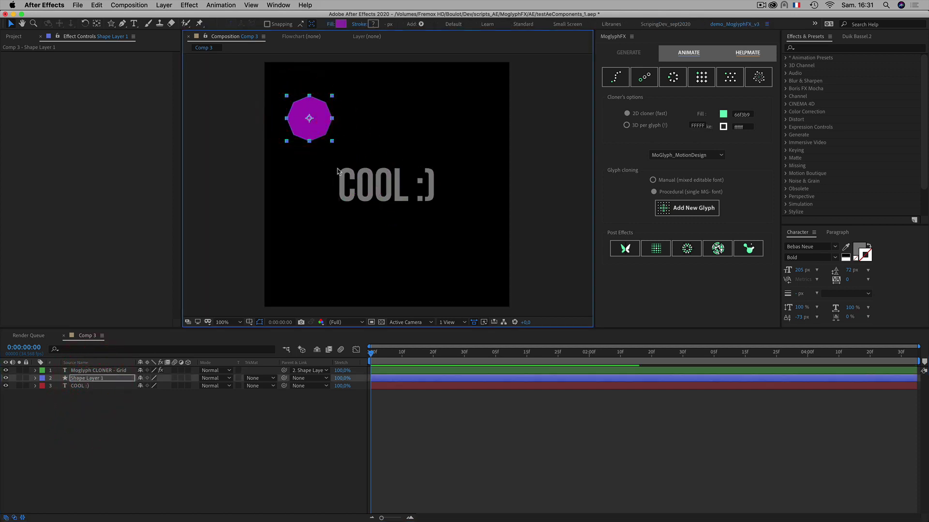
click(89, 410)
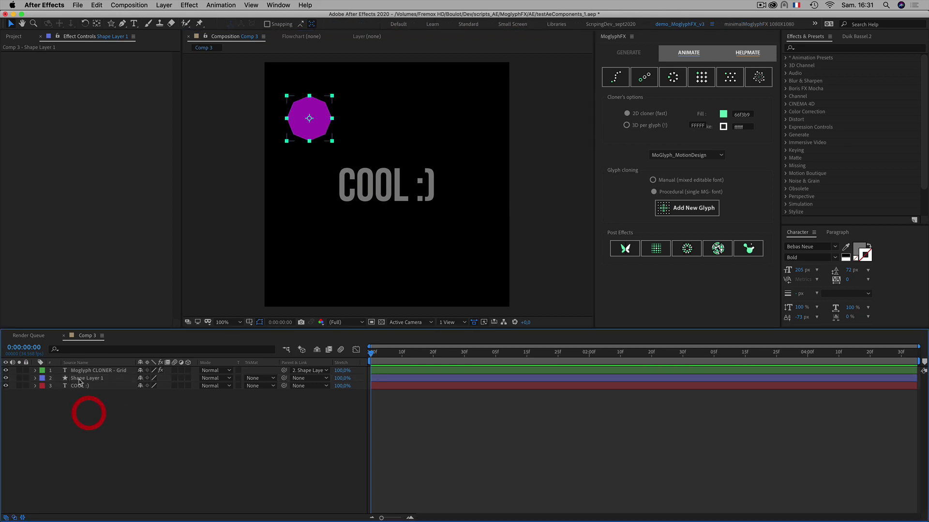
Try to reparent the Moglyph CLONER - Grid layer to the COOL :) text layer, and undo the parenting.
click(86, 371)
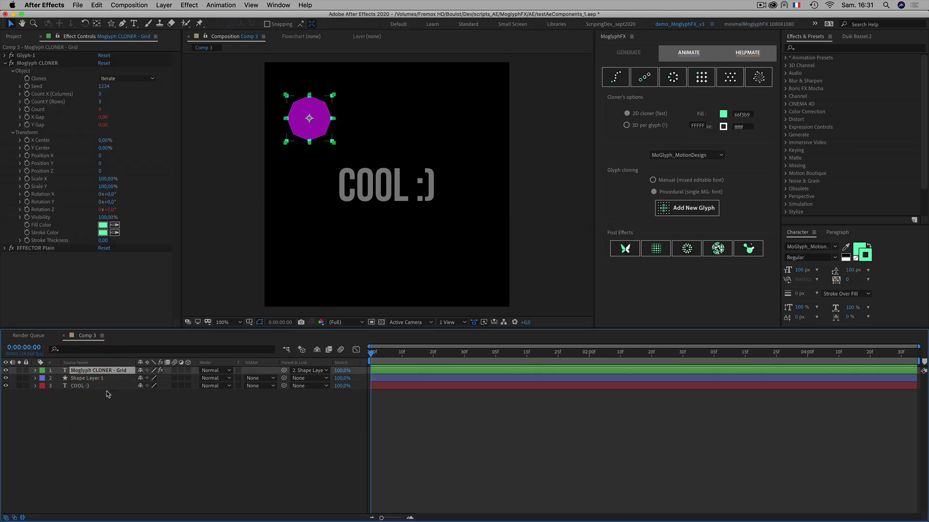
click(108, 430)
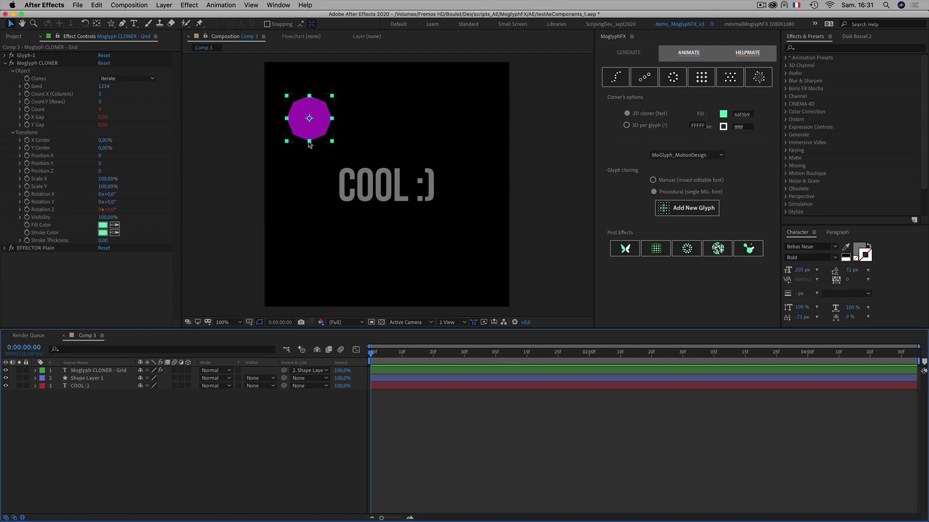
drag(284, 371, 107, 386)
key(super+z)
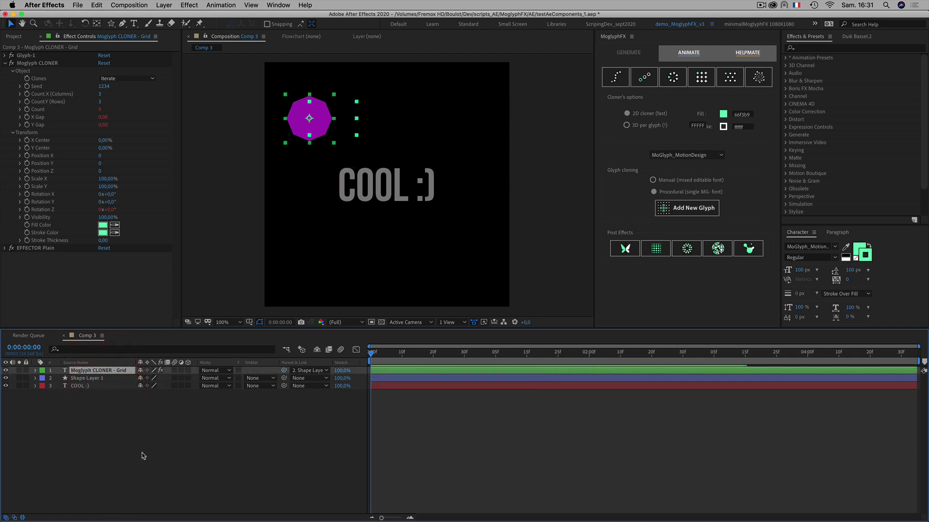
click(140, 452)
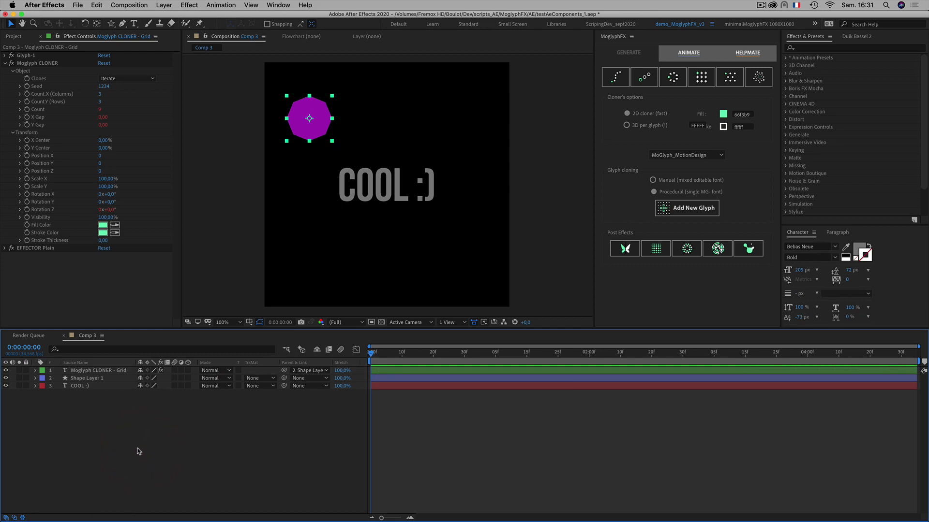
Add the expression [0,0] to the Moglyph CLONER - Grid layer's Position property.
click(91, 372)
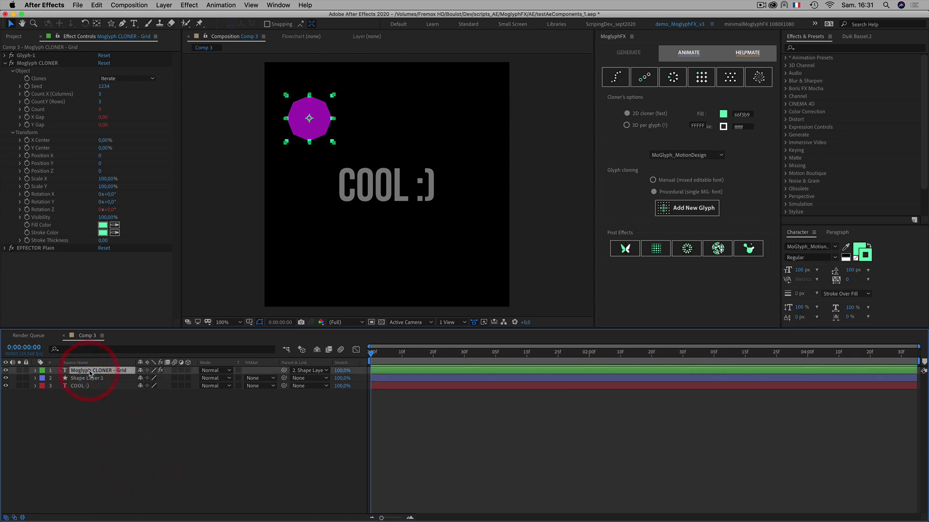
key(p)
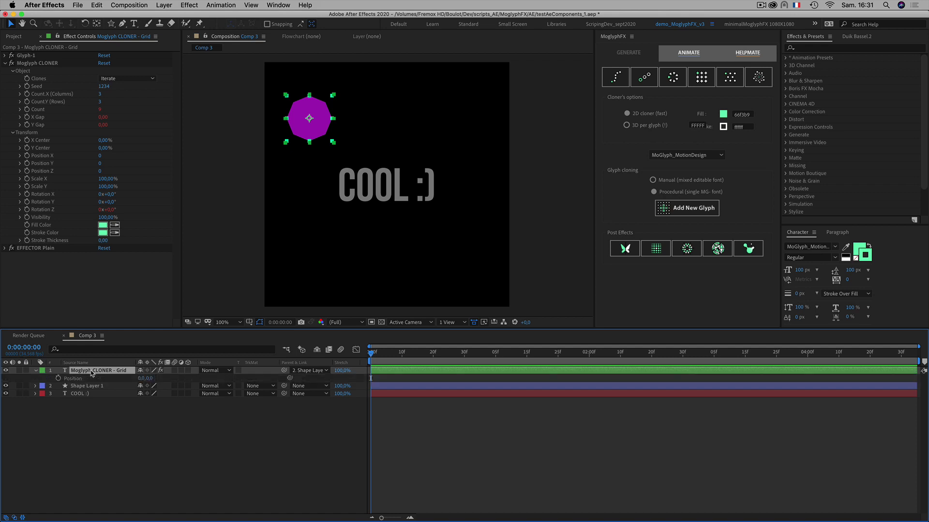
alt+click(58, 379)
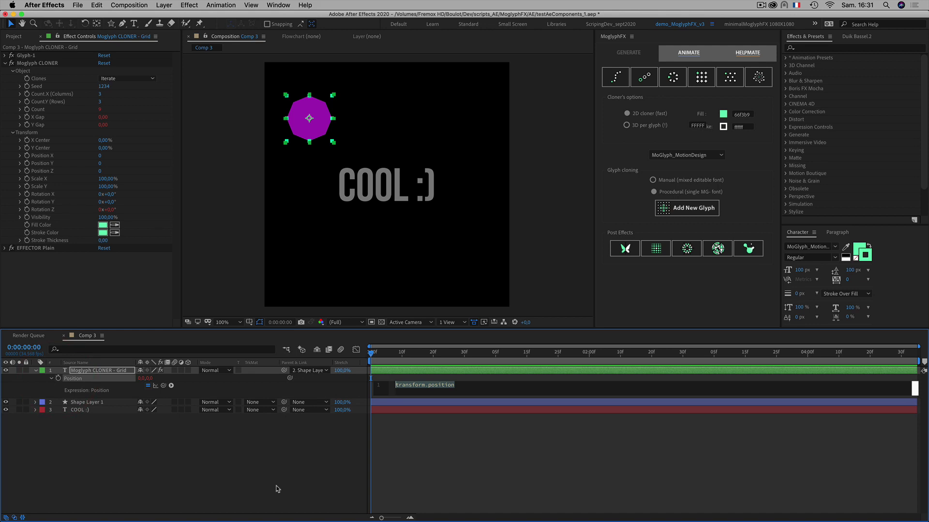
key(BackSpace)
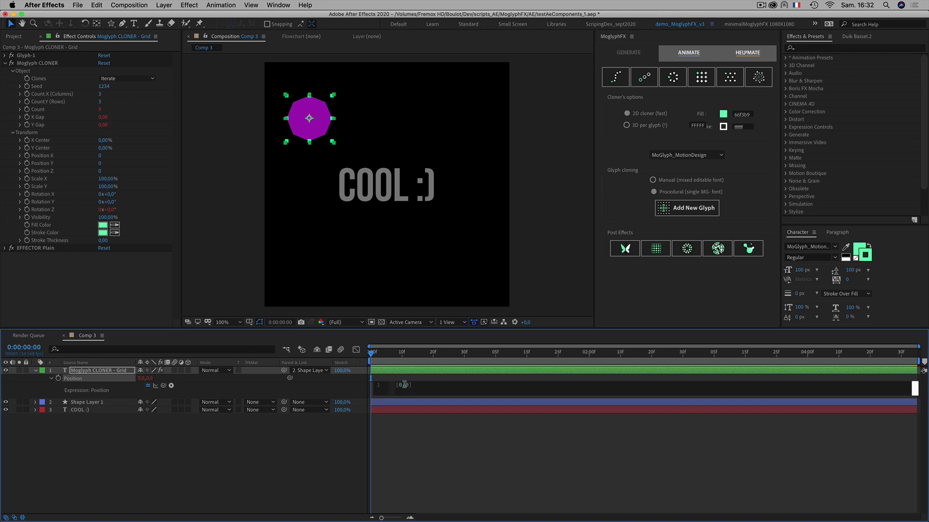
click(297, 460)
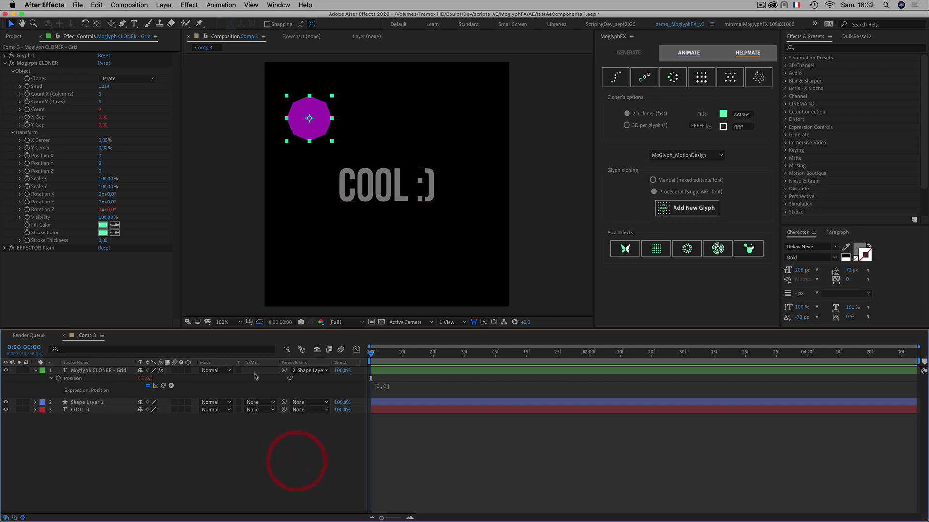
Test the parenting by switching the grid layer's parent to COOL :) and back to Shape Layer 1.
click(79, 373)
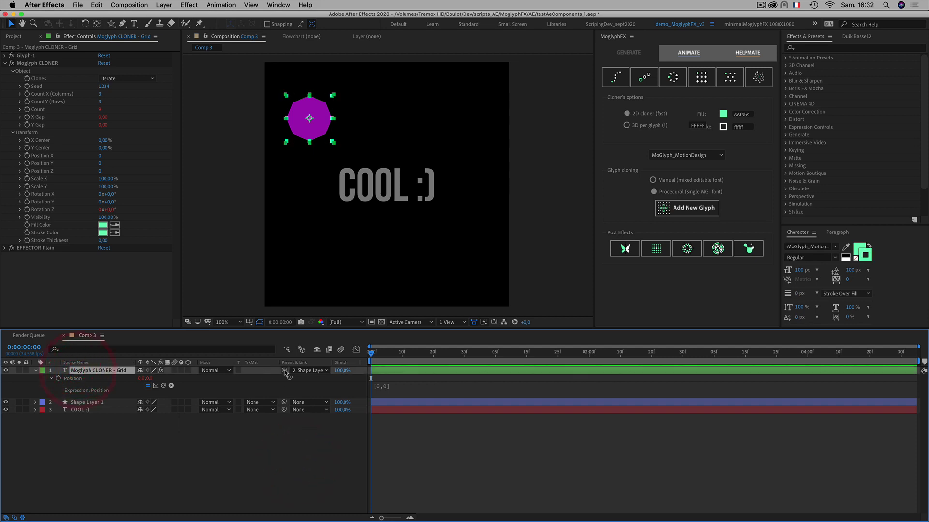
drag(284, 370, 76, 409)
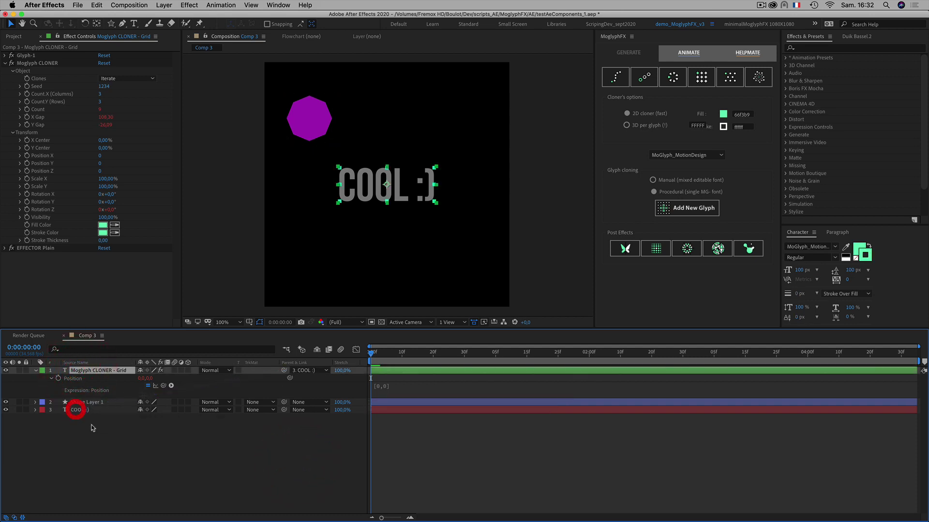
click(163, 439)
drag(286, 373, 87, 401)
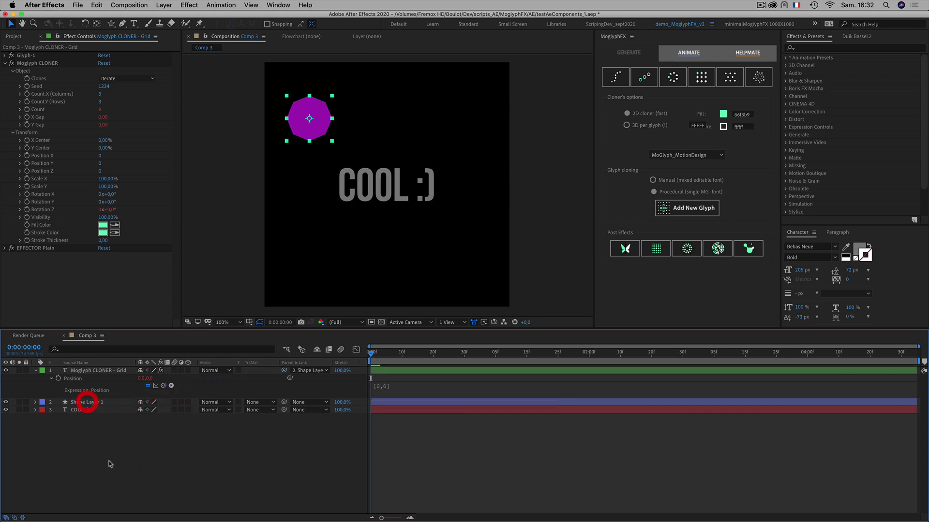
click(120, 452)
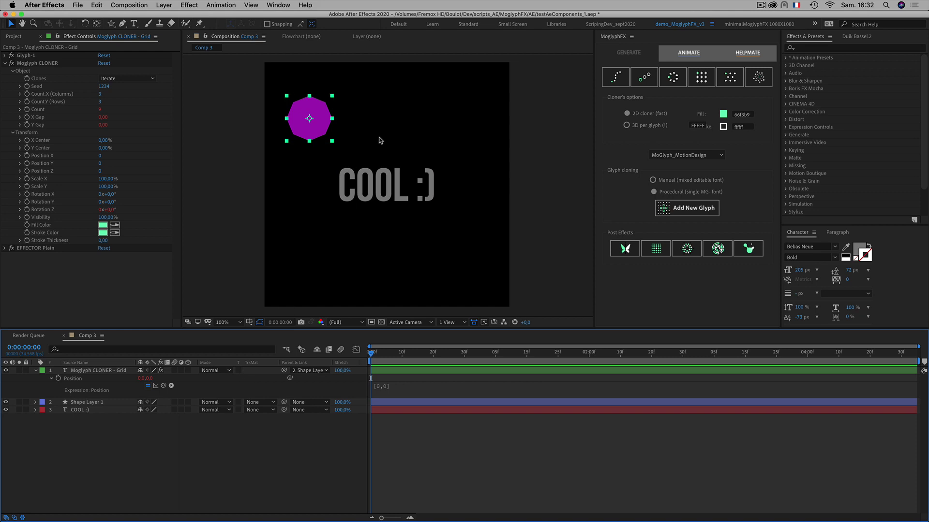
Collapse the grid layer's properties and hide the Shape Layer 1 and COOL :) layers.
click(35, 371)
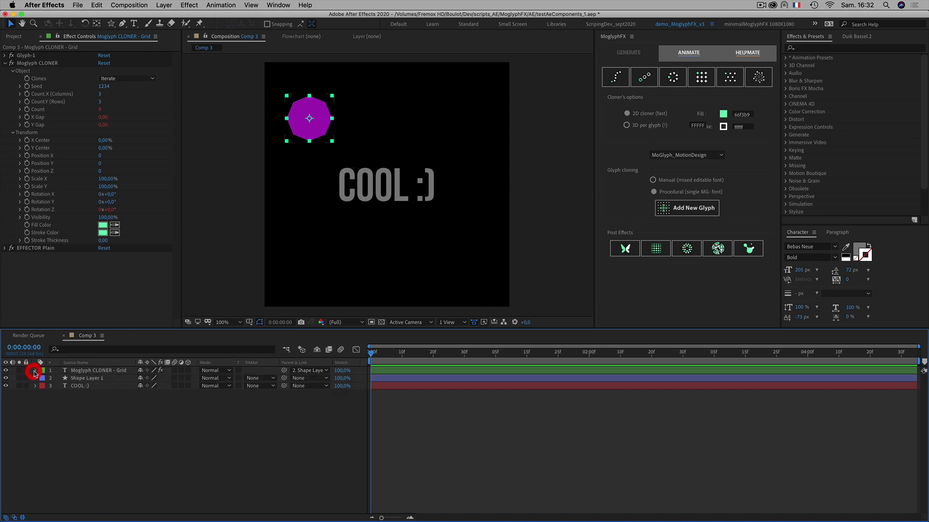
click(60, 424)
drag(5, 386, 5, 377)
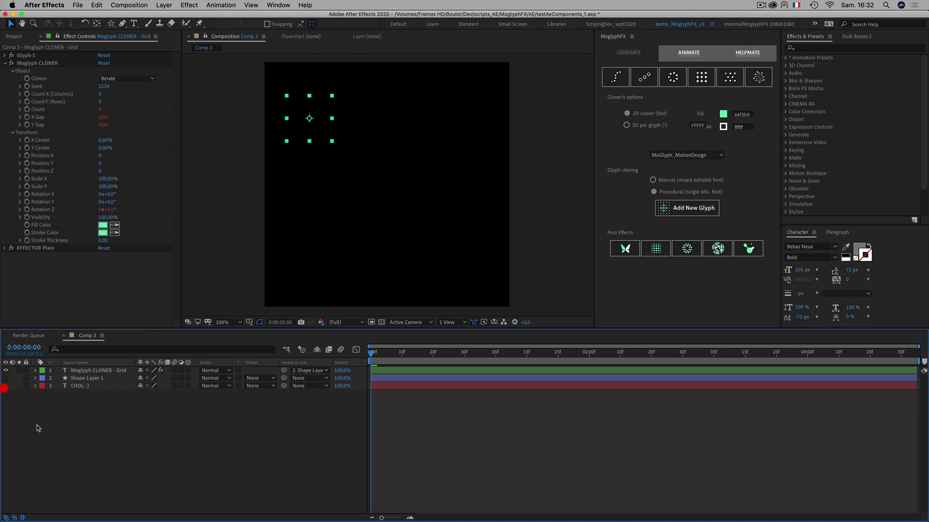
click(62, 407)
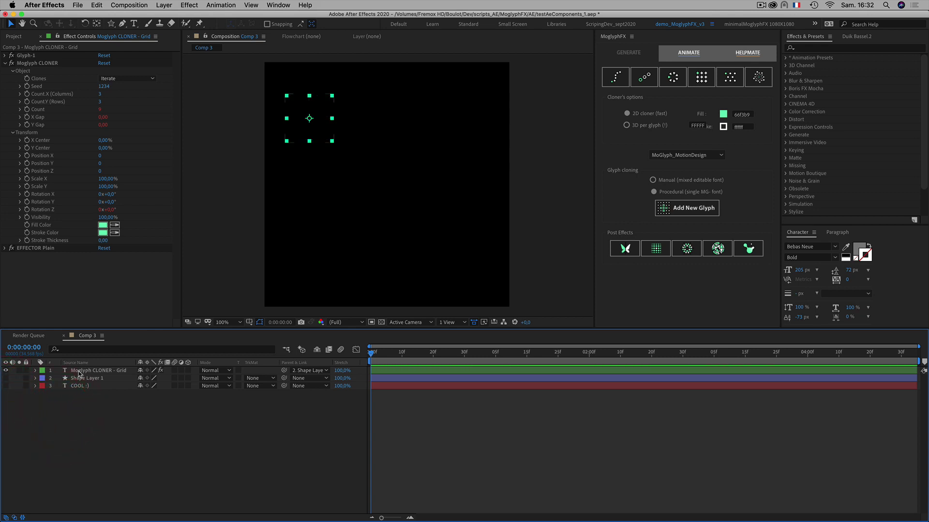
click(80, 374)
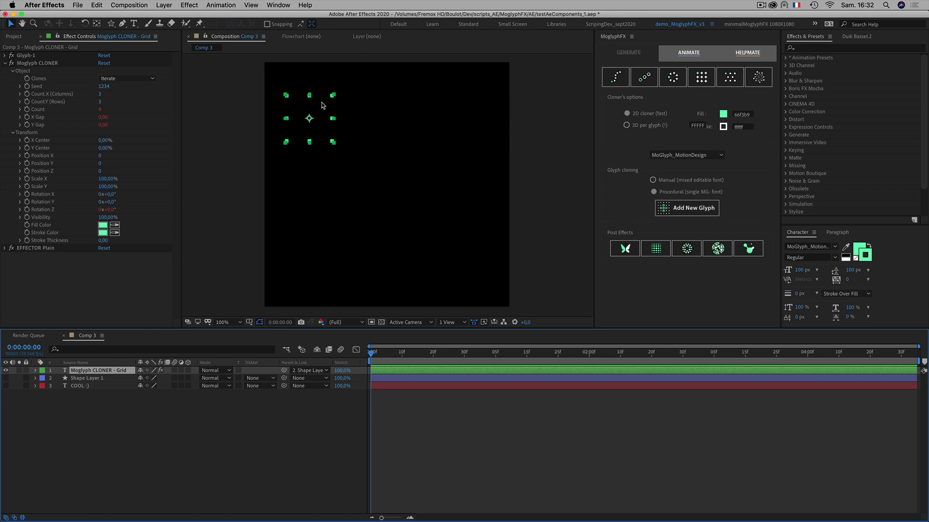
click(84, 437)
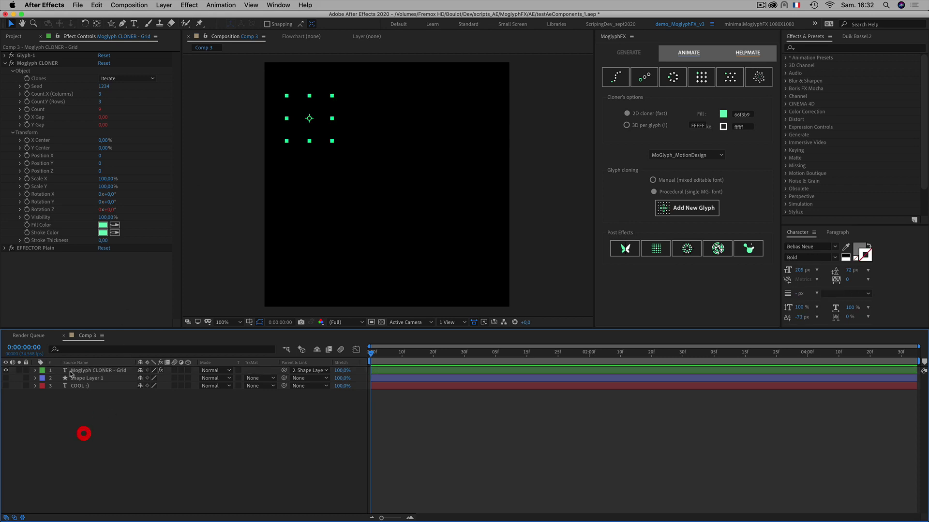
Expand the Moglyph CLONER - Grid layer down to its Text, Effects and Transform properties to examine its structure.
click(35, 373)
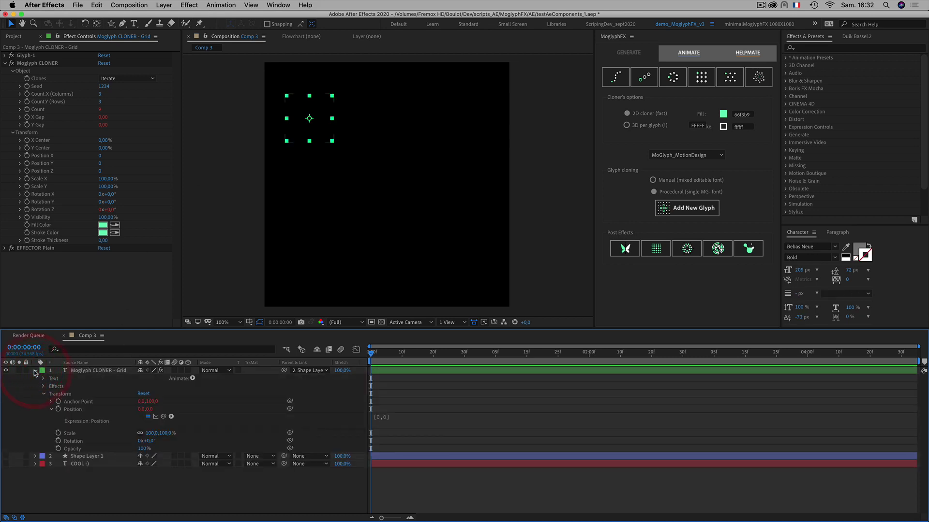
click(35, 373)
click(36, 372)
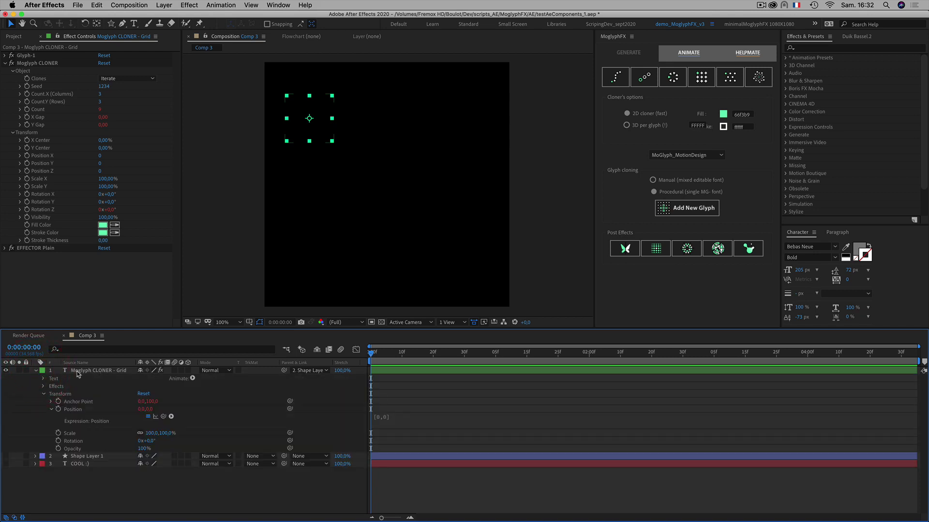
click(44, 394)
click(43, 394)
click(43, 386)
click(44, 379)
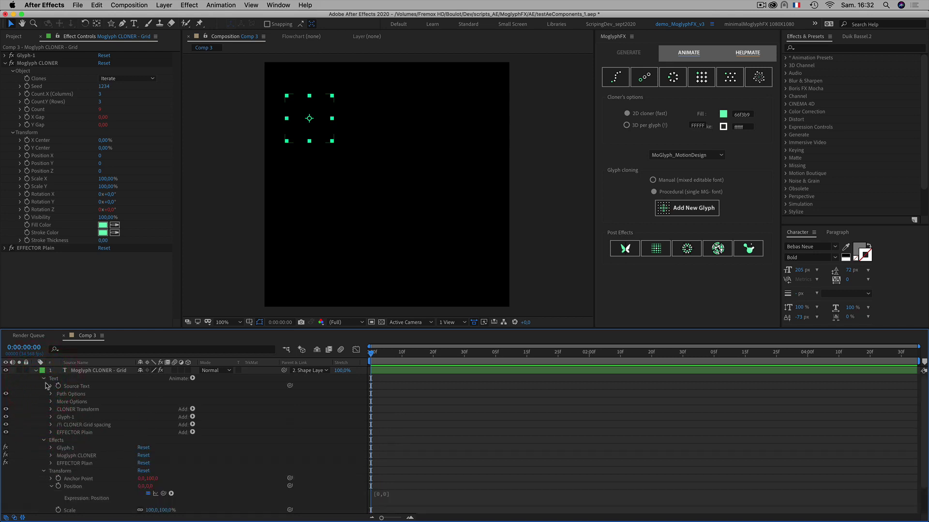
Select the grid layer's Position and Anchor Point properties together with its EFFECTOR Plain, Moglyph CLONER and Glyph-1 effects.
scroll(39, 392, down, 3)
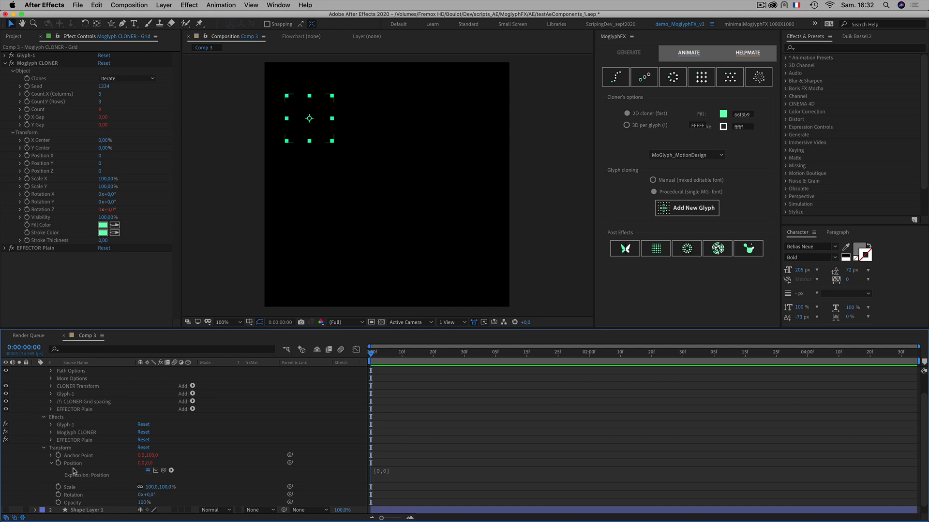
click(52, 463)
click(73, 471)
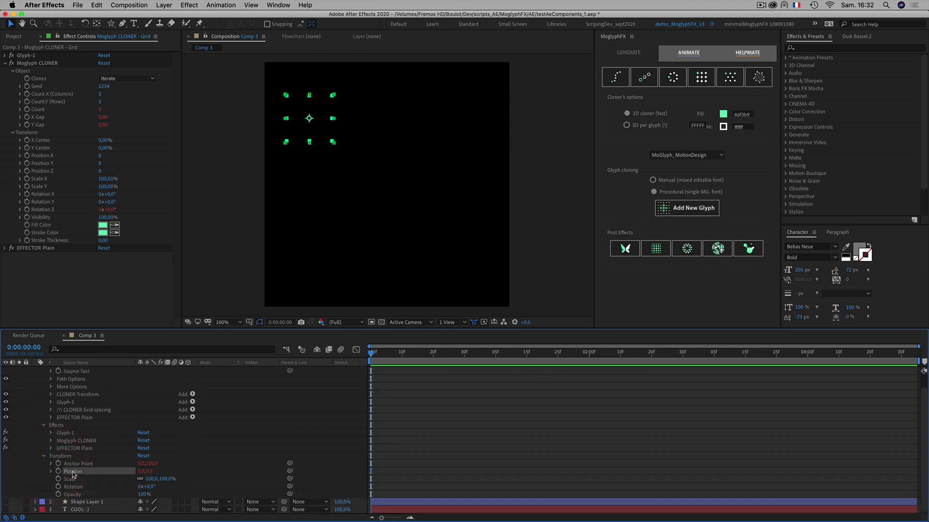
shift+click(78, 463)
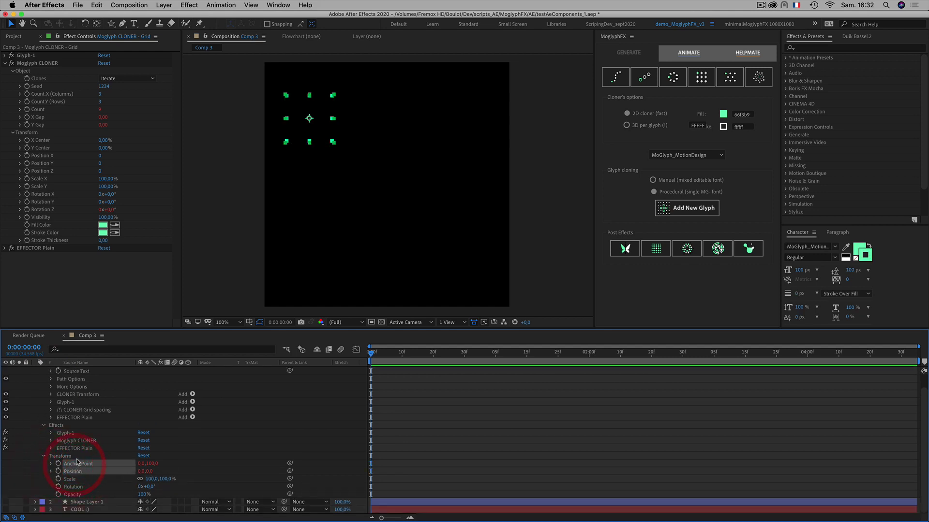
shift+click(67, 448)
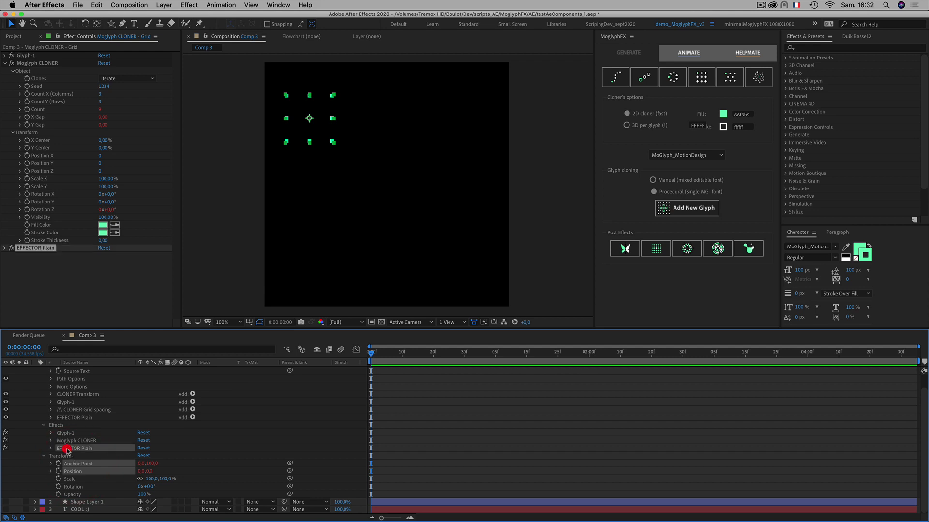
shift+click(68, 441)
shift+click(66, 433)
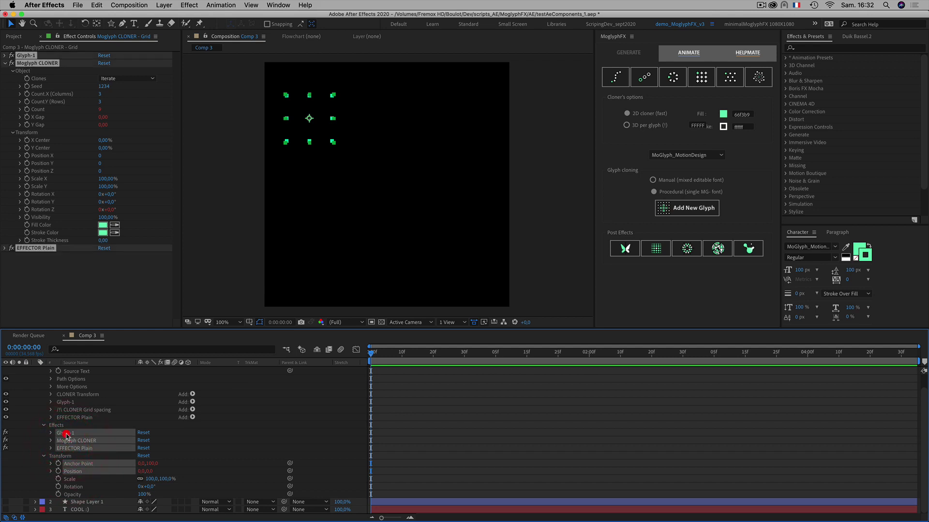
Add all the grid layer's text animators, More Options, Path Options and Source Text to the current property selection.
scroll(70, 433, up, 1)
shift+click(70, 433)
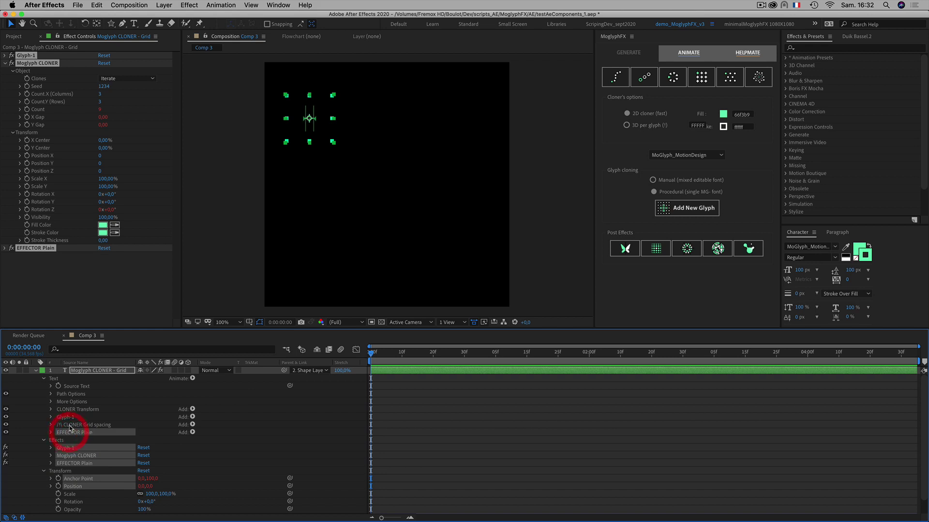
shift+click(70, 425)
shift+click(67, 416)
shift+click(72, 409)
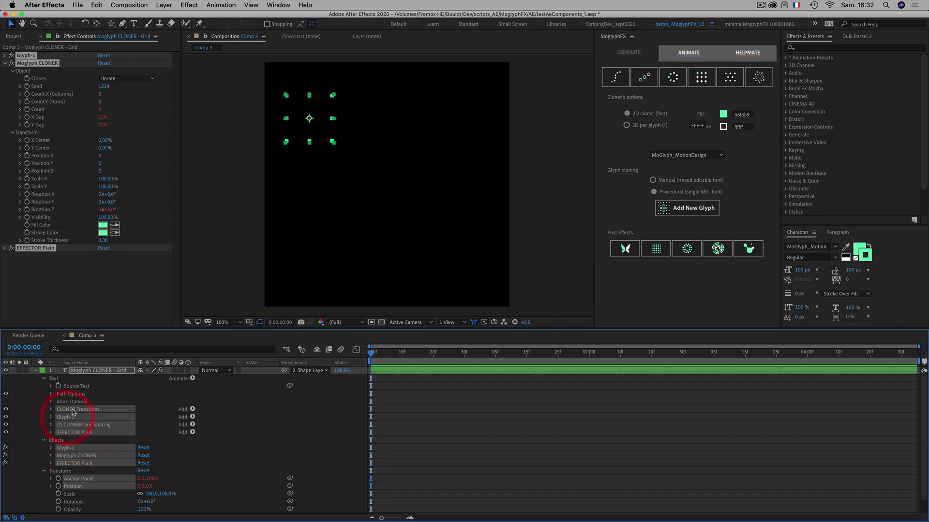
shift+click(69, 402)
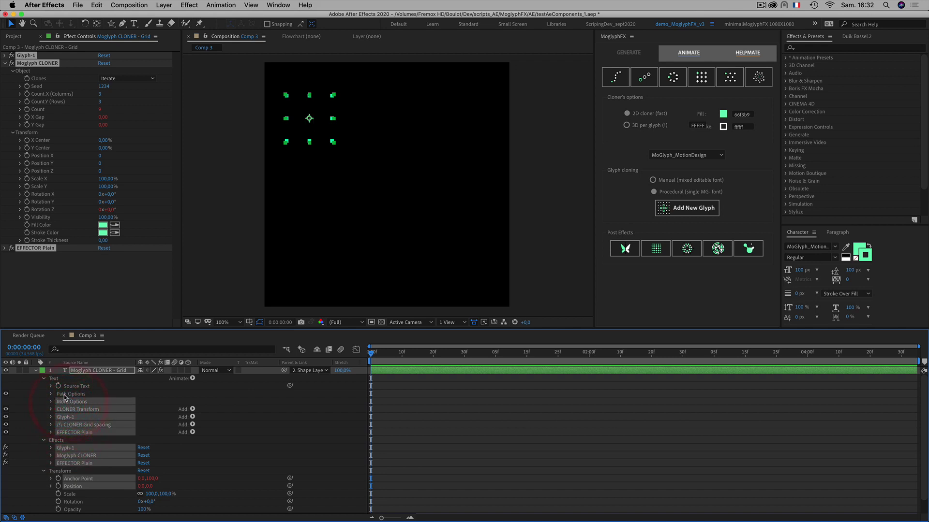
shift+click(65, 394)
shift+click(71, 388)
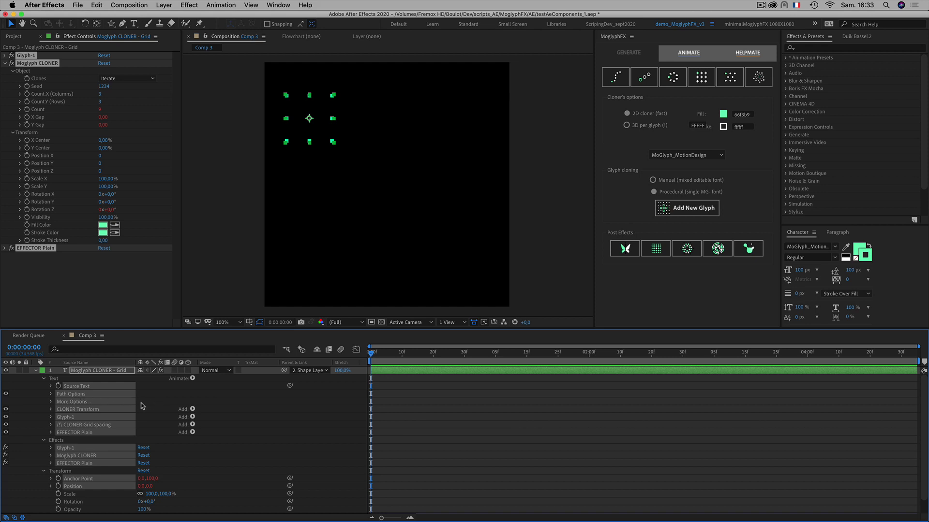
Start saving the selected properties as an animation preset and choose the desktop (Bureau) as its destination.
drag(68, 395, 806, 63)
drag(372, 338, 804, 60)
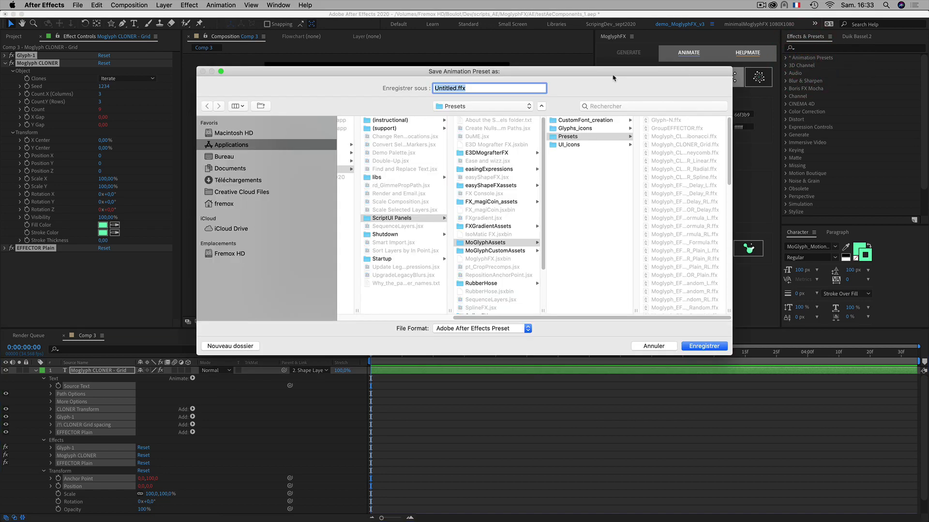
drag(613, 72, 606, 91)
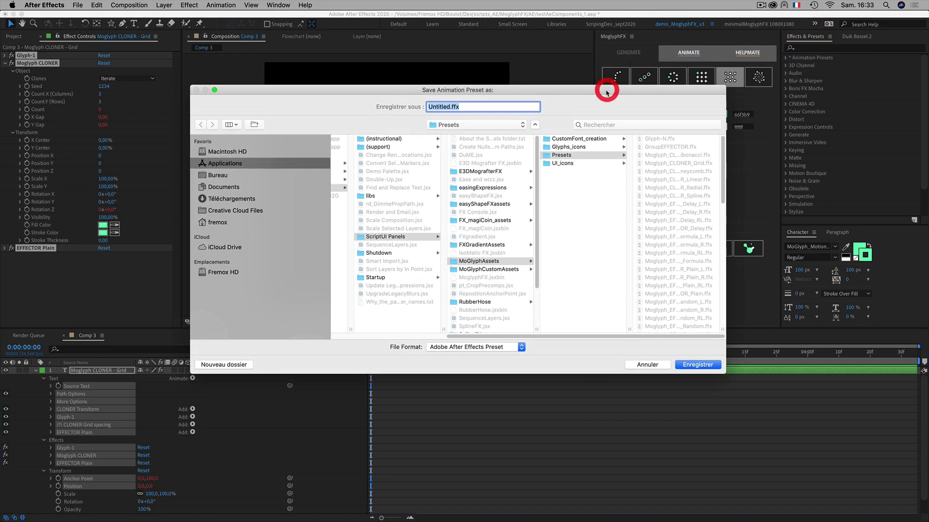
click(213, 176)
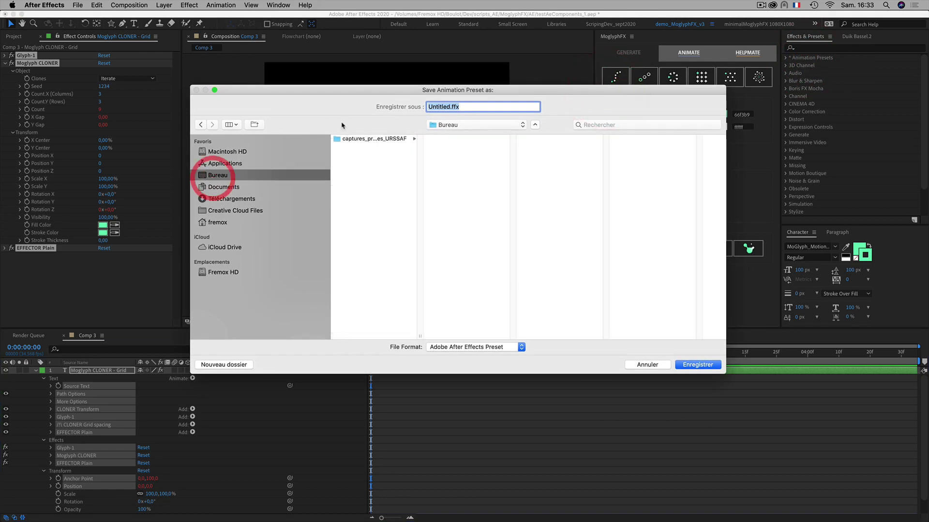
Name the animation preset autoLayerCtrlsBox.ffx and save it.
click(440, 107)
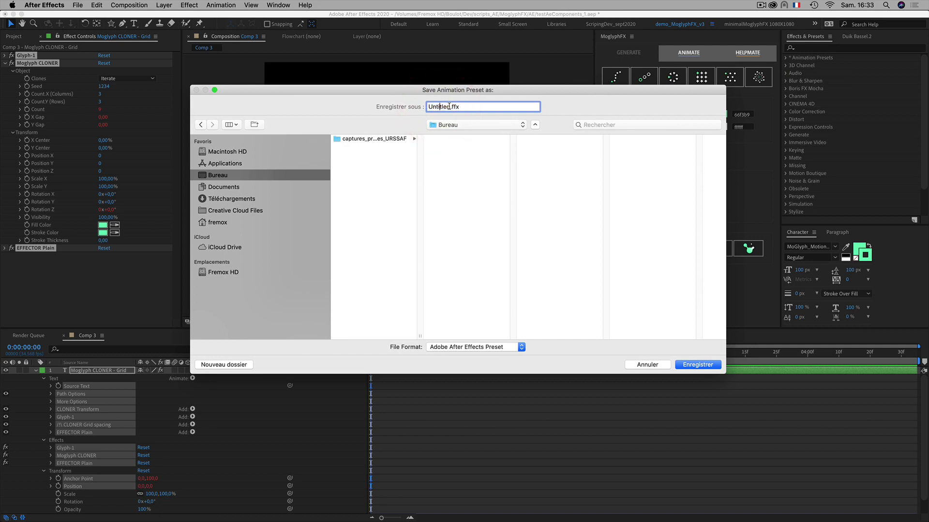
double_click(448, 106)
drag(416, 91, 390, 105)
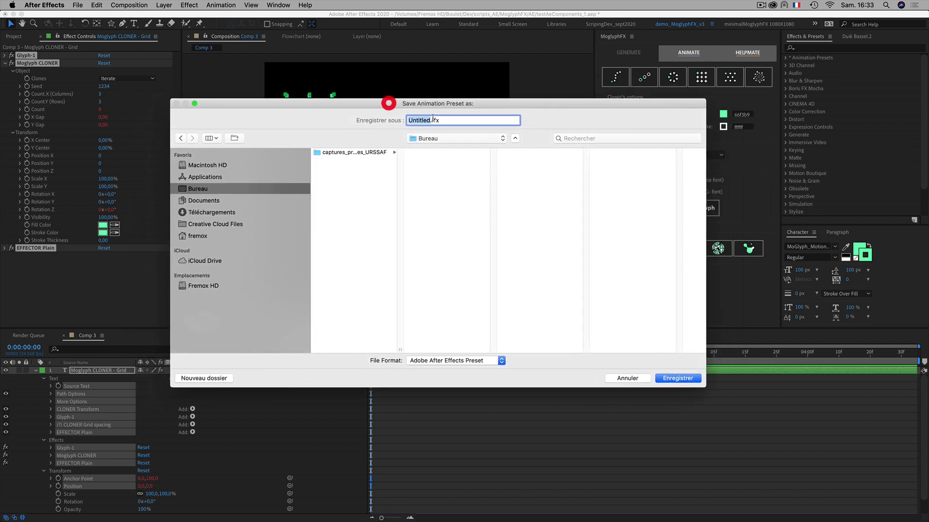
click(419, 120)
double_click(410, 120)
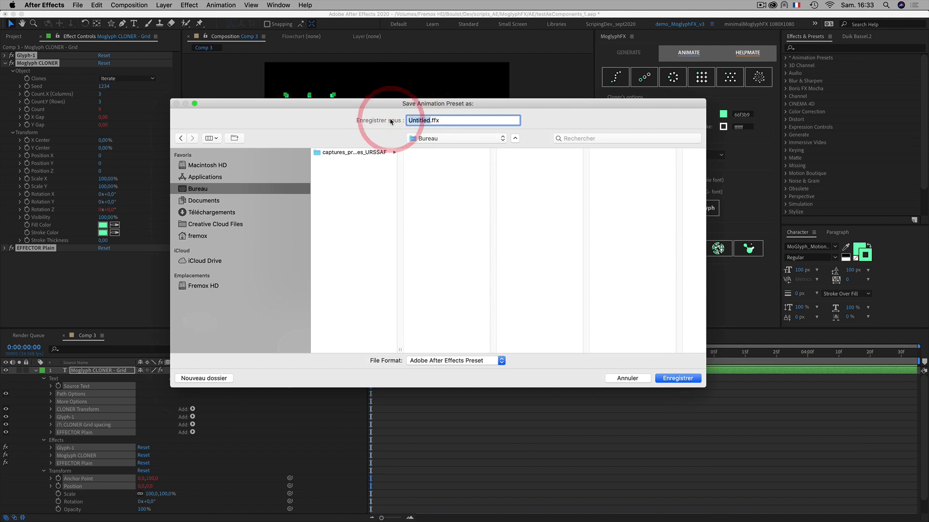
text(au)
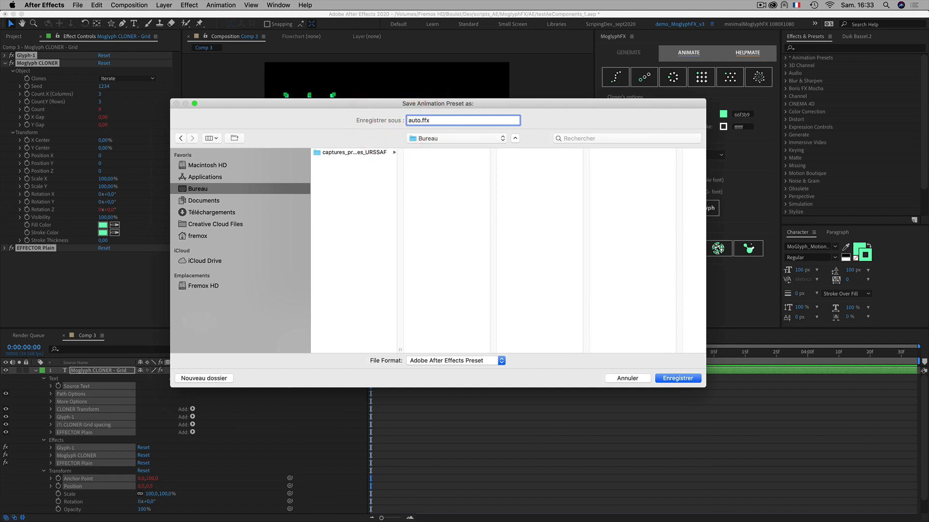
text(toLayerCtrlsBox)
double_click(461, 120)
click(339, 206)
click(692, 379)
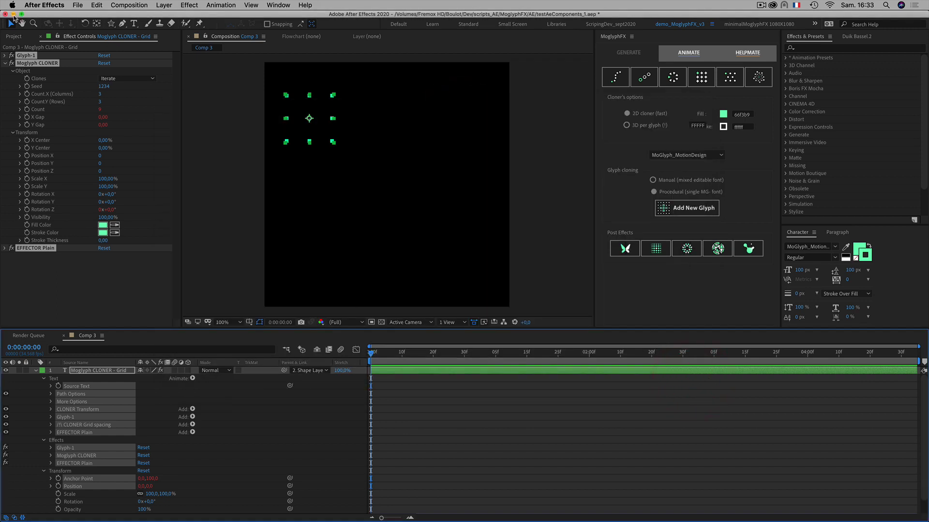
Switch to Finder and open the Presets folder of Adobe After Effects 2020 beside the autoLayerCtrlsBox.ffx desktop file.
click(14, 14)
click(442, 61)
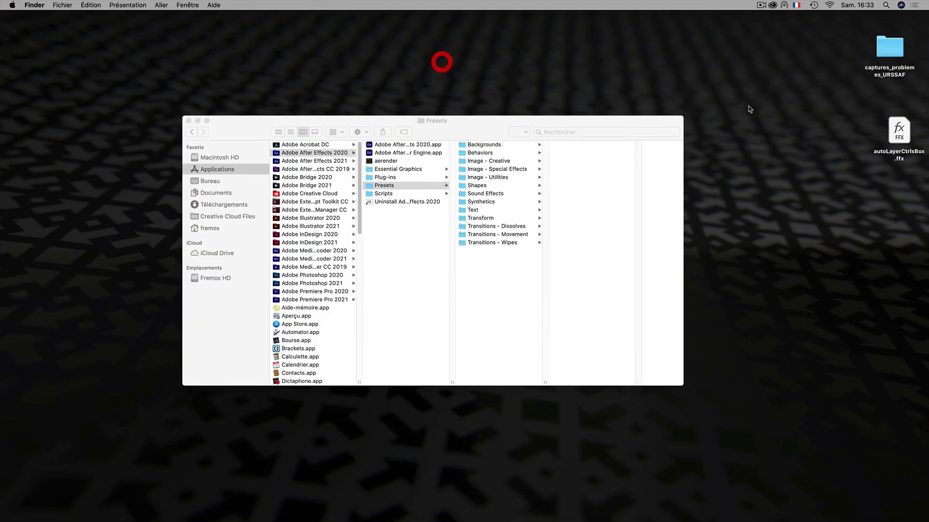
click(820, 132)
drag(904, 129, 888, 116)
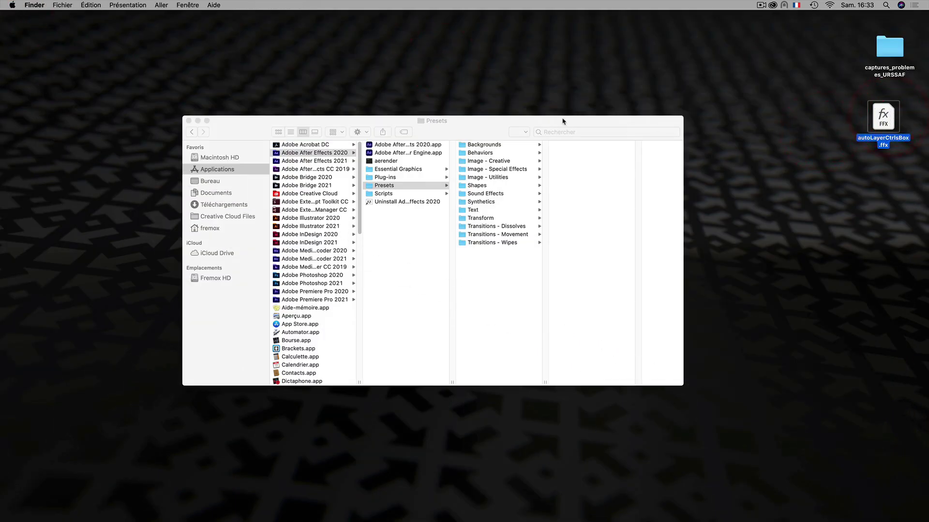
click(467, 123)
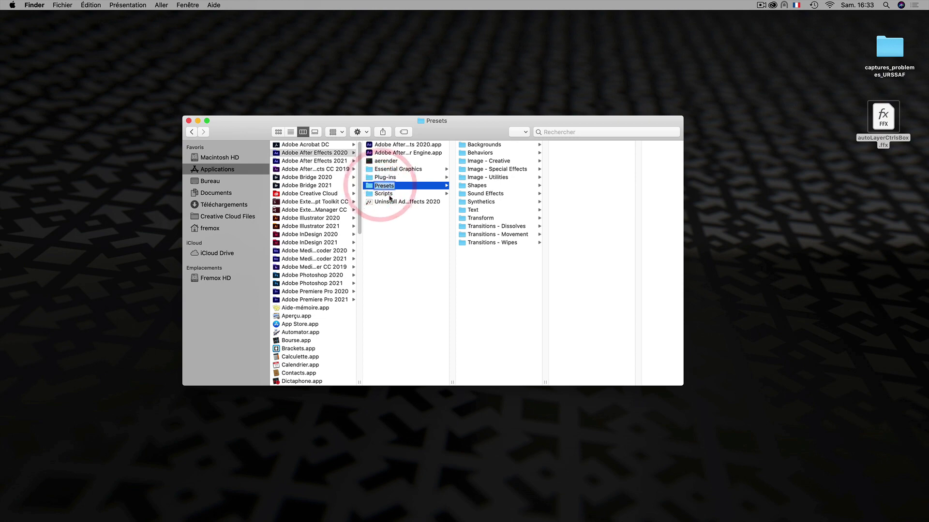
click(325, 154)
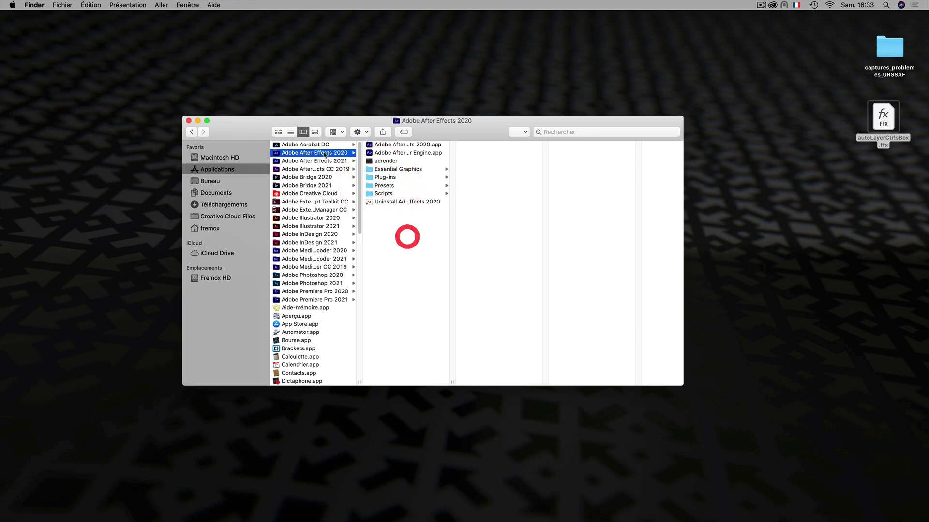
click(397, 188)
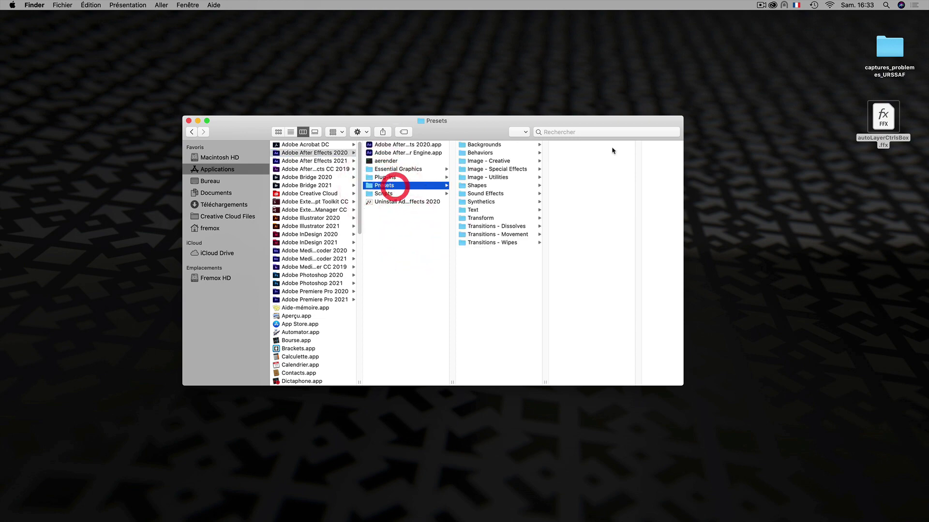
Move autoLayerCtrlsBox.ffx from the desktop into the Presets folder, authorizing the move with the account password.
drag(868, 122, 483, 289)
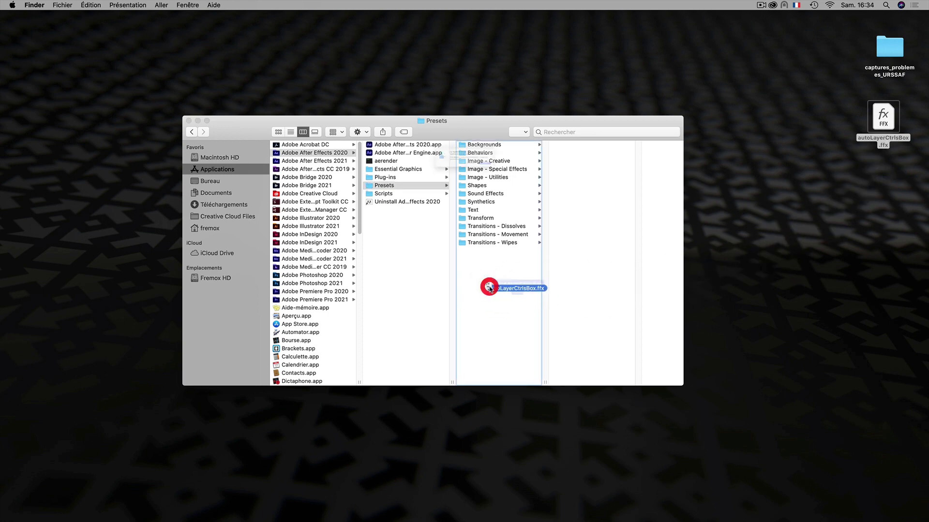
click(486, 179)
click(539, 203)
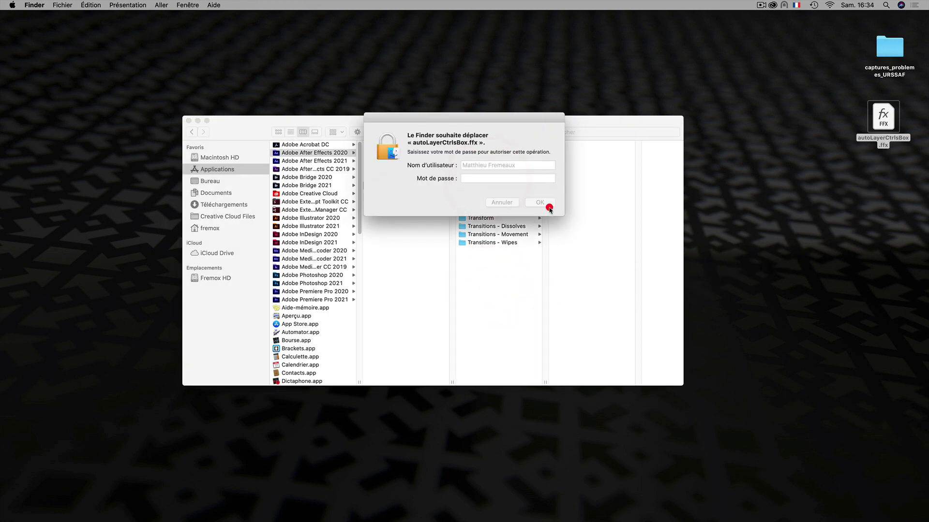
drag(507, 121, 502, 121)
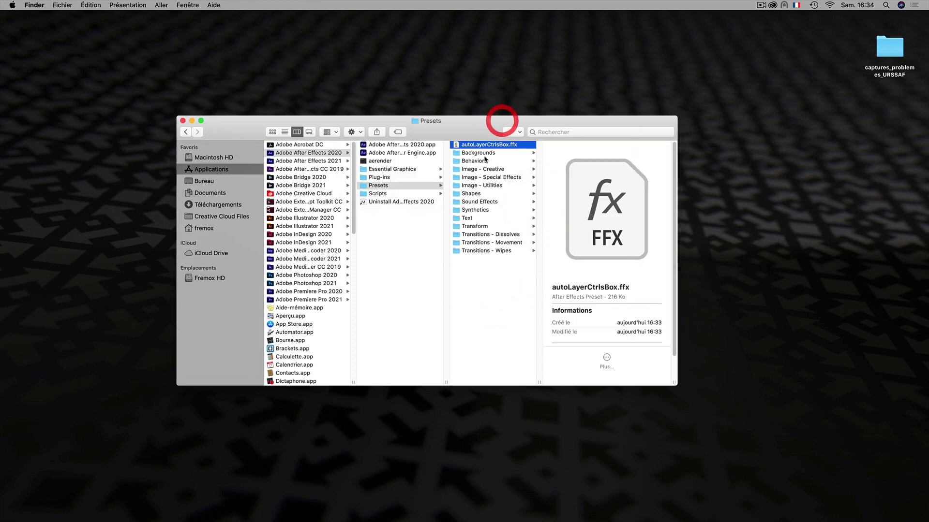
click(480, 152)
click(500, 145)
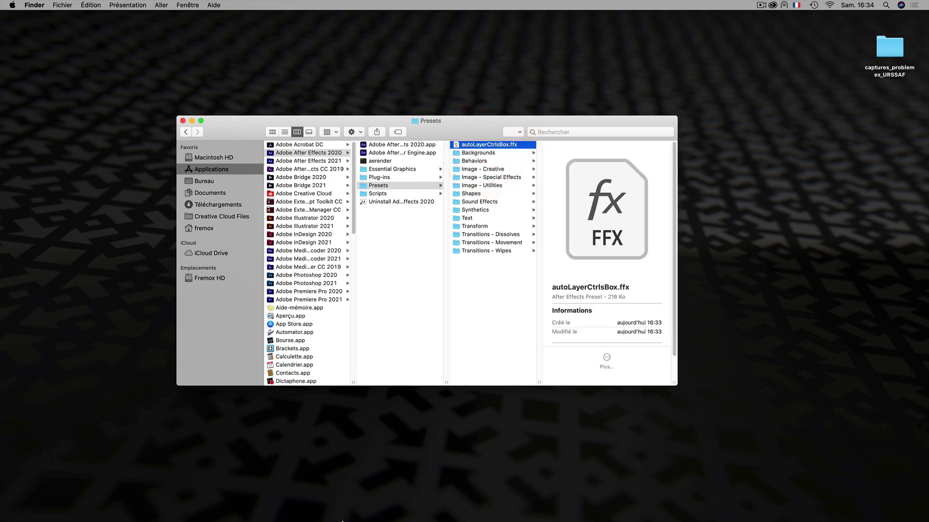
Return to After Effects, then collapse, hide and deselect the Moglyph CLONER - Grid layer.
click(394, 510)
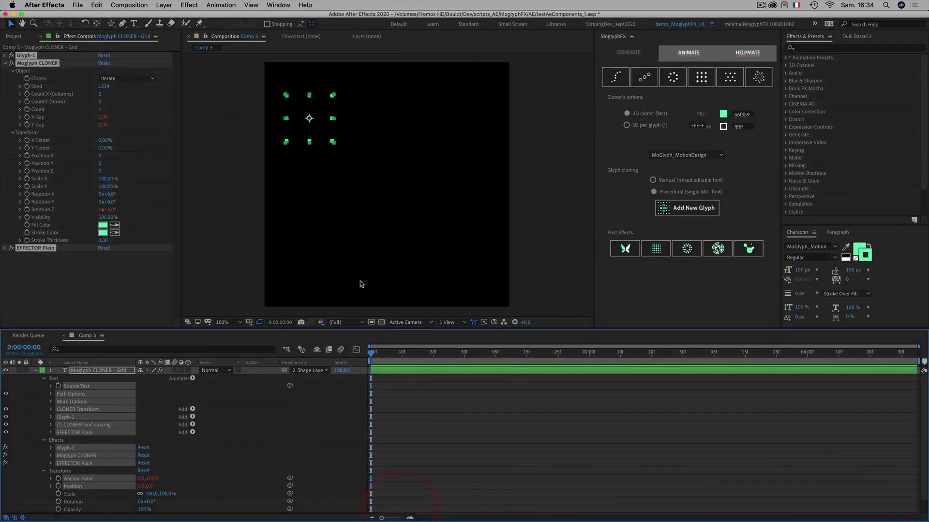
click(35, 370)
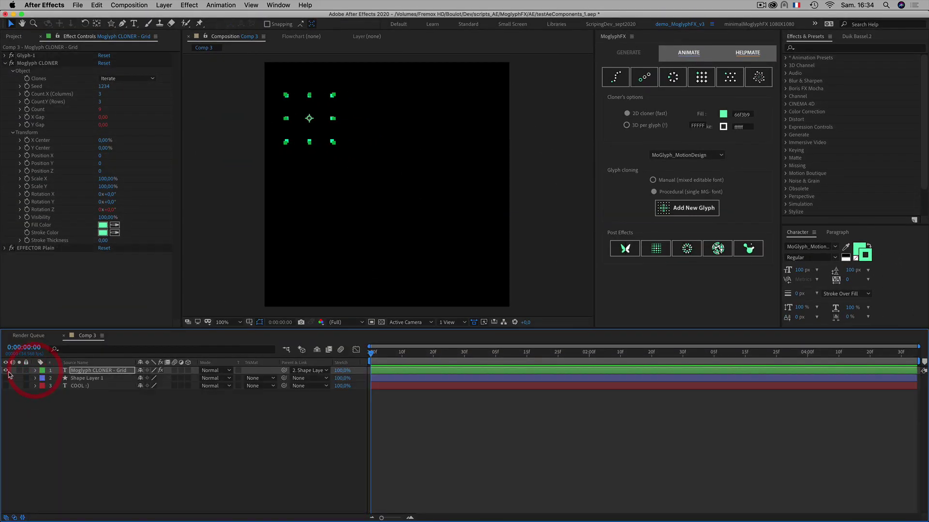
click(6, 370)
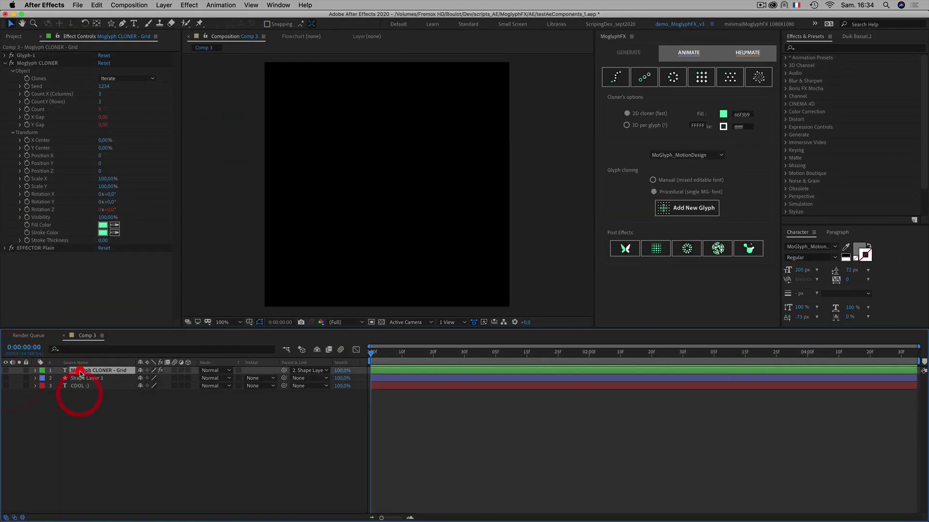
click(109, 433)
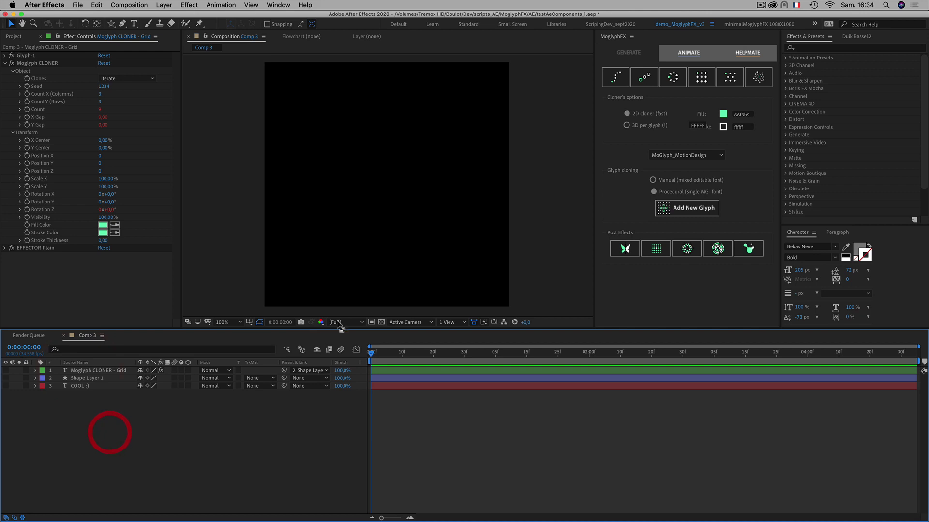
Search the effects and presets for "auto" and refresh the list to load the new preset.
click(808, 47)
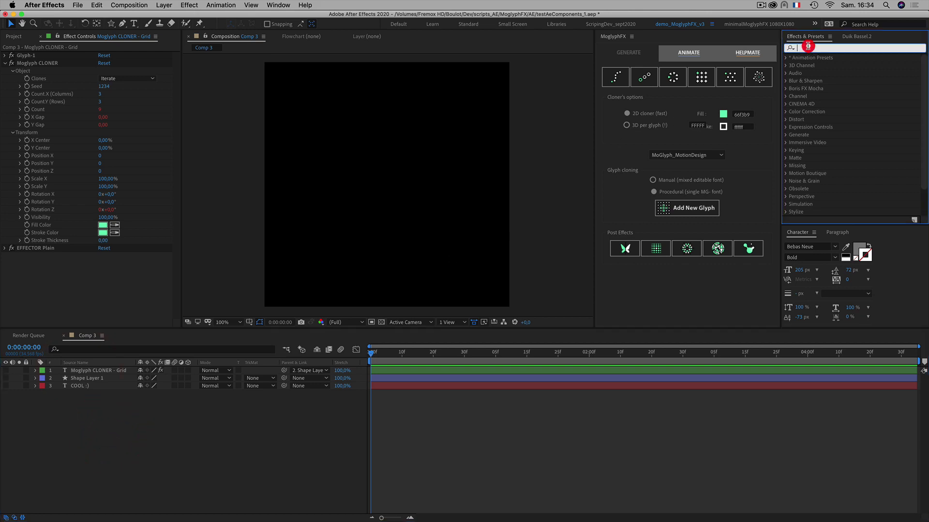
text(auto)
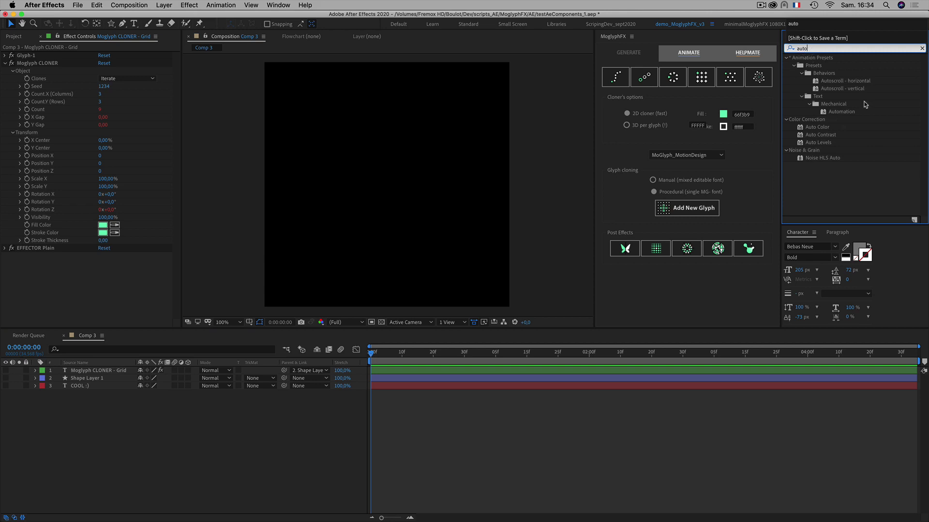
click(844, 171)
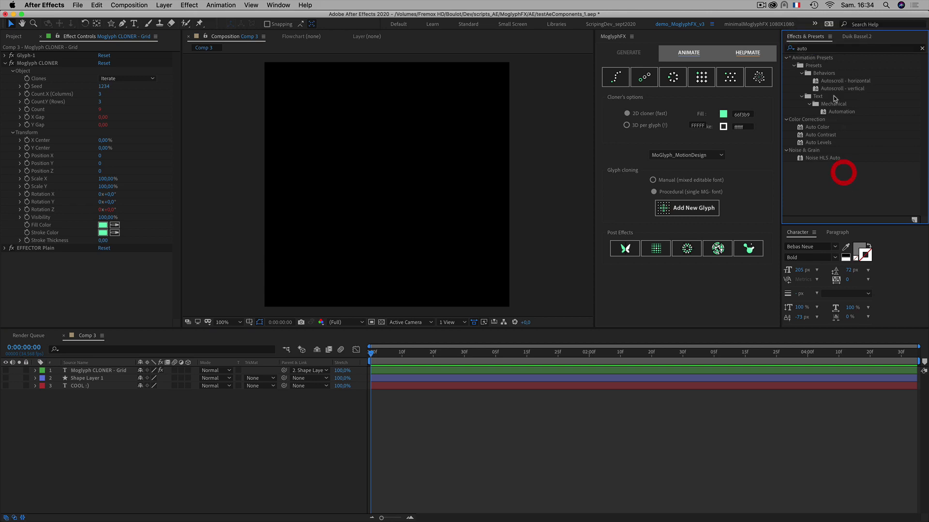
click(829, 37)
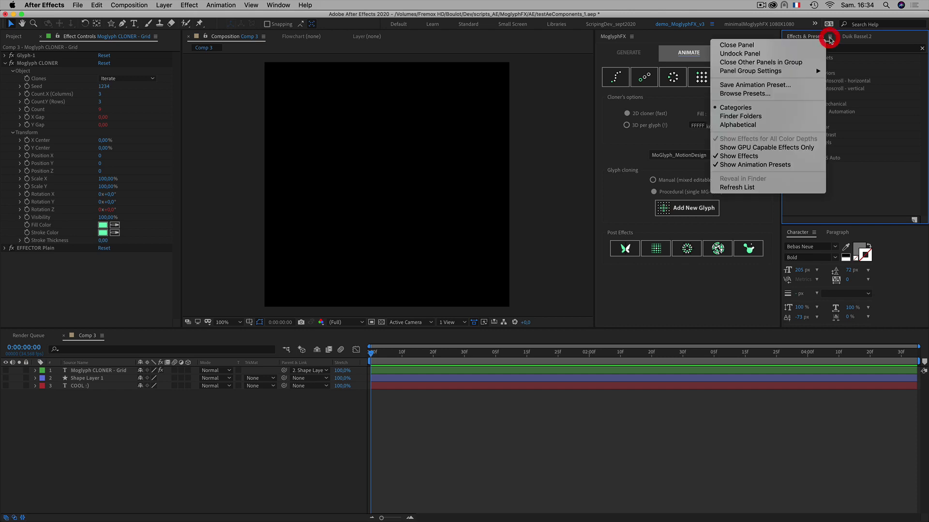
click(753, 187)
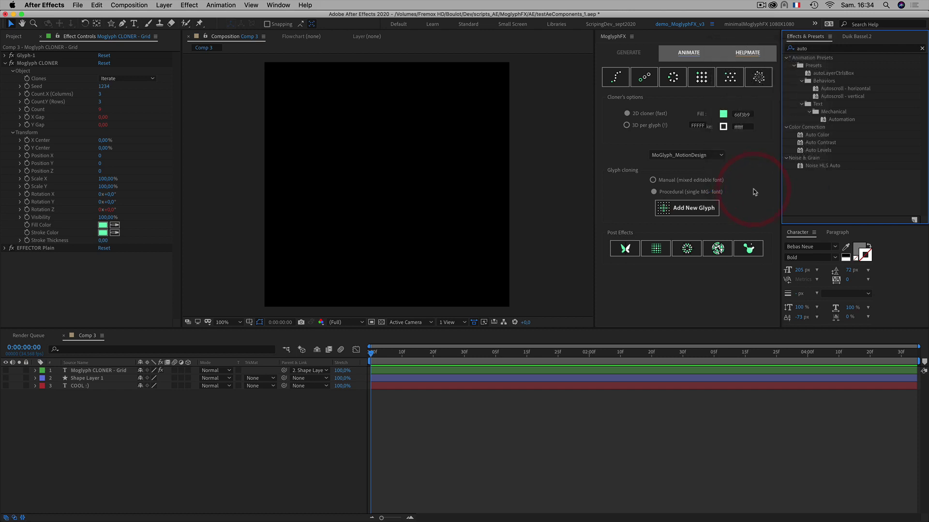
Search the effects and presets for "auto" and apply the autoLayerCtrlsBox preset with no layer selected, creating a new text layer.
click(812, 48)
text(auto)
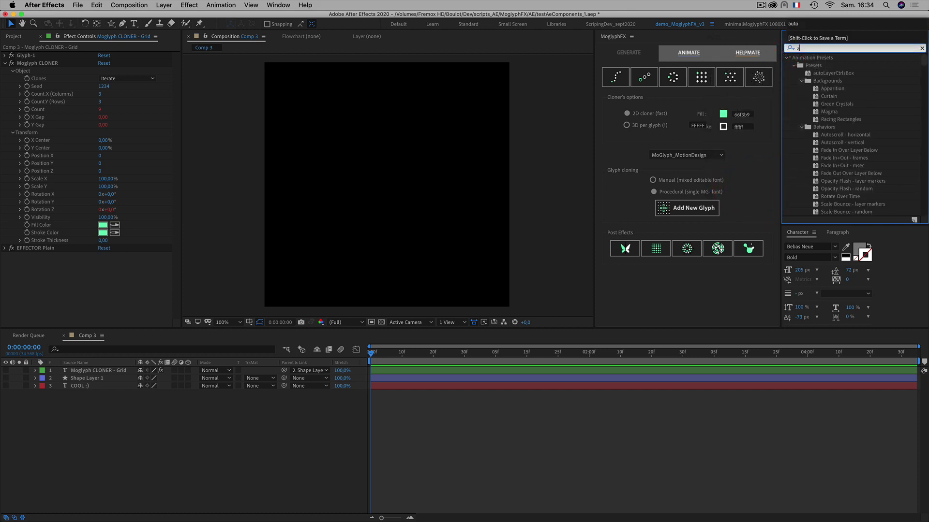
click(834, 74)
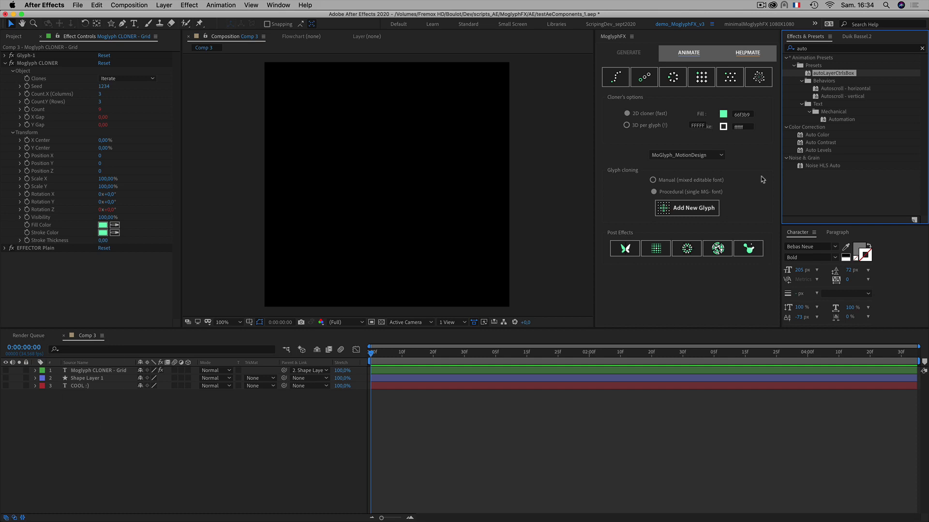
double_click(842, 76)
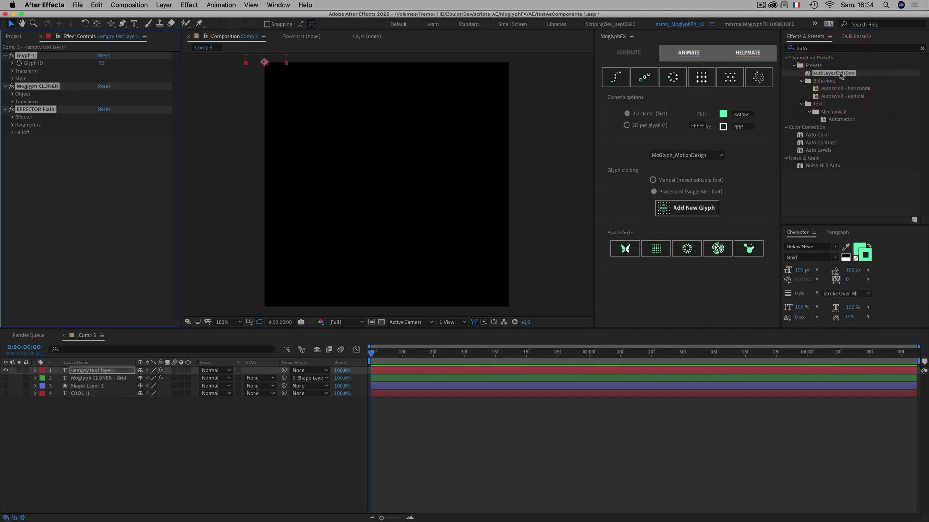
Deselect the new empty text layer and turn on the visibility of the COOL :) text layer.
scroll(290, 135, down, 1)
click(289, 136)
drag(289, 136, 345, 144)
scroll(378, 189, up, 1)
click(356, 189)
scroll(327, 157, down, 1)
key(period)
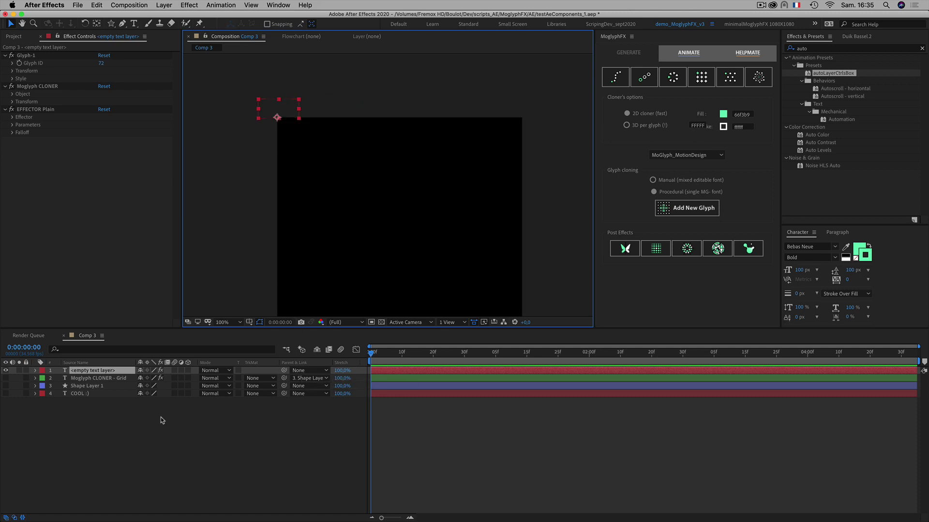
click(146, 424)
click(6, 393)
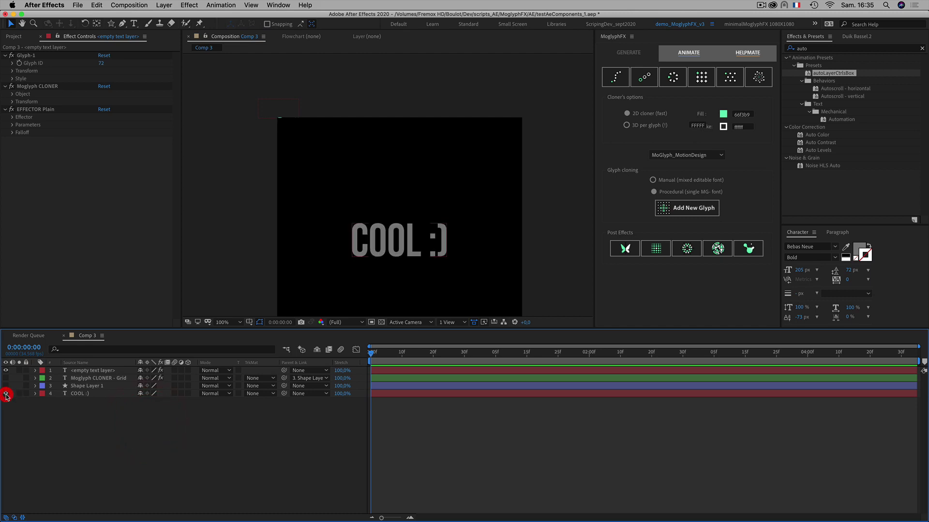
Replace the content of the COOL :) layer with "text", then deselect the layer.
drag(398, 236, 406, 171)
click(407, 170)
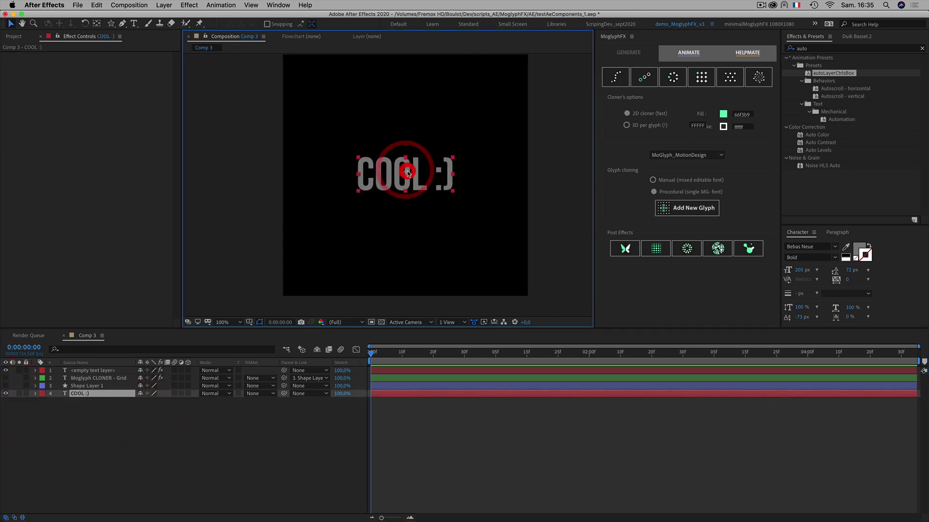
double_click(77, 394)
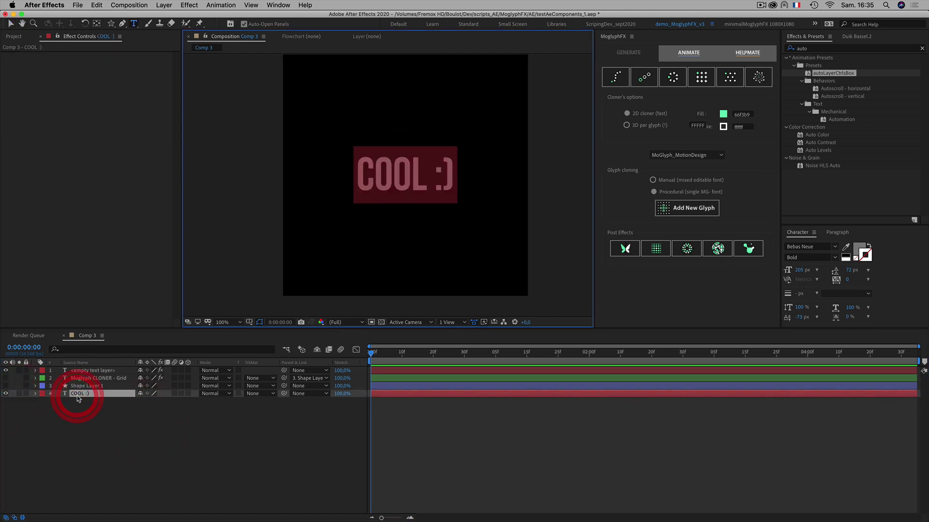
text(text)
click(10, 23)
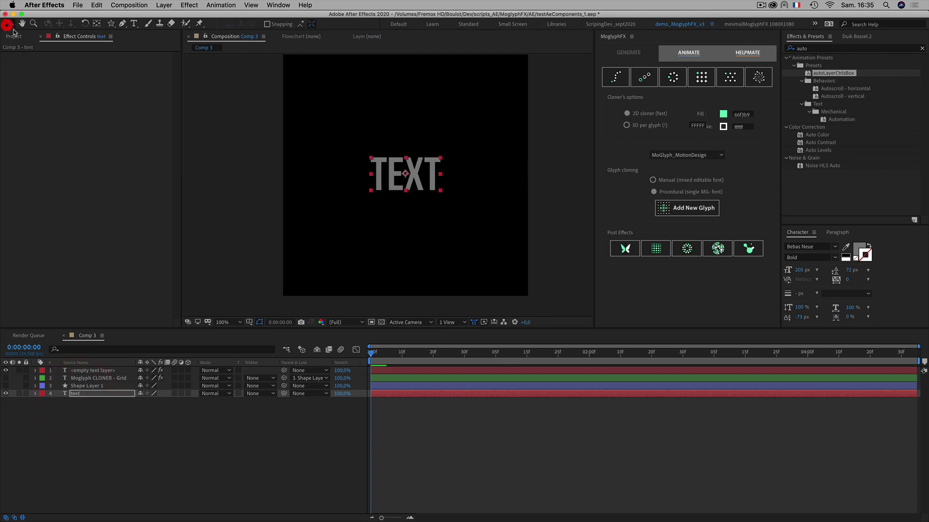
click(57, 468)
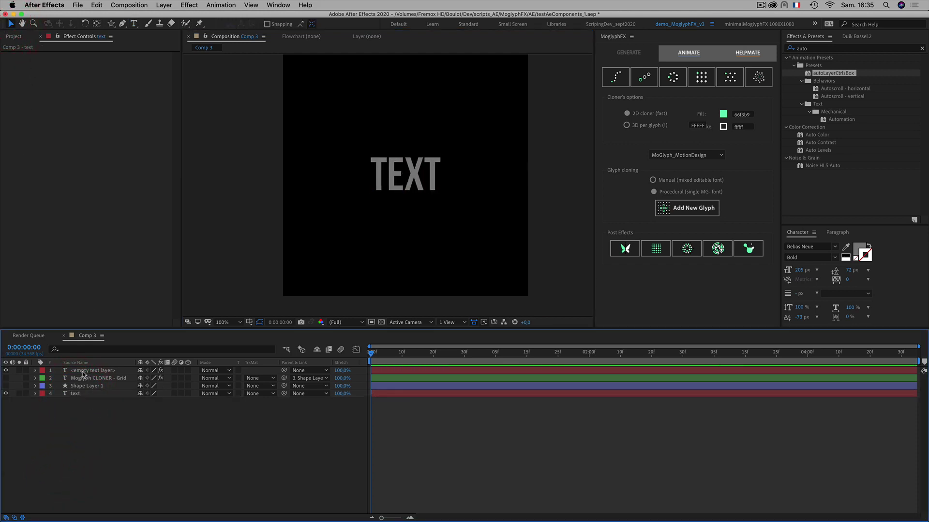
Rename the empty text layer created by the preset as autoCtrlsBox.
click(82, 373)
key(Return)
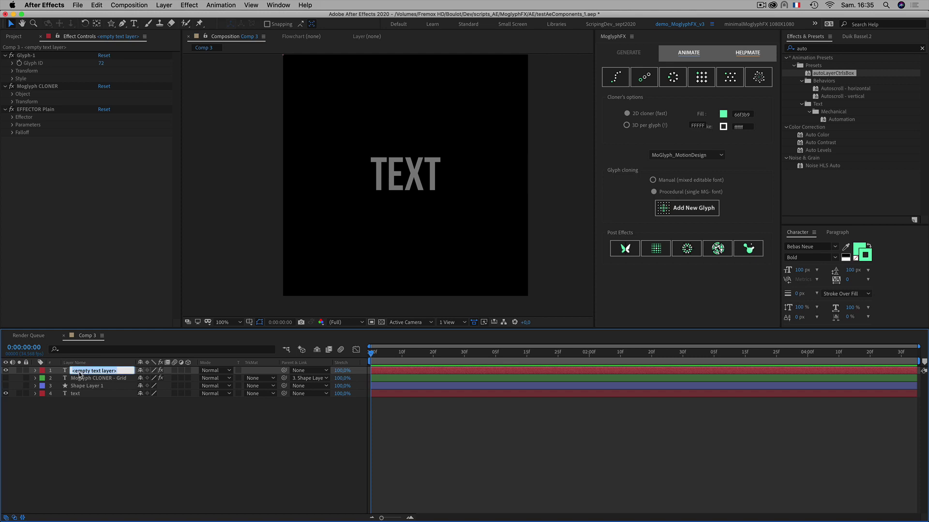
text(autoCtrlsBox)
click(116, 461)
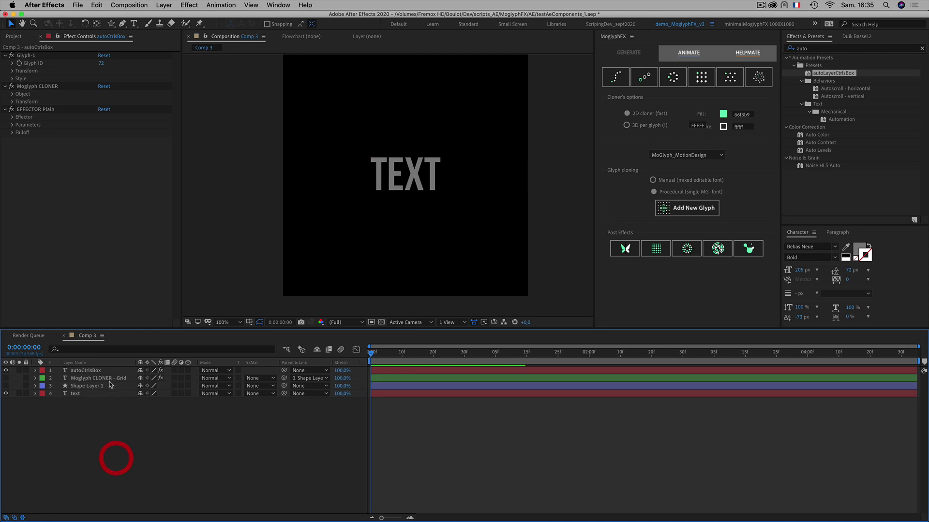
Parent the autoCtrlsBox layer to the text layer and deselect it.
click(86, 373)
key(Return)
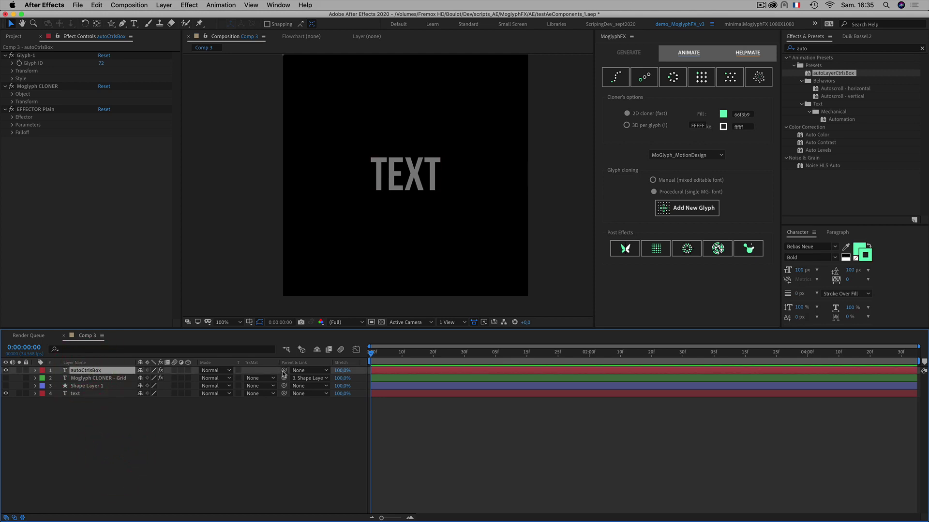
drag(284, 370, 82, 393)
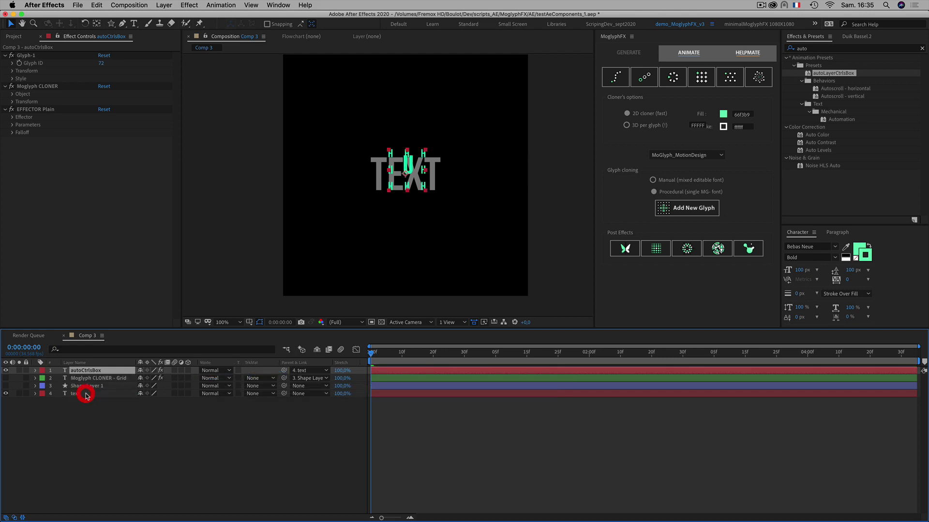
click(198, 440)
Set the font of the autoCtrlsBox layer to MoGlyph_MotionDesign so the preset's control glyphs replace the letters.
scroll(434, 174, up, 2)
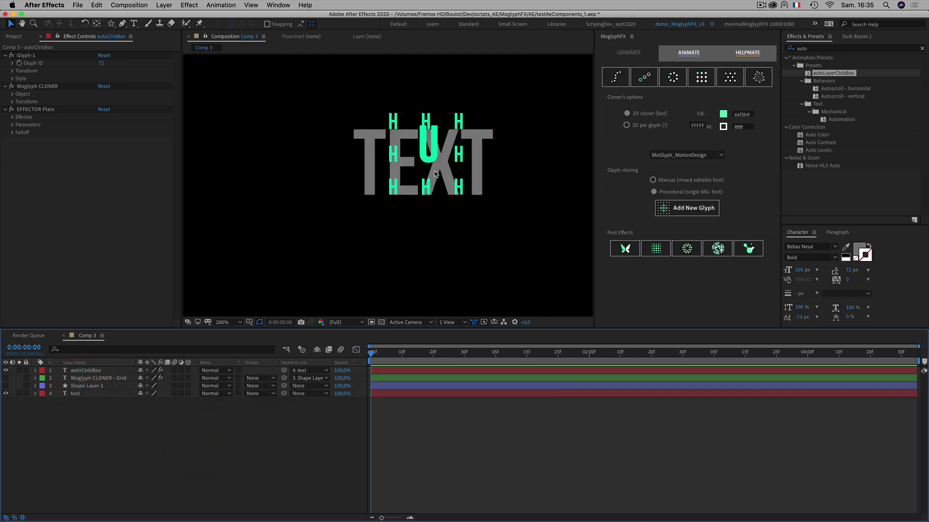
click(434, 136)
scroll(435, 135, up, 2)
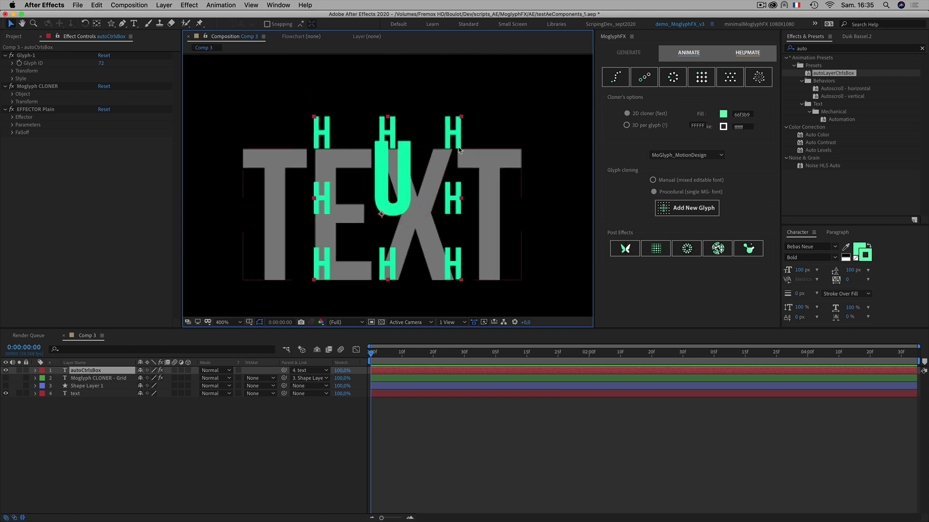
scroll(410, 140, down, 2)
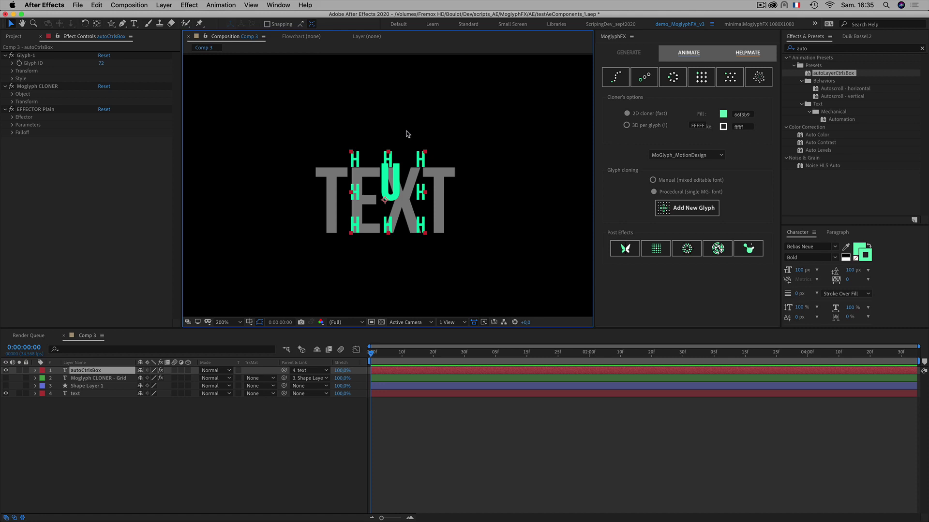
click(83, 414)
click(89, 371)
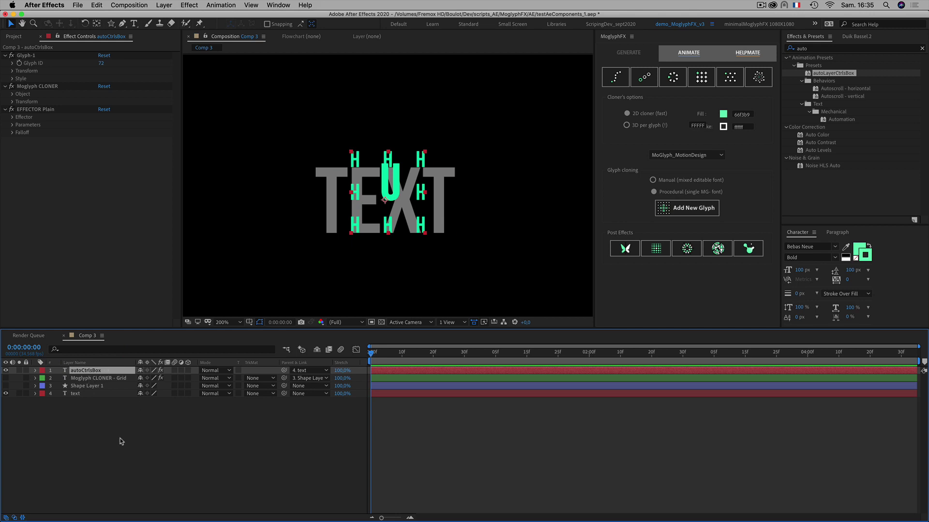
click(87, 442)
click(102, 372)
click(805, 246)
text(mo)
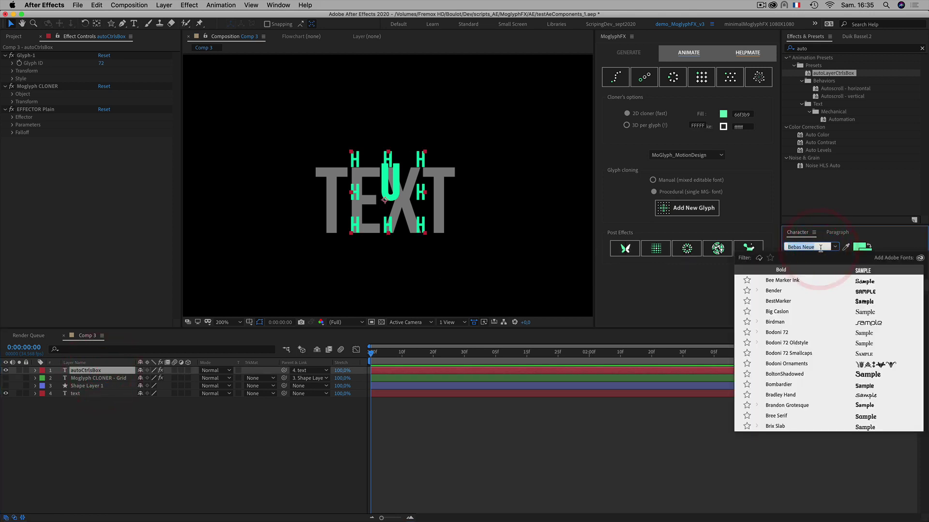
text(gly)
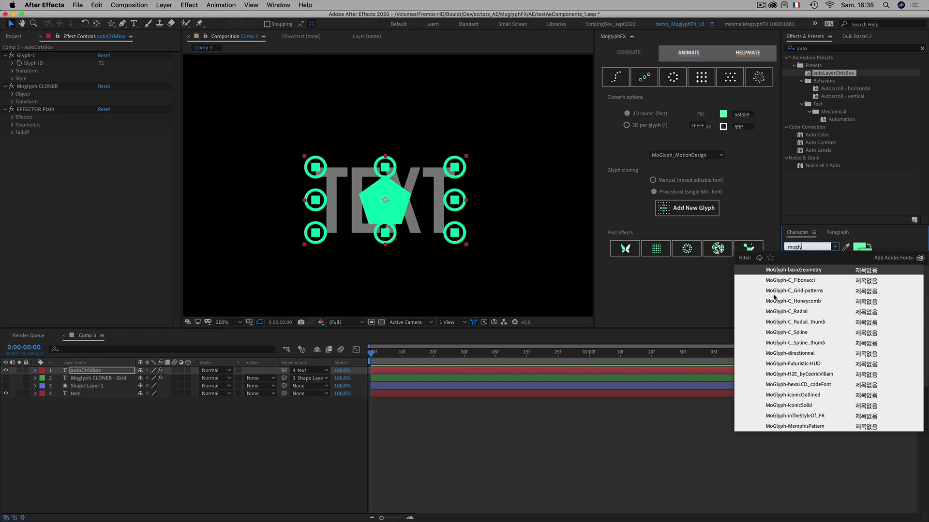
scroll(790, 343, down, 3)
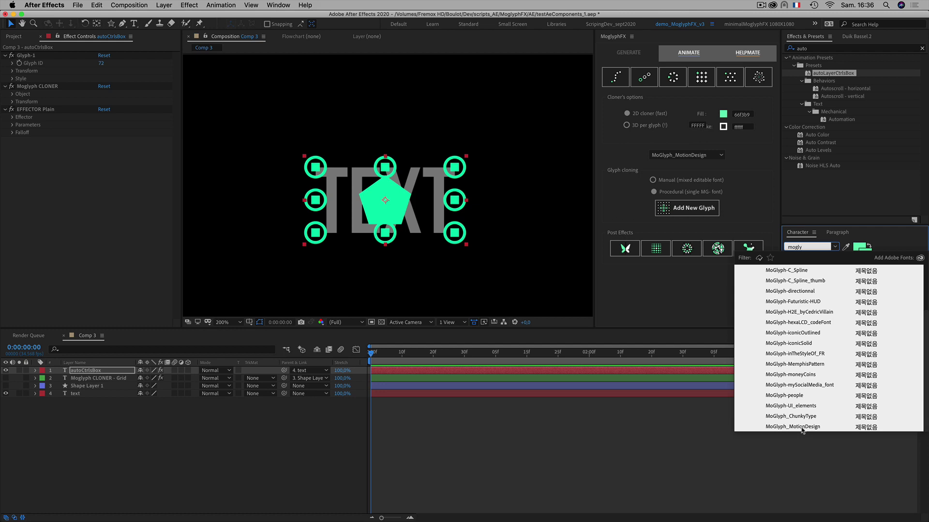
click(801, 429)
click(513, 455)
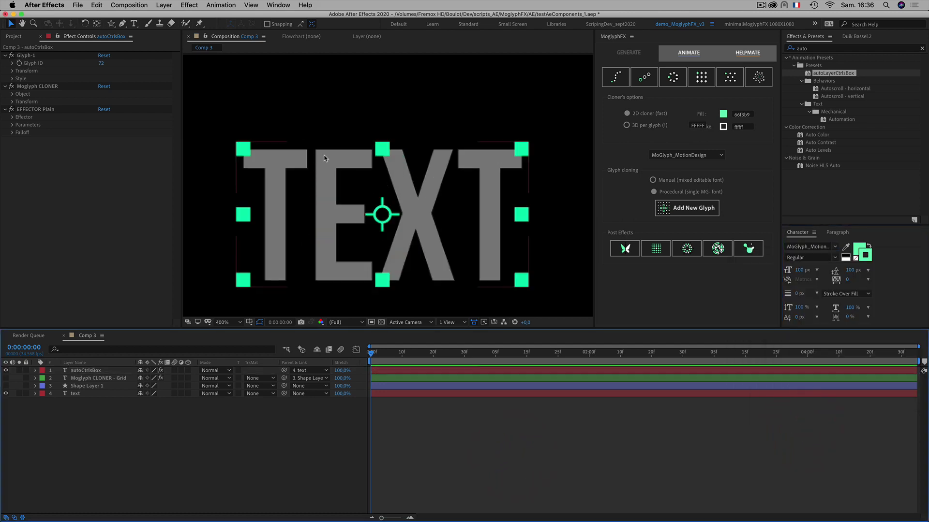
Rotate the text layer slightly with the Rotation tool to test the attached control box, then return to the Selection tool.
key(space)
drag(354, 172, 356, 143)
scroll(357, 144, down, 1)
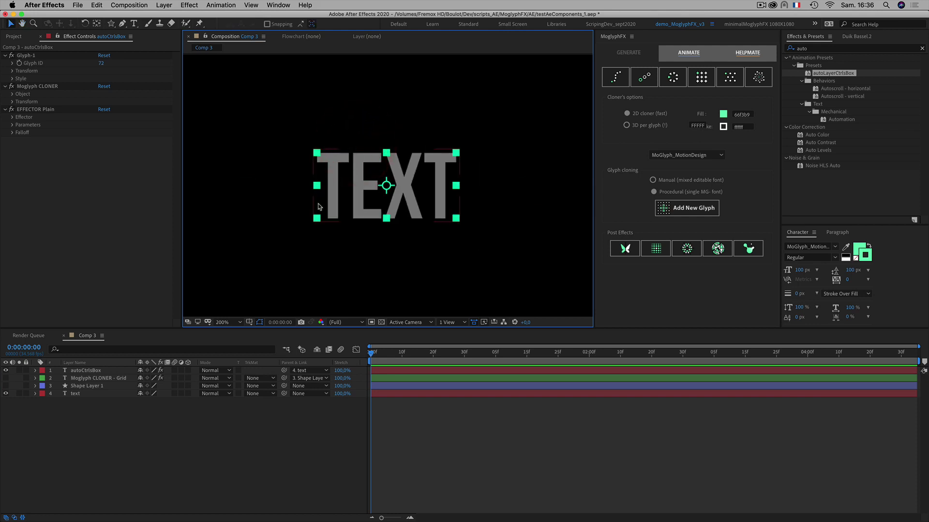
click(73, 394)
key(w)
drag(362, 219, 365, 223)
click(278, 436)
key(v)
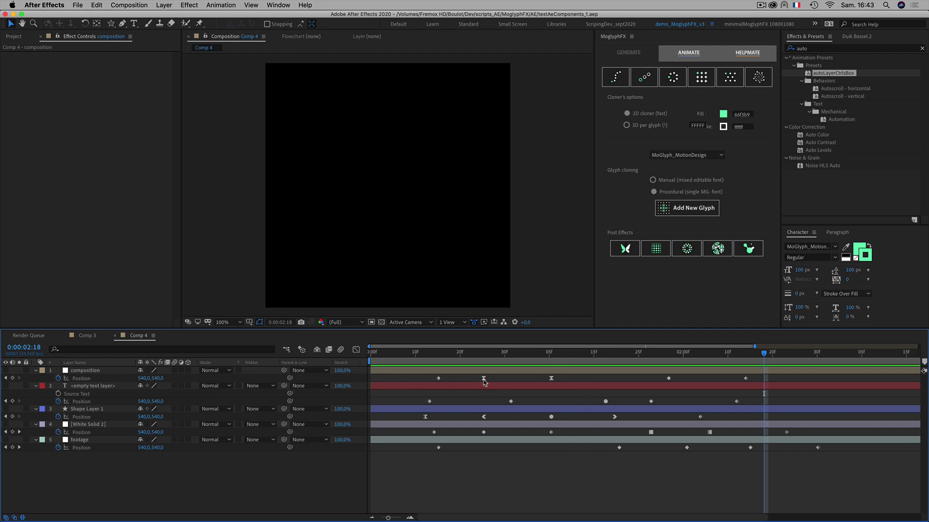
Examine the composition, text, shape, solid and footage layers and their Position keyframes in the Comp 4 timeline.
mouse_move(484, 381)
click(387, 372)
click(388, 387)
click(387, 408)
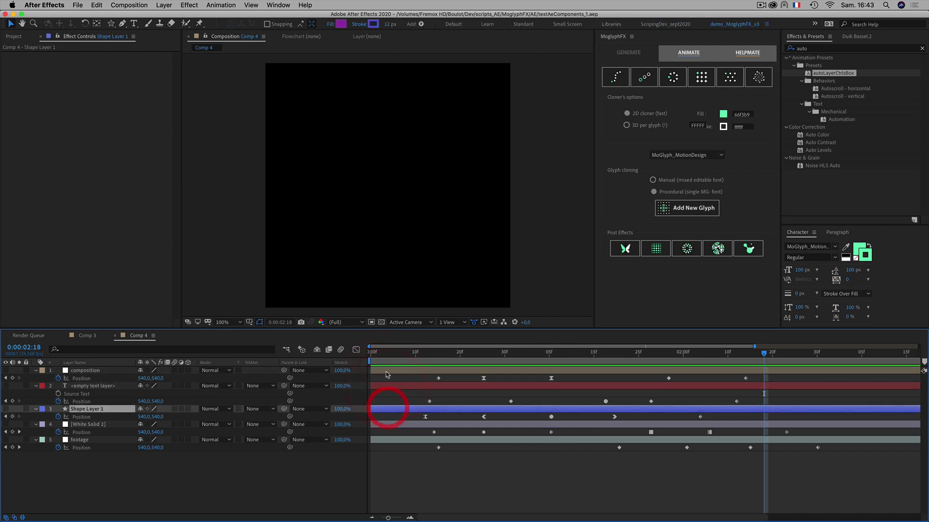
click(387, 371)
click(388, 426)
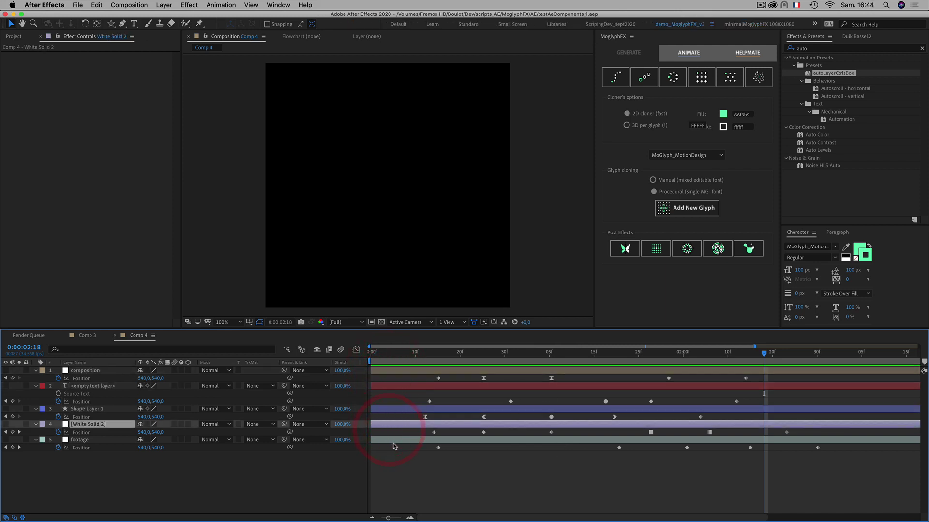
click(398, 411)
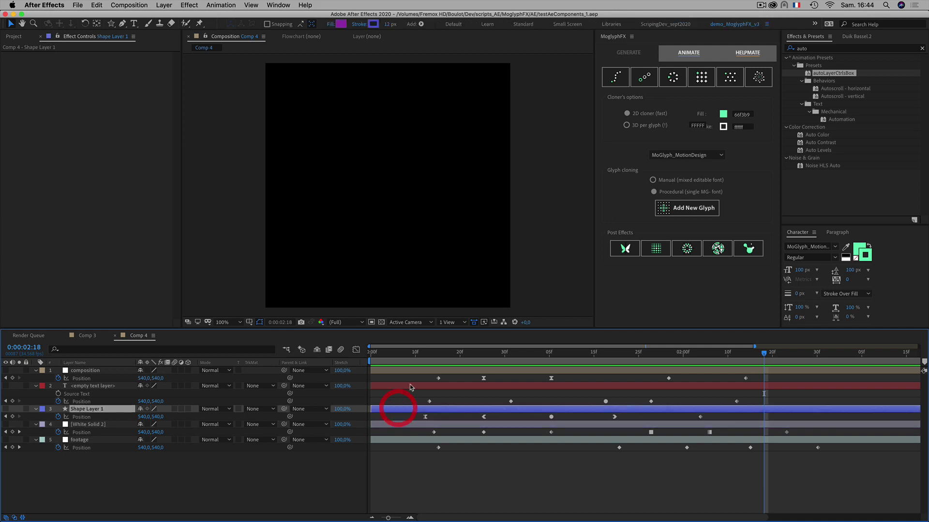
click(403, 385)
click(422, 463)
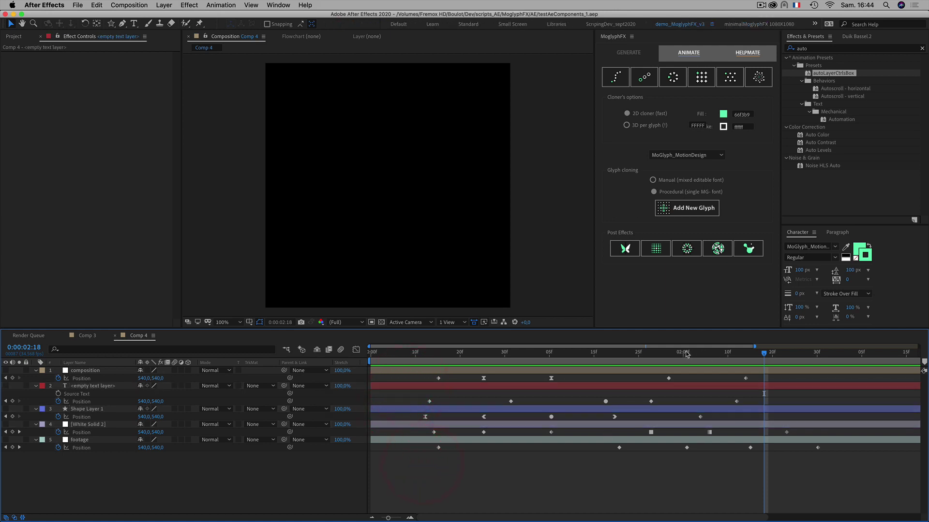
Move the current time to 0:00:01:33 and check the eased Position keyframe of Shape Layer 1 before it.
drag(712, 353, 677, 353)
click(614, 418)
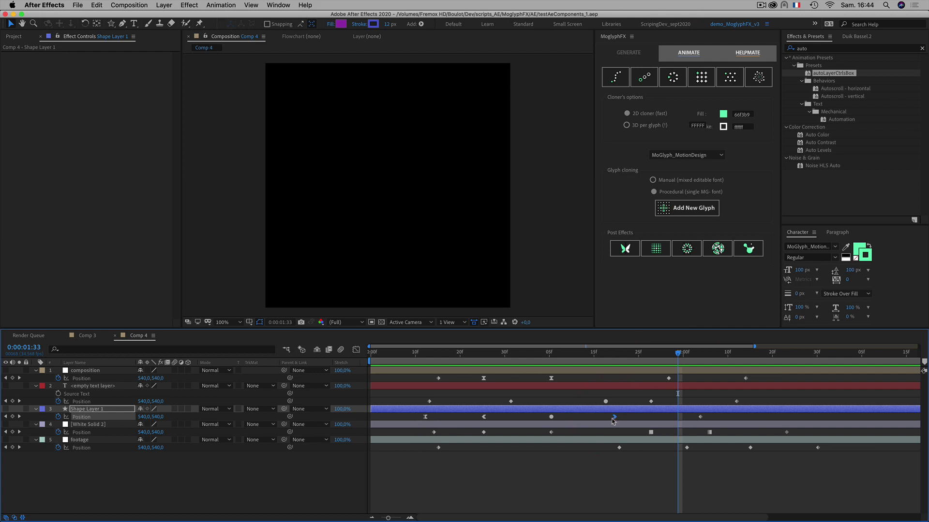
click(576, 475)
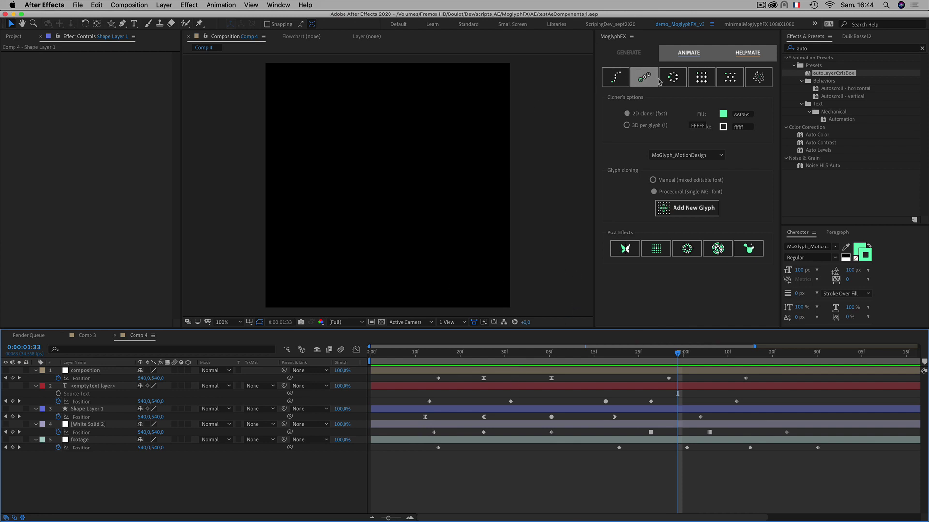
Choose MoGlyph-basicGeometry as the glyph font and create a 2D grid cloner in Comp 4.
click(715, 157)
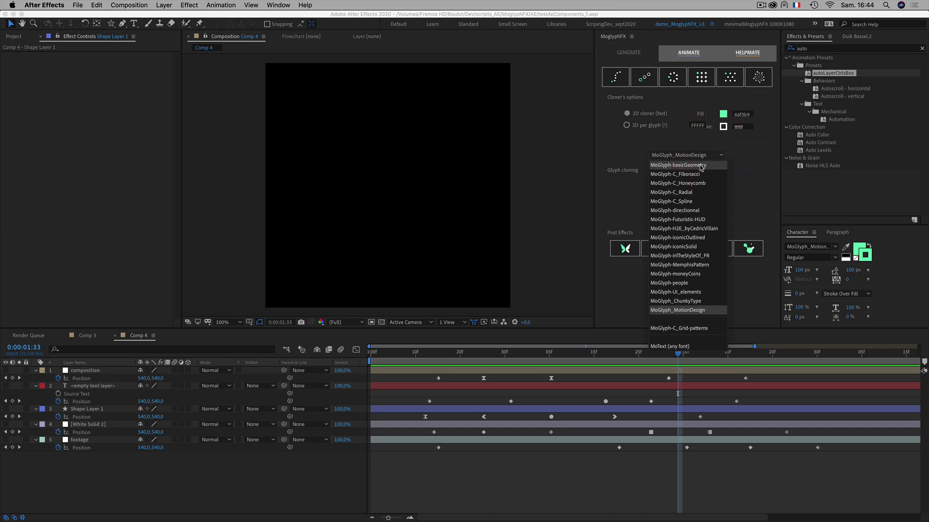
click(621, 151)
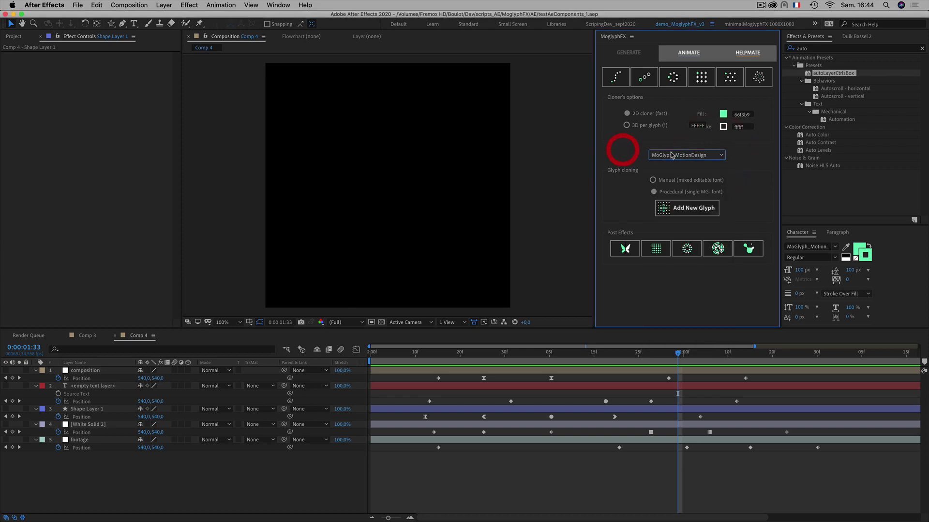
click(674, 155)
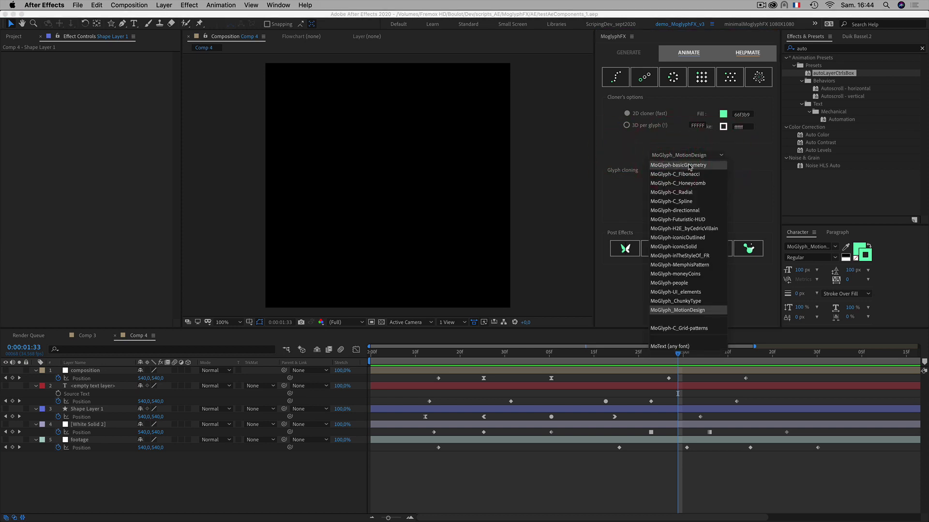
click(690, 166)
click(692, 85)
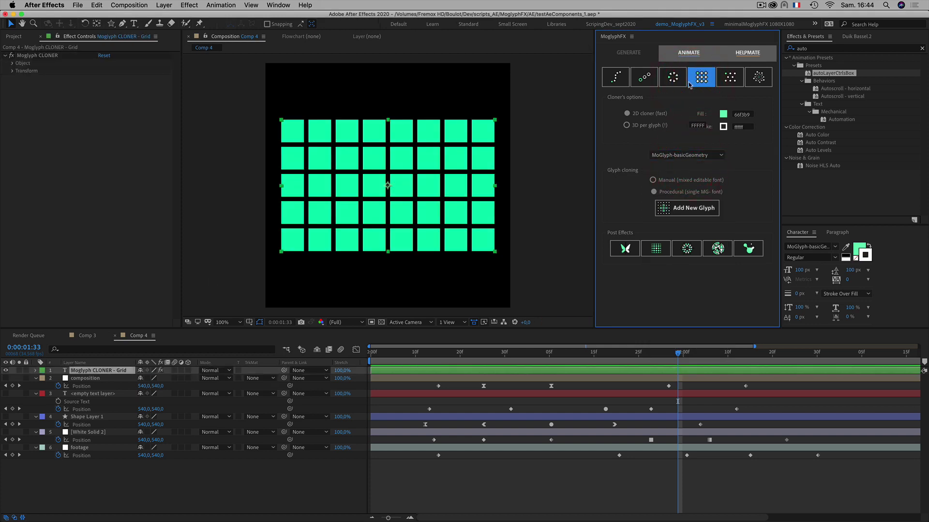
Set the grid cloner's Count X (Columns) to 1 and Count Y (Rows) to 7.
click(37, 57)
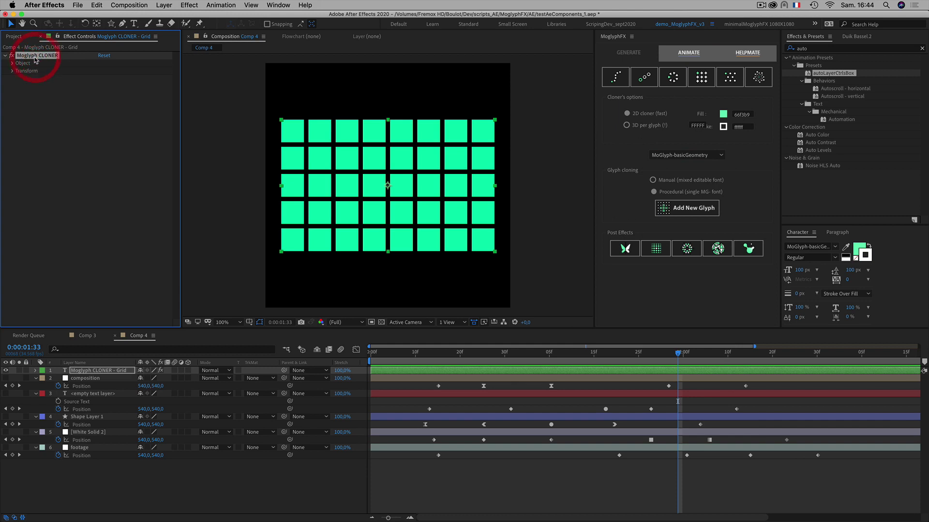
click(12, 64)
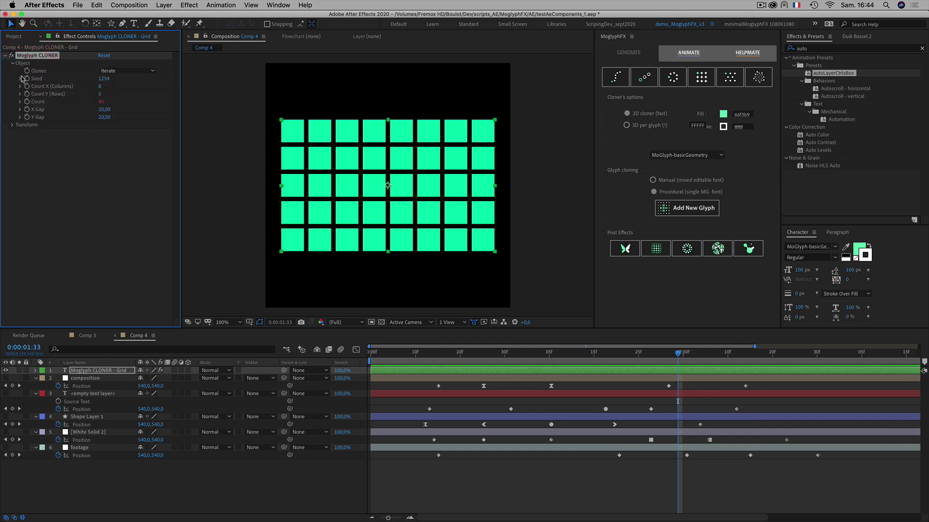
click(12, 64)
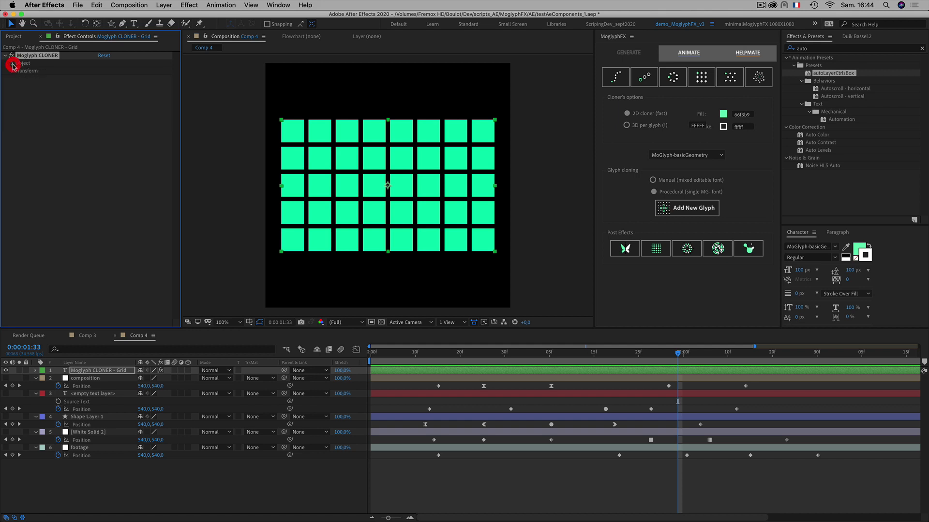
click(12, 64)
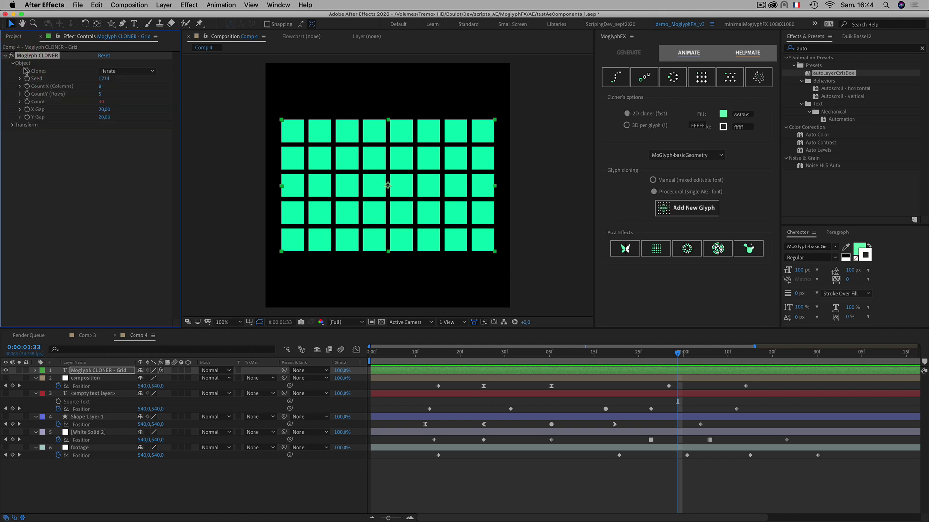
click(44, 89)
click(100, 87)
text(1)
click(124, 153)
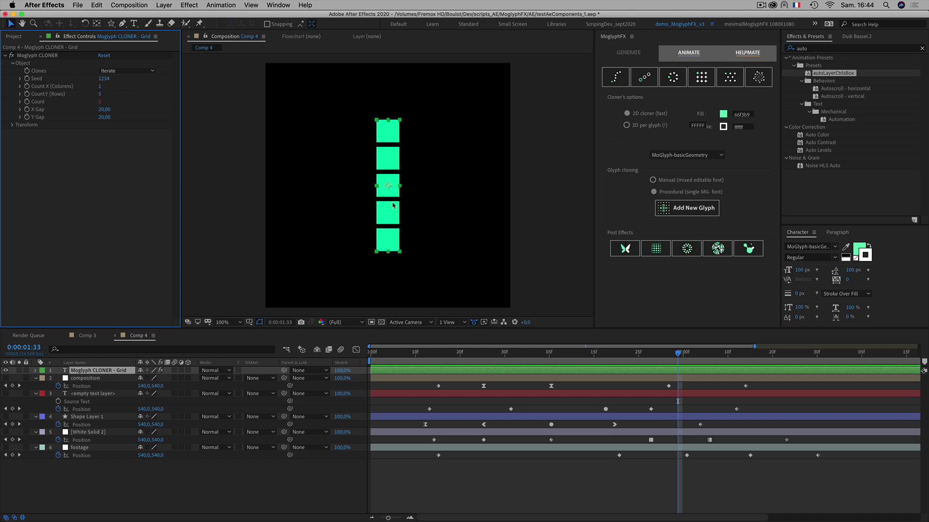
click(100, 95)
text(7)
click(108, 193)
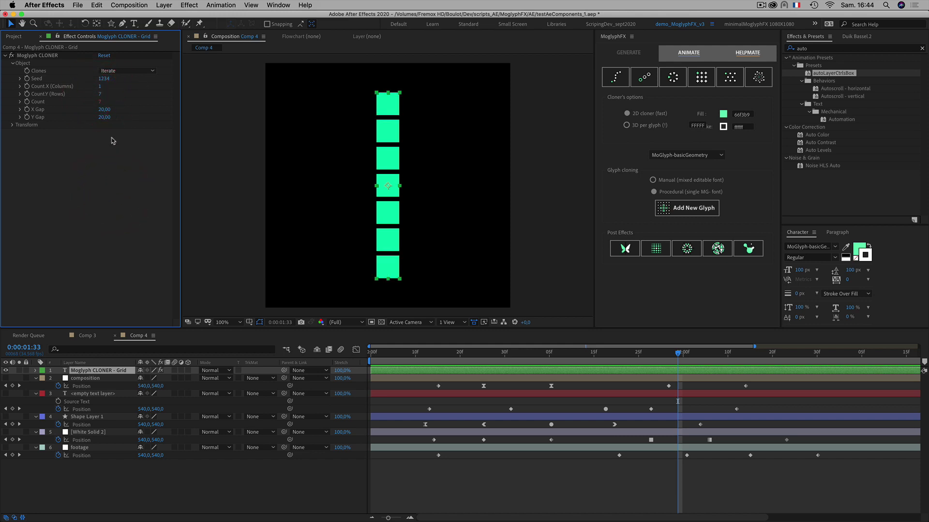
Stretch the clones into wide, thin bars with Scale X at 1000% and Scale Y at 48% in the cloner's Transform settings.
click(12, 126)
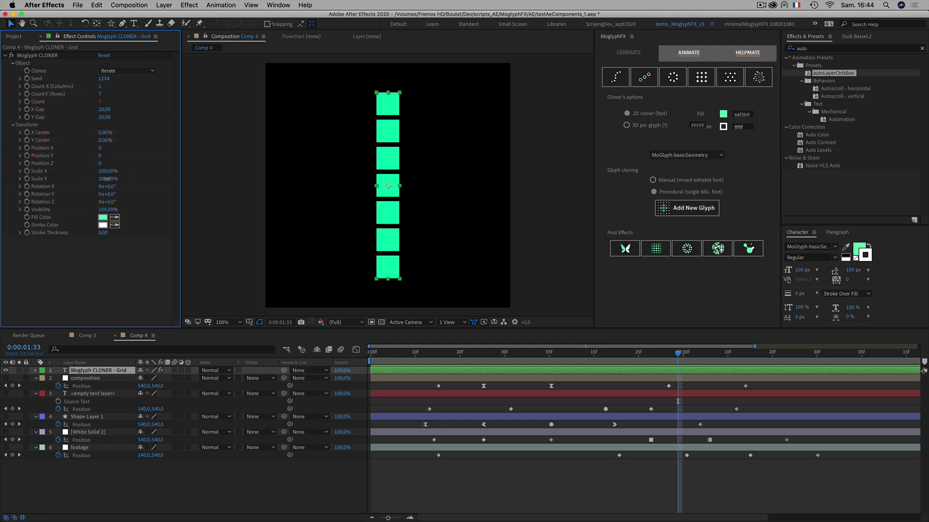
mouse_move(106, 179)
mouse_down()
mouse_move(84, 179)
mouse_move(571, 183)
mouse_up()
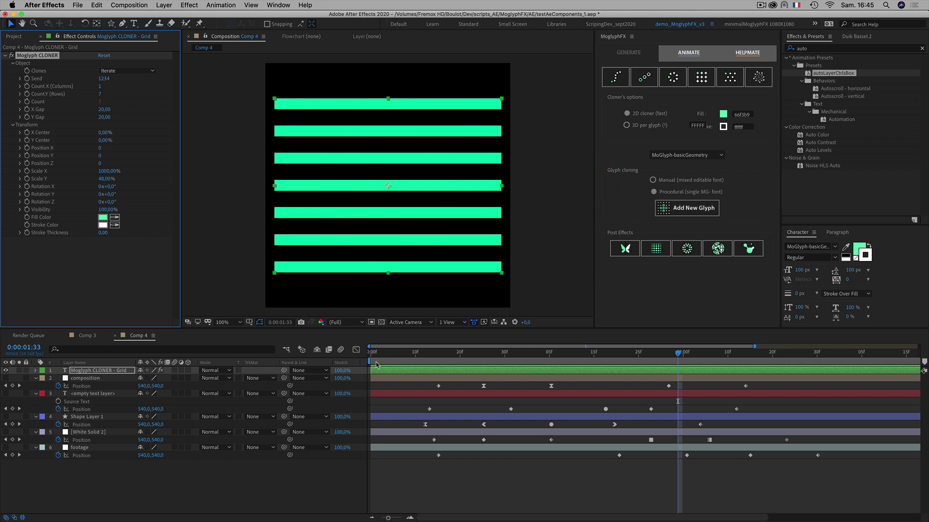
click(377, 379)
click(379, 393)
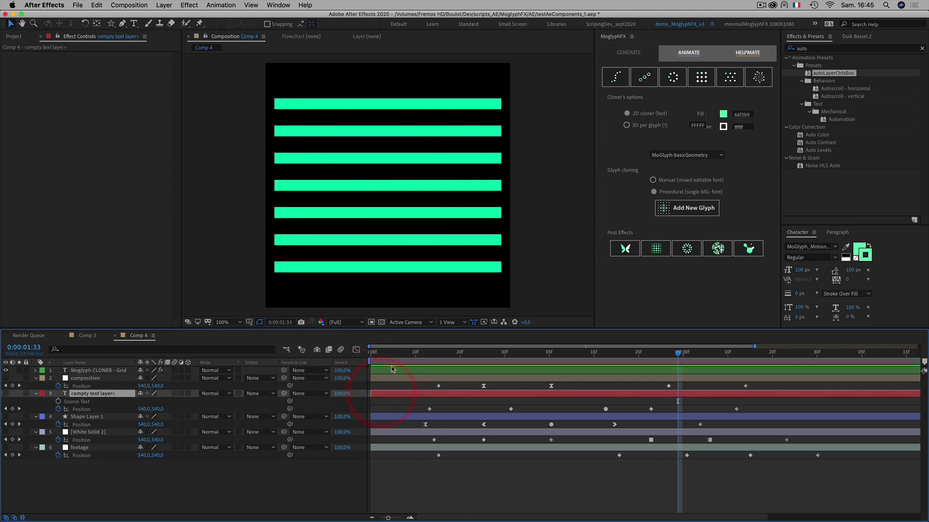
click(406, 474)
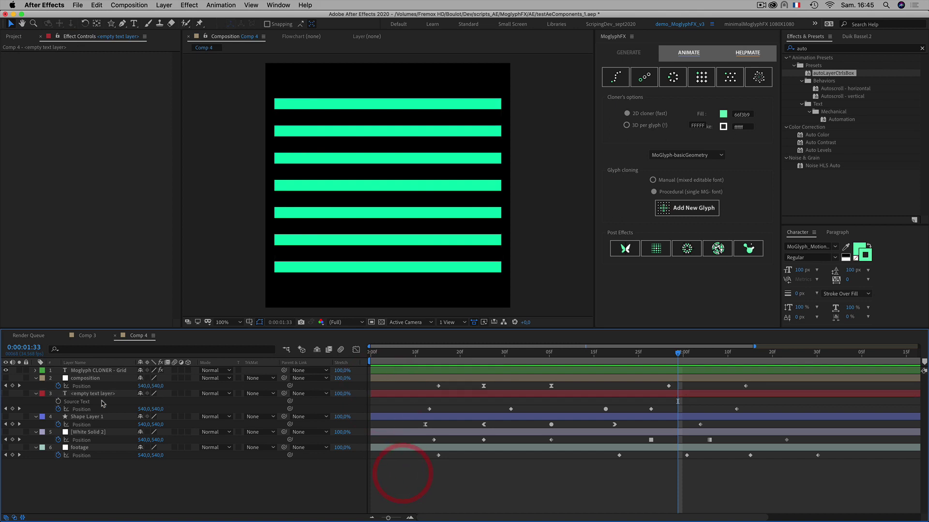
click(77, 371)
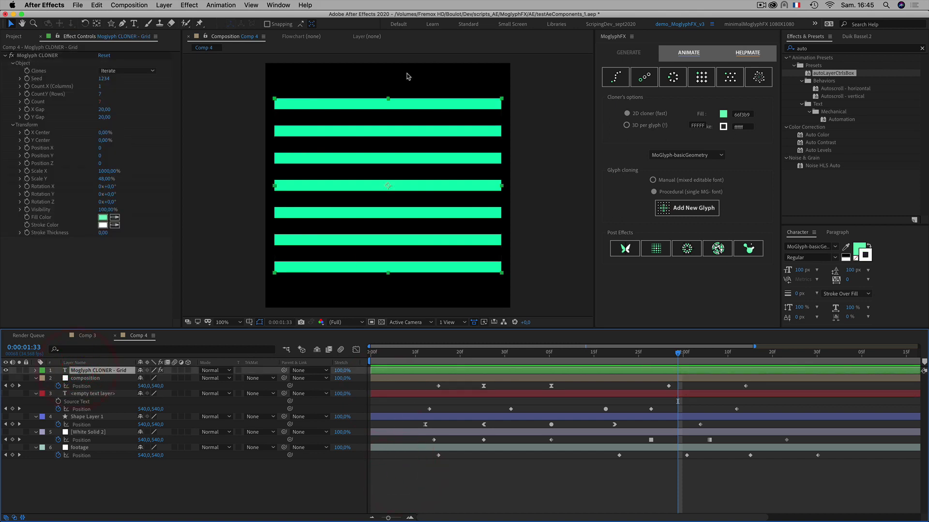
click(238, 100)
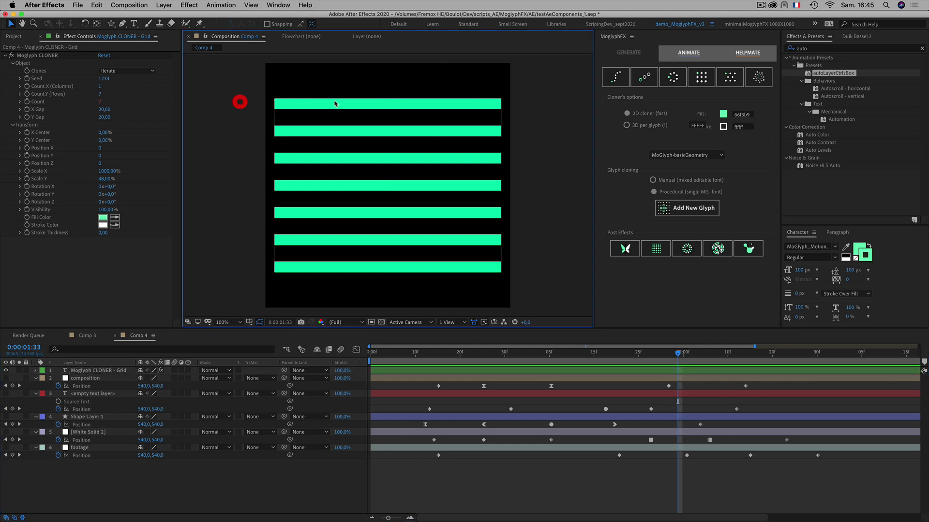
click(331, 98)
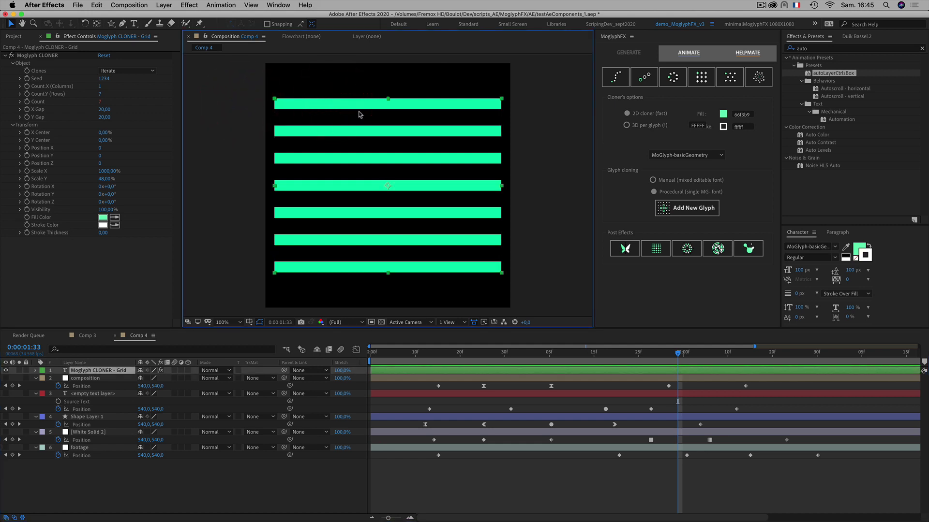
click(85, 477)
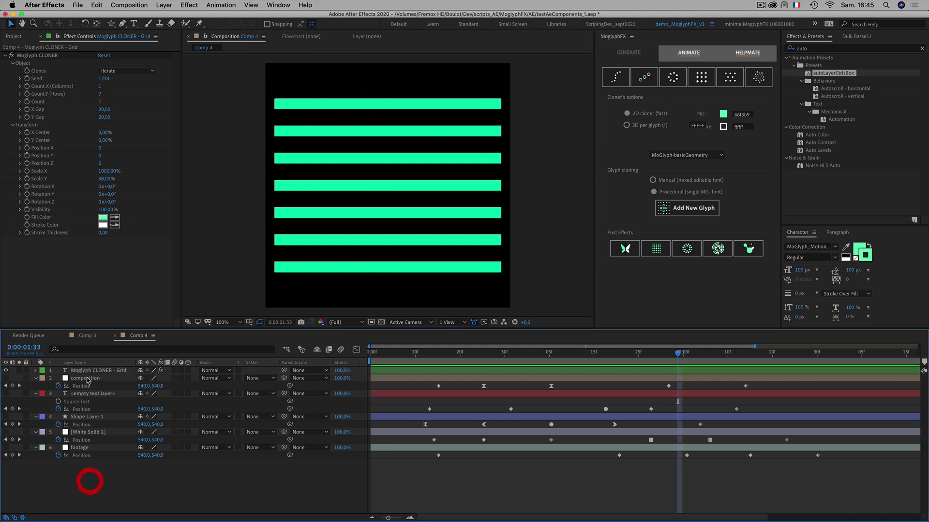
Add a MoglyphFX Random effector to the grid cloner layer and scrub the current time to 0:00:00:06.
click(83, 371)
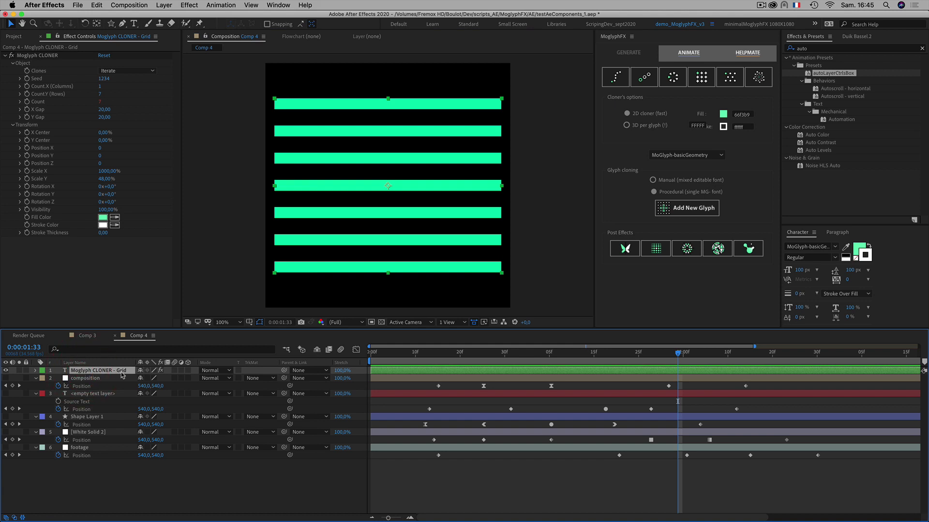
click(675, 53)
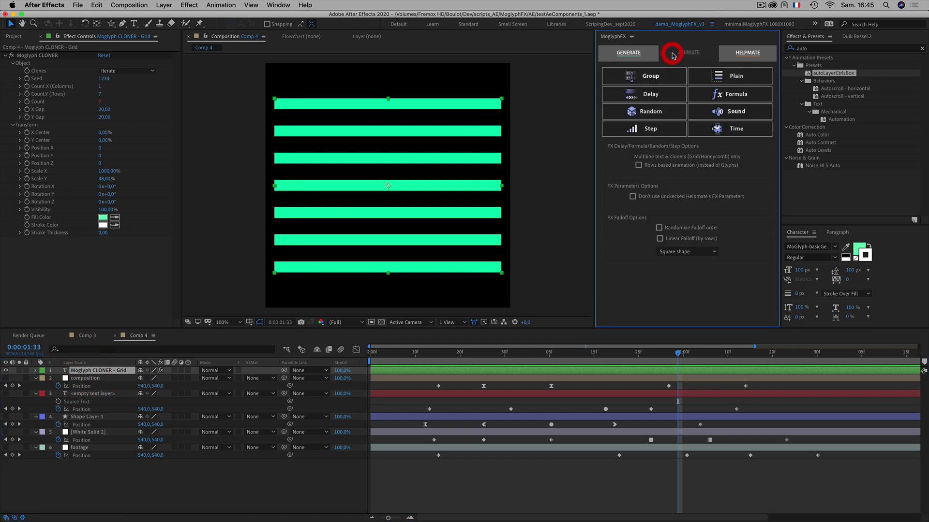
click(666, 115)
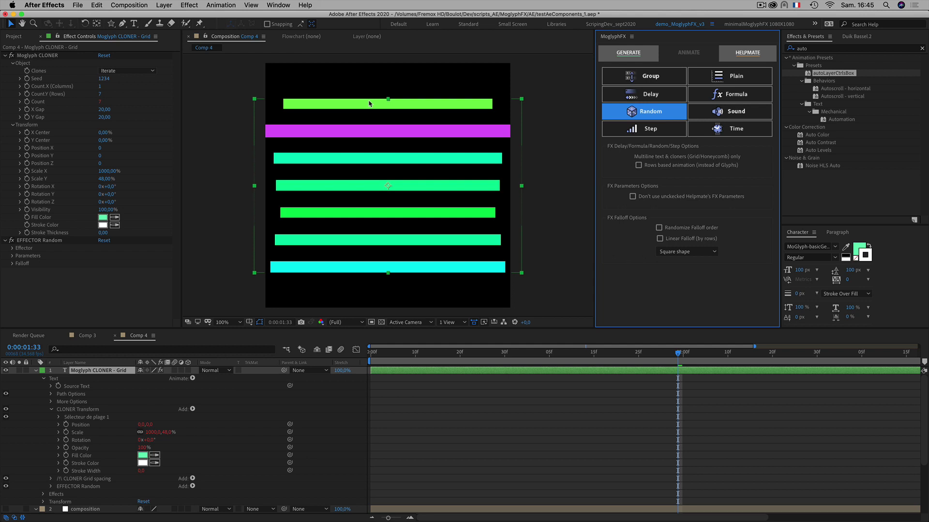
mouse_move(384, 357)
mouse_down()
mouse_move(586, 354)
mouse_move(399, 366)
mouse_up()
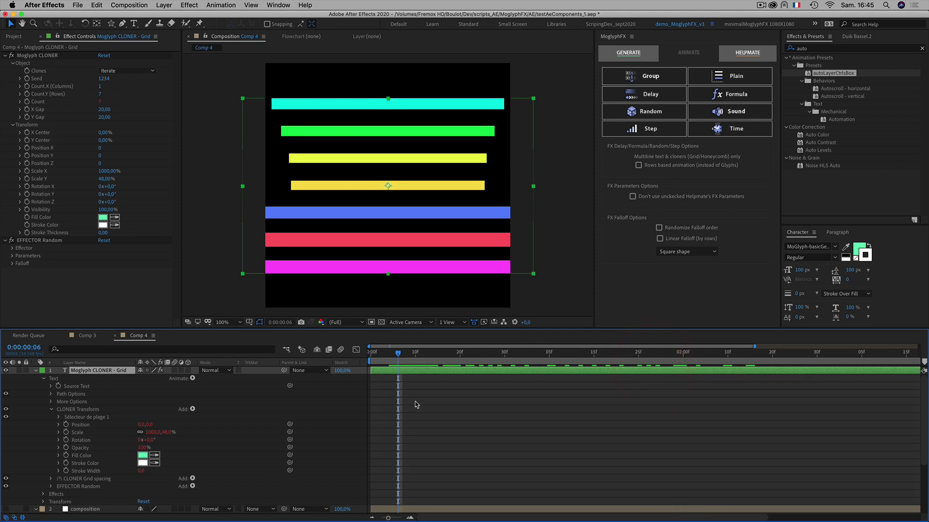
Check each of the five keyframed layers below the cloner in the timeline, from composition down to footage.
scroll(442, 402, down, 5)
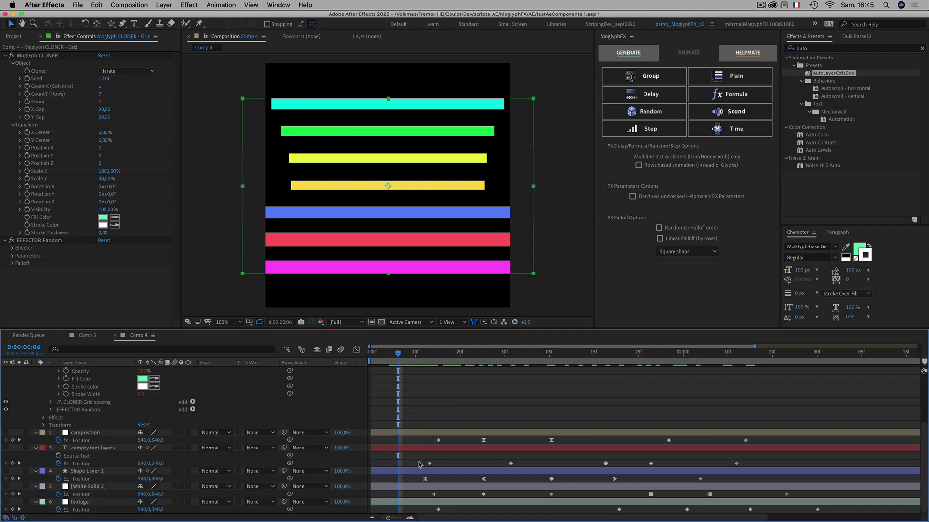
click(410, 432)
click(412, 448)
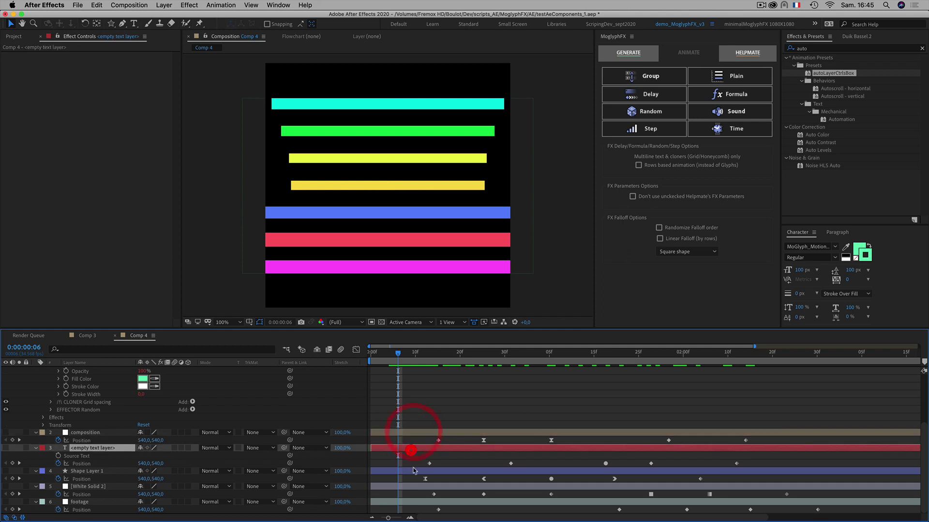
click(413, 471)
click(413, 486)
click(416, 503)
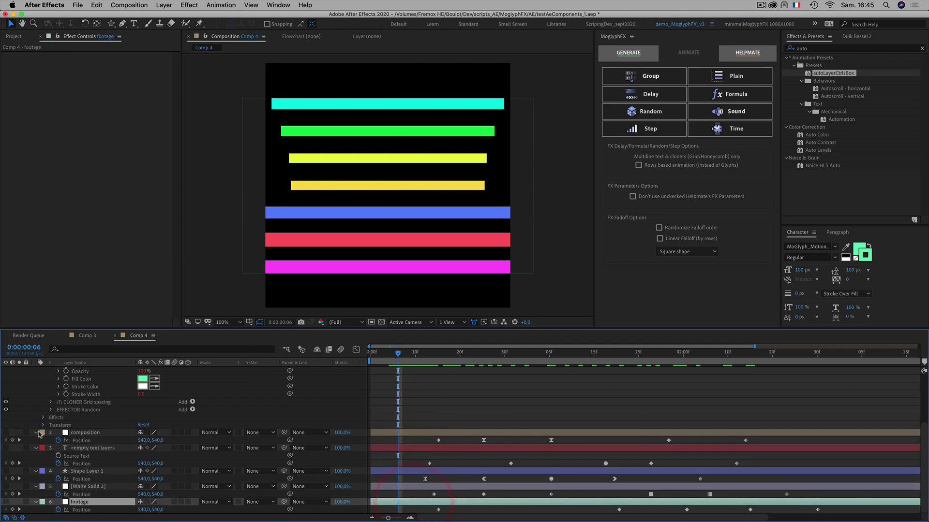
Collapse the grid cloner layer's properties in the timeline and reselect the layer.
scroll(424, 405, up, 4)
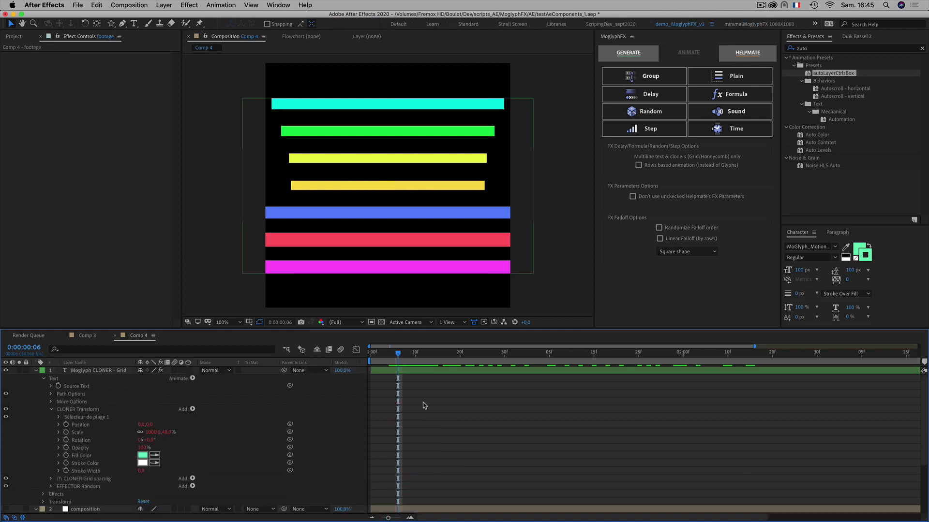
drag(22, 390, 21, 374)
click(37, 371)
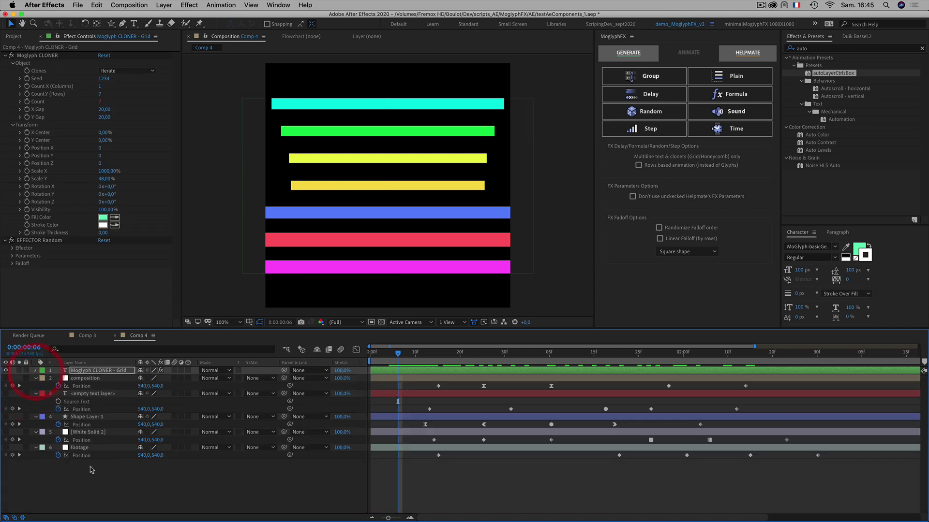
click(88, 467)
click(83, 371)
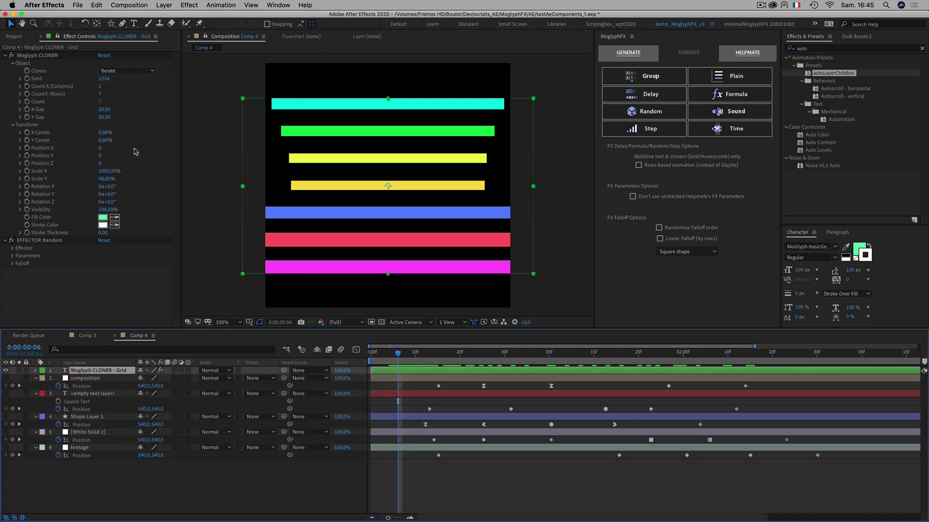
Set the cloner's Fill Color to a neutral gray with 0% saturation and 50% brightness.
click(29, 55)
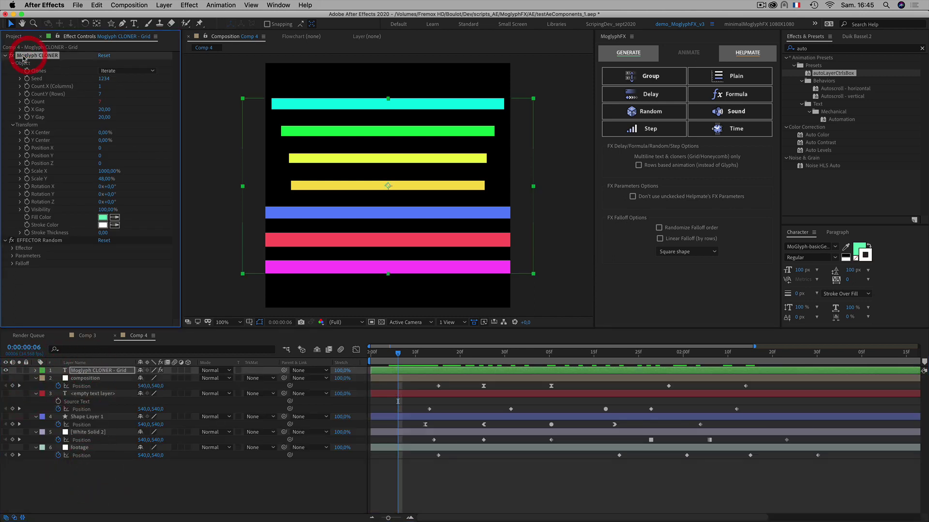
click(12, 126)
click(12, 125)
click(103, 218)
drag(280, 331, 256, 334)
click(410, 337)
text(50)
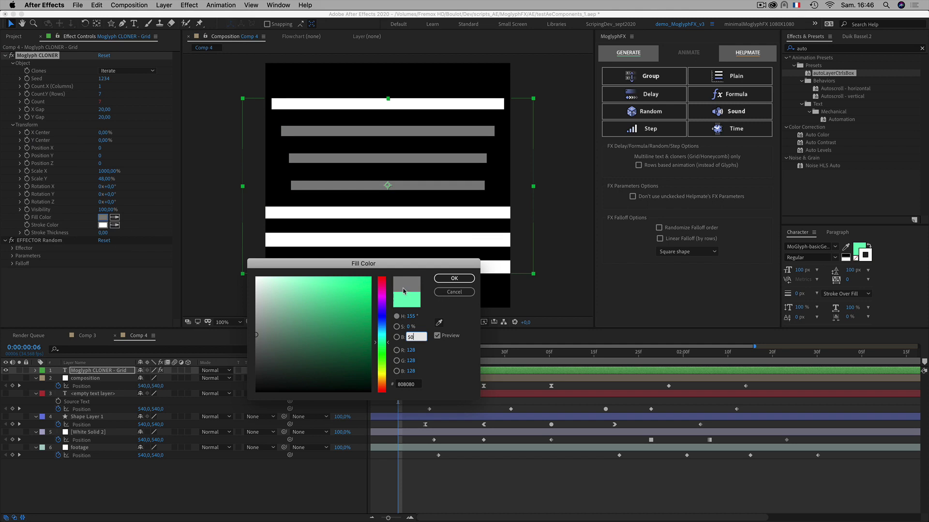
click(448, 279)
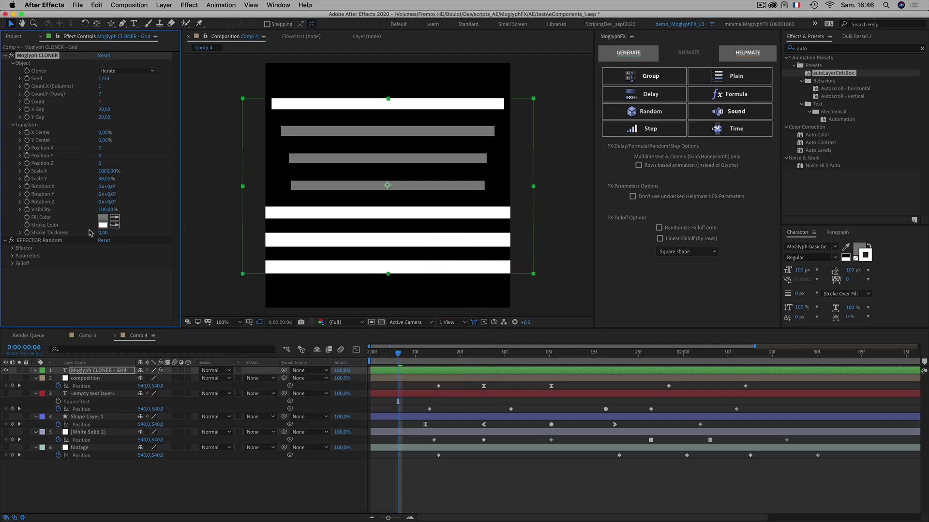
Match the cloner's Stroke Color to its gray Fill Color with the eyedropper, inspect the bars' edges and preview the animation.
click(42, 227)
click(114, 225)
click(103, 219)
key(period)
key(period)
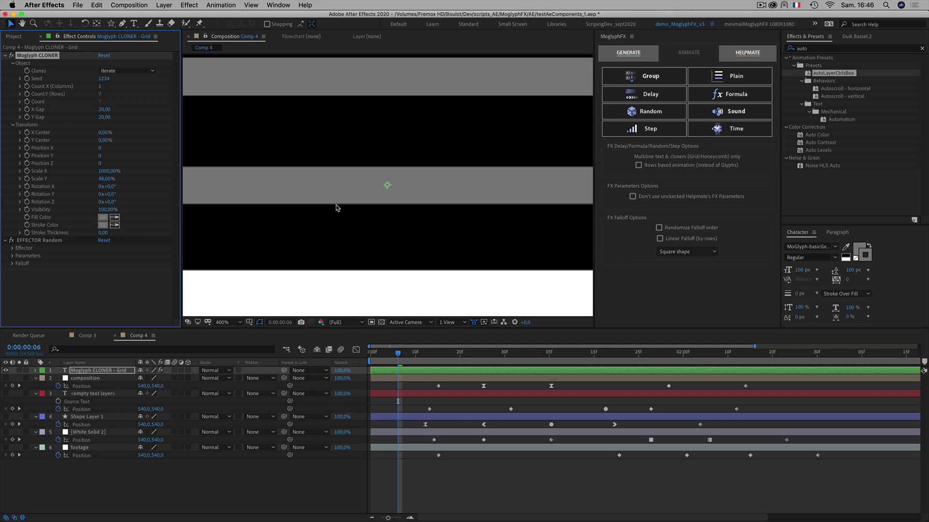
key(comma)
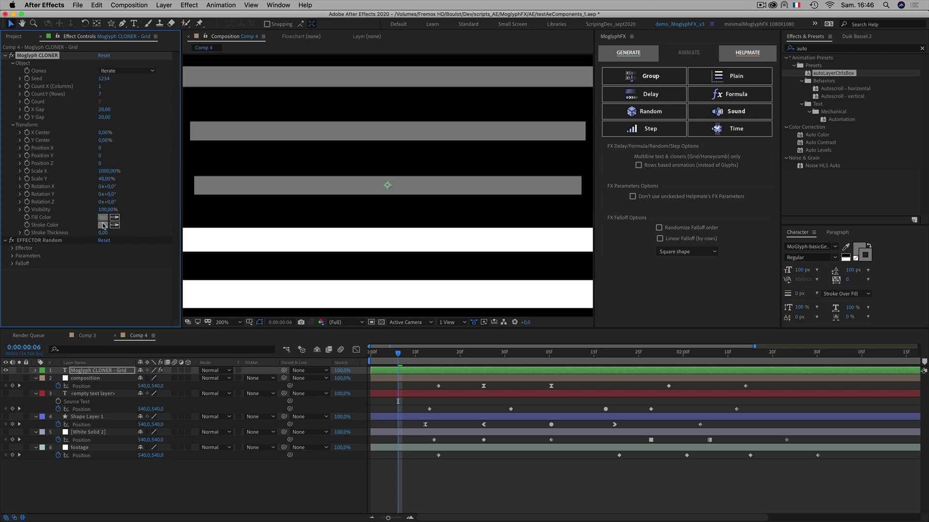
key(comma)
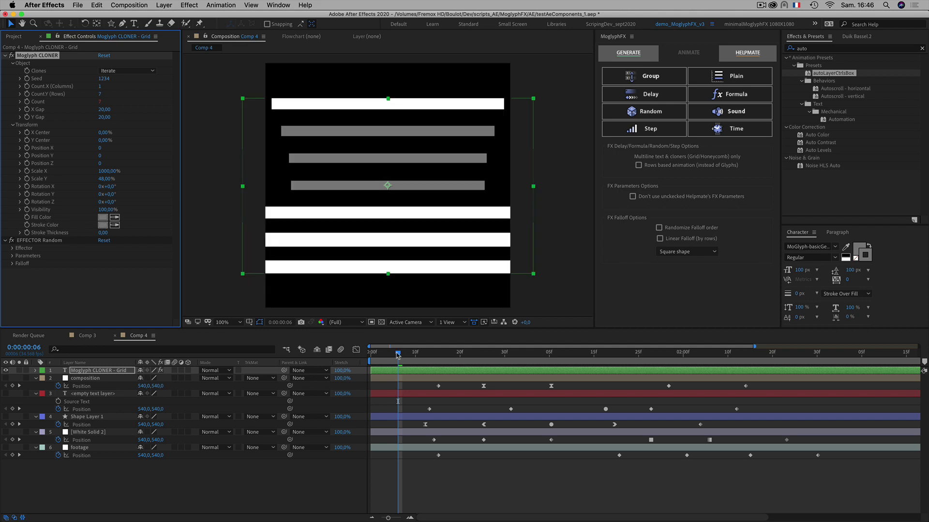
key(space)
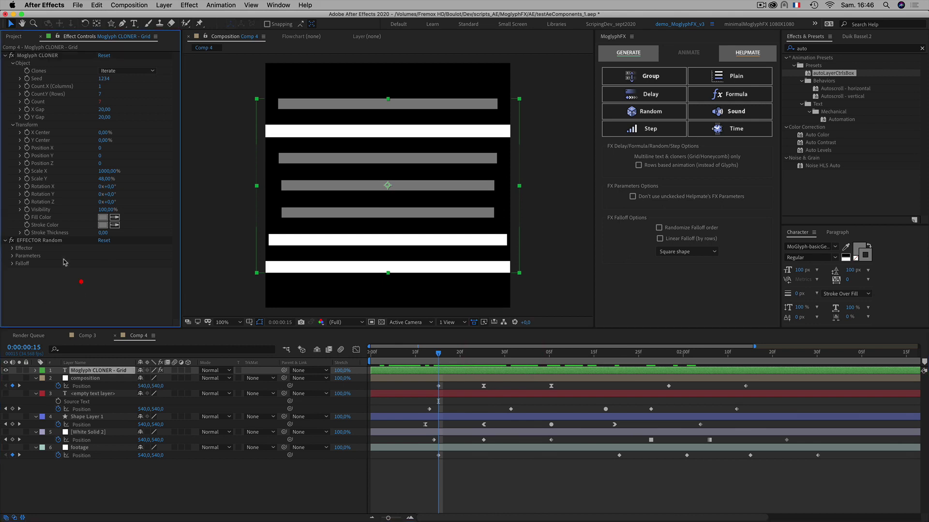
Switch the cloner's Random effector to the Random mode in place of Wiggle.
click(81, 281)
click(24, 241)
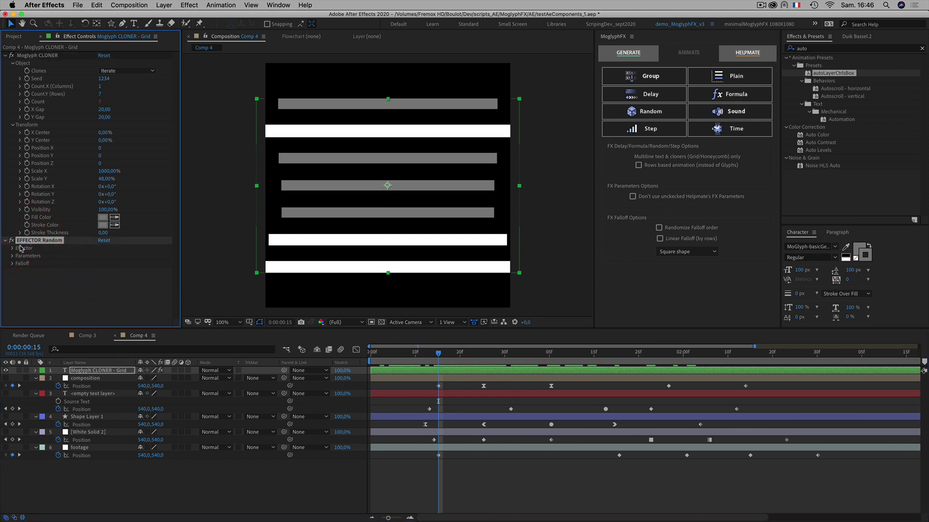
click(12, 248)
click(13, 248)
click(12, 248)
scroll(14, 261, down, 1)
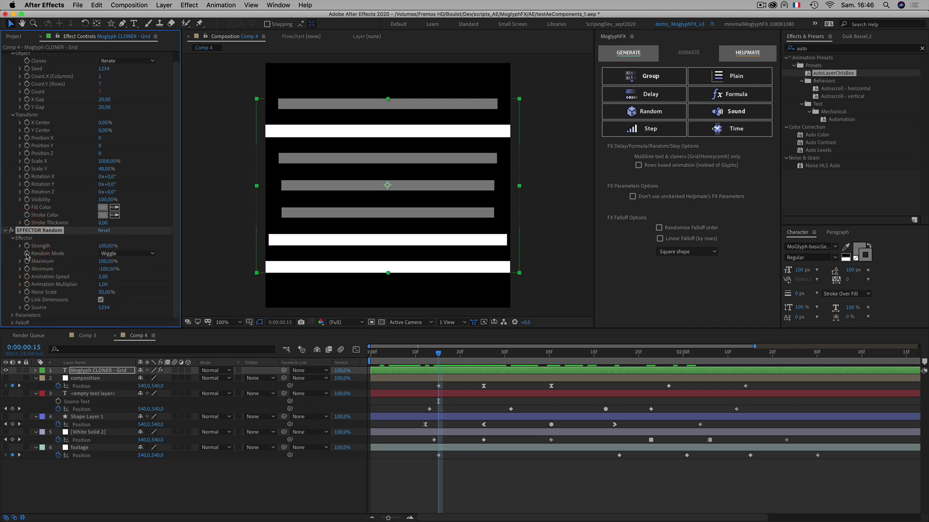
click(41, 256)
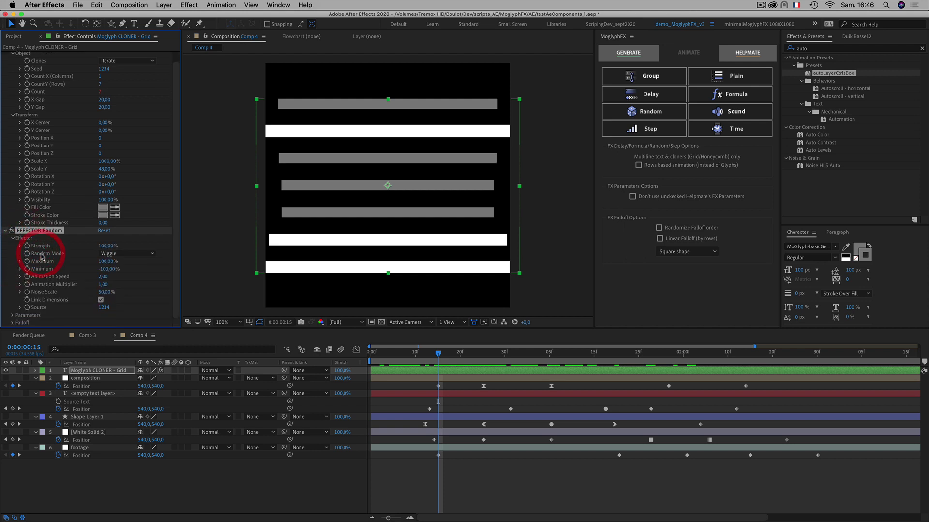
click(134, 256)
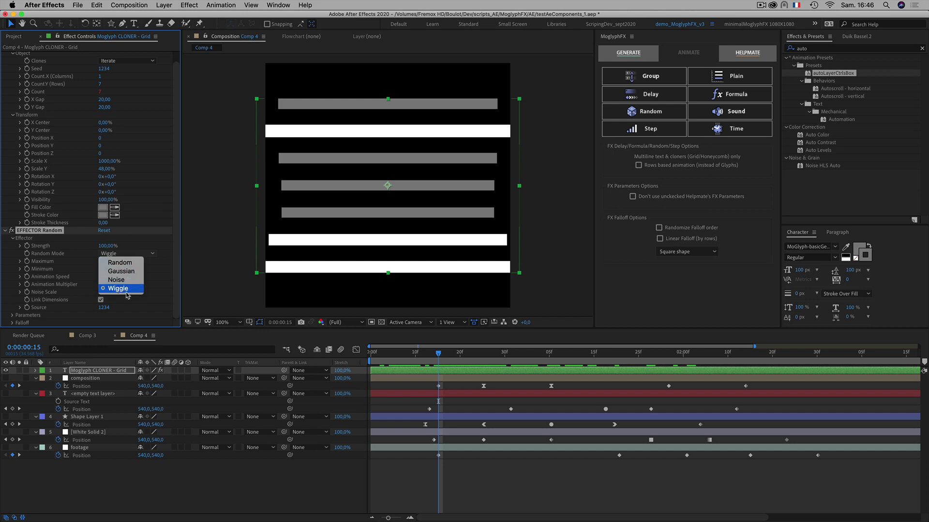
click(127, 266)
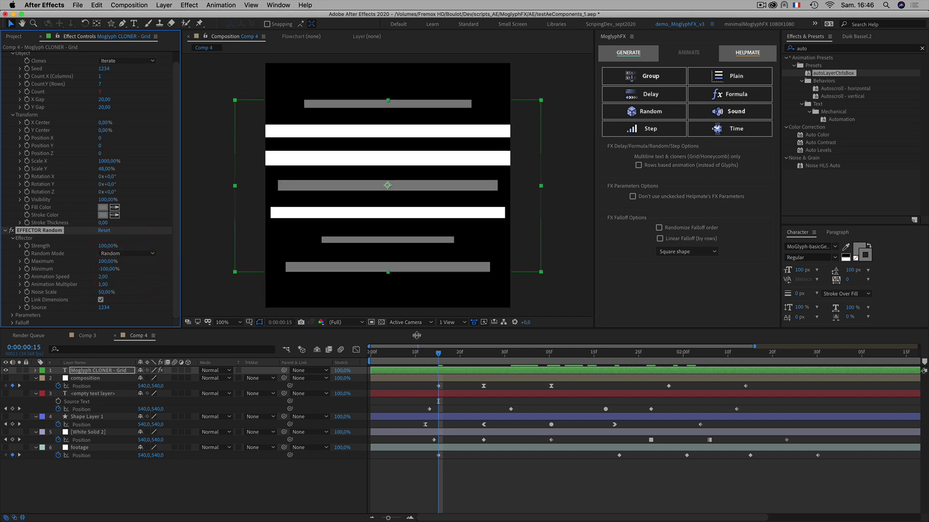
Preview the bars' animation over time and set the Random effector's Animation Speed to 0.
key(space)
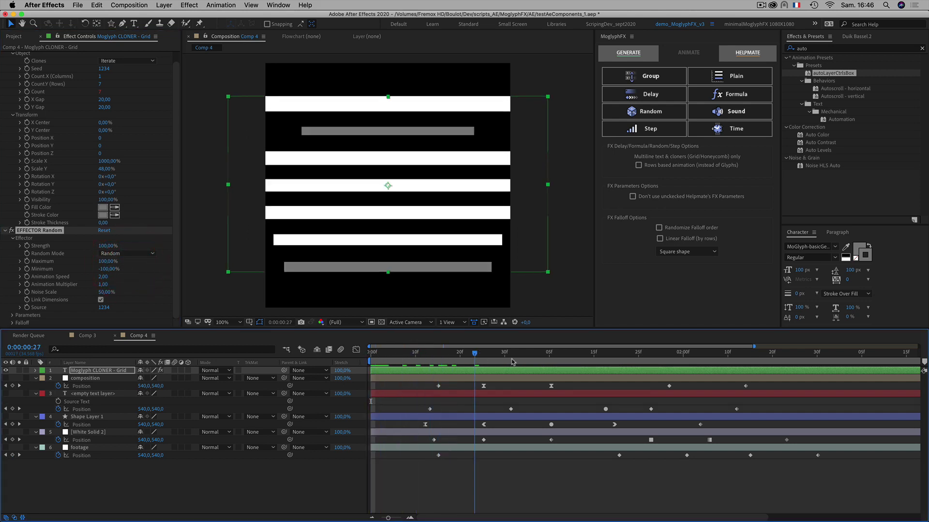
drag(728, 363, 508, 366)
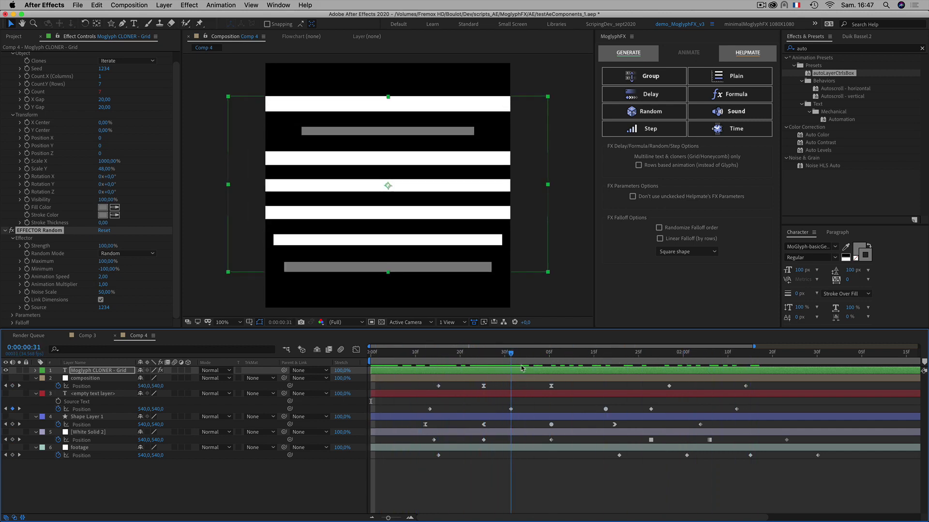
click(524, 362)
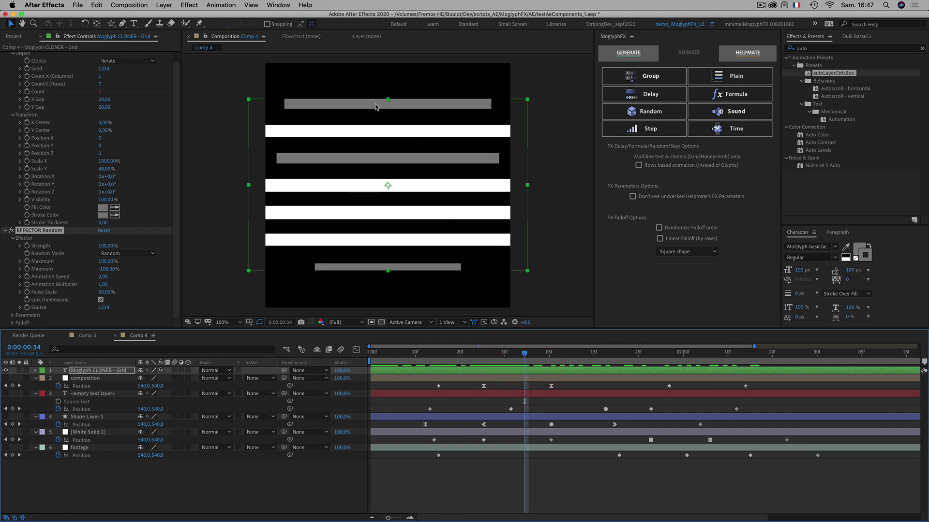
mouse_move(533, 361)
mouse_down()
mouse_move(601, 362)
mouse_move(403, 362)
mouse_move(551, 362)
mouse_up()
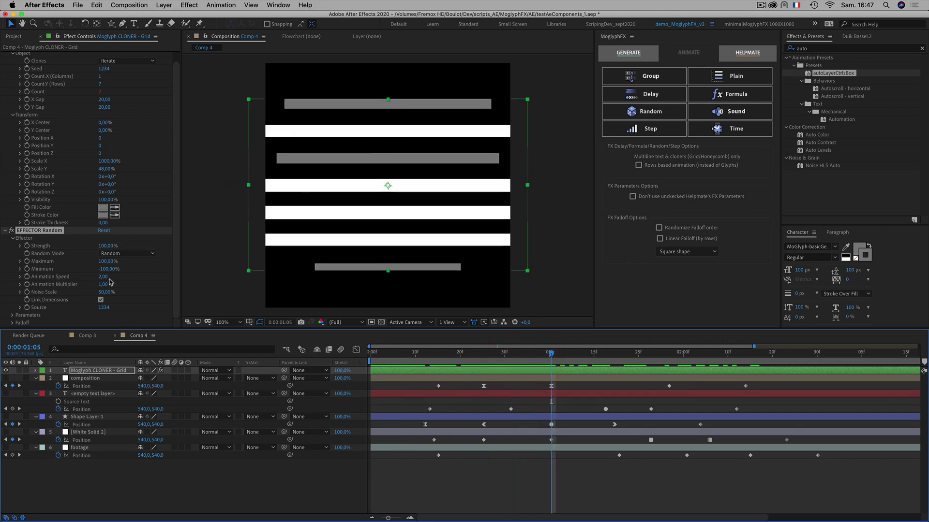
key(space)
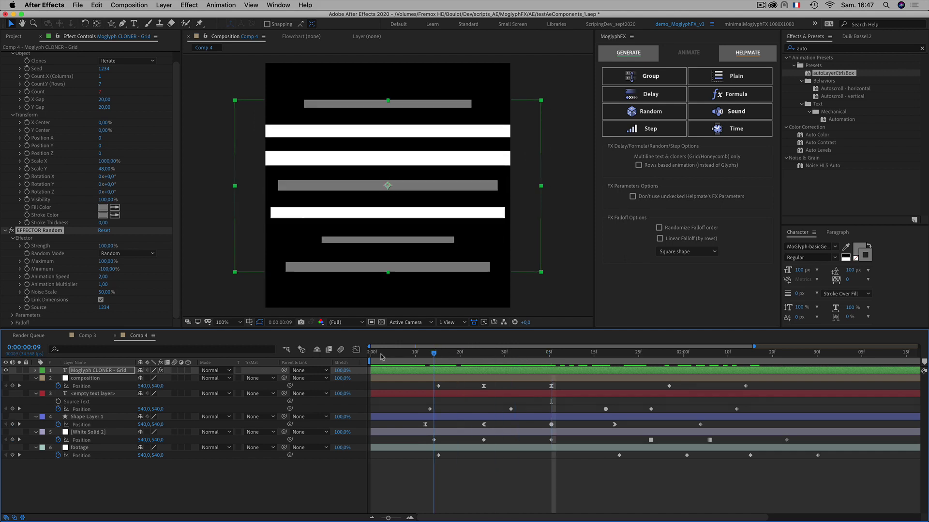
click(338, 365)
click(37, 279)
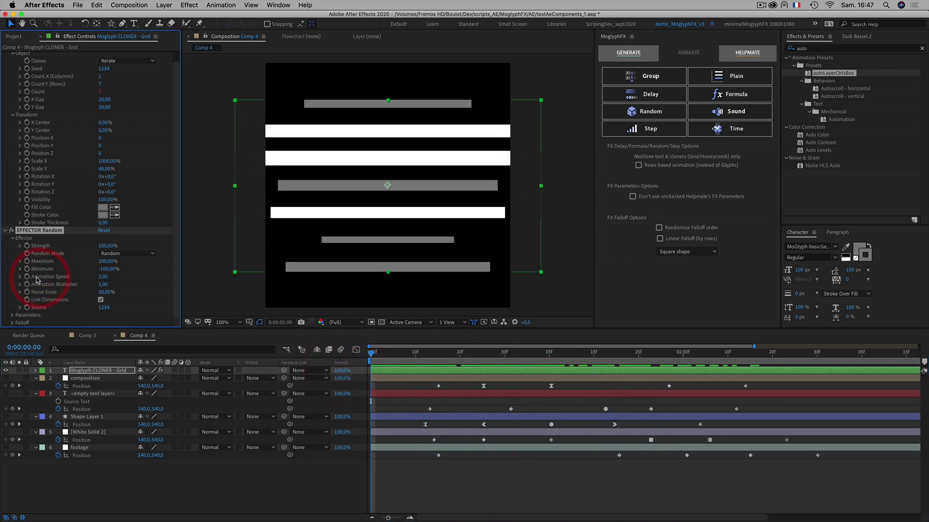
click(102, 277)
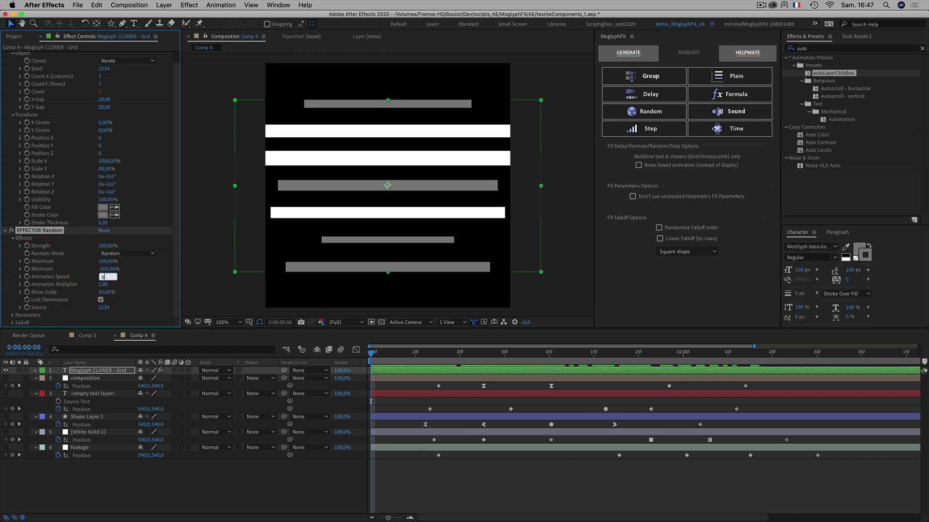
click(153, 291)
drag(380, 354, 211, 243)
click(218, 221)
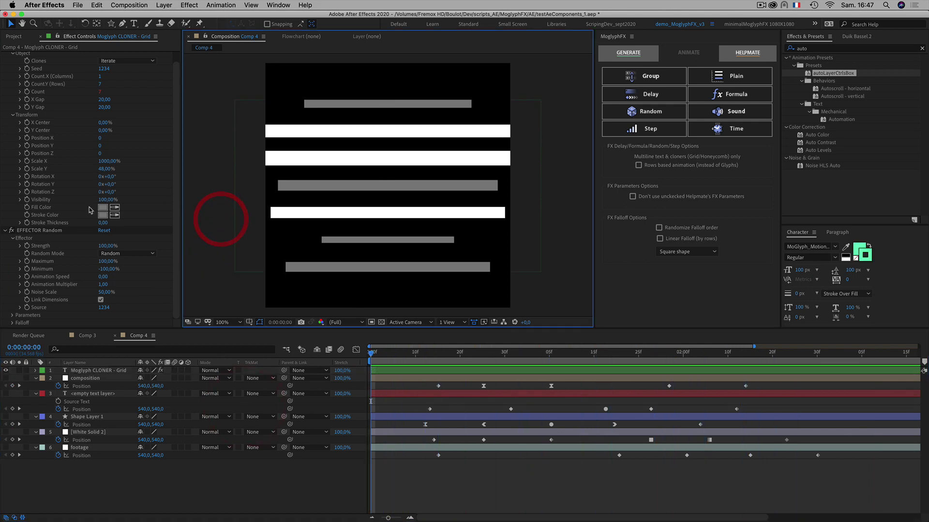
Set the Scale.X transform parameter of the Random effector to 0%.
click(13, 239)
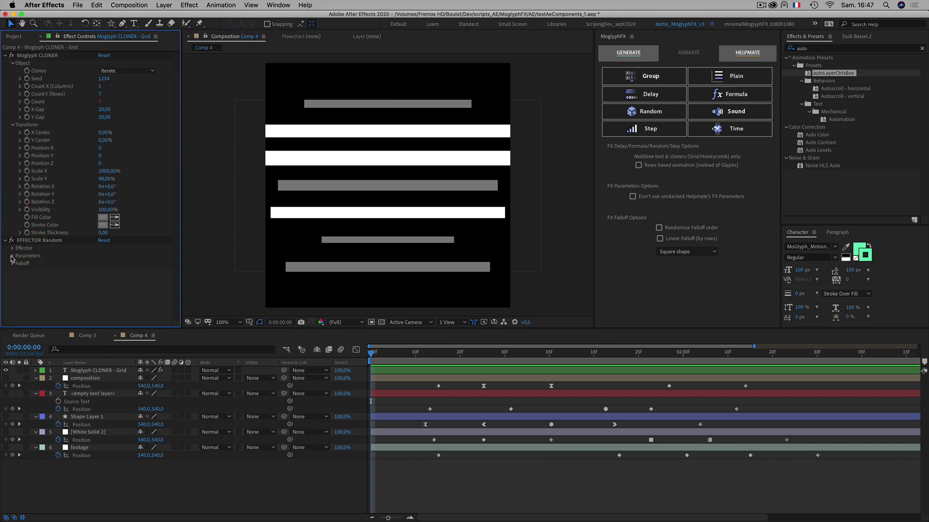
click(12, 257)
click(20, 263)
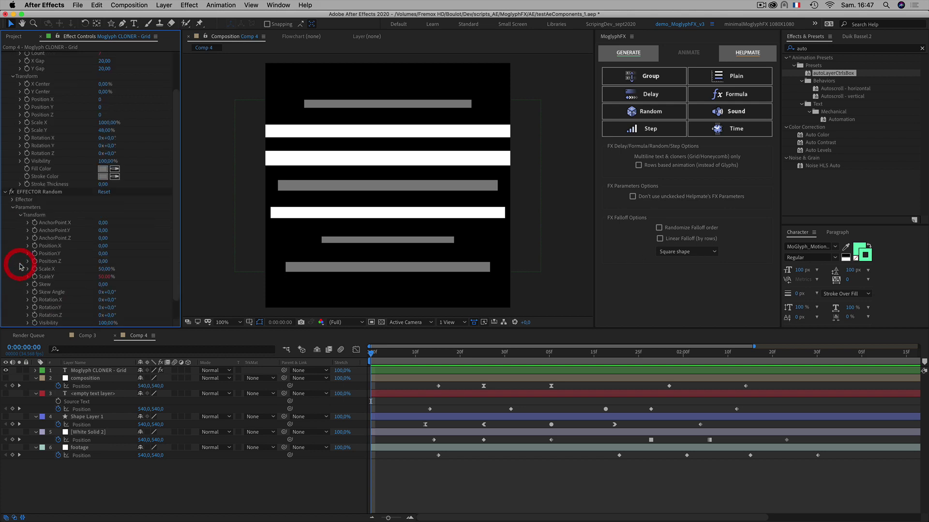
scroll(18, 252, down, 3)
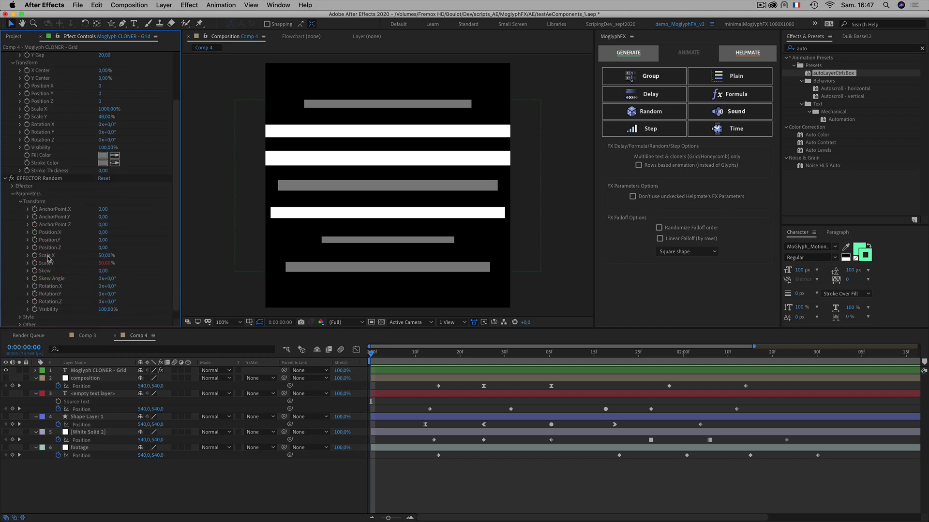
click(104, 255)
click(152, 260)
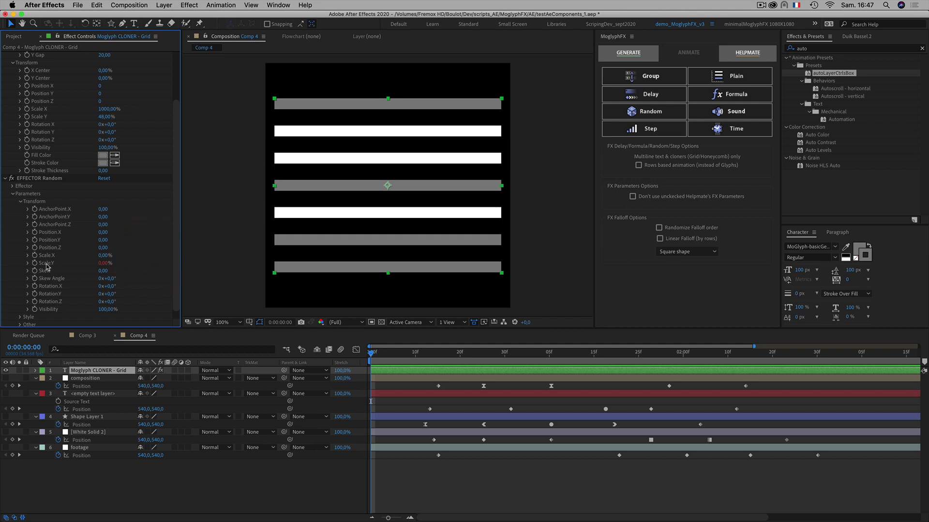
Offset the bars randomly sideways by setting the Random effector's Position.X to 290.
click(13, 187)
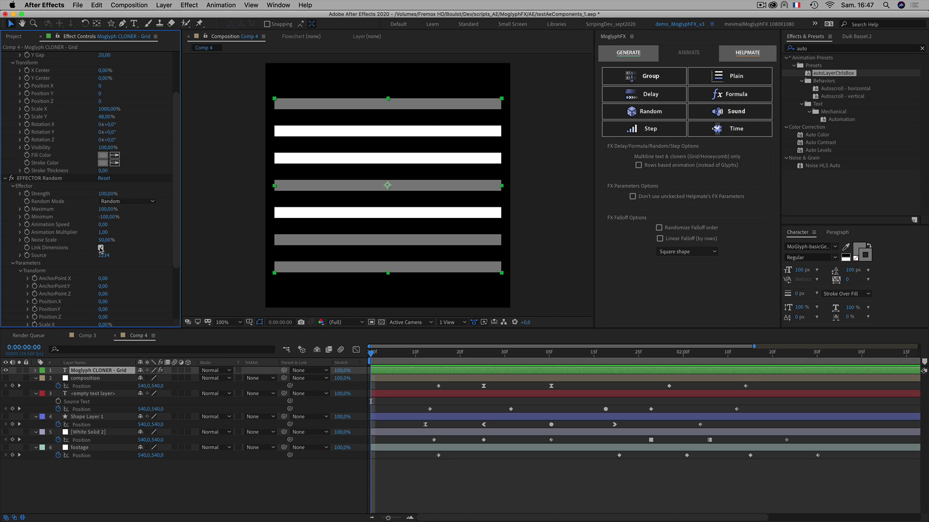
click(12, 187)
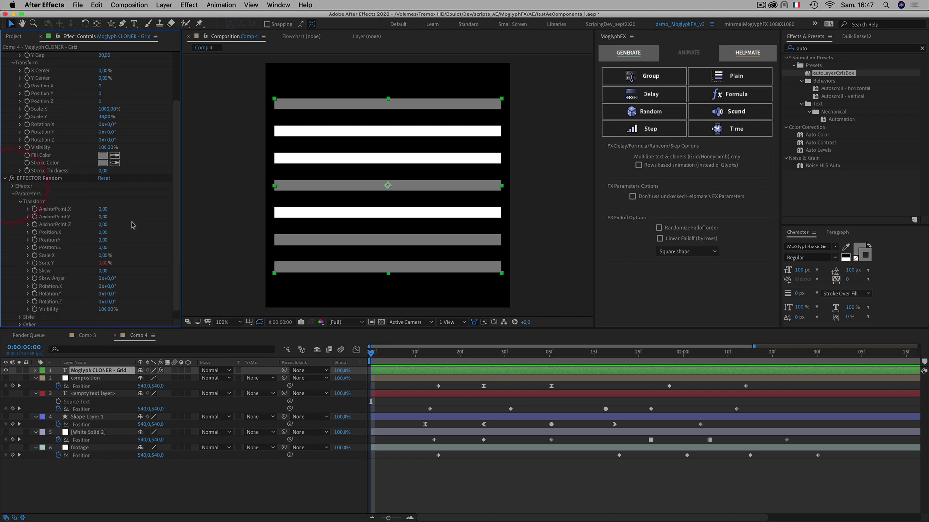
scroll(133, 220, down, 1)
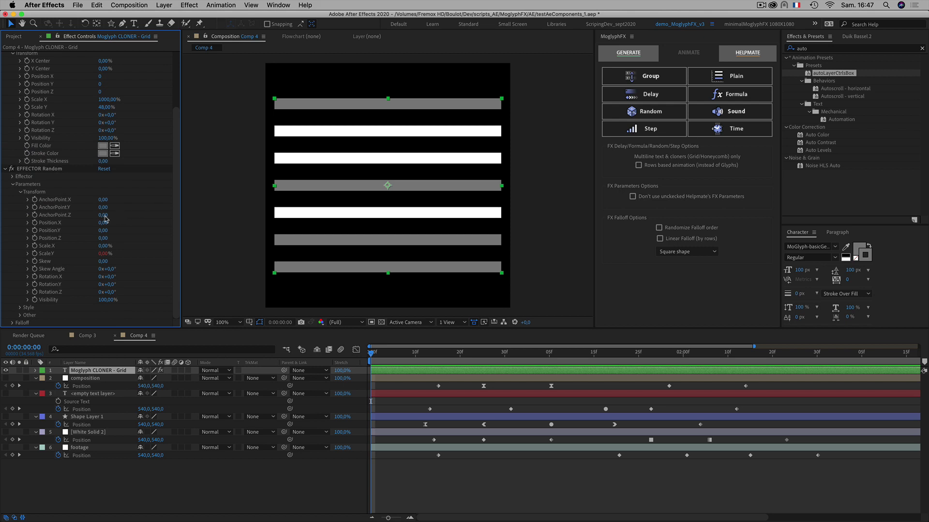
drag(52, 223, 116, 224)
click(270, 333)
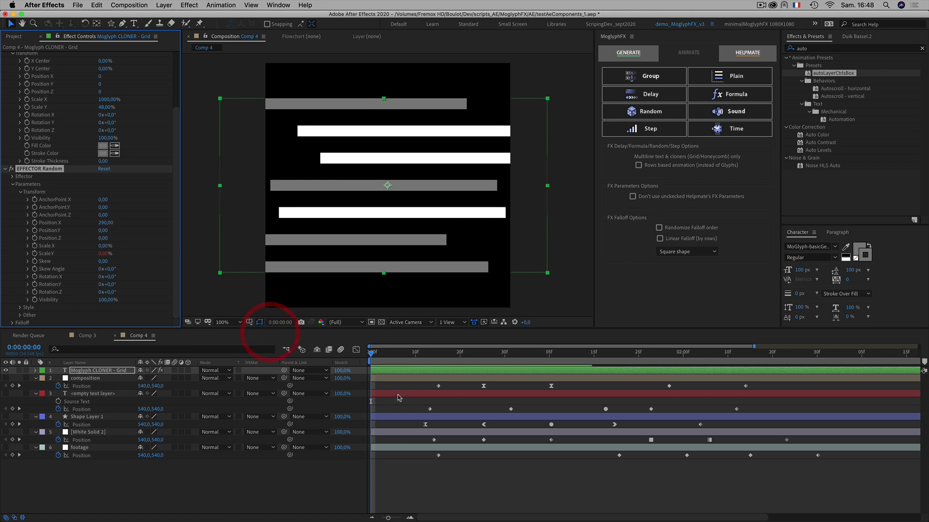
Stagger the layer starts: composition and Shape Layer 1 at about frame 12, the empty text layer at 4, White Solid 2 at 3, footage at 1.
drag(397, 395, 415, 396)
drag(397, 434, 453, 421)
drag(410, 448, 415, 448)
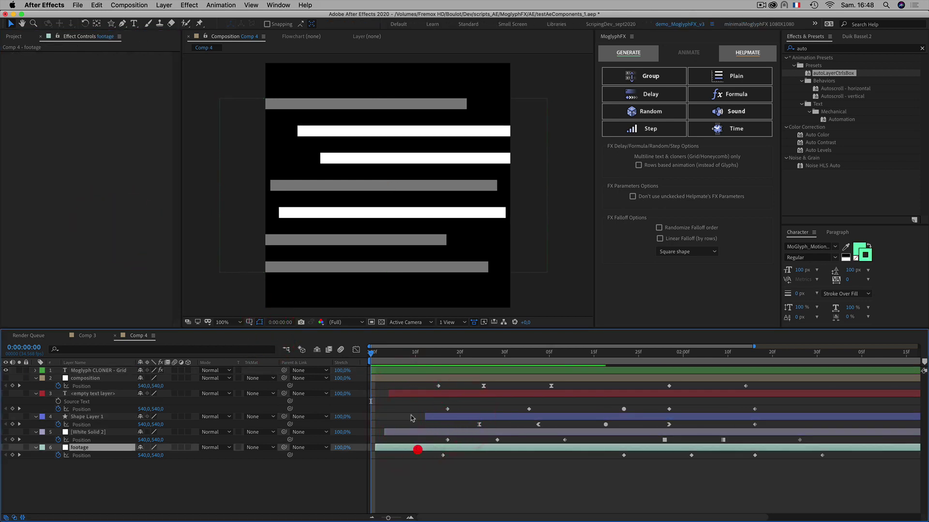
click(386, 382)
drag(438, 381, 493, 384)
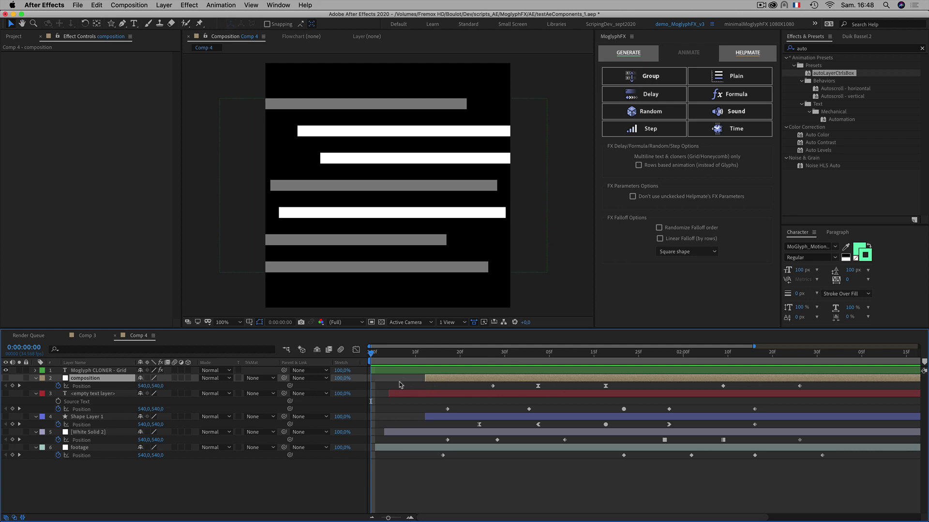
drag(375, 355, 389, 354)
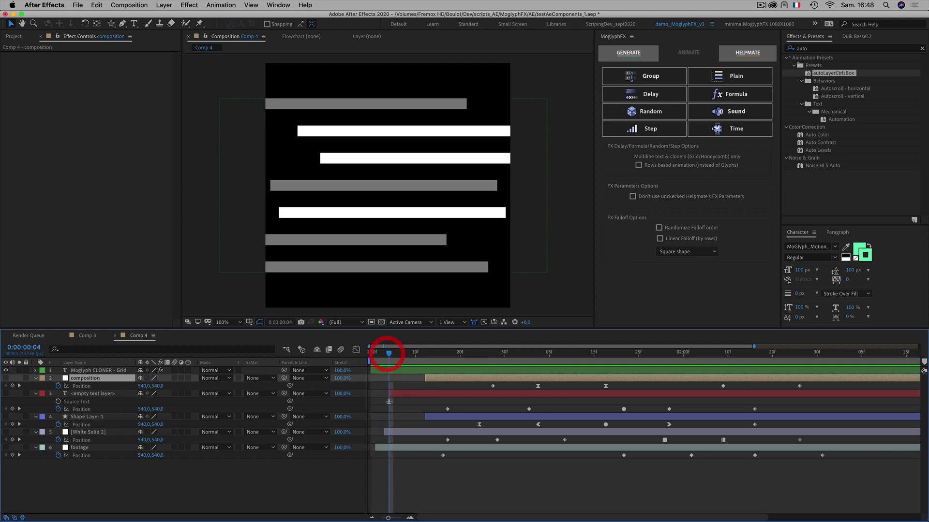
Reselect the grid cloner and set its Random effector's Position.X to 350.
click(356, 155)
scroll(120, 217, down, 5)
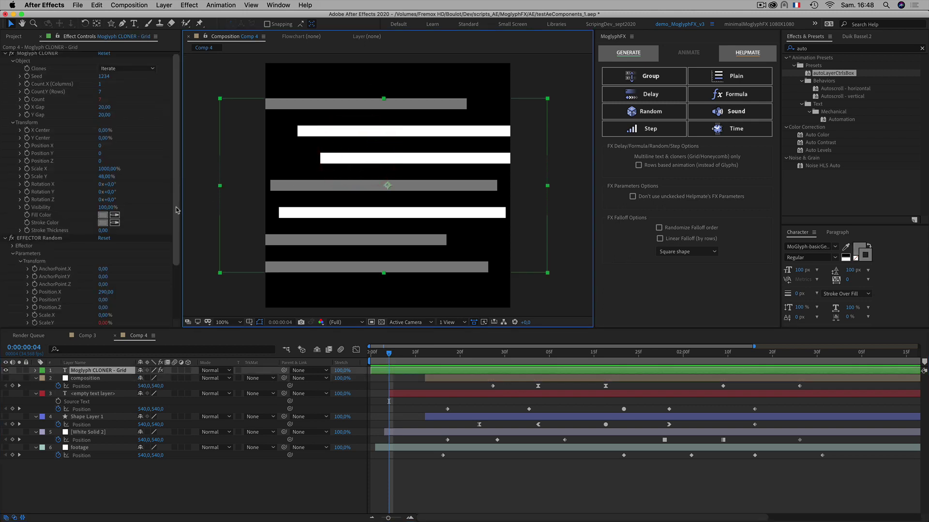
drag(109, 224, 134, 220)
drag(118, 219, 111, 221)
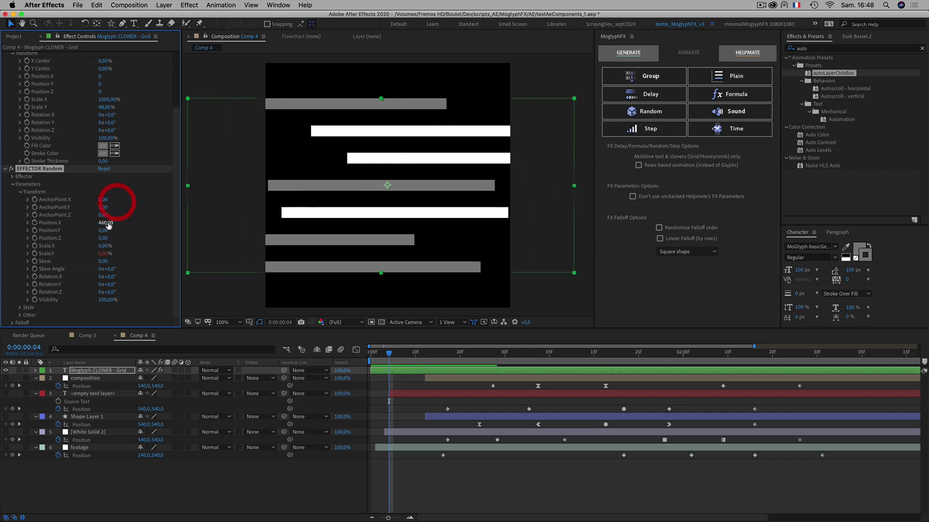
click(105, 222)
text(3)
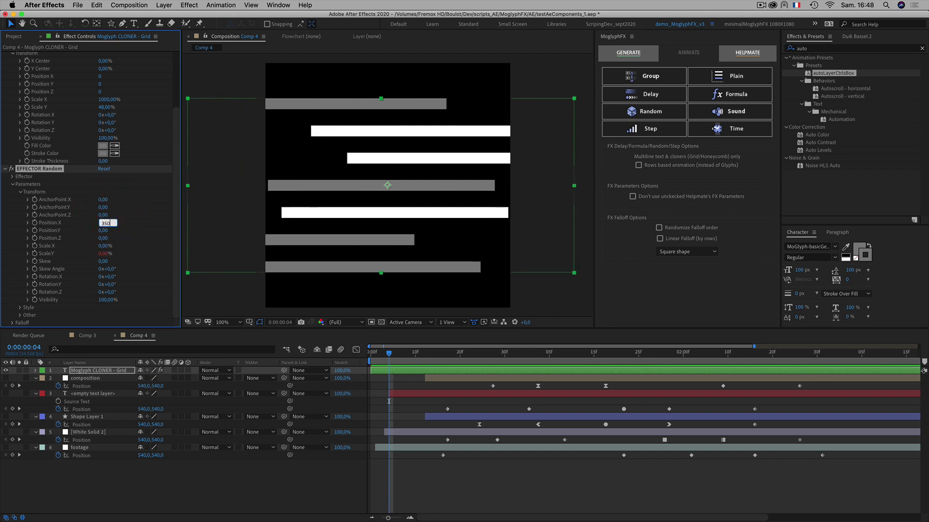
text(50)
click(138, 203)
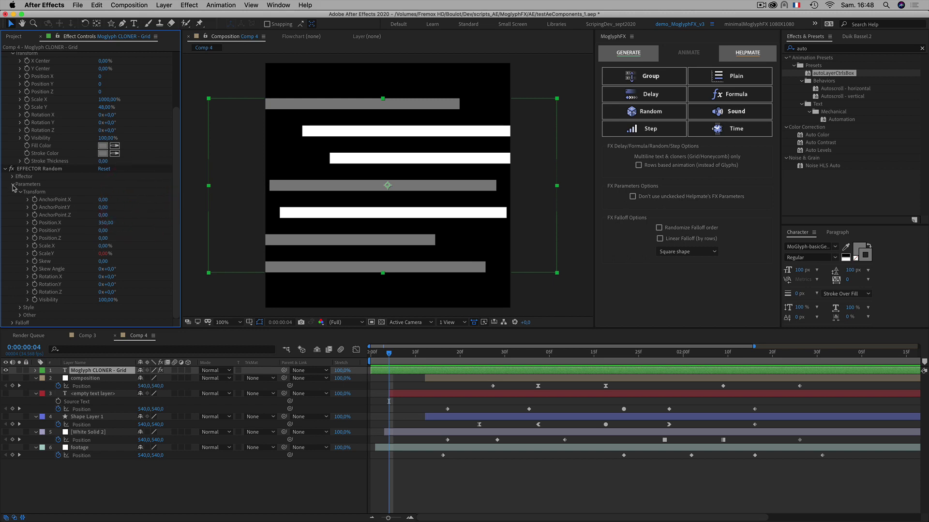
In the Random effector's Style parameters, set Fill Hue to 0 and Fill Brightness to 100%.
click(20, 307)
scroll(19, 307, down, 5)
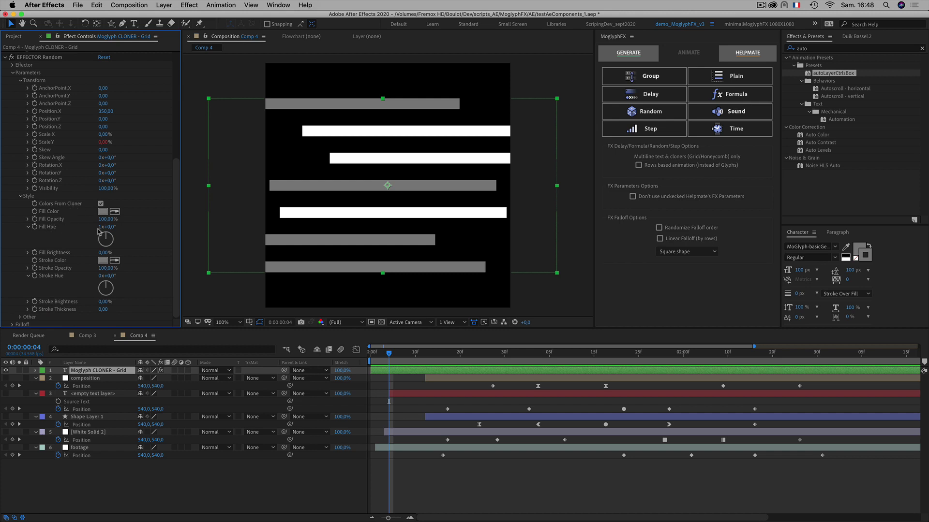
click(102, 228)
click(163, 221)
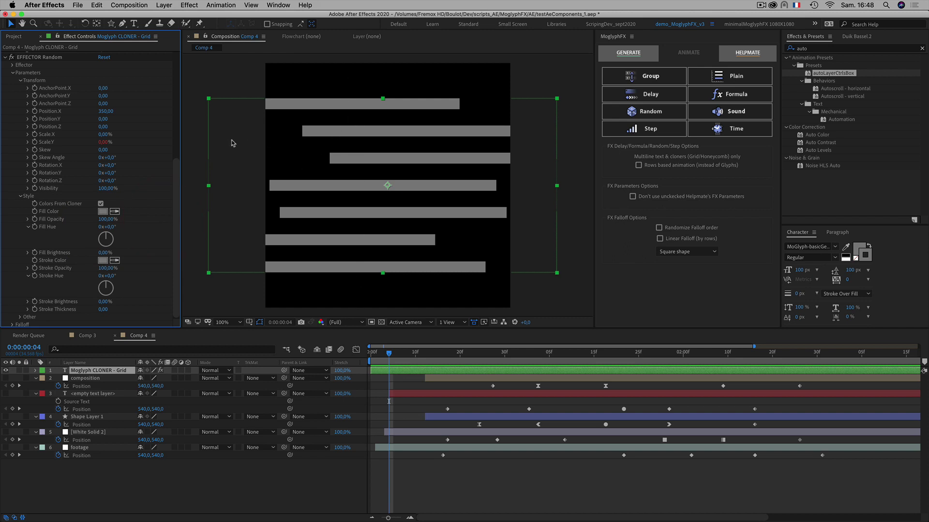
scroll(104, 185, up, 5)
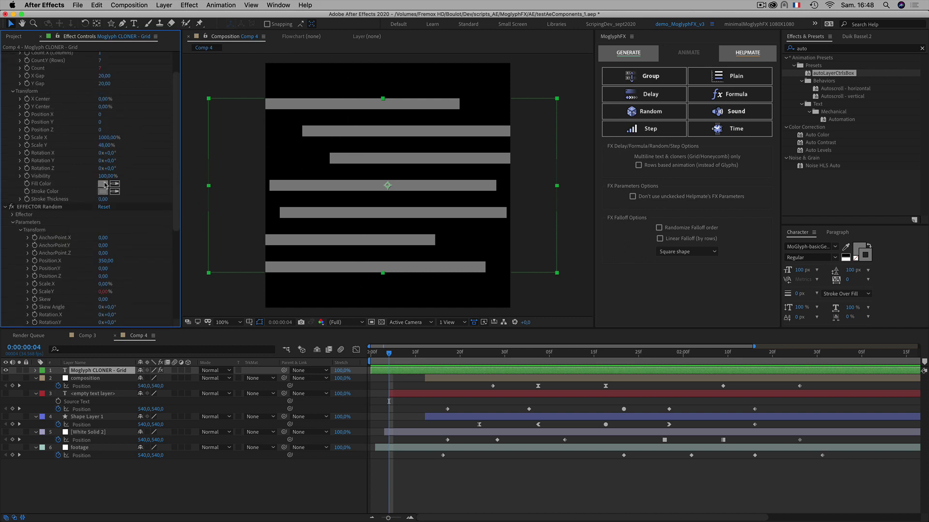
scroll(170, 167, down, 5)
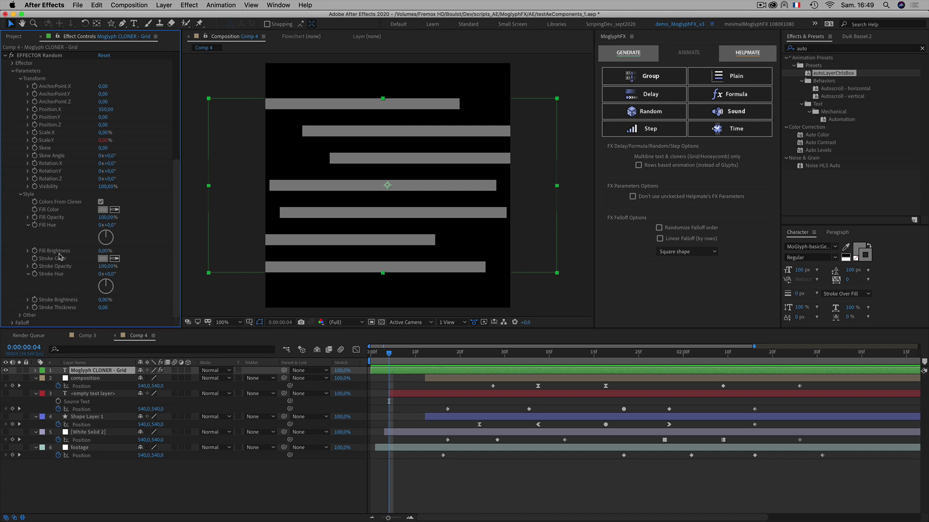
drag(103, 251, 173, 252)
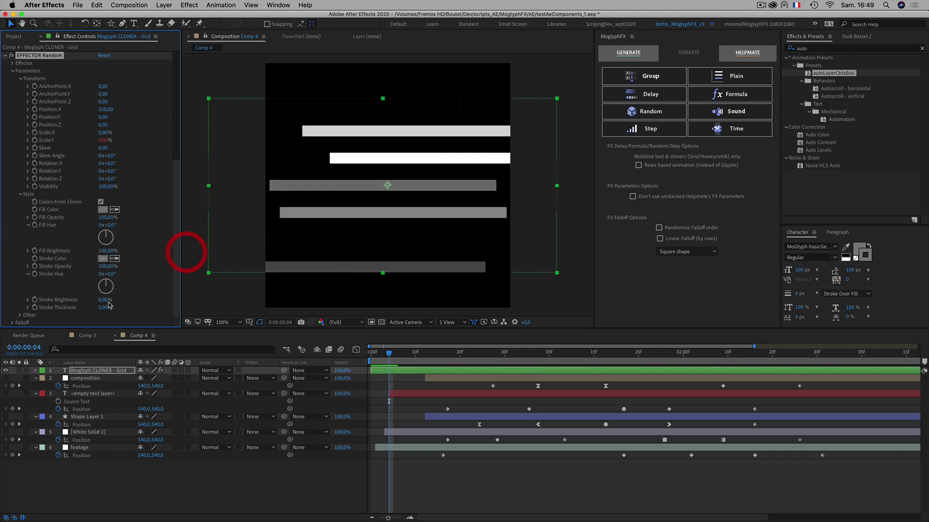
Set EFFECTOR Random's Stroke Brightness to 100% and check the cloned bars against the transparency grid, leaving the grid off.
drag(103, 300, 125, 299)
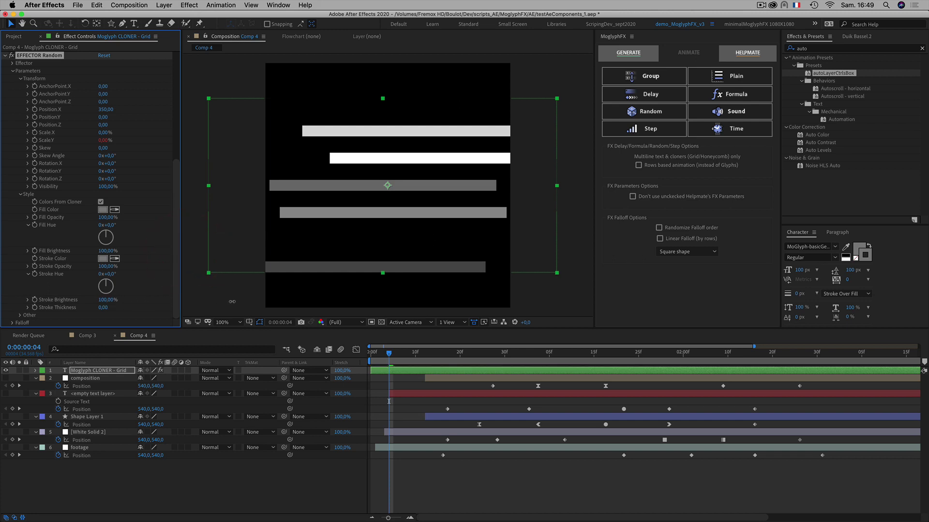
drag(254, 303, 257, 303)
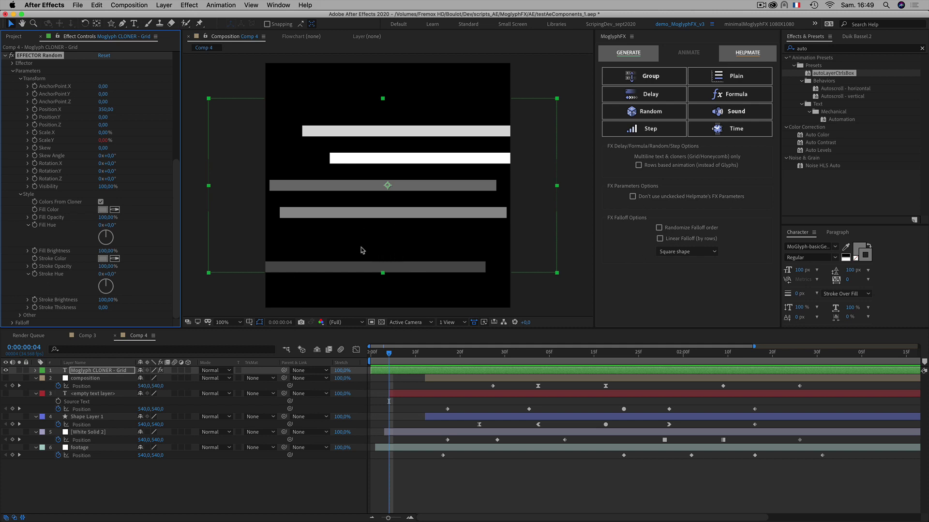
click(382, 322)
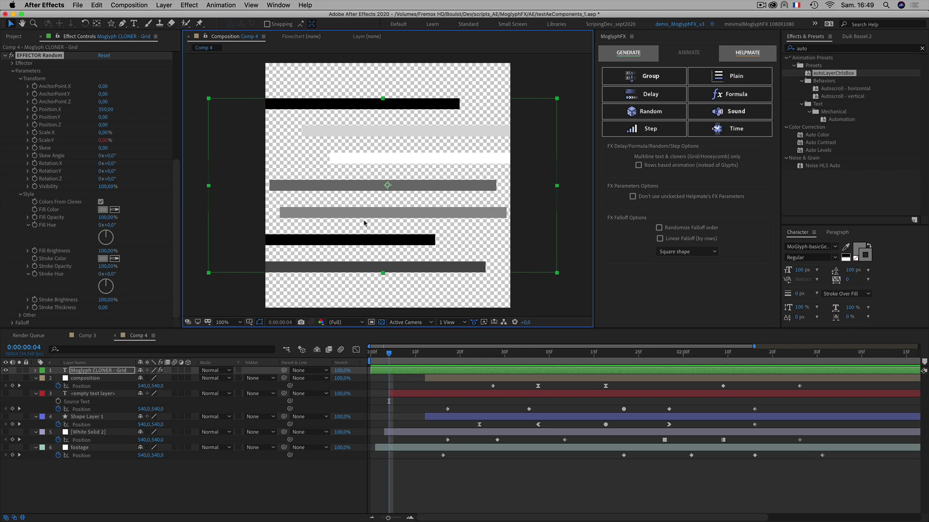
click(381, 322)
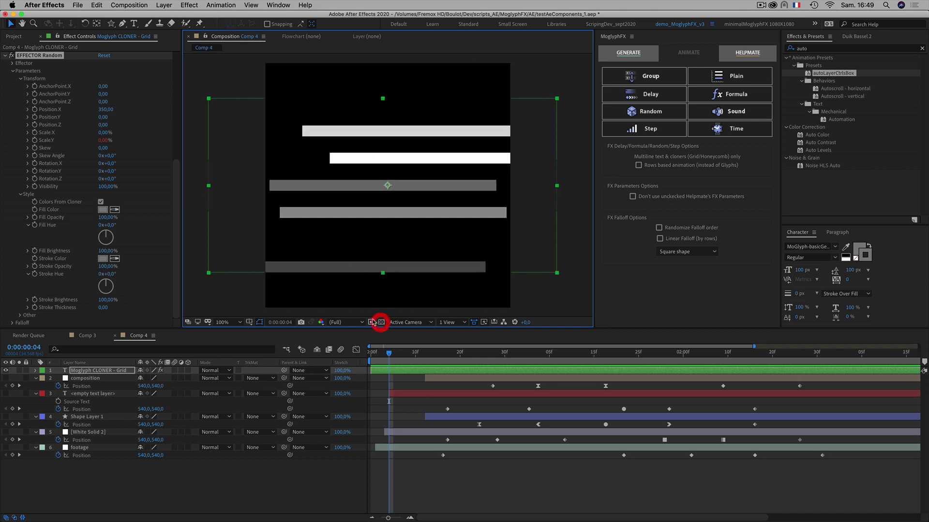
Return the playhead to the first frame and collapse the Moglyph CLONER and EFFECTOR Random effects.
key(space)
click(370, 352)
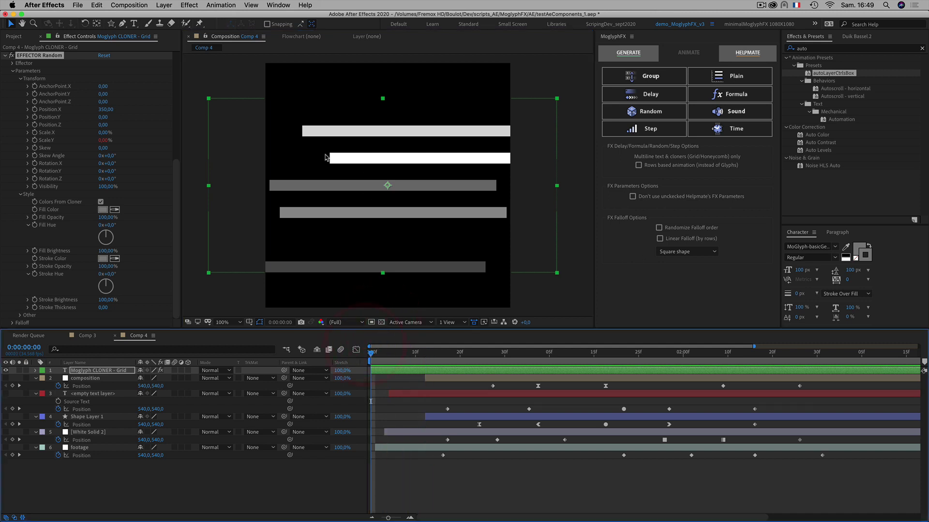
scroll(17, 107, up, 4)
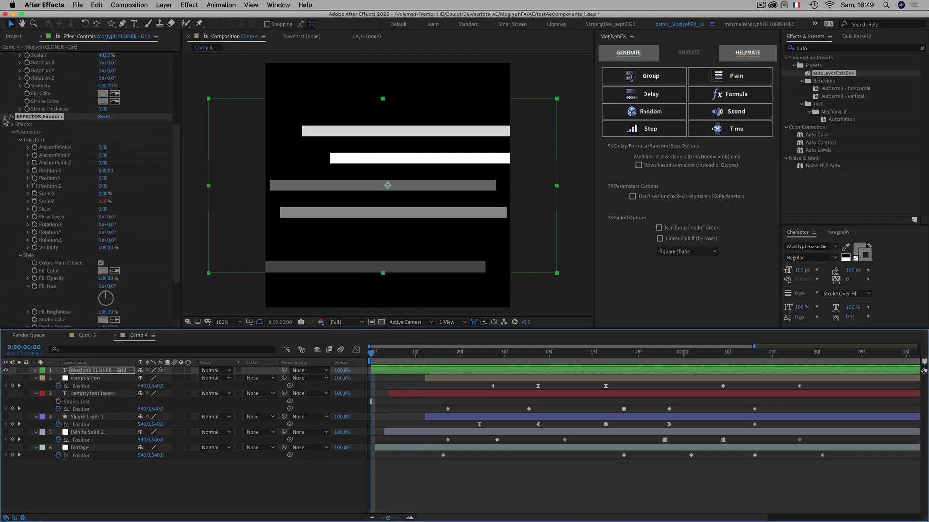
click(6, 117)
click(5, 55)
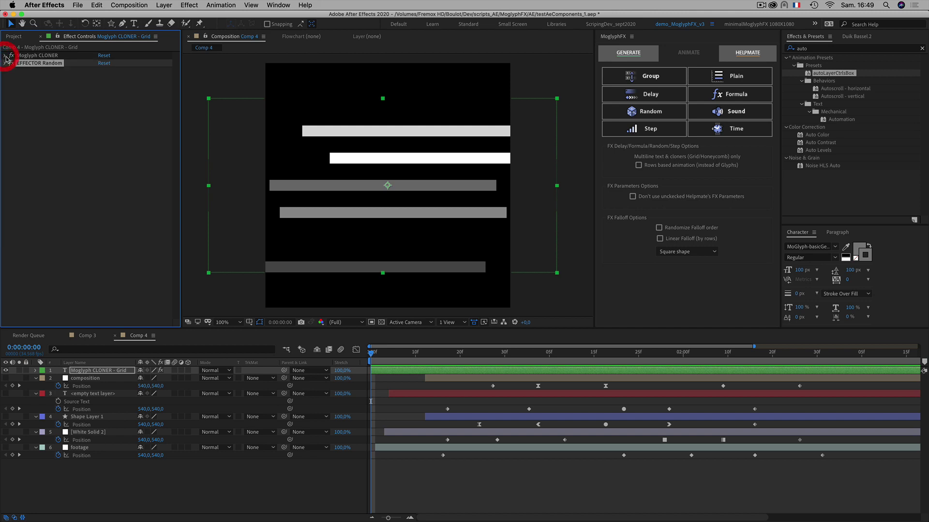
click(46, 129)
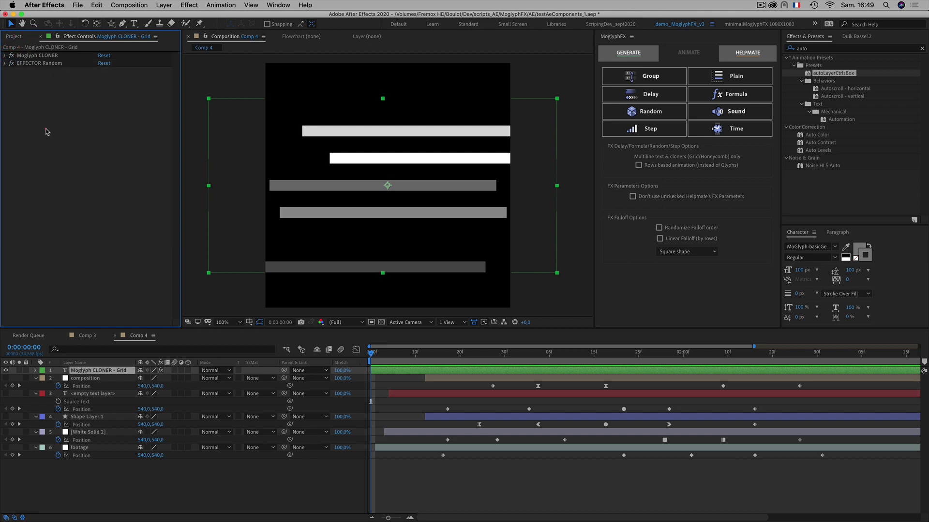
Apply the Colorama color correction effect to the Moglyph CLONER - Grid layer.
right_click(81, 371)
mouse_move(110, 404)
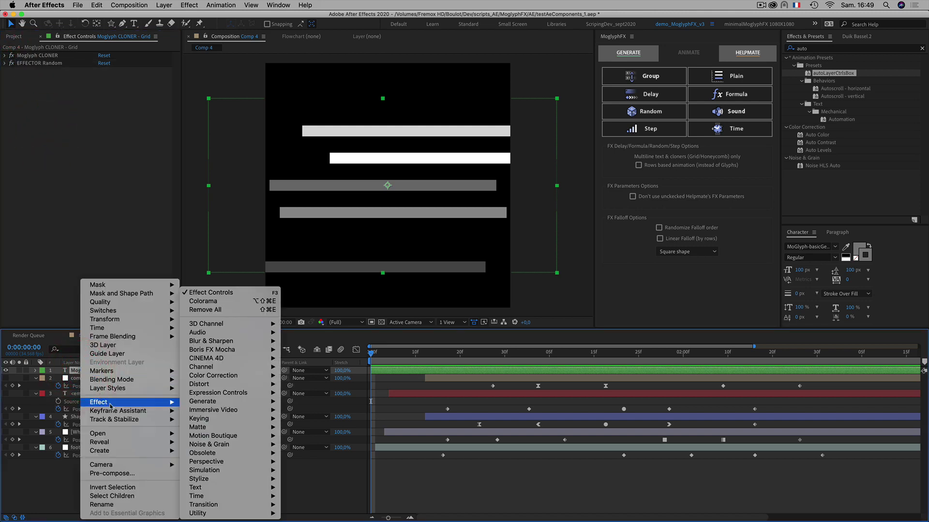
mouse_move(249, 379)
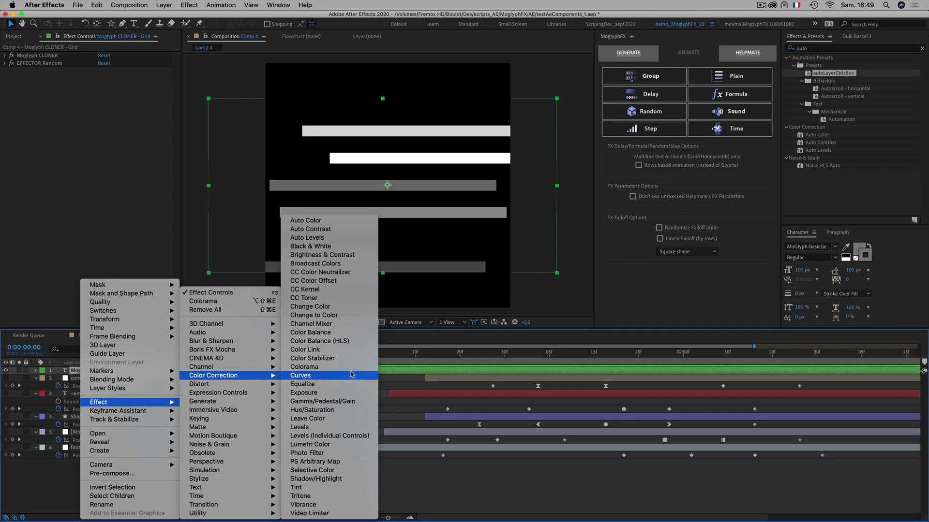
click(323, 367)
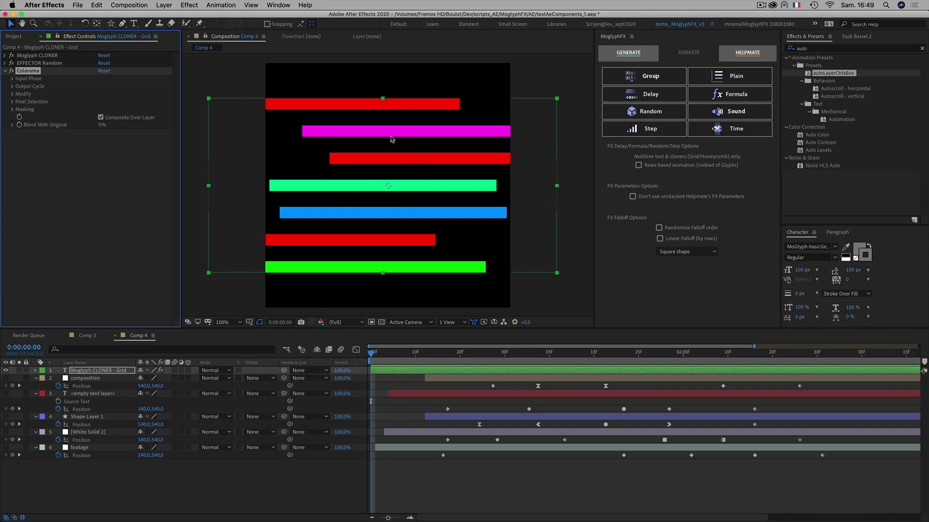
Expand Colorama's Output Cycle settings and turn off Interpolate Palette.
click(38, 161)
click(27, 71)
click(13, 87)
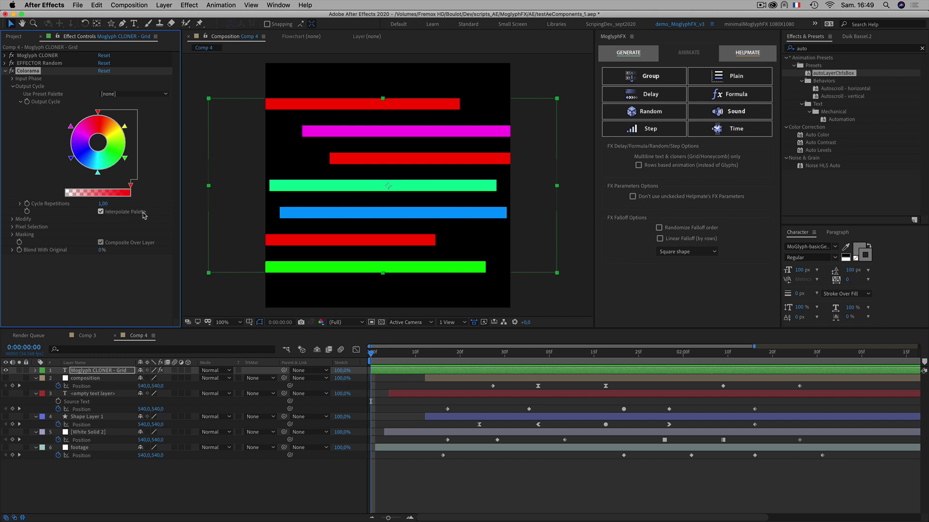
click(101, 211)
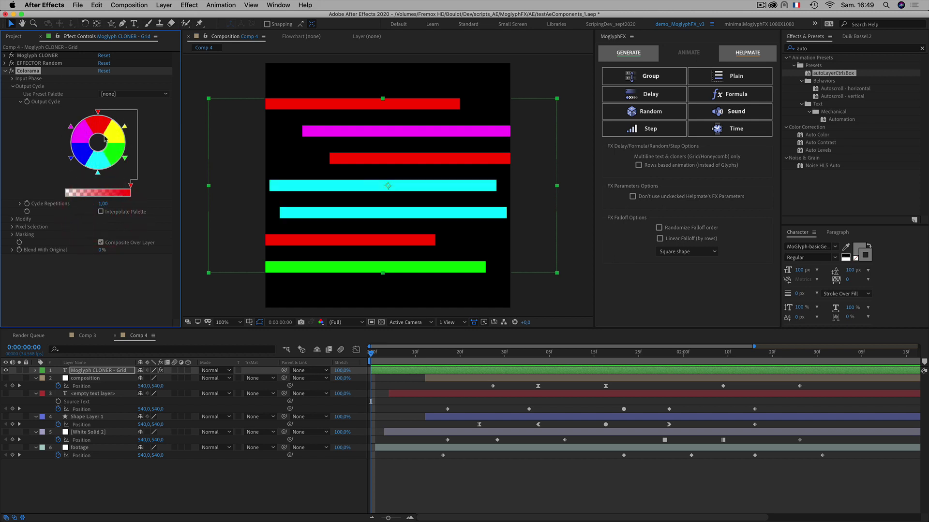
Replace the yellow in Colorama's Output Cycle with the tan sampled from the composition layer's label.
double_click(125, 130)
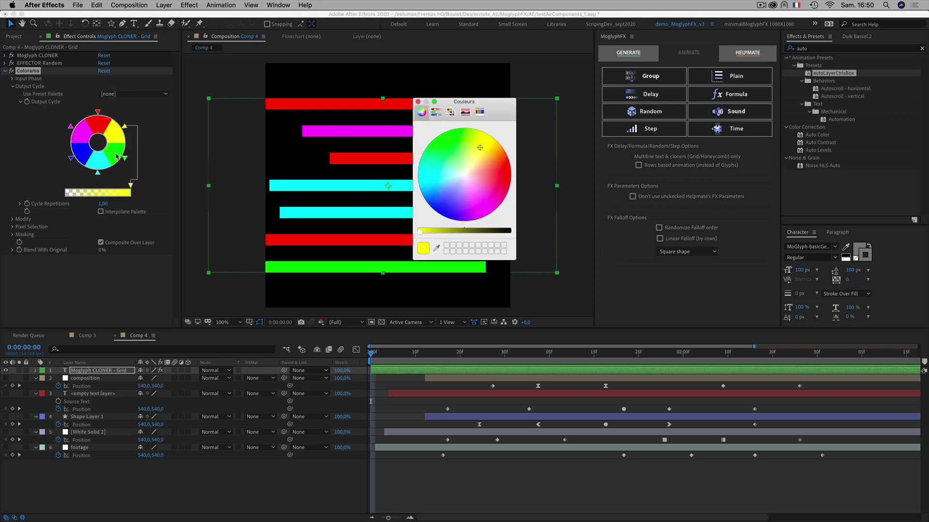
click(437, 249)
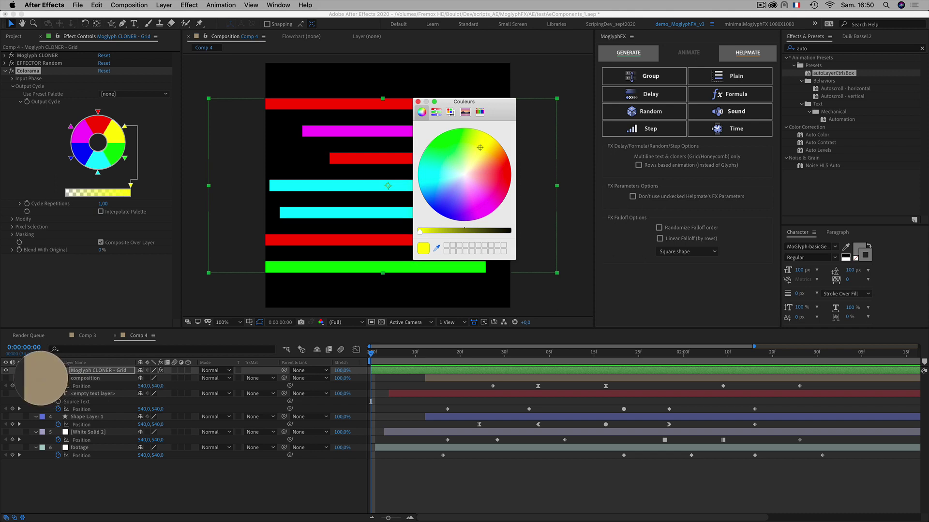
click(41, 377)
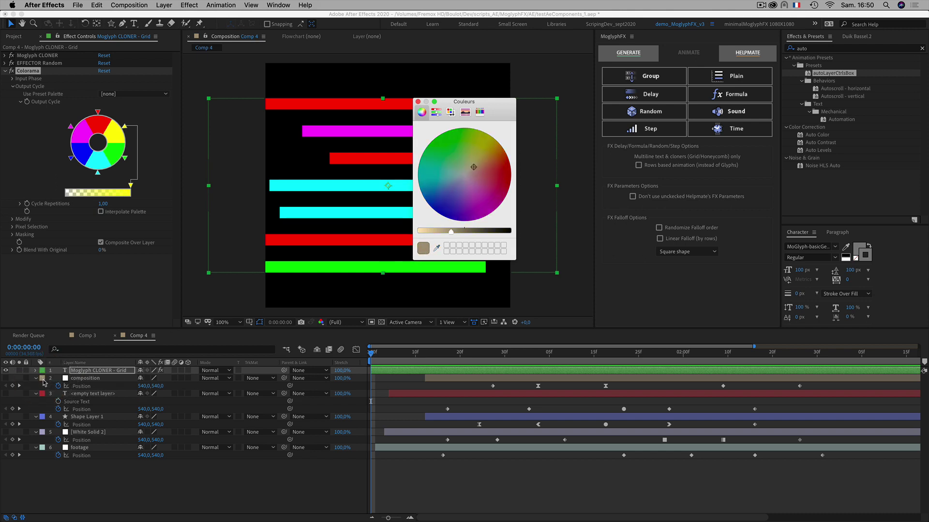
click(417, 102)
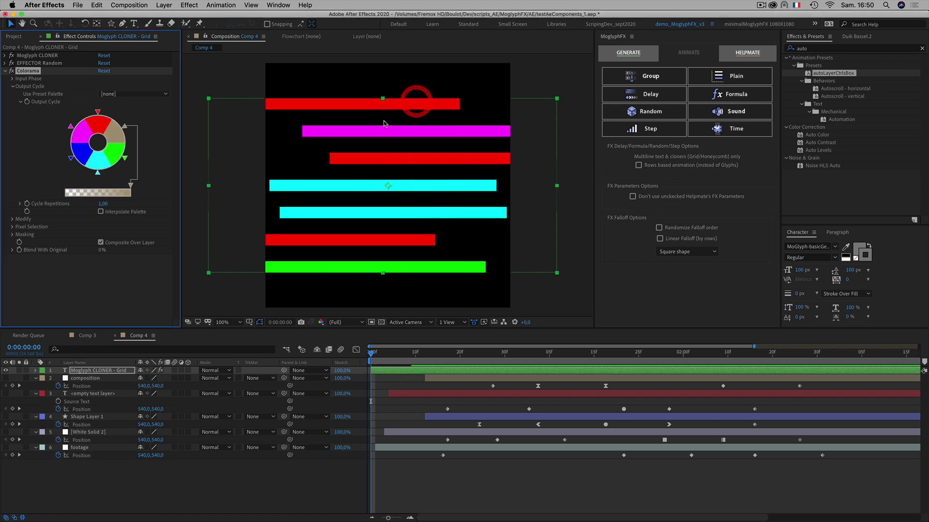
Replace the green in the Output Cycle with the dark red sampled from the empty text layer's label.
double_click(125, 158)
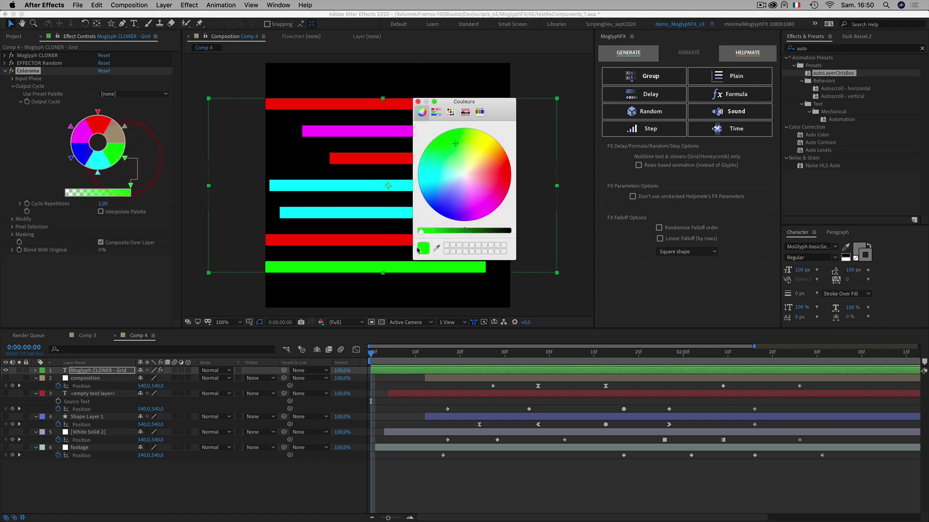
click(436, 248)
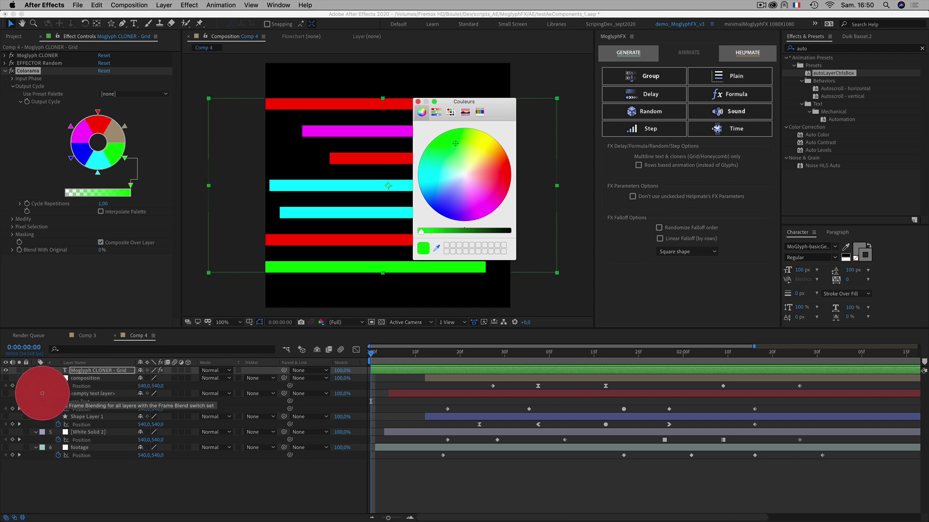
click(41, 392)
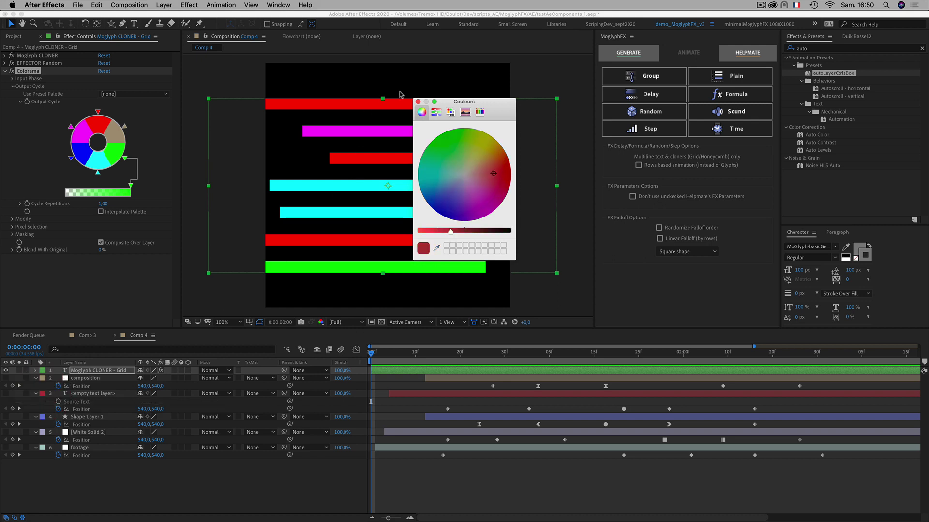
click(418, 102)
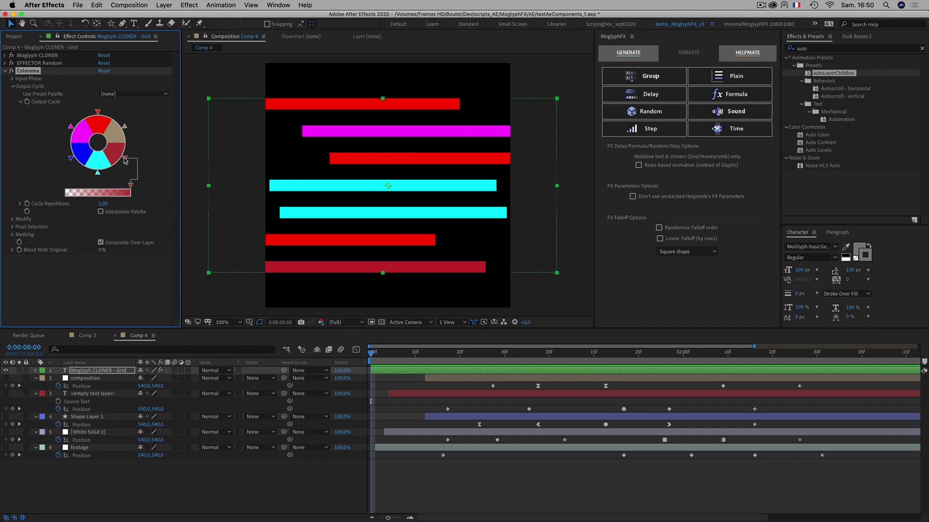
Replace the cyan in the Output Cycle with the blue sampled from Shape Layer 1's label.
double_click(98, 174)
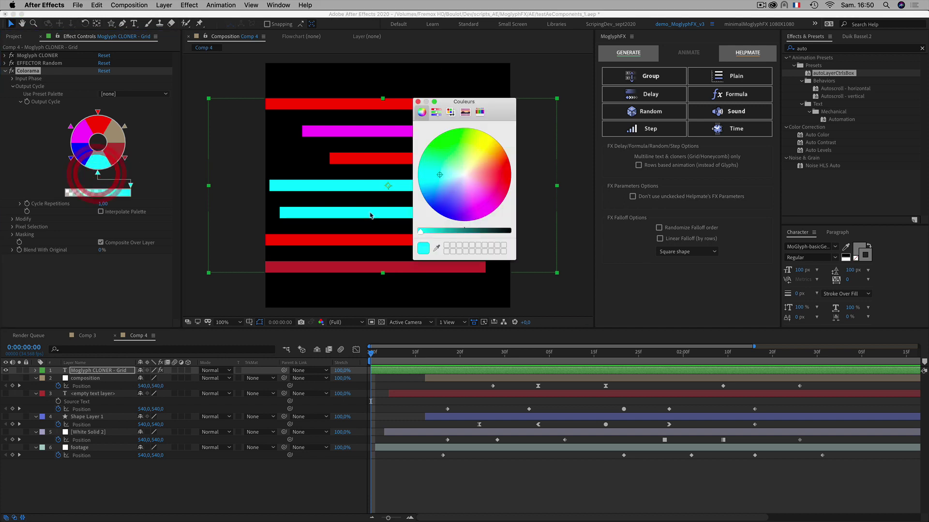
click(438, 246)
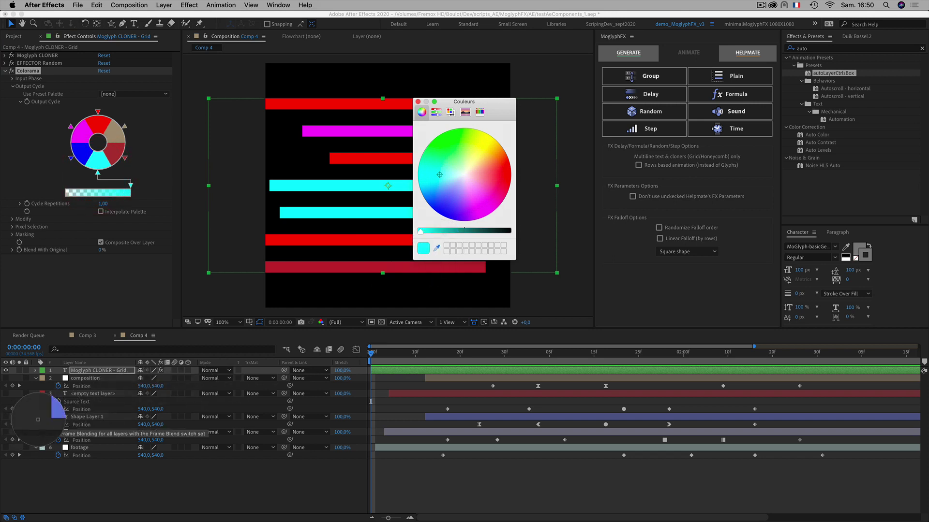
click(42, 418)
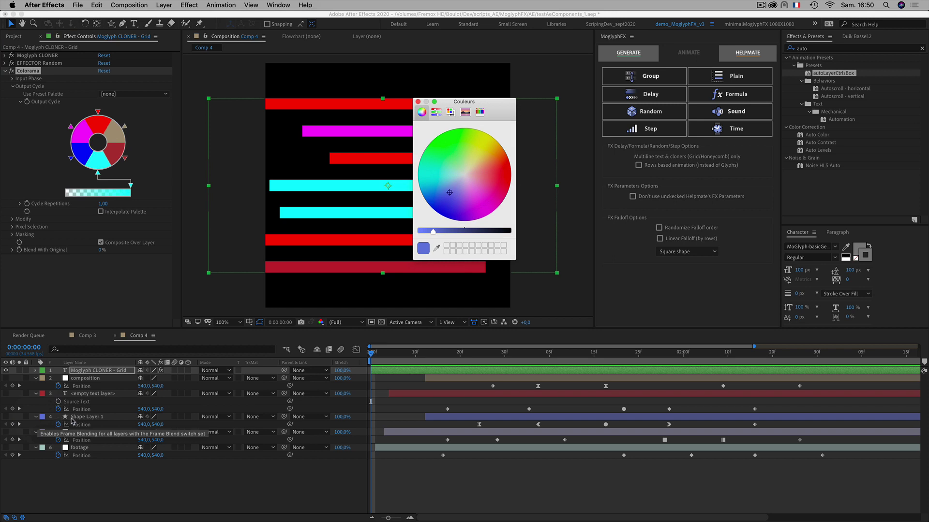
click(418, 102)
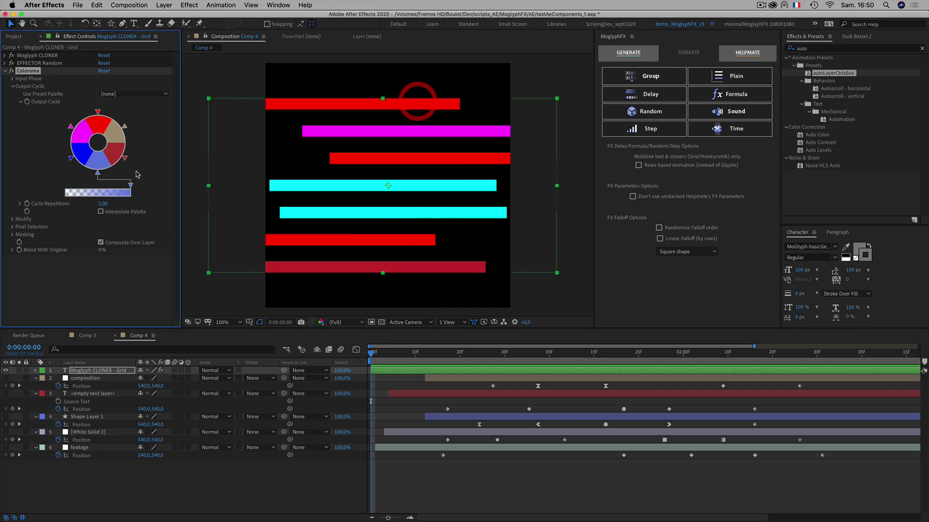
Replace the pure blue in the Output Cycle with the lavender sampled from the White Solid 2 layer's label.
double_click(71, 159)
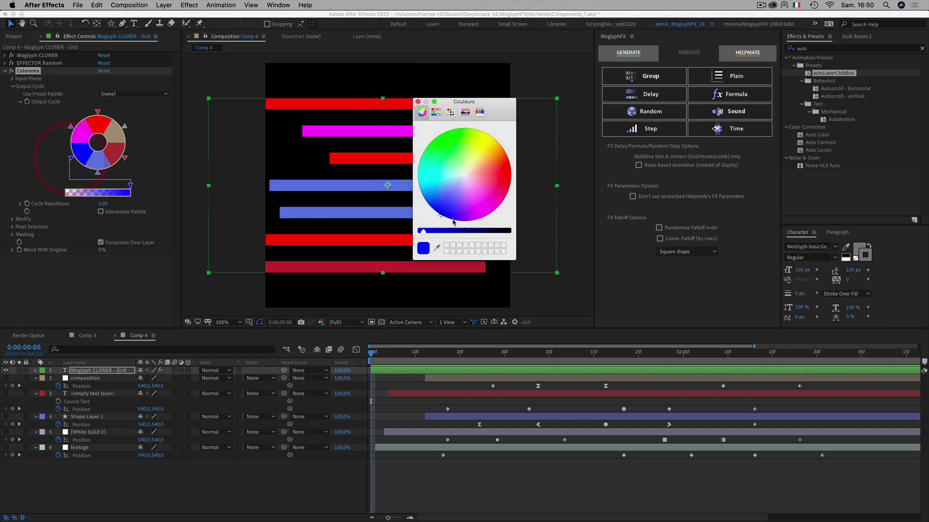
click(425, 251)
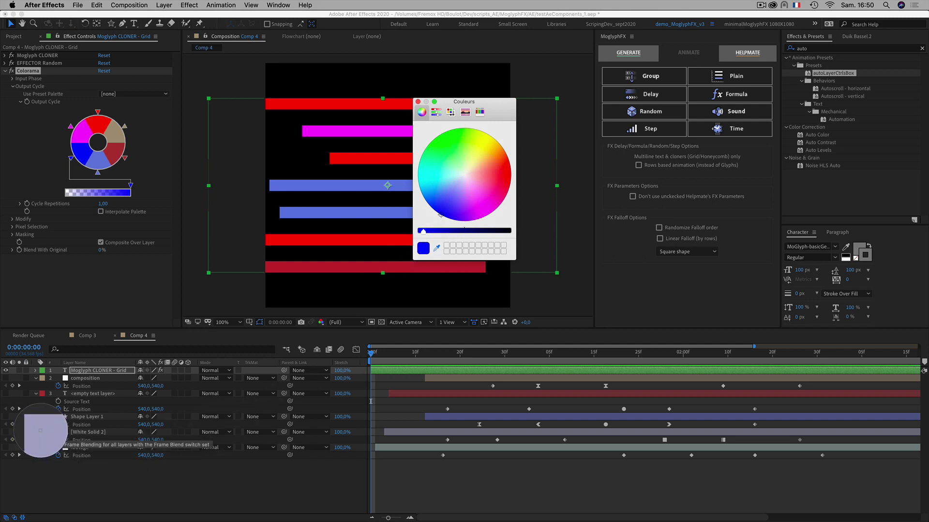
click(42, 432)
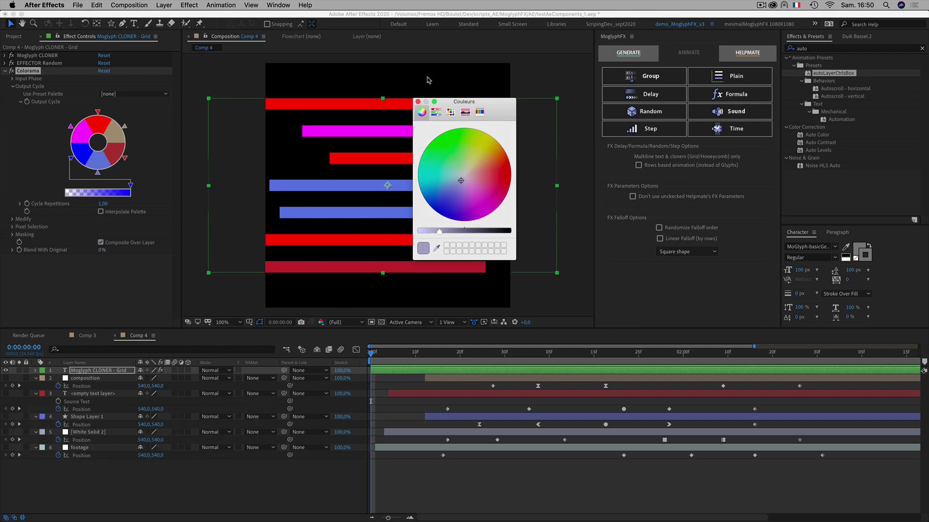
click(419, 102)
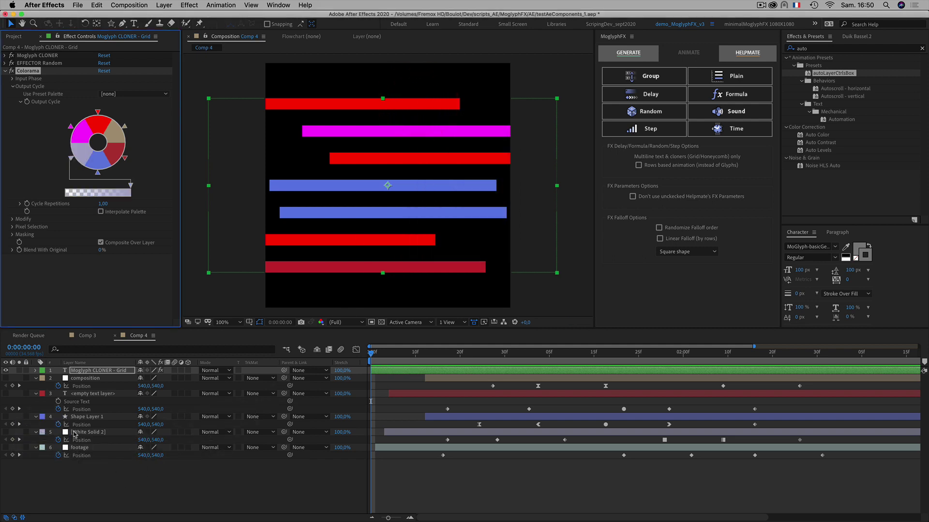
Replace the magenta in the Output Cycle with the pale aqua sampled from the footage layer's label.
double_click(71, 127)
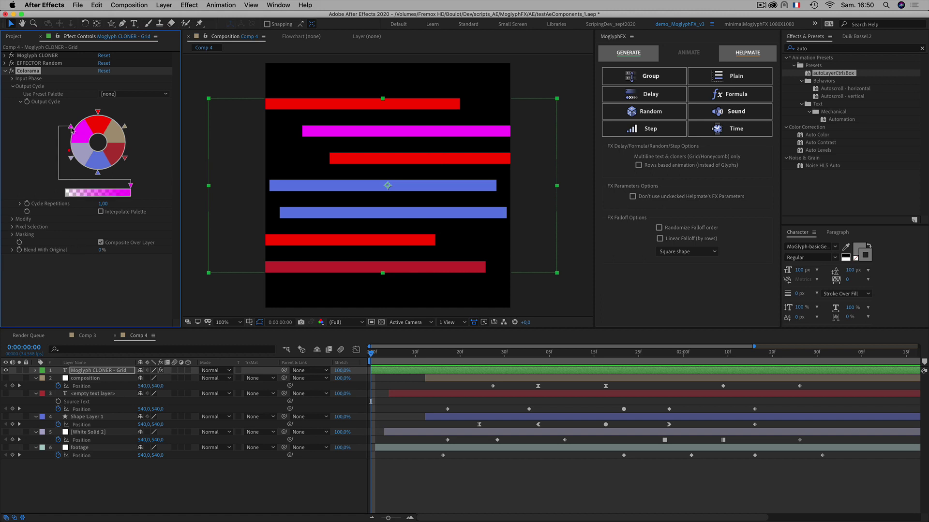
click(438, 248)
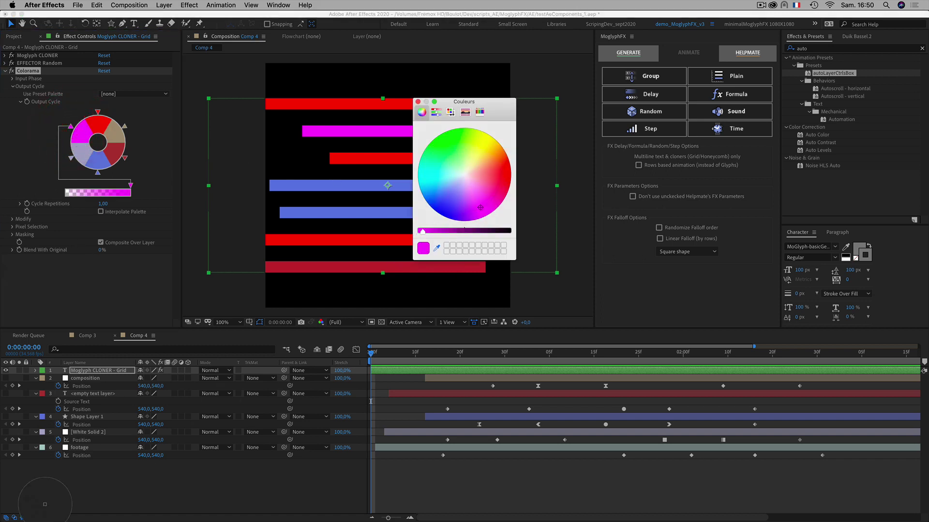
click(42, 448)
click(419, 103)
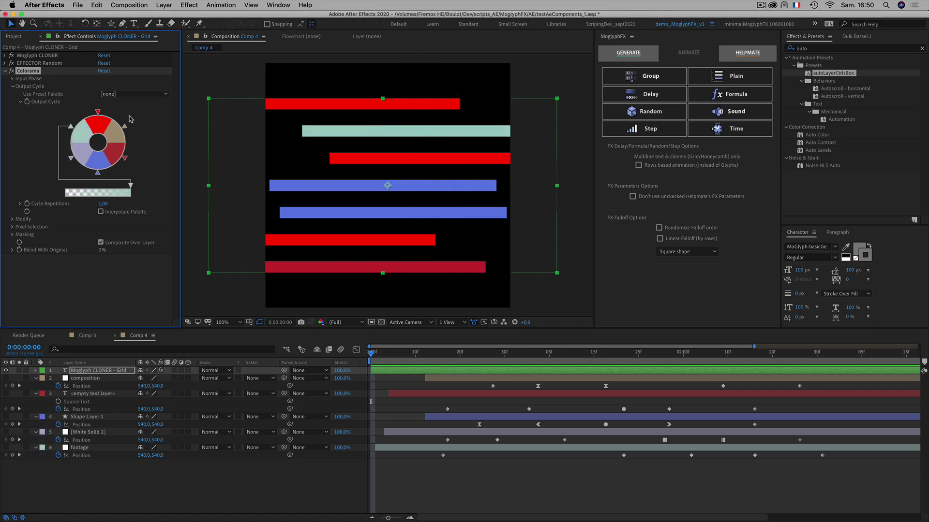
Remove the pure red from Colorama's Output Cycle and space the remaining five colors evenly around the wheel.
drag(98, 113, 110, 33)
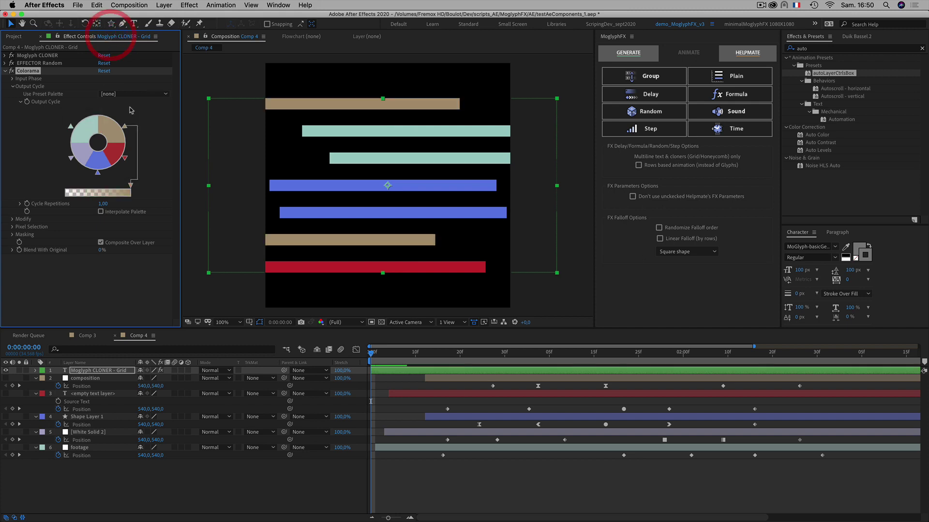
drag(74, 130, 76, 121)
click(72, 158)
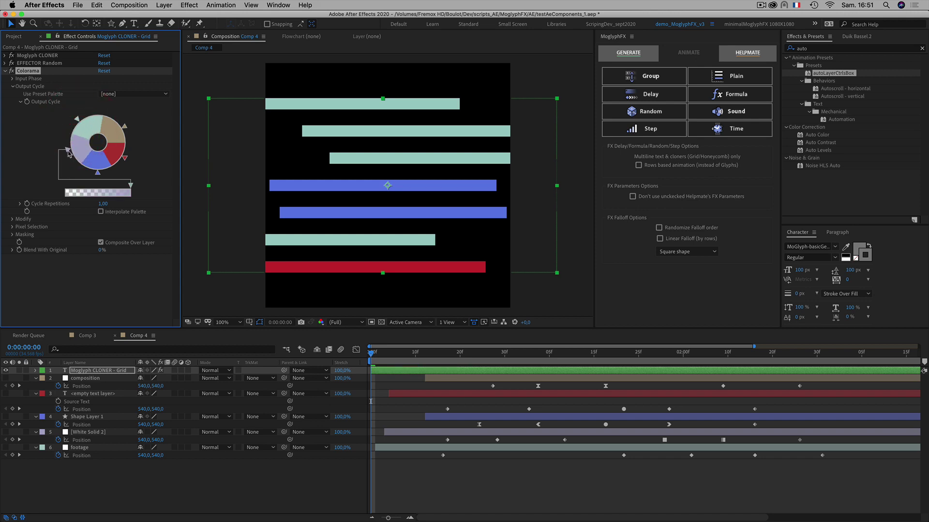
mouse_move(125, 127)
mouse_down()
mouse_move(108, 118)
mouse_move(119, 120)
mouse_up()
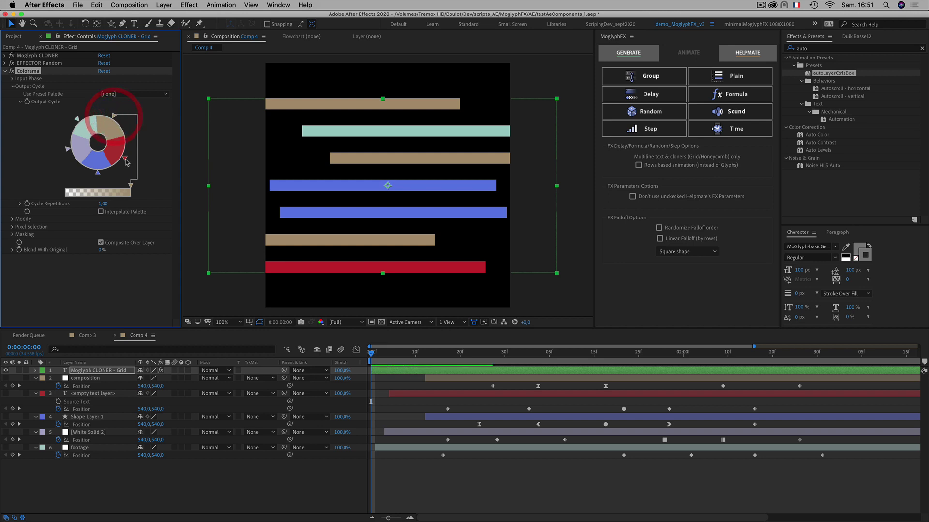
mouse_move(124, 158)
mouse_down()
mouse_move(129, 130)
mouse_move(122, 169)
mouse_move(129, 149)
mouse_move(109, 170)
mouse_move(125, 159)
mouse_up()
drag(115, 118, 103, 114)
click(67, 149)
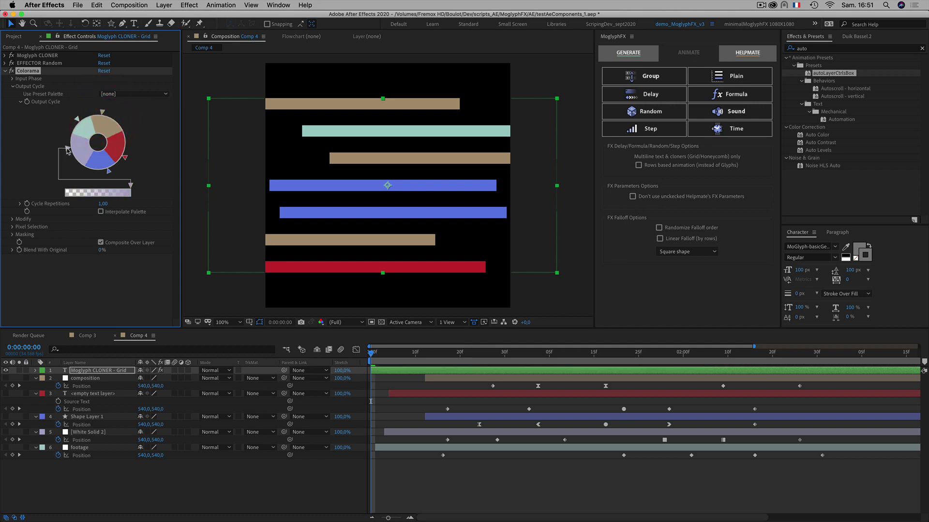
click(68, 150)
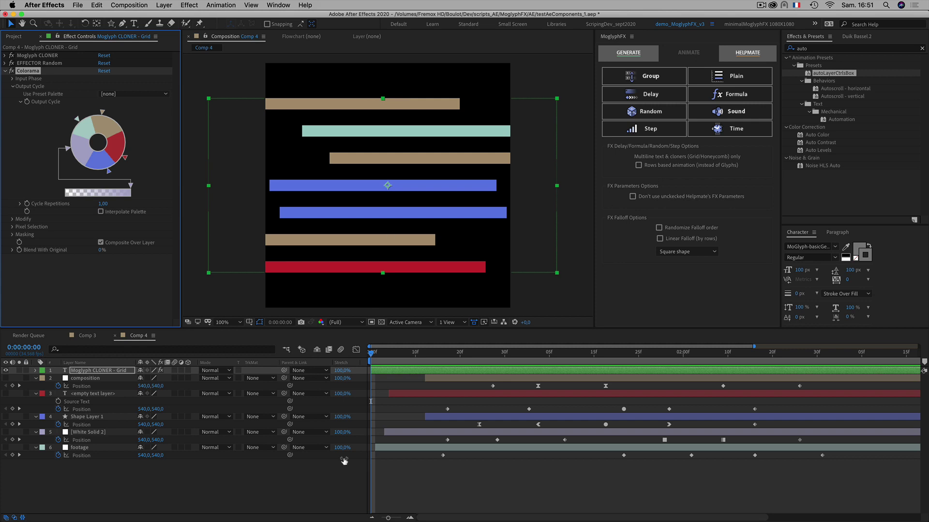
click(331, 481)
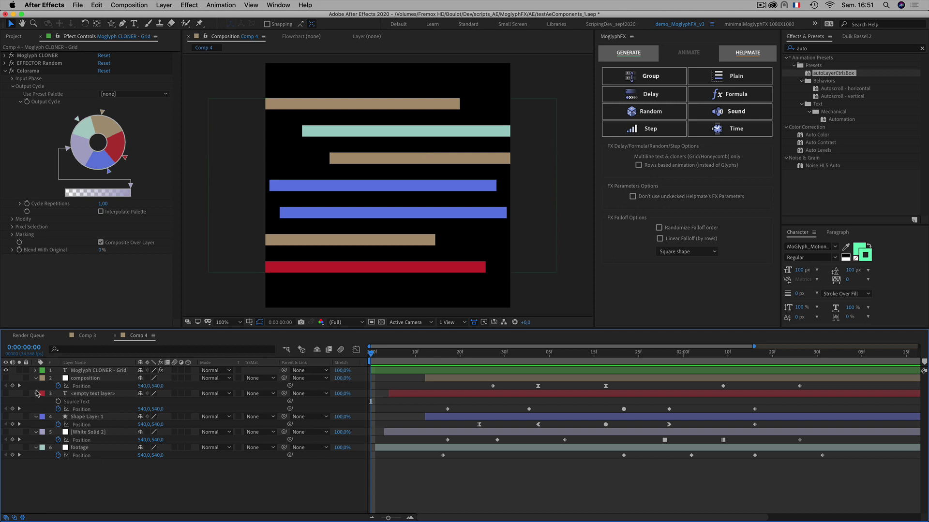
click(99, 485)
drag(485, 388, 772, 492)
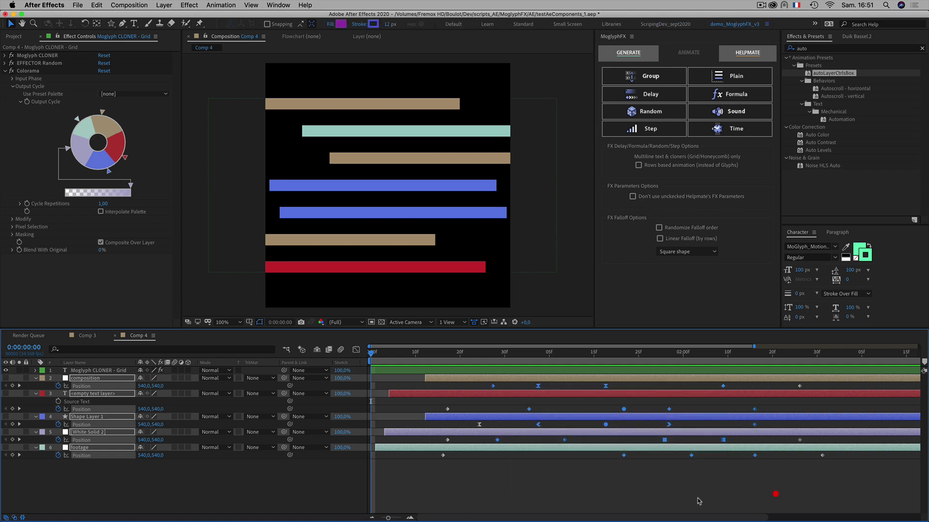
click(105, 491)
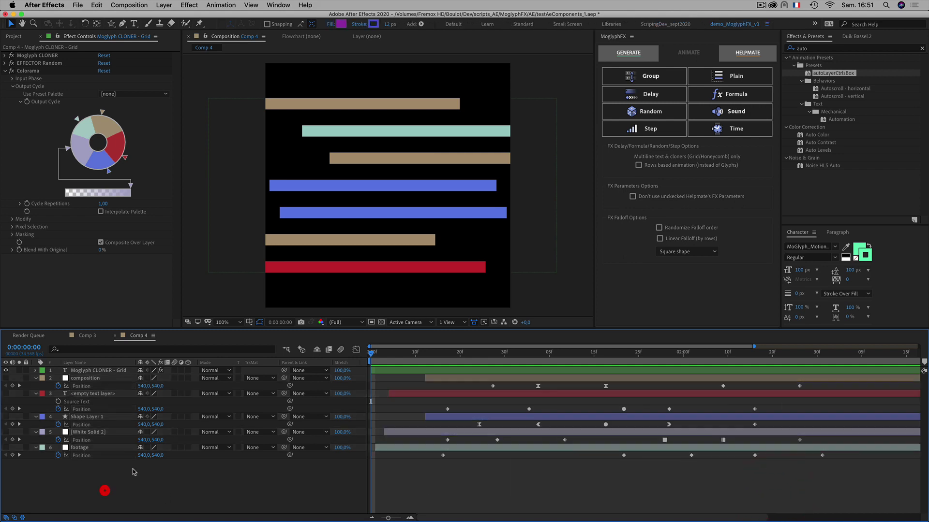
click(81, 371)
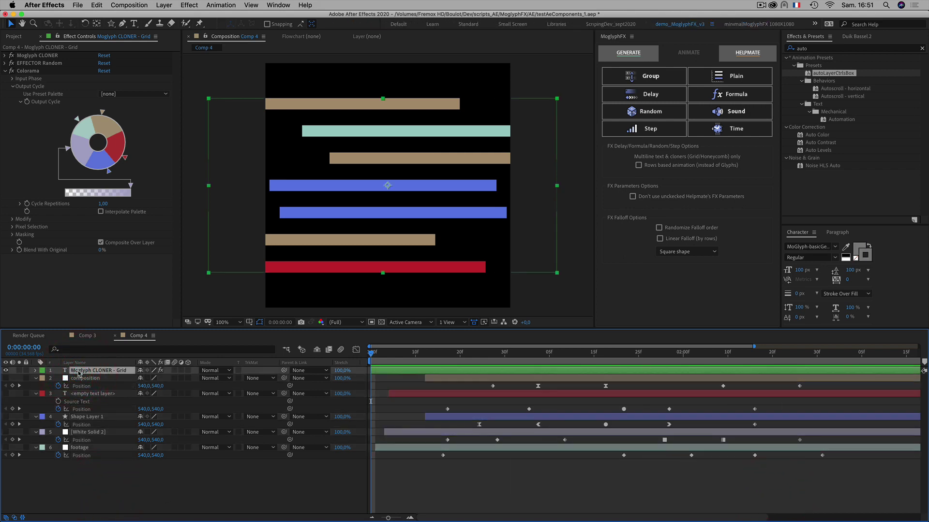
click(92, 480)
Duplicate the Moglyph CLONER - Grid layer and delete the Colorama effect from the copy.
click(83, 371)
key(super+d)
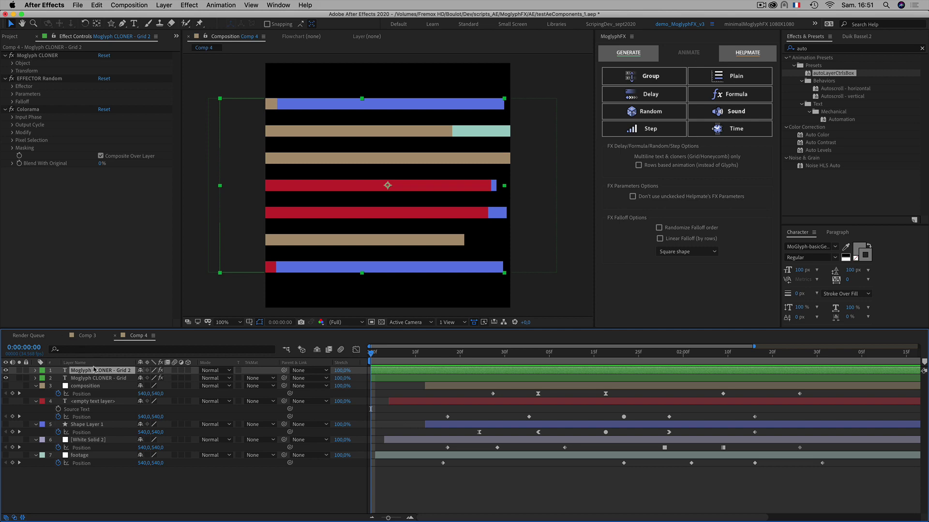
click(54, 213)
click(28, 109)
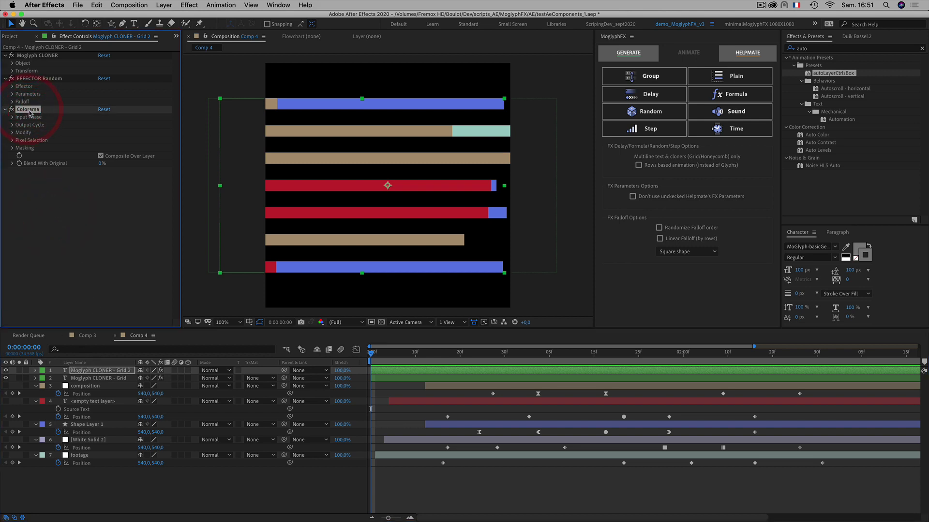
key(Delete)
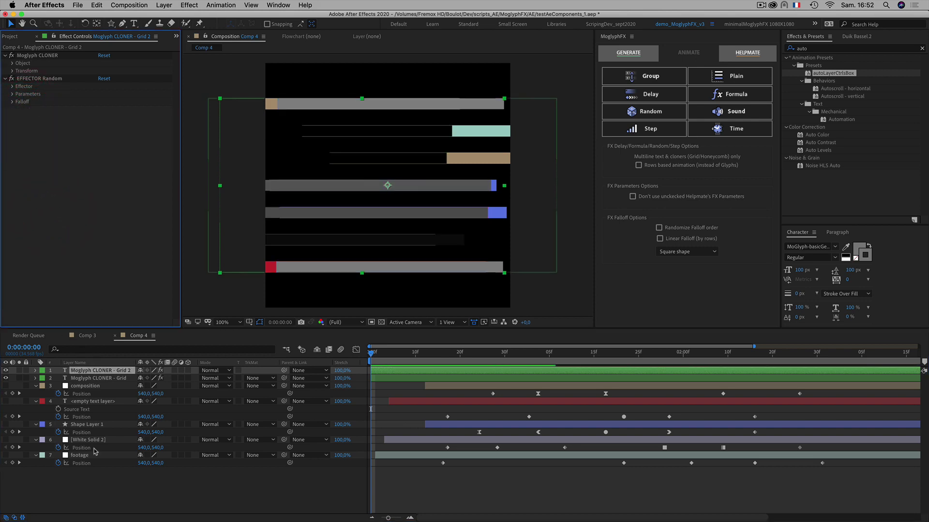
click(92, 486)
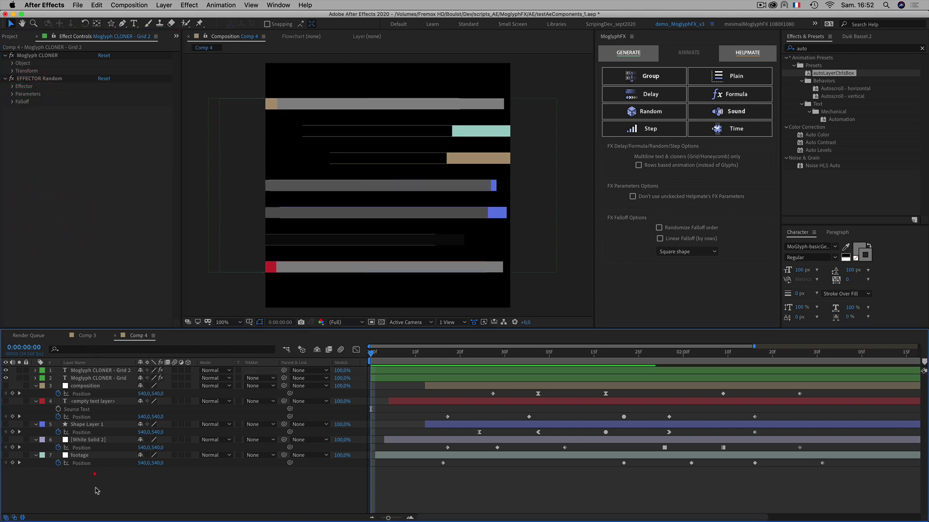
Set both Scale X and Scale Y to 100% in the duplicated cloner's Transform settings.
click(86, 370)
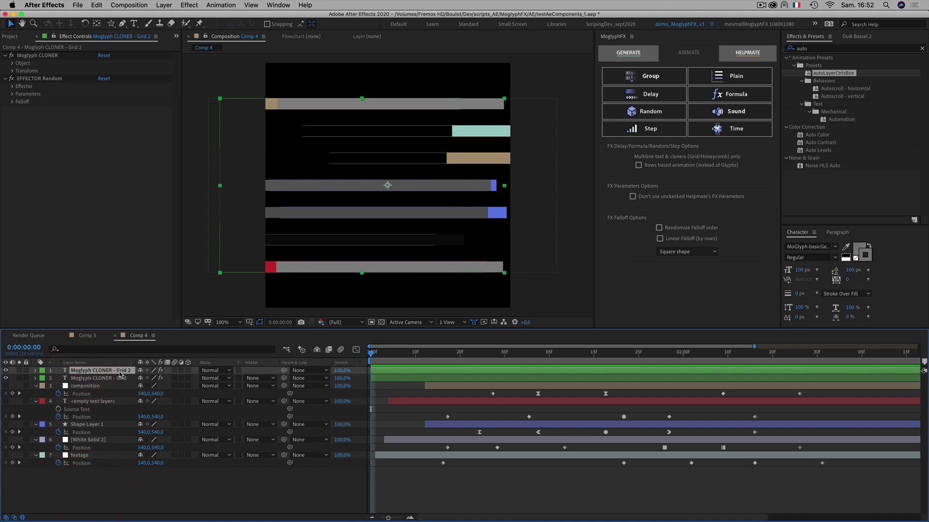
click(13, 71)
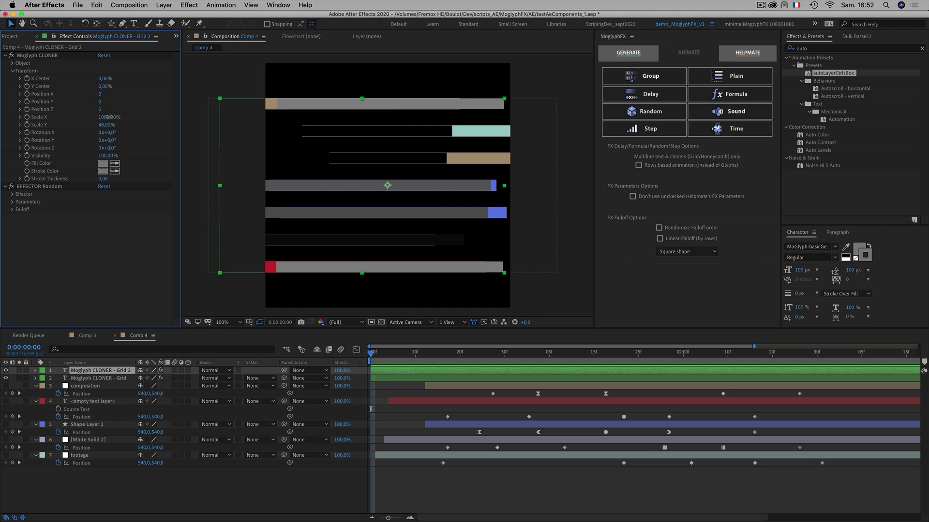
click(107, 118)
text(100)
click(144, 122)
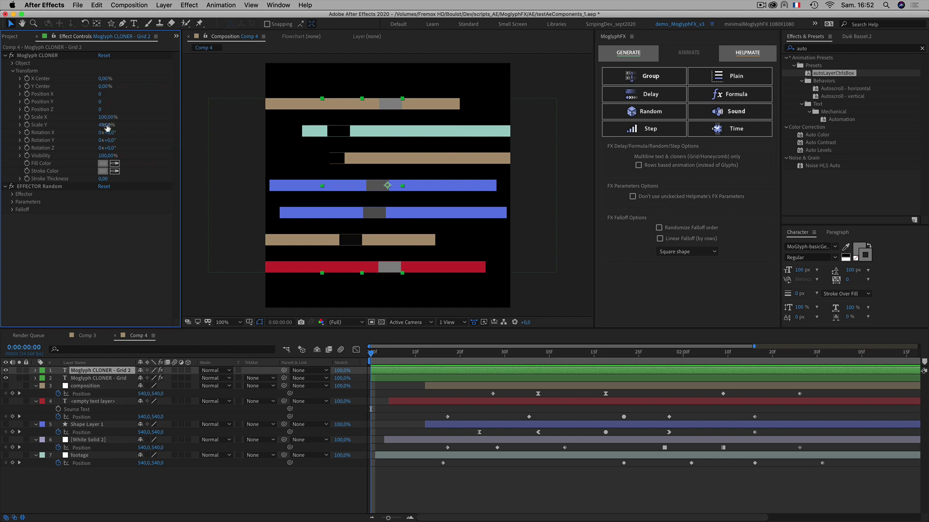
click(107, 125)
text(100)
click(148, 125)
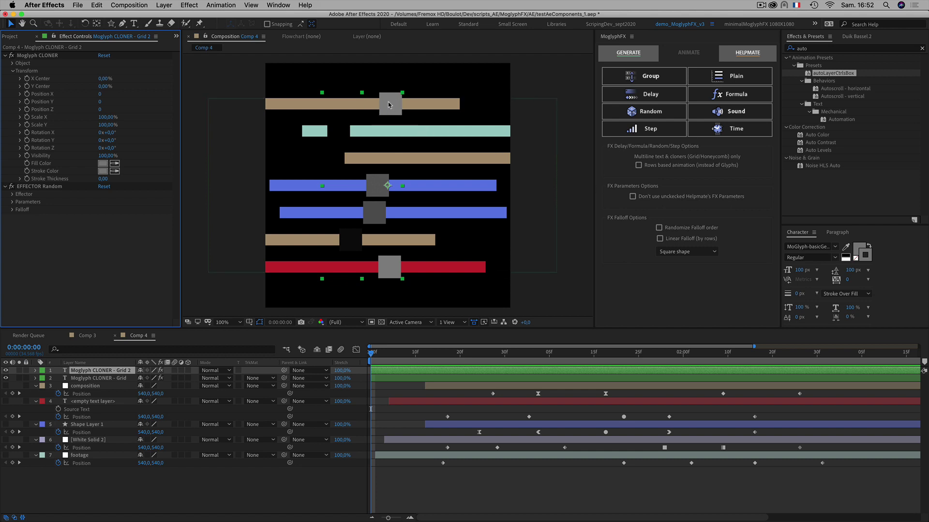
click(621, 51)
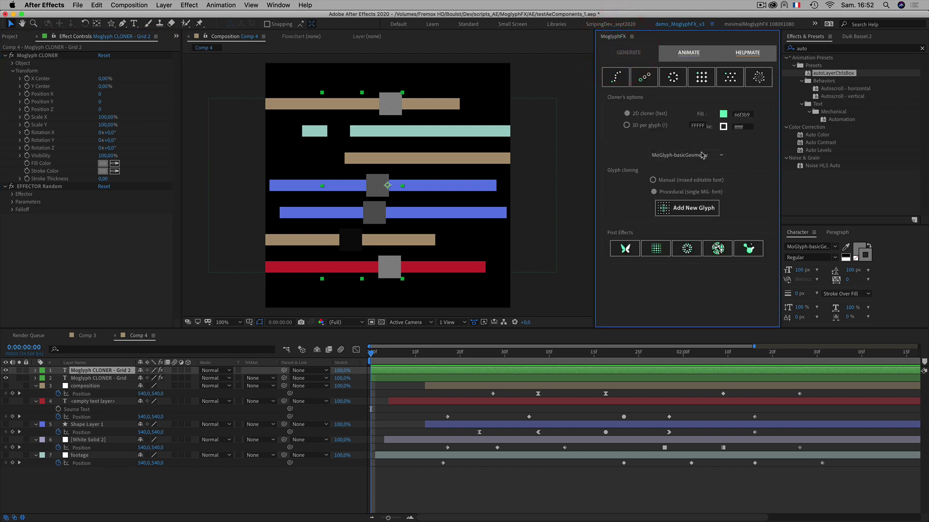
click(136, 483)
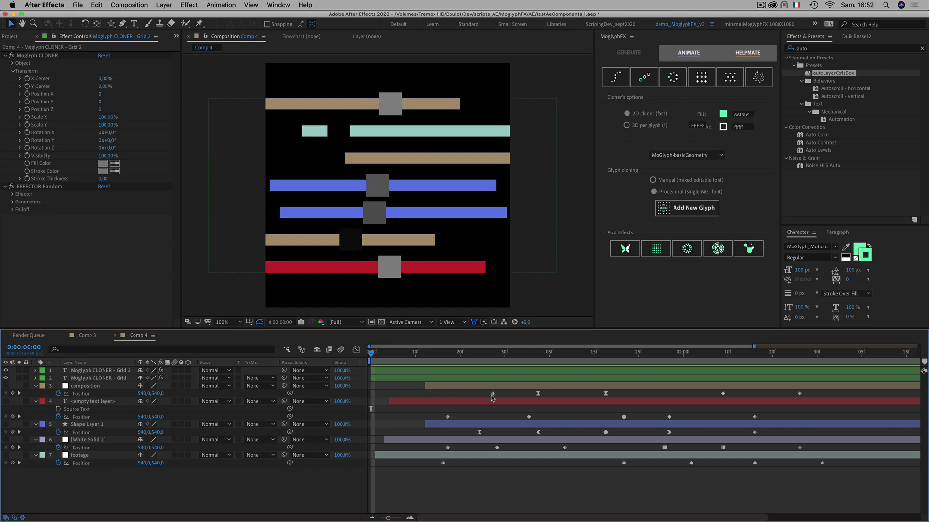
mouse_move(492, 397)
drag(457, 393, 548, 421)
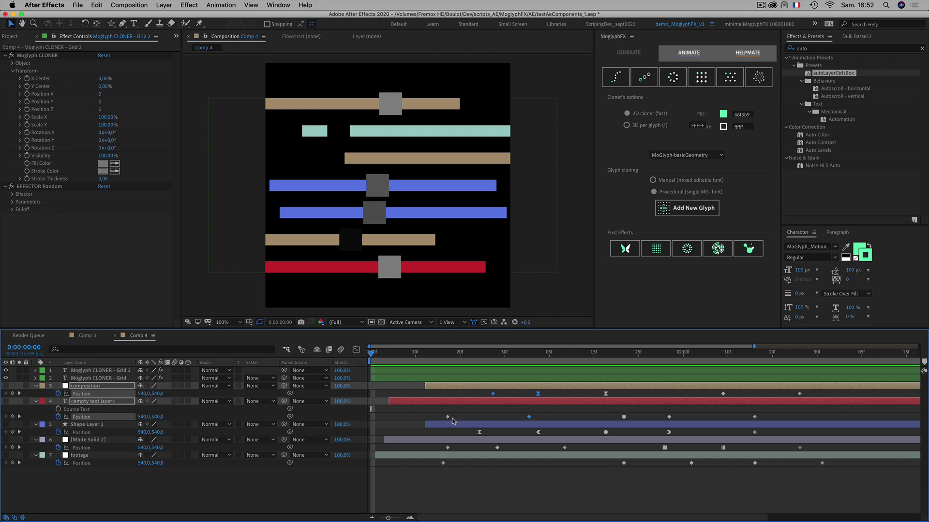
Set the duplicated cloner's fill color to light grey B1B1B1, sampled from a keyframe marker in the timeline.
click(103, 164)
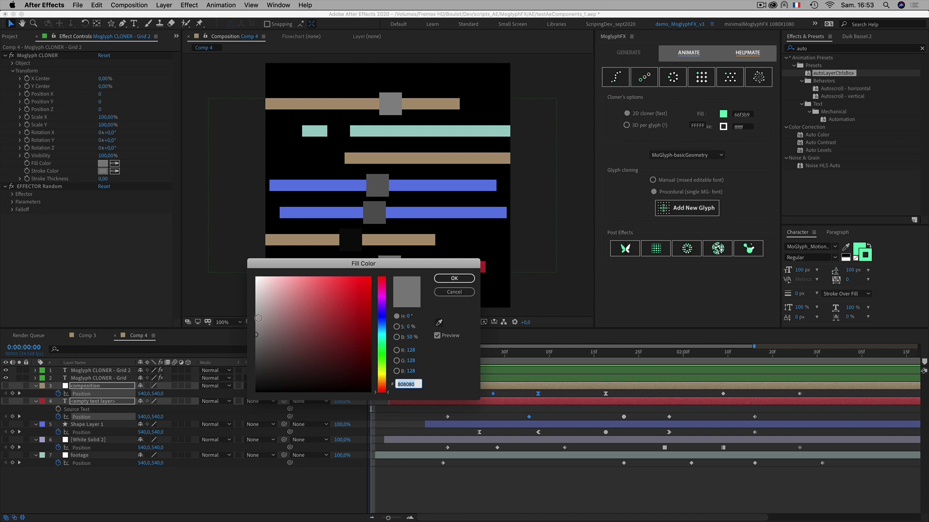
drag(259, 319, 248, 313)
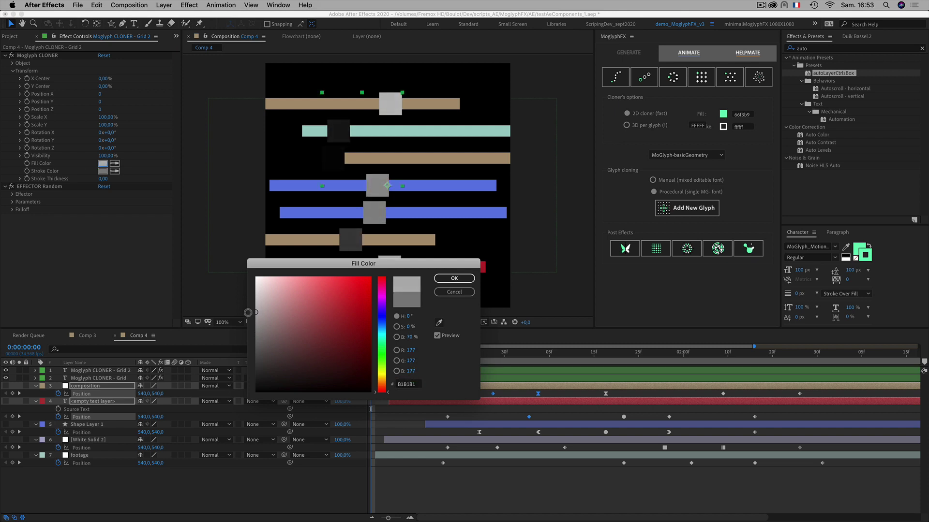
click(439, 324)
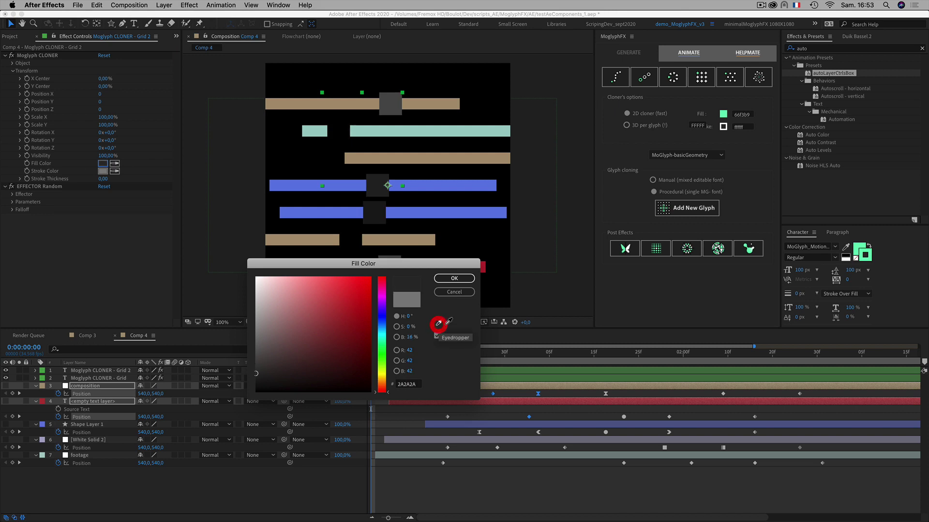
click(498, 449)
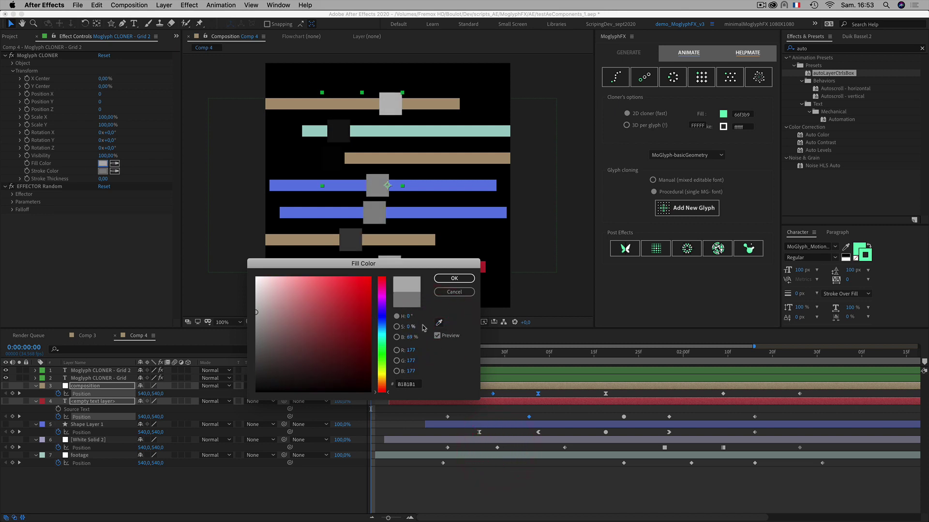
click(411, 338)
click(453, 279)
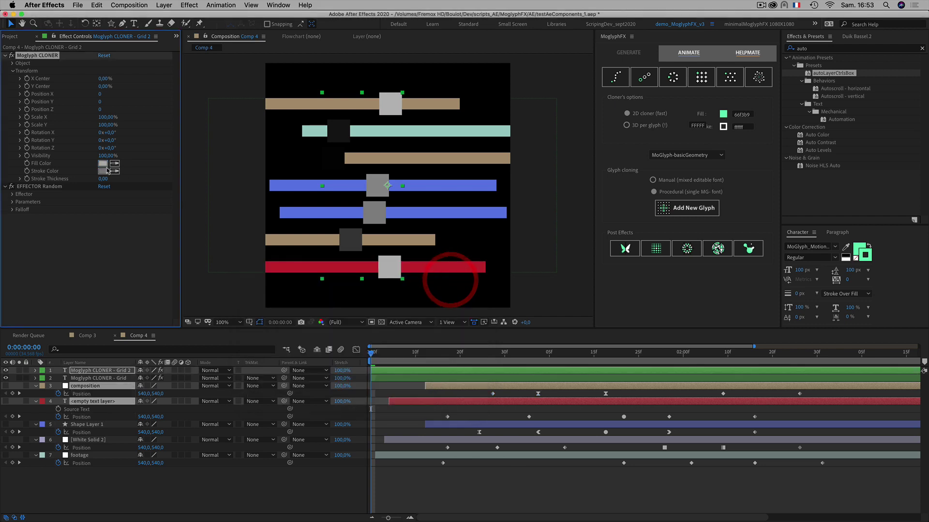
Match the duplicated cloner's stroke color to its fill color by sampling the fill swatch.
click(116, 172)
click(101, 164)
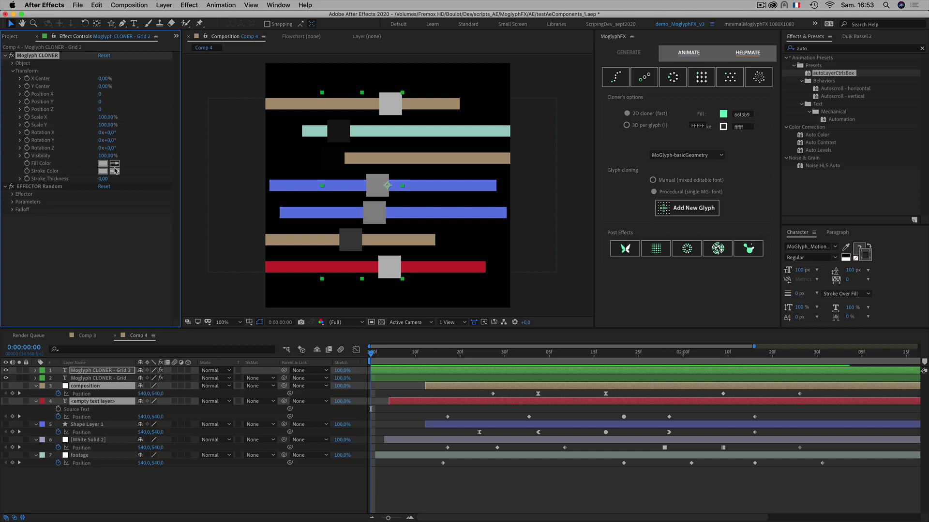
click(84, 266)
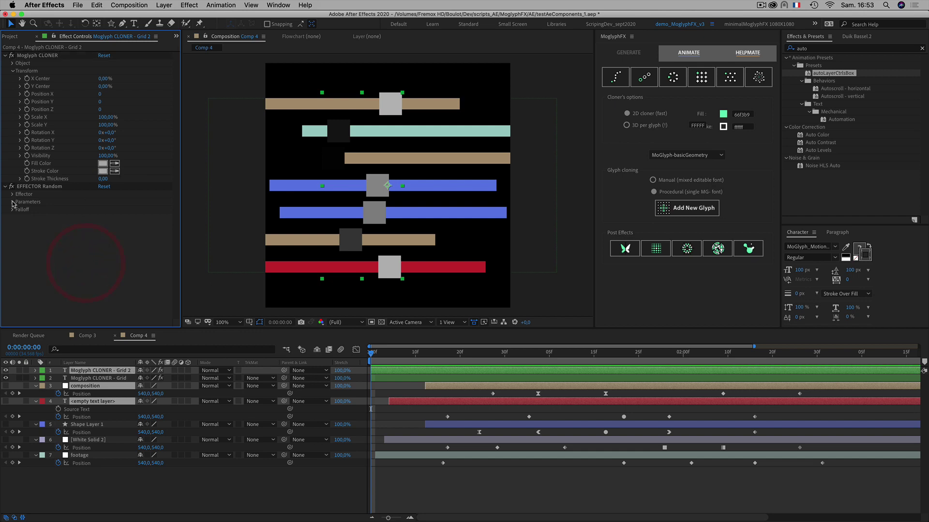
Set Fill Brightness to 0% in the Style parameters of the duplicated cloner's EFFECTOR Random.
click(28, 188)
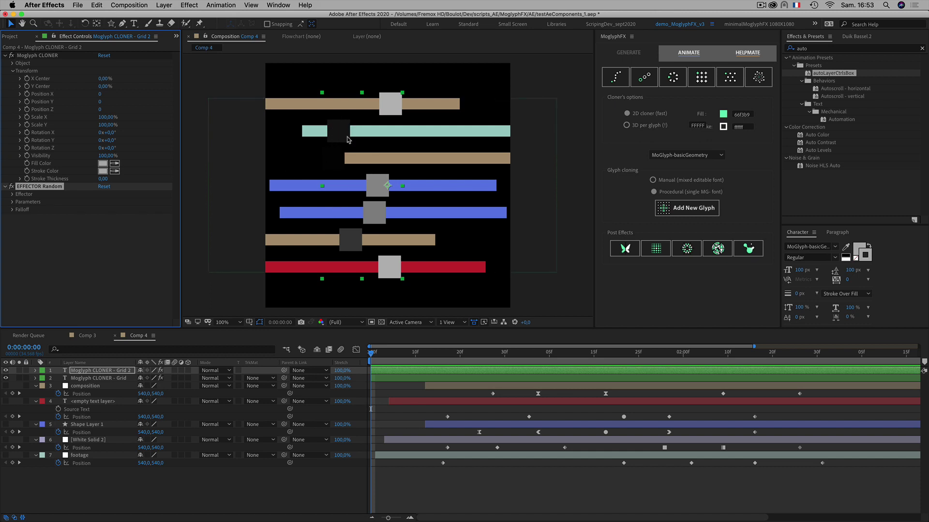
click(82, 237)
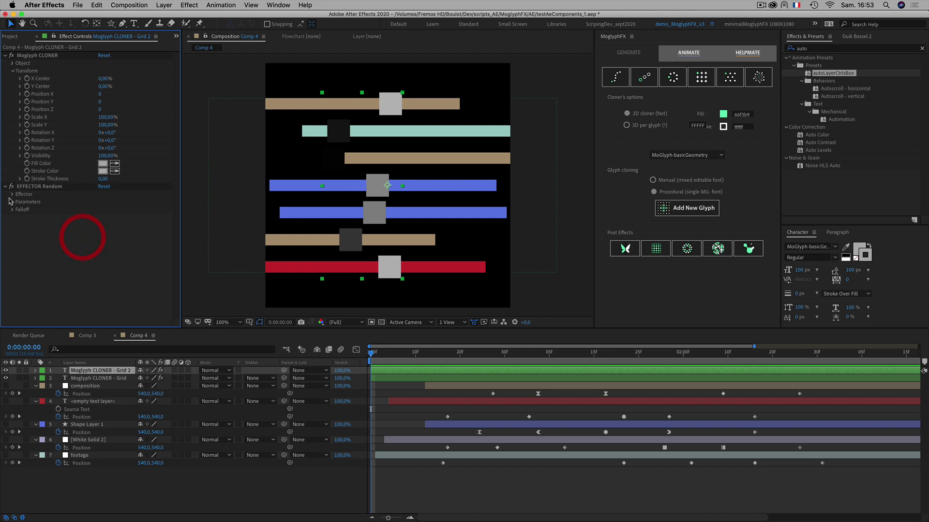
click(22, 187)
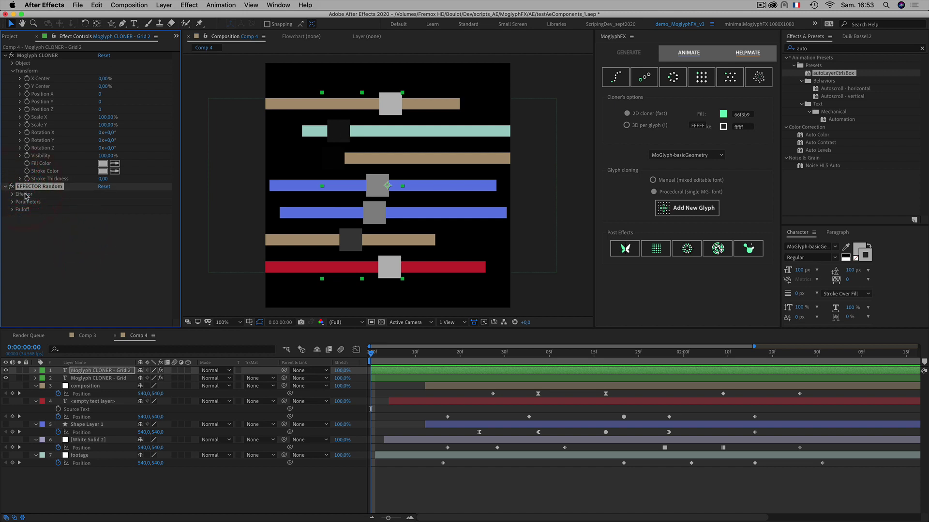
click(12, 202)
click(21, 217)
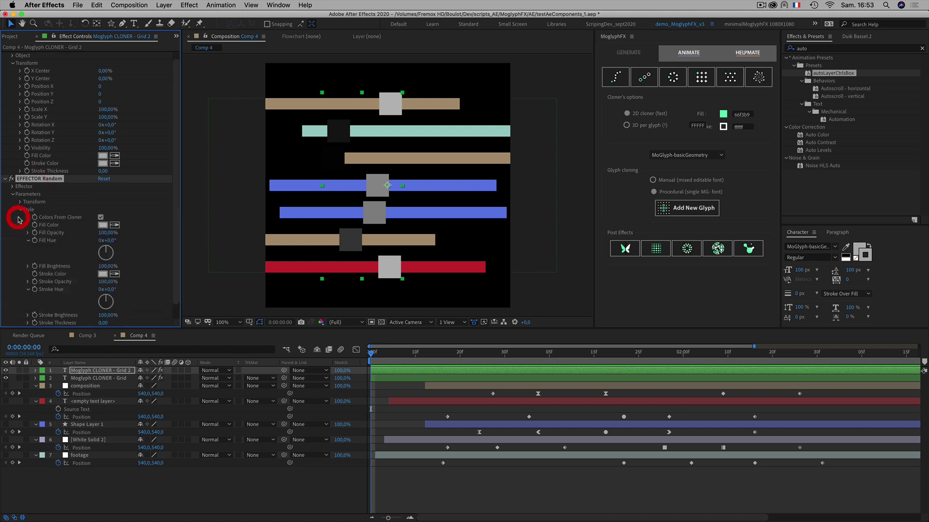
click(106, 266)
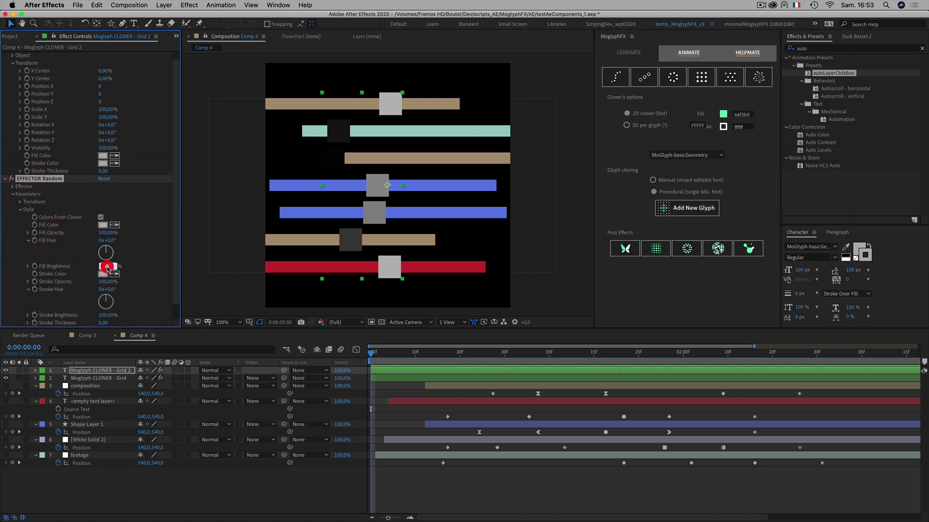
text(0)
click(154, 262)
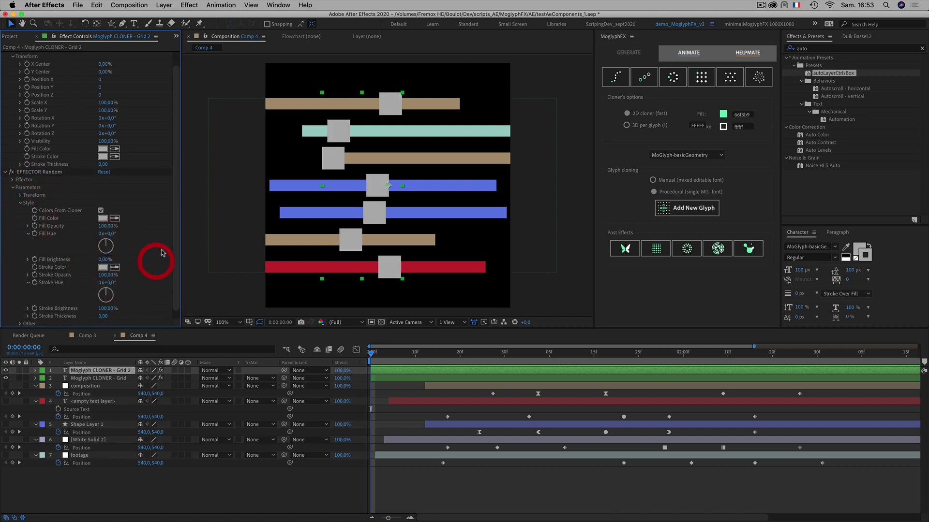
Set Stroke Brightness to 0% in the Style parameters of the duplicated cloner's EFFECTOR Random.
scroll(88, 300, down, 2)
click(105, 300)
text(0)
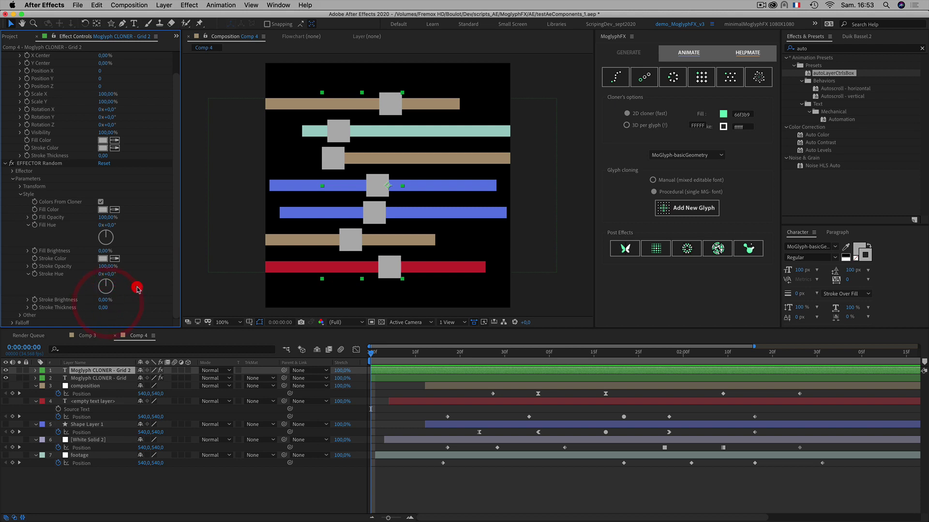
click(138, 284)
drag(380, 359, 361, 340)
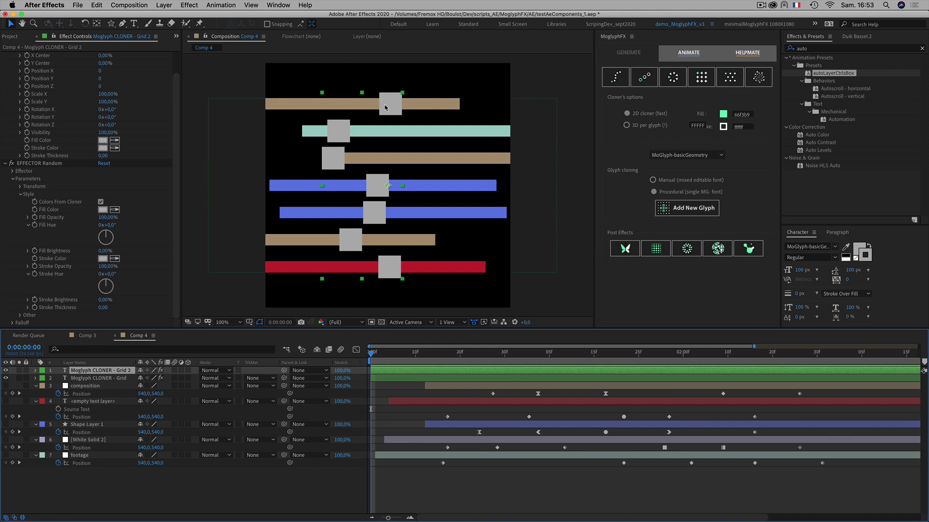
Collapse the EFFECTOR Random and Moglyph CLONER effects of the duplicated cloner.
scroll(142, 86, up, 2)
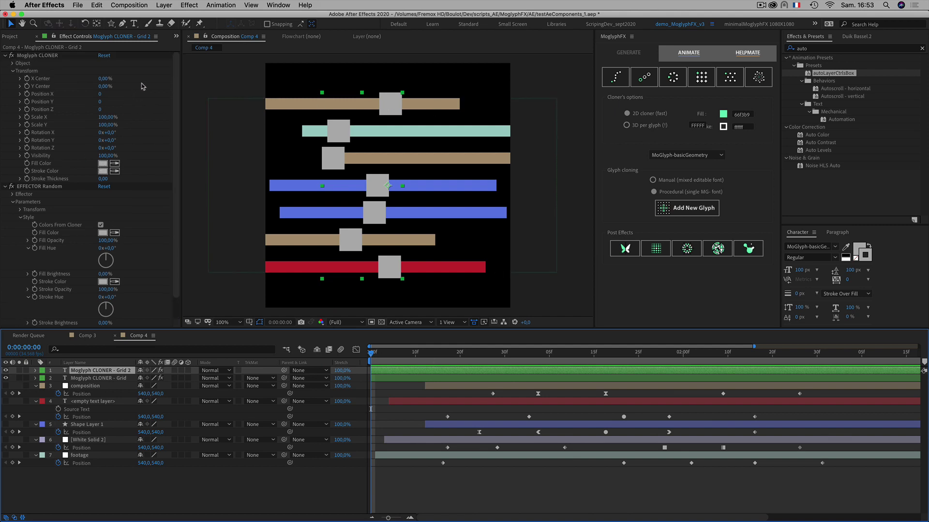
click(5, 187)
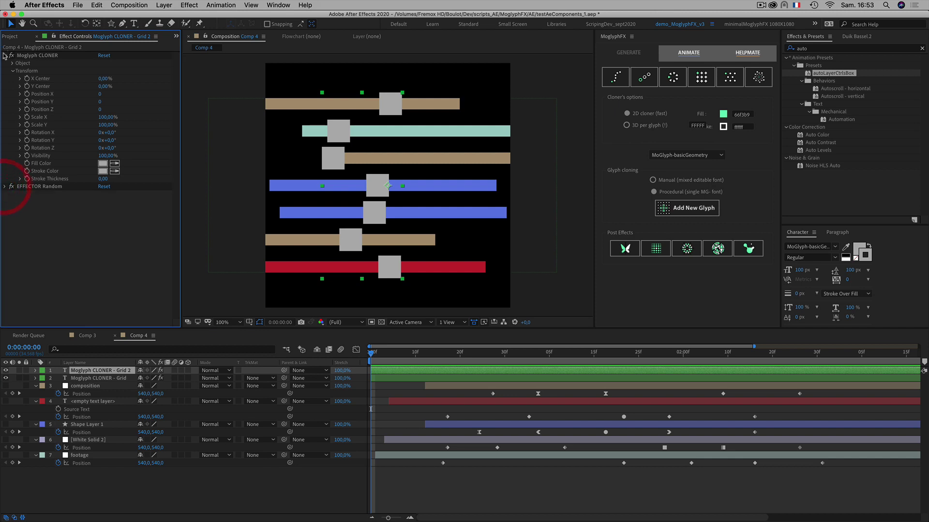
click(5, 55)
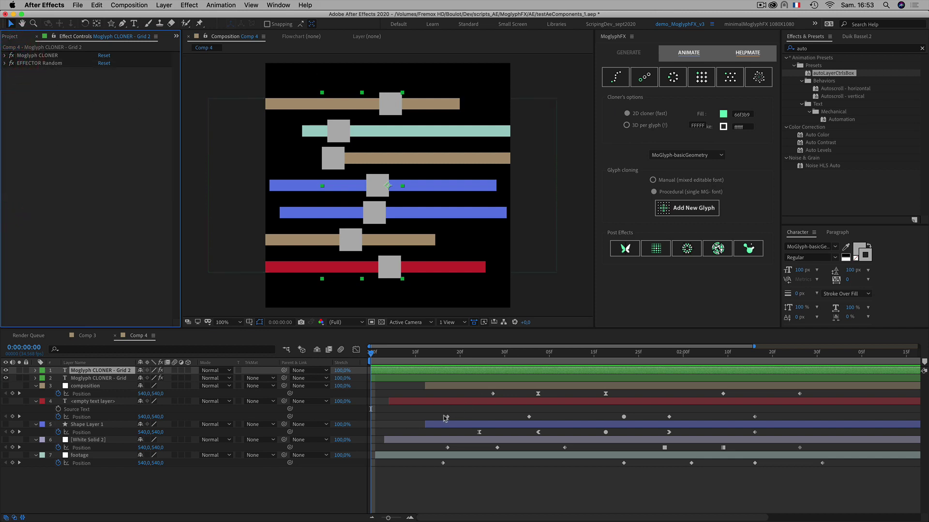
With the duplicated cloner layer selected, set the glyph font to MoGlyph_MotionDesign in the cloner's options.
mouse_move(448, 419)
click(101, 491)
click(83, 371)
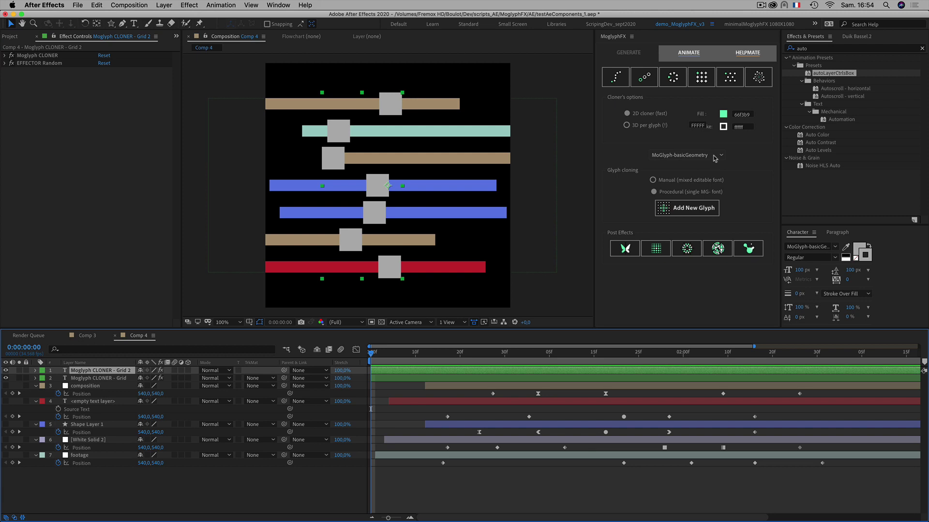
click(713, 158)
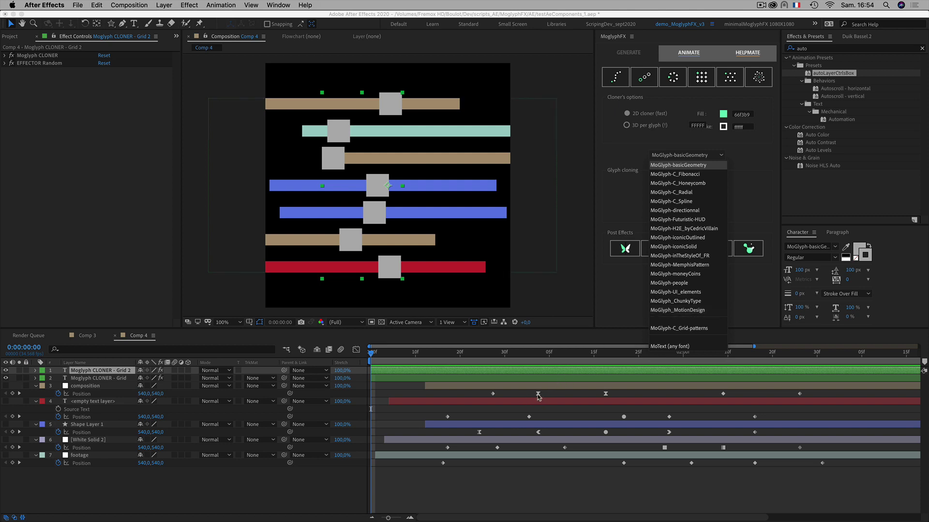
mouse_move(539, 397)
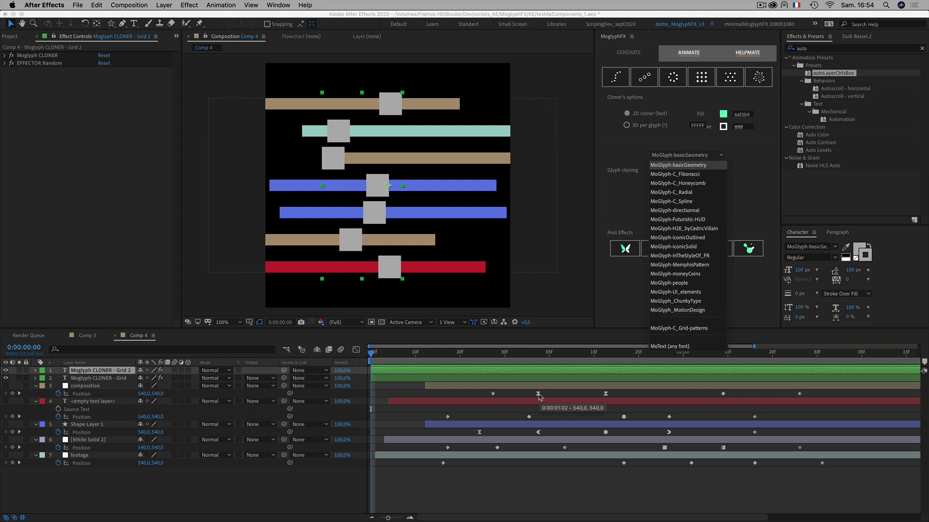
click(702, 312)
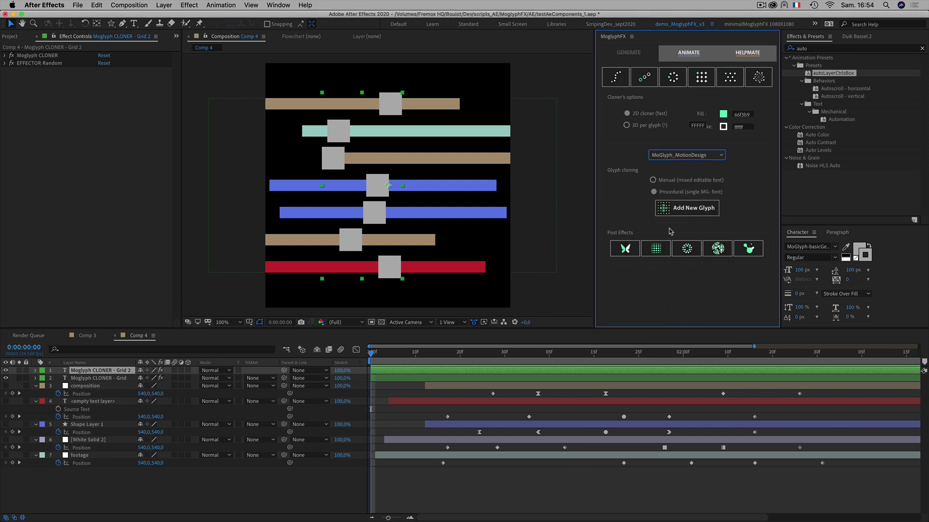
Add six keyframe-shaped glyphs to the duplicated cloner, Glyph-71 to Glyph-76: circle, square, diamond, left chevron, hourglass and right chevron.
click(673, 213)
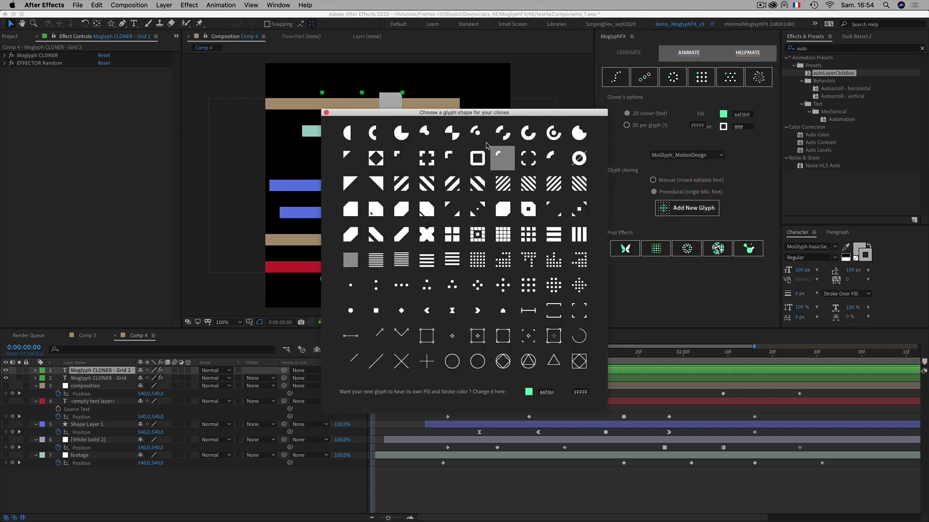
drag(450, 115, 536, 110)
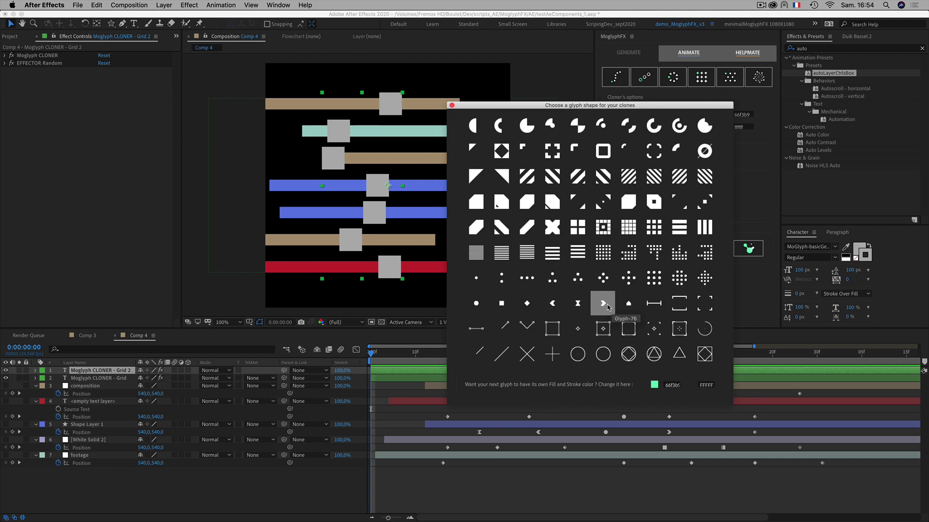
click(476, 305)
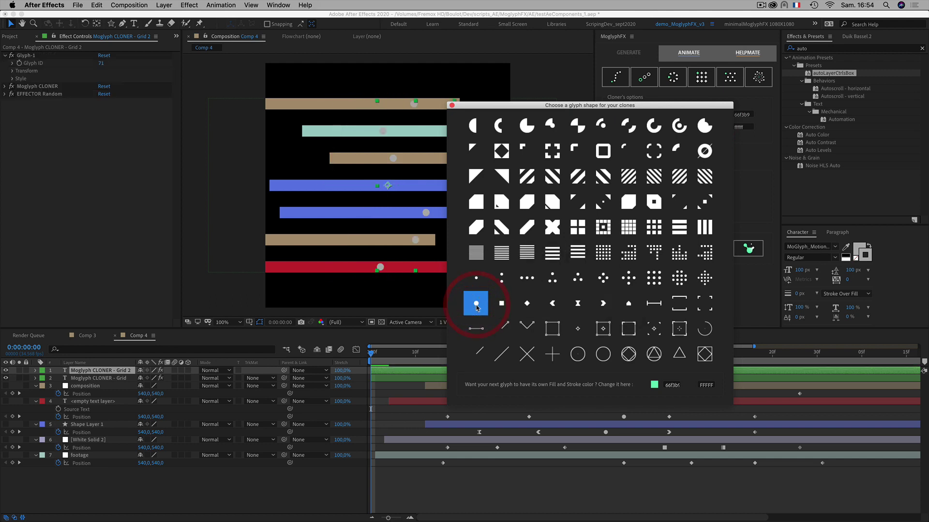
click(500, 305)
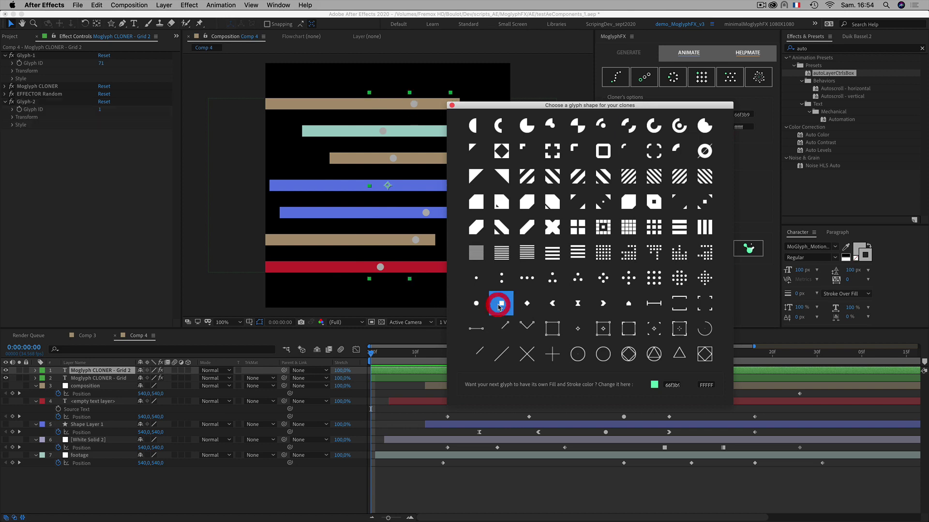
click(527, 303)
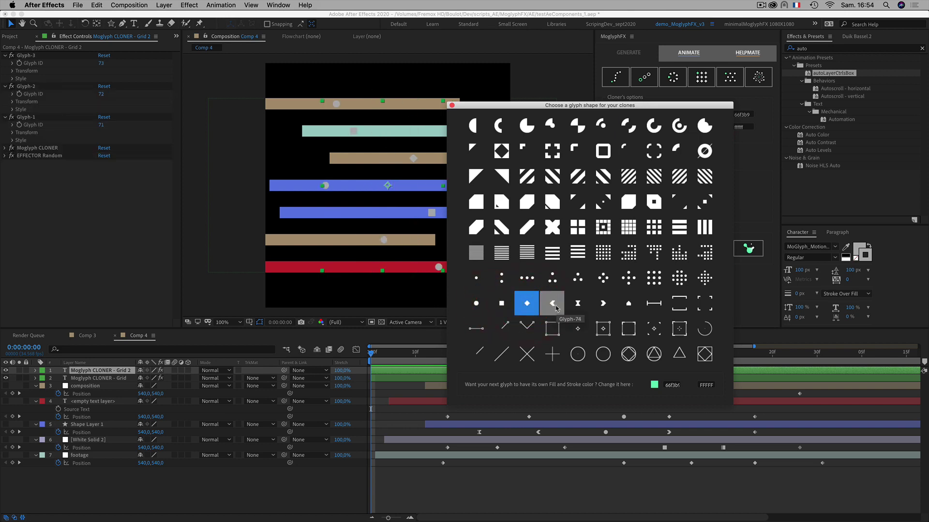
click(555, 305)
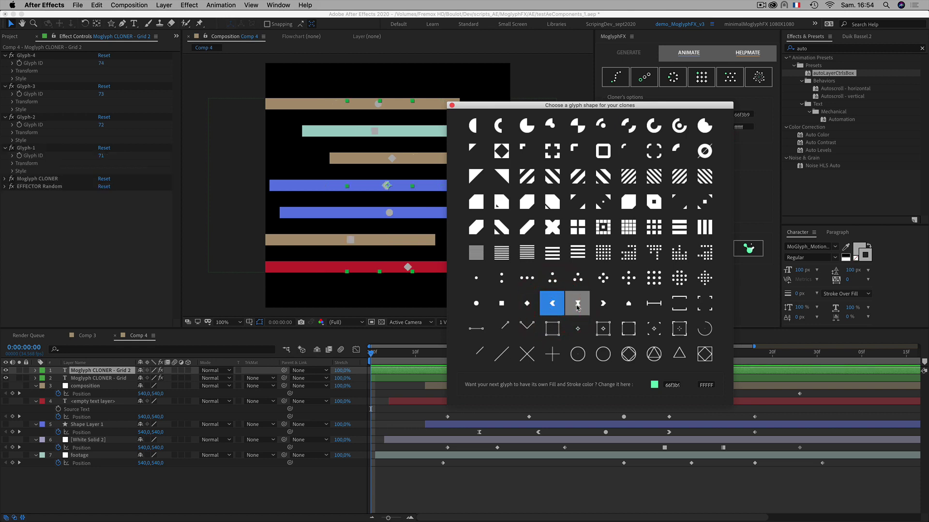
click(577, 305)
click(602, 304)
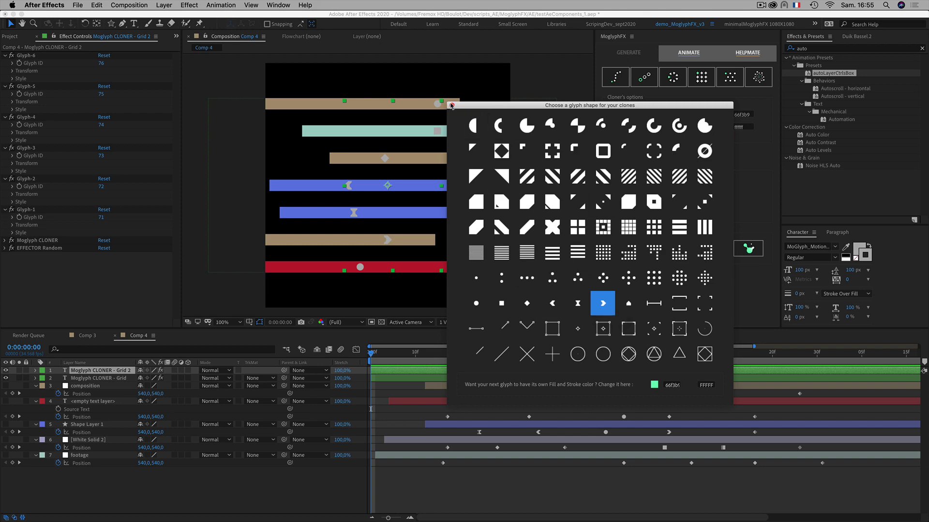
click(451, 106)
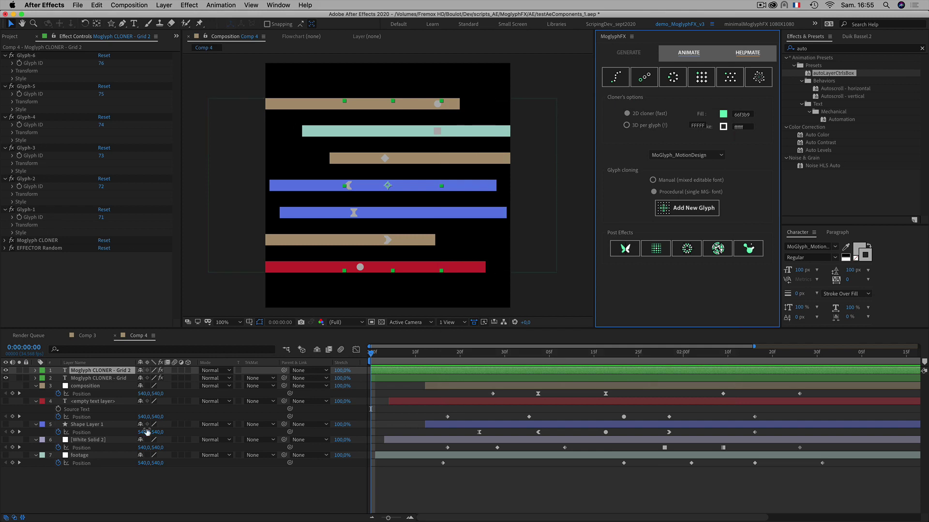
Solo the duplicated cloner layer and check its glyphs briefly against the transparency grid.
click(19, 370)
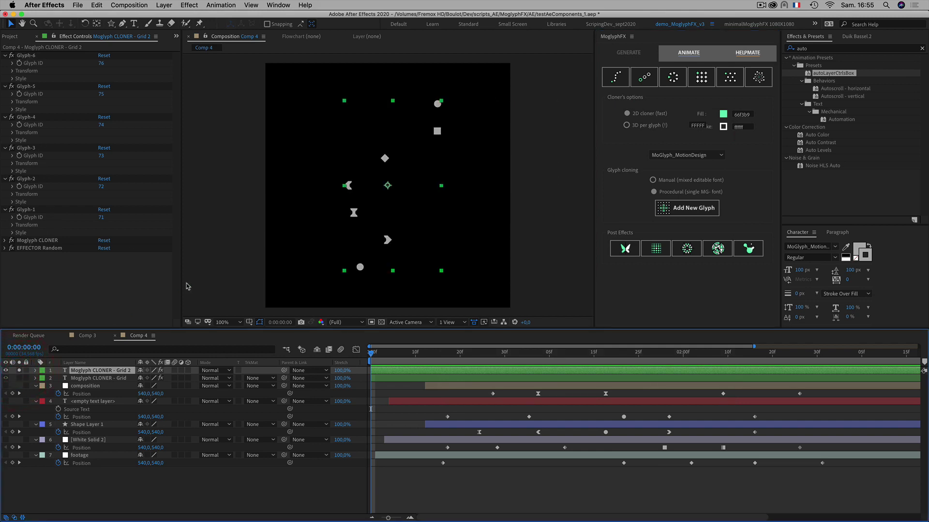
click(381, 323)
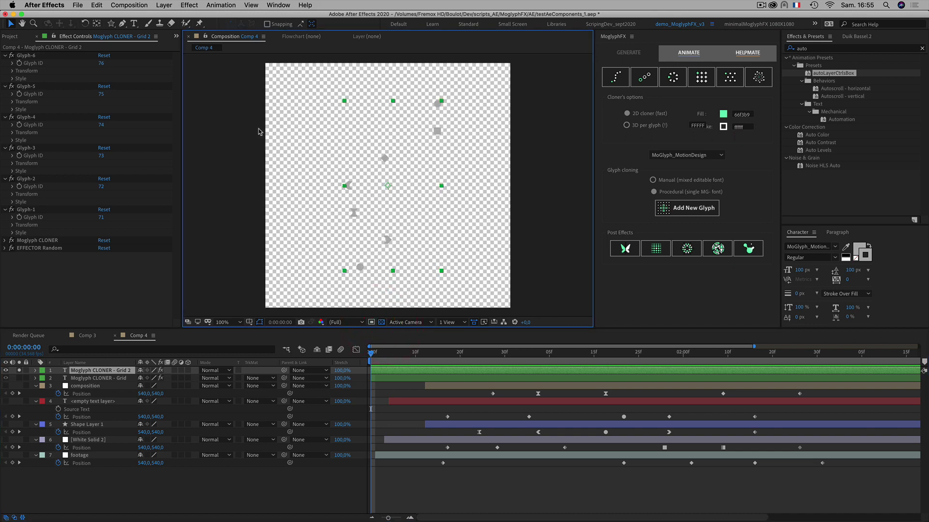
click(381, 322)
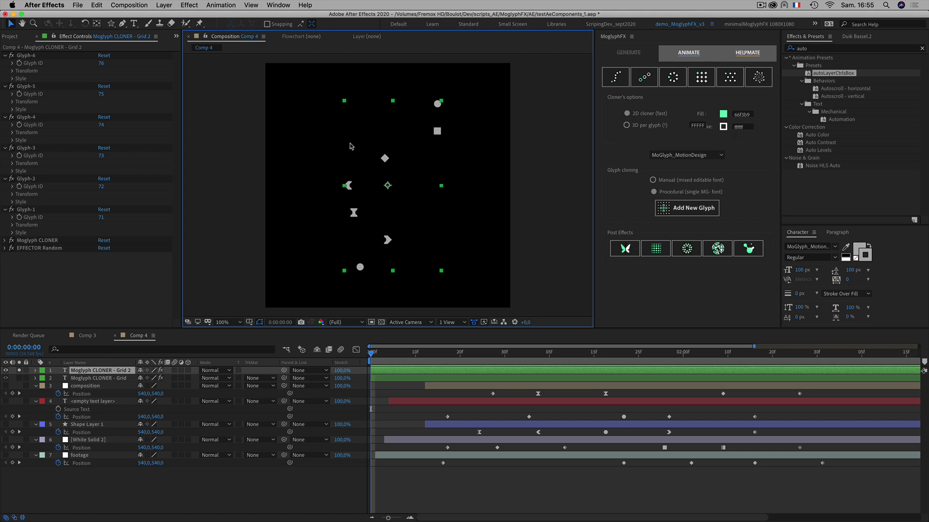
Show the Object parameters of the duplicated cloner's Moglyph CLONER effect and turn off the layer's solo.
click(30, 241)
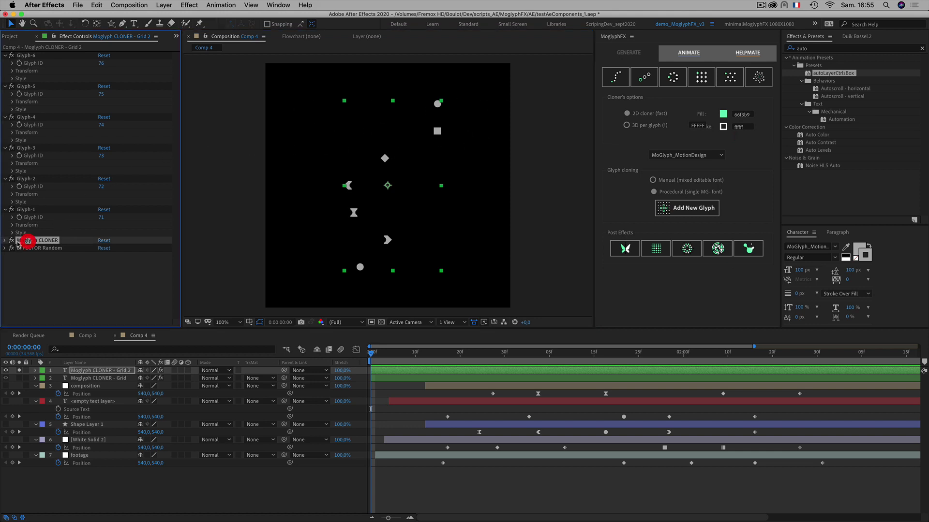
click(5, 241)
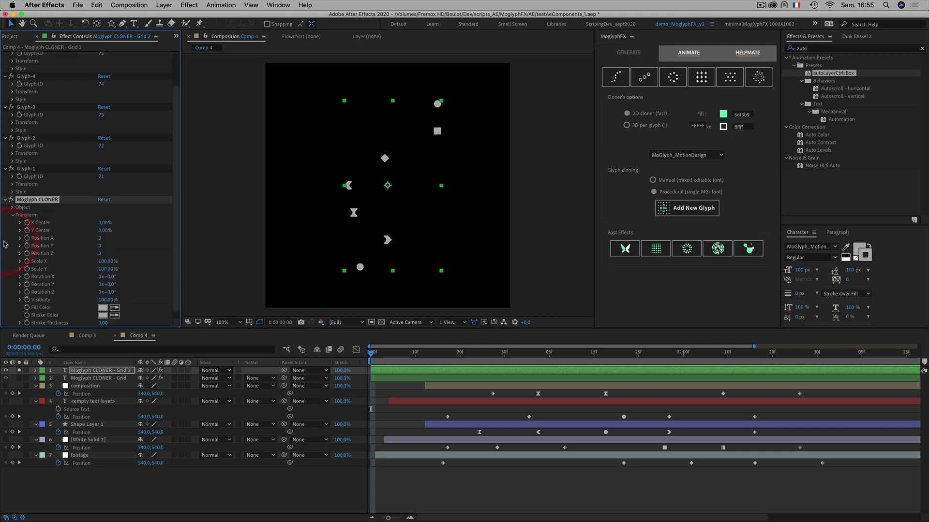
click(13, 216)
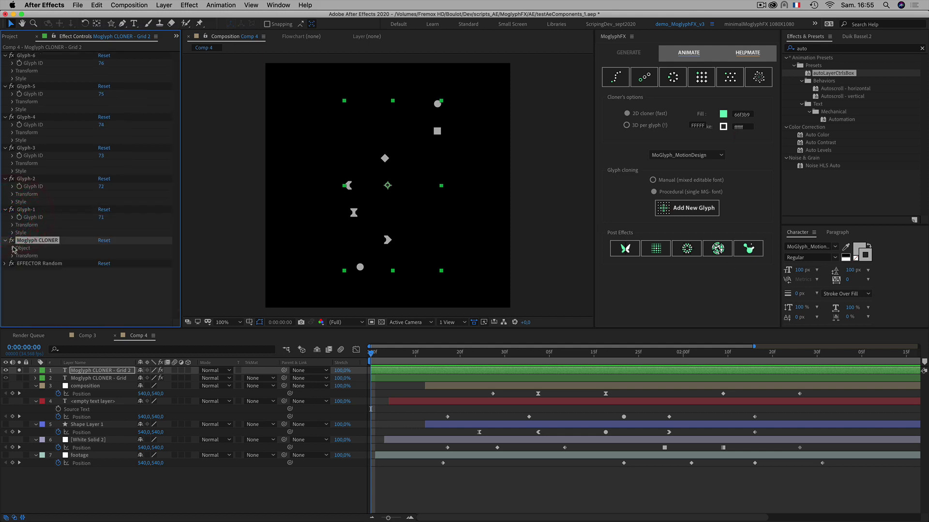
click(13, 248)
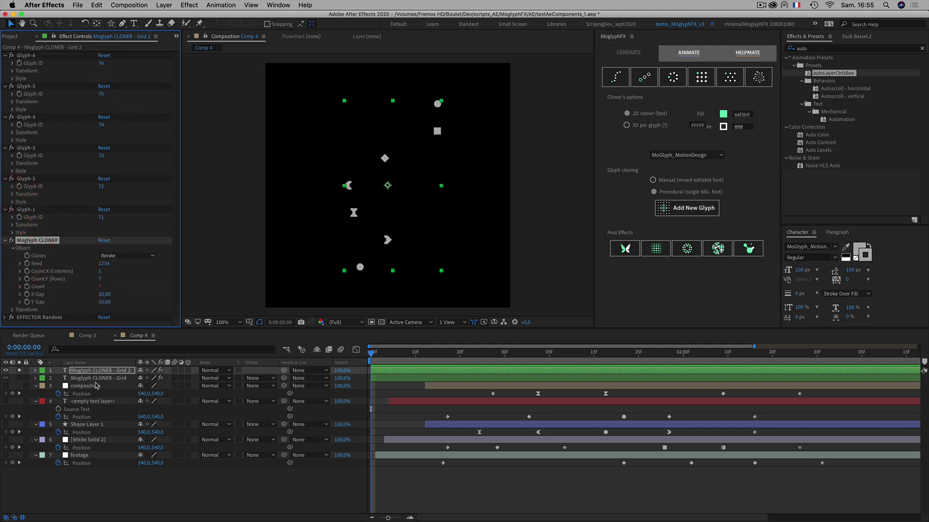
click(19, 371)
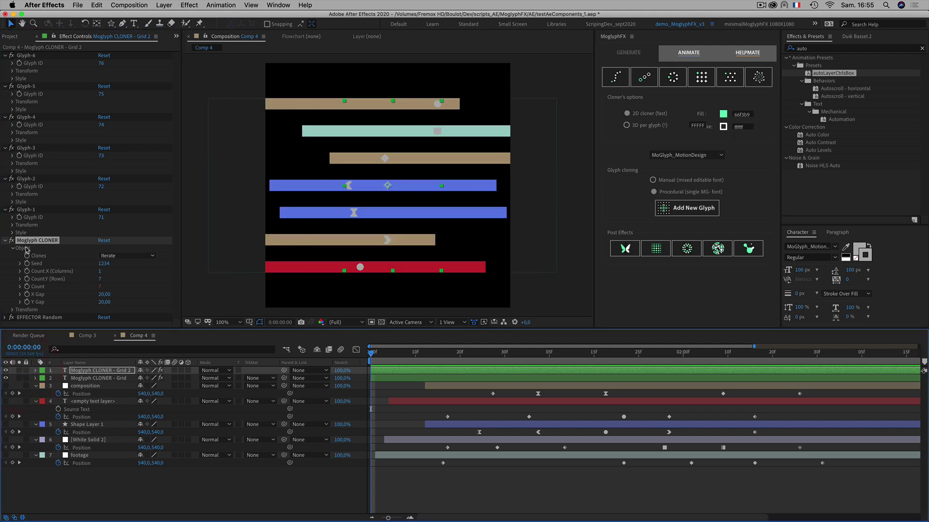
Examine the column and row counts of the original bar cloner and return to the duplicated cloner.
click(90, 379)
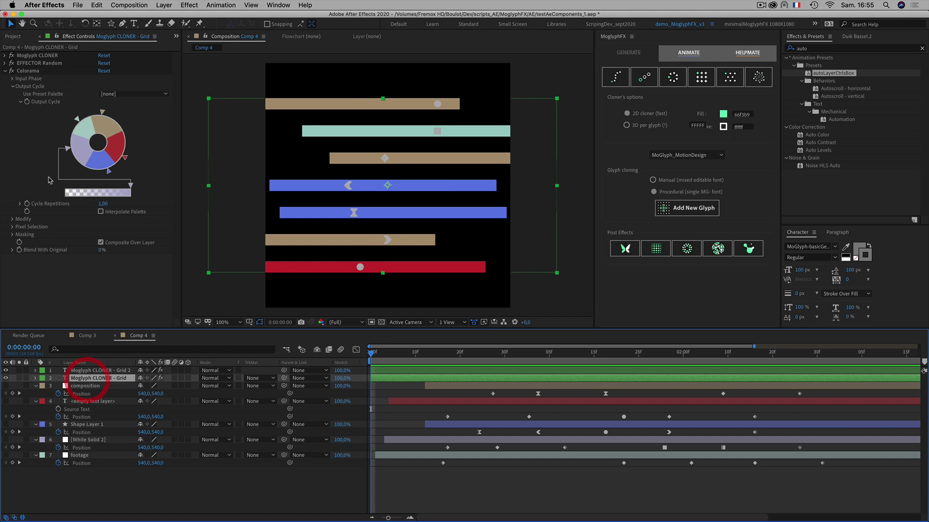
click(4, 56)
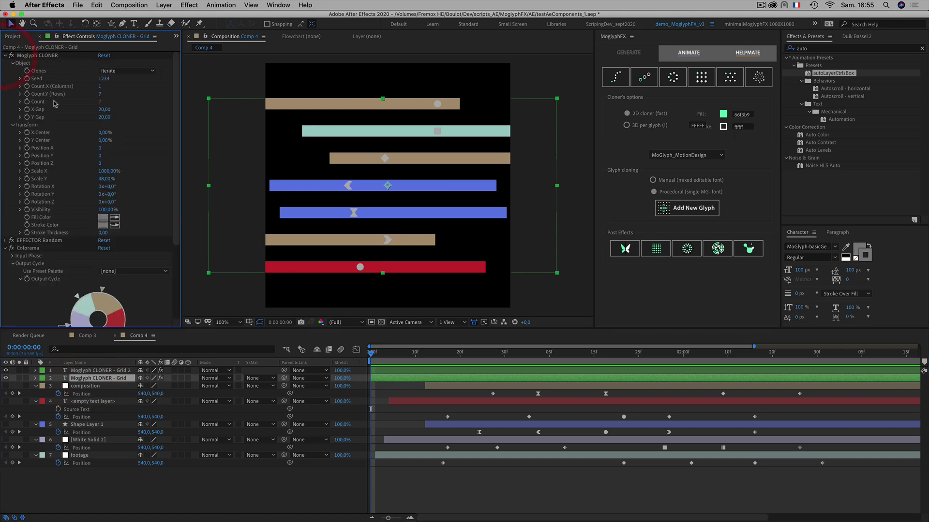
click(99, 86)
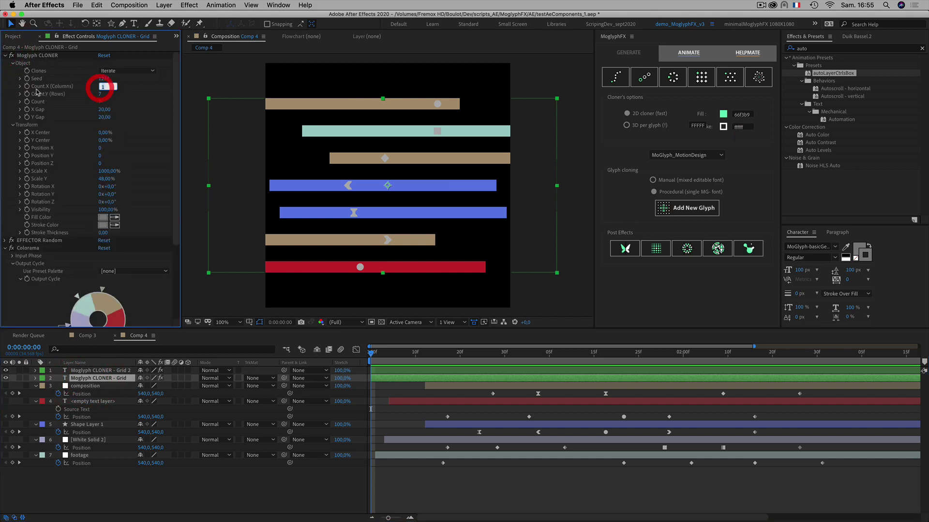
click(83, 483)
click(85, 372)
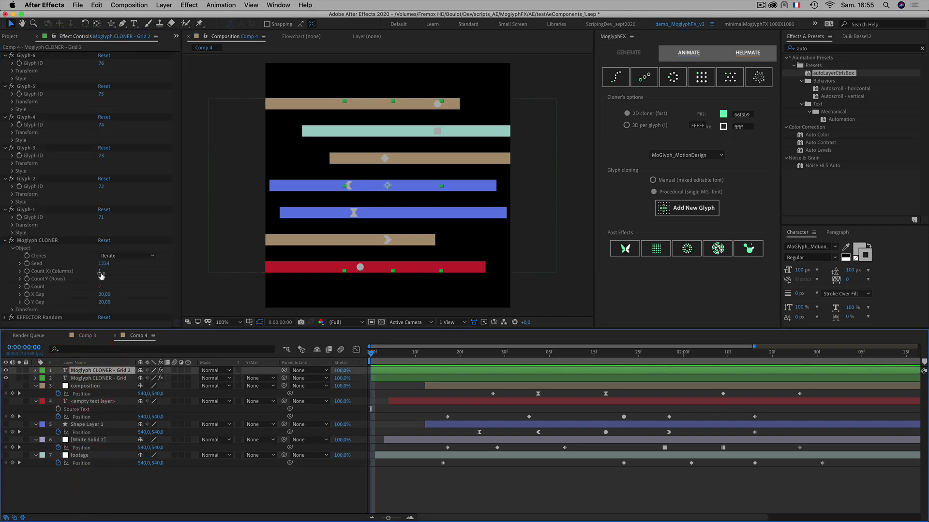
Set Count X (Columns) of the duplicated cloner to 7.
drag(102, 275, 127, 273)
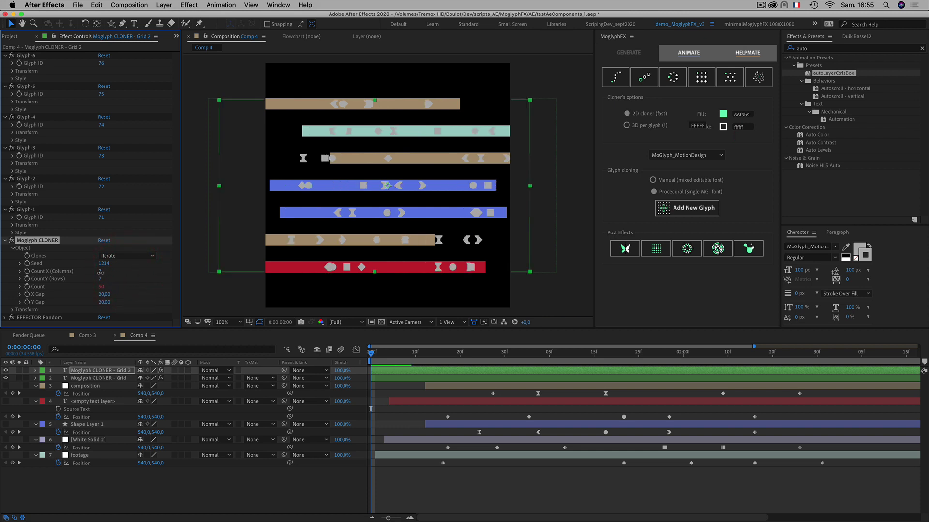
click(101, 272)
click(132, 274)
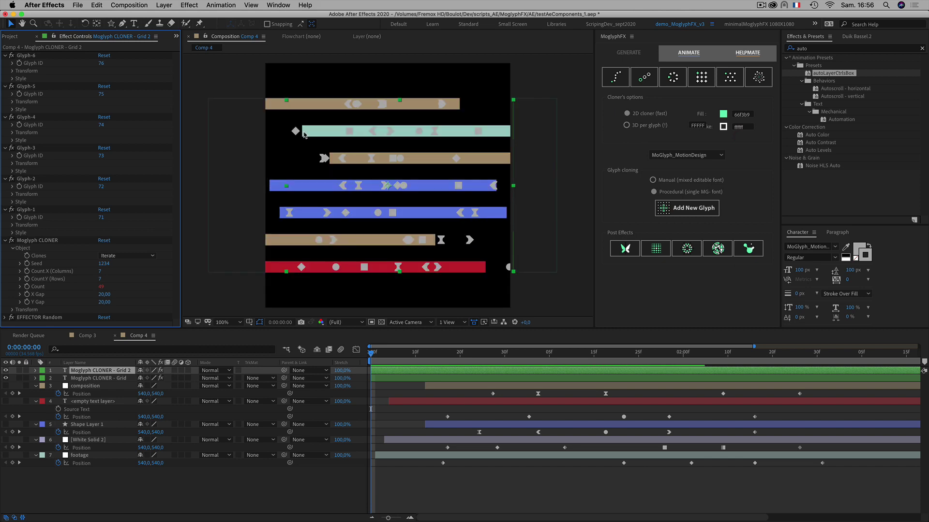
Expand the Transform parameters of the duplicated cloner's EFFECTOR Random, with Moglyph CLONER and the Style group collapsed.
click(5, 241)
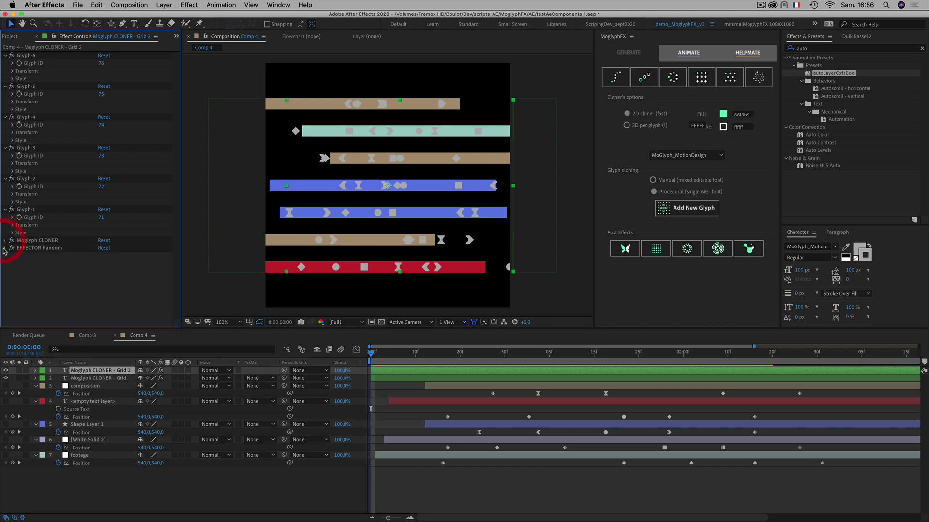
click(5, 248)
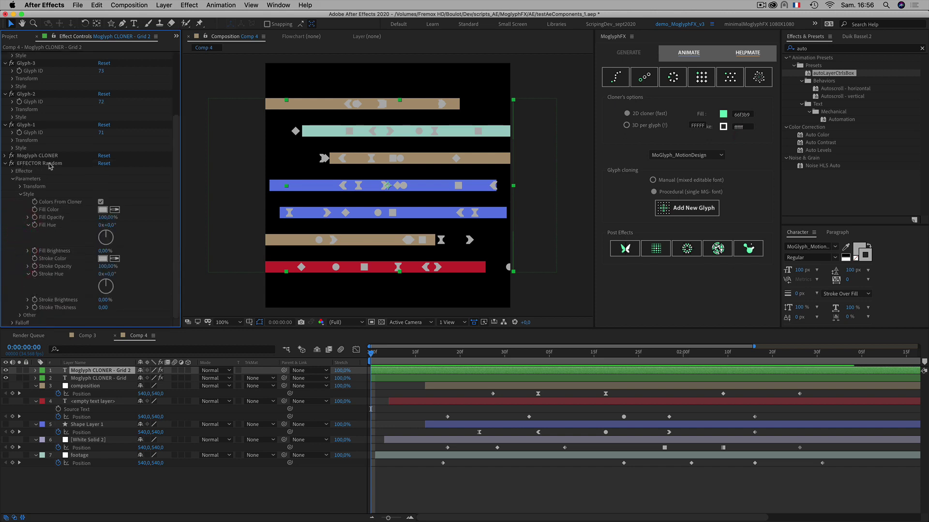
click(20, 194)
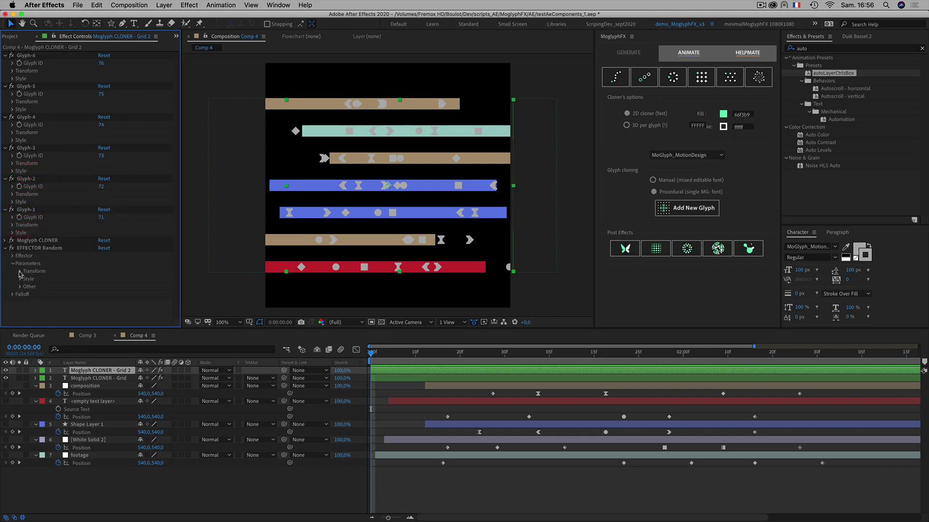
click(20, 272)
click(49, 248)
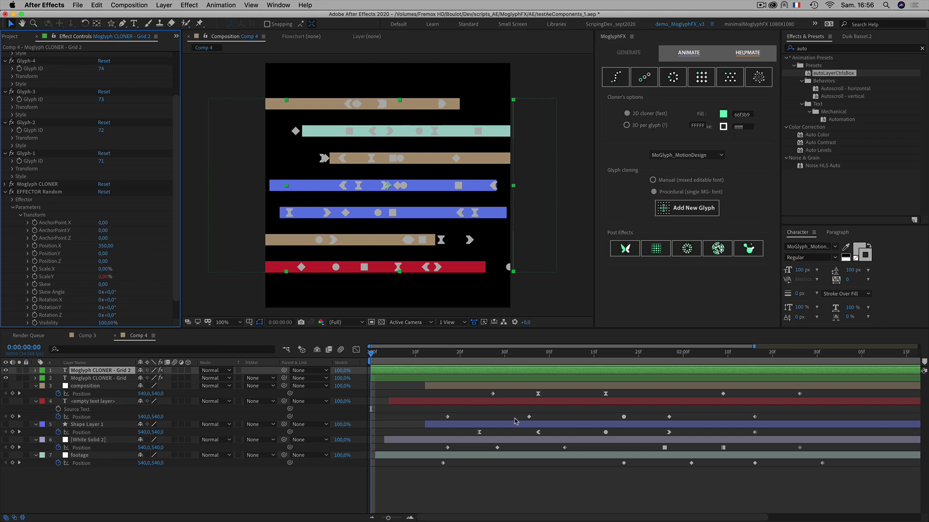
Move the third Position keyframe of White Solid 2 earlier, close to the second one, and reselect the duplicated cloner layer.
drag(569, 449, 519, 449)
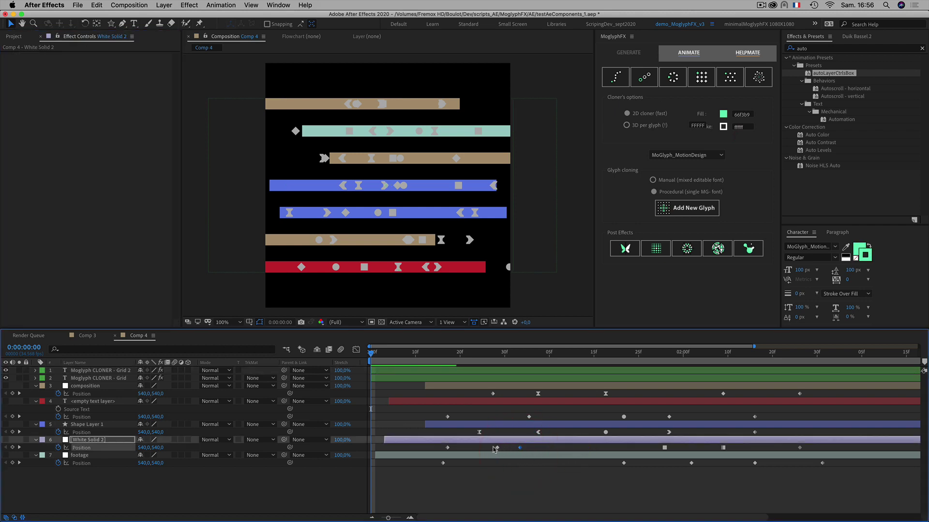
click(86, 371)
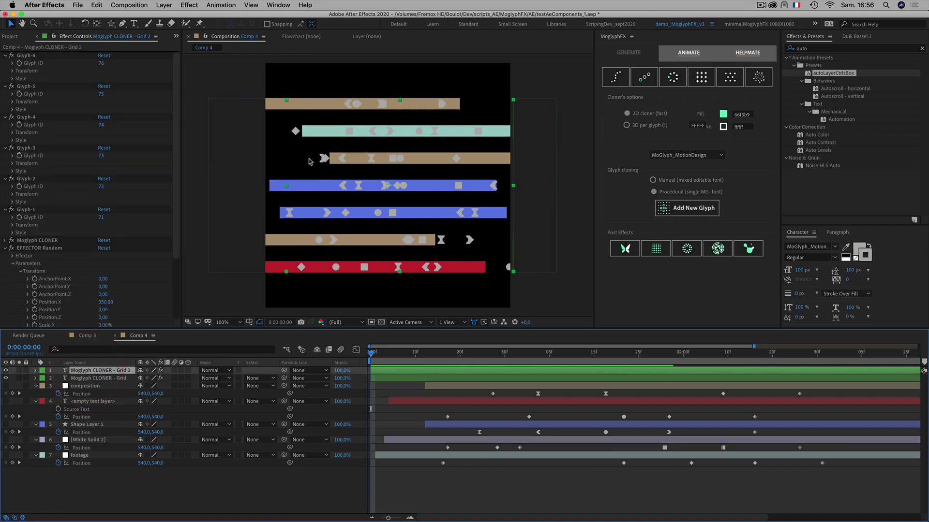
Set Position X of the duplicated cloner's EFFECTOR Random to 80.
click(134, 273)
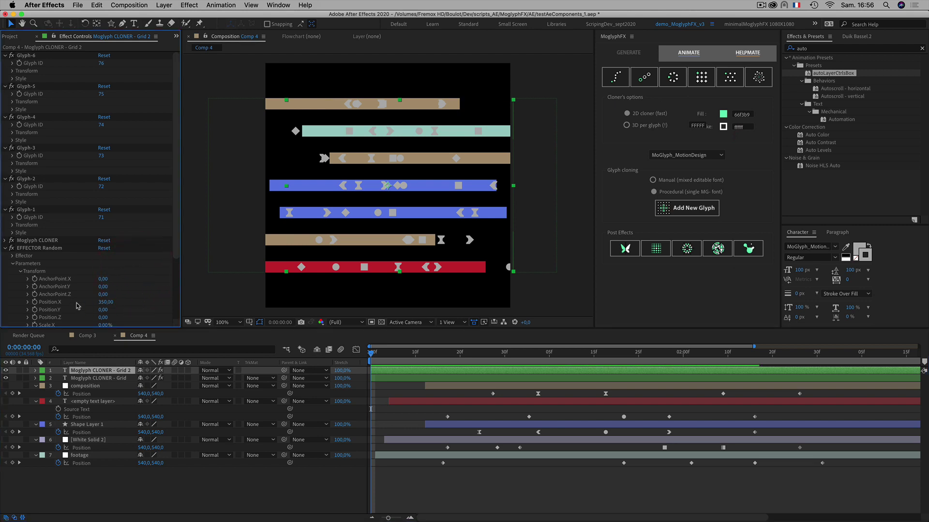
click(52, 304)
scroll(53, 281, down, 2)
click(52, 284)
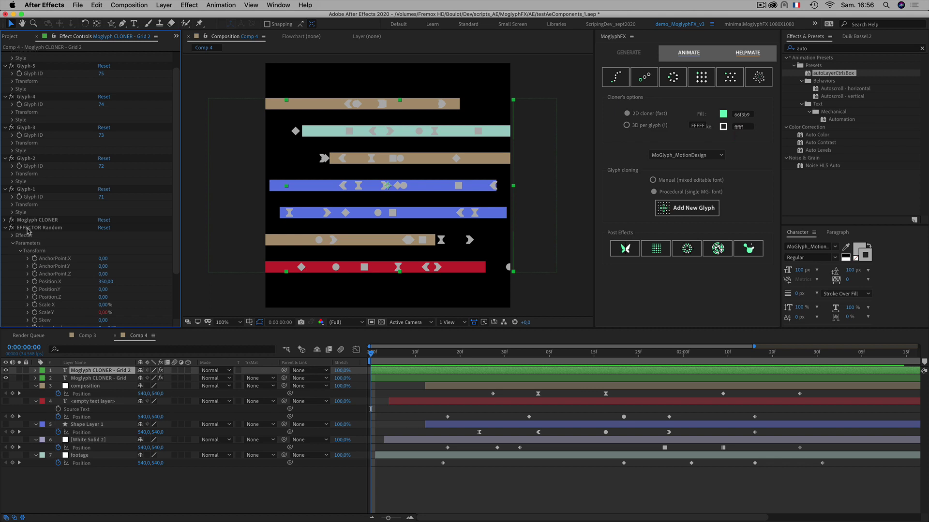
click(106, 281)
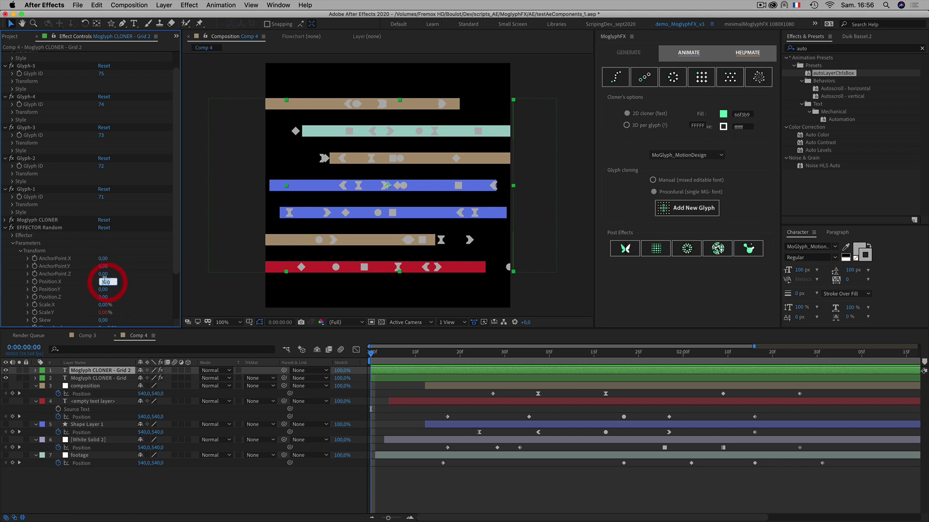
text(80)
click(142, 263)
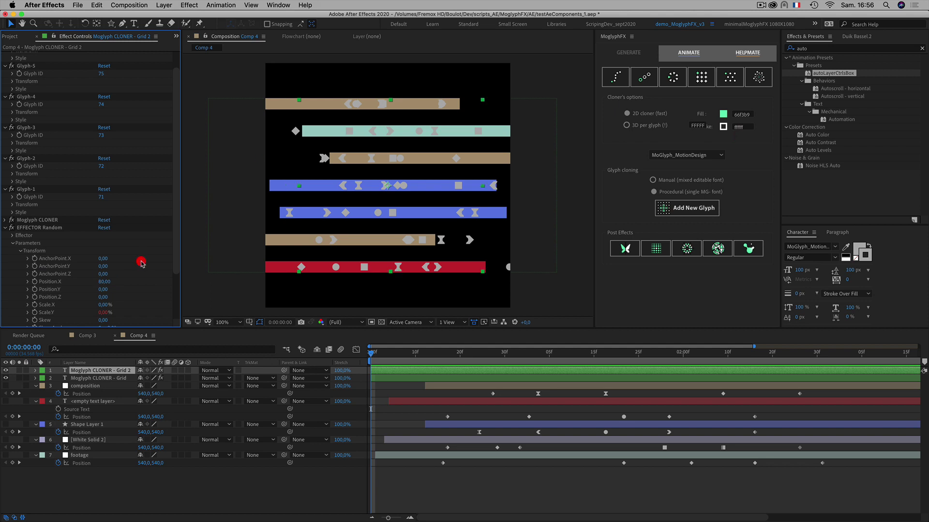
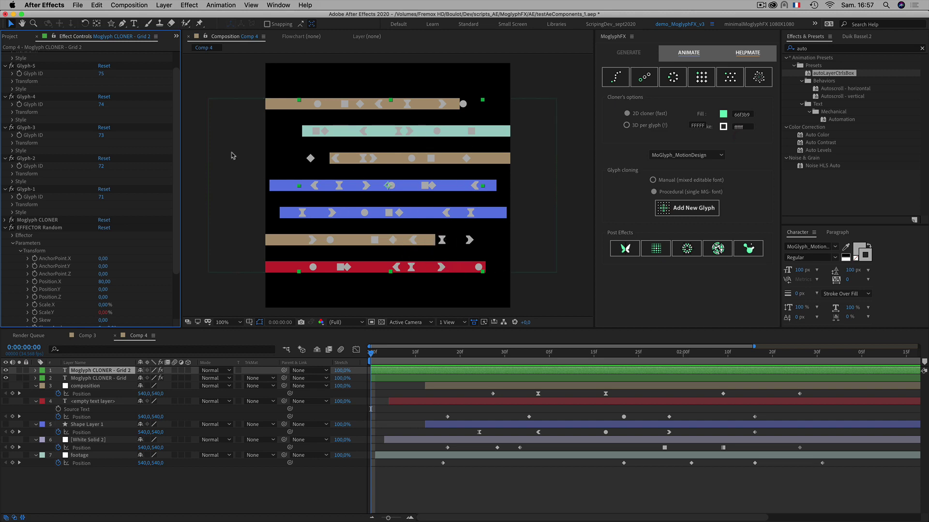
Expand the Moglyph CLONER parameters of the duplicated cloner and set X Gap to 50.
click(6, 220)
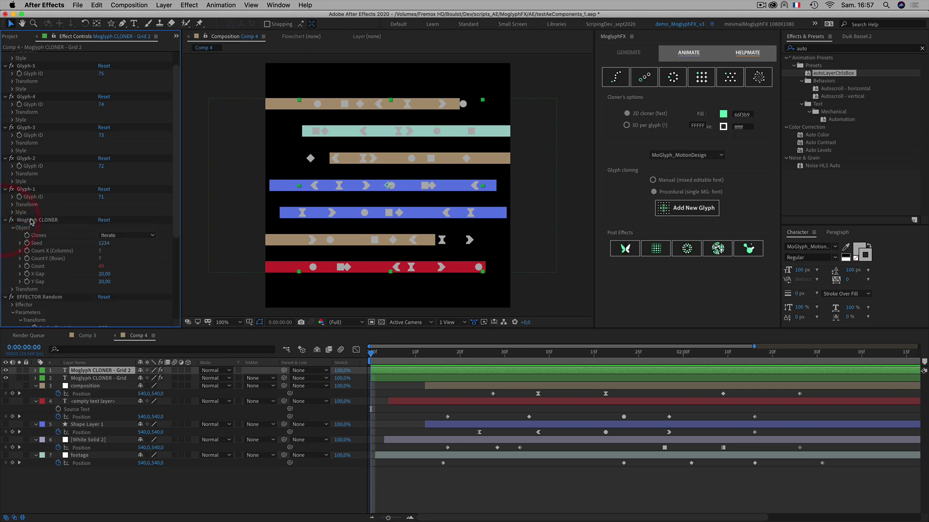
mouse_move(103, 275)
mouse_down()
mouse_move(112, 276)
mouse_move(102, 276)
mouse_up()
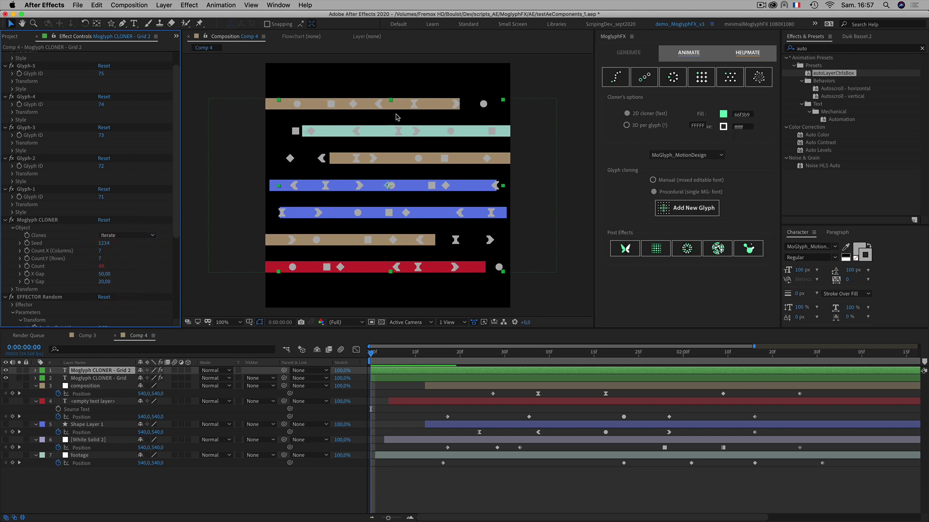
click(532, 81)
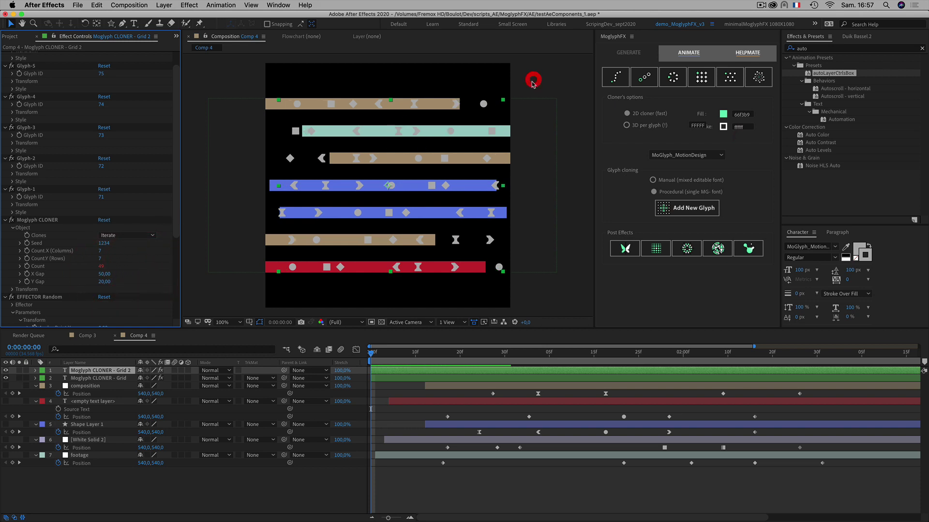
Rename the duplicated cloner layer, Moglyph CLONER - Grid 2, as keyframes.
click(92, 369)
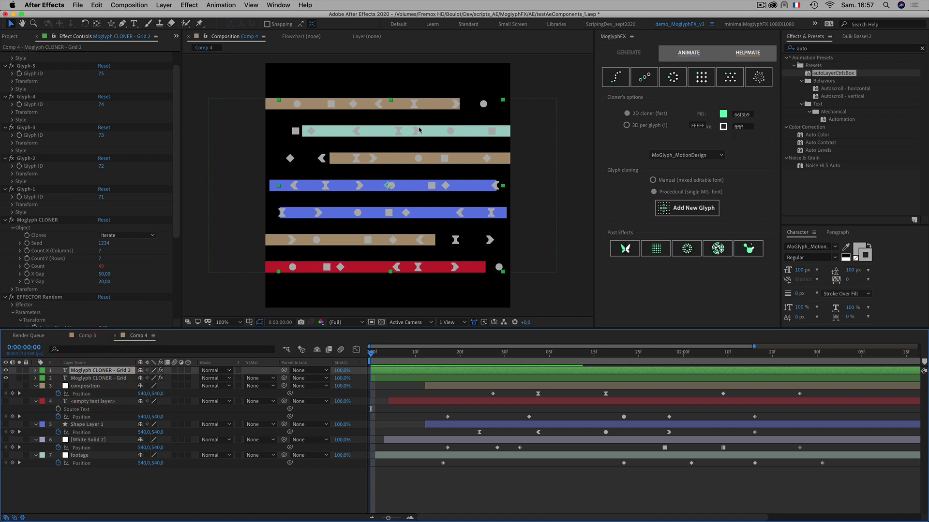
key(Return)
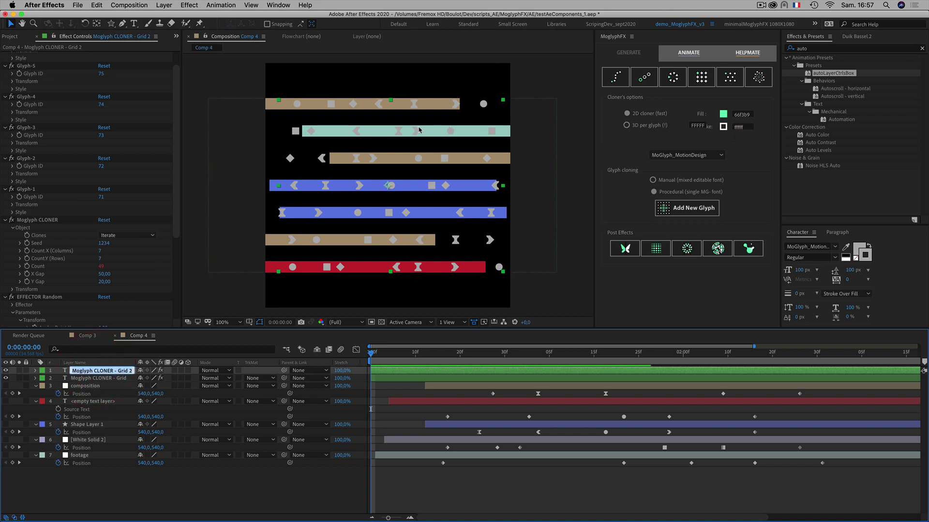
text(keyframes)
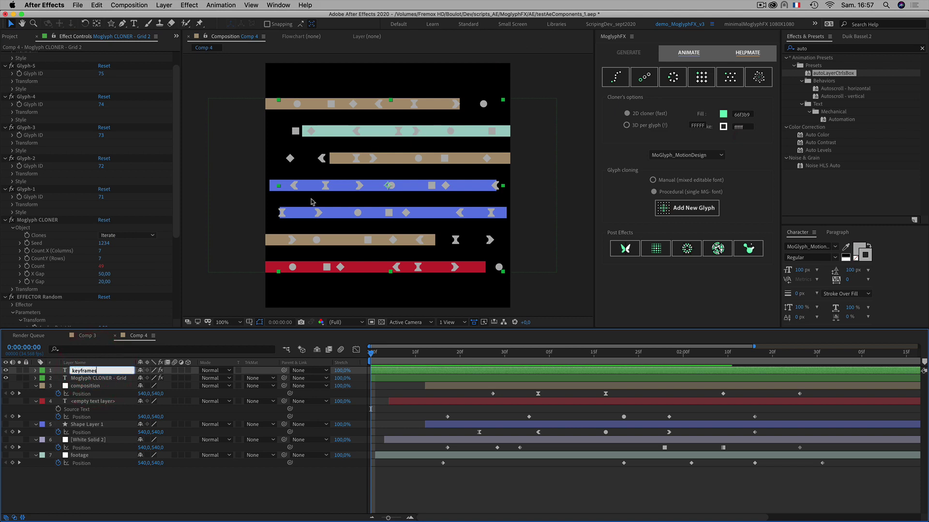
key(Return)
Rename the original bar cloner layer, Moglyph CLONER - Grid, as layers.
click(101, 378)
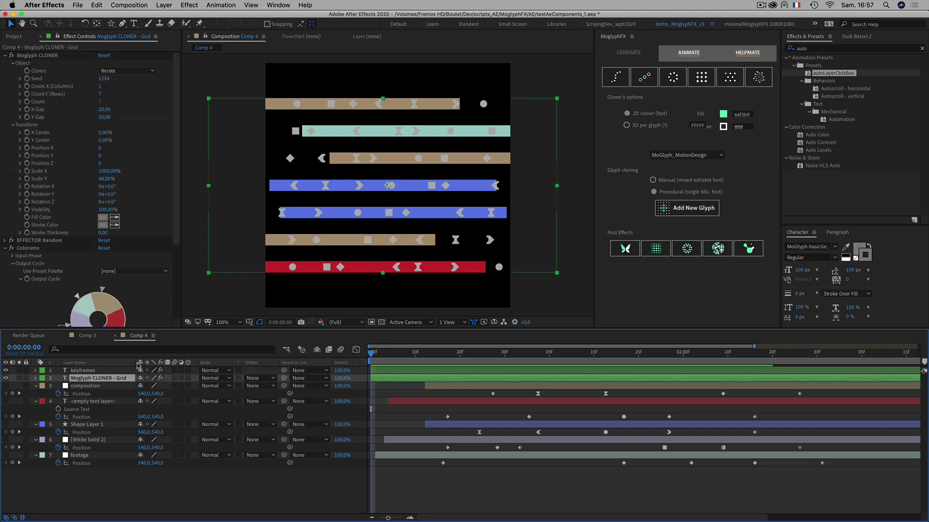
key(Return)
text(layer)
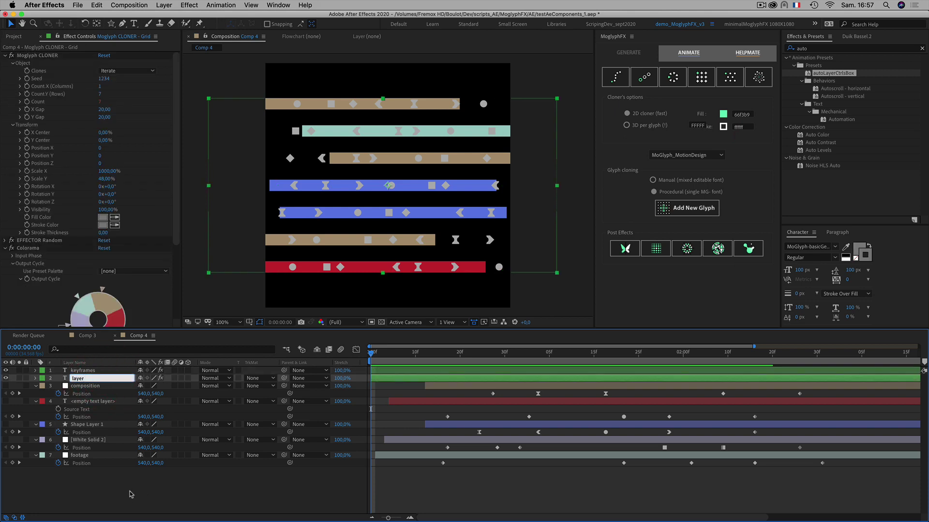
text(s)
click(125, 491)
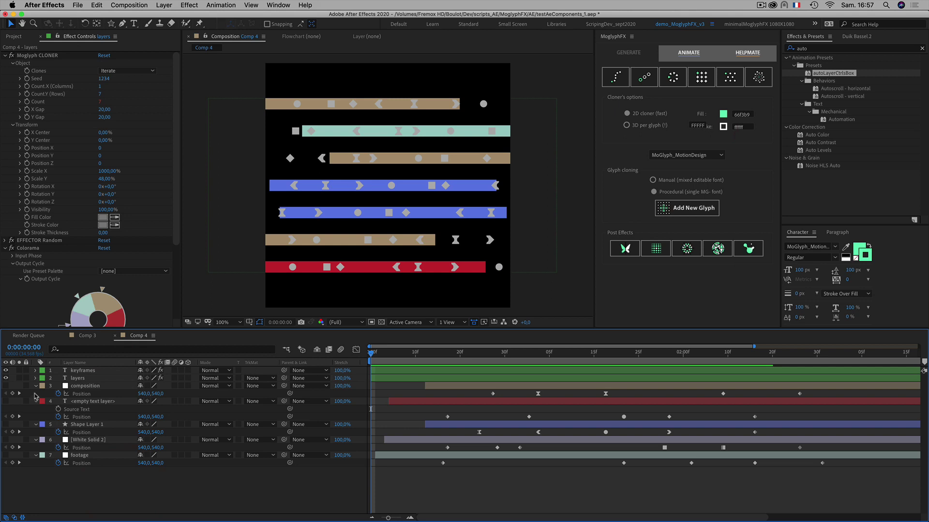
Move the keyframes layer down so that each row of glyphs sits just below its colored bar.
click(83, 371)
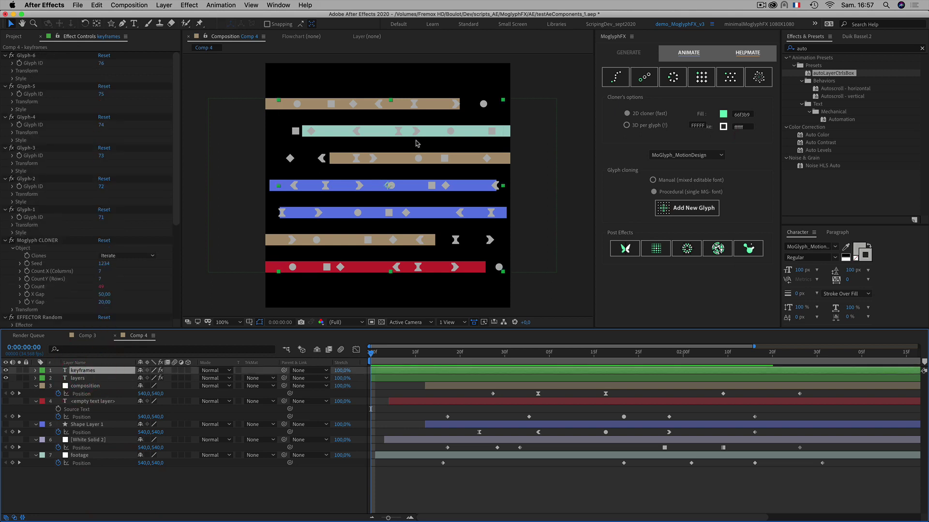
key(Return)
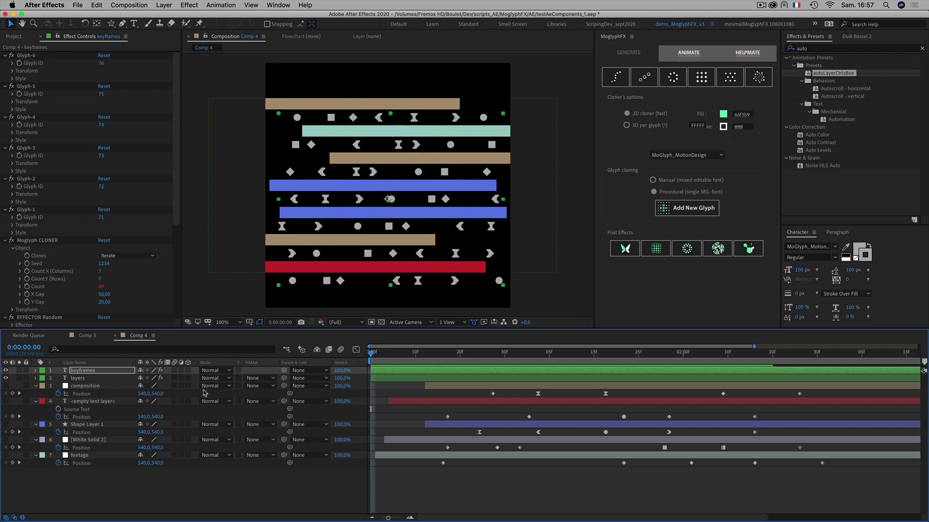
click(165, 506)
Move the keyframes and layers layers up together to center the whole graphic vertically in the composition.
click(83, 373)
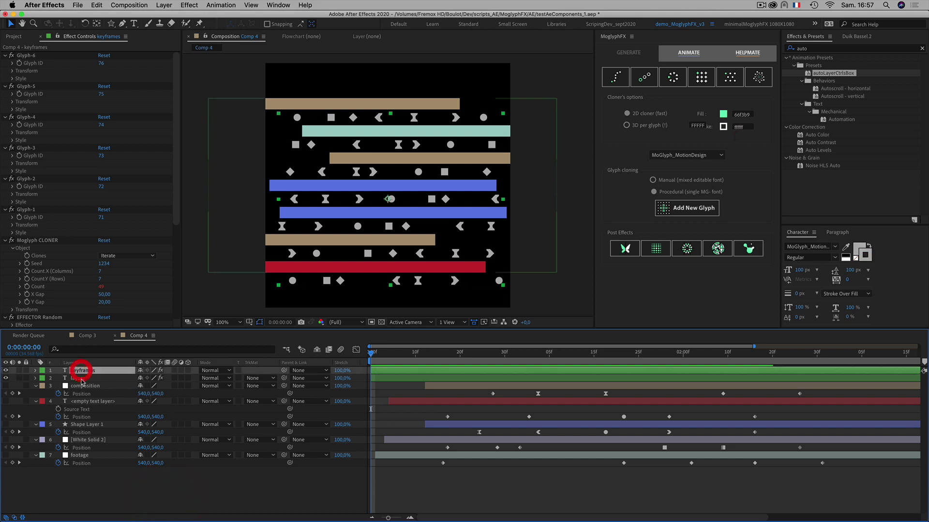
shift+click(79, 379)
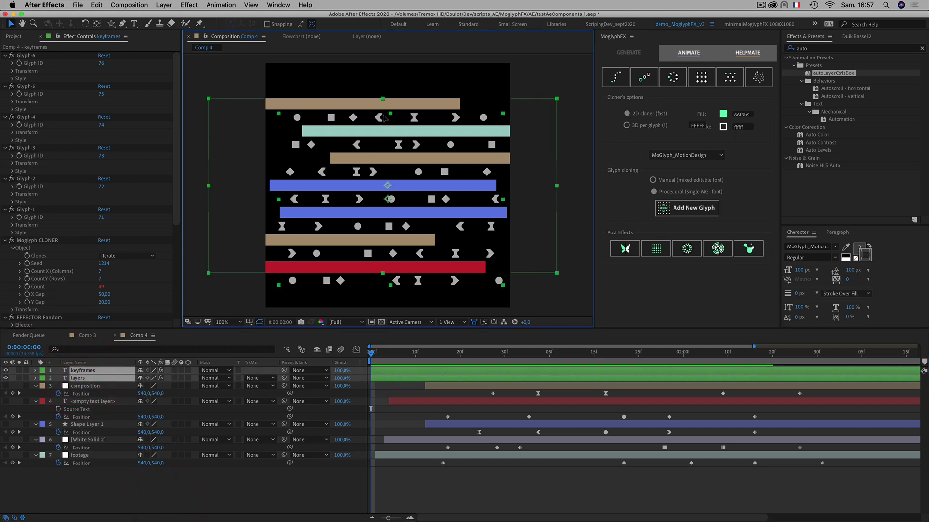
drag(383, 117, 383, 115)
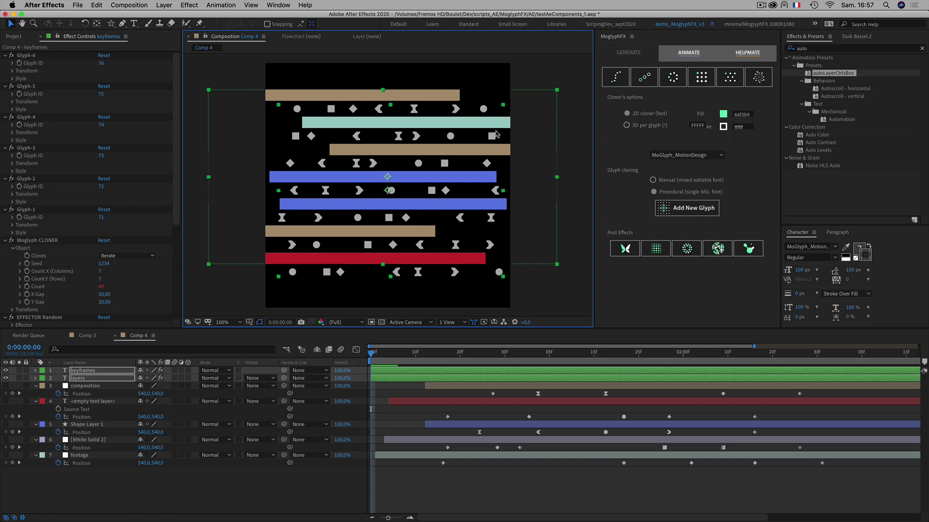
click(319, 466)
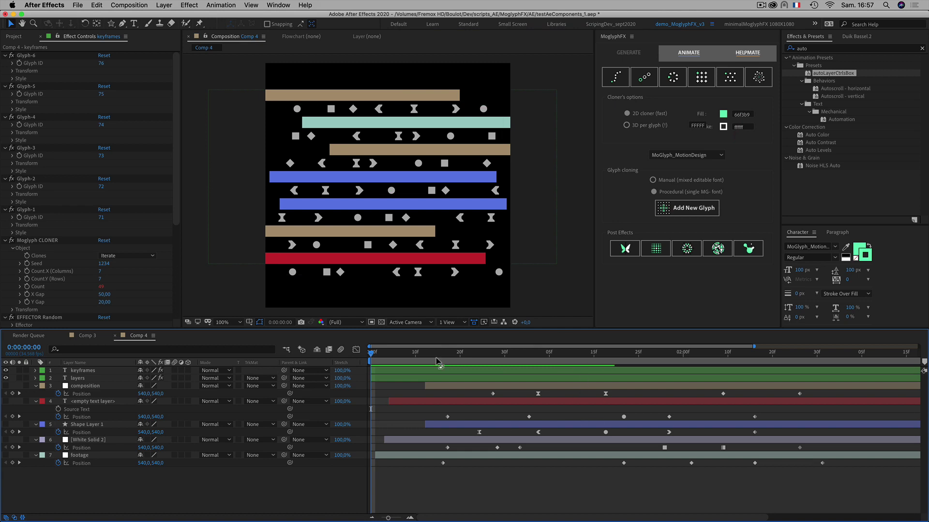
Create a composition-sized solid in the dark gray sampled from the empty timeline area and place it beneath all other layers.
click(159, 488)
drag(396, 360, 360, 360)
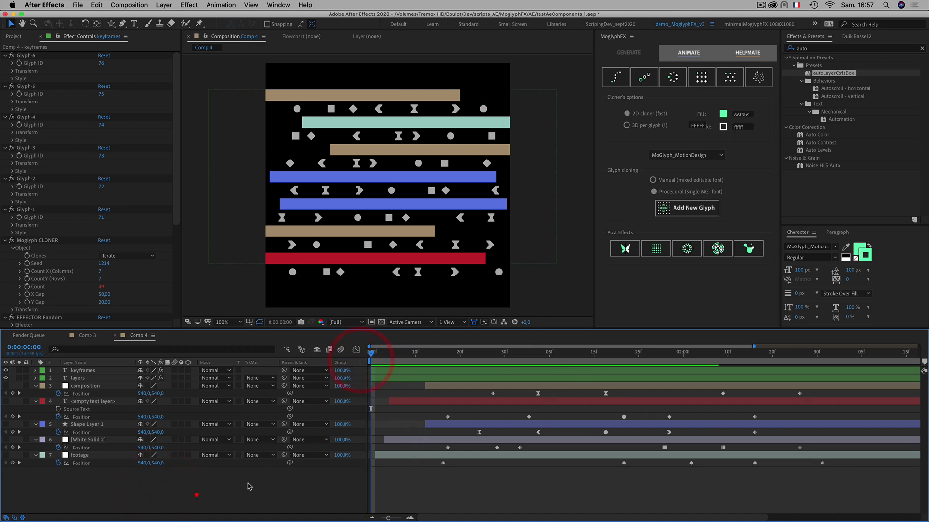
click(198, 496)
right_click(152, 493)
mouse_move(218, 423)
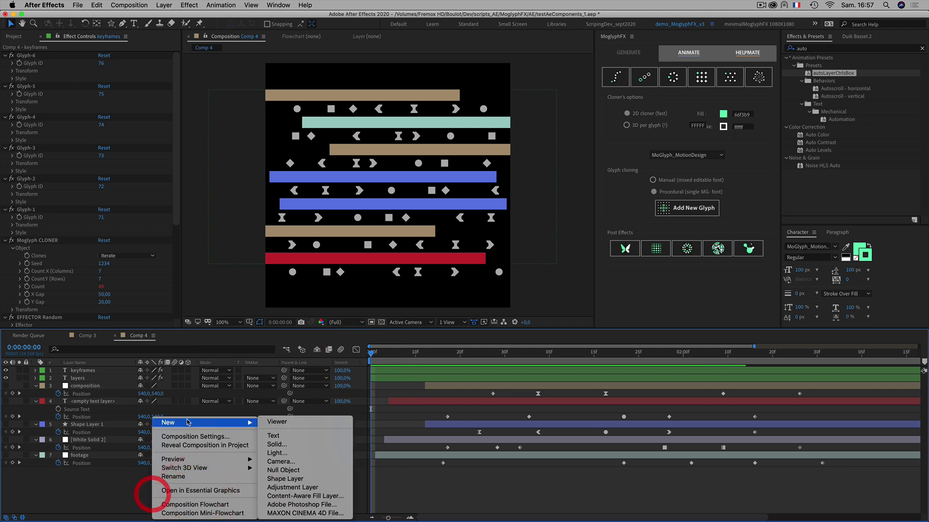
click(286, 443)
click(578, 389)
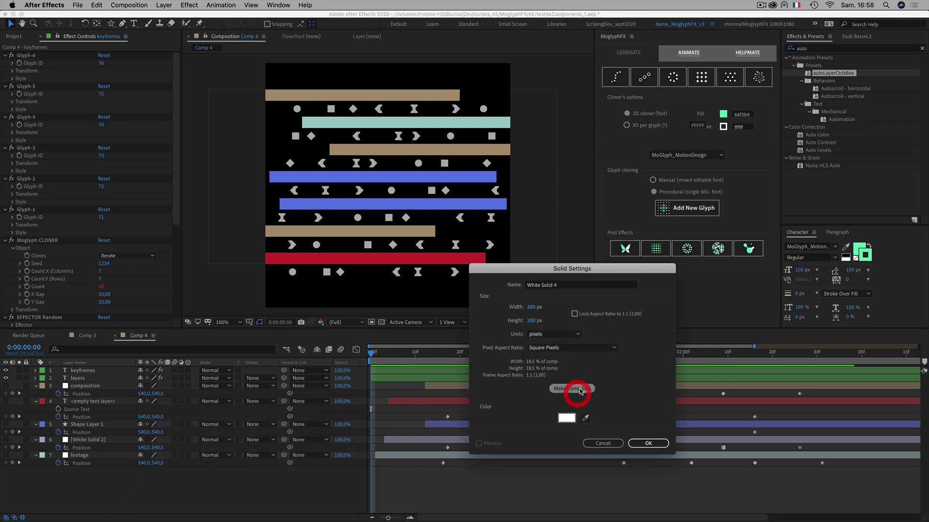
click(585, 417)
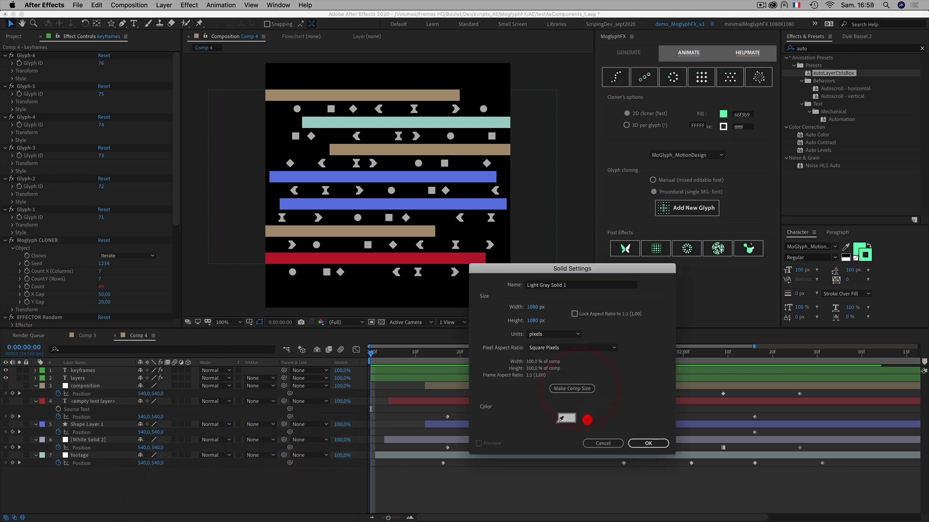
click(404, 480)
click(648, 444)
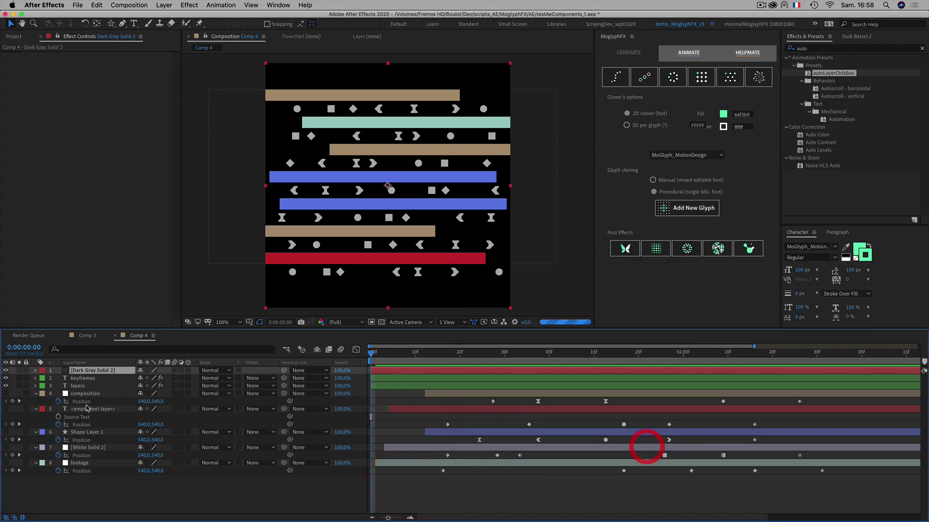
drag(86, 376, 85, 489)
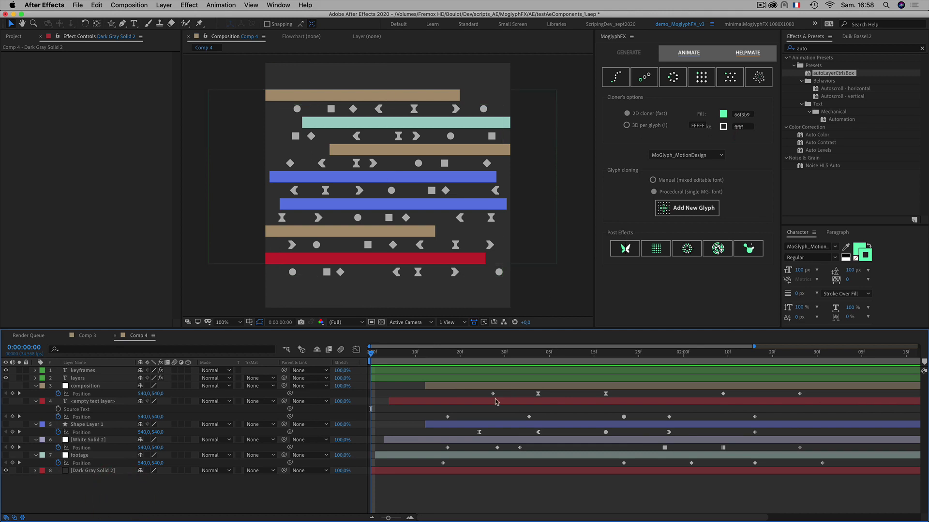
Set Scale X and Scale Y in the Moglyph CLONER transform of the keyframes layer to 75%.
click(81, 370)
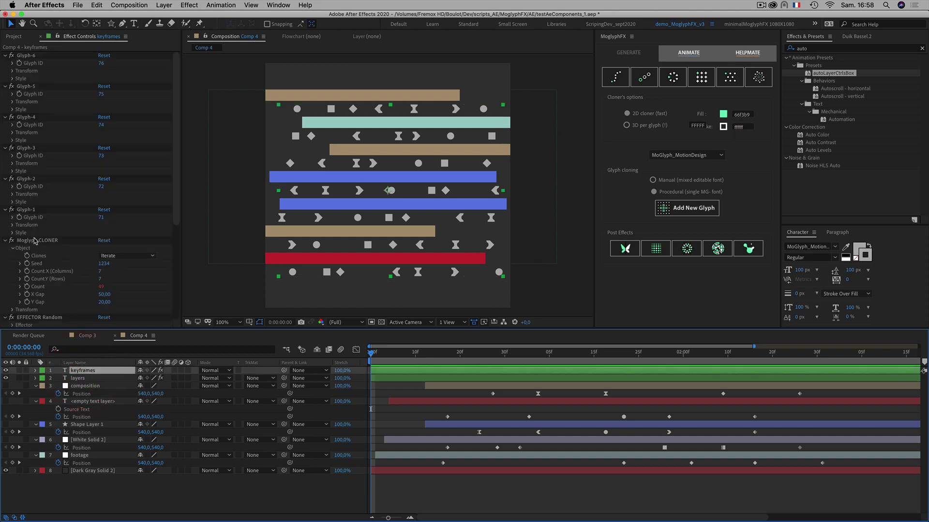
scroll(35, 241, down, 3)
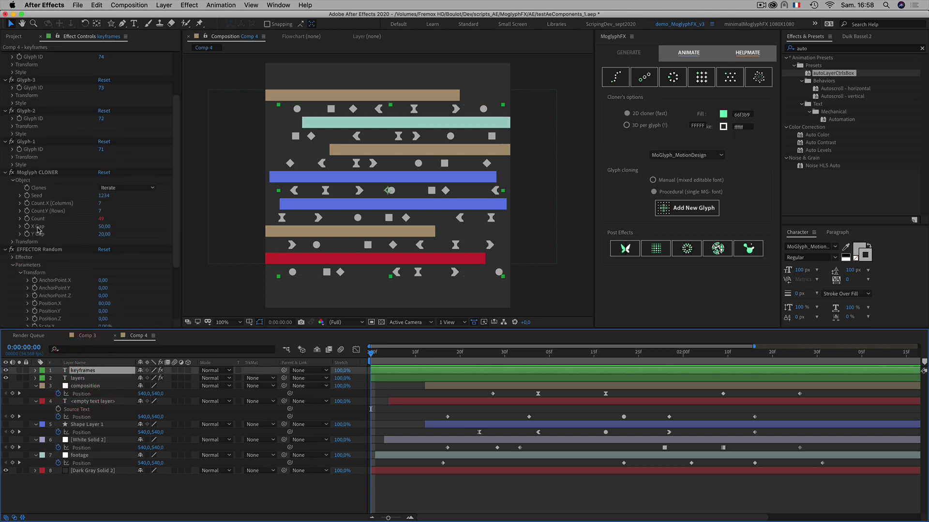
click(27, 180)
scroll(17, 207, down, 1)
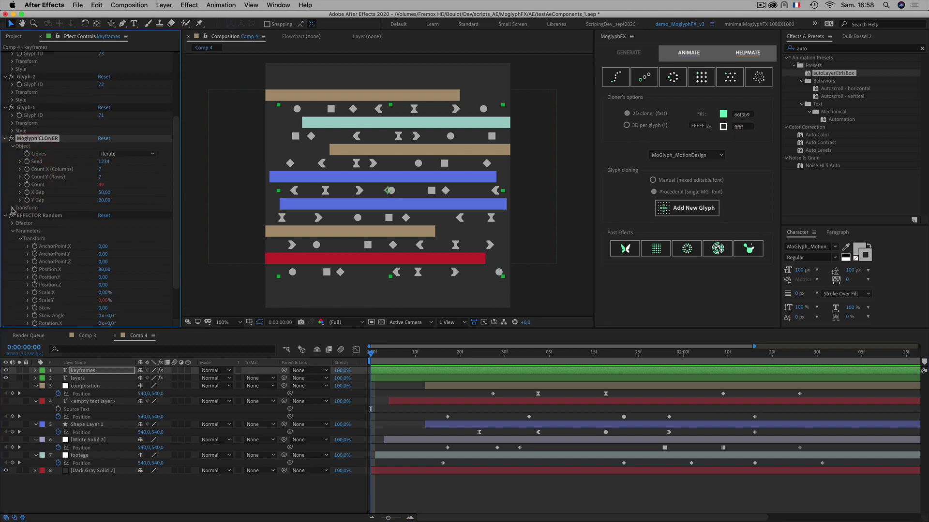
click(12, 208)
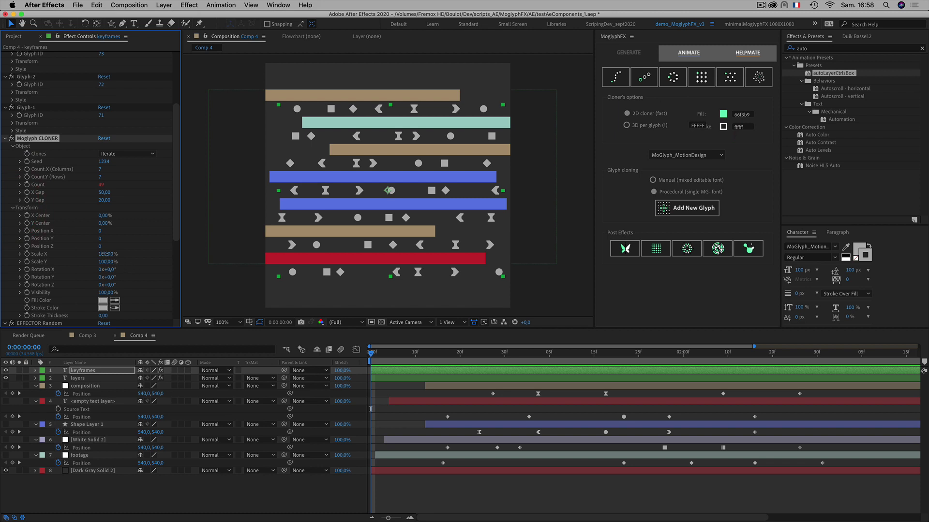
drag(103, 254, 101, 254)
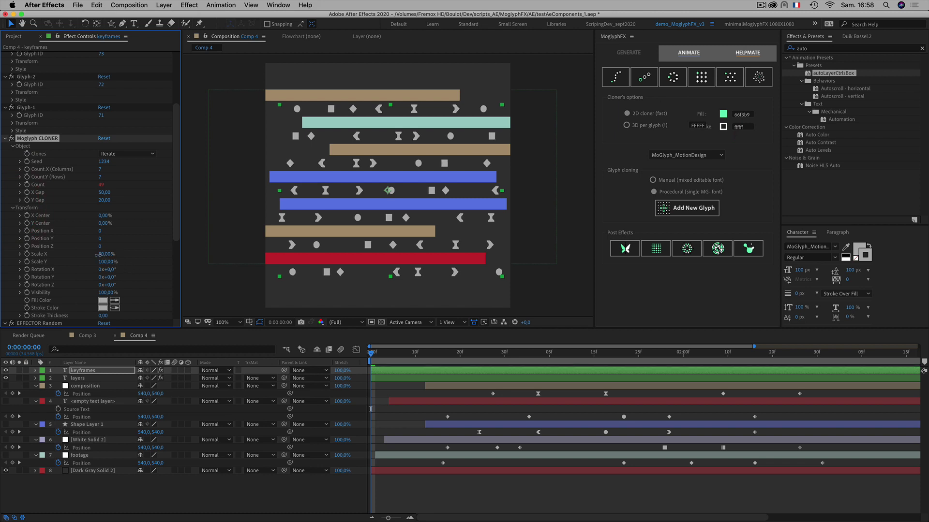
click(102, 254)
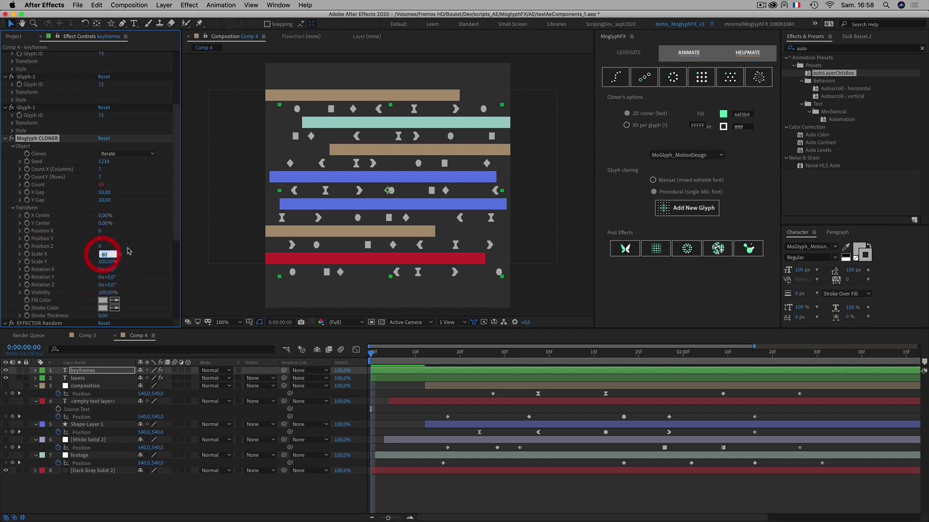
text(75)
click(129, 245)
click(106, 263)
text(75)
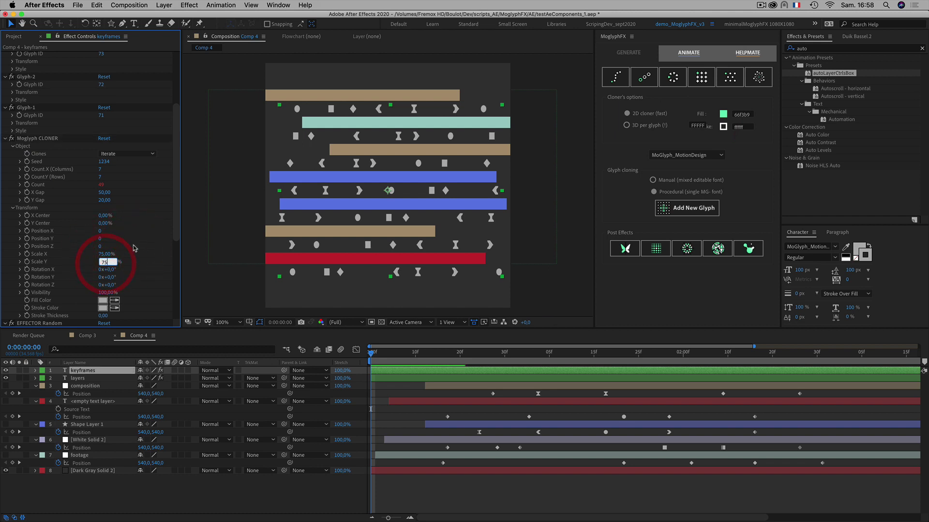
click(133, 246)
click(266, 498)
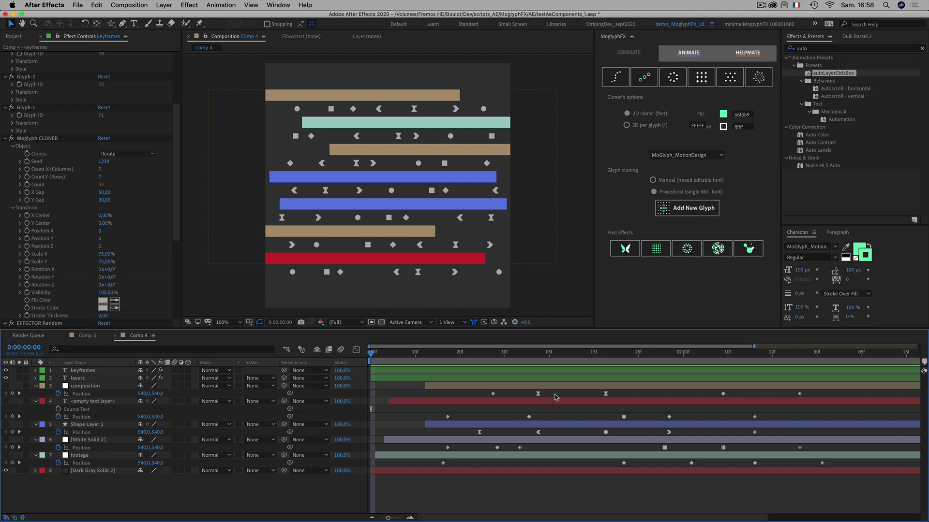
Set the Y Gap in the Moglyph CLONER effect of the layers layer to 8.
click(77, 379)
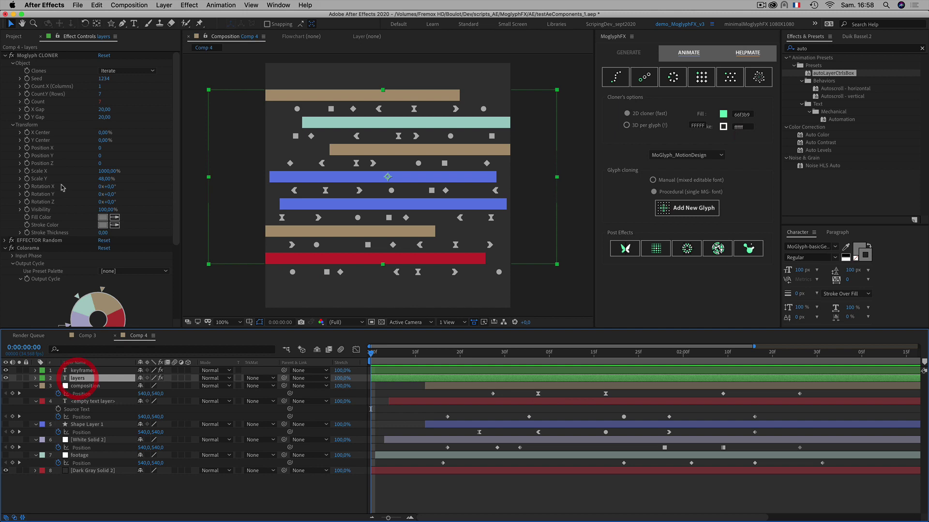
click(37, 118)
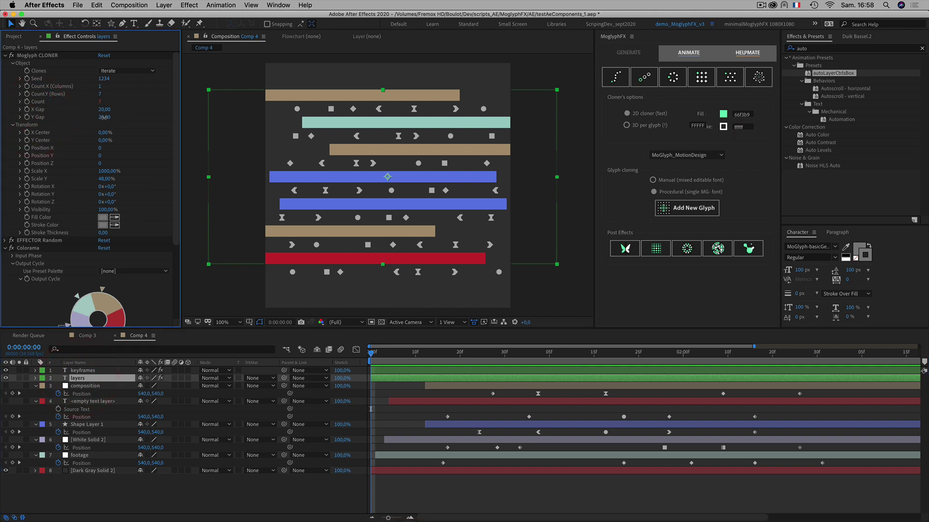
drag(105, 118, 104, 118)
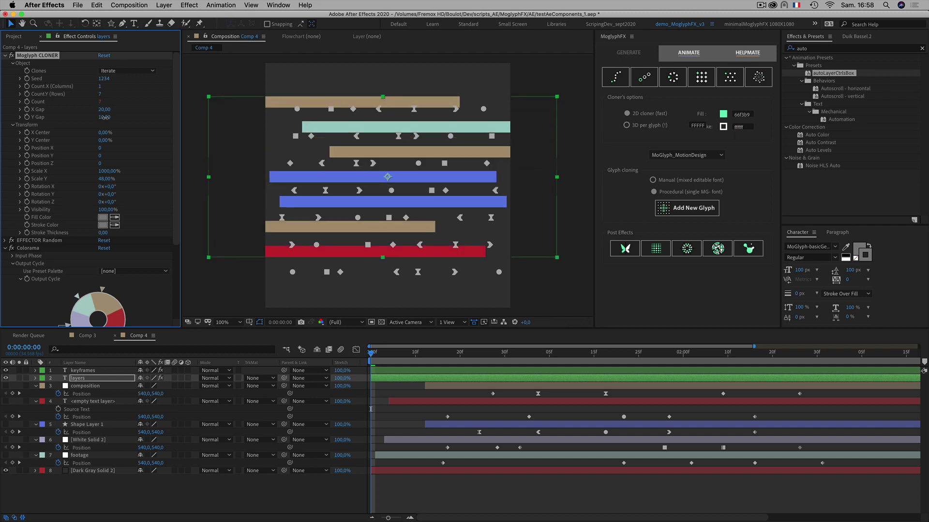
click(104, 118)
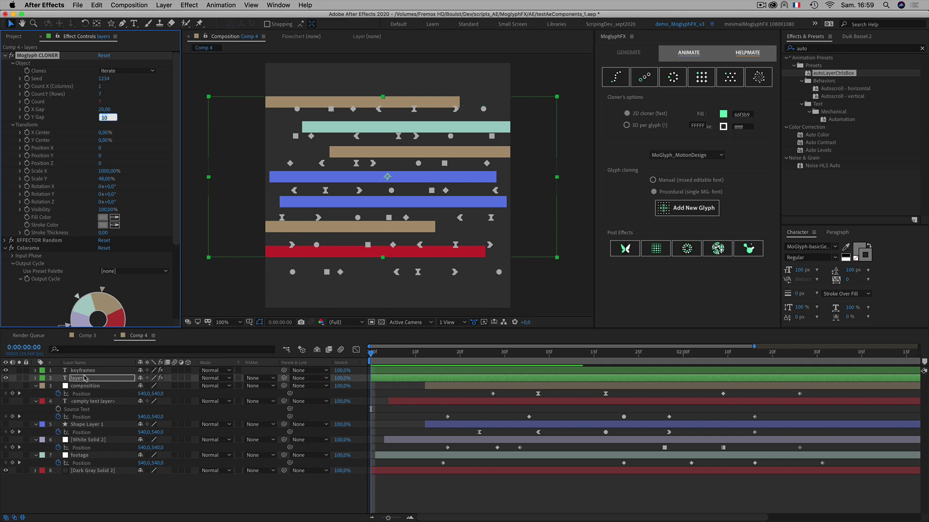
click(127, 105)
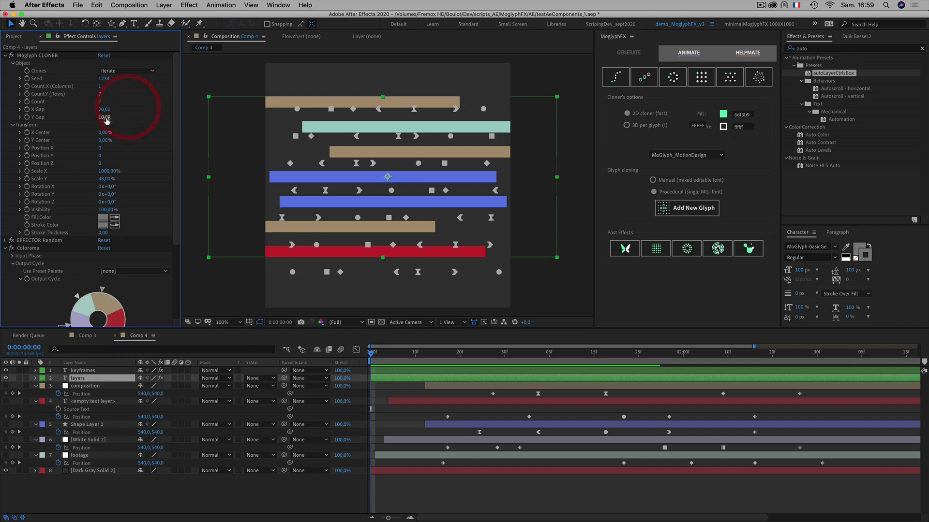
click(107, 119)
text(8)
click(137, 111)
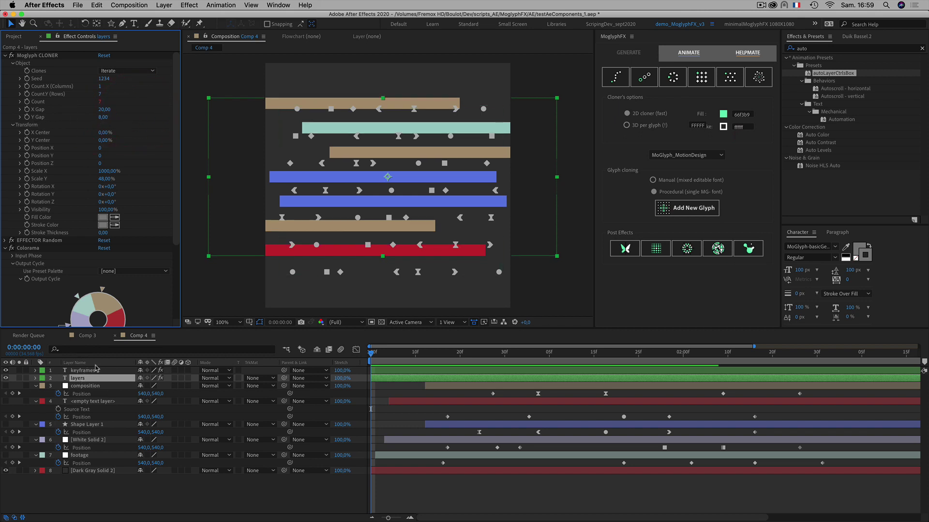
Match the keyframes layer's vertical spacing to the bars by setting its Moglyph CLONER Y Gap to 8.
click(84, 370)
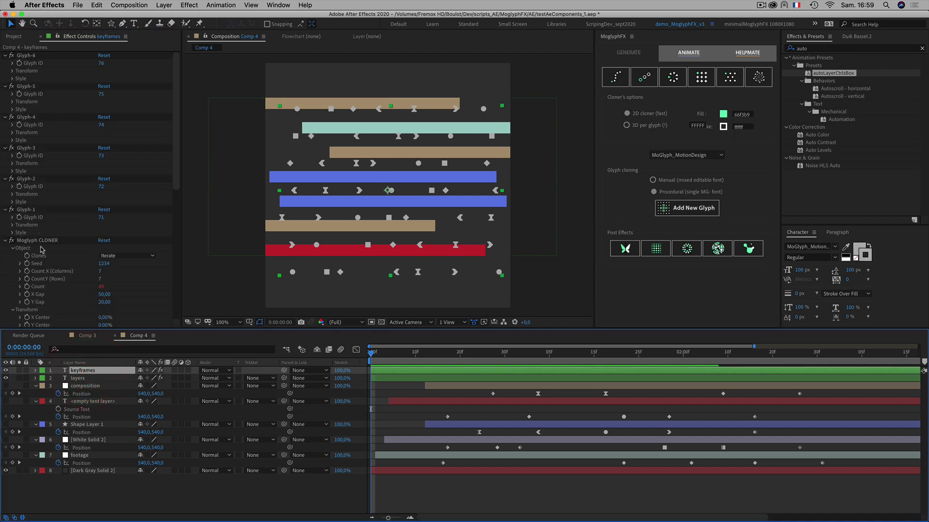
scroll(42, 263, down, 4)
click(39, 229)
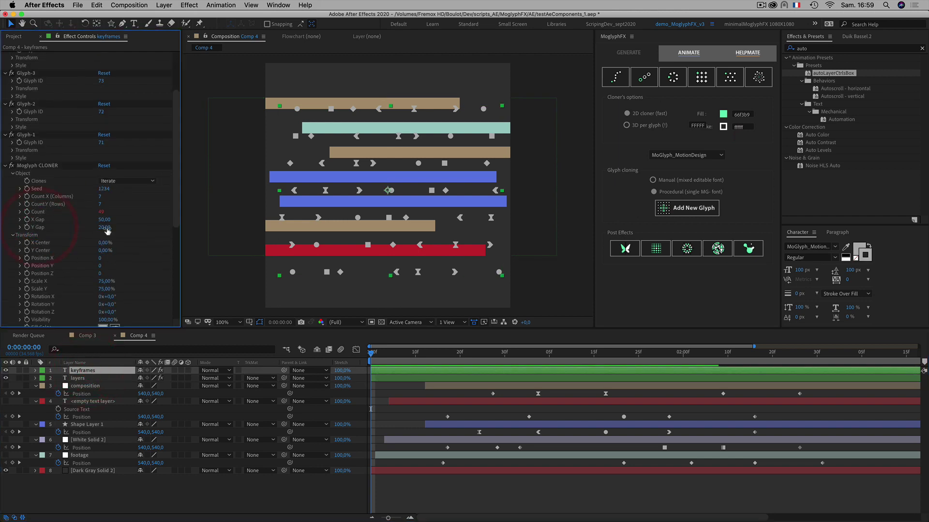
click(105, 227)
text(8)
click(140, 225)
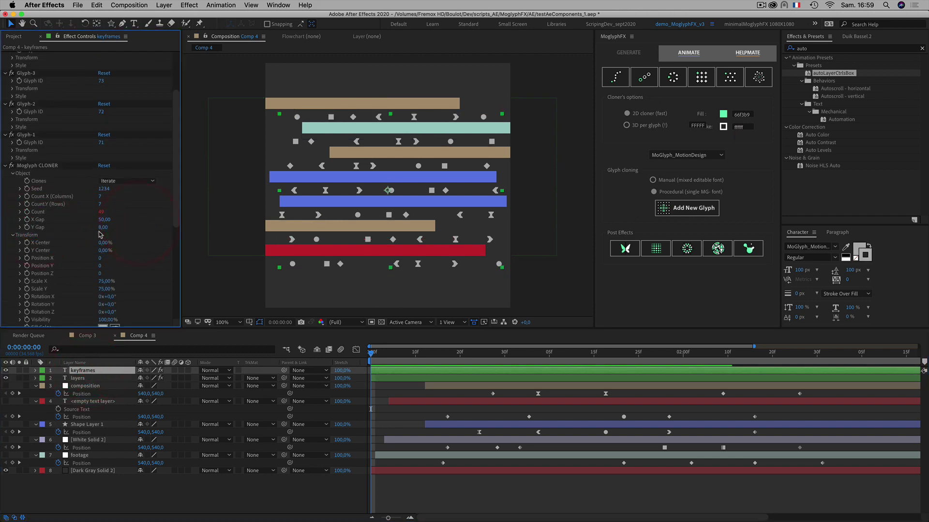
Nudge the keyframes layer up slightly so the glyph rows sit between the colored bars.
click(100, 452)
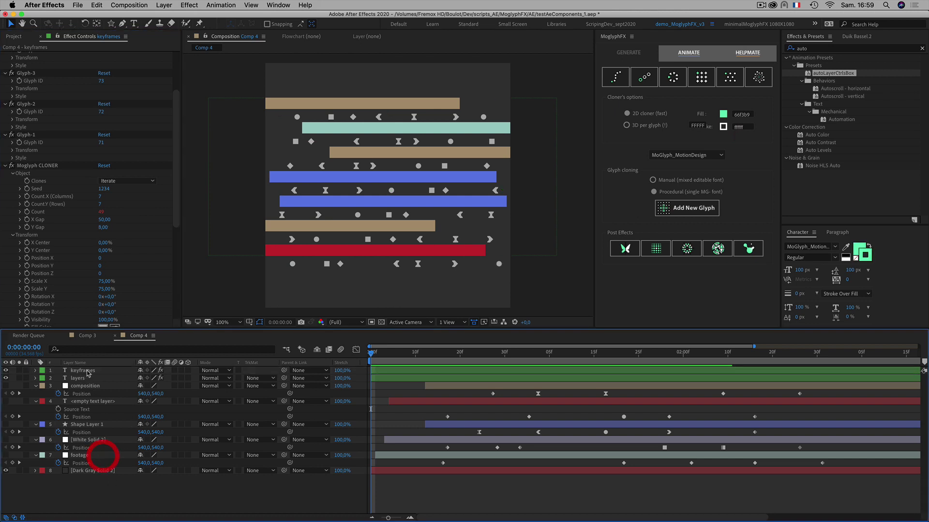
click(83, 370)
key(Return)
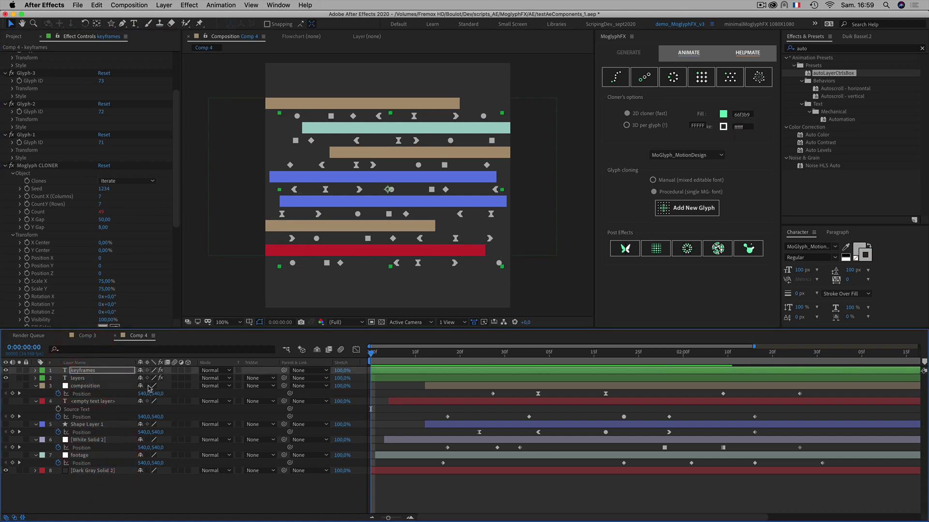
click(197, 499)
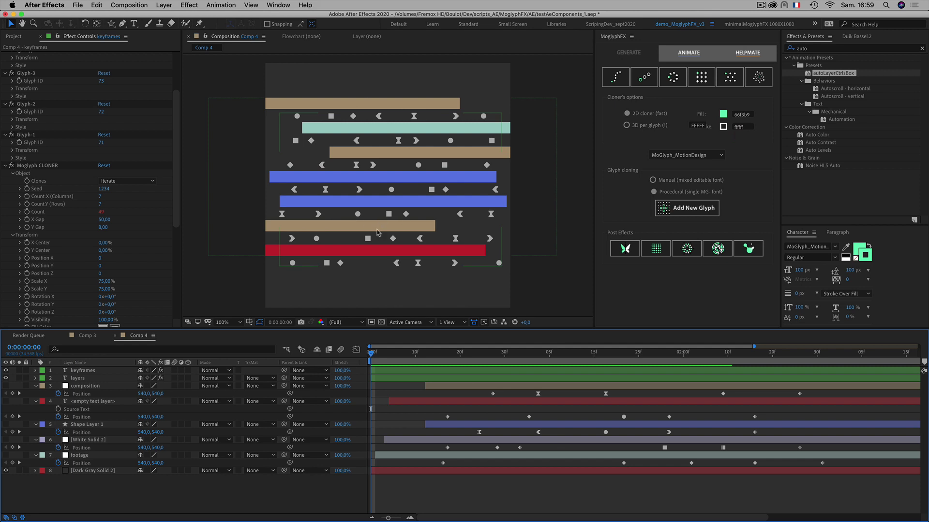
Set the layers cloner's Scale Y to 42% to make the bars thinner, and nudge the keyframes layer up slightly to match.
click(78, 378)
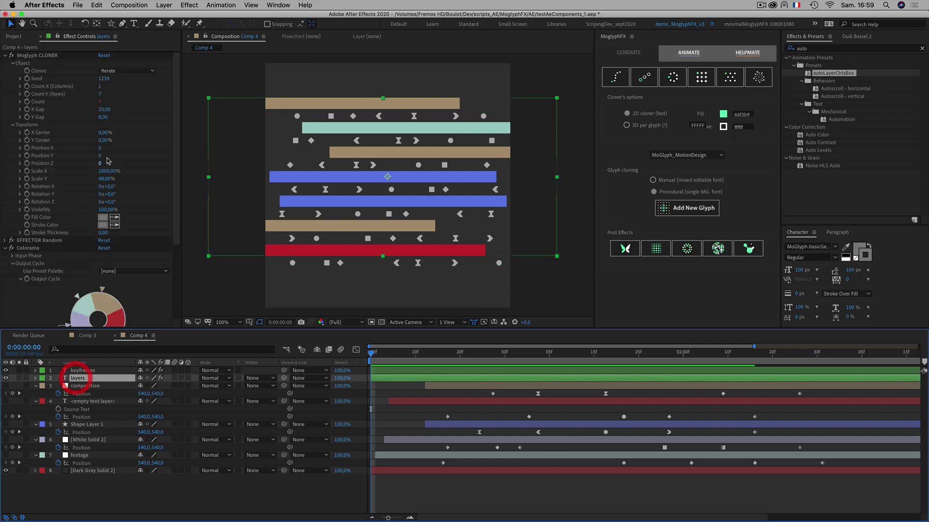
click(104, 179)
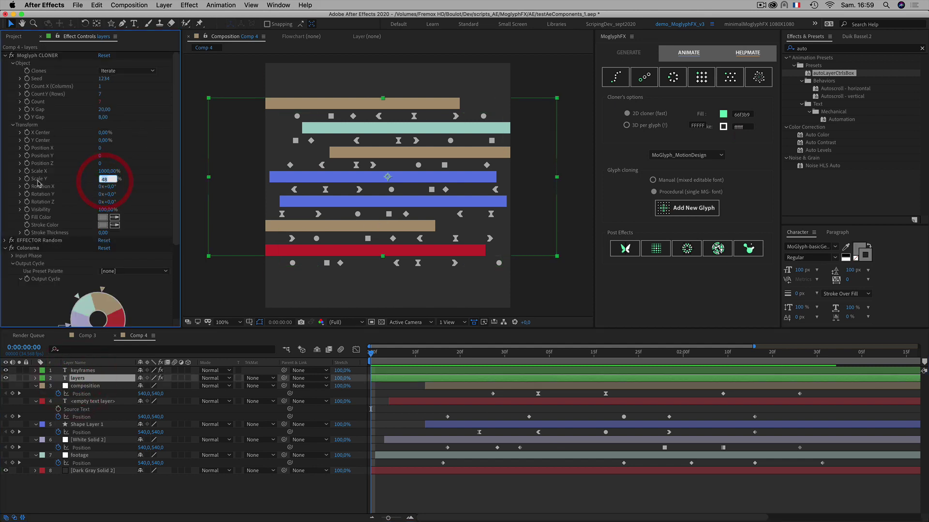
text(37,5)
click(141, 143)
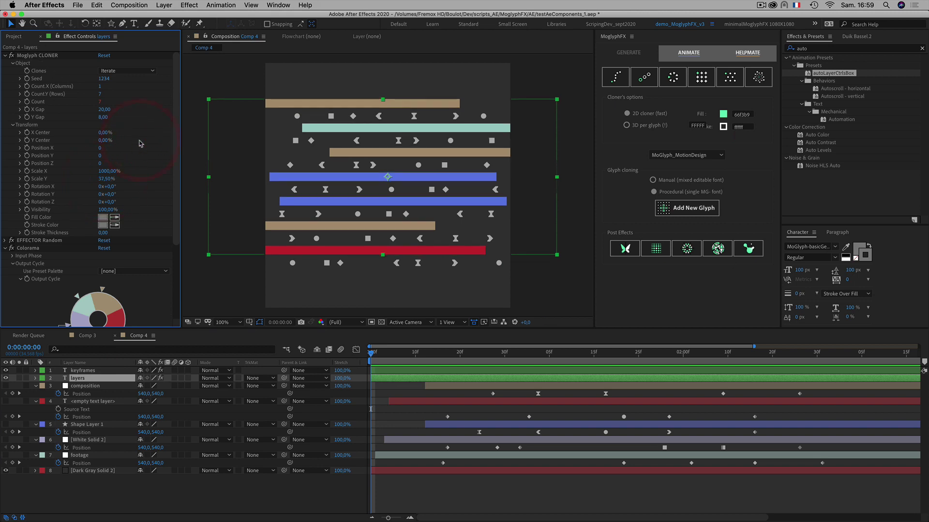
drag(103, 182, 148, 161)
click(286, 476)
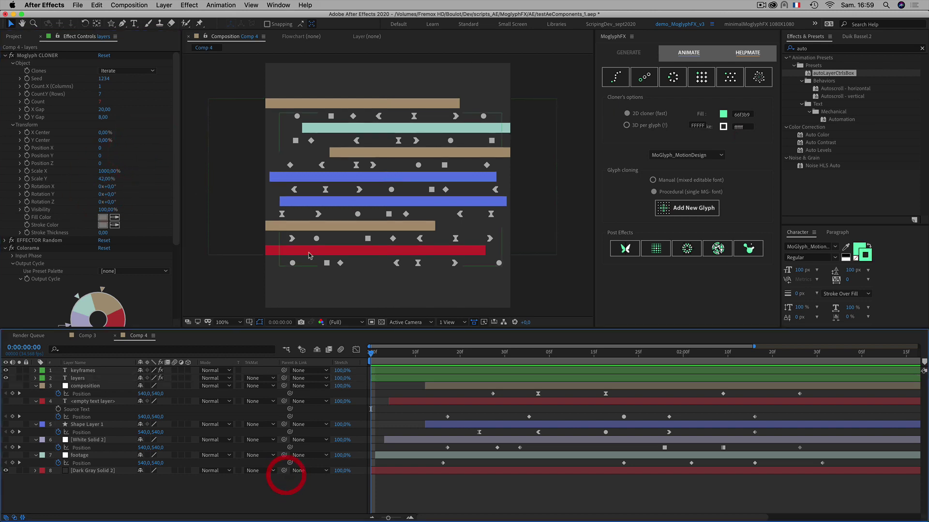
click(83, 372)
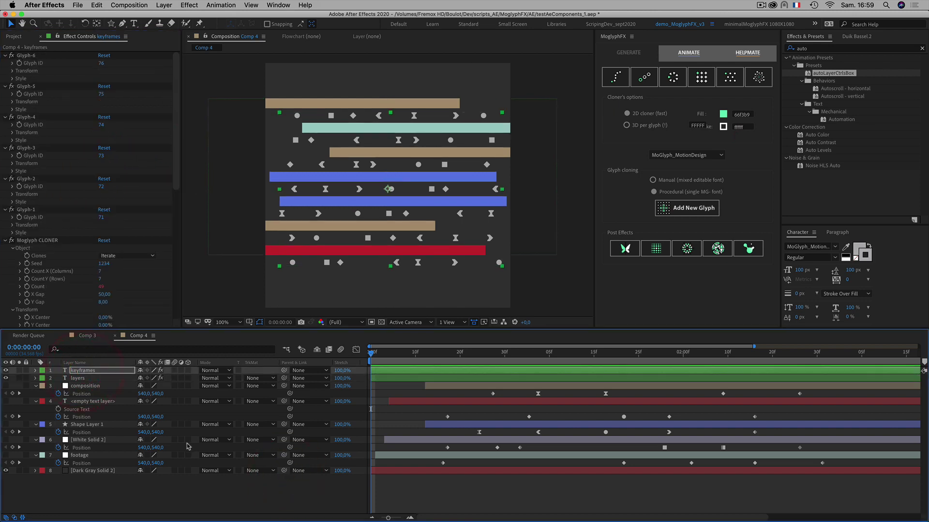
click(186, 497)
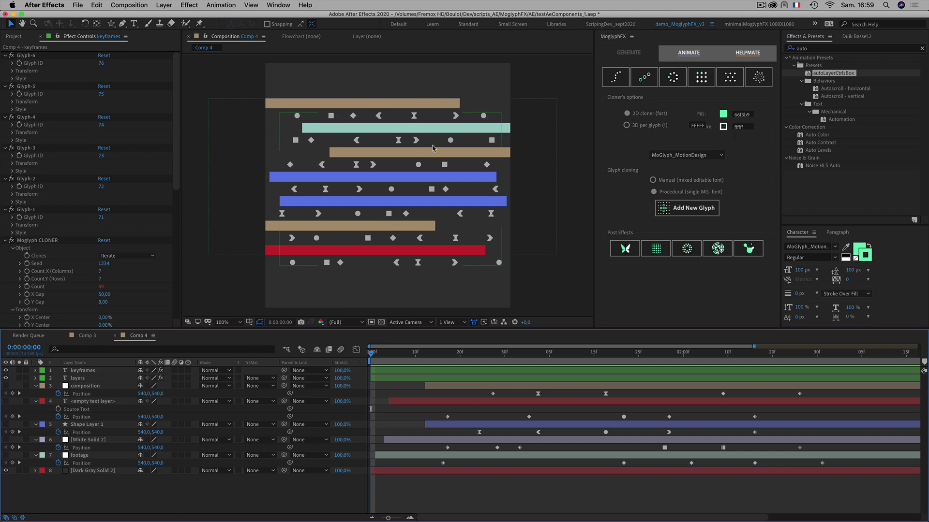
Switch the Clones mode in the keyframes layer's Moglyph CLONER to Randomize.
click(29, 56)
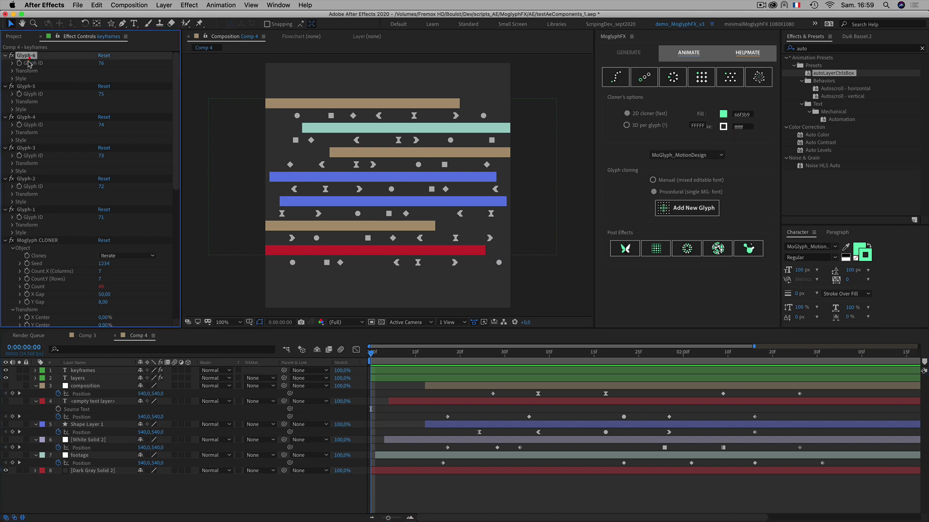
click(27, 87)
click(23, 118)
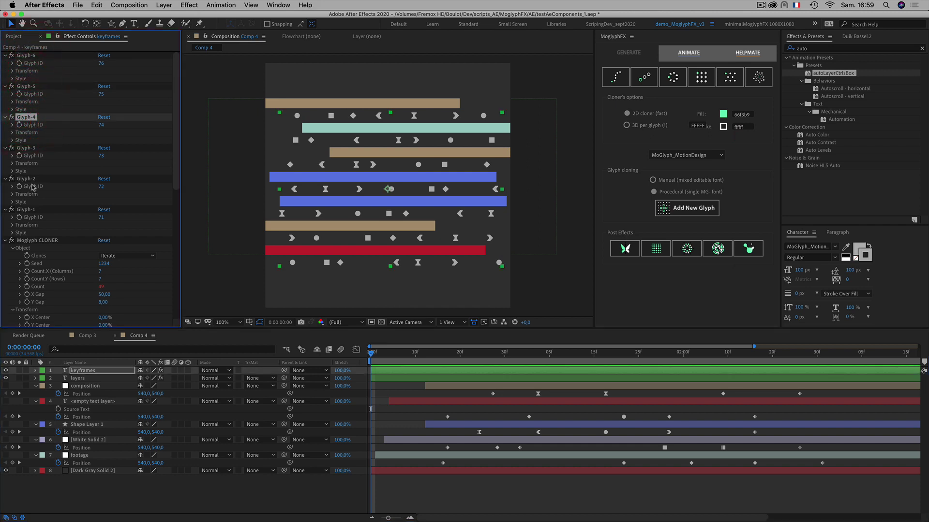
scroll(39, 243, down, 2)
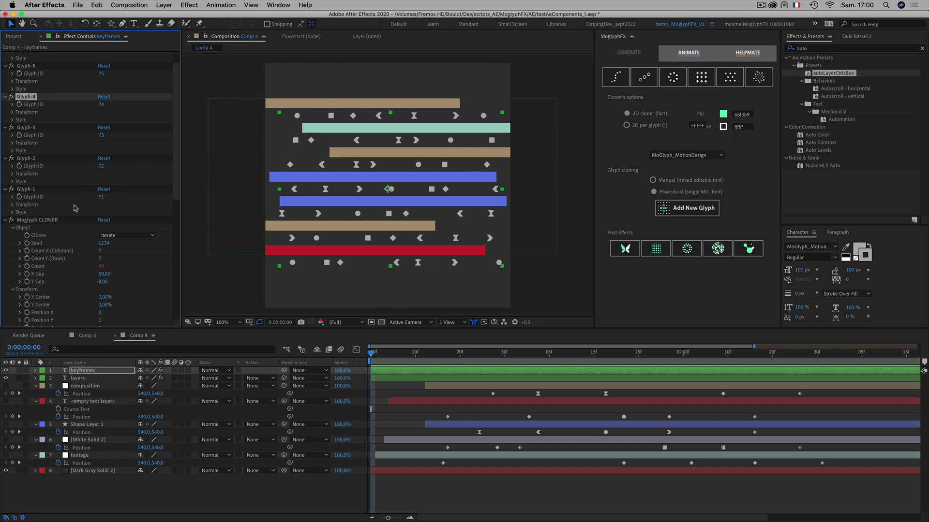
click(30, 221)
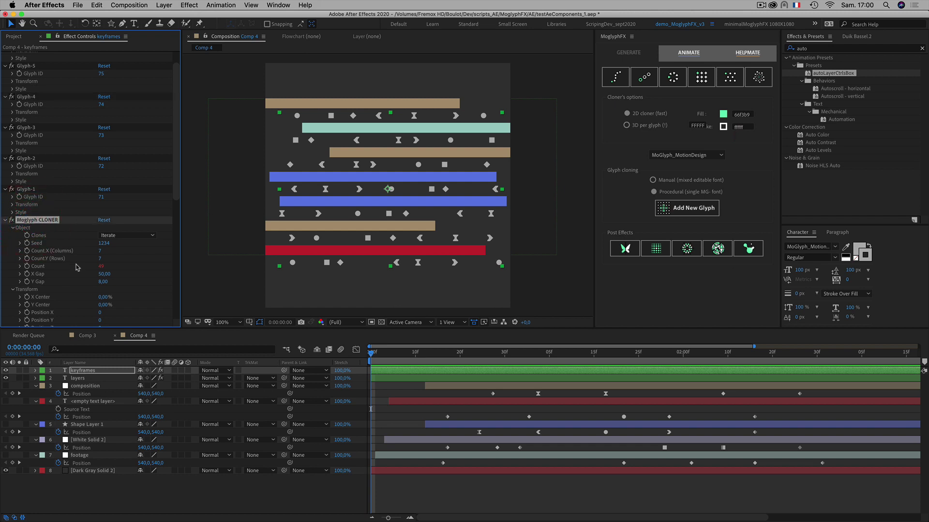
click(42, 236)
click(124, 235)
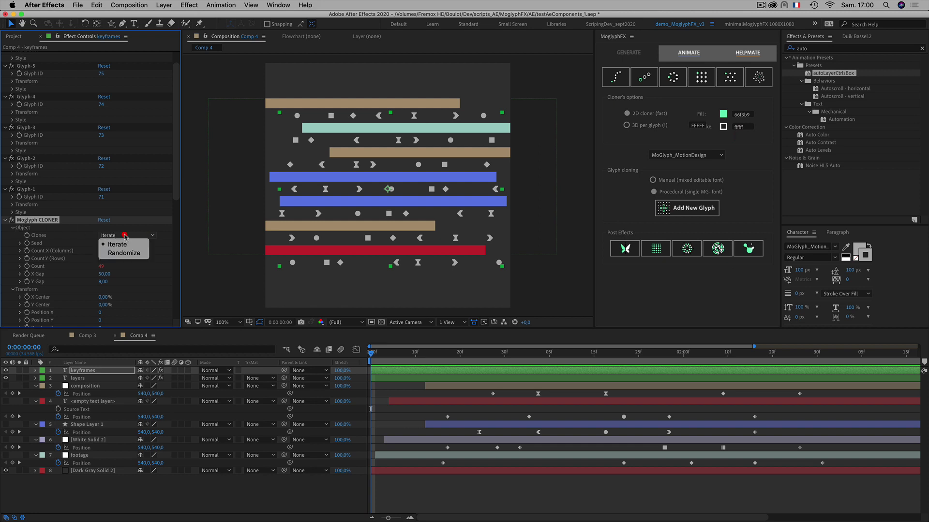
click(124, 253)
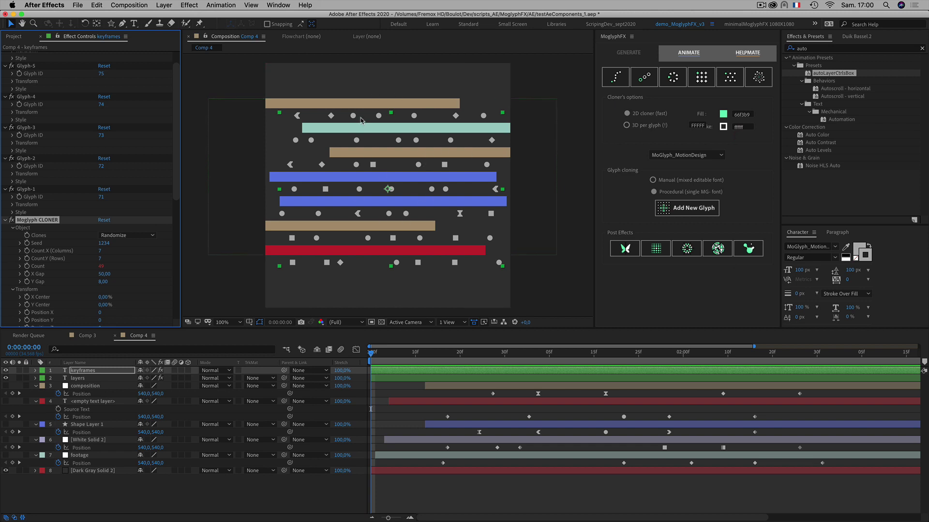
View the glyph shapes available for the clones and close the chooser without adding one.
scroll(98, 136, up, 2)
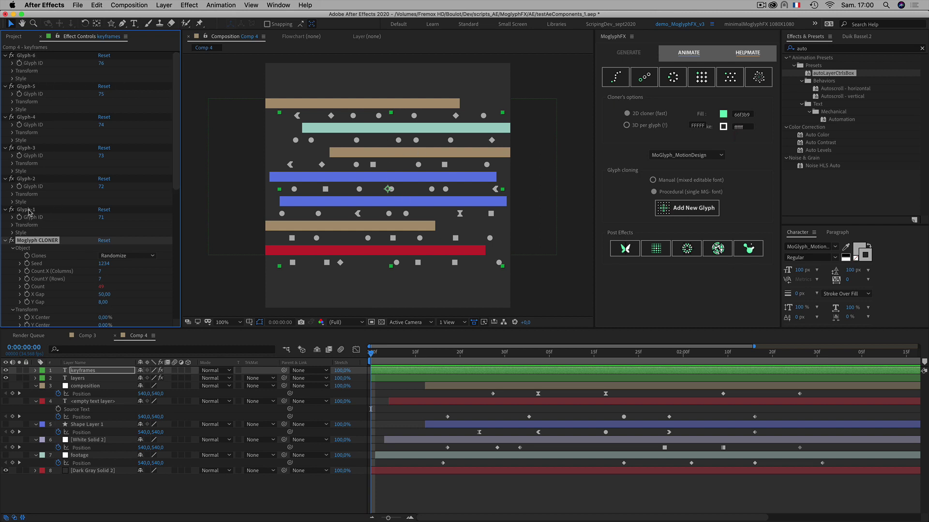
click(686, 209)
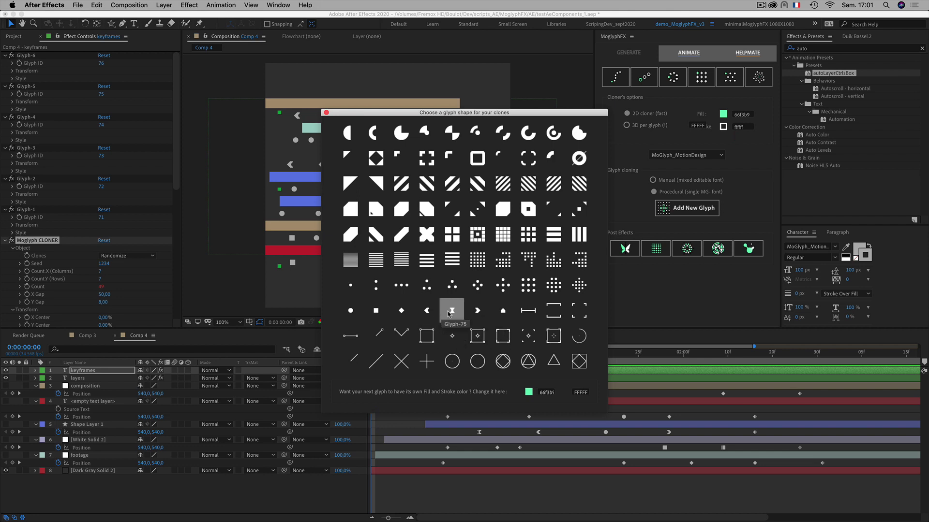
click(326, 113)
Try moving the Glyph-2 effect above Glyph-6 at the top of the effect stack, and restore the original order.
click(26, 179)
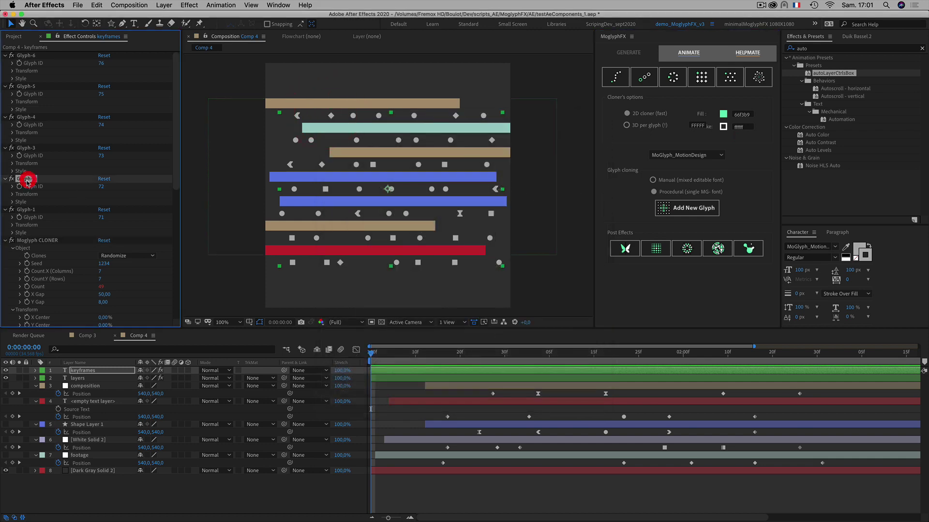
drag(27, 181, 27, 56)
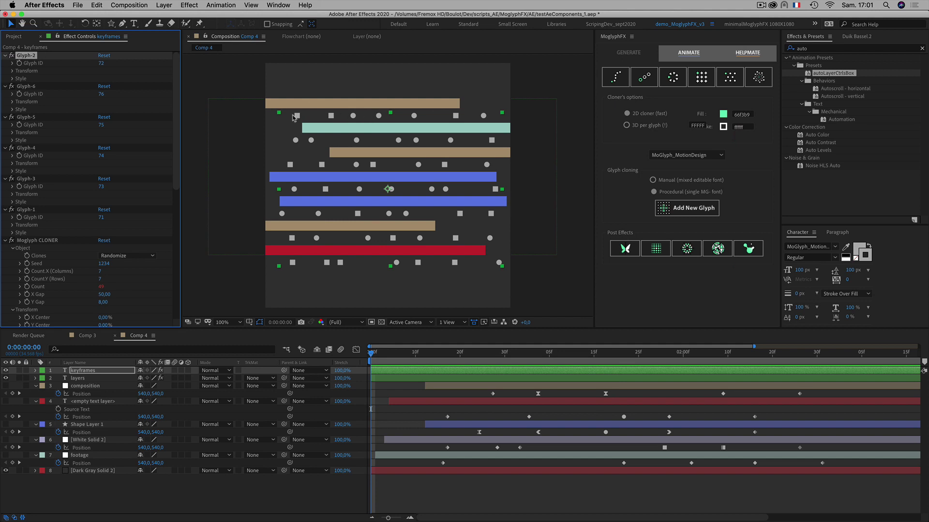
mouse_move(30, 58)
mouse_down()
mouse_move(31, 207)
mouse_move(25, 55)
mouse_up()
drag(28, 64, 27, 236)
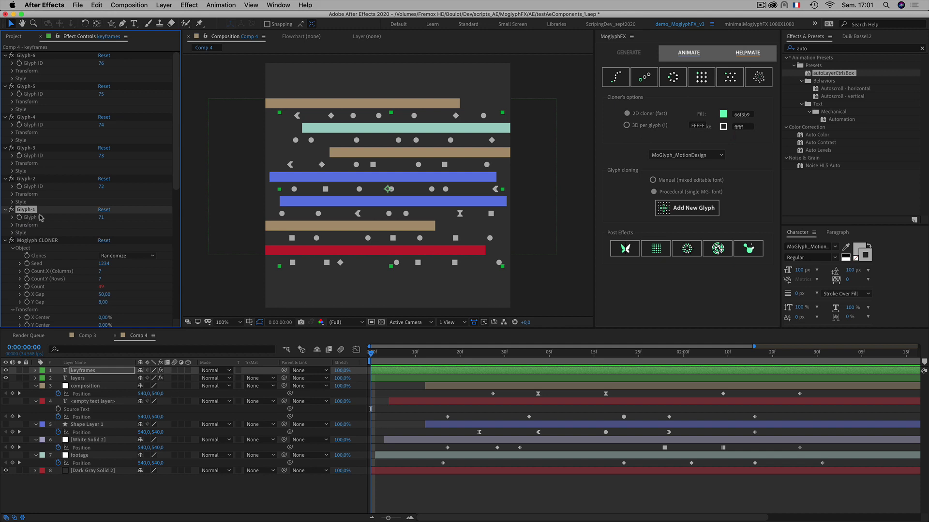
Try a higher Glyph ID for the Glyph-1 effect, and undo the change.
drag(99, 219, 104, 218)
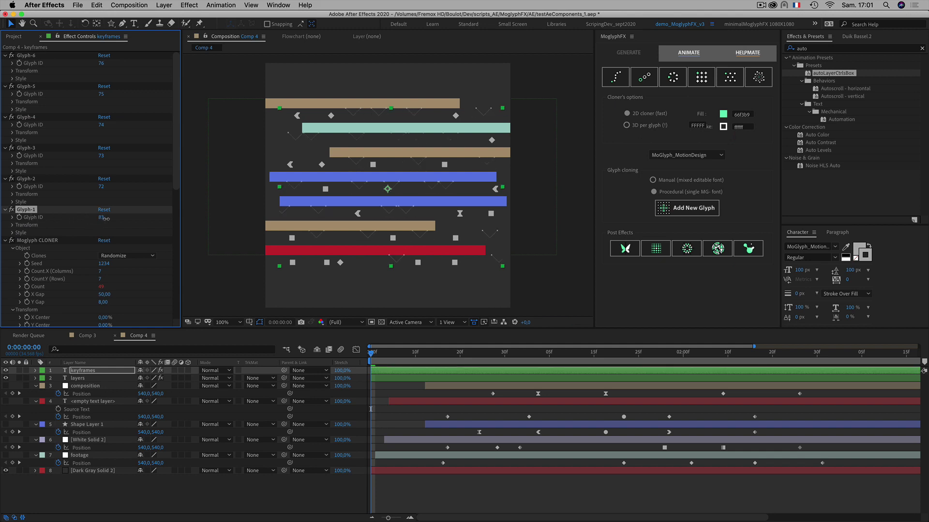
click(105, 220)
key(super+z)
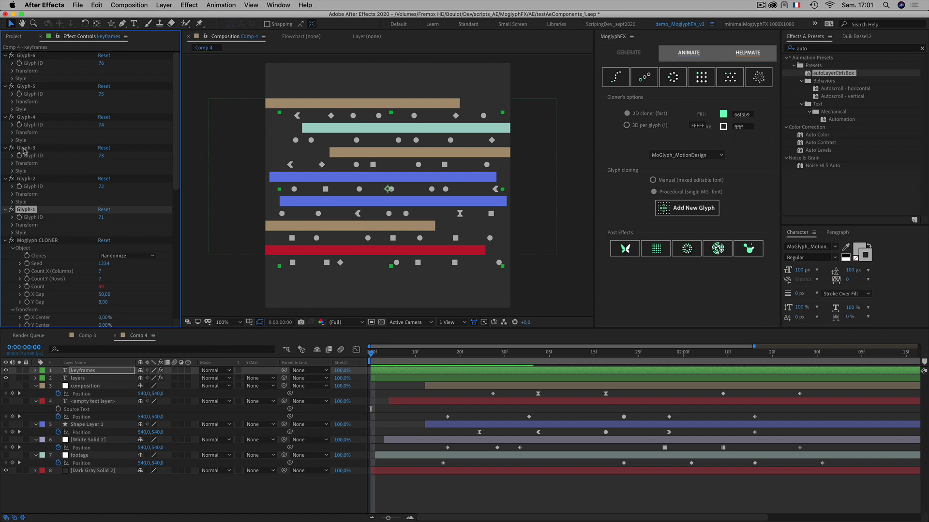
Reorder the glyph effects above the cloner as Glyph-3, Glyph-6, Glyph-1, Glyph-2, Glyph-4, Glyph-5 to vary the randomized shapes.
drag(23, 149, 28, 56)
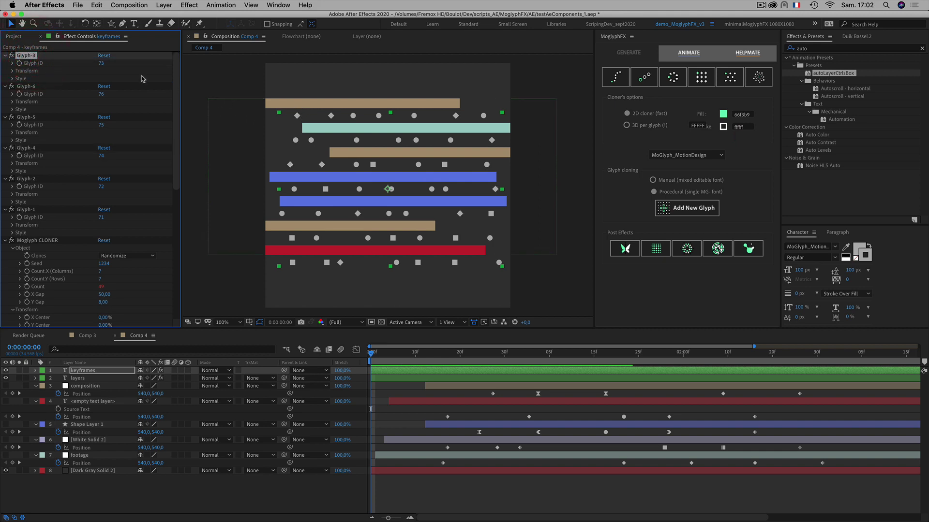
drag(27, 211, 27, 111)
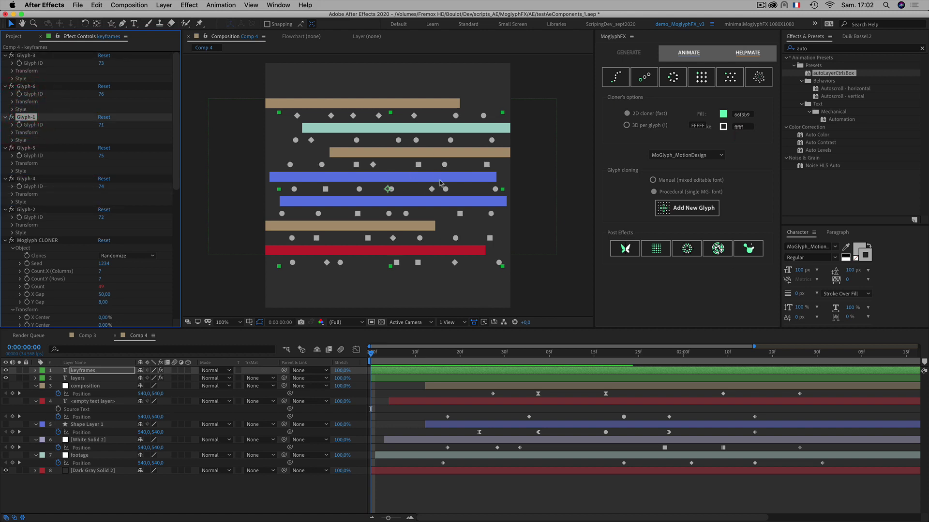
drag(24, 149, 27, 85)
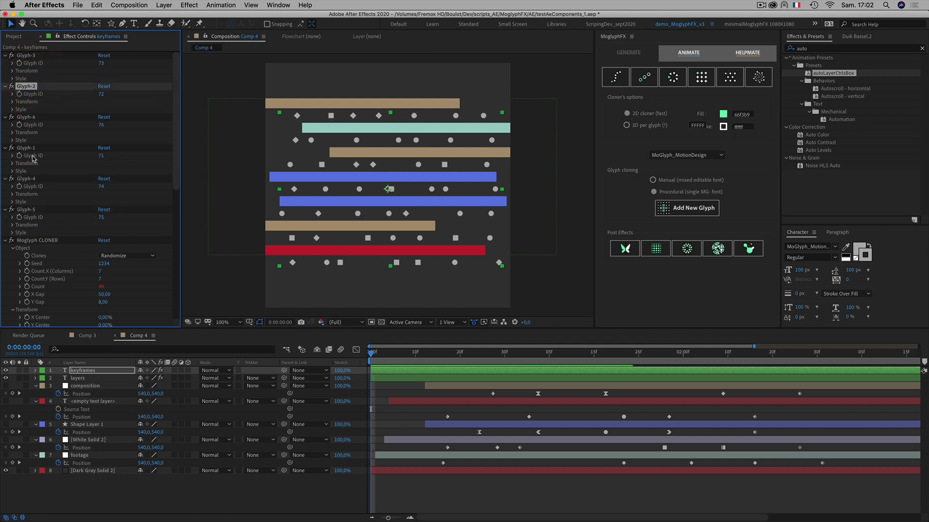
drag(30, 149, 30, 85)
drag(29, 148, 30, 86)
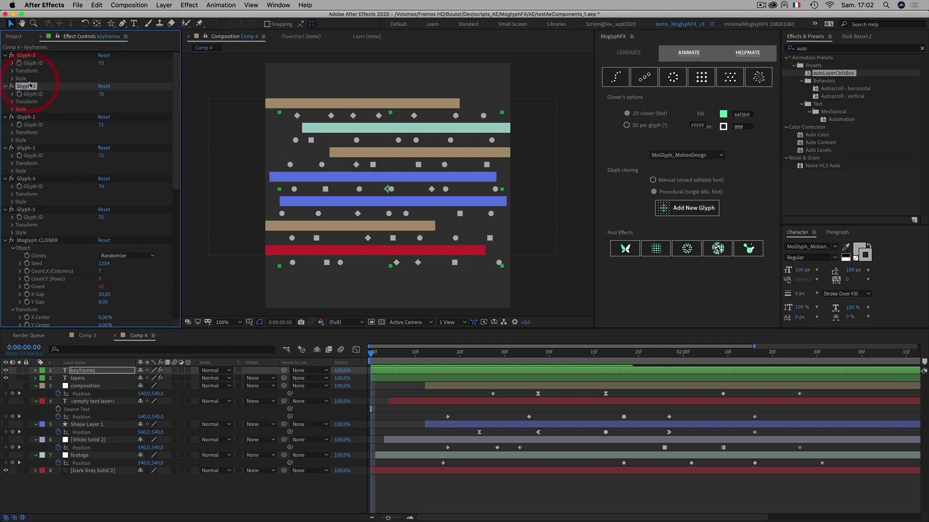
Reorder the glyph effects above the cloner as Glyph-3, Glyph-6, Glyph-5, Glyph-4, Glyph-1, Glyph-2.
drag(28, 178, 32, 115)
drag(30, 211, 27, 115)
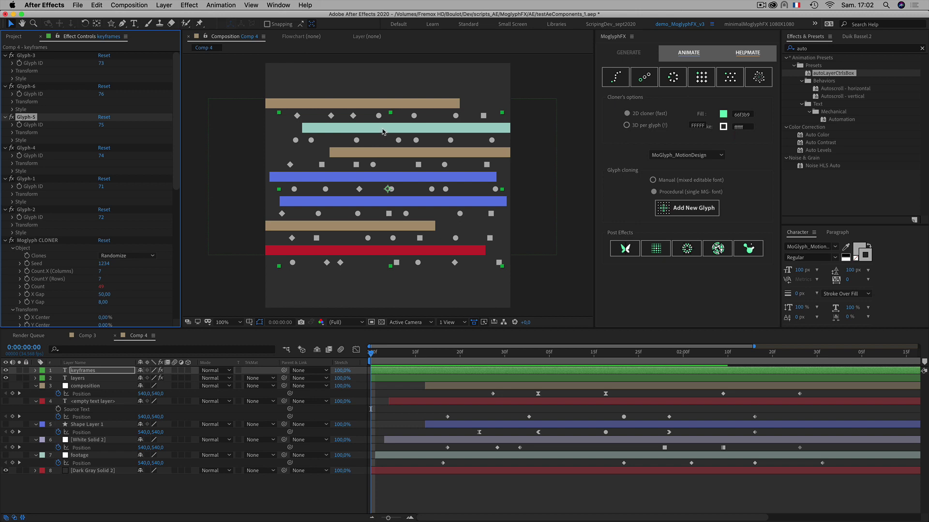
click(7, 127)
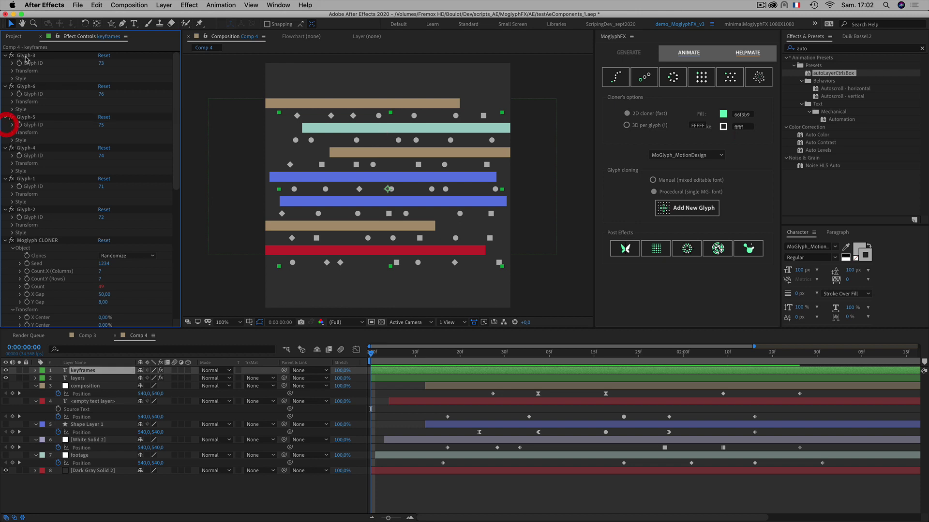
Remove all six glyph effects from the keyframes layer and collapse the Moglyph CLONER settings.
click(26, 56)
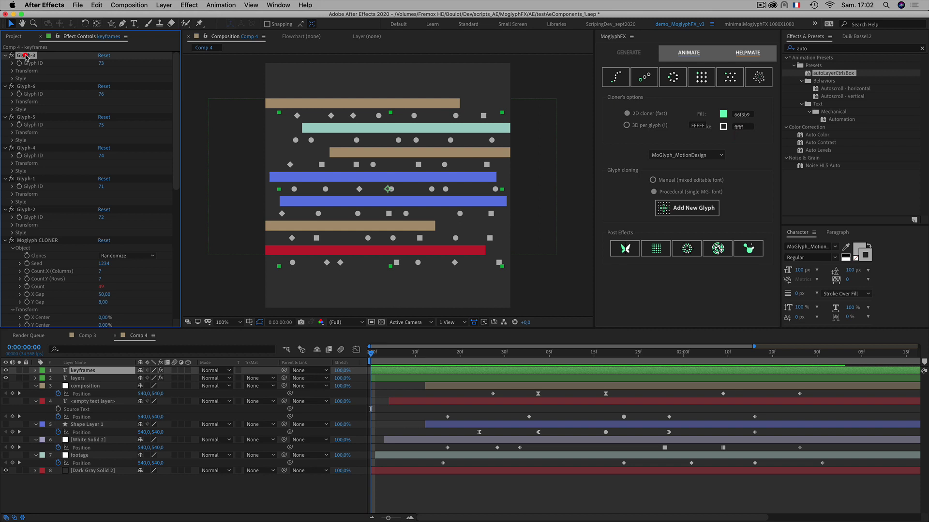
shift+click(25, 210)
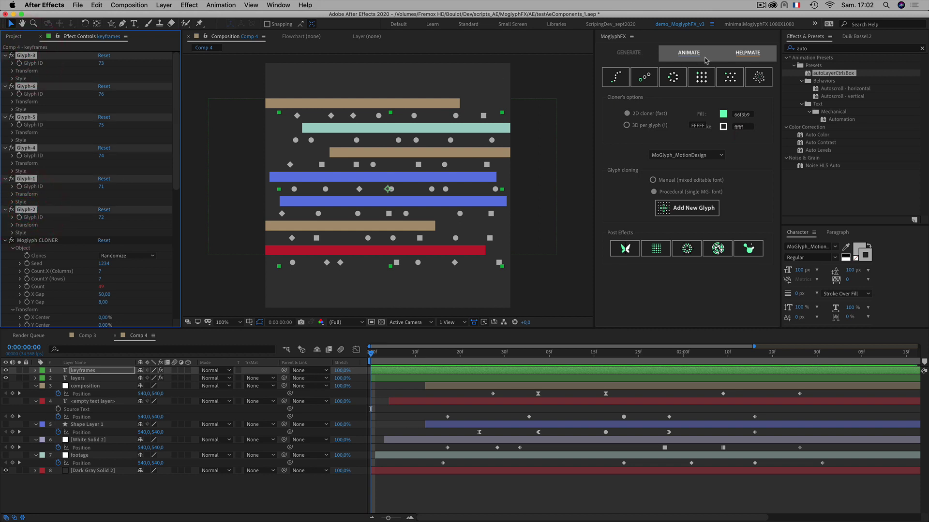
click(736, 54)
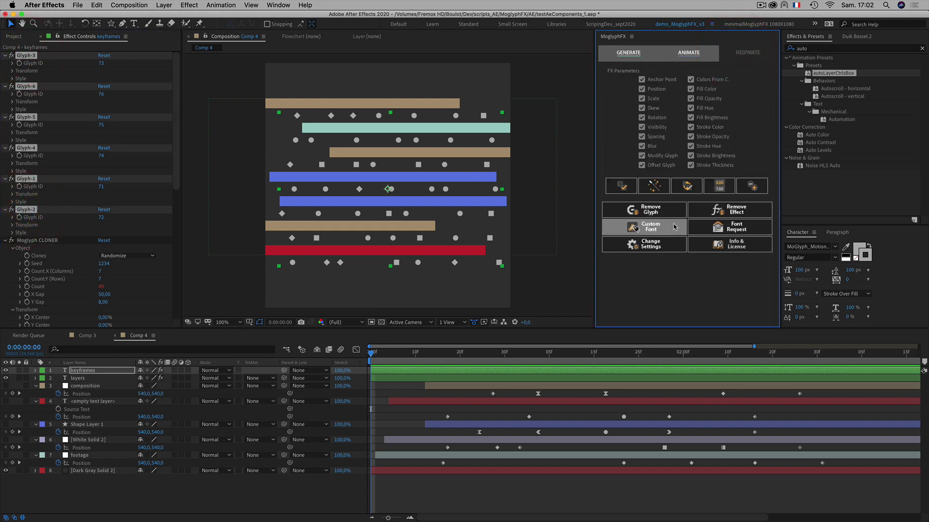
click(668, 214)
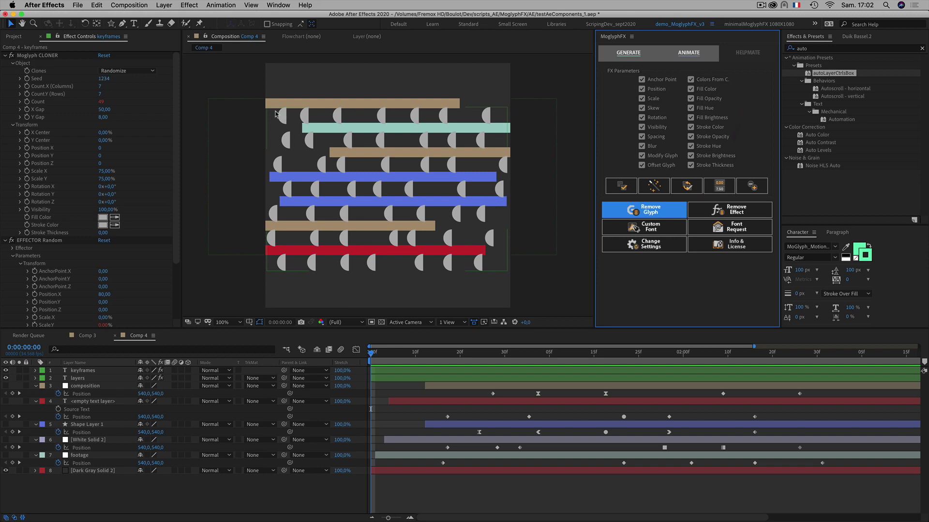
click(5, 55)
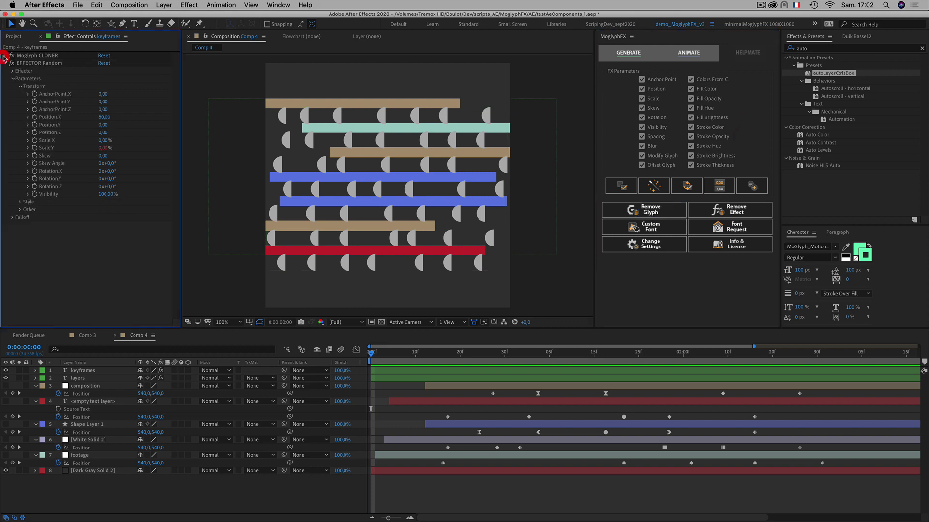
Add the square glyph (ID 72) and the hourglass glyph (ID 75) to the keyframes layer's cloner, and close the glyph chooser.
click(626, 51)
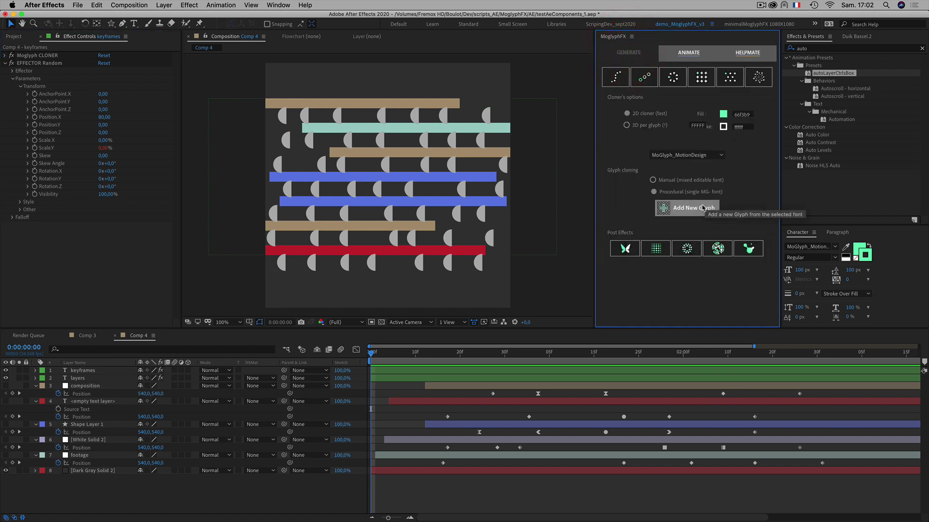
click(77, 491)
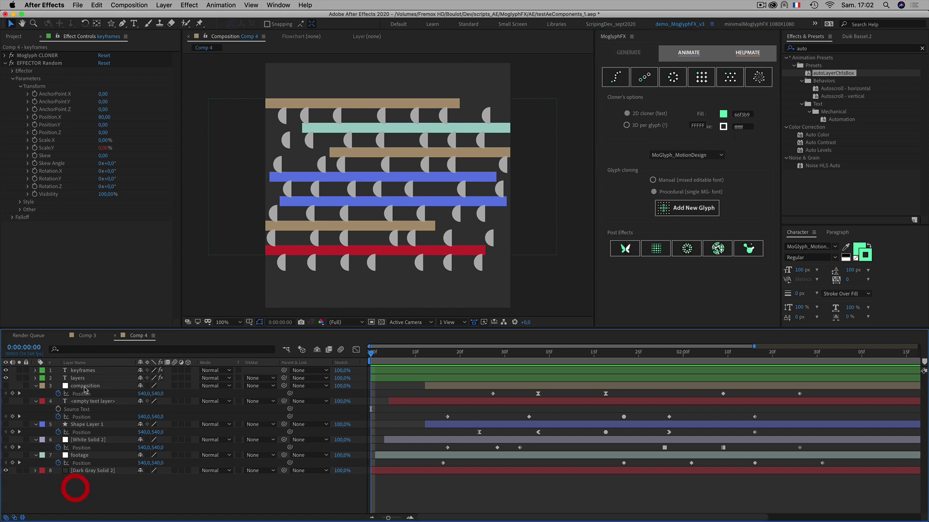
click(78, 371)
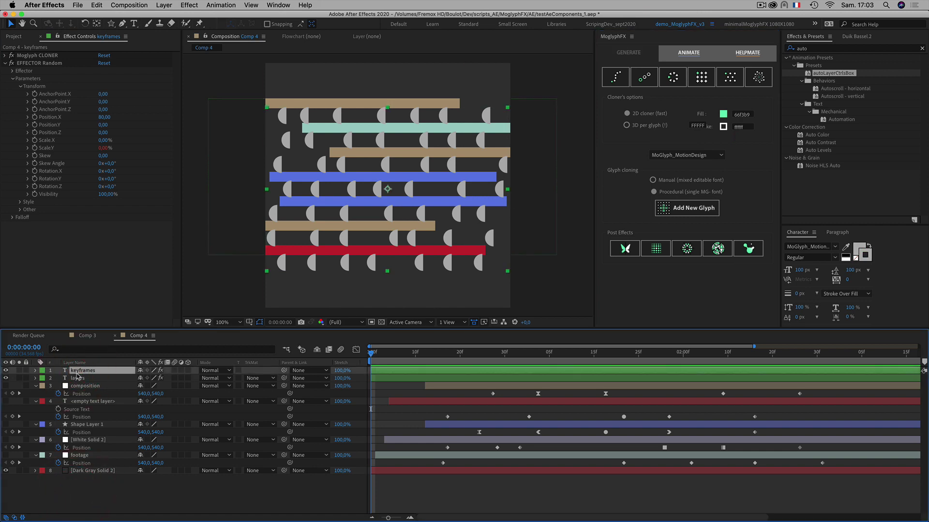
click(684, 214)
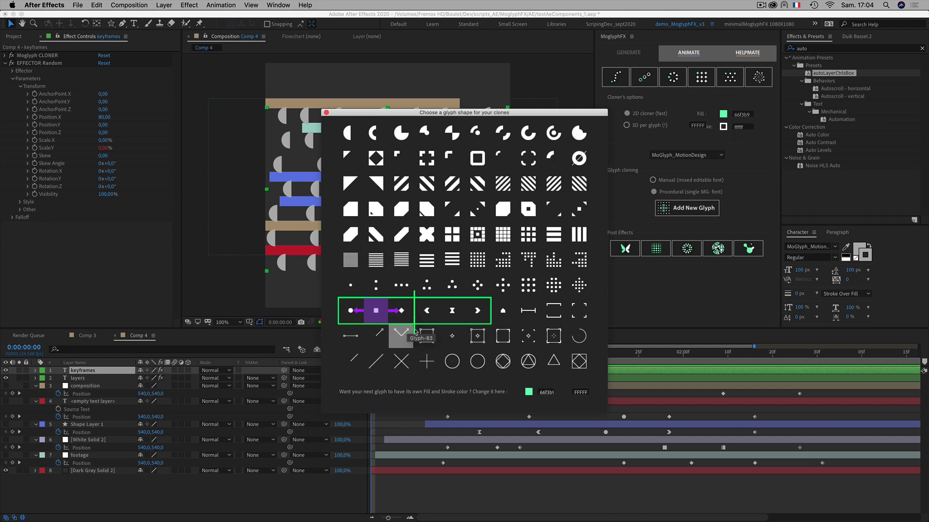
click(449, 311)
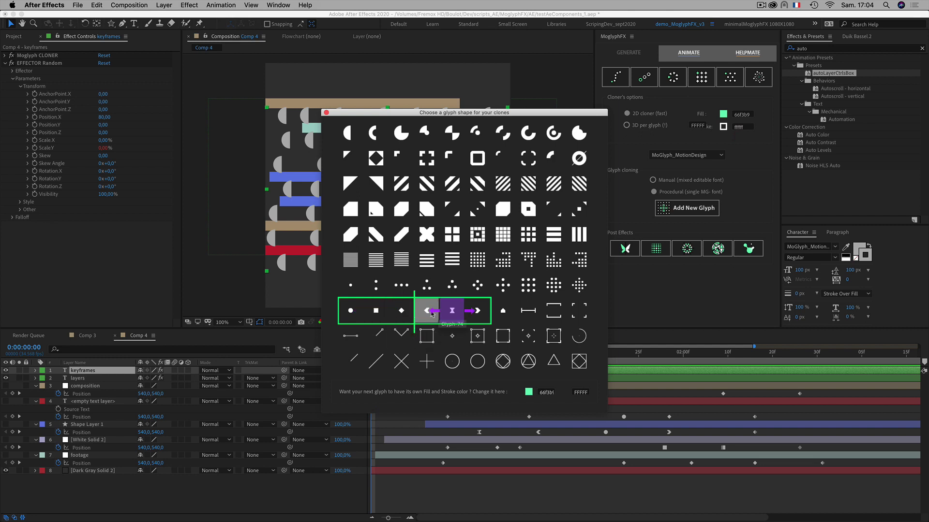
click(477, 313)
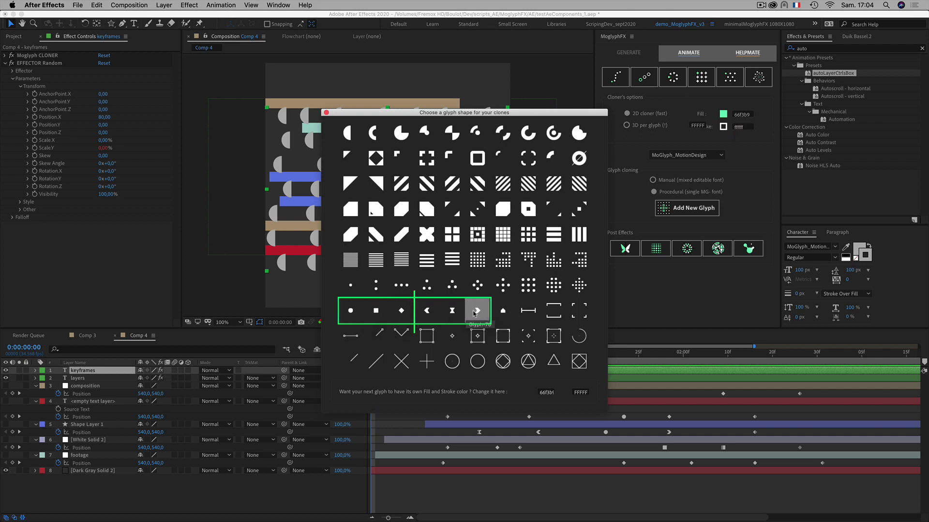
click(373, 314)
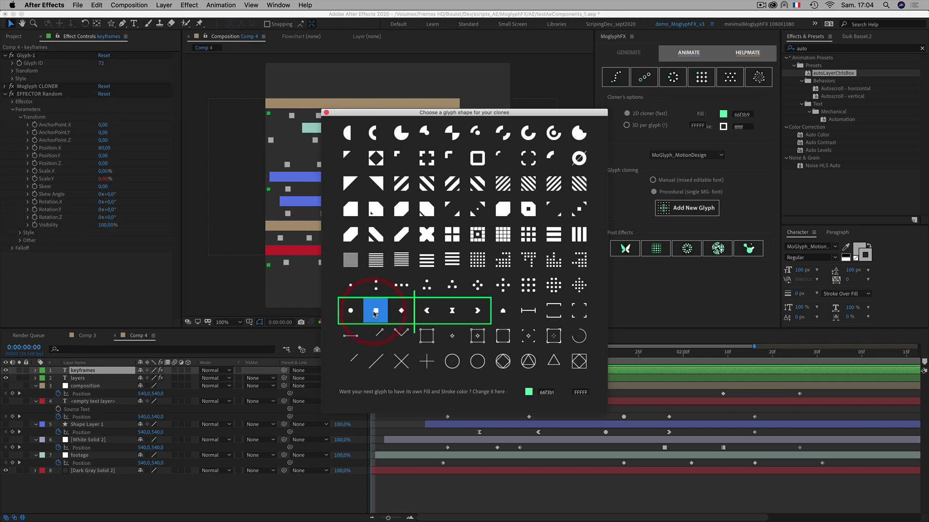
click(450, 310)
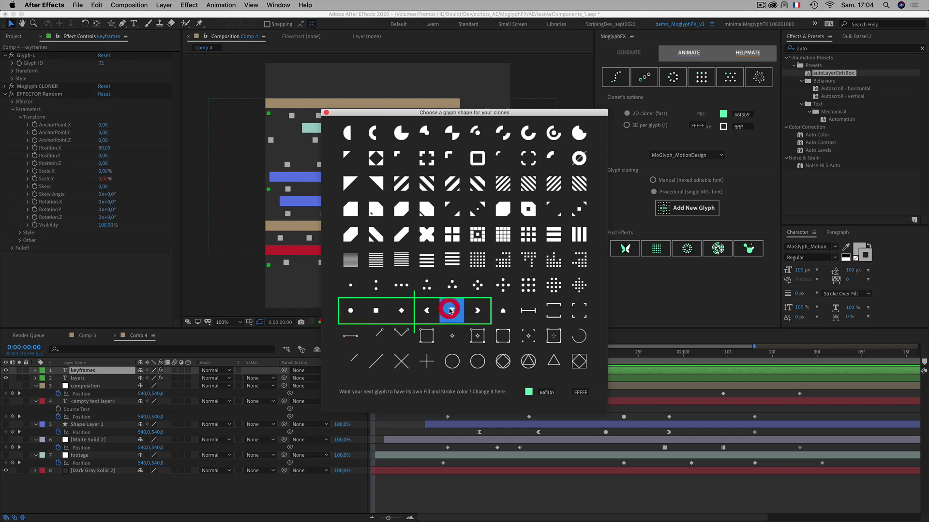
click(325, 112)
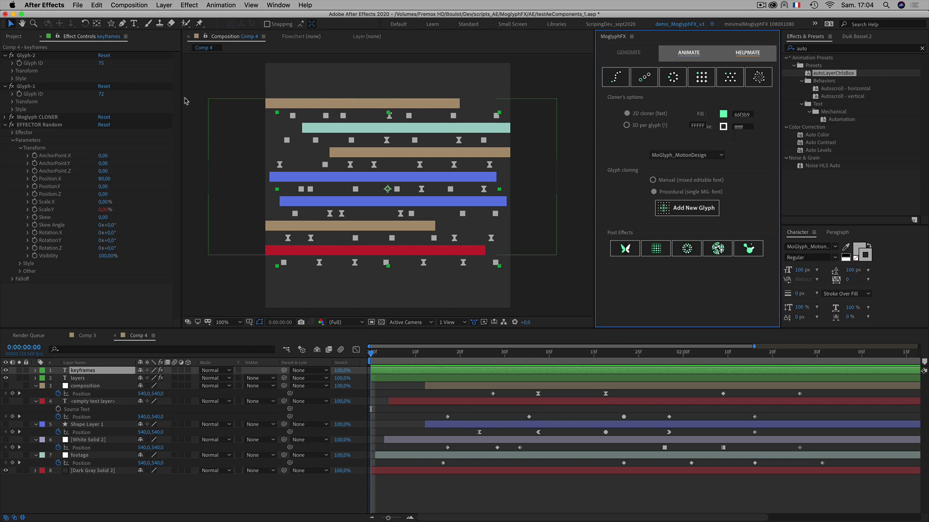
Set Offset Glyph to 1 on the keyframes layer's EFFECTOR Random, with the glyph chooser placed beside the composition for reference.
click(36, 125)
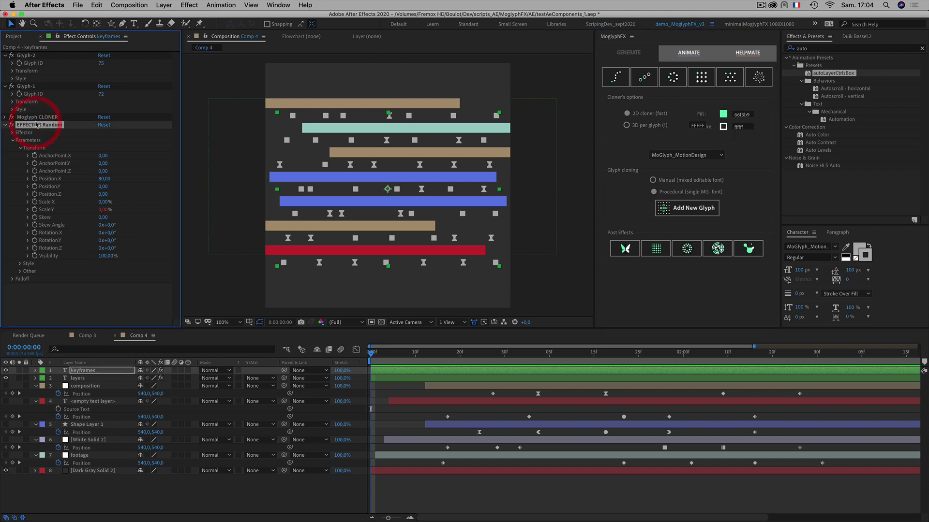
click(20, 148)
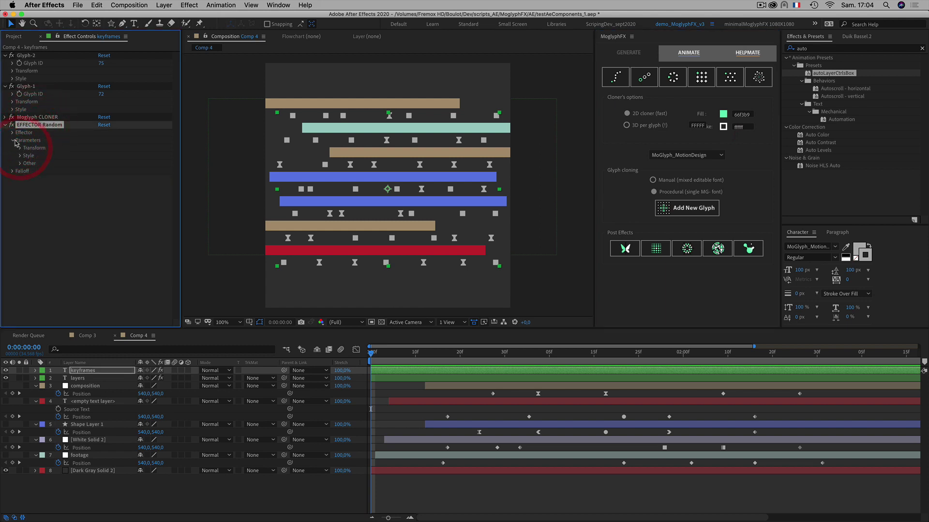
click(21, 164)
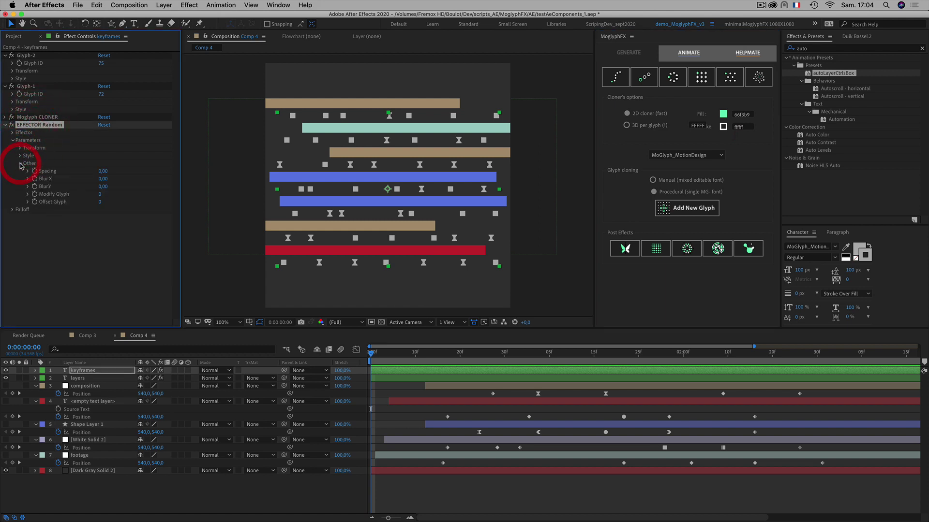
click(51, 202)
click(703, 209)
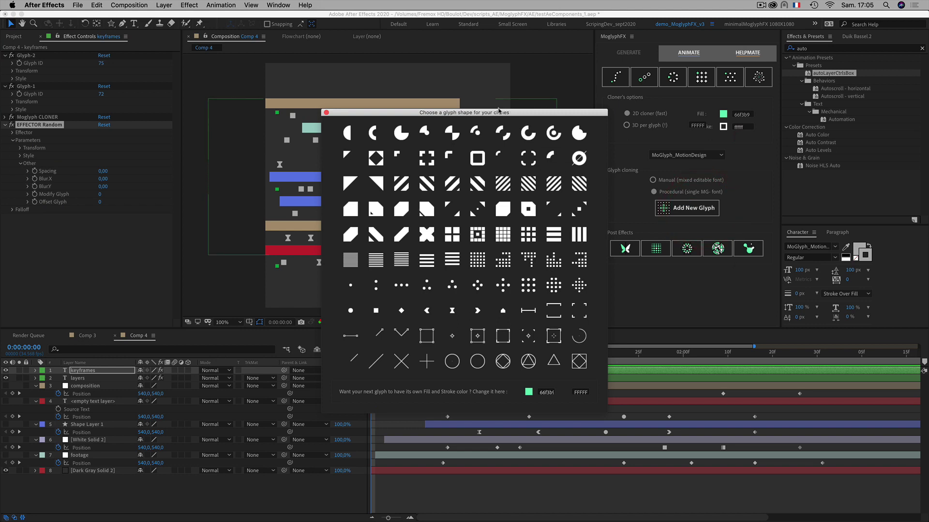
drag(445, 112, 735, 125)
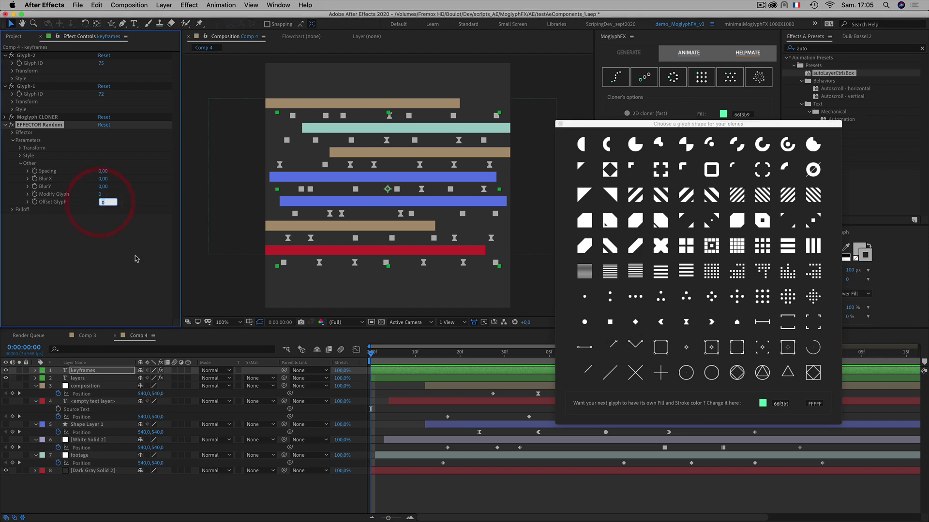
text(1)
click(87, 203)
click(115, 262)
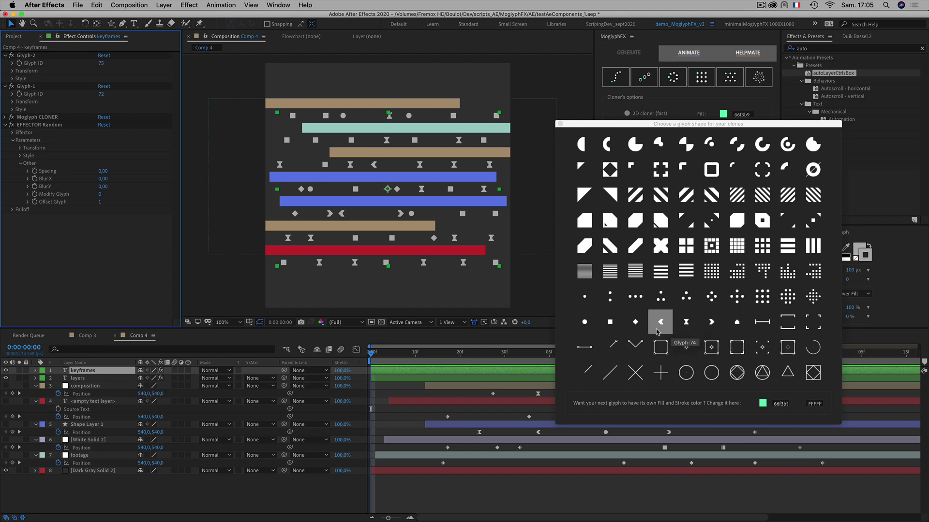
Expand the Effector settings of EFFECTOR Random and close the glyph chooser.
click(13, 133)
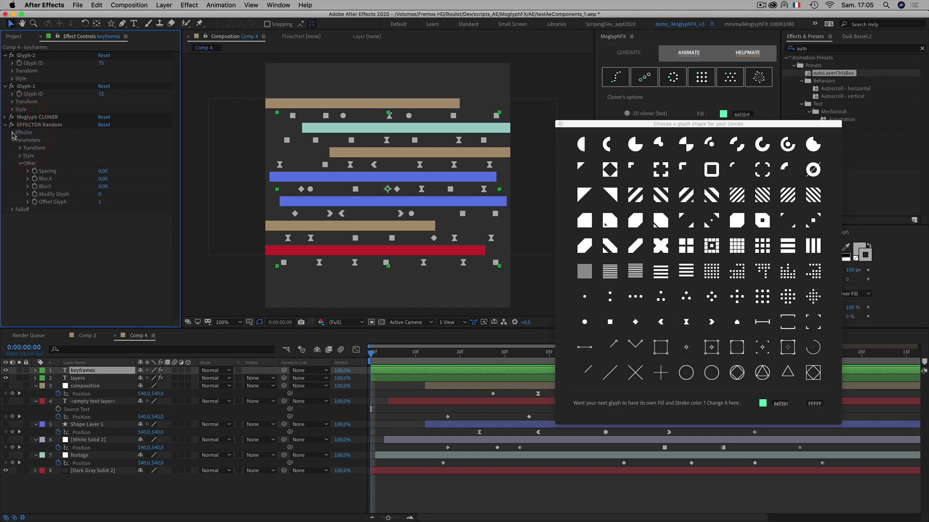
click(13, 133)
click(15, 133)
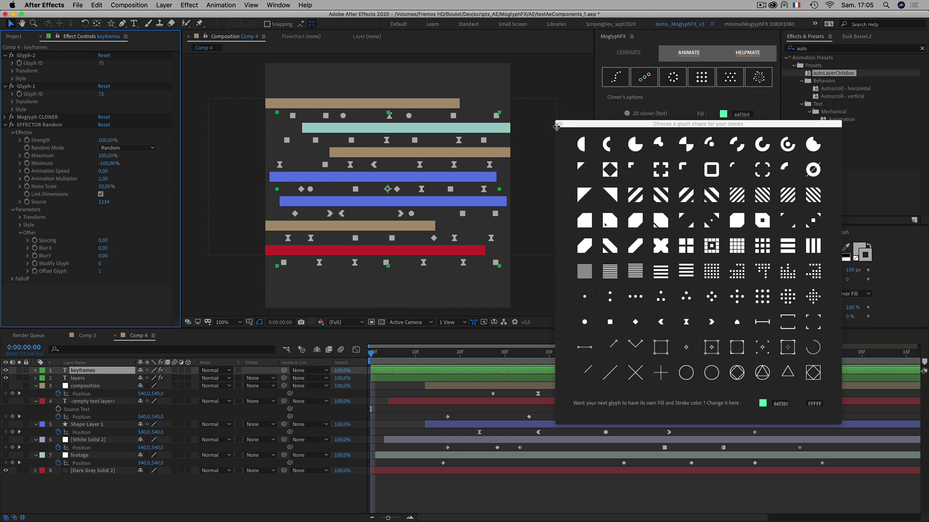
click(560, 123)
drag(584, 125, 560, 123)
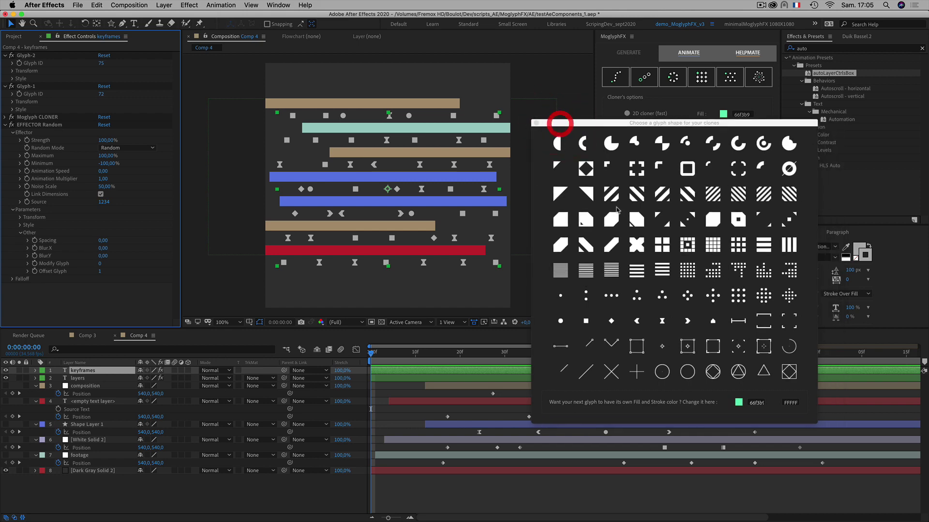
click(130, 303)
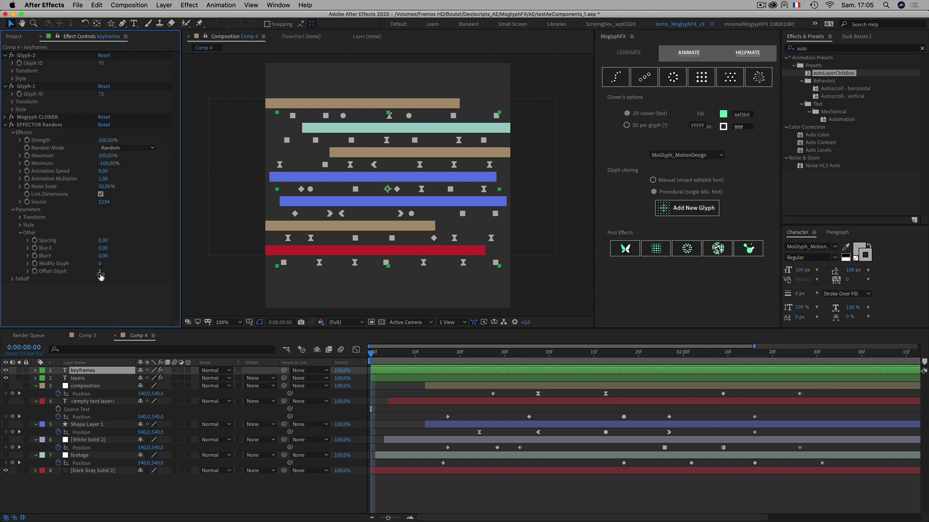
Try Offset Glyph values of 2 and 3 on EFFECTOR Random, and restore it to 1.
click(100, 271)
text(2)
click(116, 290)
click(100, 271)
text(3)
click(124, 291)
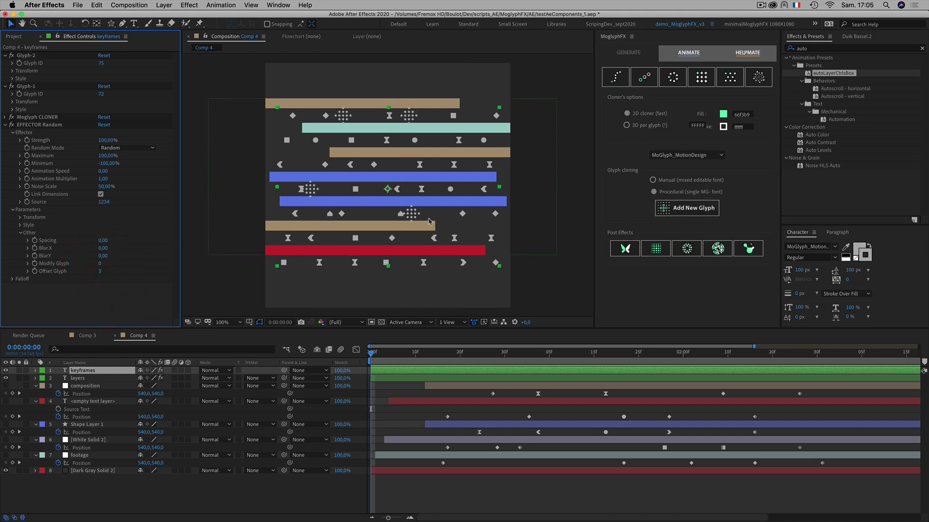
click(100, 272)
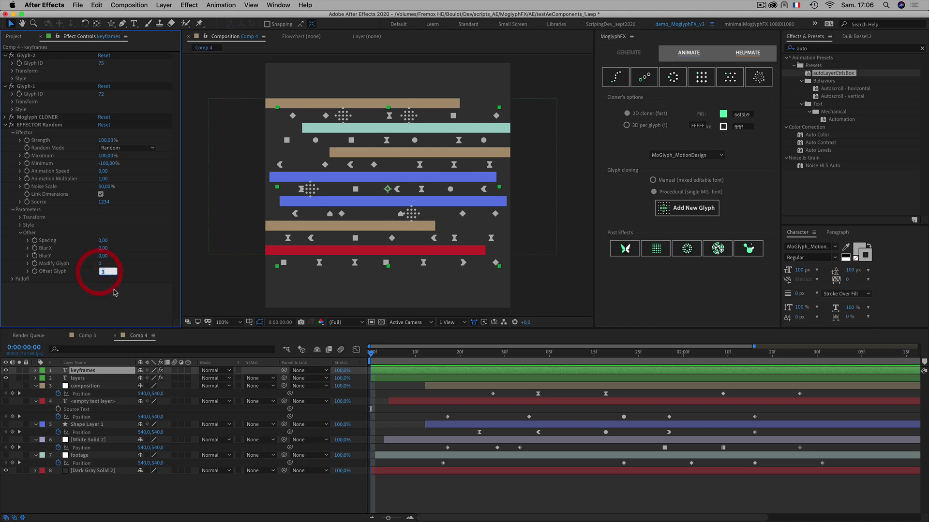
text(1)
click(114, 291)
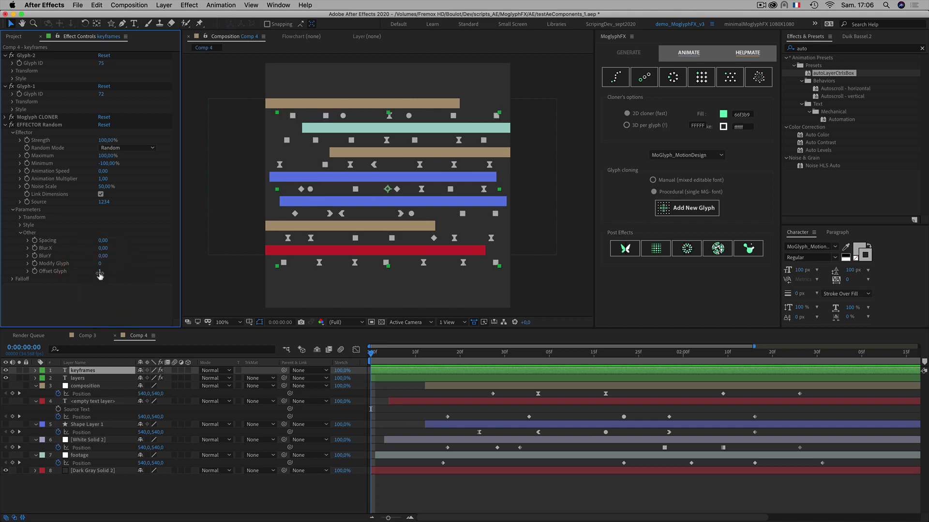
Set Offset Glyph to 2 on EFFECTOR Random and try different Source seeds, first 1724 and finally 1444.
click(44, 202)
drag(103, 201, 127, 203)
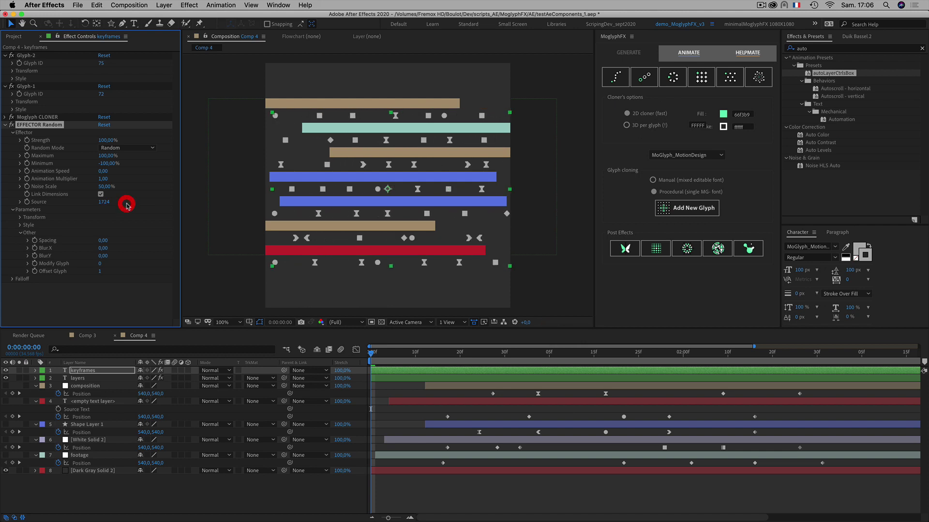
drag(100, 271, 125, 301)
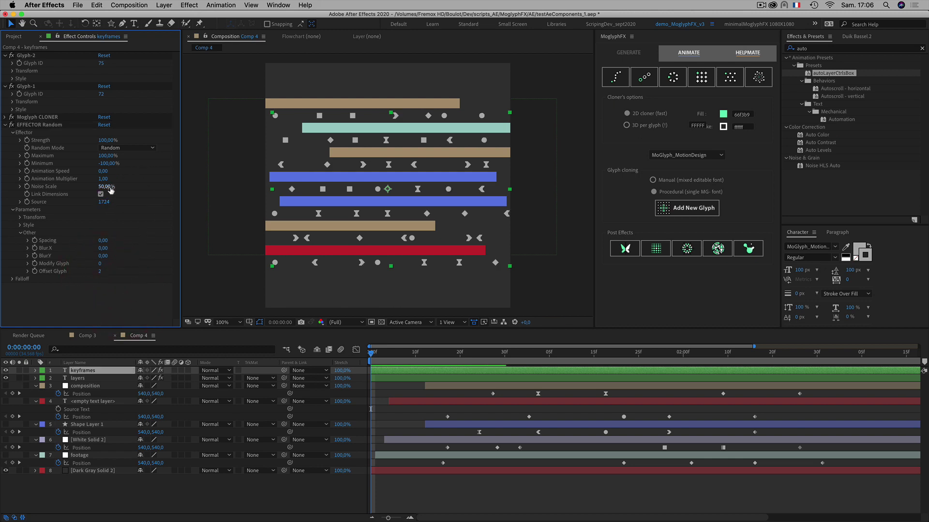
drag(104, 201, 90, 203)
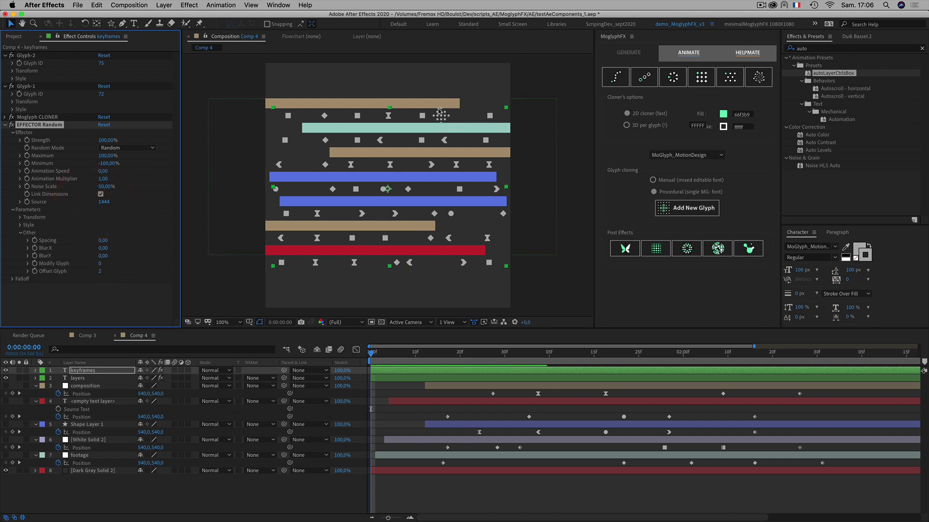
Check the neighbouring shapes in the glyph chooser, close it, and set EFFECTOR Random's Offset Glyph to 1.
click(661, 207)
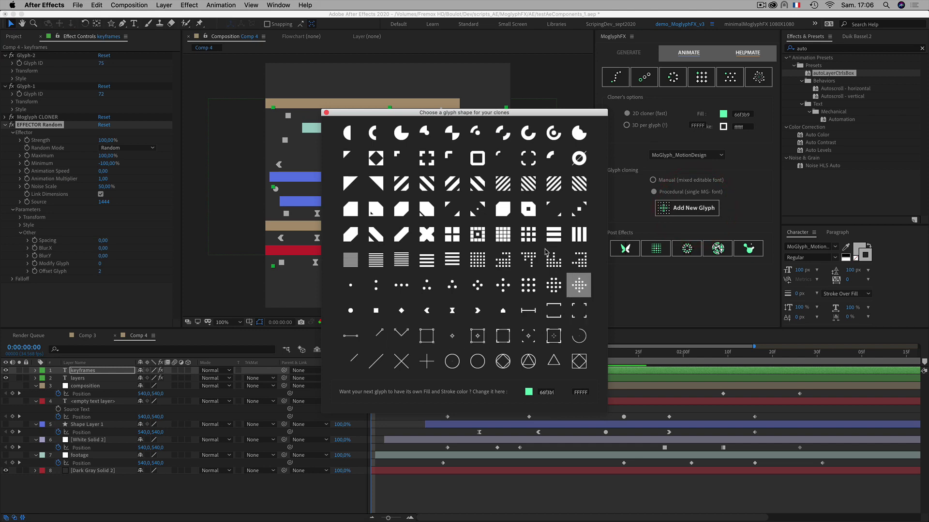
click(326, 112)
click(100, 272)
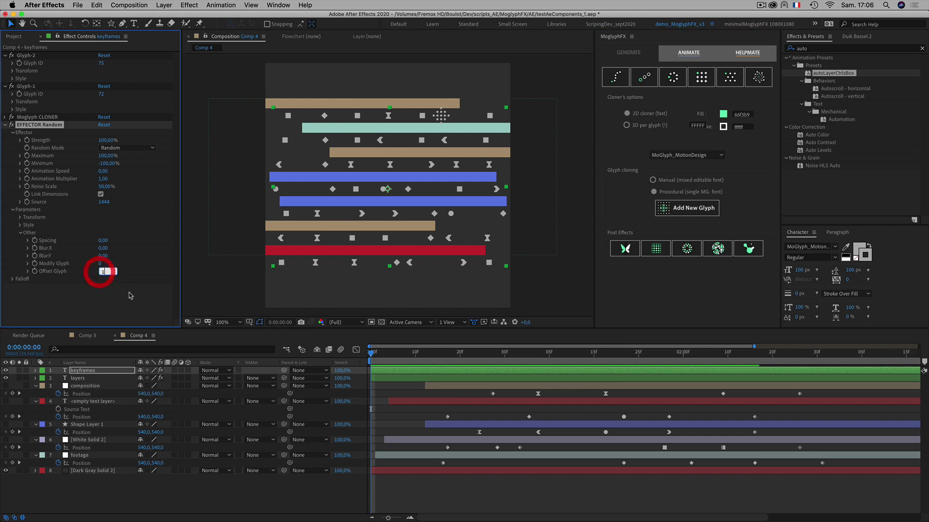
text(1)
click(130, 294)
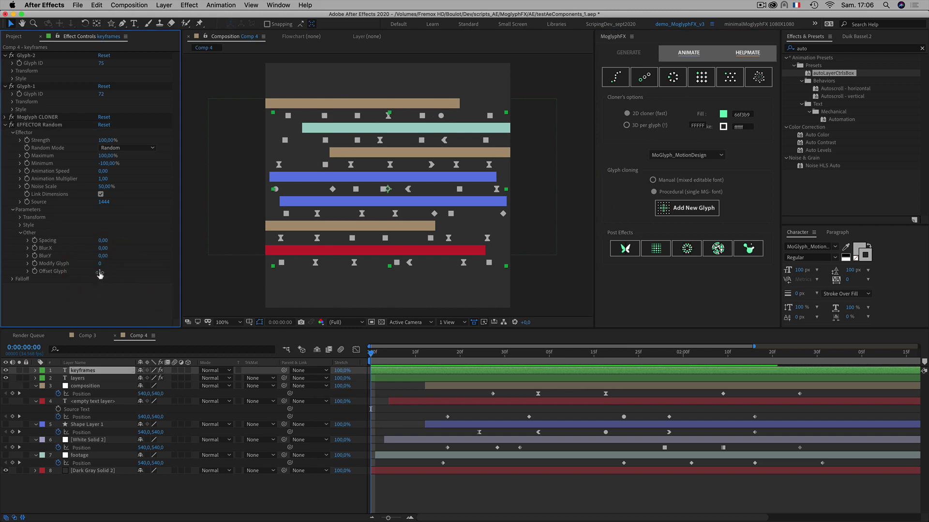
Clear the layer selection and preview the composition, ending with the playhead back at the first frame.
click(441, 483)
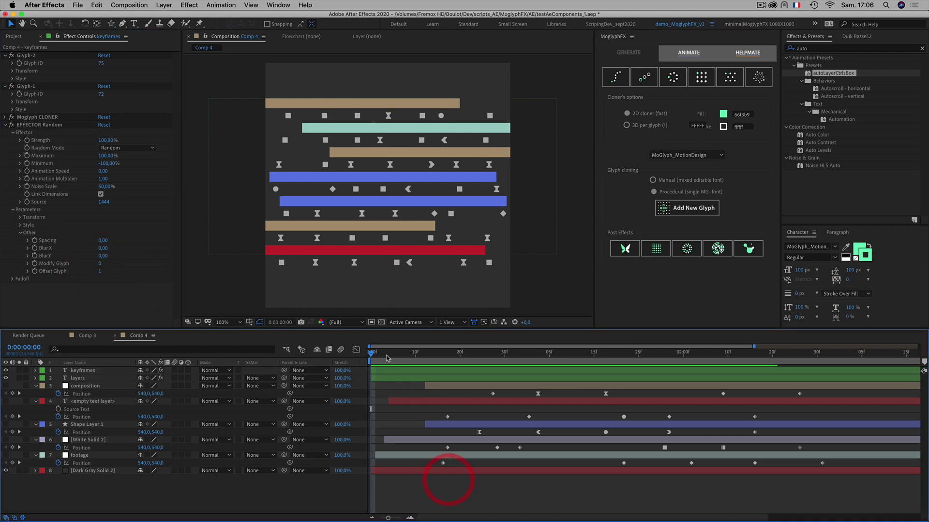
key(space)
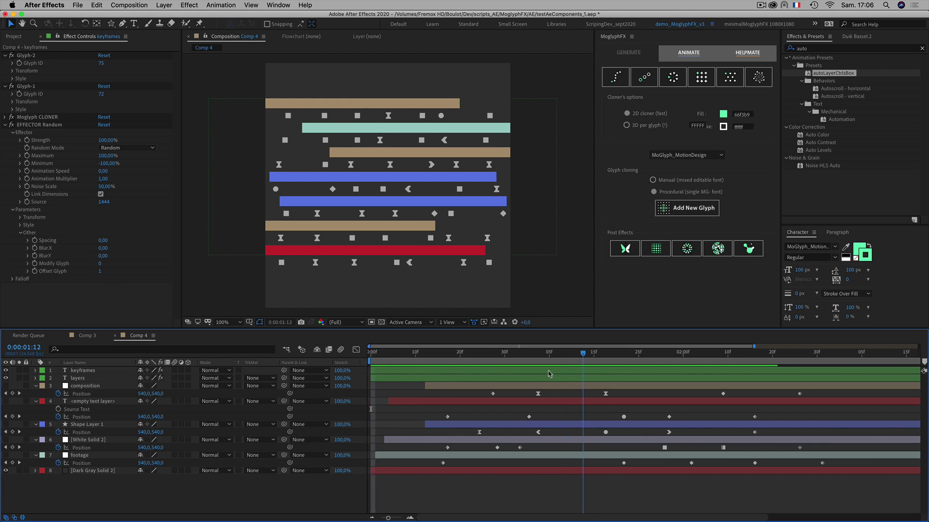
click(404, 146)
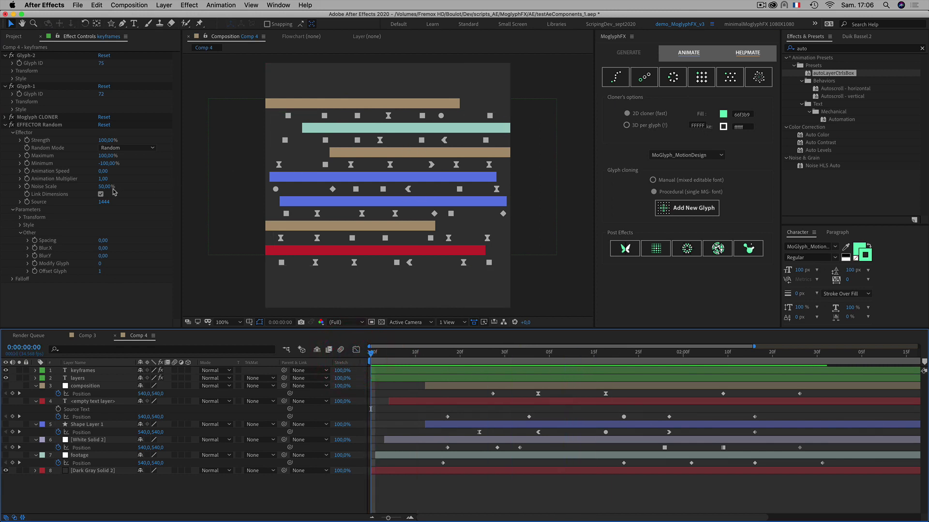
Set the Moglyph CLONER Seed to 1504 and EFFECTOR Random's Source to 1844 on the keyframes layer.
click(6, 118)
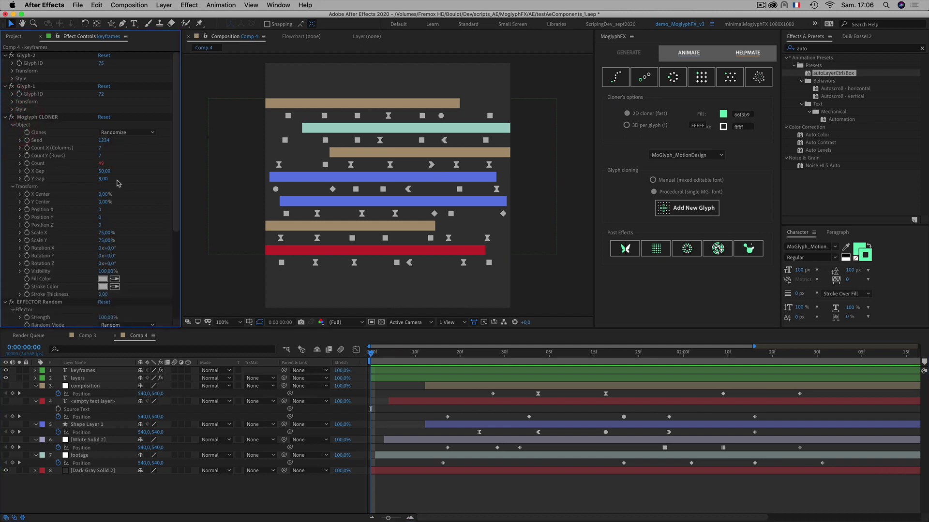
scroll(130, 155, down, 1)
drag(104, 127, 119, 129)
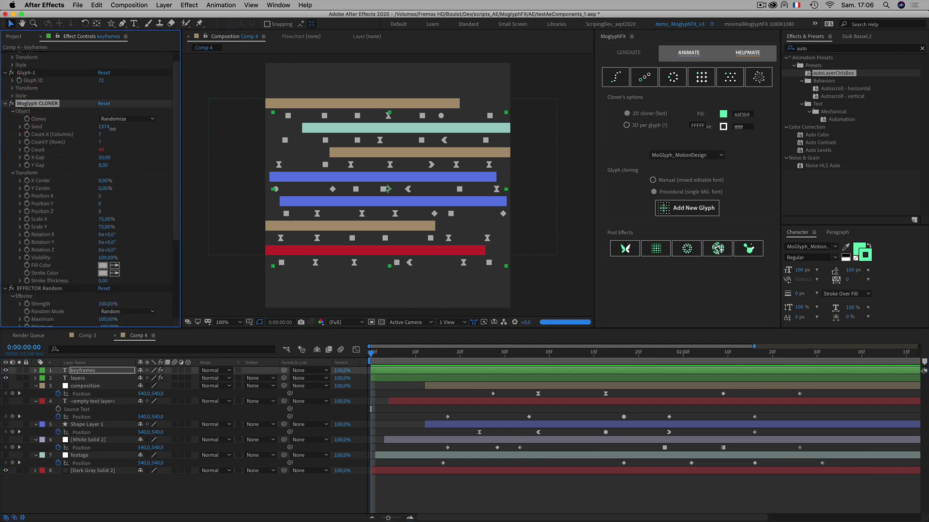
scroll(116, 196, down, 1)
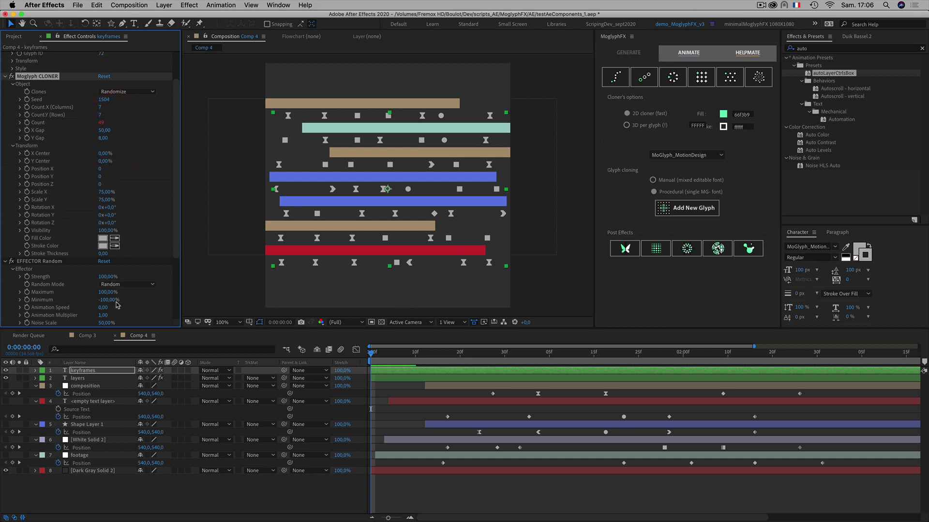
scroll(104, 317, down, 2)
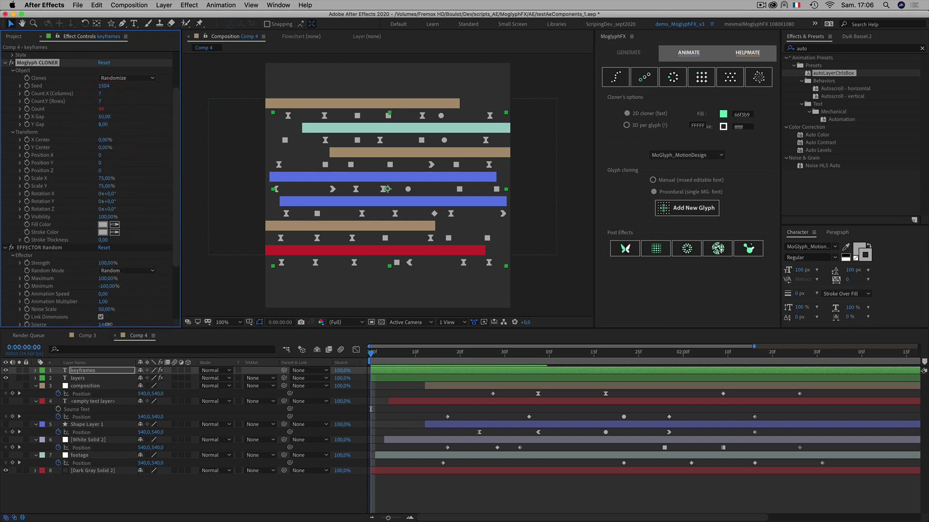
drag(111, 323, 124, 324)
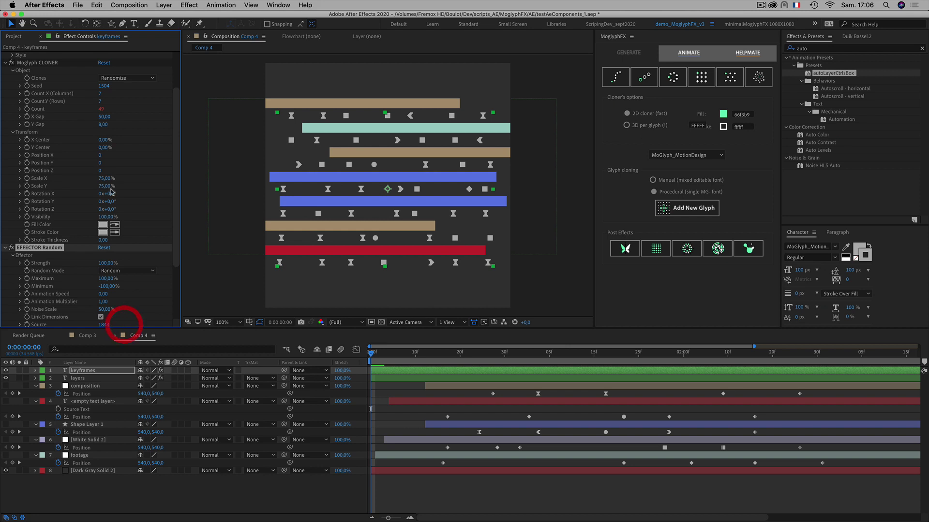
Select the early Position keyframes of the composition, text and shape layers to examine their selected colour, and clear the selection.
click(473, 409)
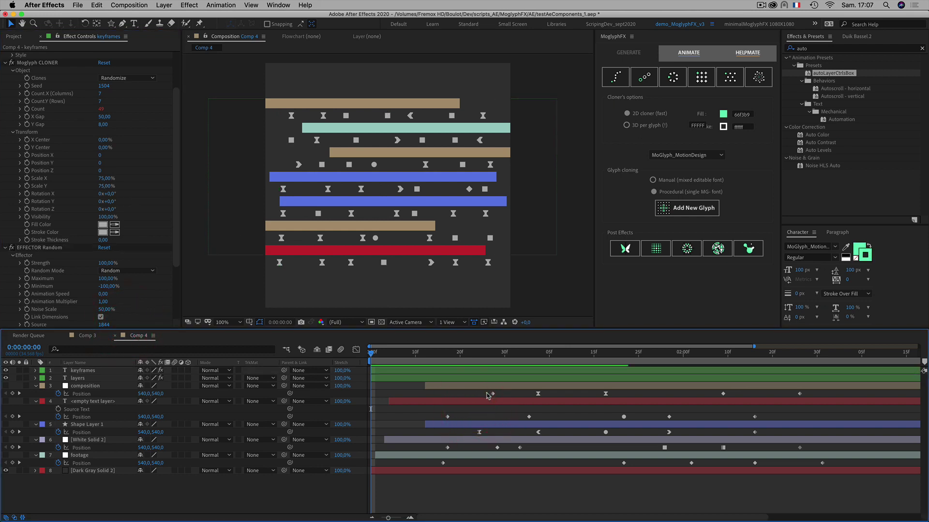
drag(486, 393, 555, 435)
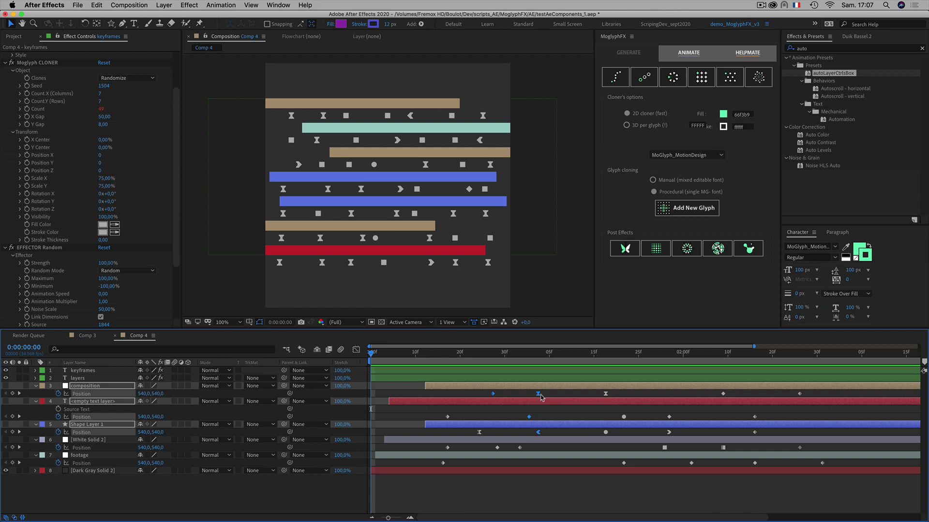
click(164, 494)
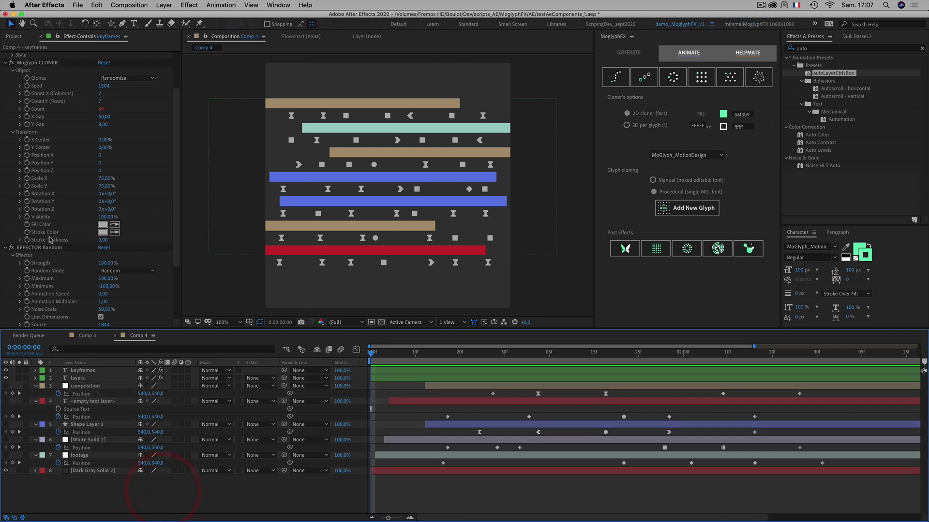
Collapse the settings of EFFECTOR Random, Moglyph CLONER, Glyph-1 and Glyph-2 on the keyframes layer.
click(5, 248)
click(5, 116)
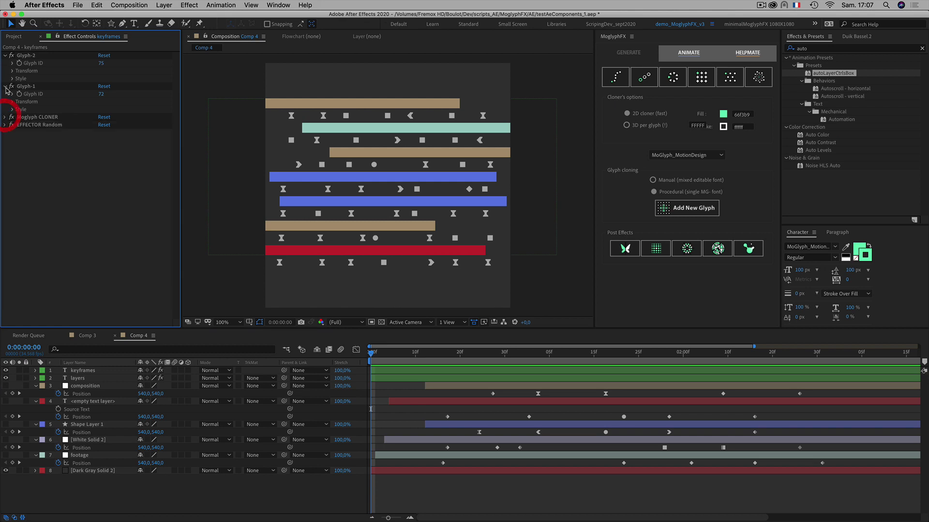
click(5, 86)
click(5, 56)
Add a Plain effector to the keyframes layer with MoglyphFX's Animate tools.
click(80, 371)
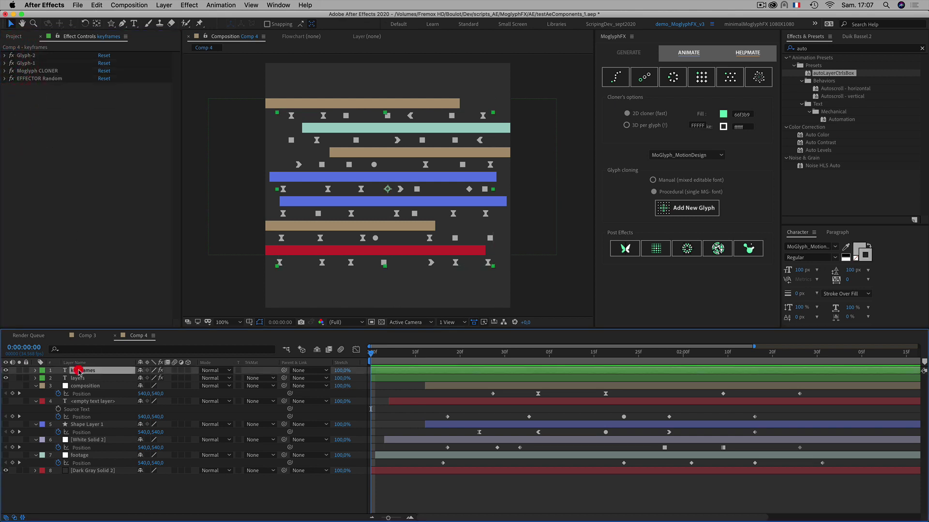
click(685, 57)
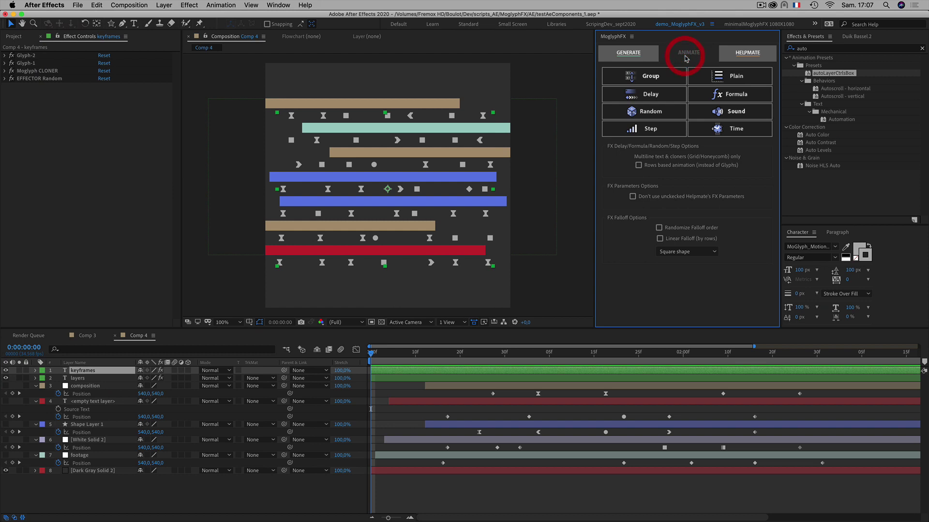
click(750, 79)
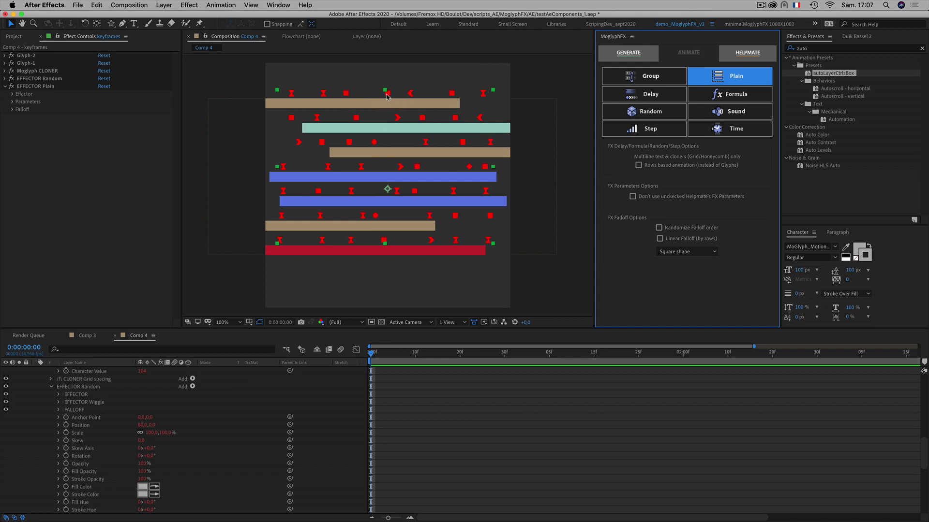
Reset EFFECTOR Plain and collapse the keyframes layer's properties in the timeline.
click(104, 87)
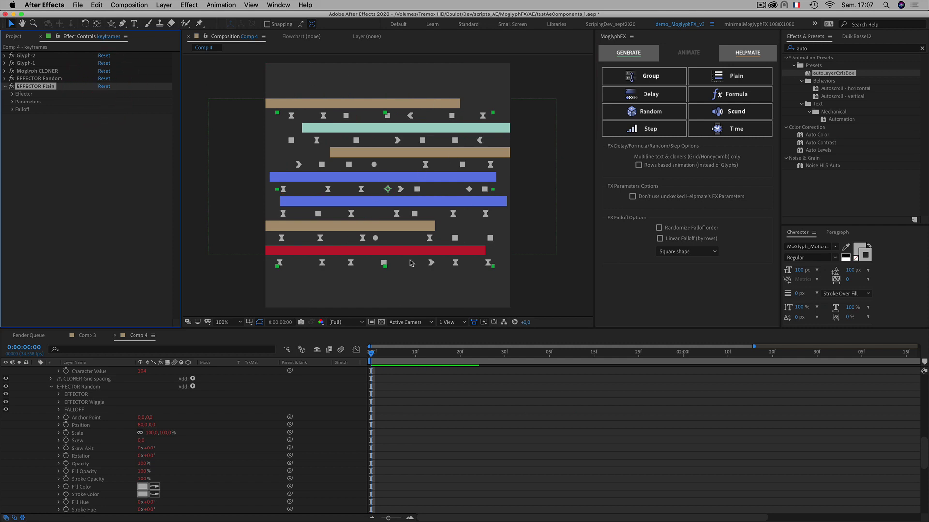
scroll(30, 406, up, 10)
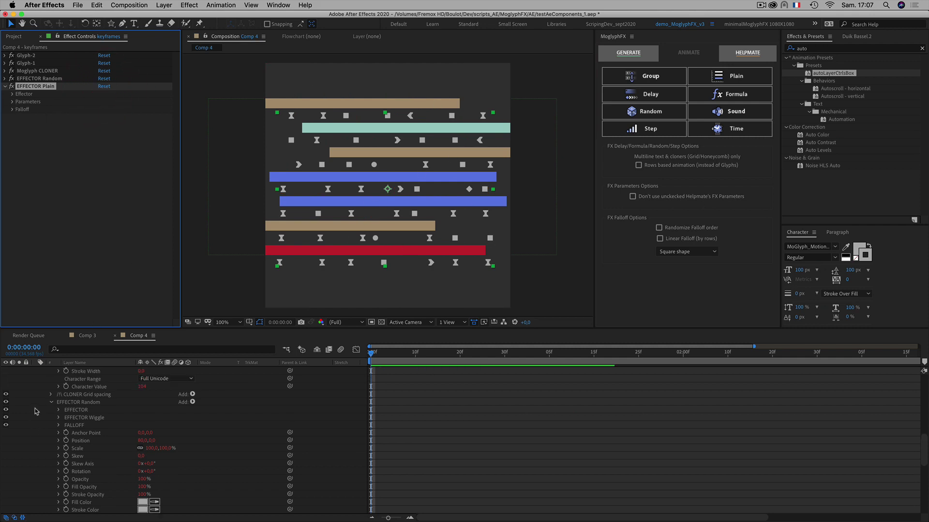
click(35, 370)
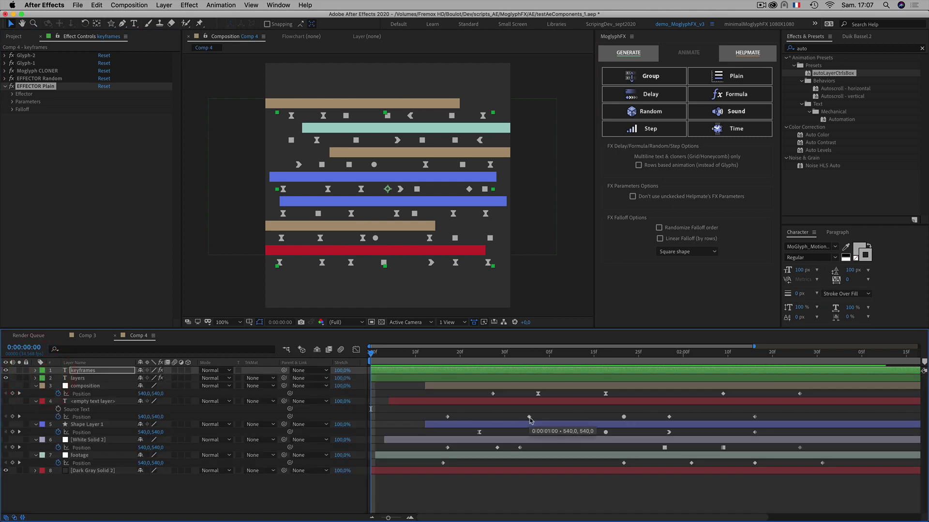
Check a selected timeline keyframe's colour, and turn off Colors From Cloner in EFFECTOR Plain's Style parameters on the keyframes layer.
drag(548, 413, 530, 420)
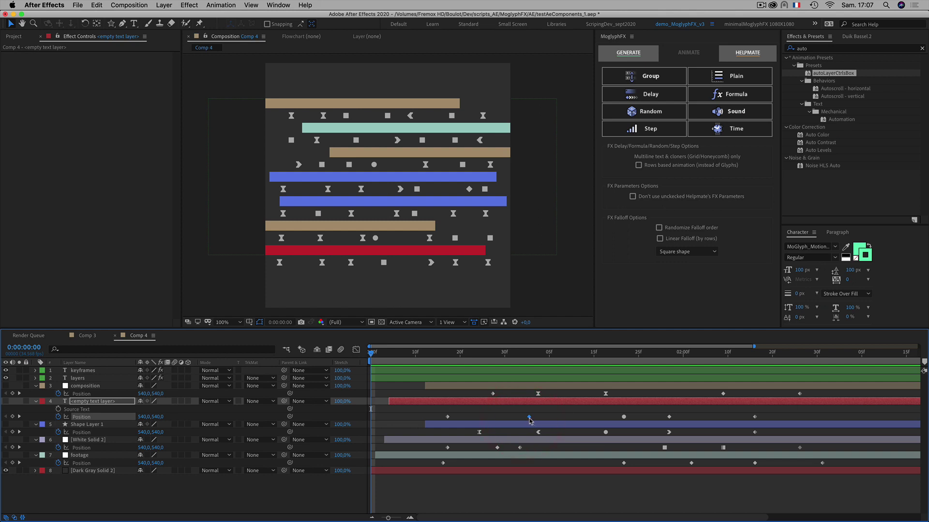
click(78, 371)
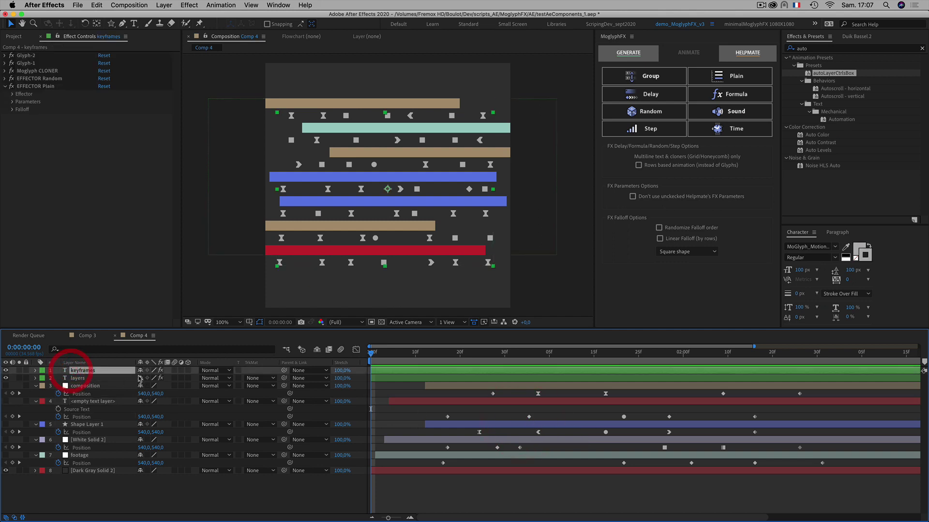
click(12, 102)
click(19, 117)
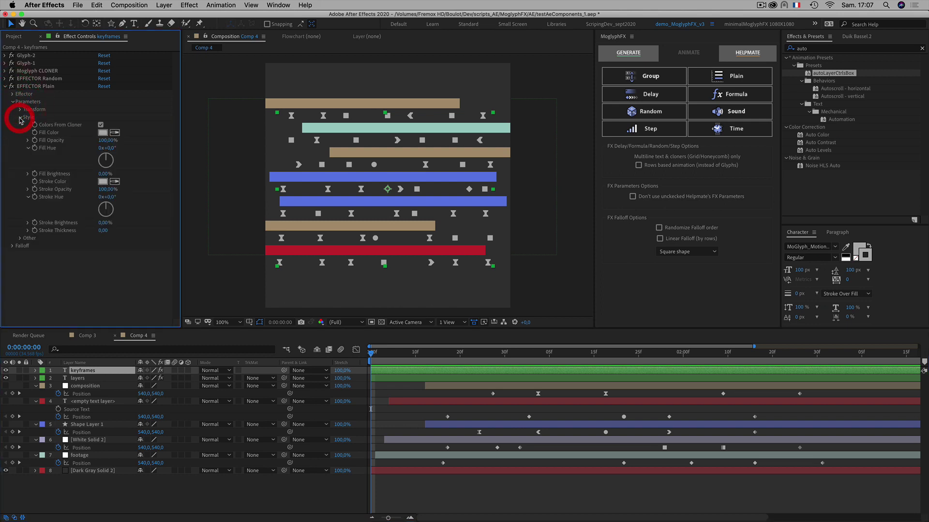
click(101, 125)
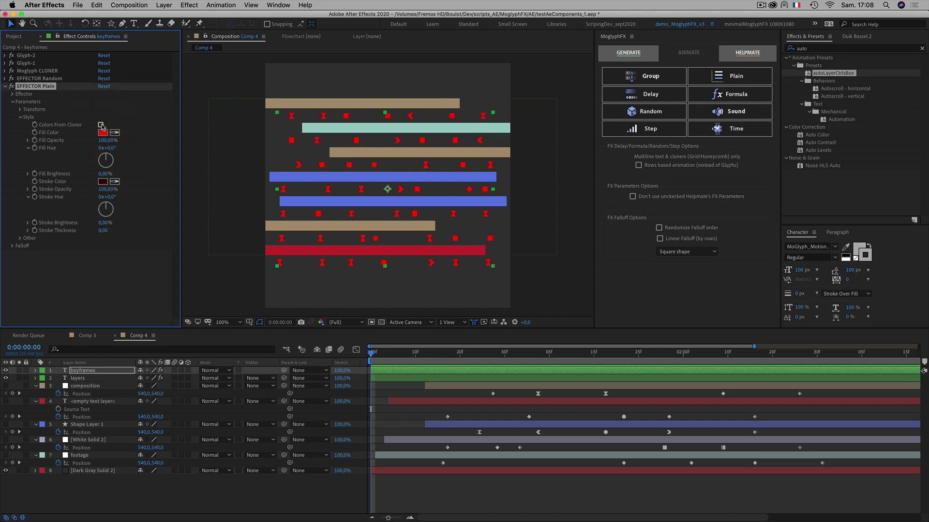
Sample the interface's highlight blue as EFFECTOR Plain's Fill Color, replacing any wrongly sampled shade.
drag(571, 412, 498, 443)
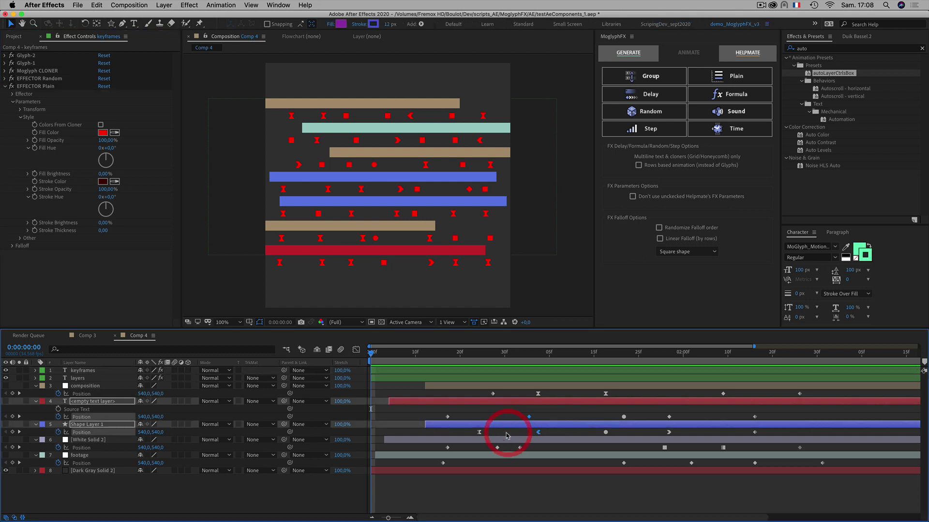
click(114, 133)
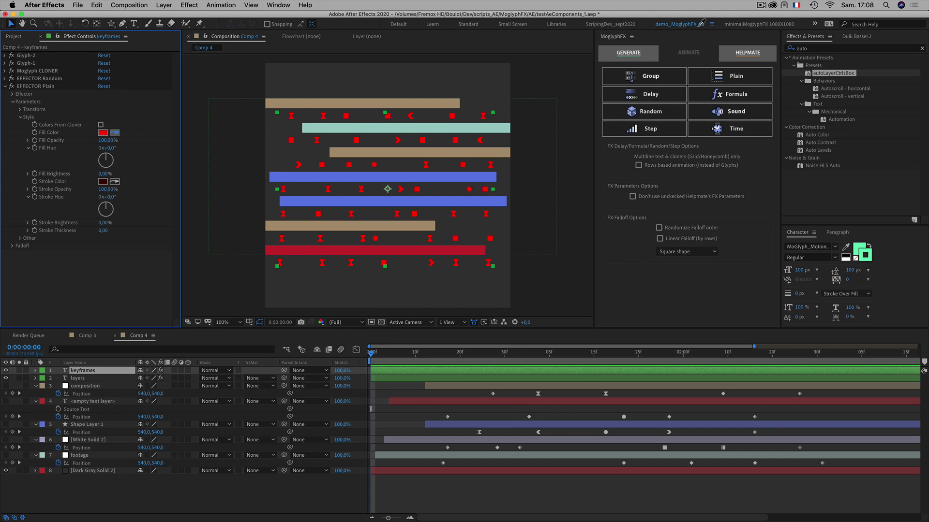
click(793, 47)
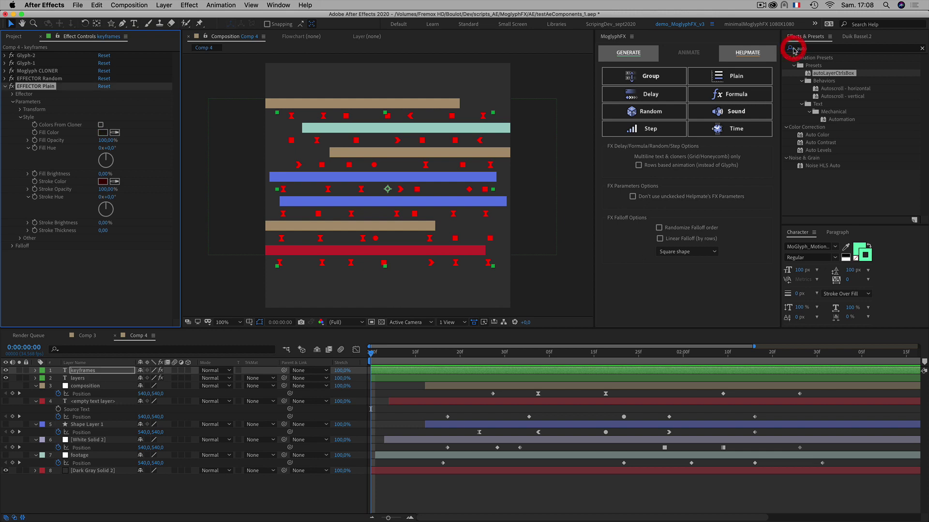
click(115, 133)
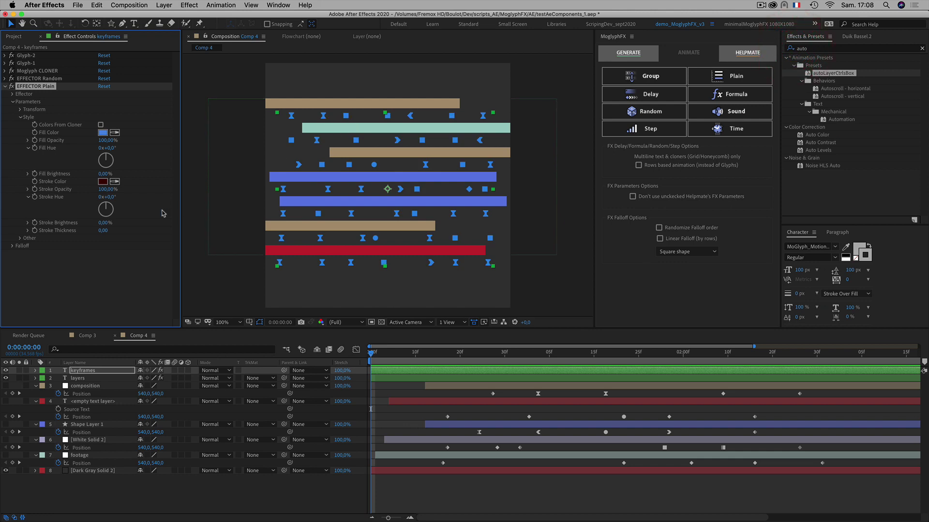
click(106, 273)
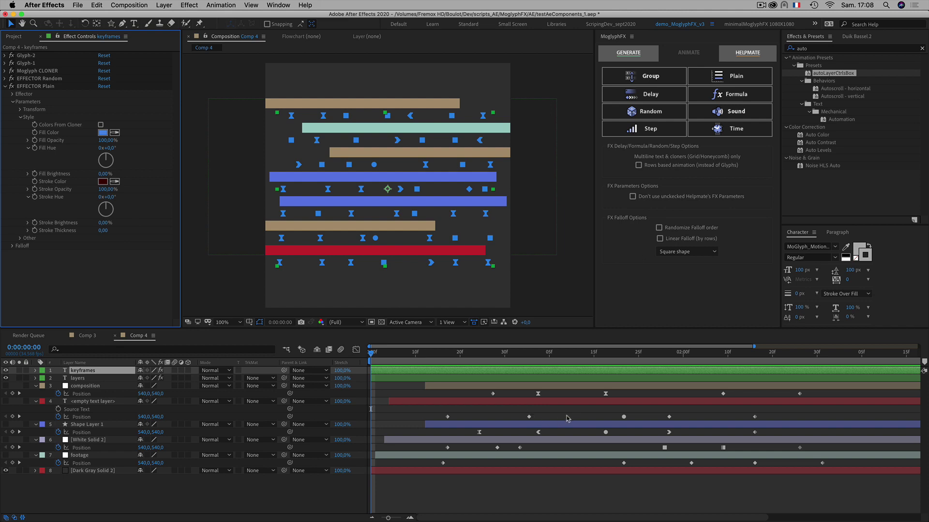
Select different groups of Position keyframes in the lower layers to compare their highlight with the blue glyphs, and clear the keyframe selection.
drag(562, 419, 432, 475)
click(425, 480)
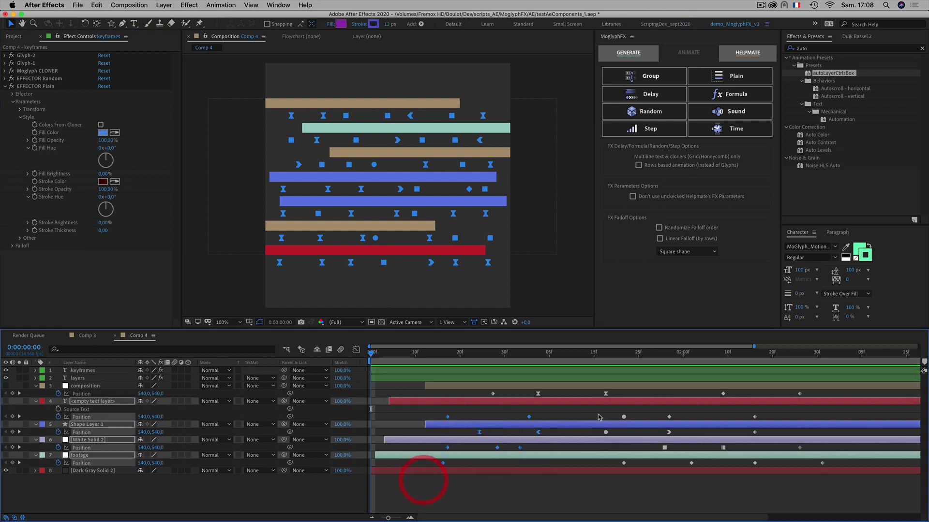
drag(645, 442, 792, 470)
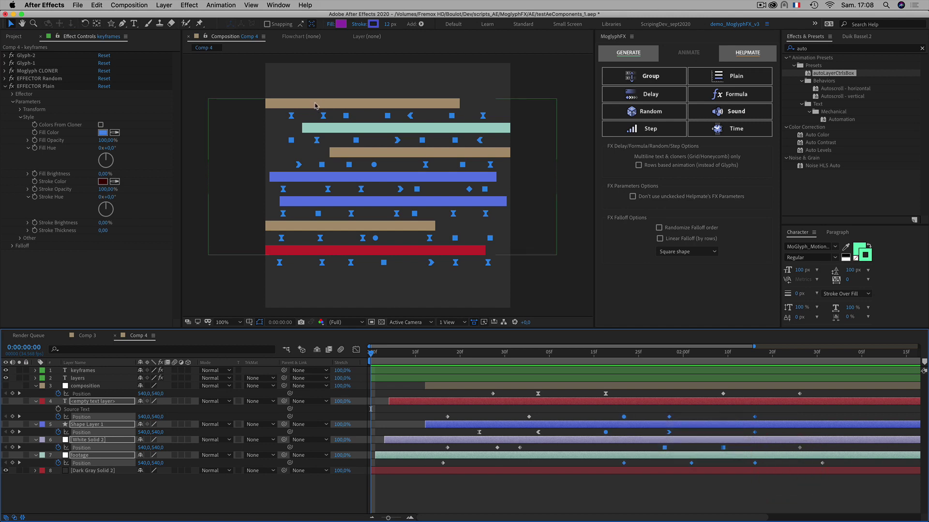
click(83, 269)
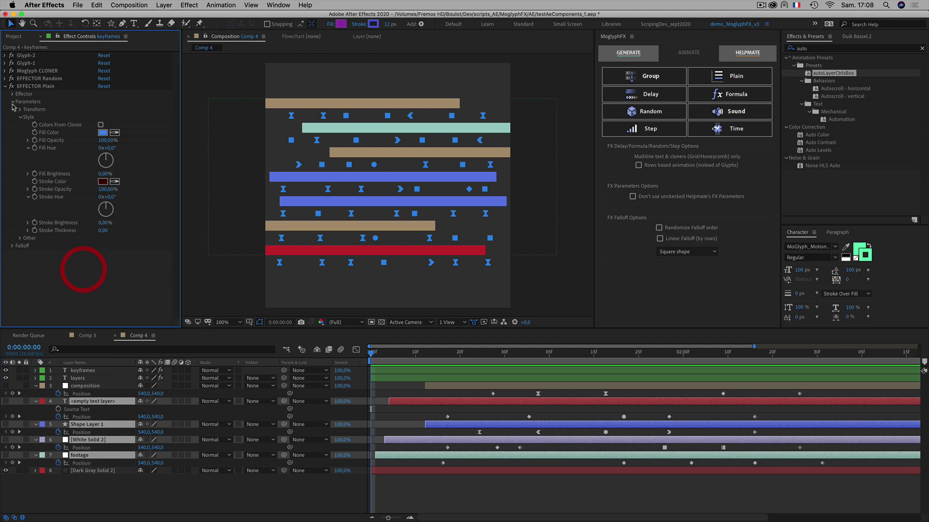
Set Completion To to 77% in EFFECTOR Plain's Falloff and inspect the glyphs at the colour transition up close.
click(13, 102)
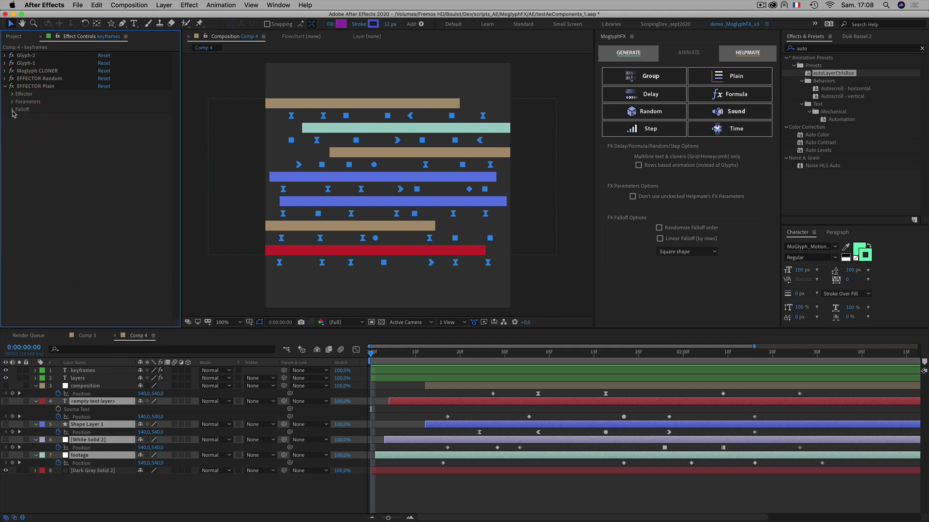
click(13, 110)
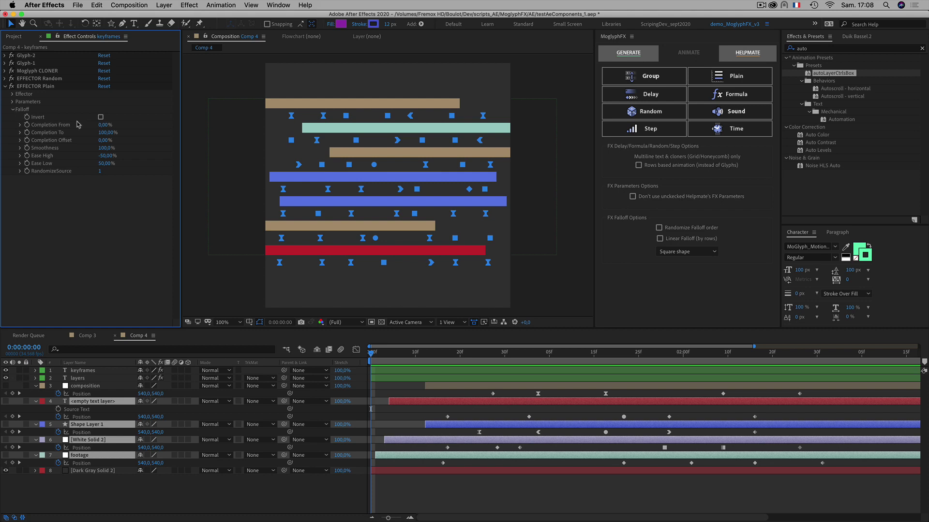
drag(106, 132, 94, 135)
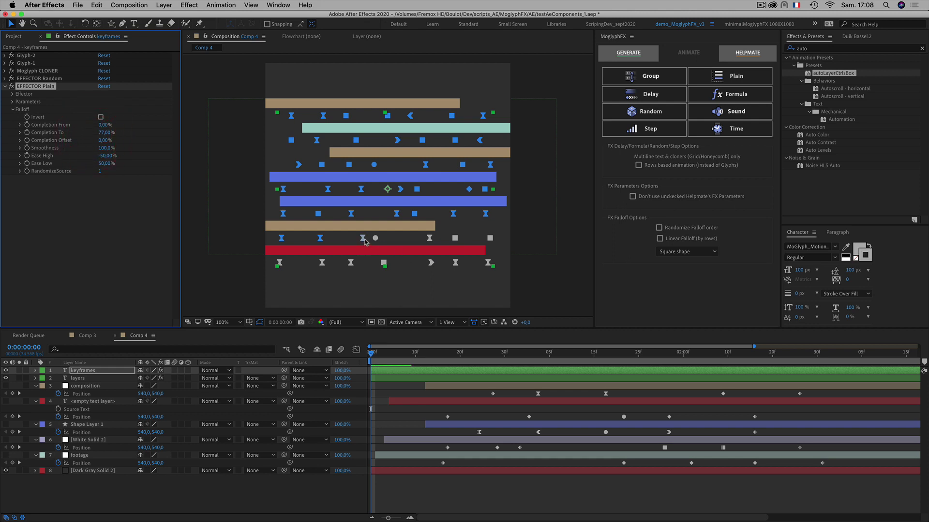
key(period)
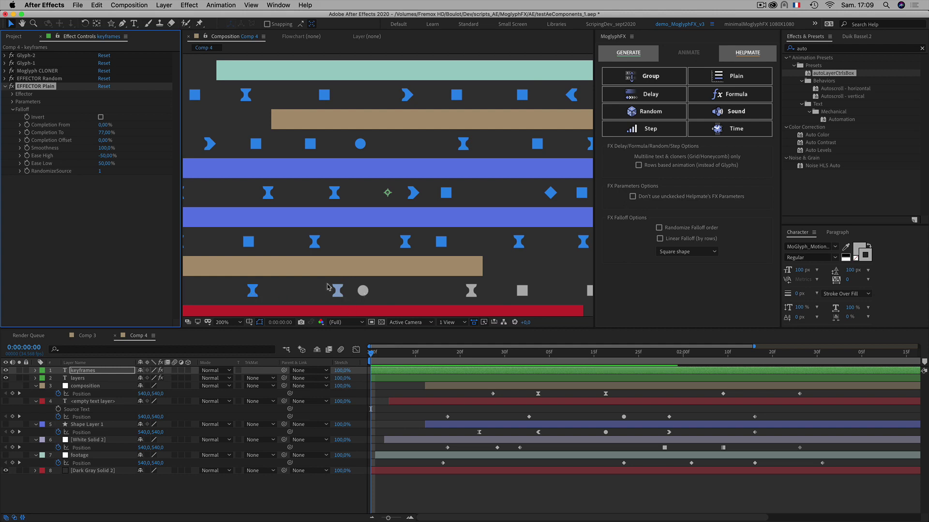
key(comma)
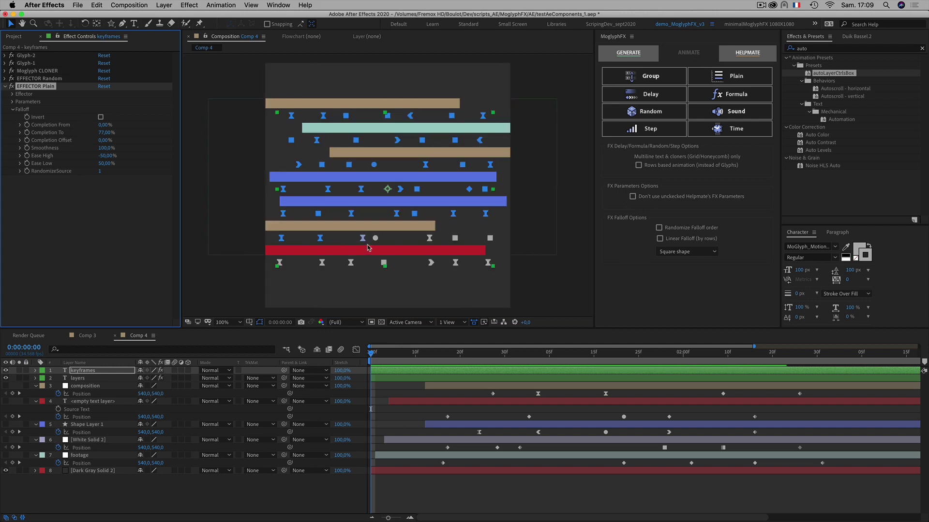
Set Smoothness to 0% in EFFECTOR Plain's Falloff on the keyframes layer.
key(period)
key(period)
key(comma)
key(comma)
click(106, 149)
text(0)
click(135, 229)
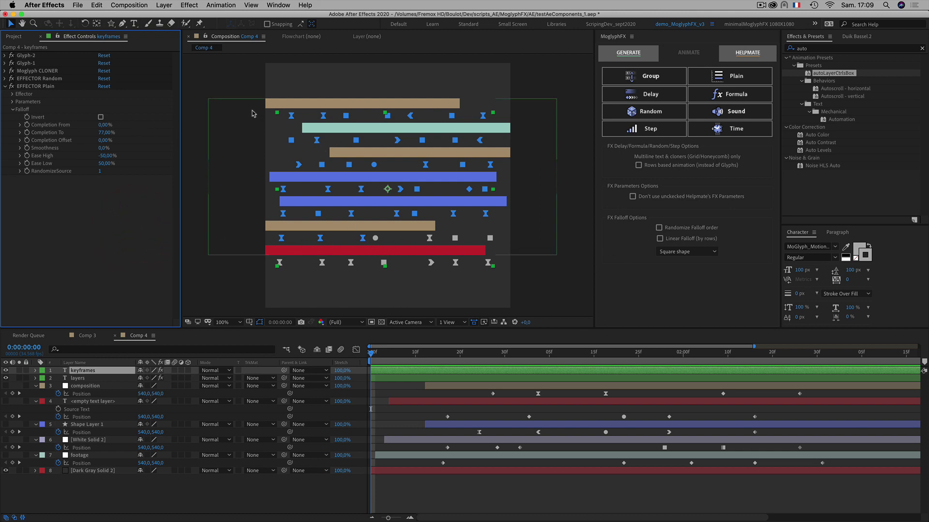
Try a narrower falloff range for EFFECTOR Plain, with Completion From at 44% and Completion To at 65%.
drag(105, 124, 133, 129)
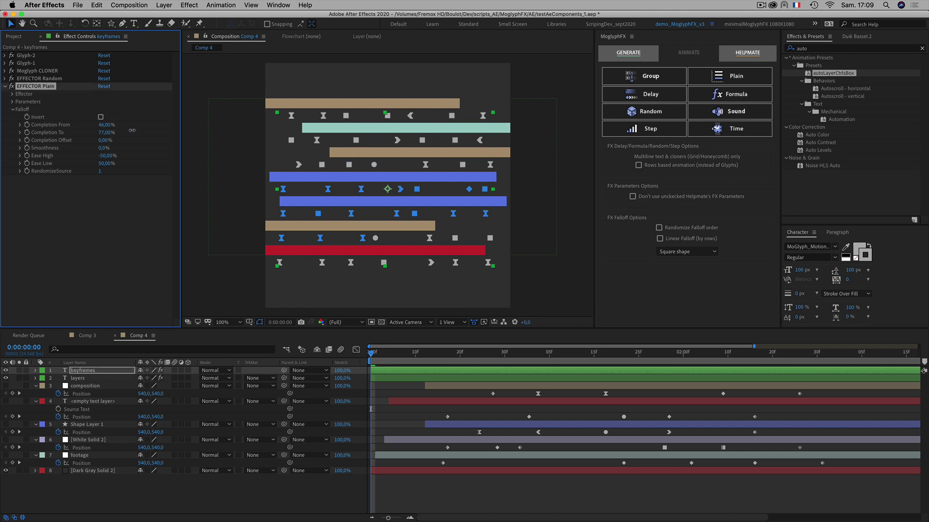
drag(132, 130, 106, 133)
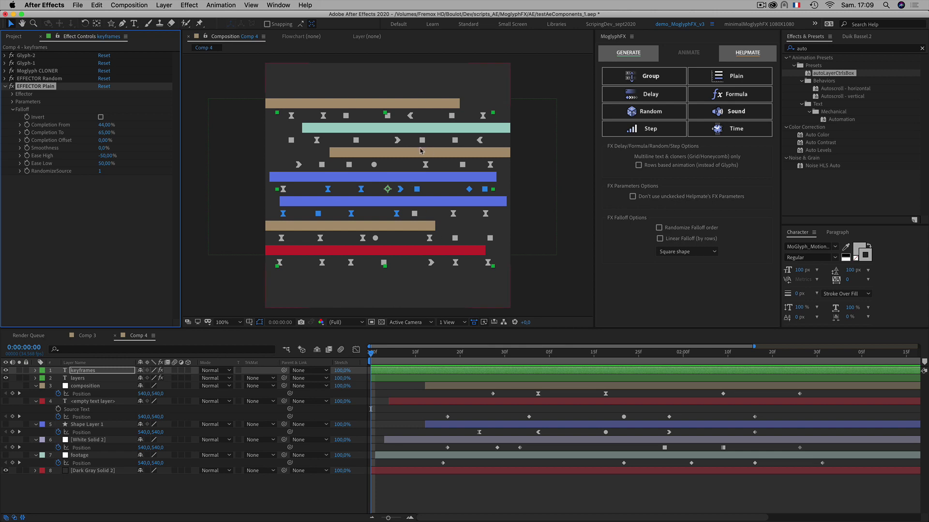
click(102, 211)
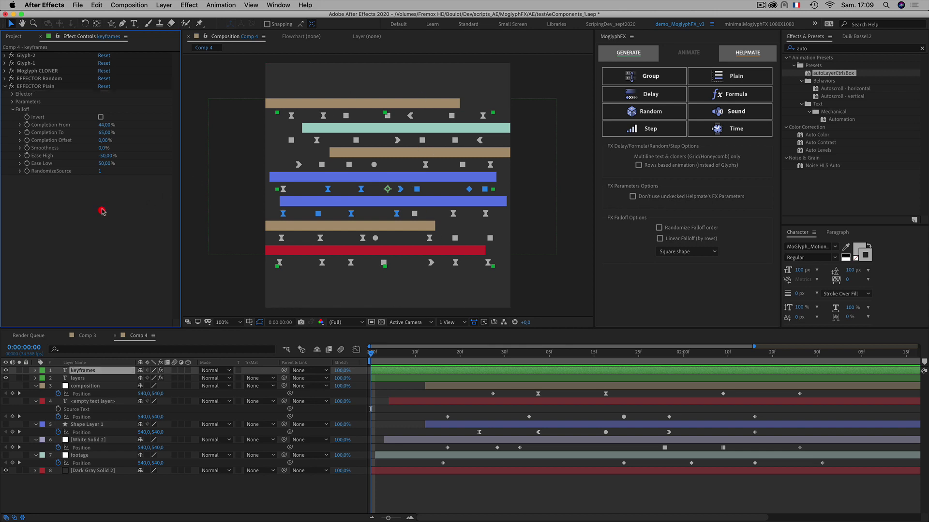
Enable Randomize Falloff order for EFFECTOR Plain and set its Completion Offset to 34%.
click(48, 89)
click(48, 90)
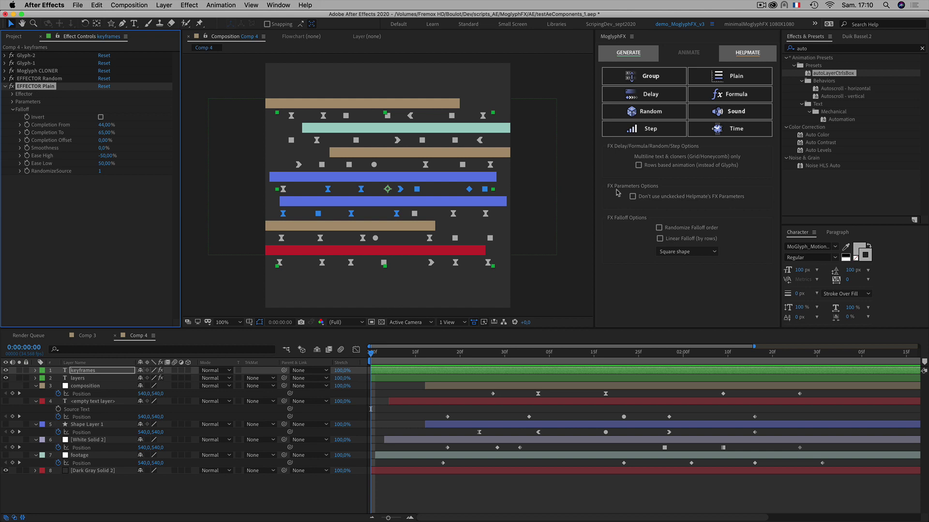
click(658, 227)
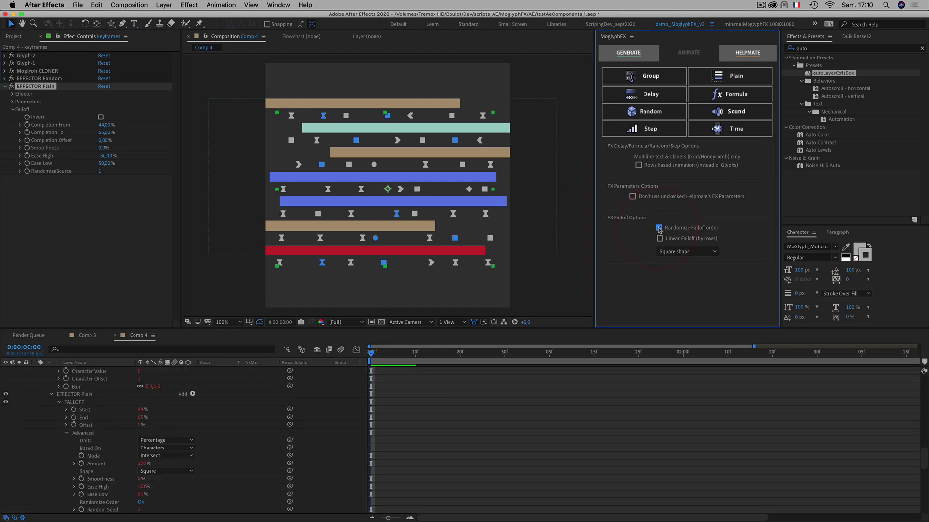
click(81, 193)
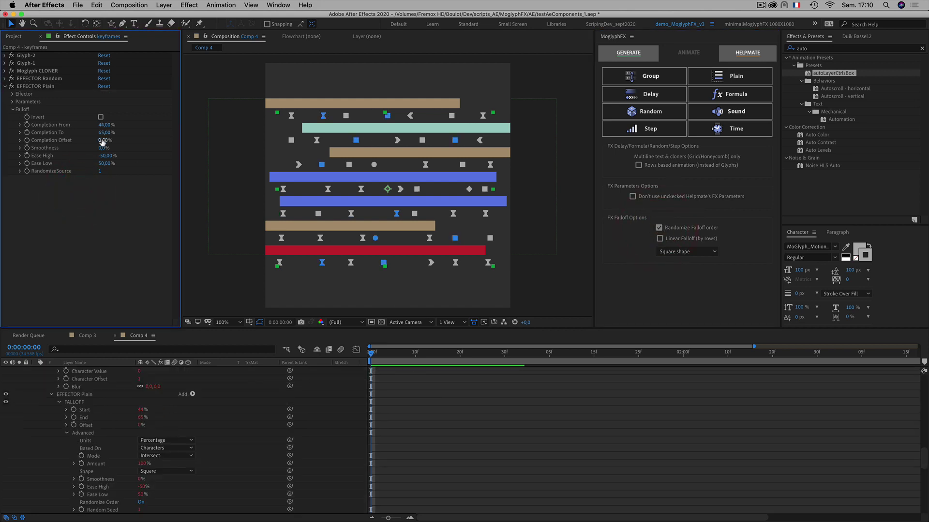
drag(103, 140, 118, 141)
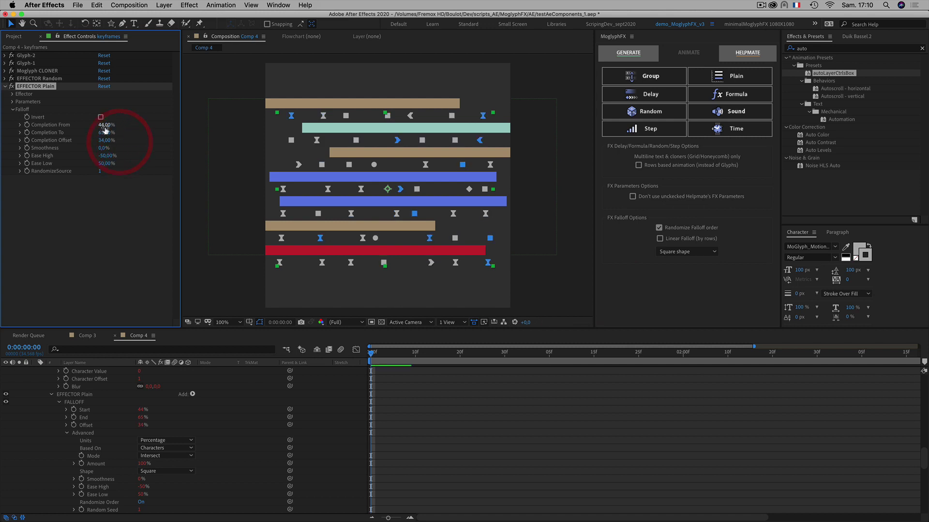
Set EFFECTOR Plain's Completion From to 0%, and try Completion To at 10% and 5%.
click(104, 131)
text(10)
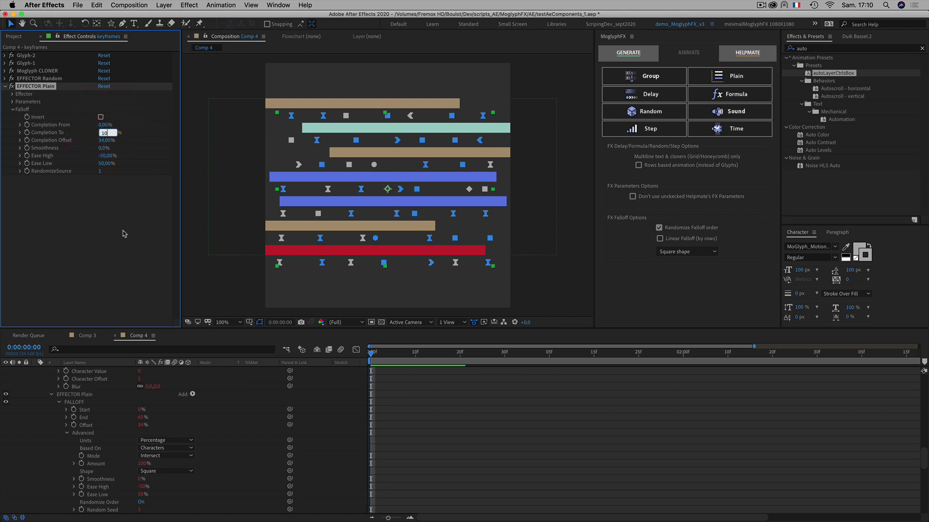
click(123, 231)
click(104, 133)
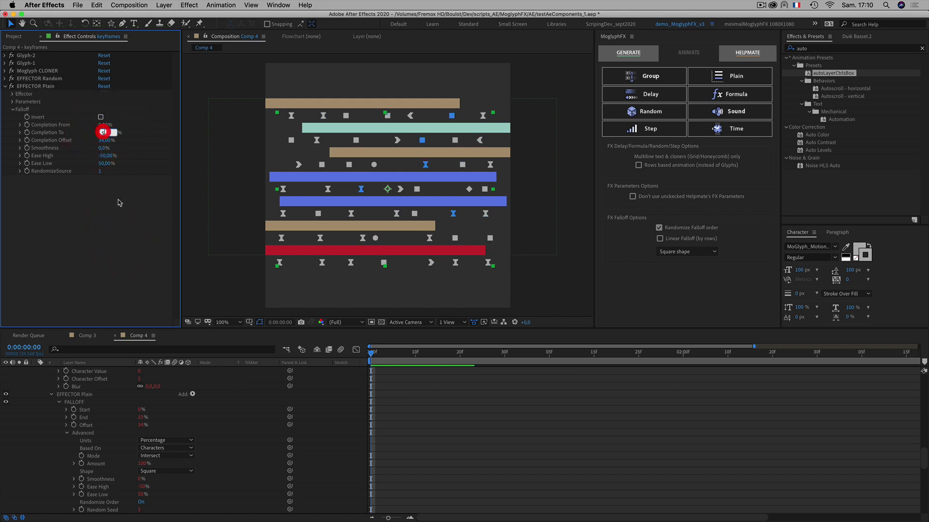
text(5)
click(124, 227)
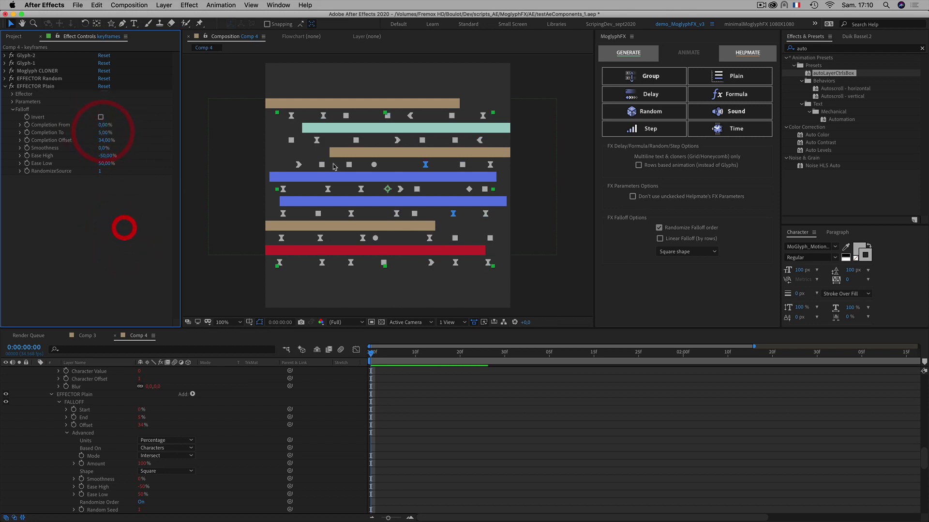
Try Completion To values of 7.5% and 90% to compare how many glyphs turn blue.
click(105, 132)
text(7,5)
click(125, 211)
click(105, 132)
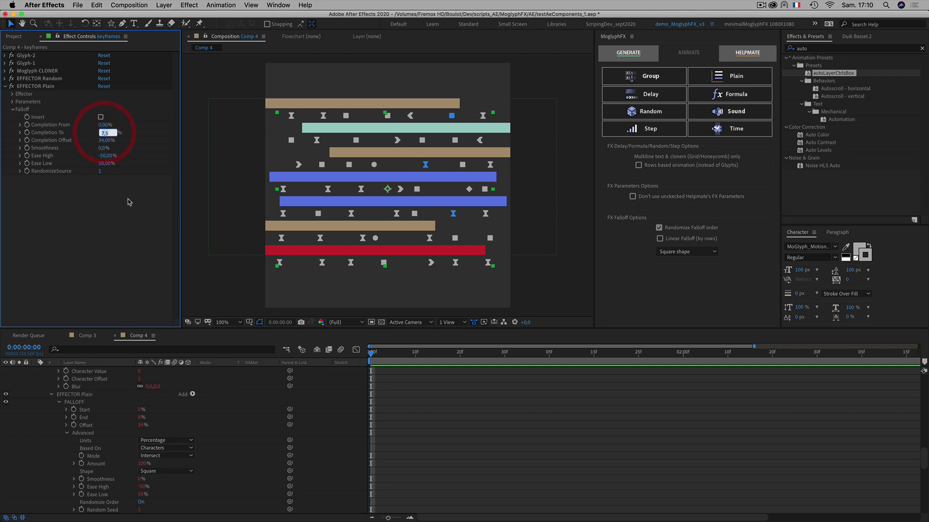
click(125, 217)
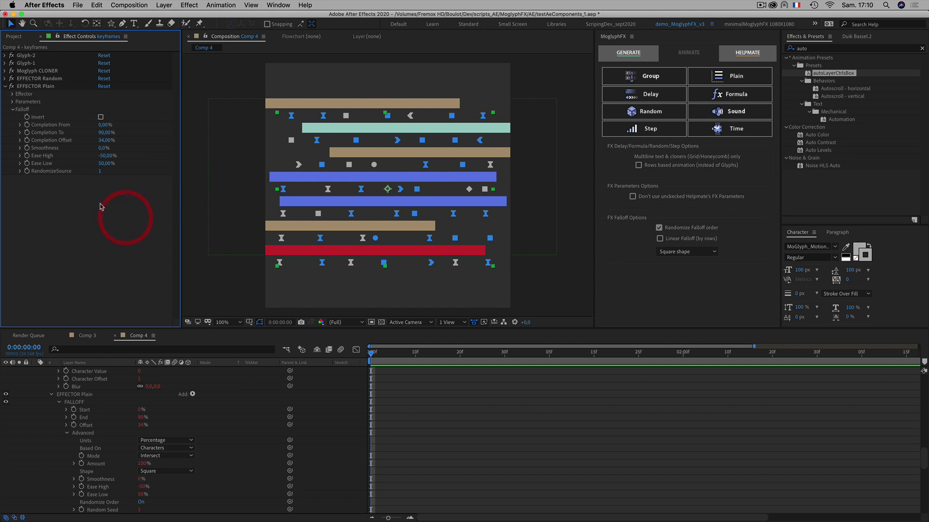
Set EFFECTOR Plain's Completion To to 25%, collapse the keyframes layer's properties in the timeline and deselect it.
click(105, 132)
text(25)
click(100, 237)
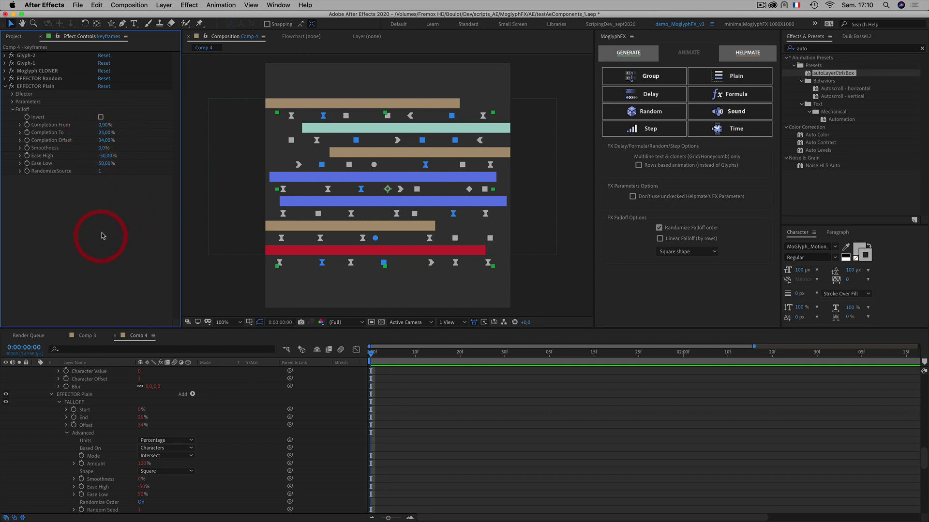
scroll(54, 401, up, 15)
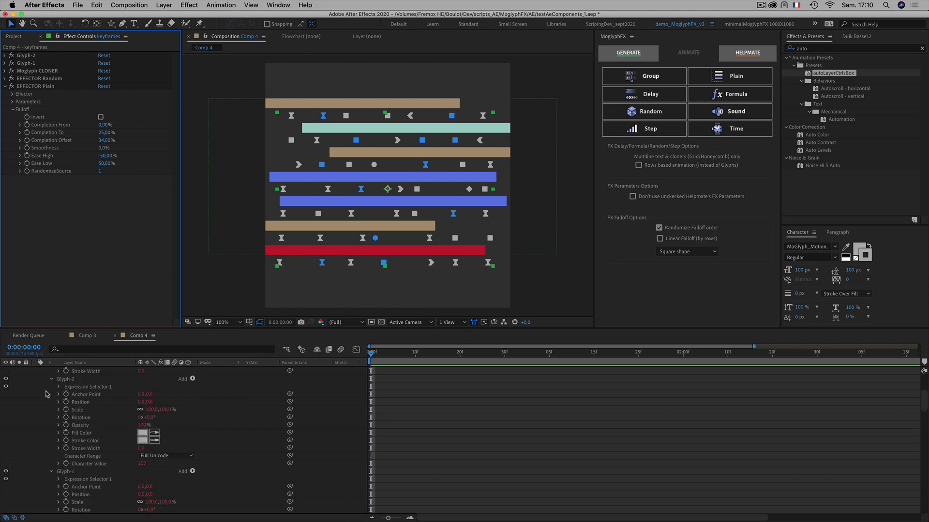
click(35, 370)
click(95, 496)
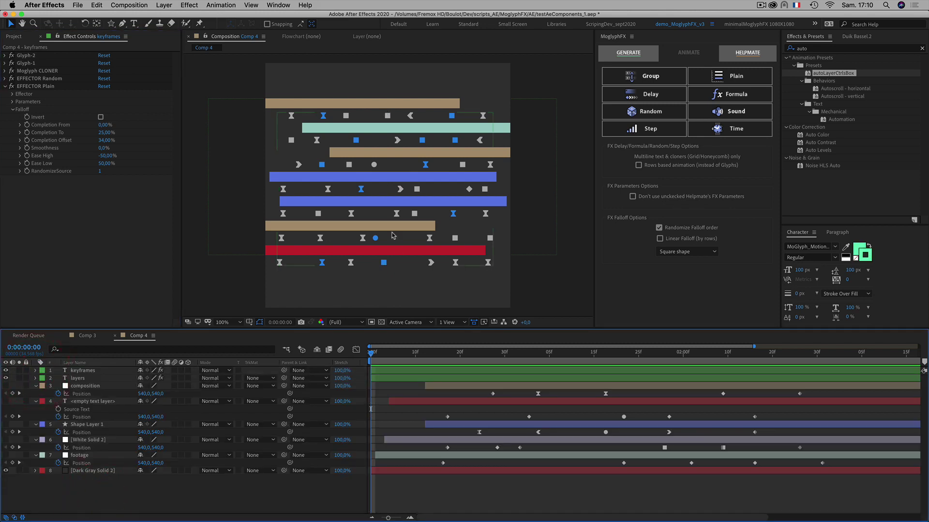
Expand EFFECTOR Random's Effector settings on the layers layer, with Moglyph CLONER and the Parameters group collapsed.
click(369, 360)
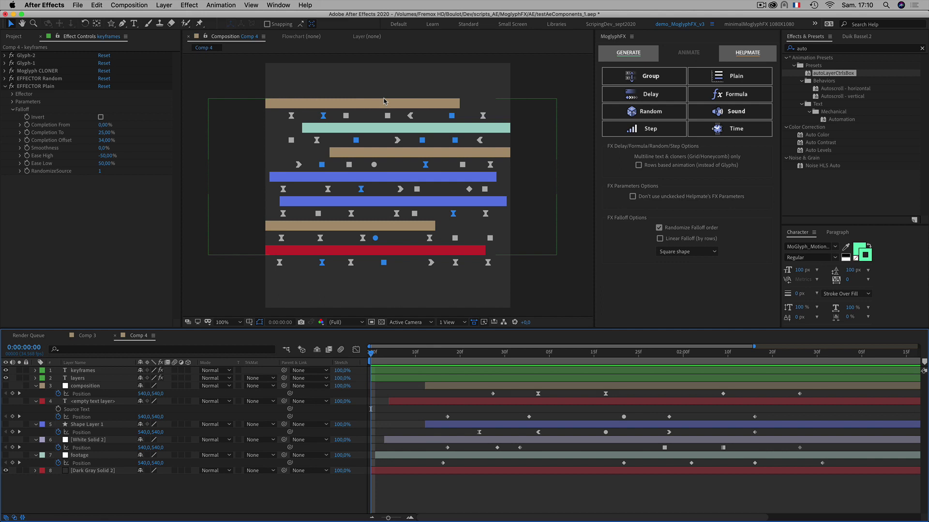
click(77, 378)
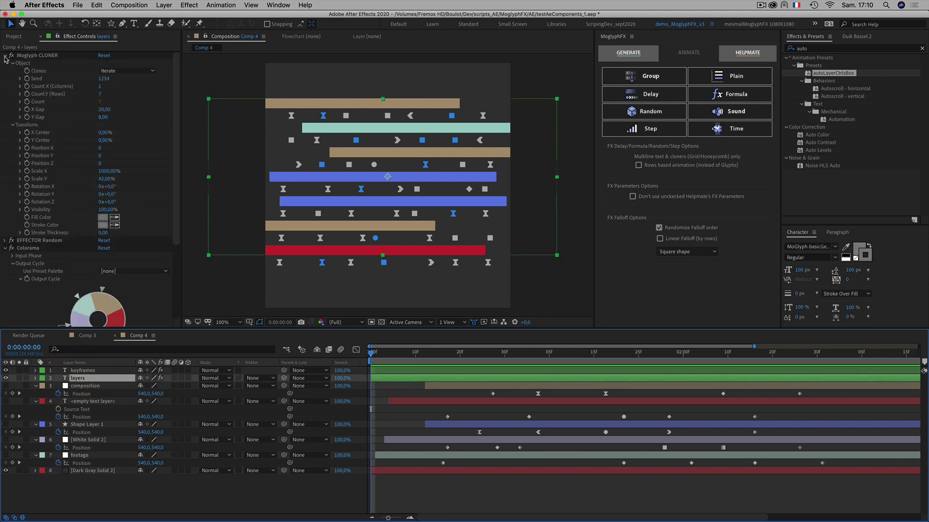
click(14, 126)
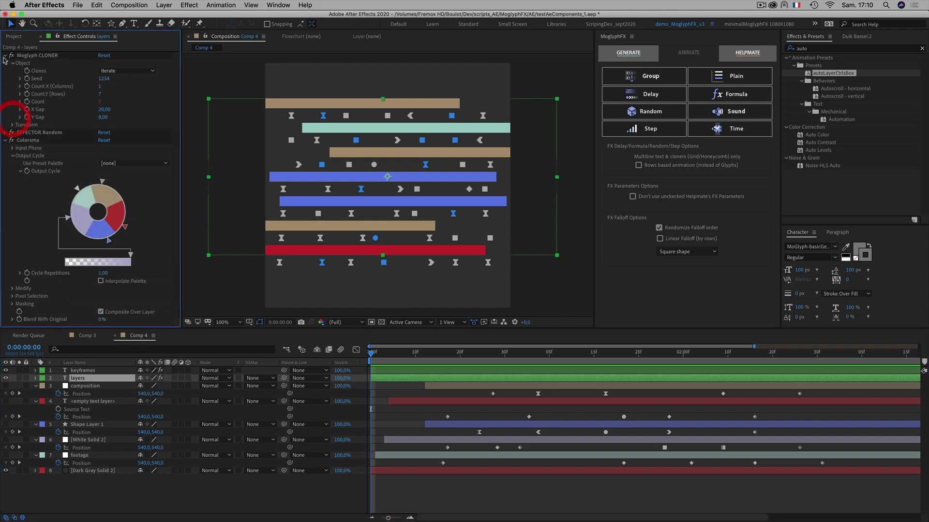
click(6, 55)
click(9, 64)
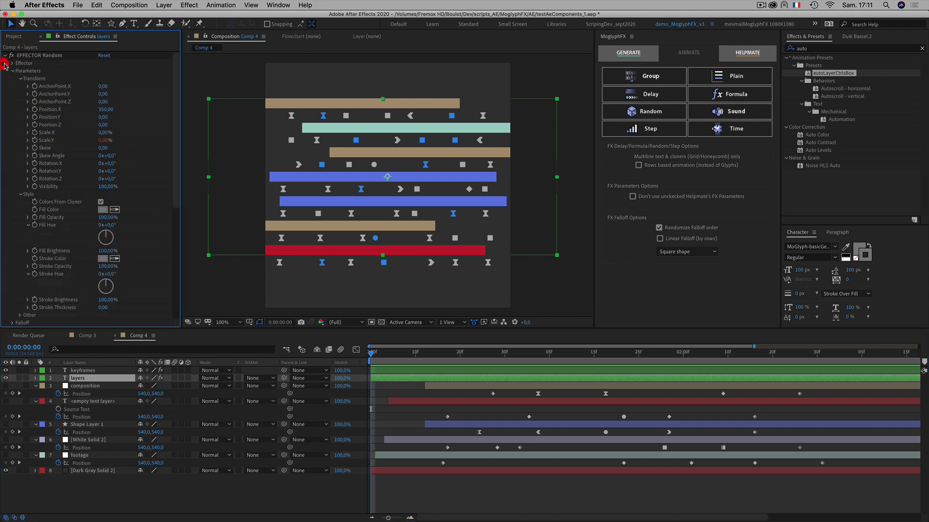
click(10, 71)
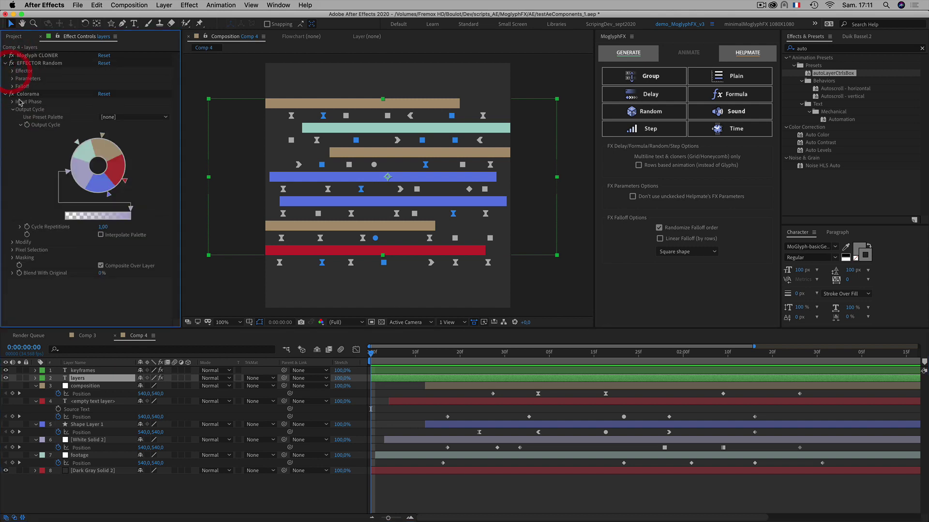
click(13, 71)
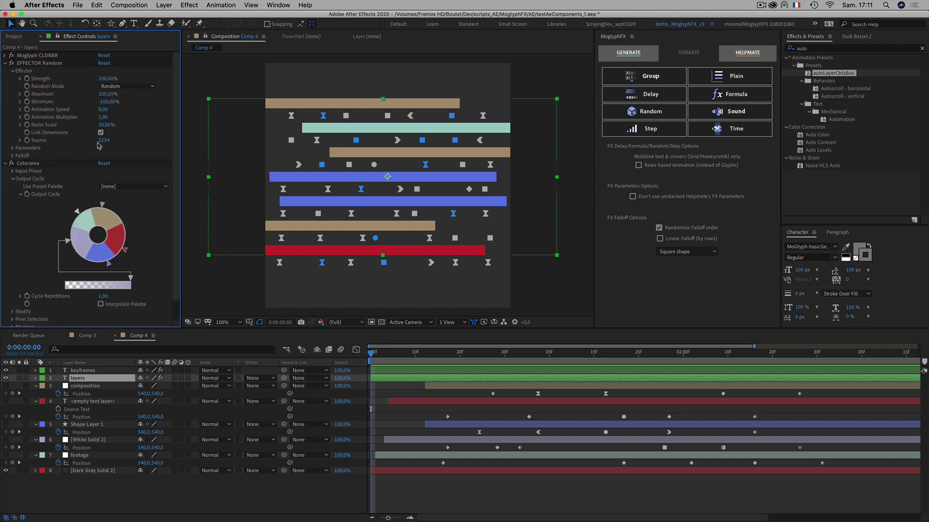
Try 1714 as EFFECTOR Random's Source on the layers layer, undo it, and set Animation Speed to 3.
drag(103, 140, 127, 145)
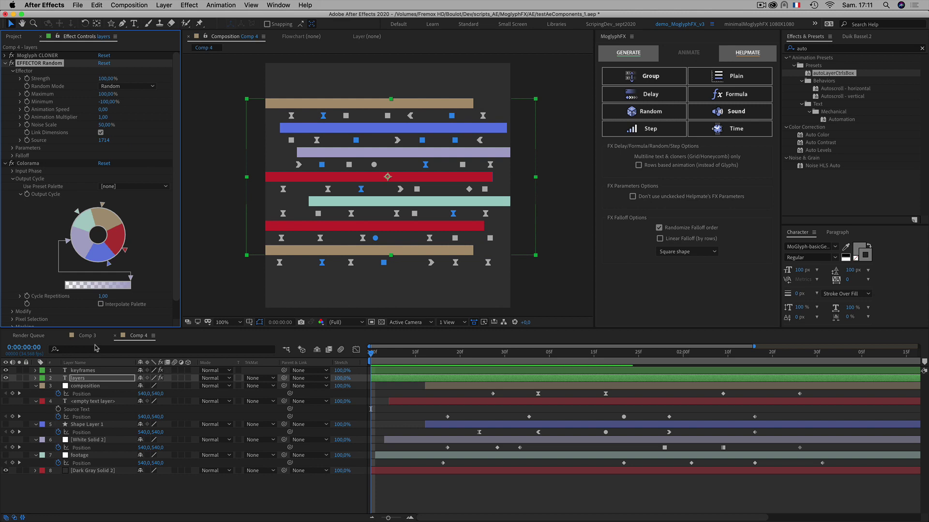
key(super+z)
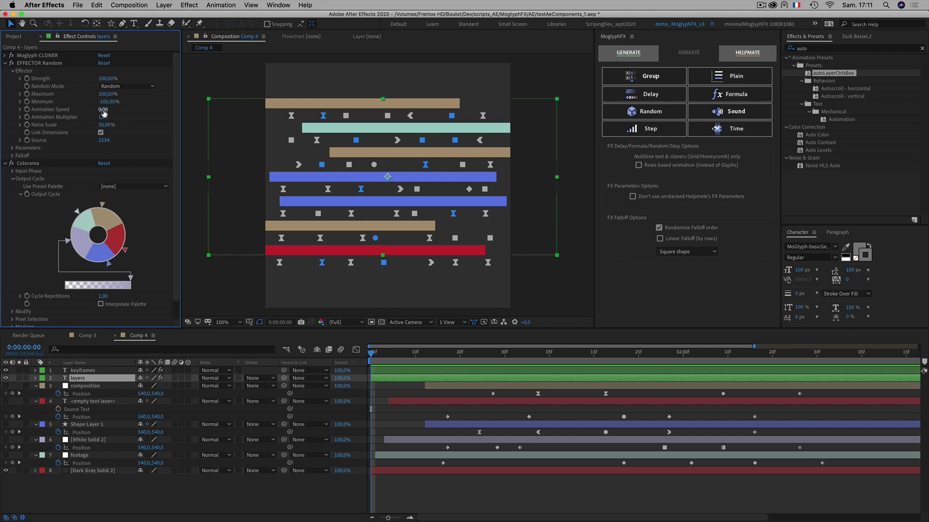
click(103, 110)
text(3)
click(153, 116)
Set EFFECTOR Random's Animation Speed to 3 on the keyframes layer and preview the composition.
click(81, 370)
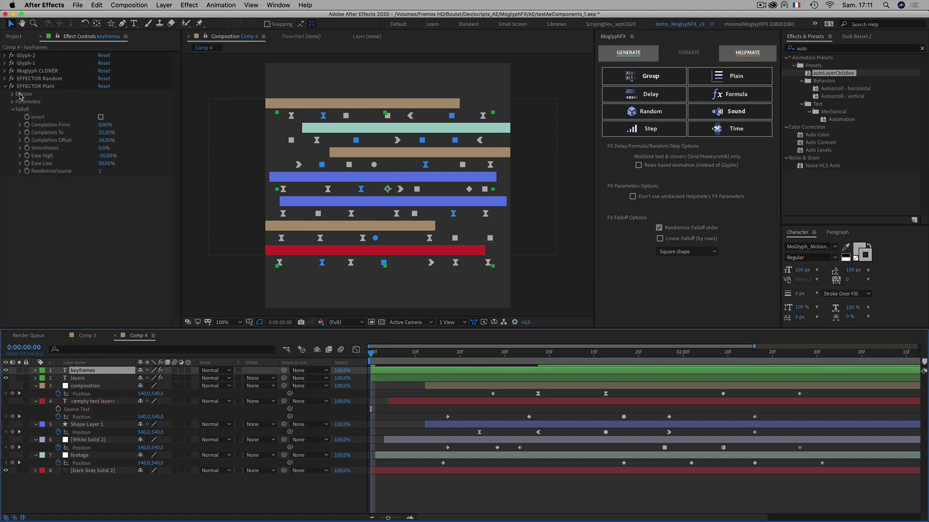
click(5, 79)
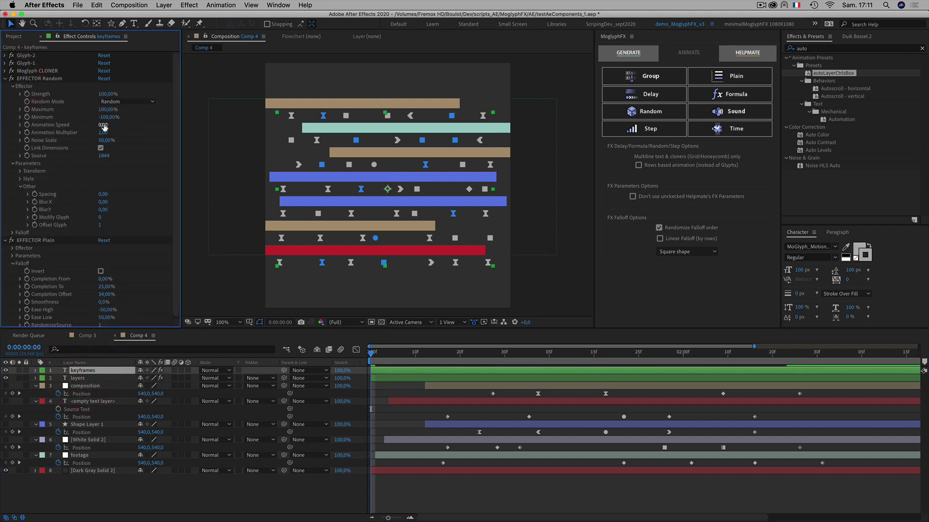
drag(104, 126, 155, 125)
click(314, 501)
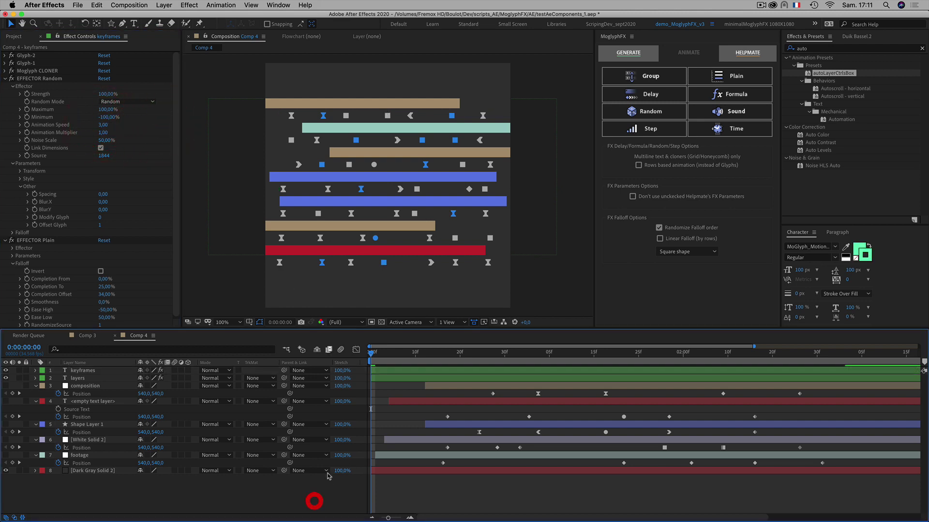
key(space)
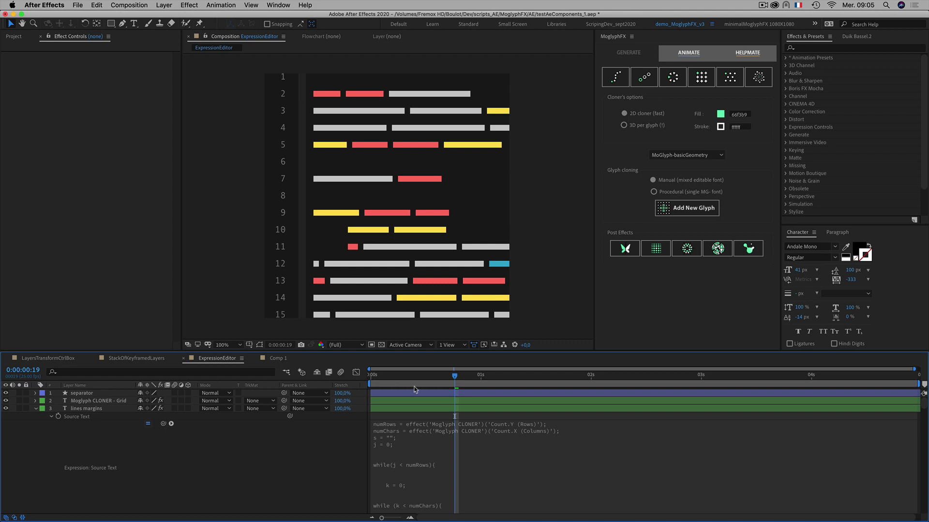
Open the lines margins layer's Source Text expression and examine its row and character count variables and counters.
click(409, 440)
click(457, 444)
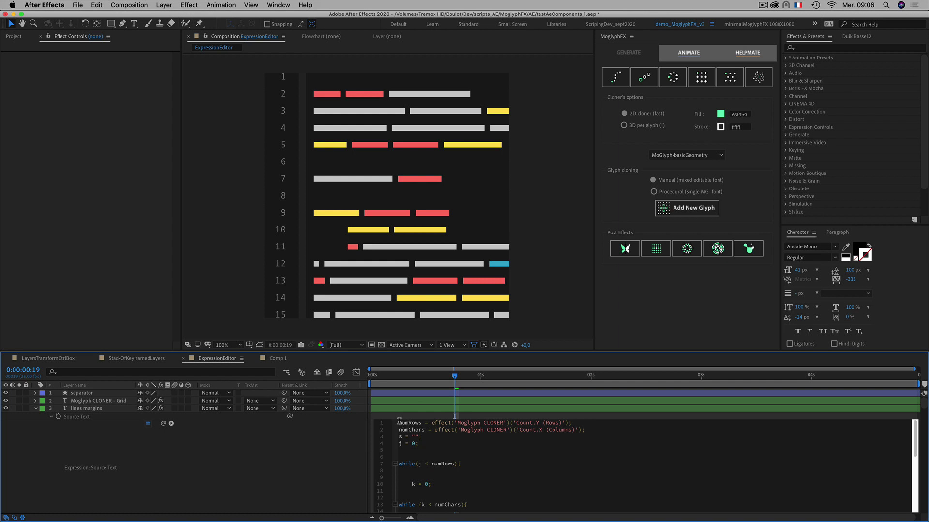
drag(398, 421, 449, 498)
click(444, 438)
click(407, 455)
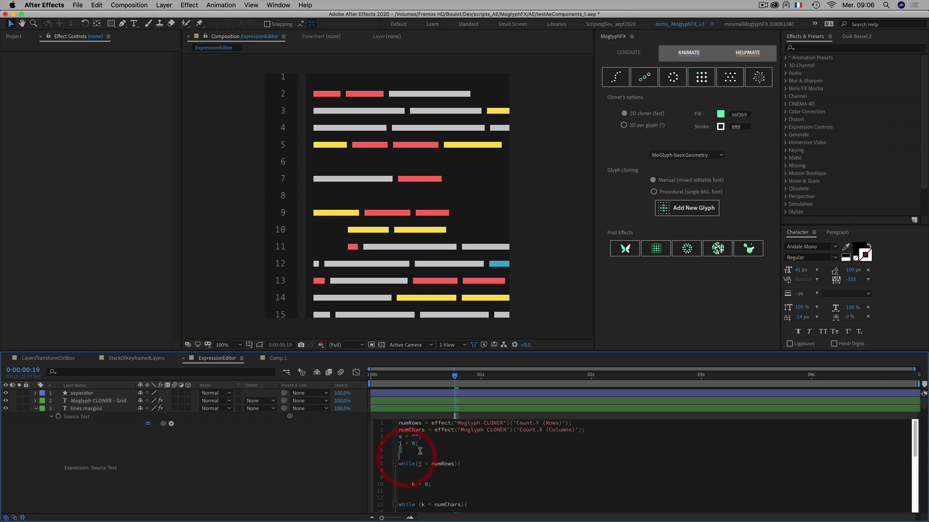
drag(412, 484, 399, 484)
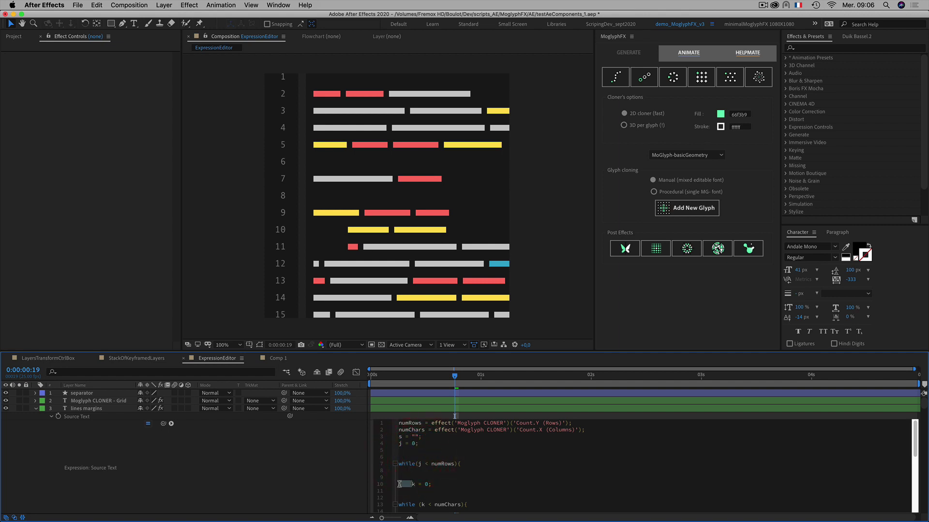
Examine the nested while loops over numRows and numChars in the lines margins Source Text expression.
scroll(494, 449, down, 1)
click(497, 449)
scroll(497, 448, down, 1)
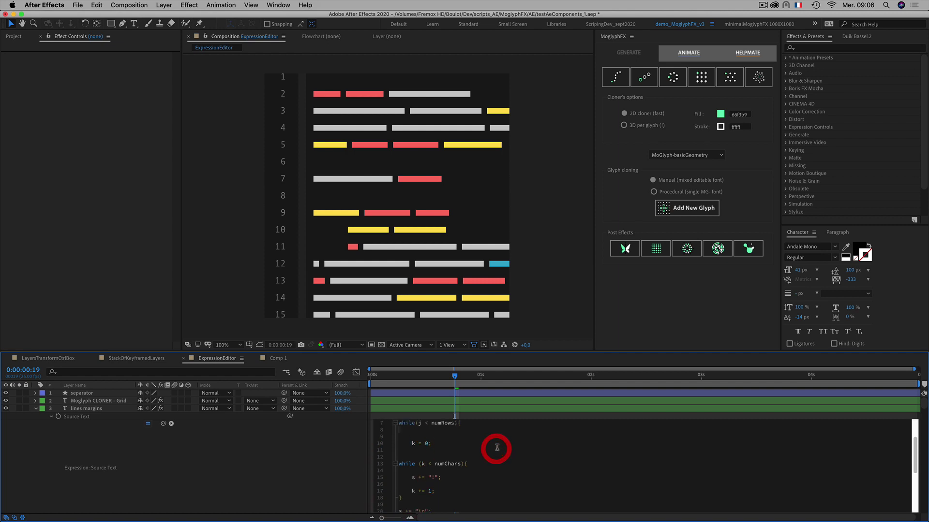
scroll(497, 447, down, 1)
drag(415, 443, 399, 443)
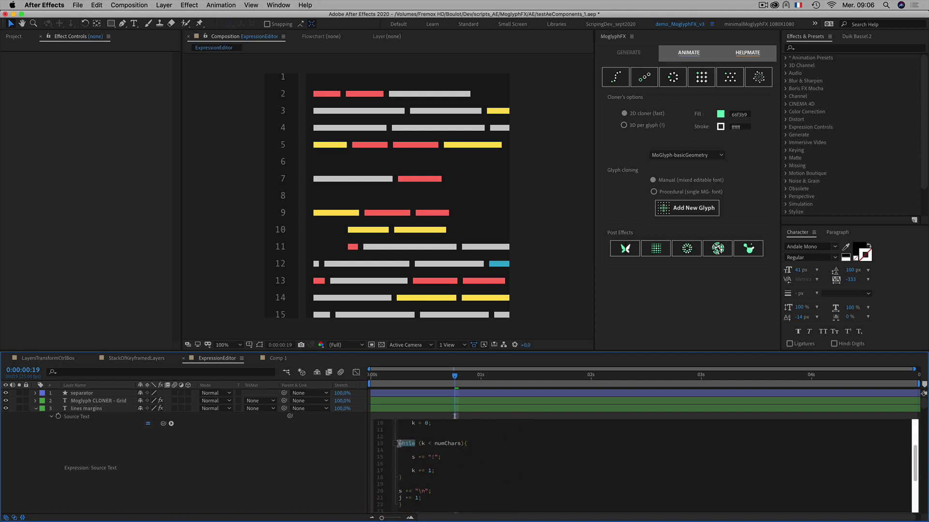
click(465, 444)
drag(411, 443, 395, 446)
click(420, 454)
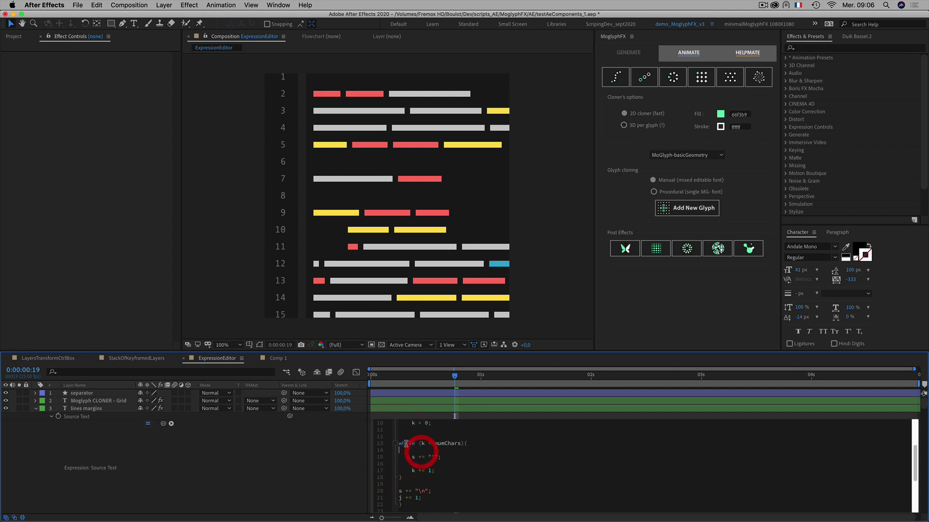
double_click(401, 443)
scroll(467, 446, up, 2)
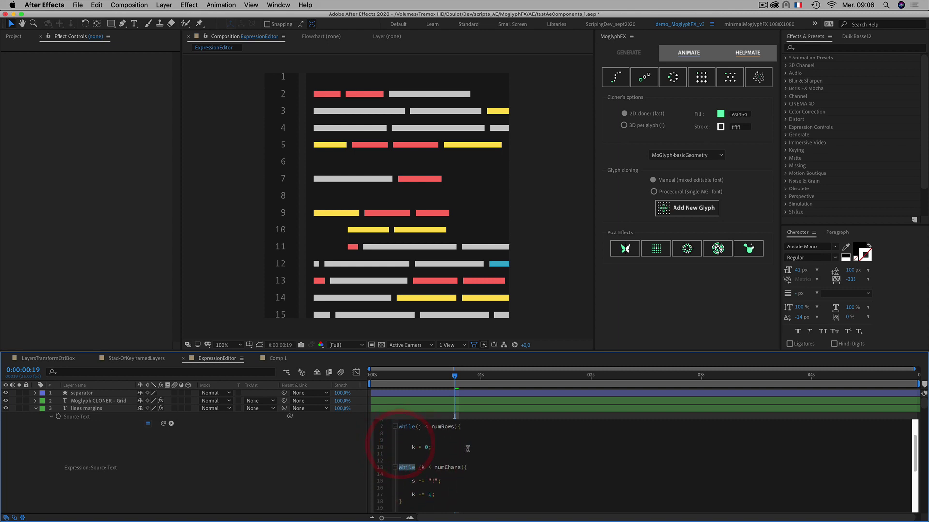
Examine the Moglyph CLONER effect references behind numRows and numChars in the lines margins expression, and collapse the layer.
click(441, 450)
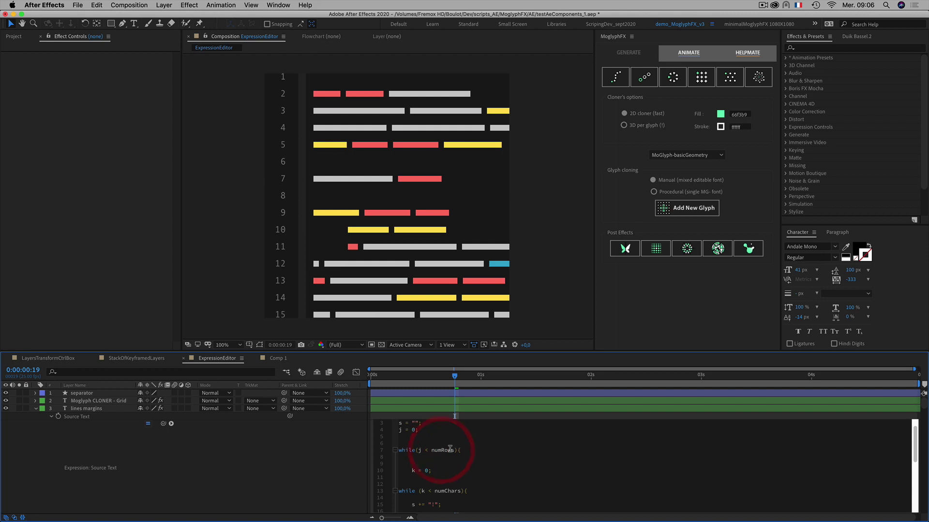
scroll(459, 447, up, 1)
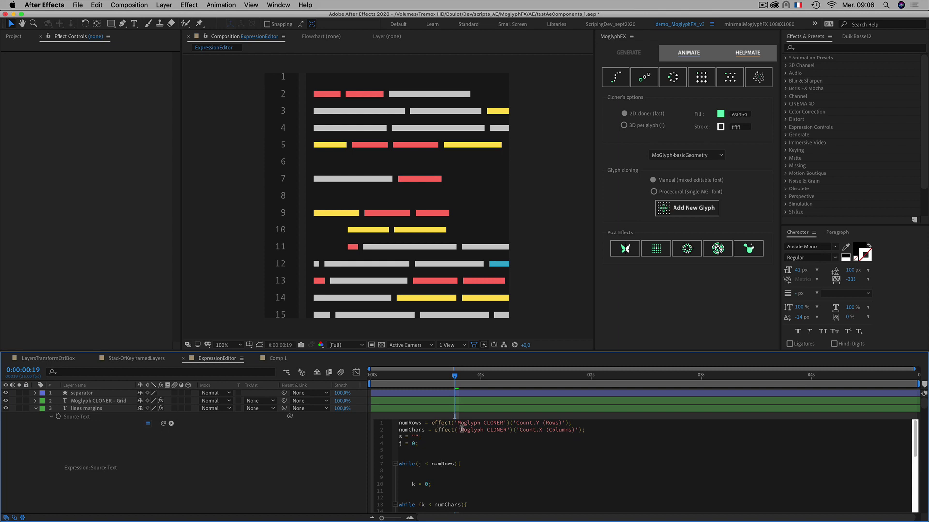
drag(461, 429, 506, 428)
click(485, 432)
click(36, 410)
click(36, 410)
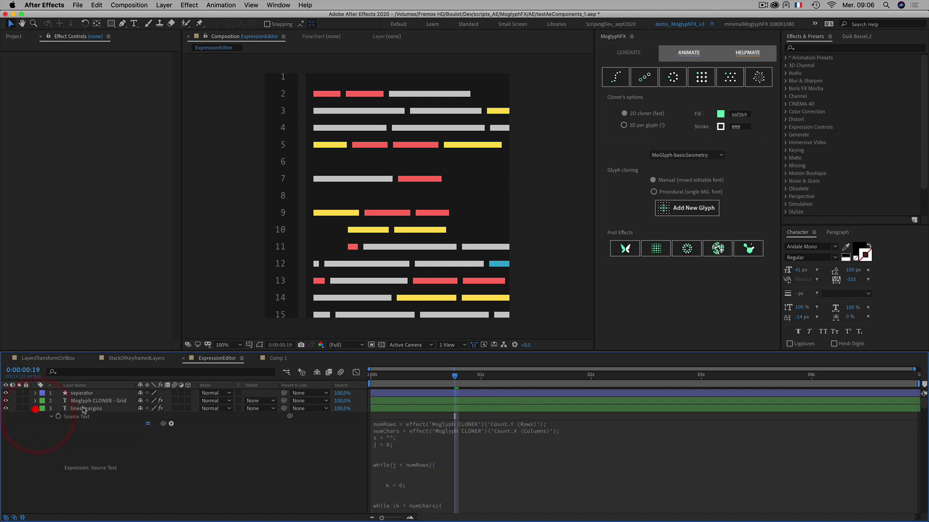
click(35, 417)
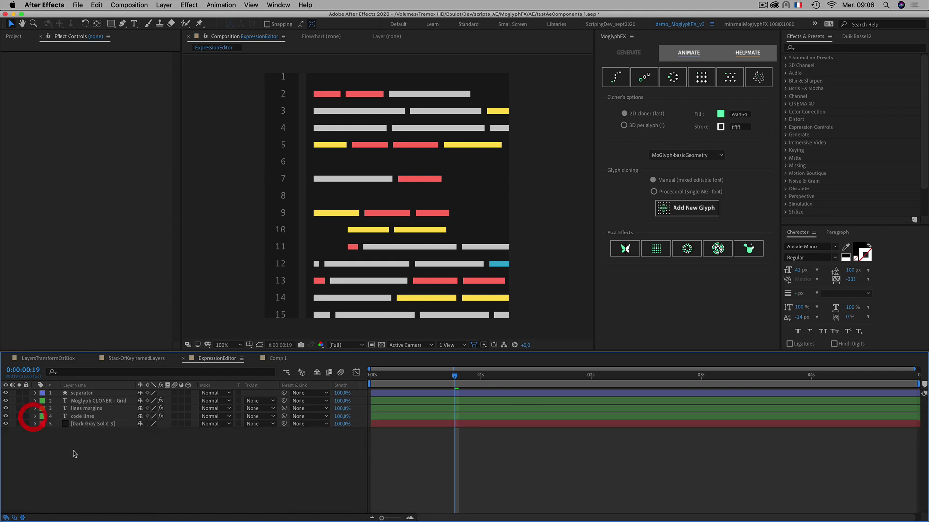
click(82, 449)
Compare the Comp 1 starting setup with the finished ExpressionEditor composition and return to Comp 1.
click(281, 358)
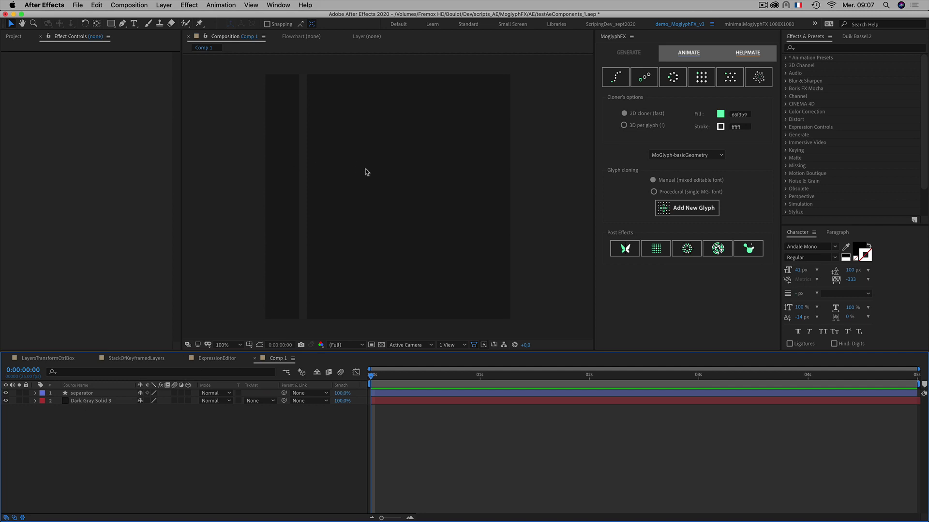
click(205, 359)
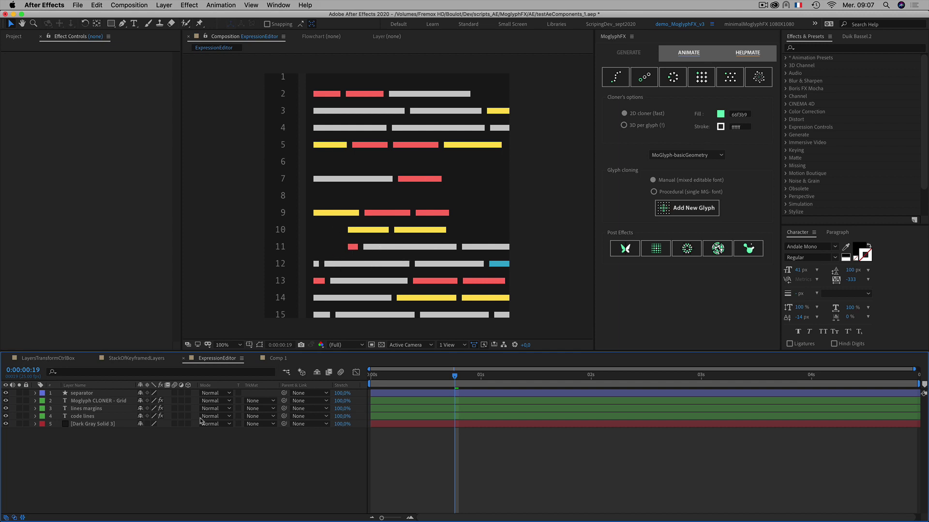
click(274, 359)
click(180, 435)
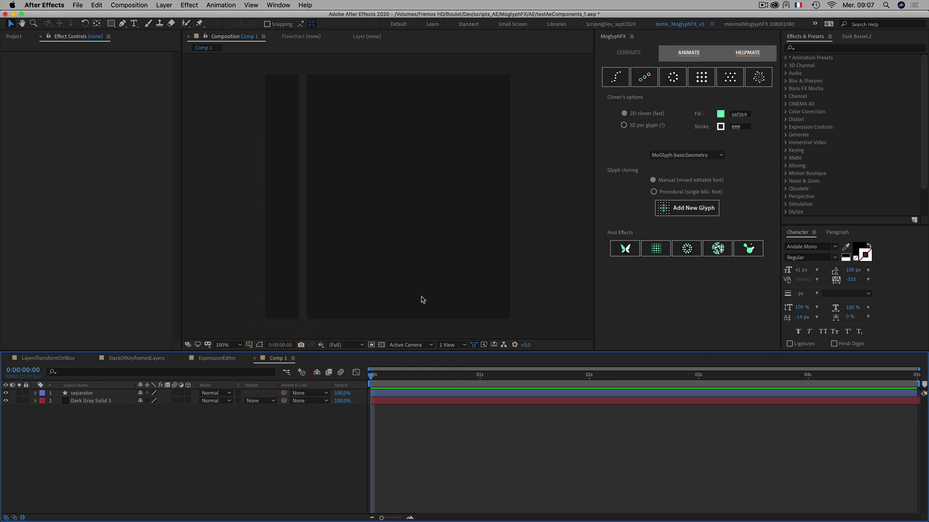
Try a Radial cloner with procedural glyph cloning and a Count of 7, and delete its layer.
click(654, 192)
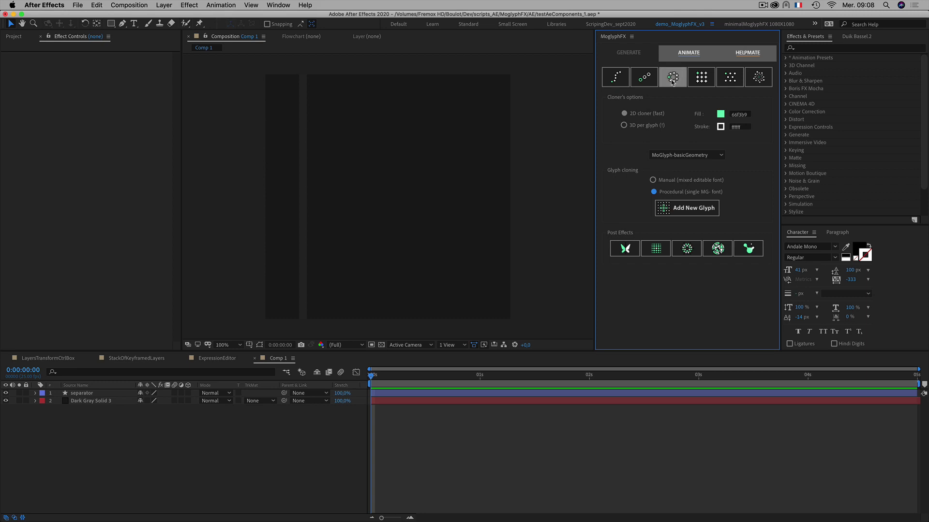
click(672, 79)
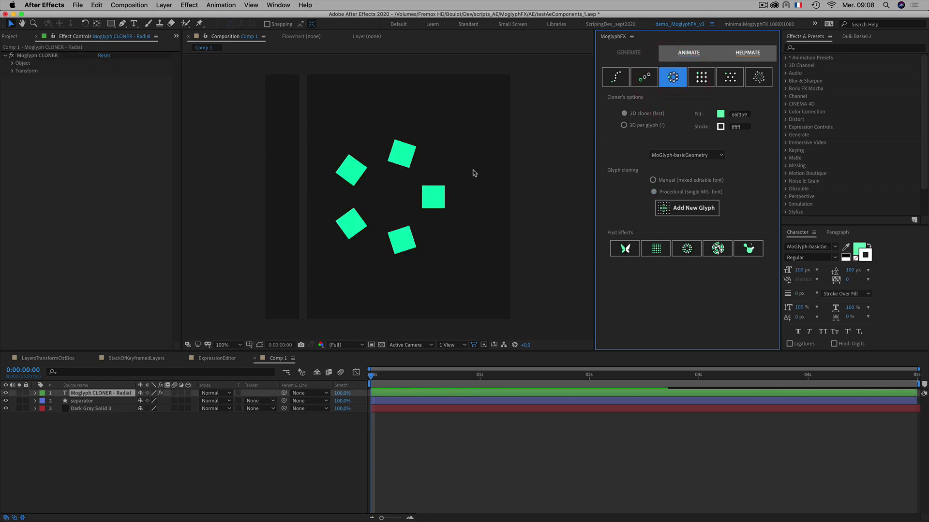
click(13, 63)
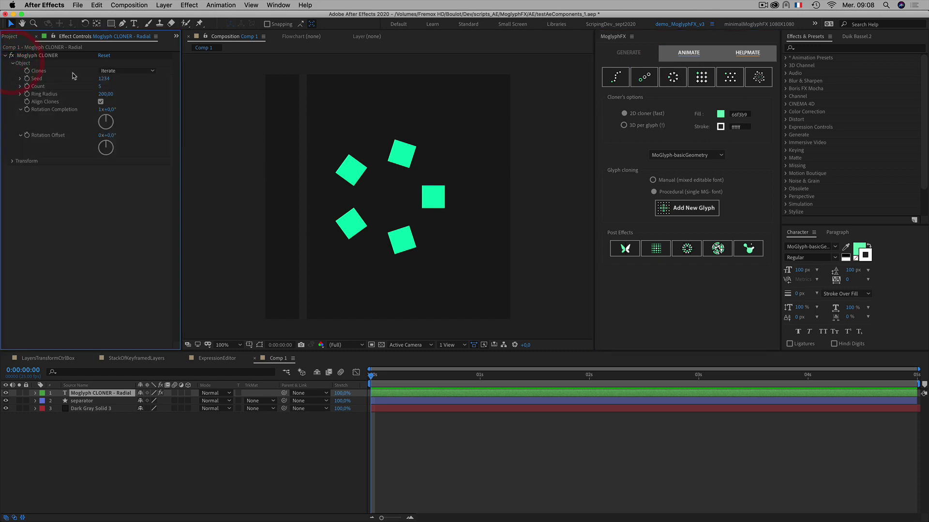
mouse_move(104, 88)
mouse_down()
mouse_move(133, 92)
mouse_move(105, 92)
mouse_move(112, 93)
mouse_up()
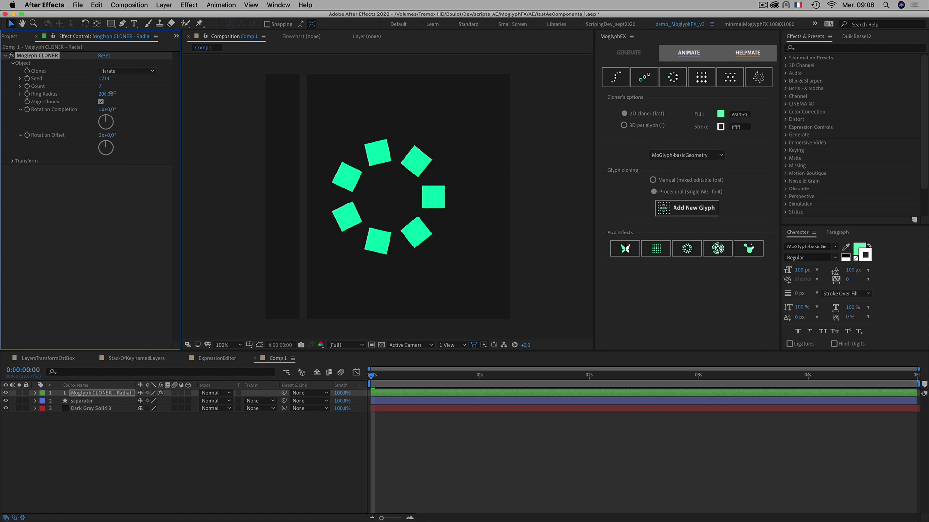
click(104, 446)
click(89, 393)
key(Delete)
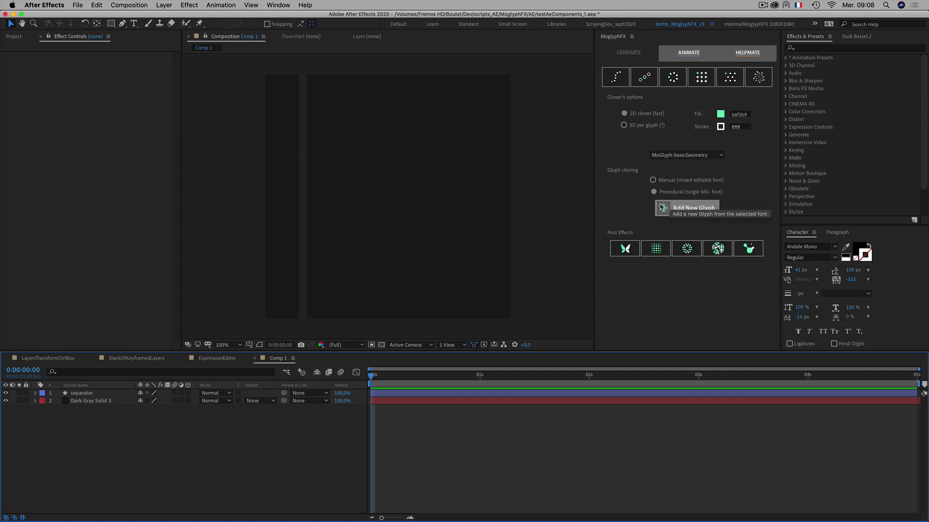
Create a Grid cloner in Comp 1 with manual glyph cloning and dismiss the instructions message.
click(653, 180)
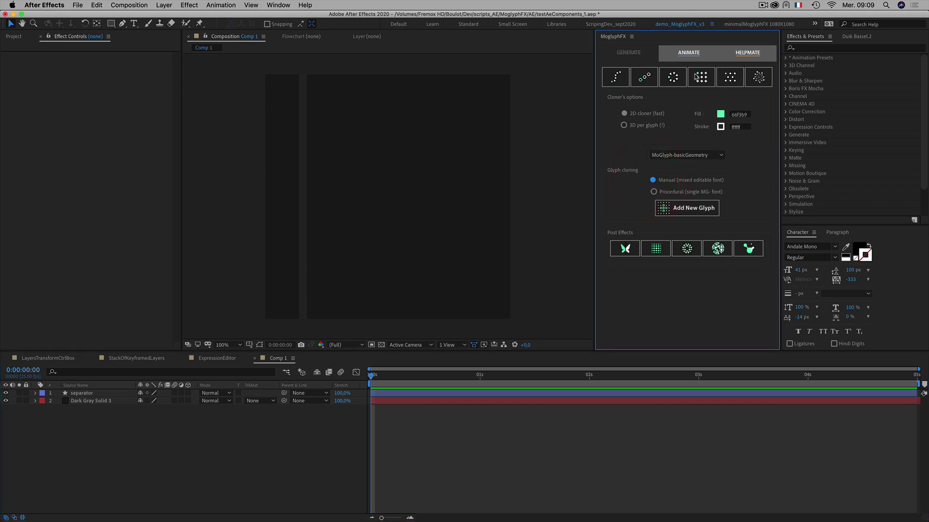
click(701, 76)
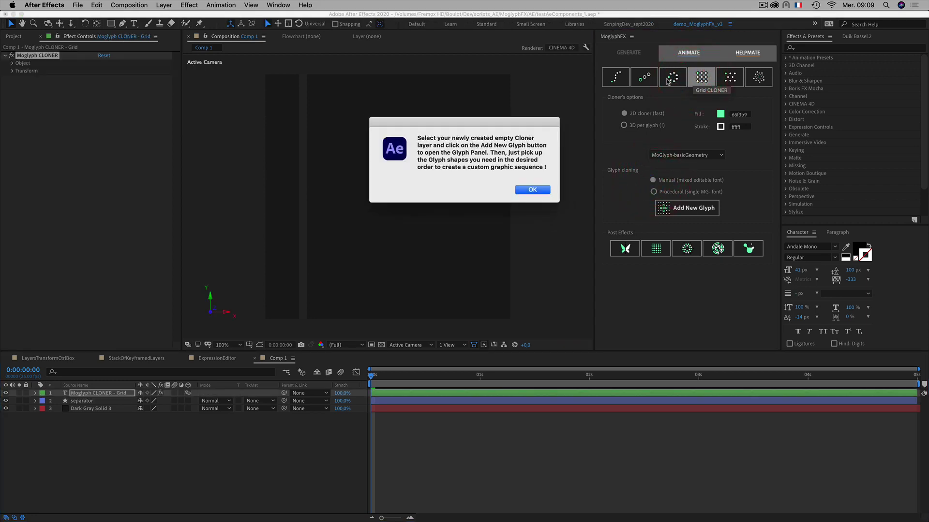
drag(470, 123, 444, 162)
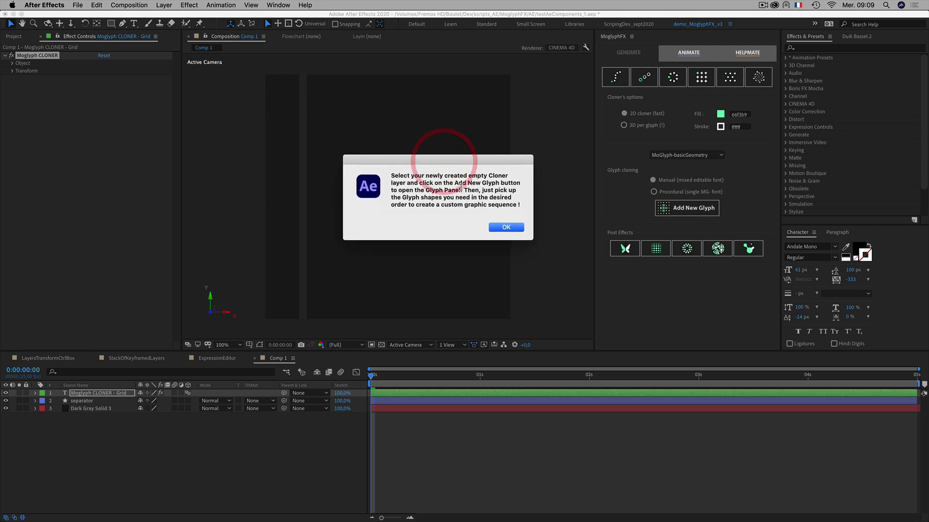
click(506, 226)
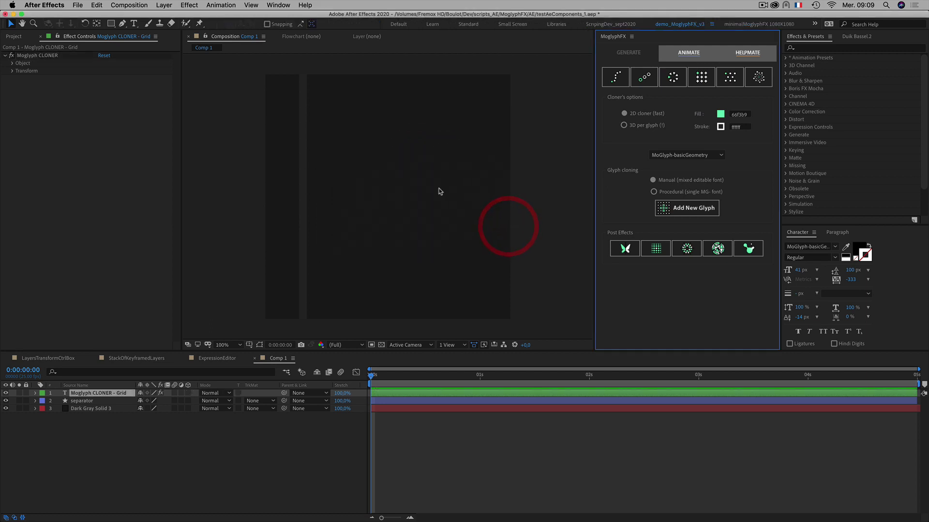
Rename the new Grid cloner layer as Lines numbers.
click(119, 448)
click(87, 395)
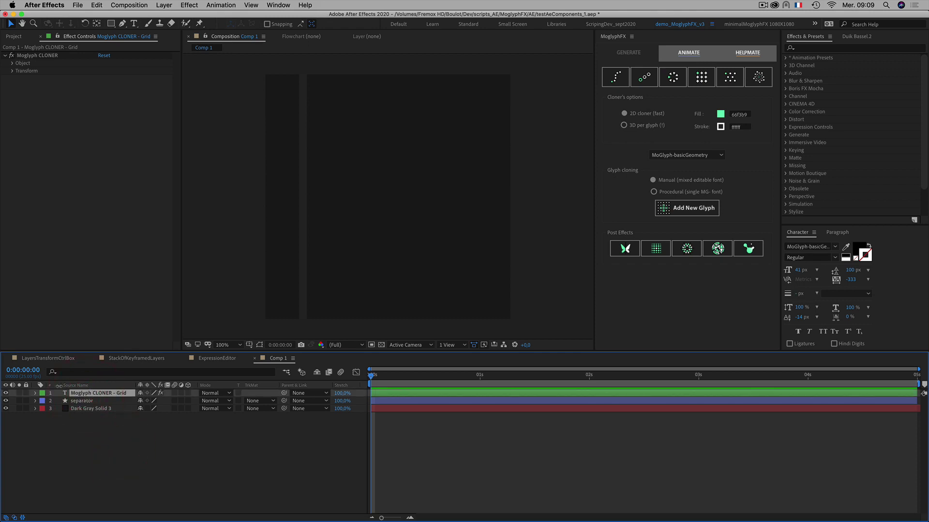
key(Return)
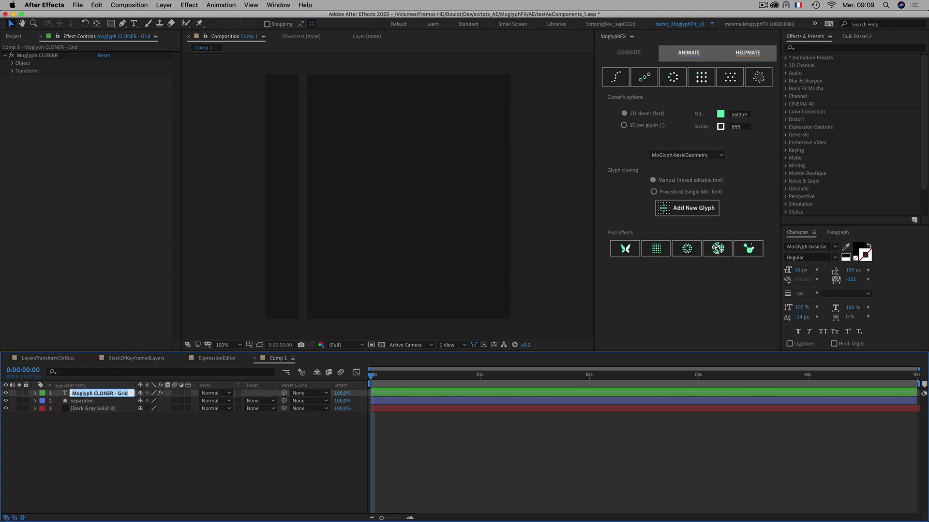
text(nul)
click(98, 471)
click(86, 393)
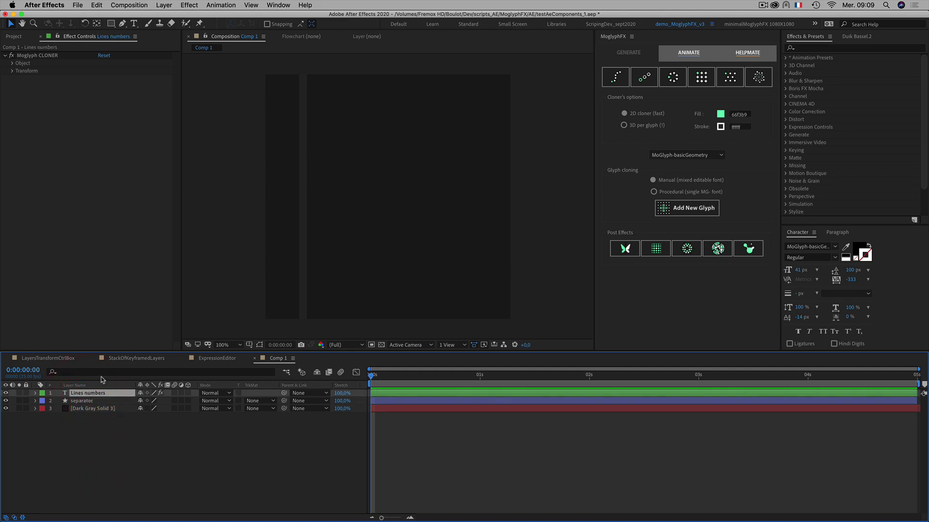
Enter the numbers 1 to 7 on separate lines in the Lines numbers text layer.
double_click(94, 393)
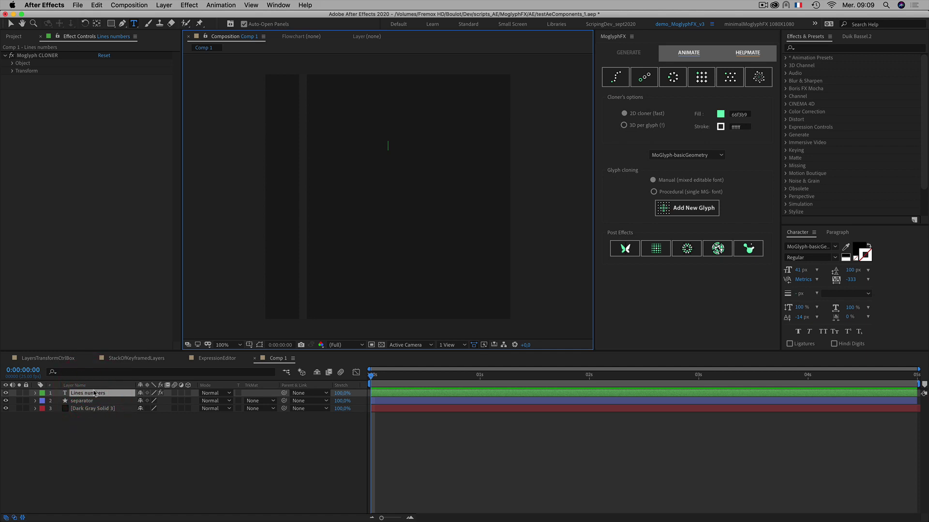
text(+)
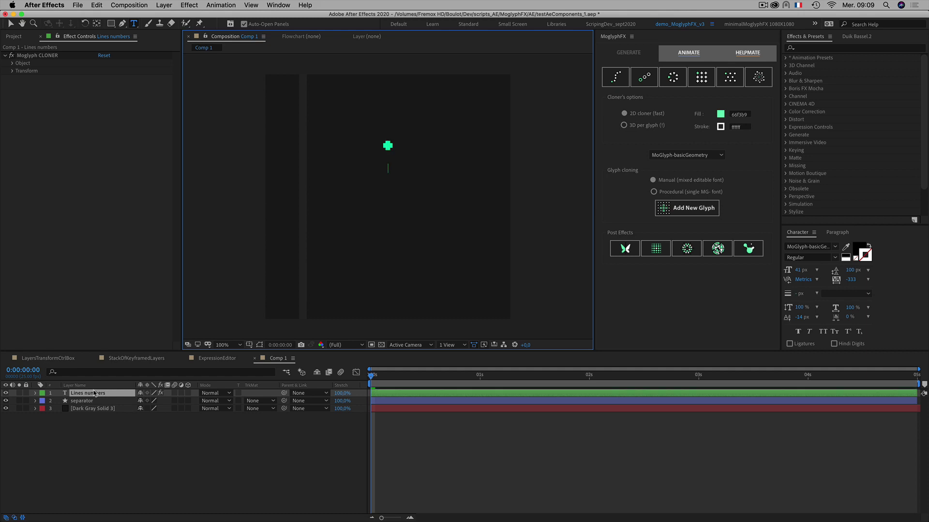
text(+3)
key(Return)
text(4)
key(Return)
text(5)
key(Return)
text(6)
key(Return)
text(7)
key(Return)
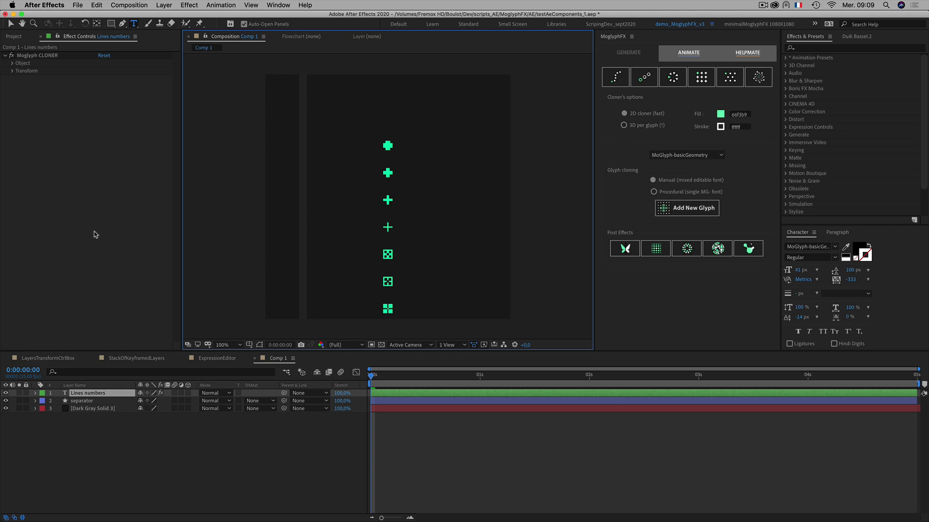
click(10, 24)
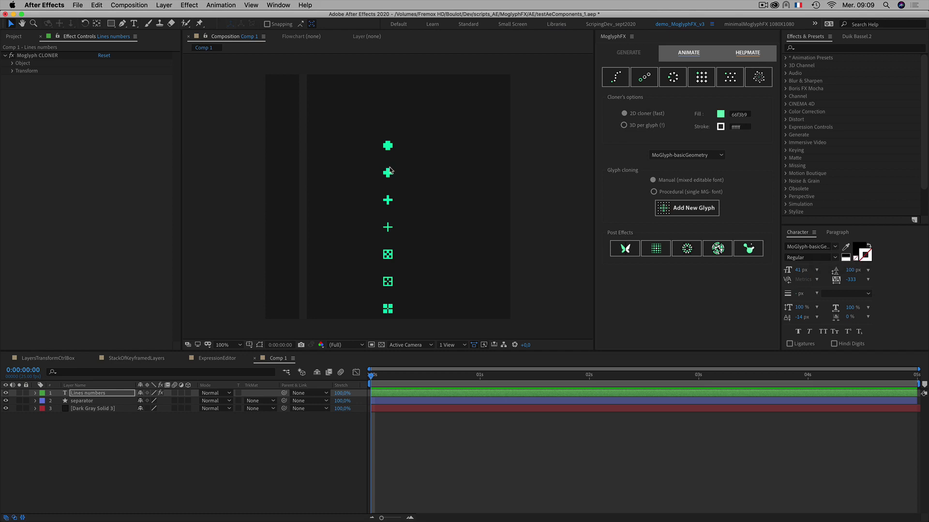
Examine the typeface of the margin line numbers up close in the ExpressionEditor composition.
click(214, 358)
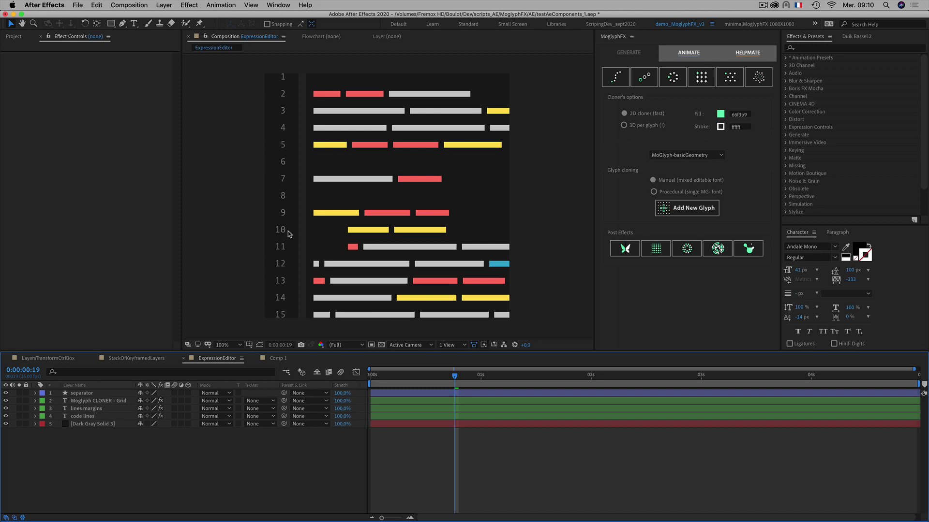
key(period)
key(space)
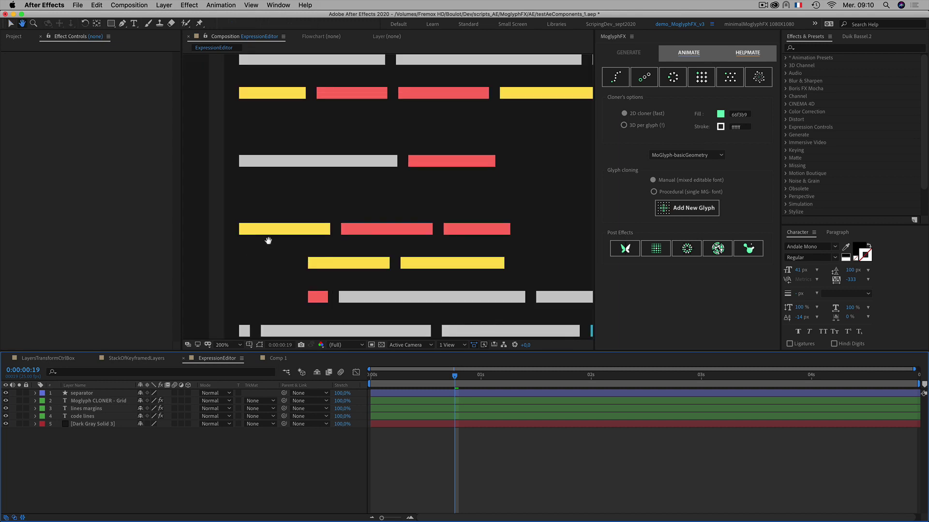
drag(262, 244, 415, 215)
scroll(319, 245, up, 1)
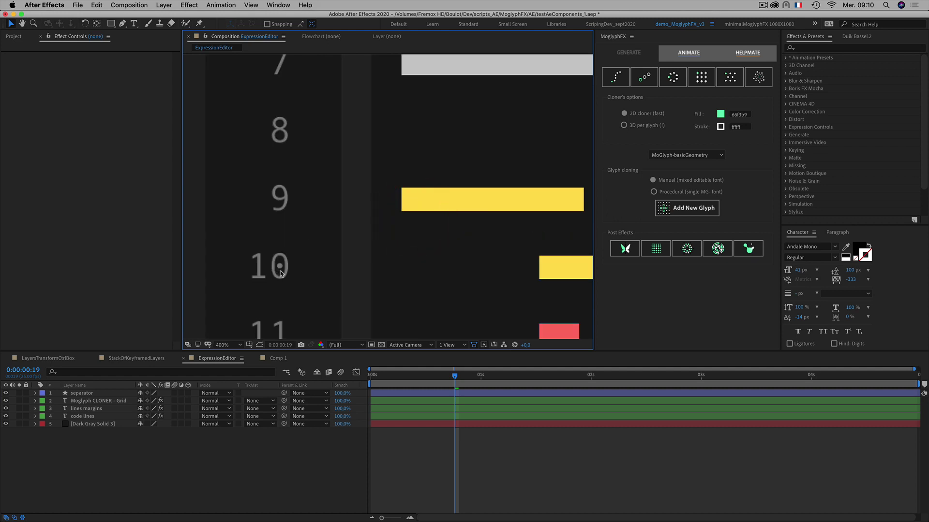
scroll(277, 266, down, 1)
scroll(314, 264, up, 1)
scroll(285, 266, down, 1)
scroll(286, 264, down, 1)
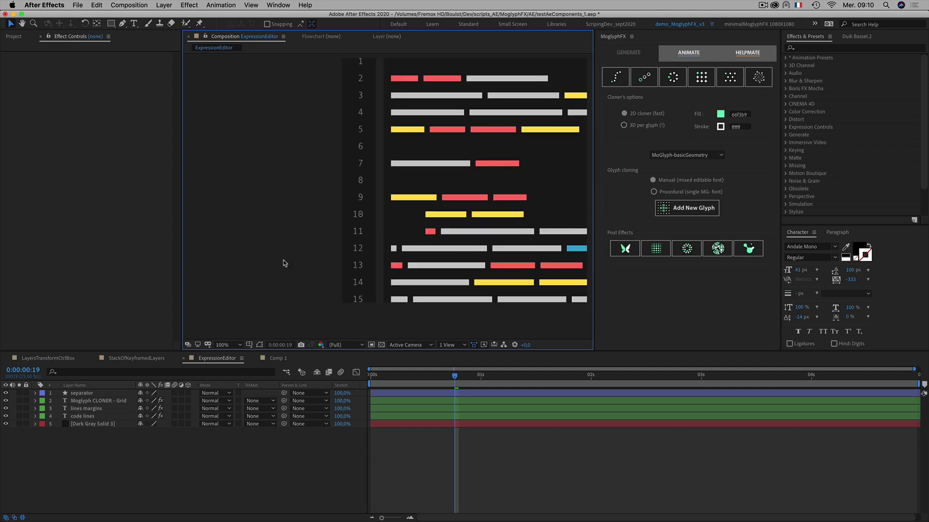
Set the font of the Lines numbers layer in Comp 1 to Andale Mono.
click(266, 360)
click(138, 466)
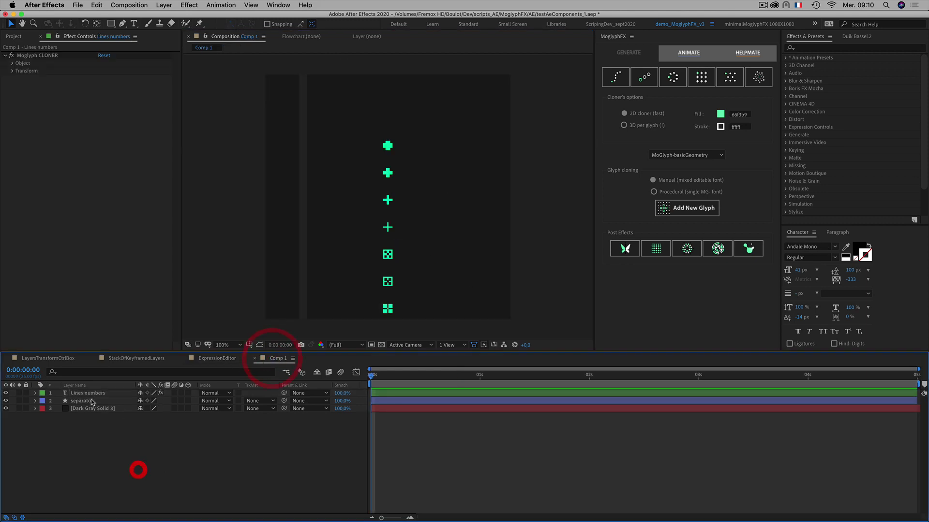
click(81, 393)
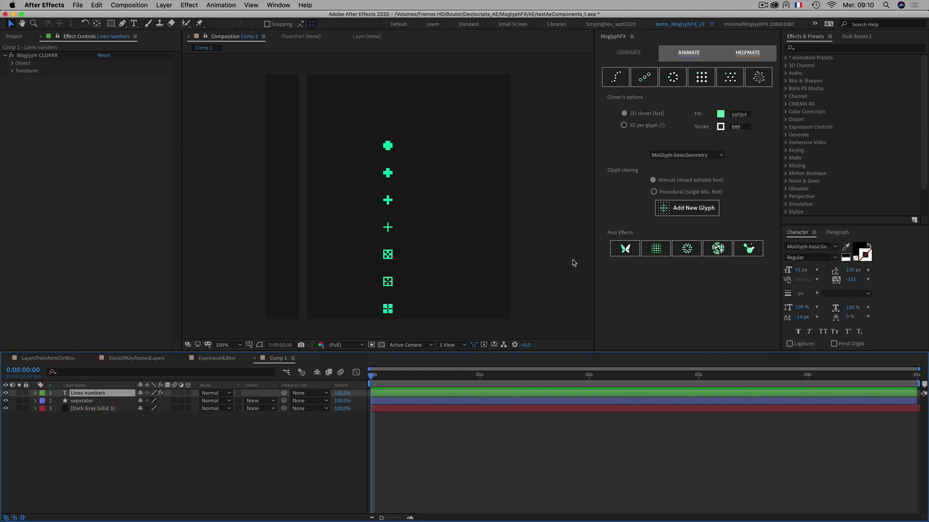
click(801, 246)
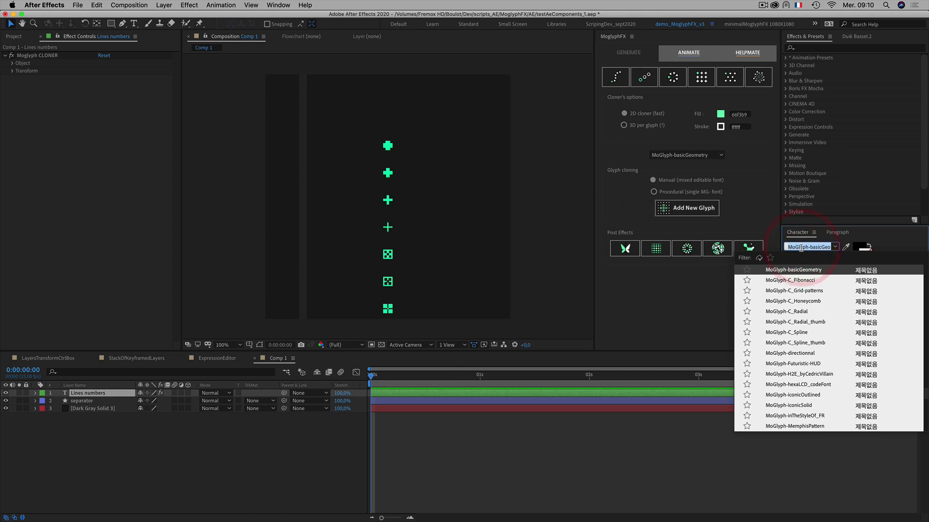
text(and)
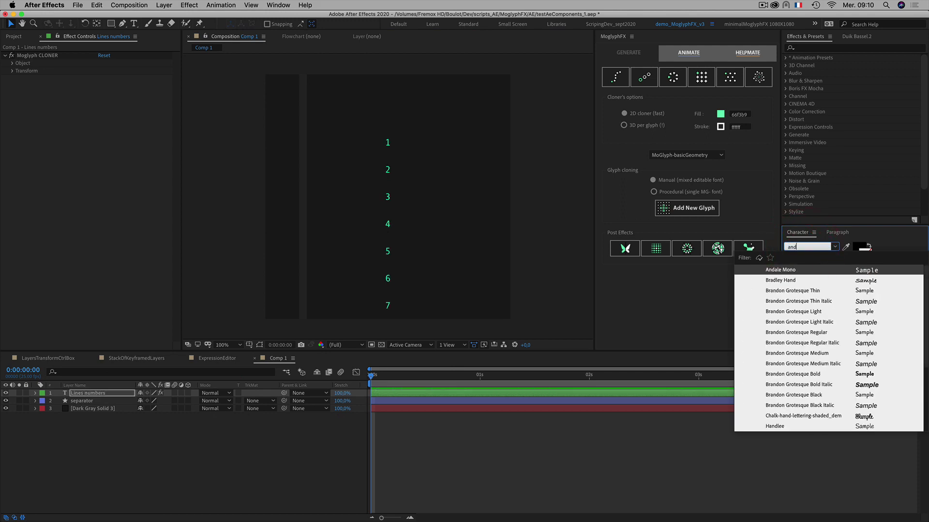
click(780, 245)
text(mo,o)
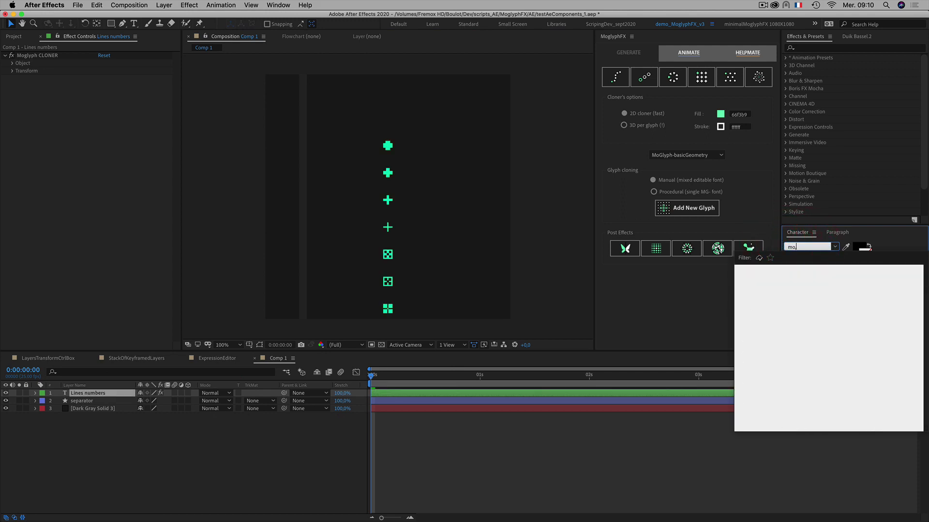
key(BackSpace)
key(BackSpace)
text(no)
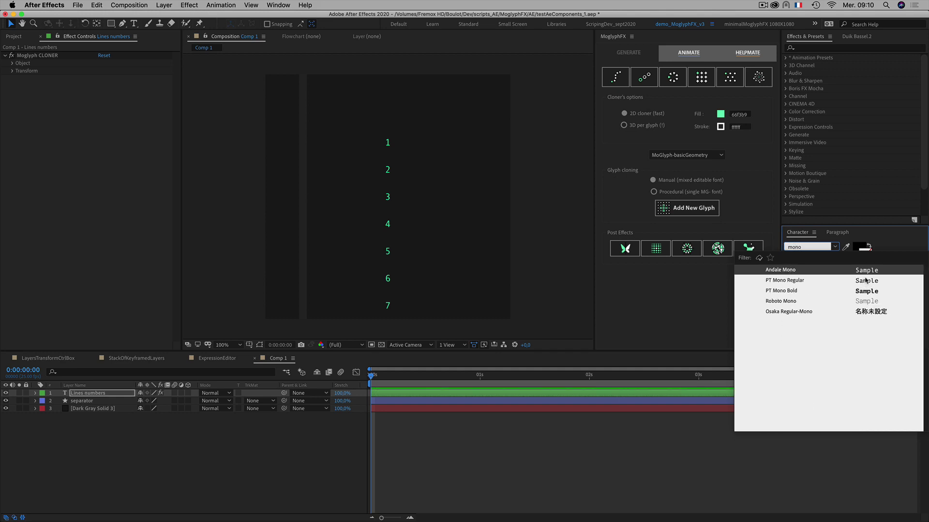
click(786, 273)
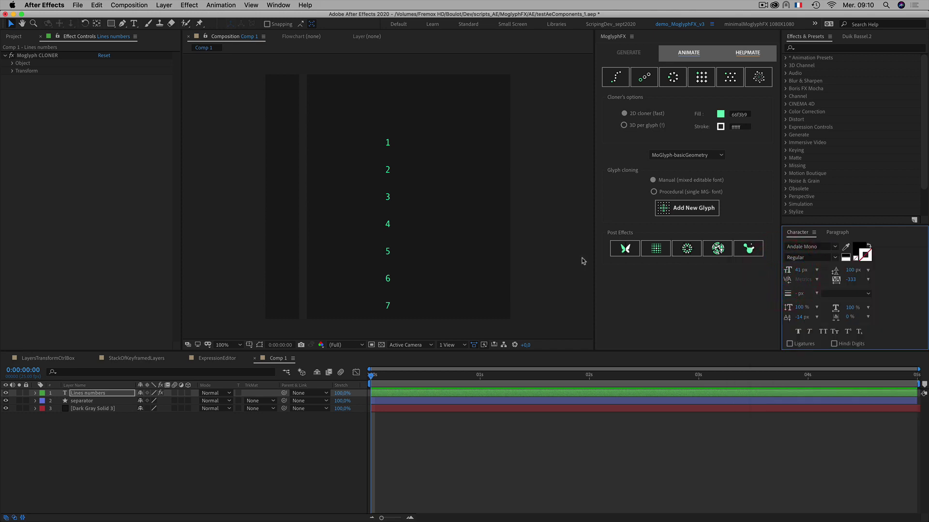
click(95, 447)
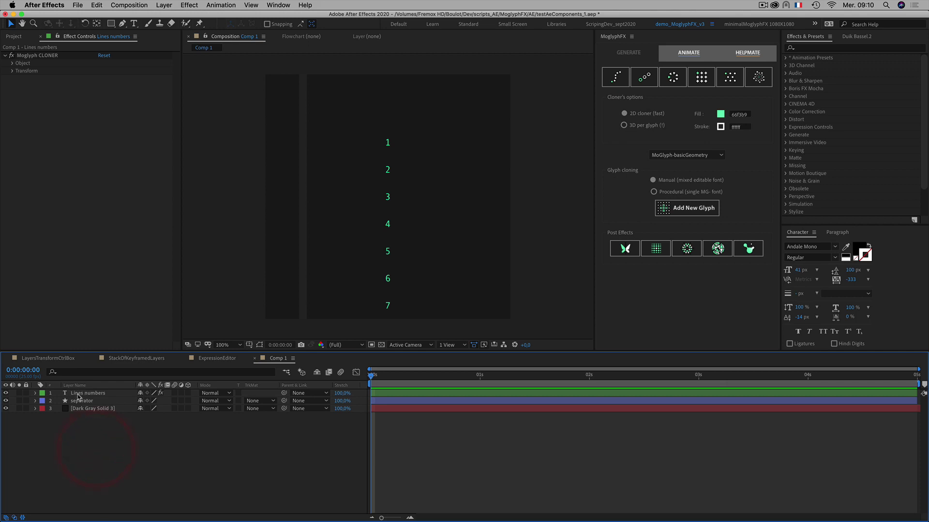
Set the row count of the Lines numbers cloner to 15.
click(77, 392)
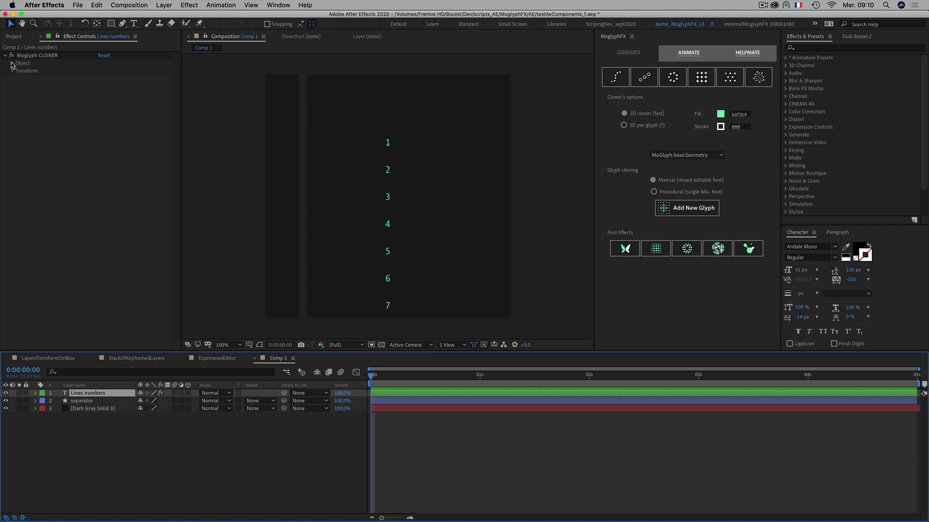
click(91, 449)
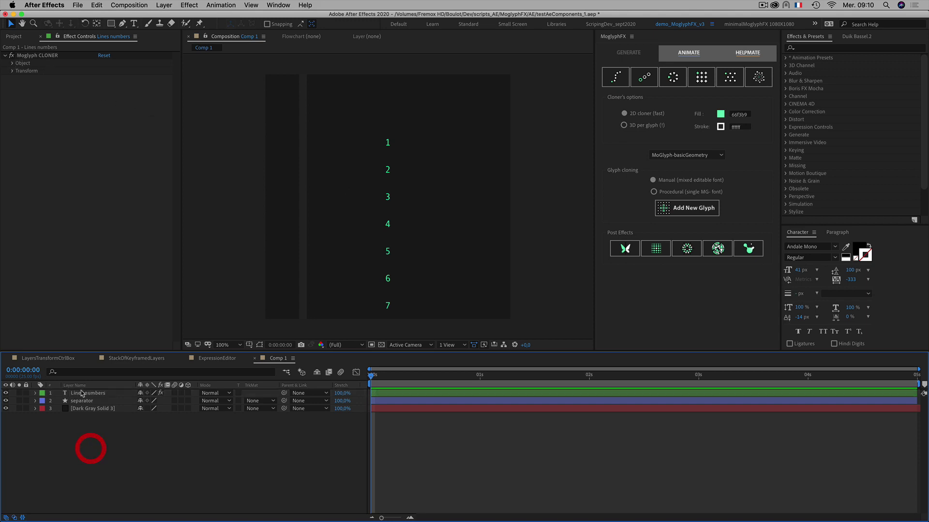
click(81, 393)
key(Return)
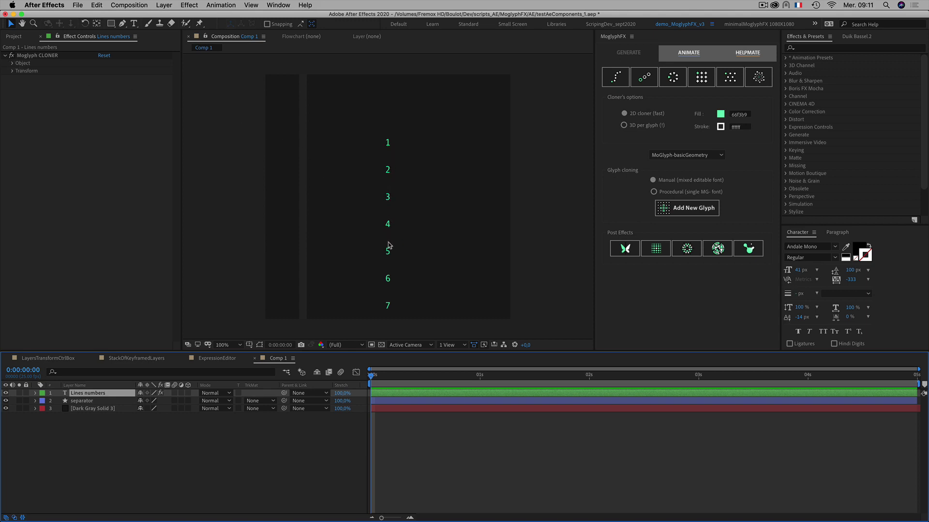
click(12, 63)
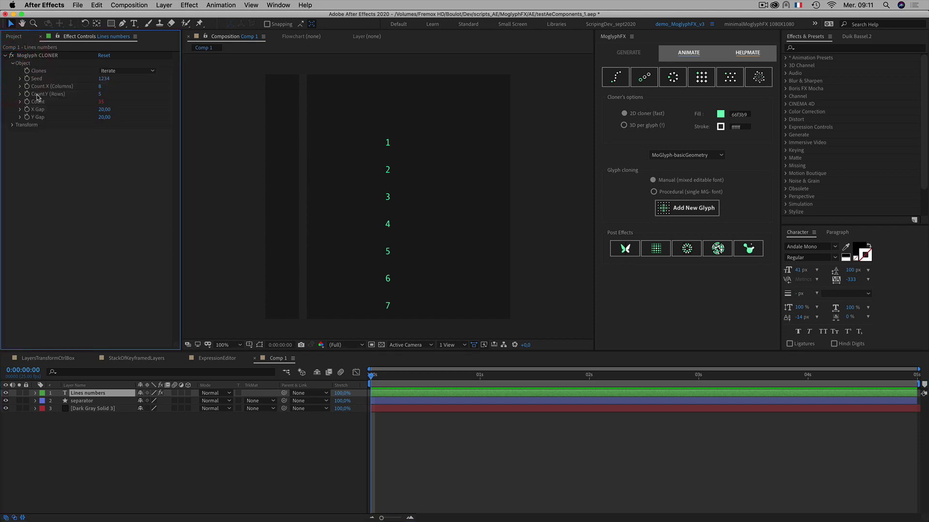
click(100, 94)
text(15)
click(128, 158)
click(89, 175)
Try Y Gap values of -30 and -25 on the Lines numbers cloner.
drag(107, 123, 106, 122)
click(105, 122)
text(-30)
key(Return)
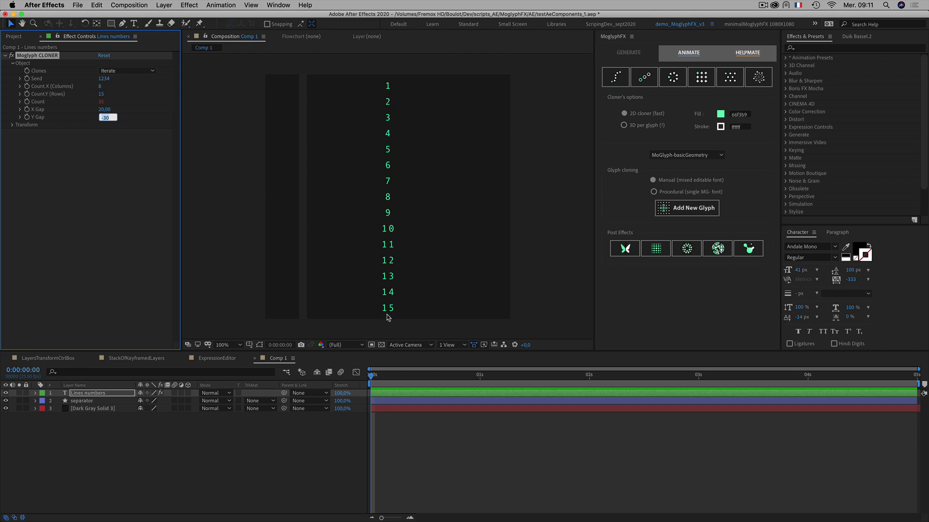
click(108, 117)
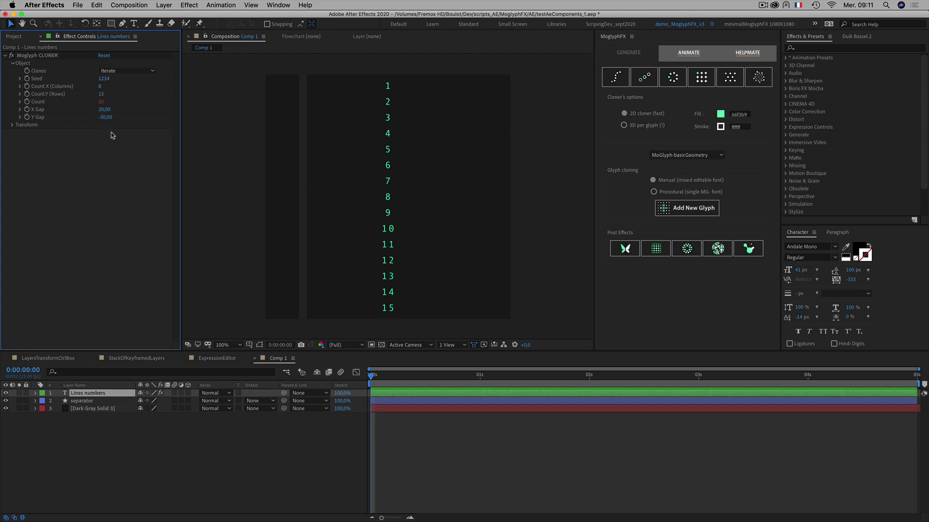
key(BackSpace)
click(133, 170)
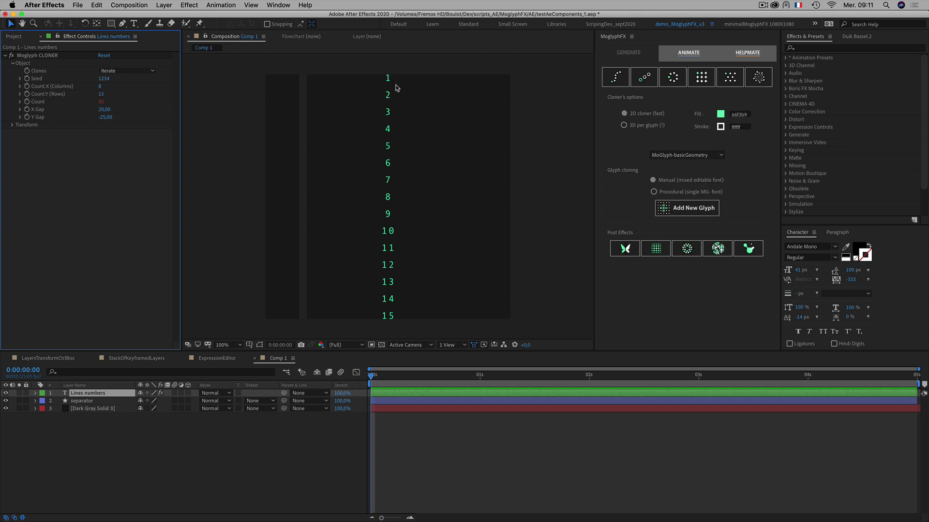
Set the Y Gap of the Lines numbers cloner to -28.
click(112, 117)
key(BackSpace)
text(-28)
click(94, 202)
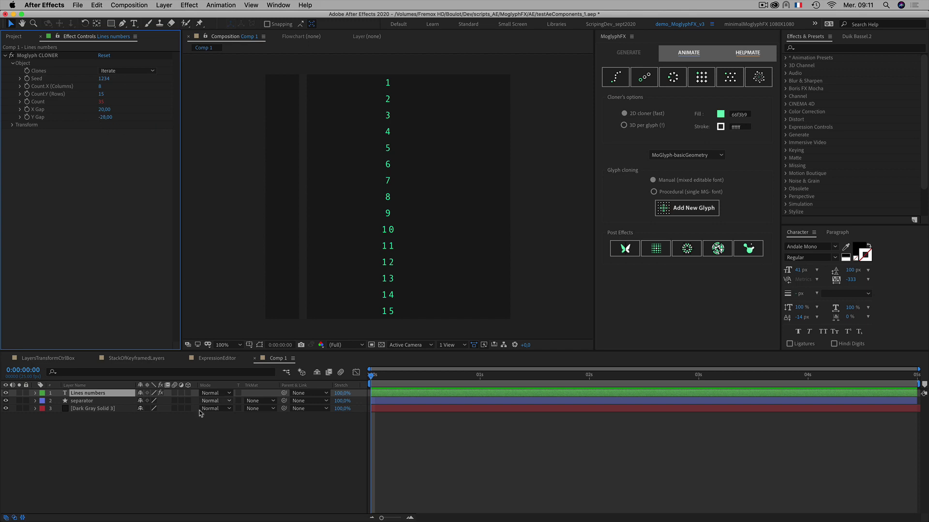
Check the composition settings of Comp 1.
click(199, 449)
key(super+k)
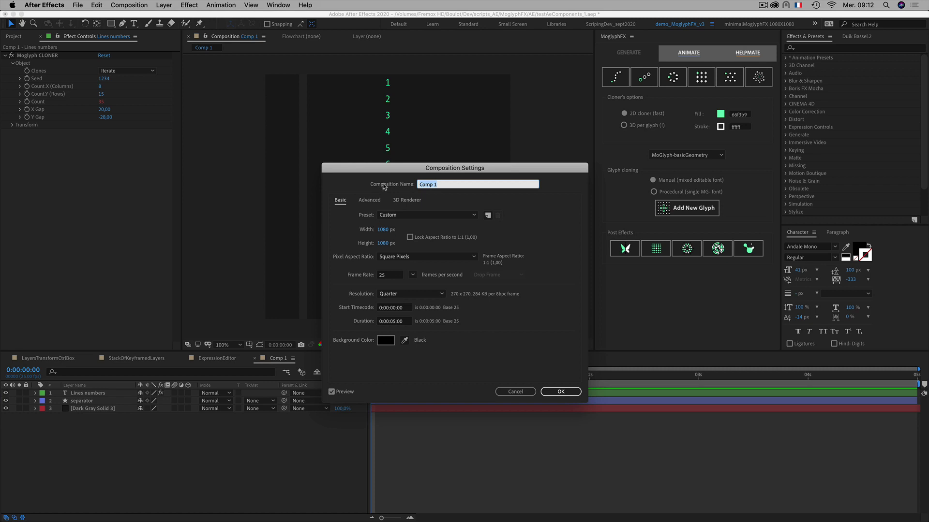
drag(386, 171, 356, 168)
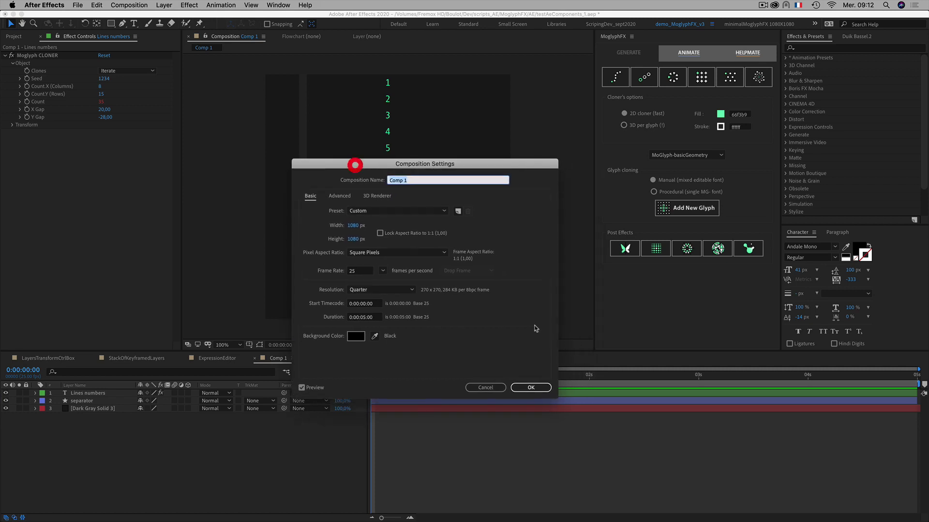
key(Return)
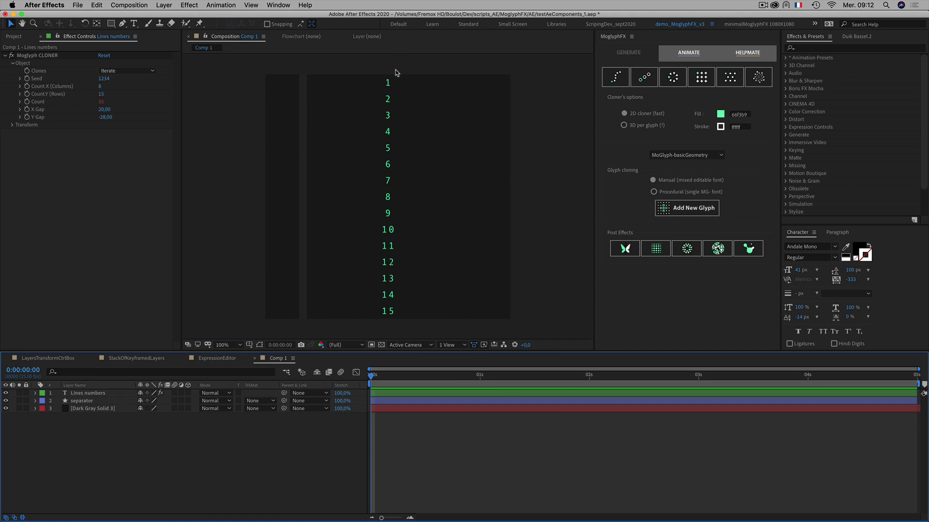
Right-align the Lines numbers text and move the column horizontally into the narrow margin strip beside the separator.
click(63, 447)
click(81, 394)
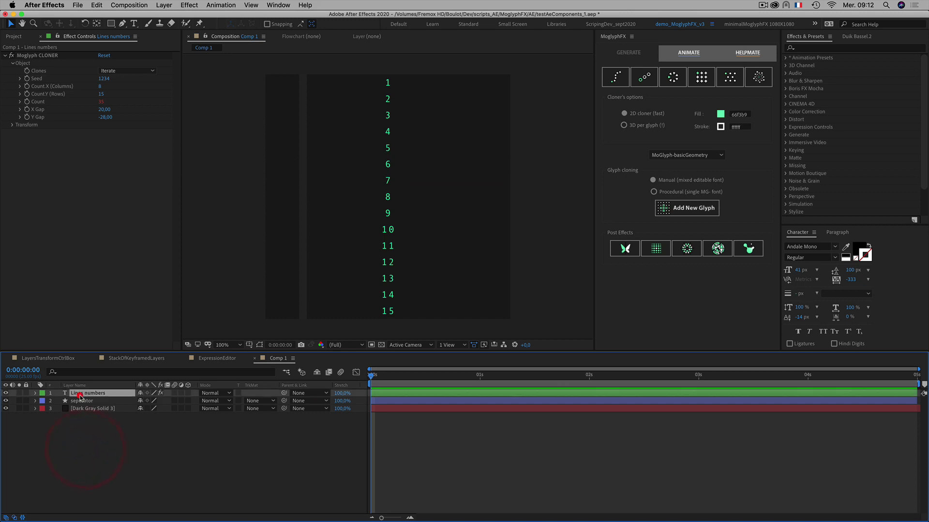
click(848, 234)
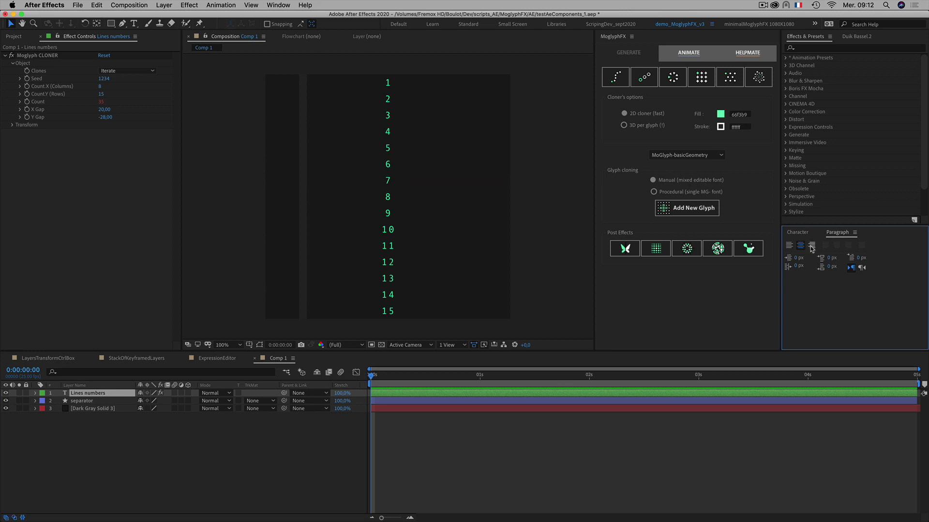
click(812, 246)
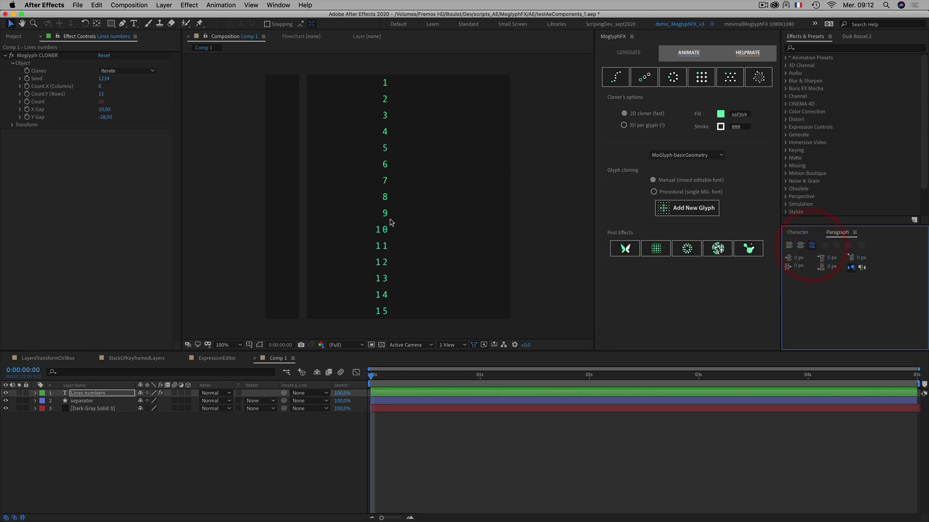
drag(384, 181, 287, 180)
click(343, 193)
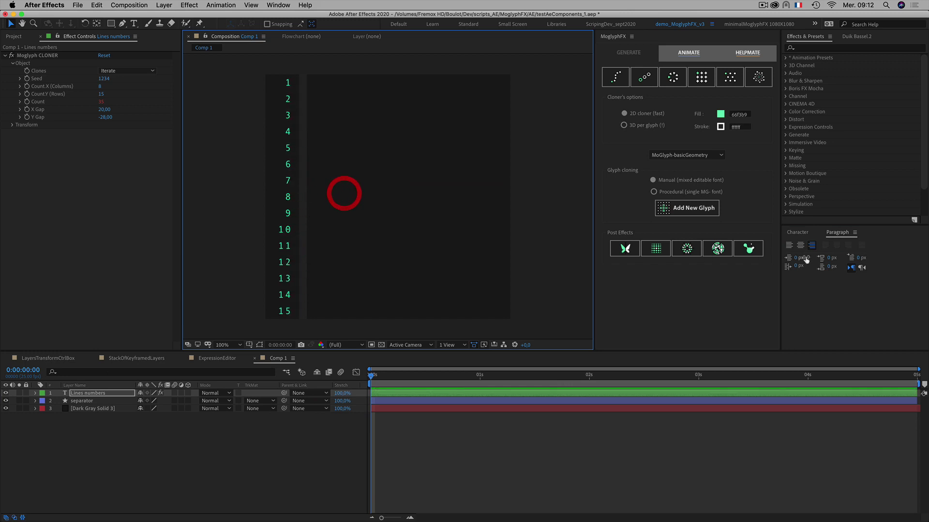
Compare the Lines numbers cloner's transform settings and look with the margin numbers in the ExpressionEditor composition.
click(798, 232)
click(11, 124)
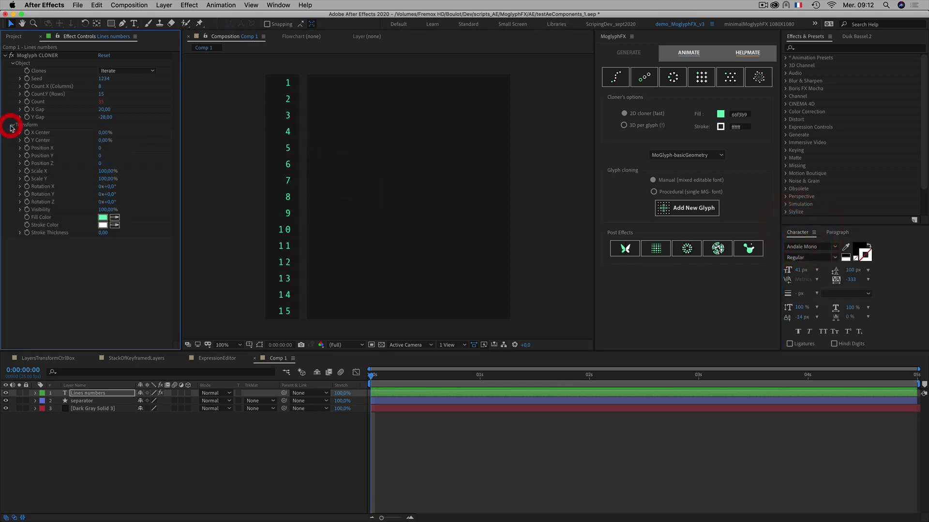
click(11, 125)
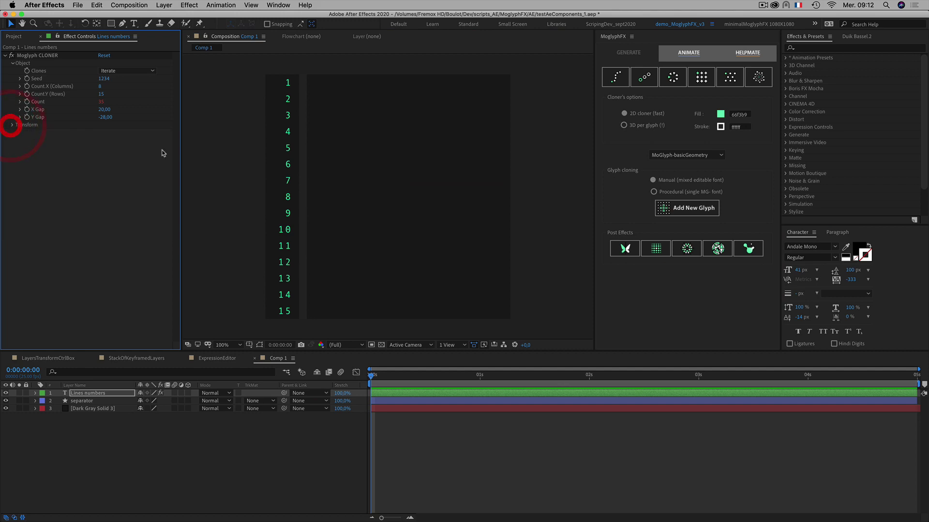
click(210, 358)
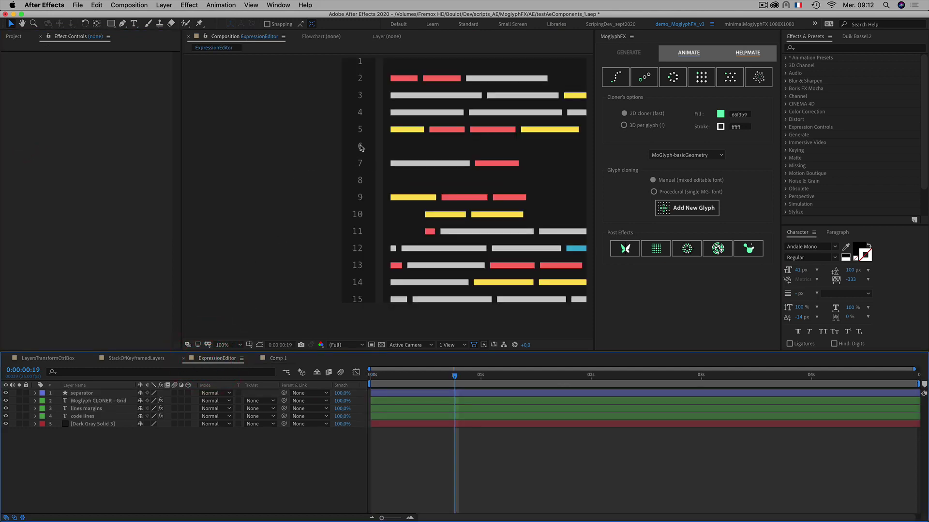
click(277, 359)
Set the fill color of the Lines numbers cloner to a neutral gray with 50% brightness (808080).
click(183, 439)
click(87, 394)
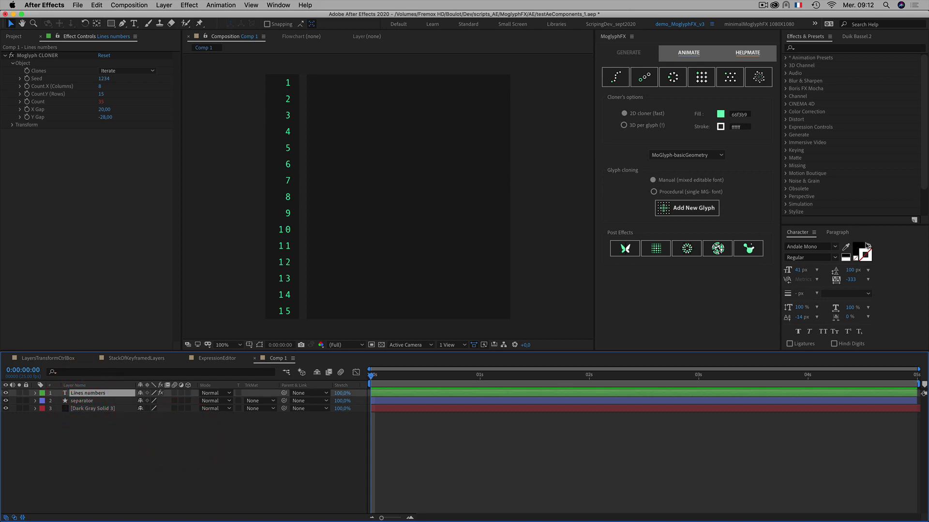
click(105, 431)
click(87, 394)
click(11, 125)
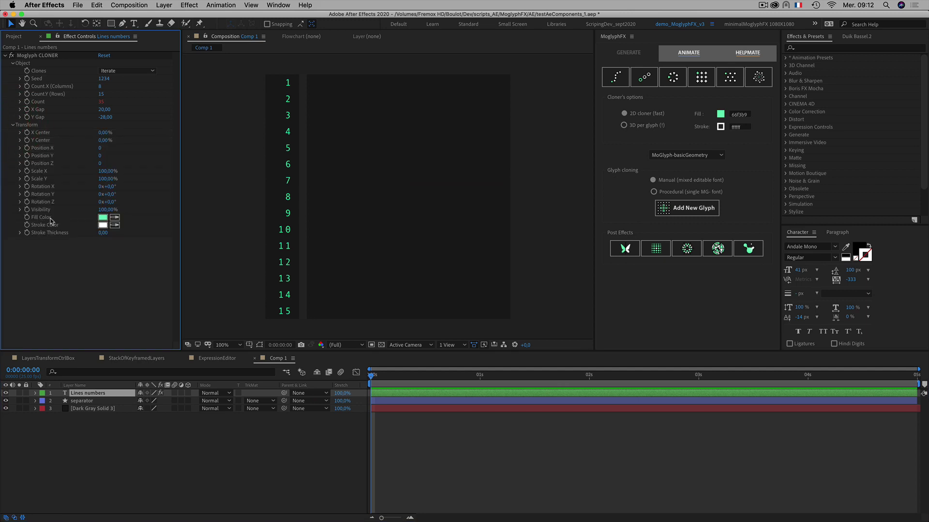
click(103, 219)
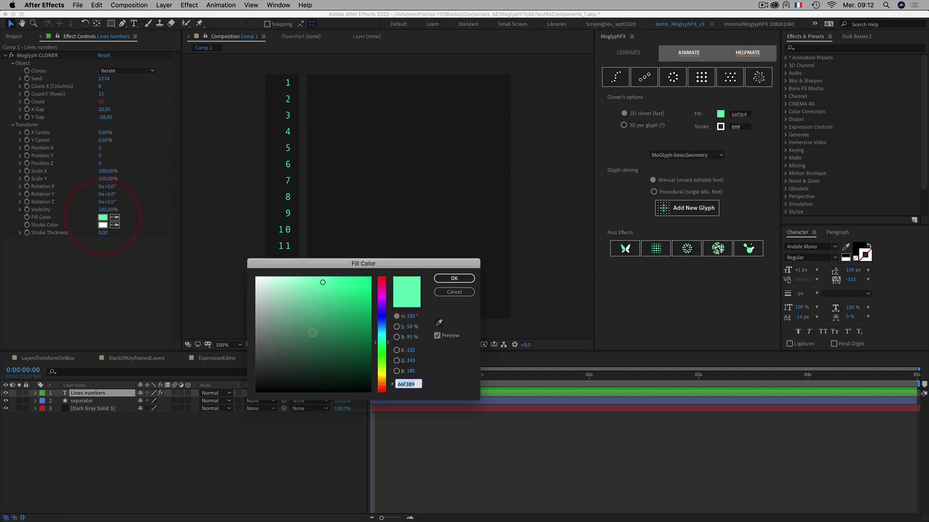
mouse_move(313, 333)
mouse_down()
mouse_move(236, 344)
mouse_move(232, 332)
mouse_up()
click(411, 337)
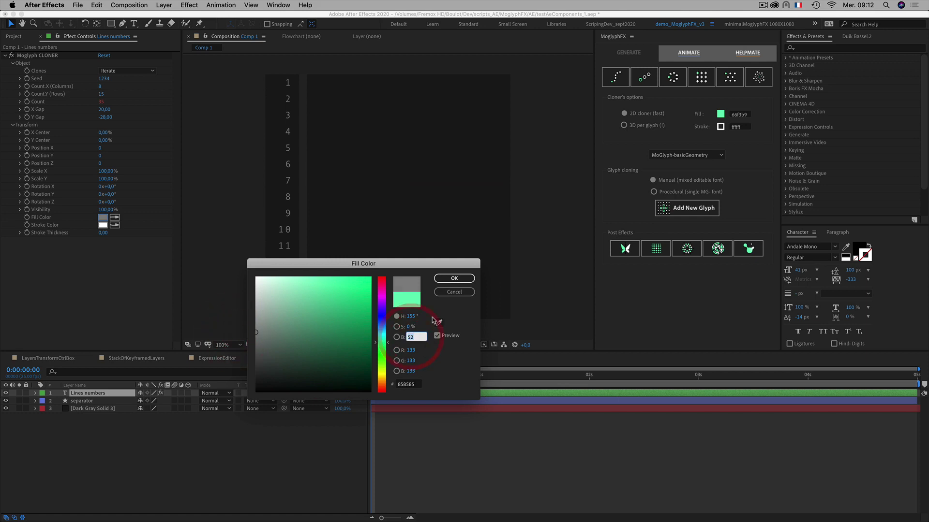
text(50)
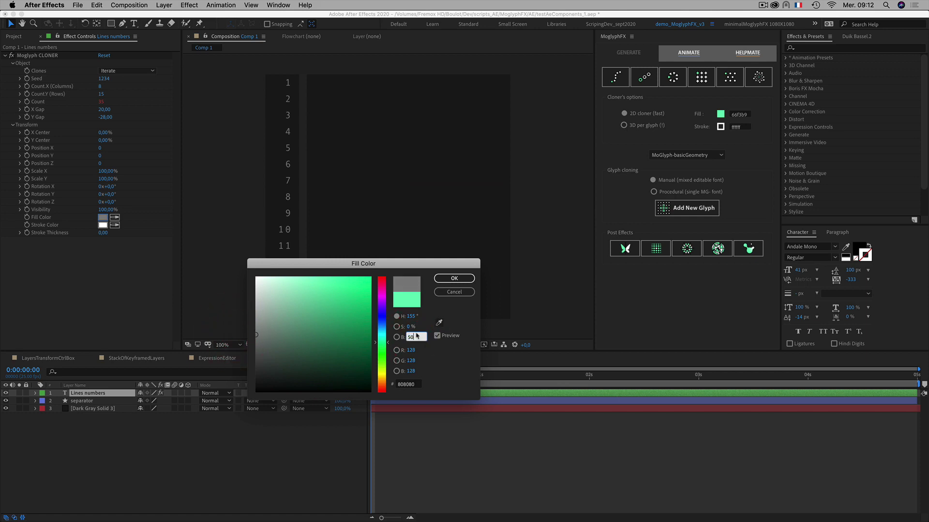
click(454, 280)
Nudge the Lines numbers column slightly away from the separator within its margin strip and collapse its cloner settings.
click(152, 454)
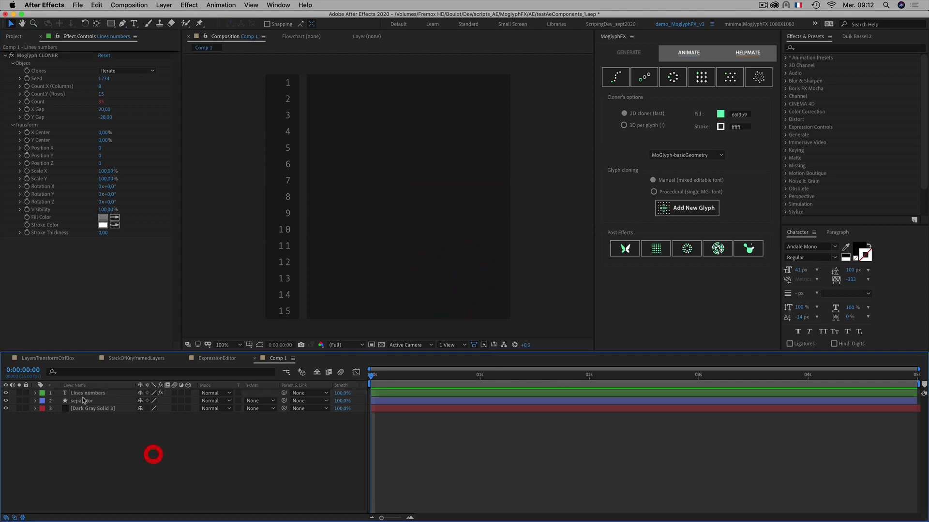
click(91, 392)
click(287, 180)
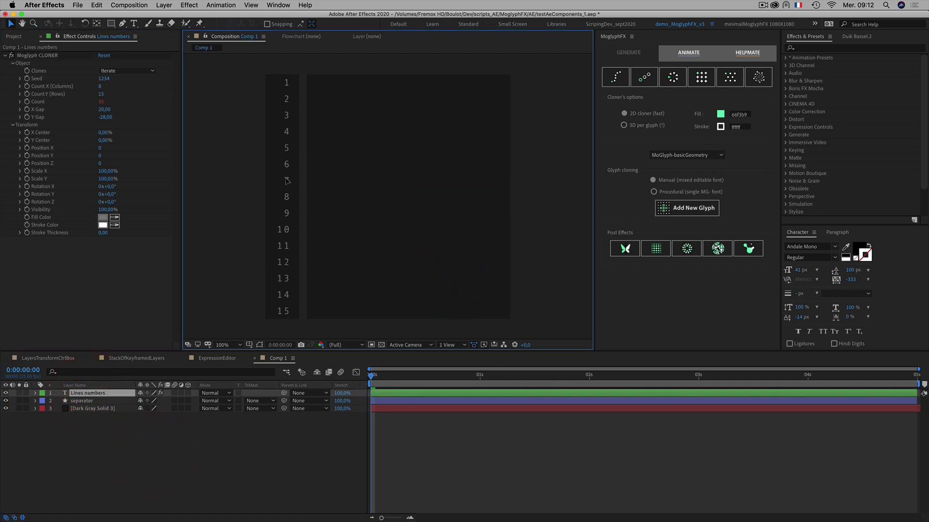
click(286, 180)
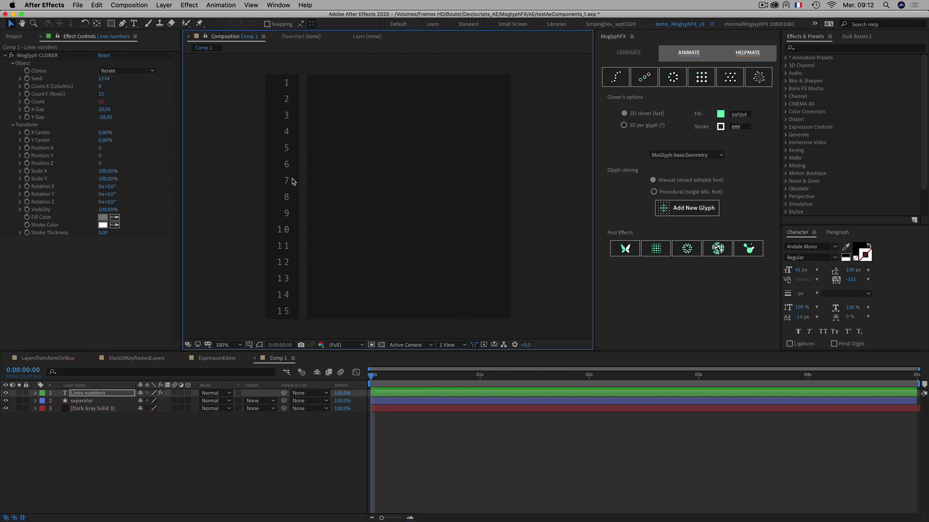
click(123, 451)
click(5, 55)
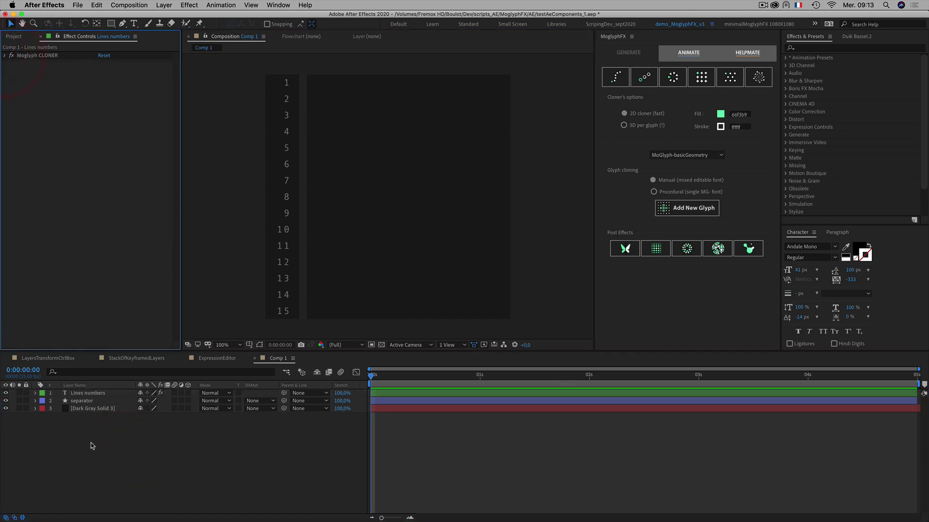
click(106, 473)
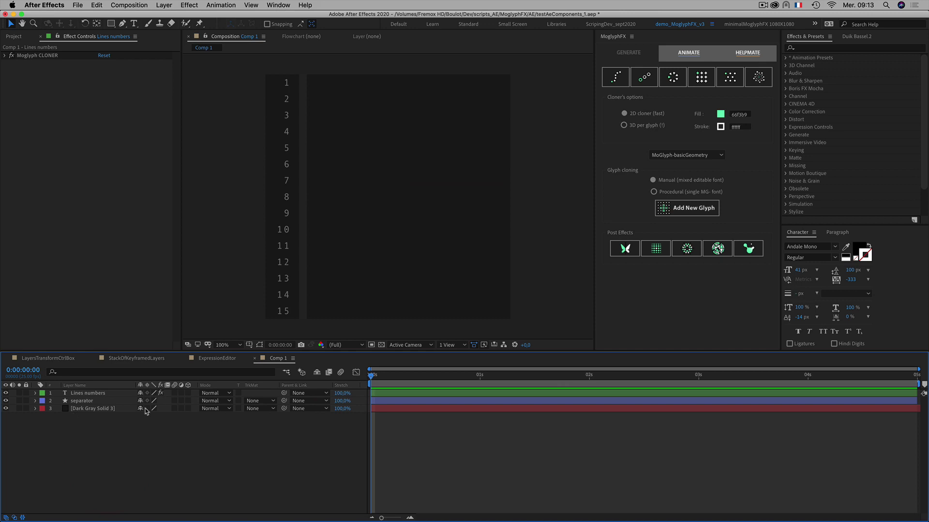
Create a new Grid cloner with Procedural glyph cloning, using the MoGlyph-basicGeometry font.
click(662, 184)
click(653, 192)
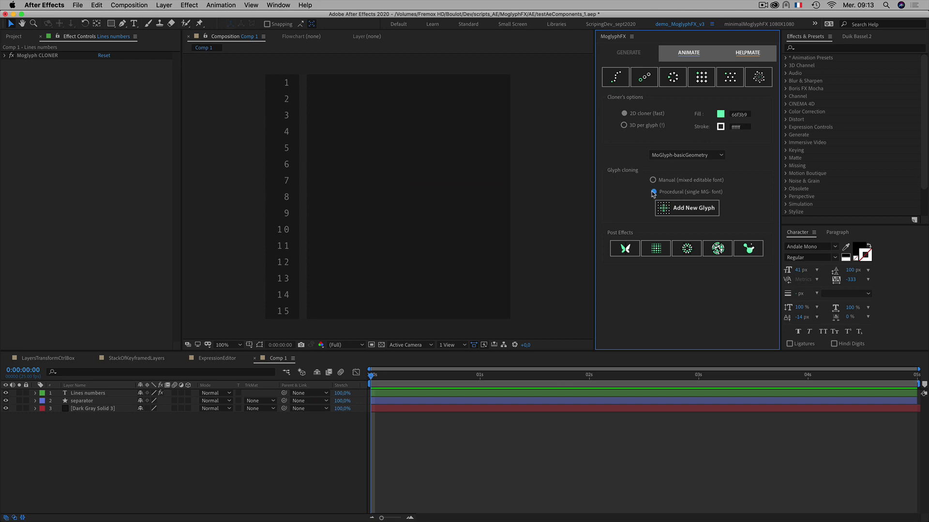
click(81, 450)
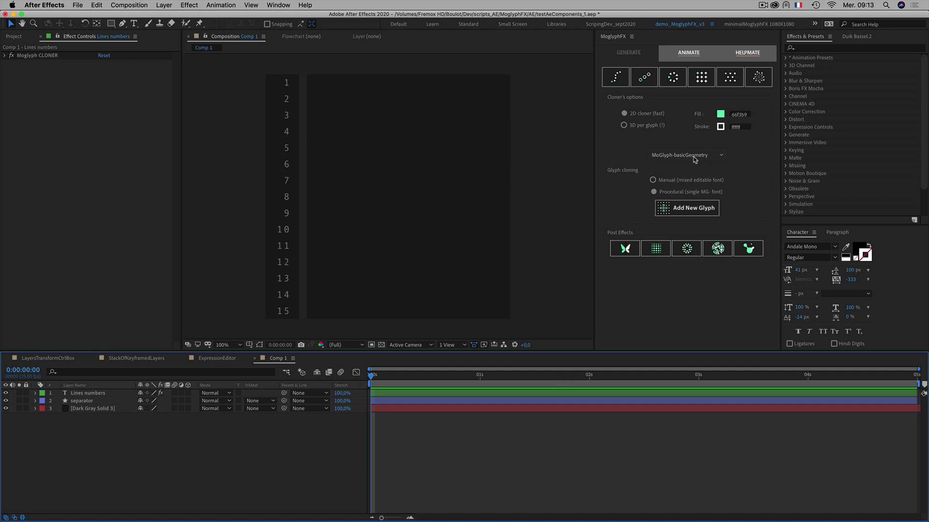
click(701, 77)
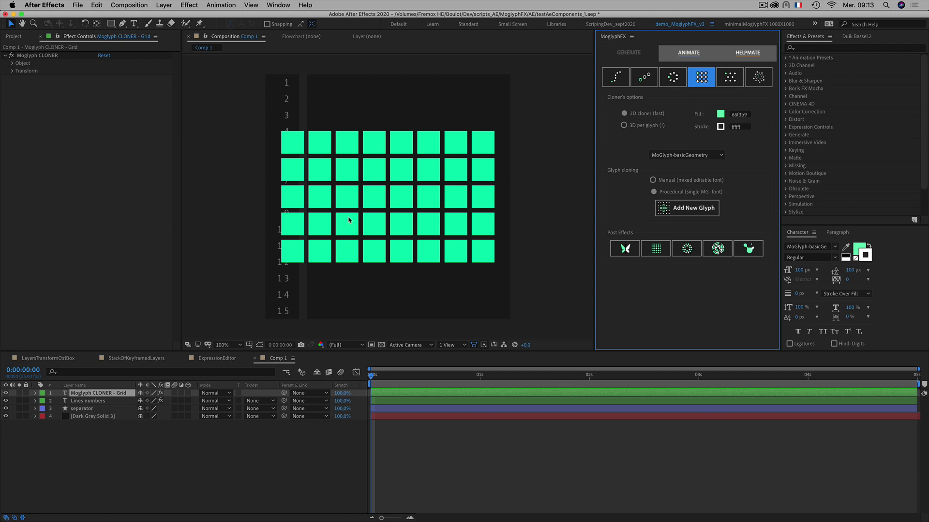
Set the new Grid cloner to 15 rows and 7 columns.
click(96, 441)
click(86, 393)
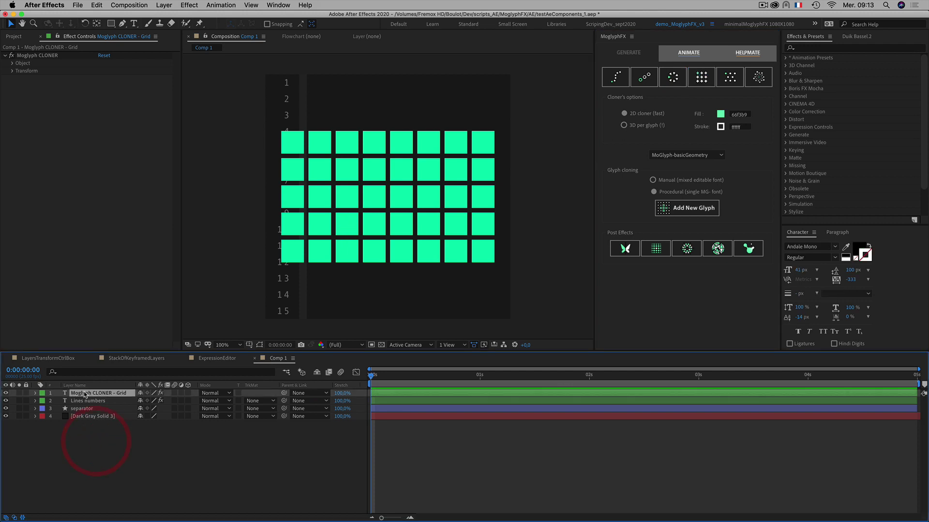
click(13, 64)
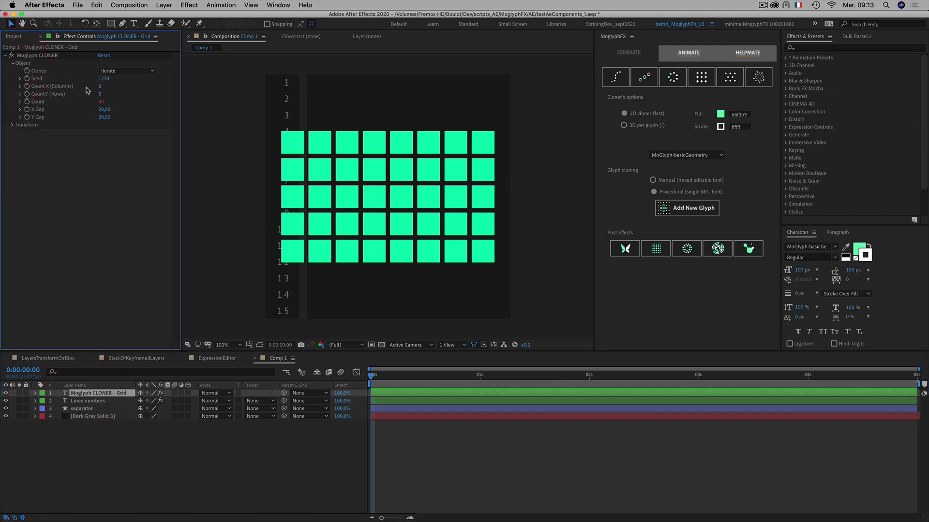
click(99, 94)
click(88, 193)
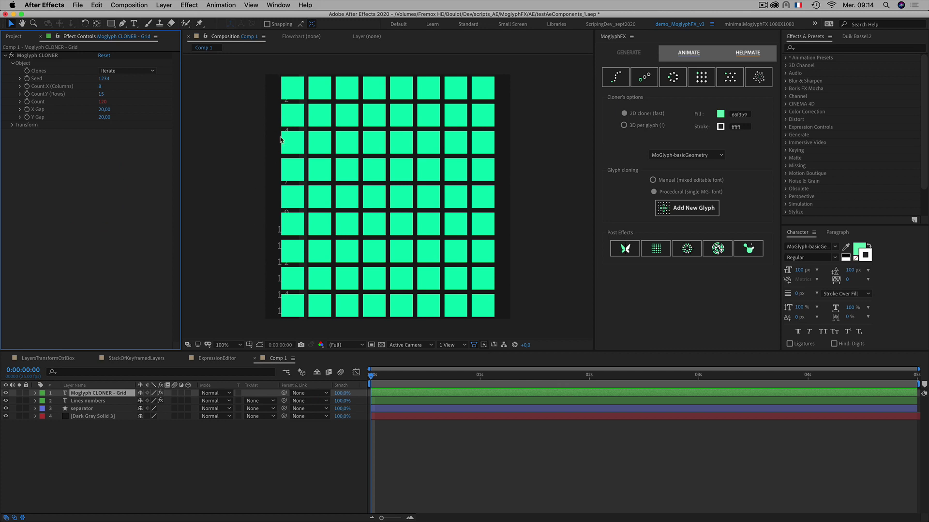
click(118, 151)
click(100, 87)
text(7)
click(96, 210)
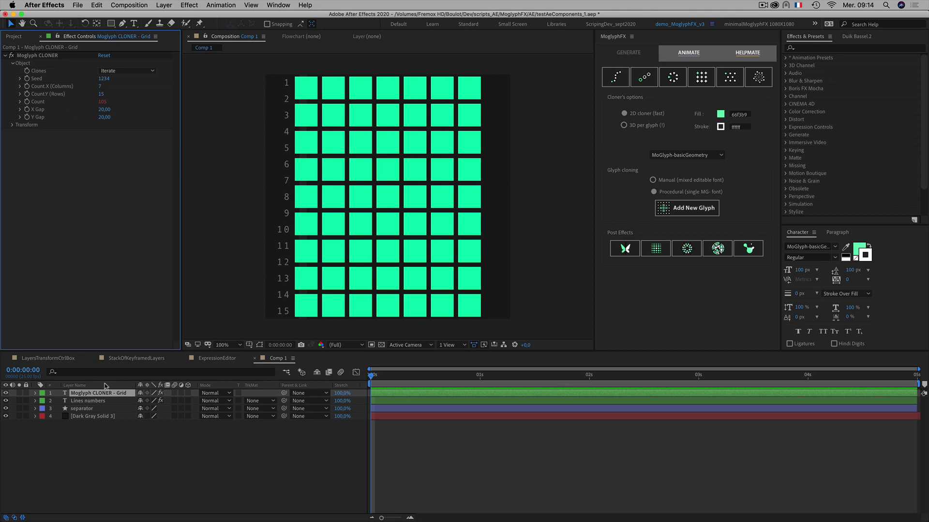
Hide the new Grid cloner layer and expand the cloner settings of the Lines numbers layer.
click(90, 456)
click(5, 394)
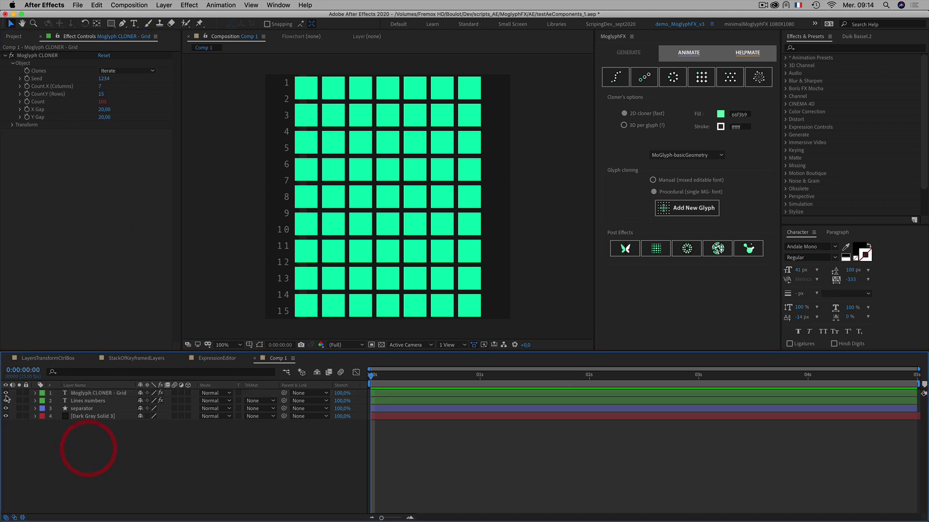
click(87, 401)
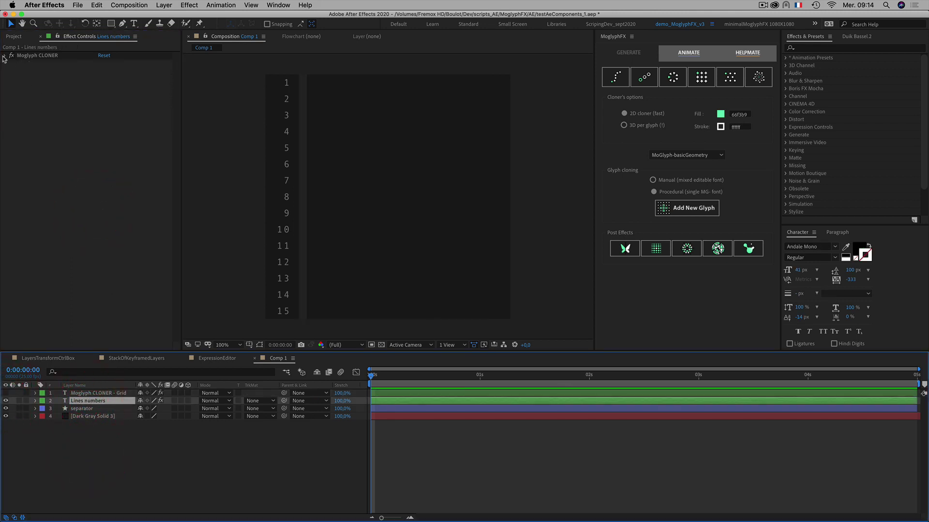
click(4, 55)
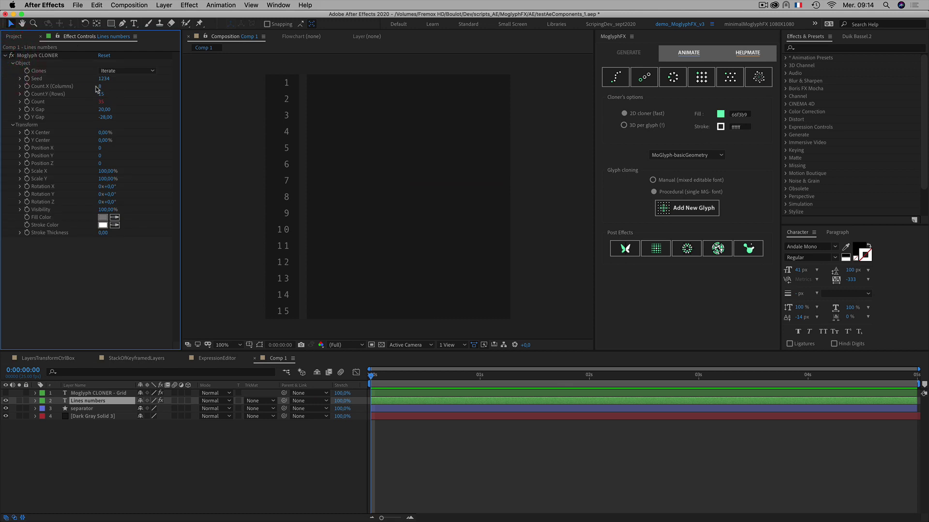
Set the Lines numbers cloner to 1 column and make the Grid cloner layer visible again.
click(100, 86)
click(143, 87)
click(103, 87)
text(1)
click(148, 90)
click(99, 90)
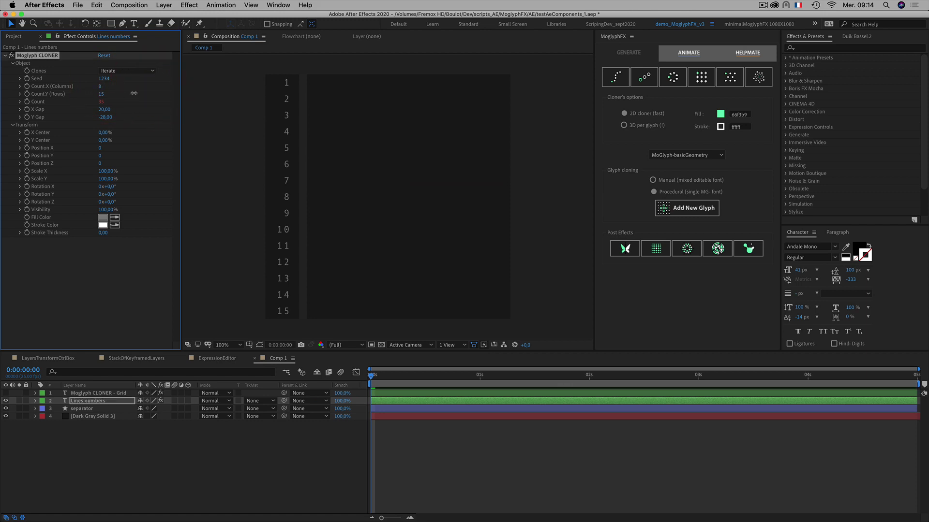
click(101, 86)
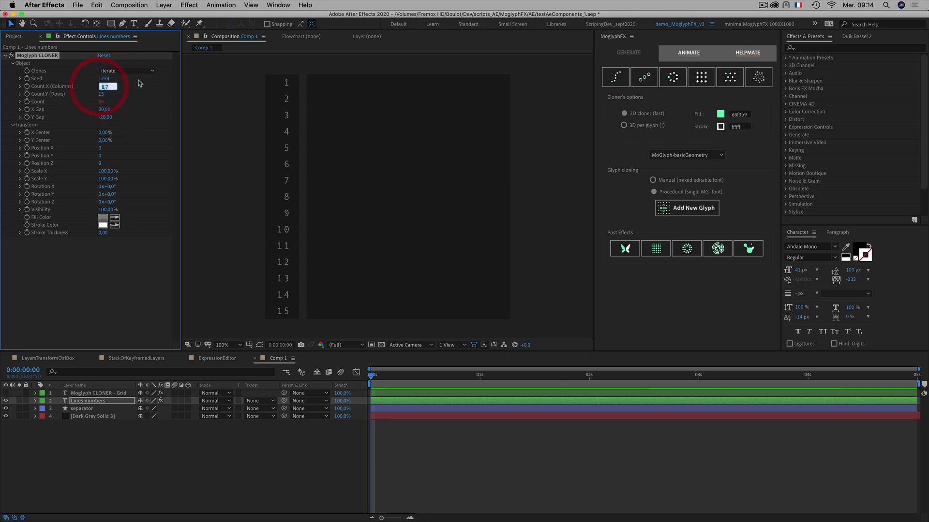
click(140, 103)
click(88, 464)
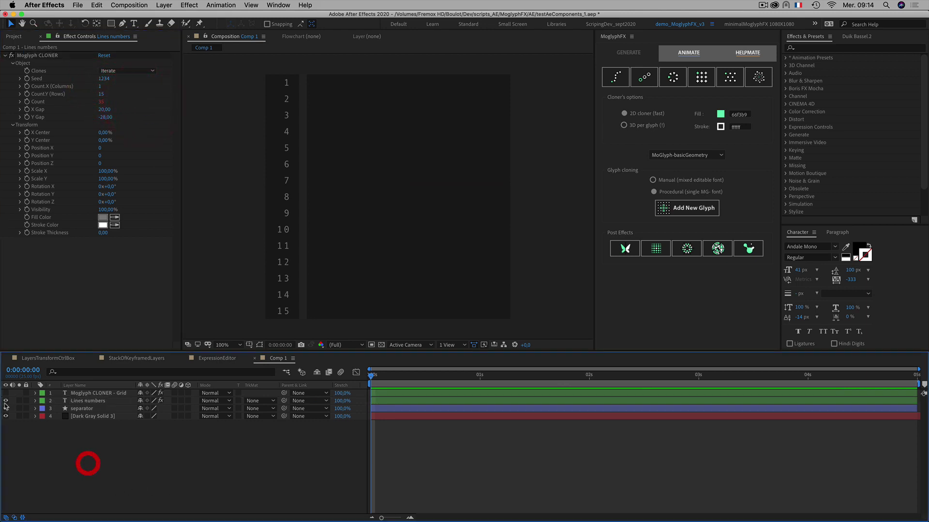
click(5, 393)
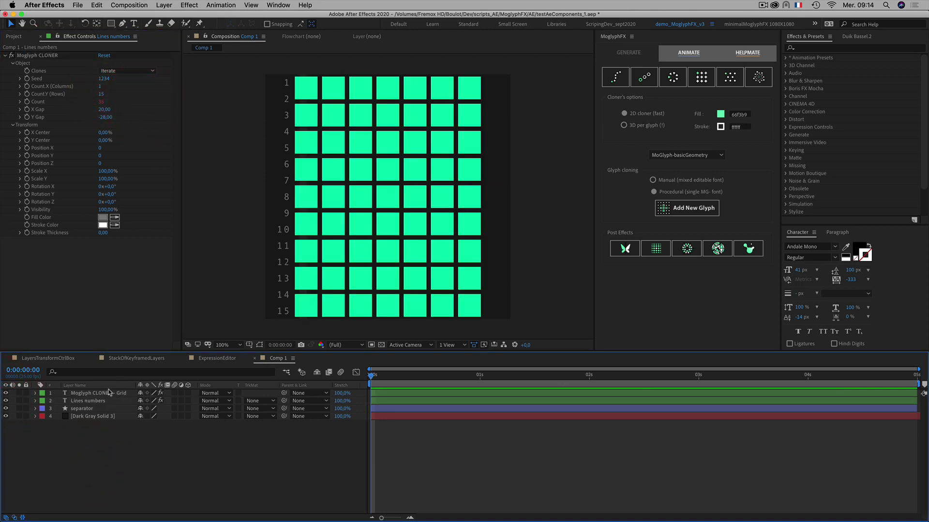
Rename the Moglyph CLONER - Grid layer to "Code Lines".
click(84, 393)
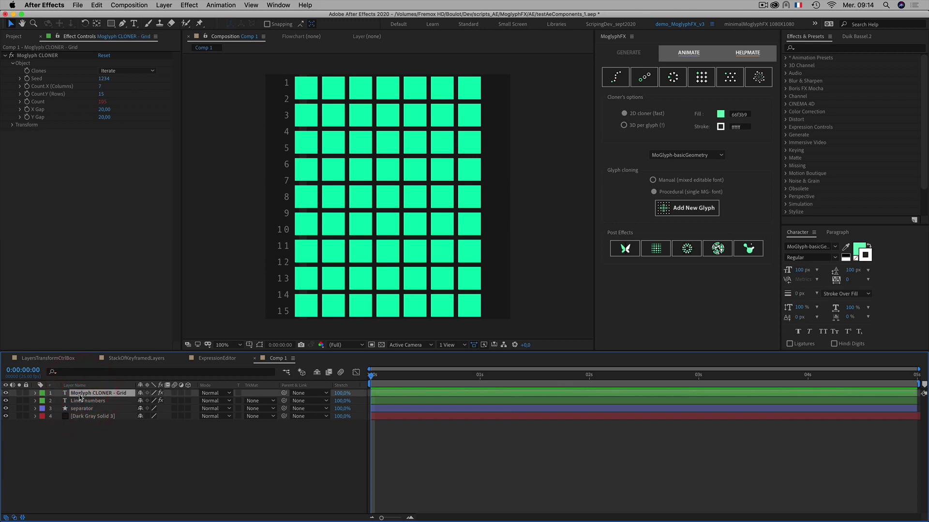
click(118, 462)
click(99, 393)
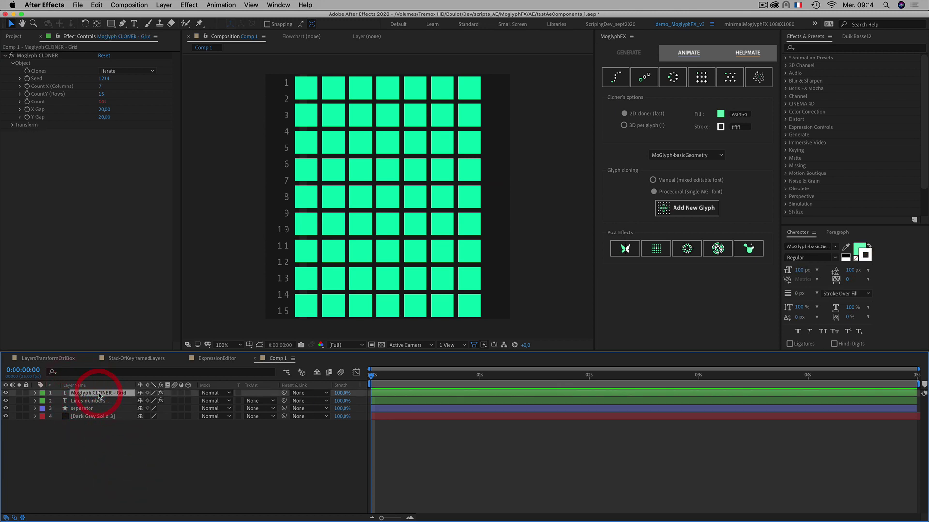
key(Return)
text(Li)
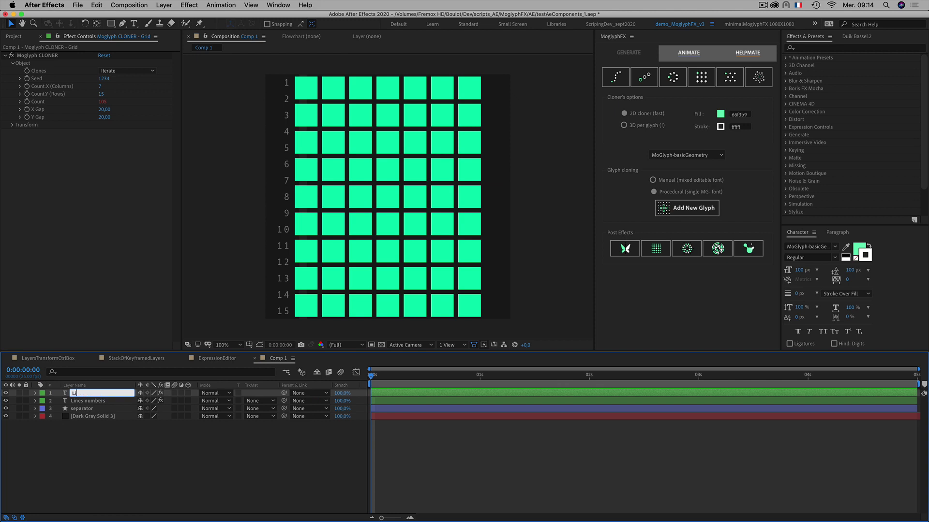
text(Code Lines)
click(144, 463)
Flatten the glyphs of the Code Lines cloner by setting its Scale Y to 50%.
click(90, 396)
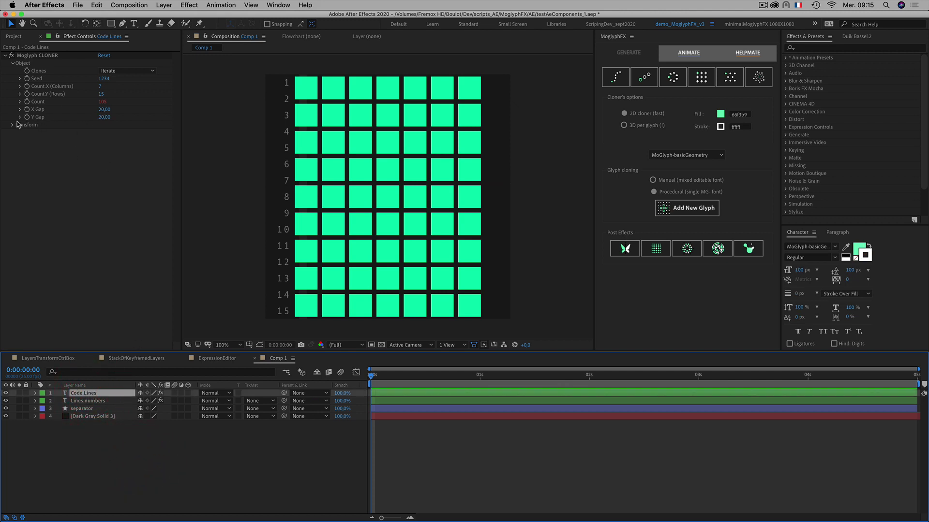
click(13, 125)
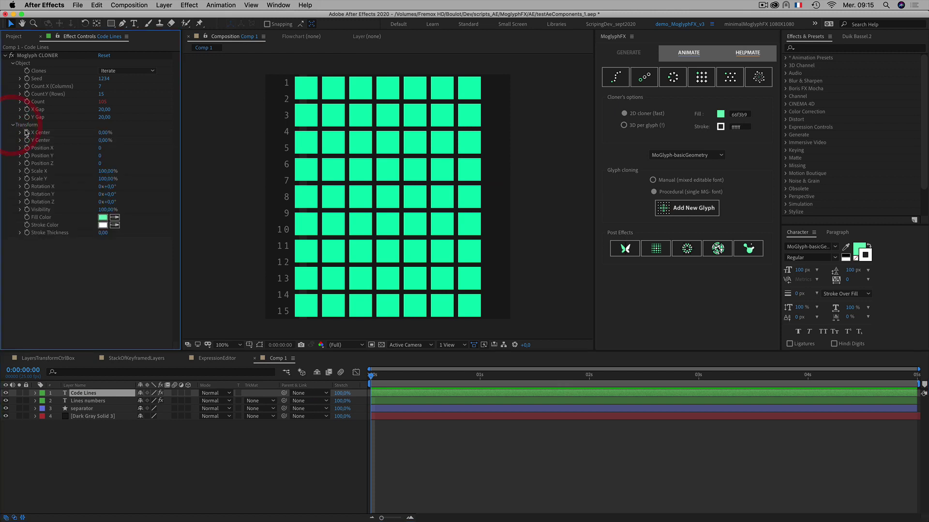
click(40, 179)
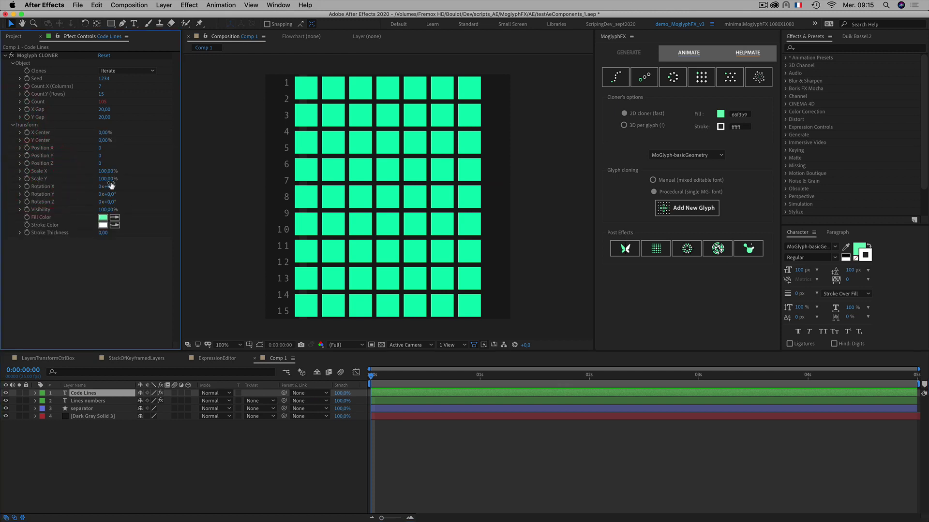
drag(104, 179, 83, 182)
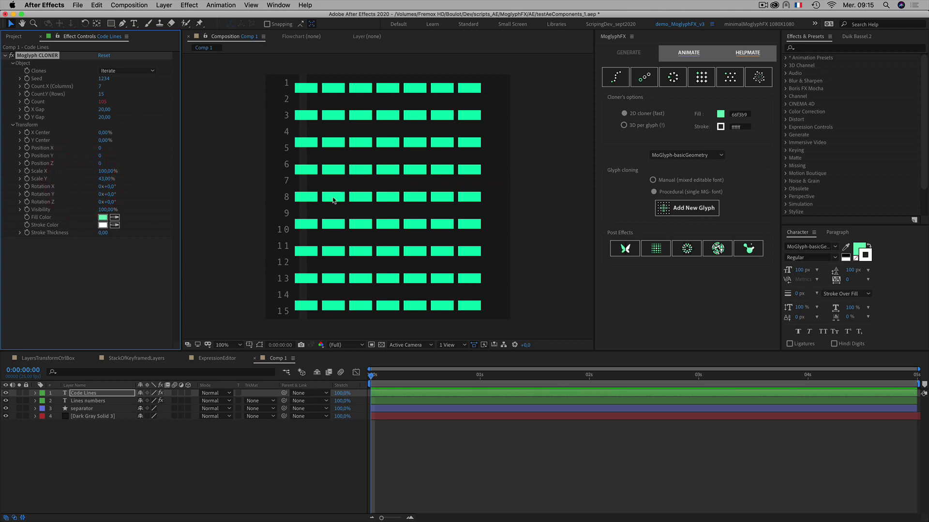
click(108, 263)
drag(104, 182, 107, 182)
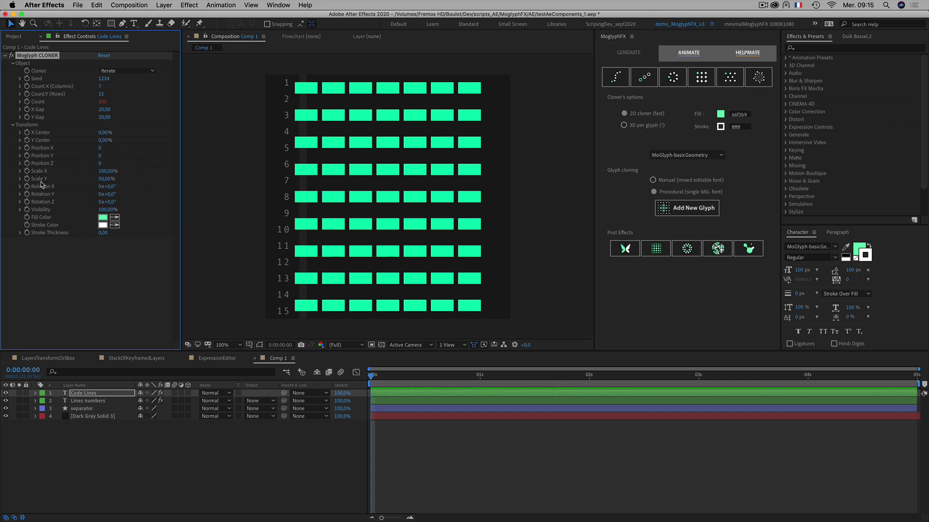
click(107, 180)
click(122, 296)
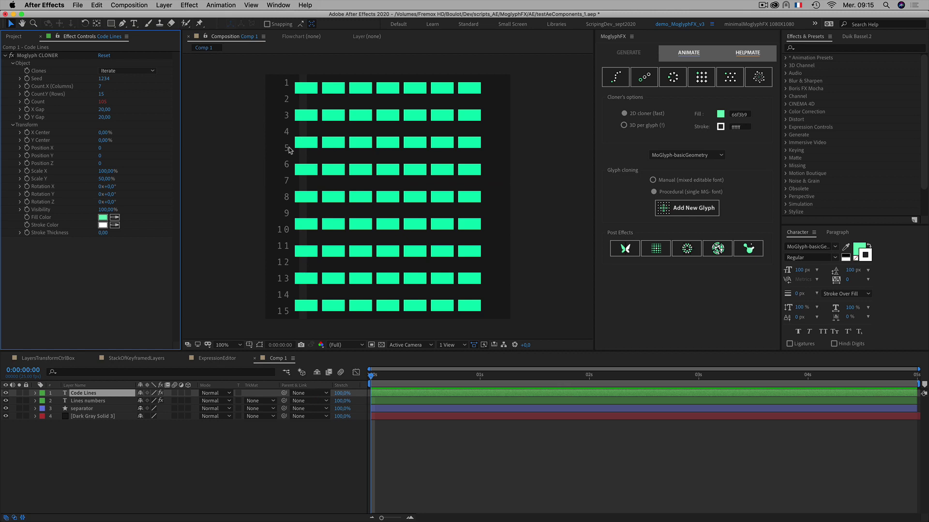
Look up the Y Gap value of the Lines numbers cloner without changing it.
click(107, 463)
click(85, 401)
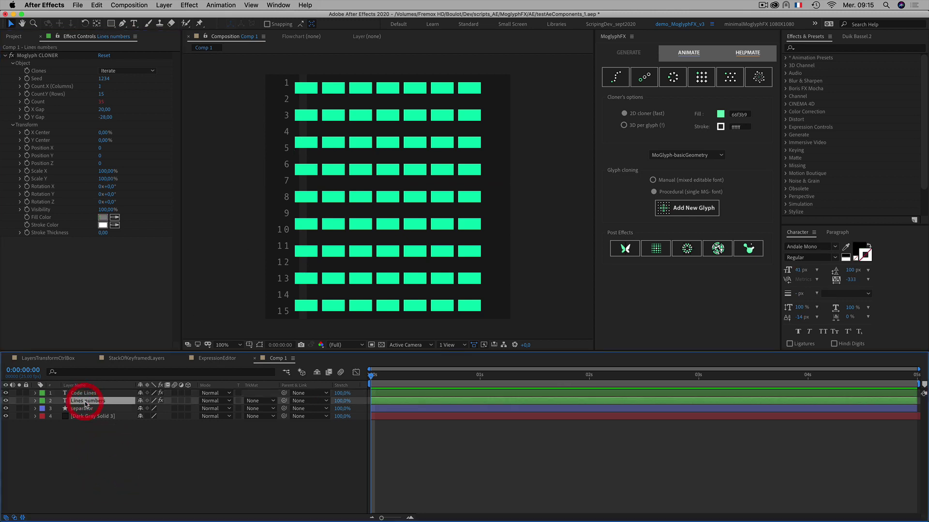
click(106, 117)
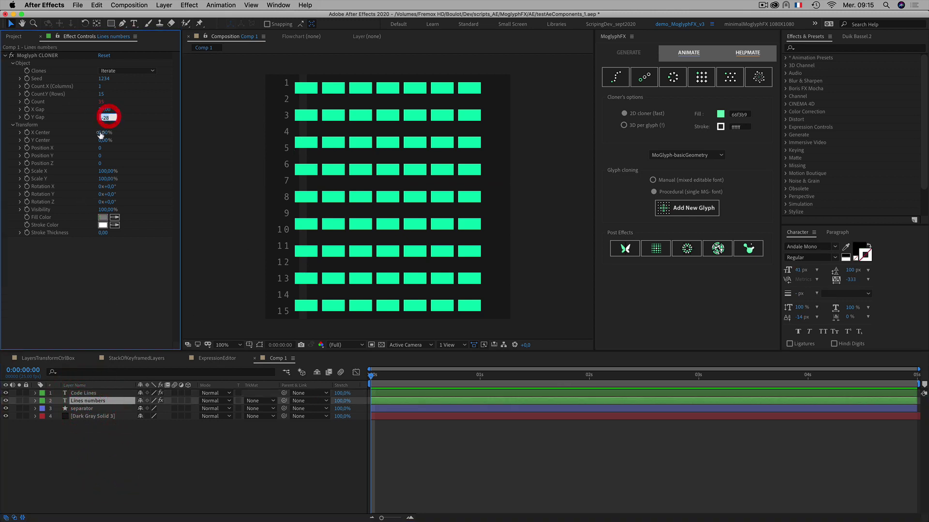
text(-18)
click(99, 117)
click(80, 438)
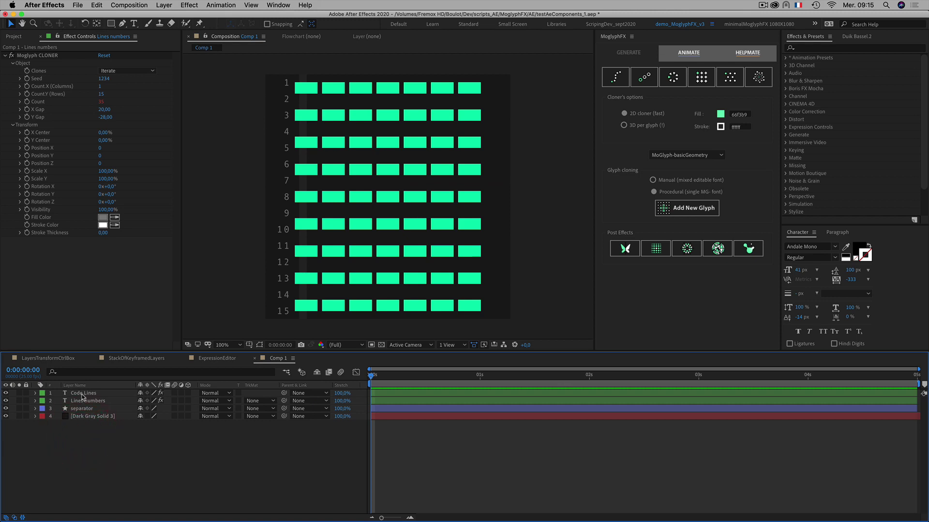
Set the Y Gap of the Code Lines cloner to -28 to match the line numbers, and collapse its Transform settings.
click(82, 394)
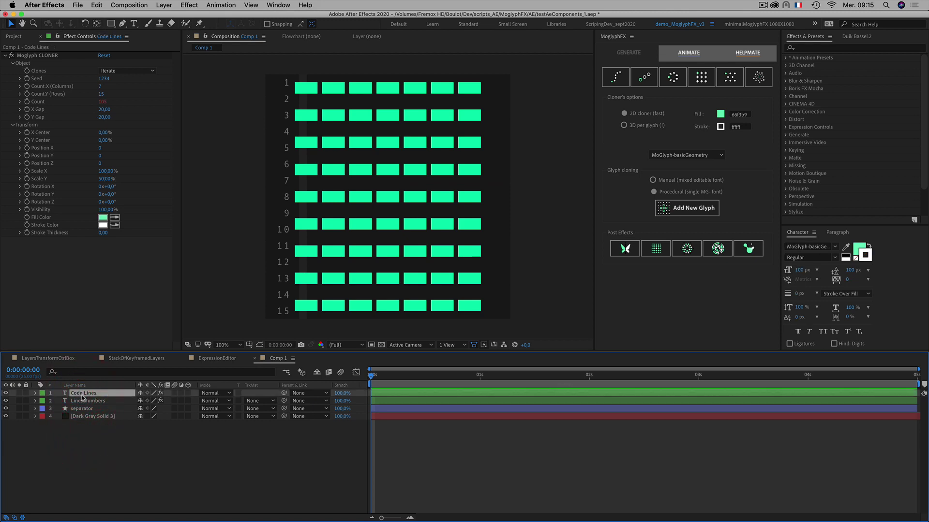
click(104, 117)
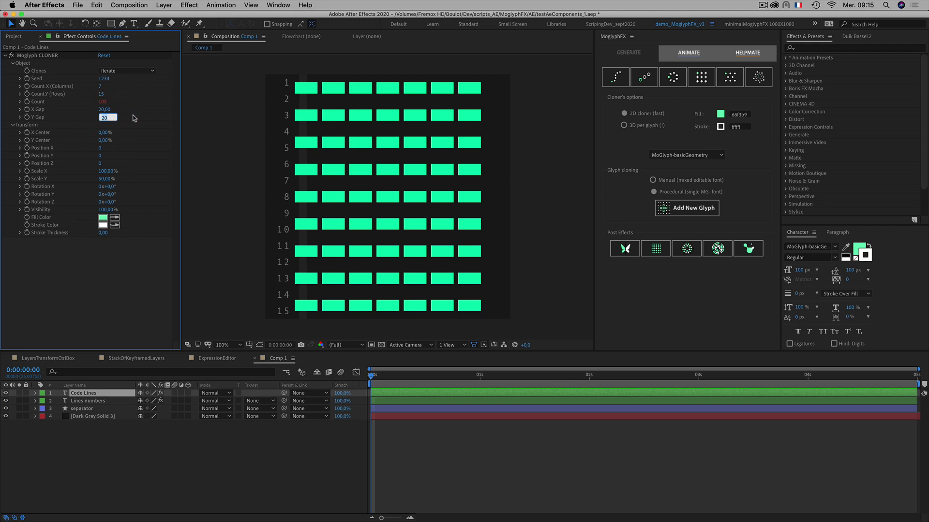
text(-28)
click(93, 264)
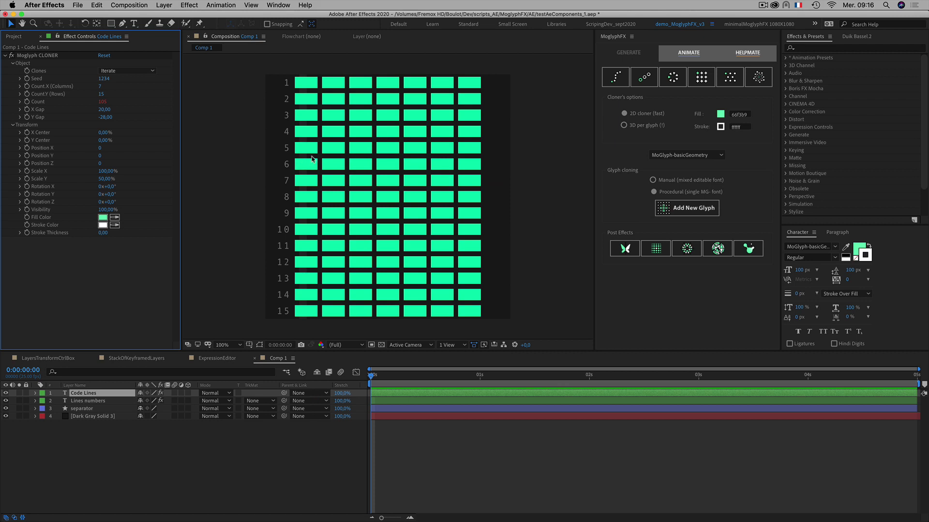
click(97, 473)
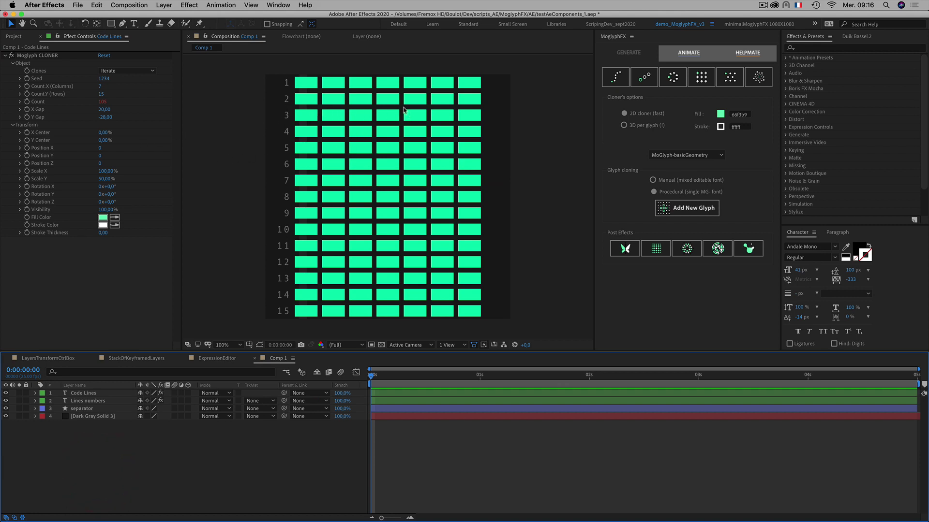
click(104, 266)
click(13, 125)
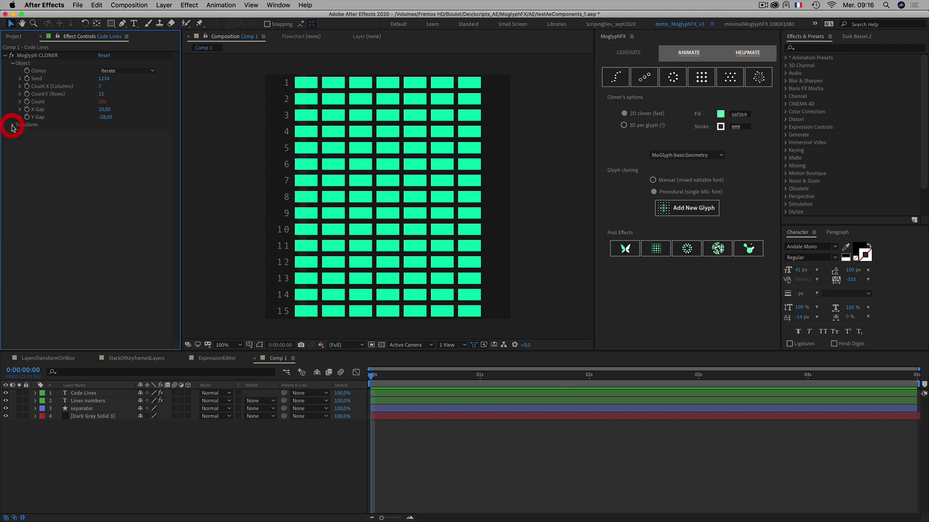
click(89, 453)
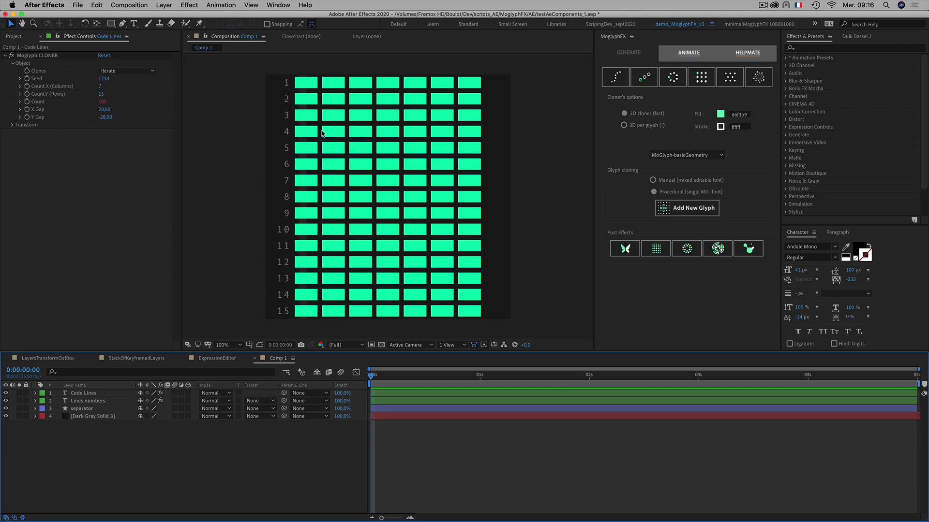
Set the X Gap of the Code Lines cloner to 0.
click(41, 111)
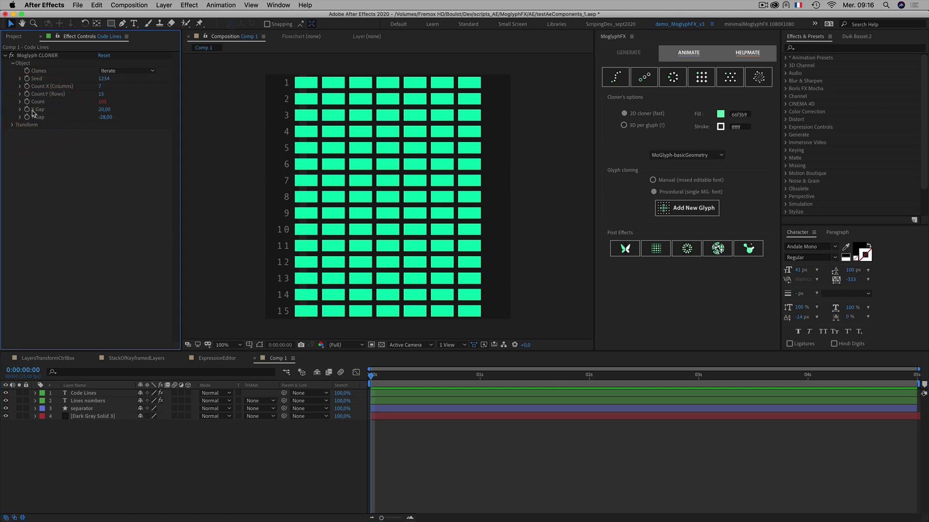
click(105, 109)
text(0)
click(93, 207)
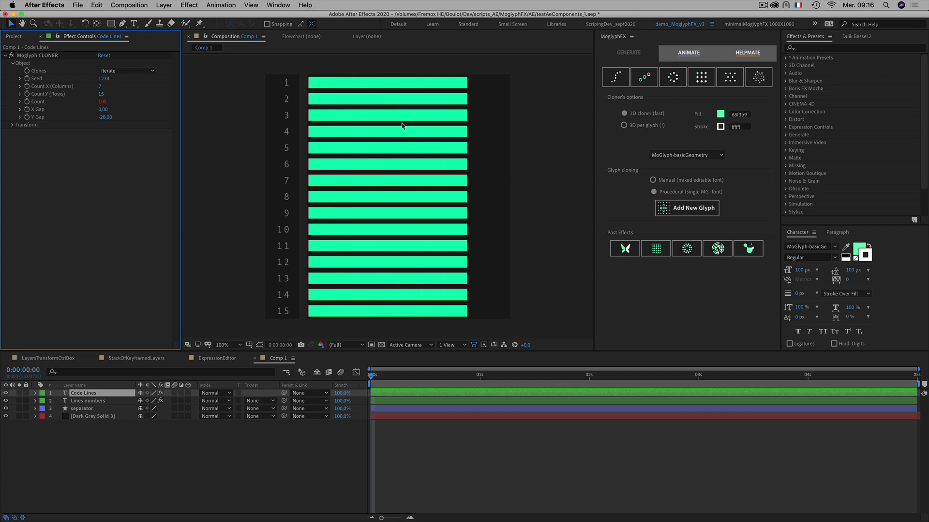
click(85, 446)
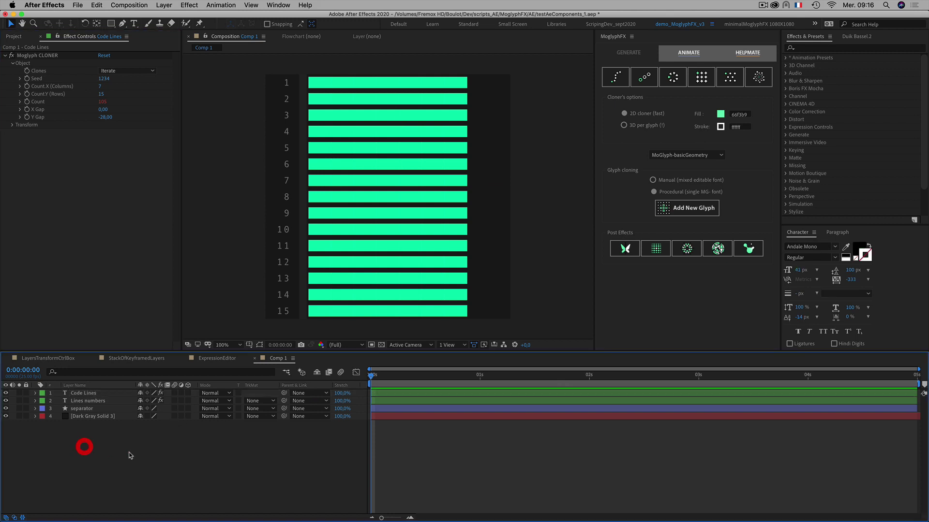
Add a Random effector to the Code Lines layer and collapse the layer's properties.
click(670, 53)
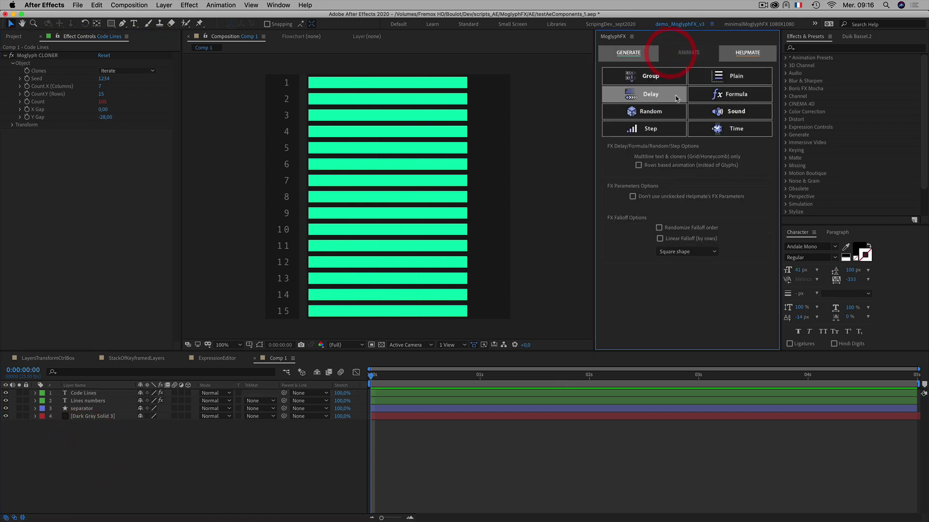
click(95, 440)
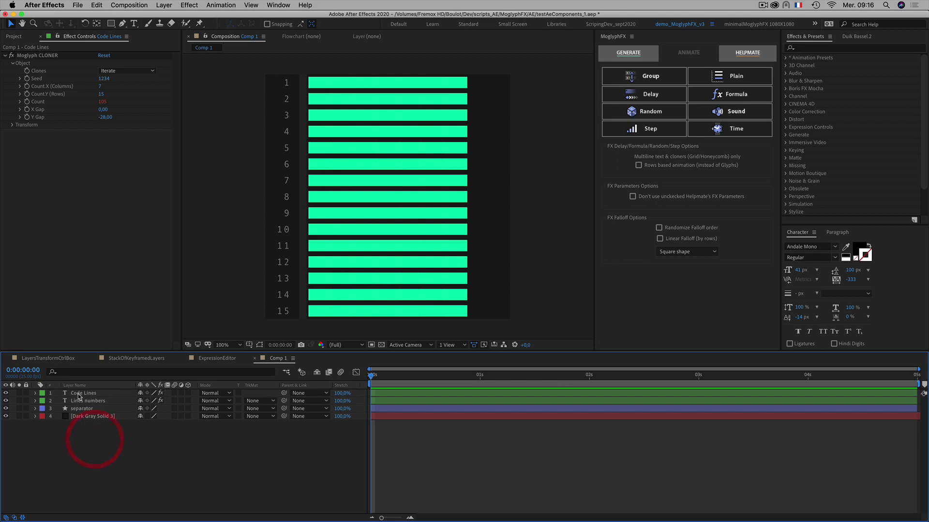
click(82, 394)
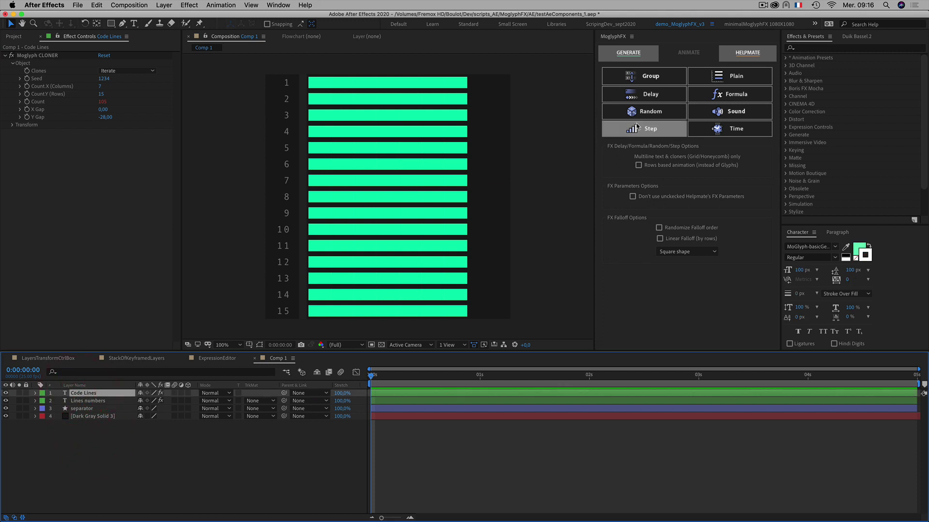
click(677, 116)
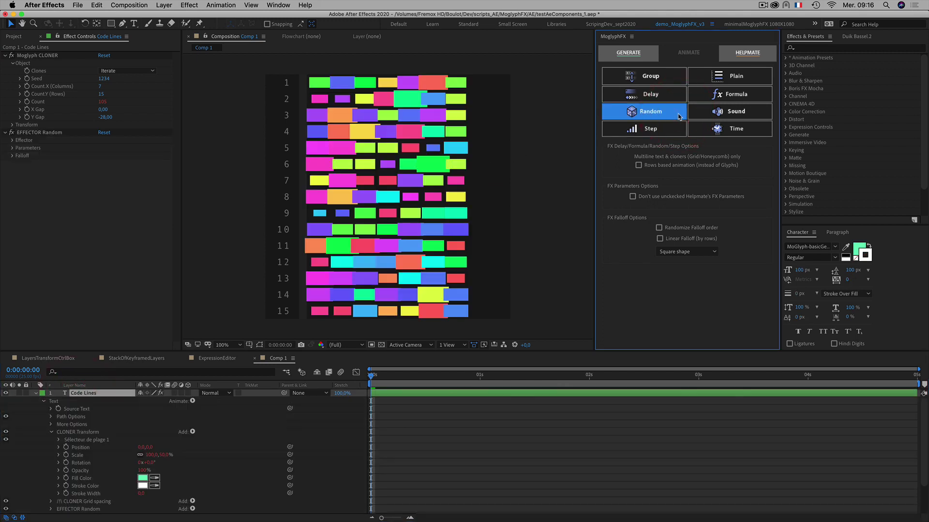
click(27, 409)
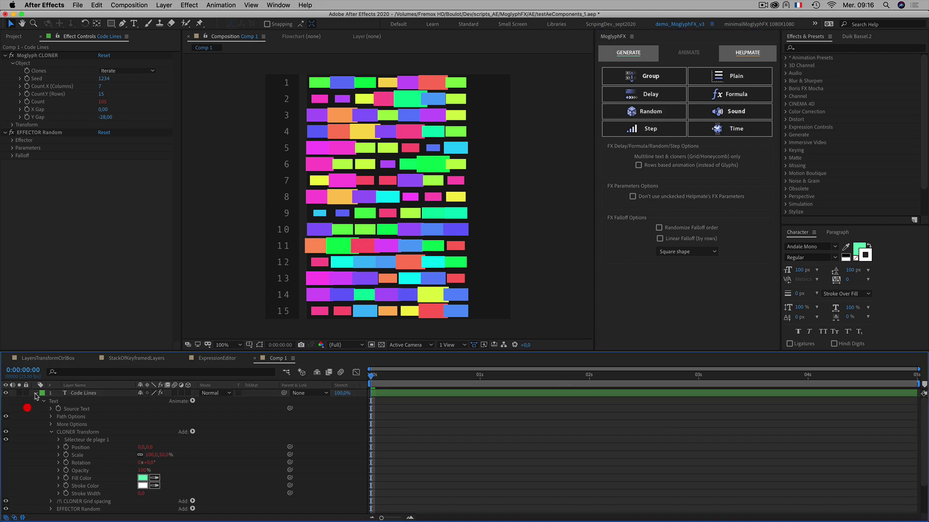
click(36, 393)
click(73, 473)
click(77, 393)
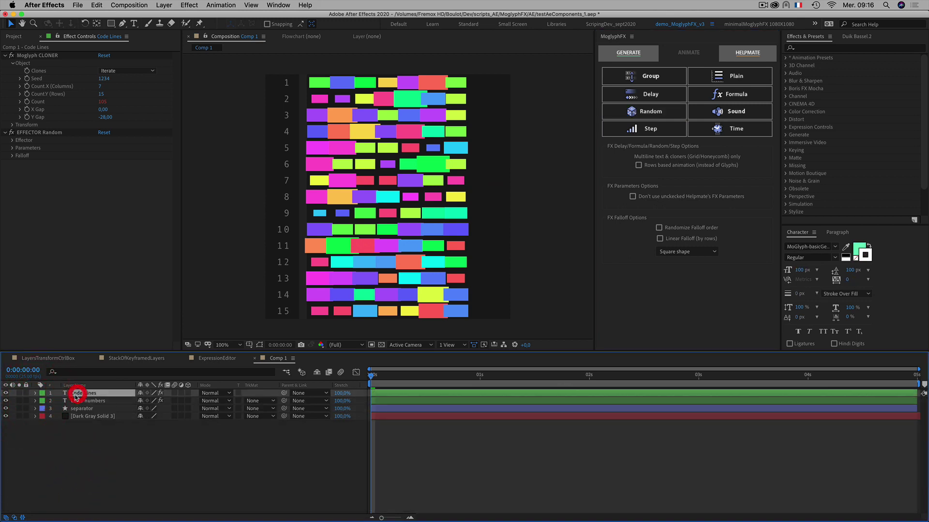
Turn off Link Dimensions in the Random effector's Effector settings.
click(28, 134)
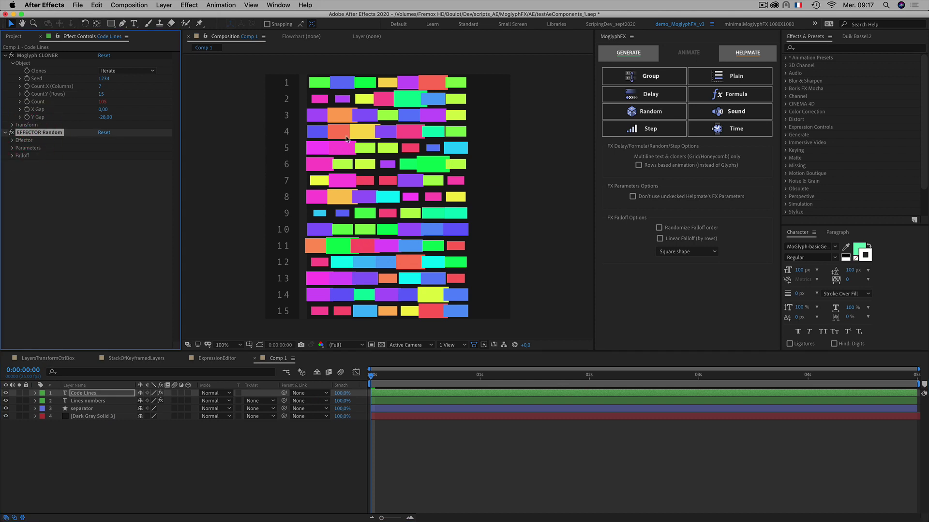
scroll(364, 167, up, 1)
scroll(292, 166, down, 1)
click(12, 140)
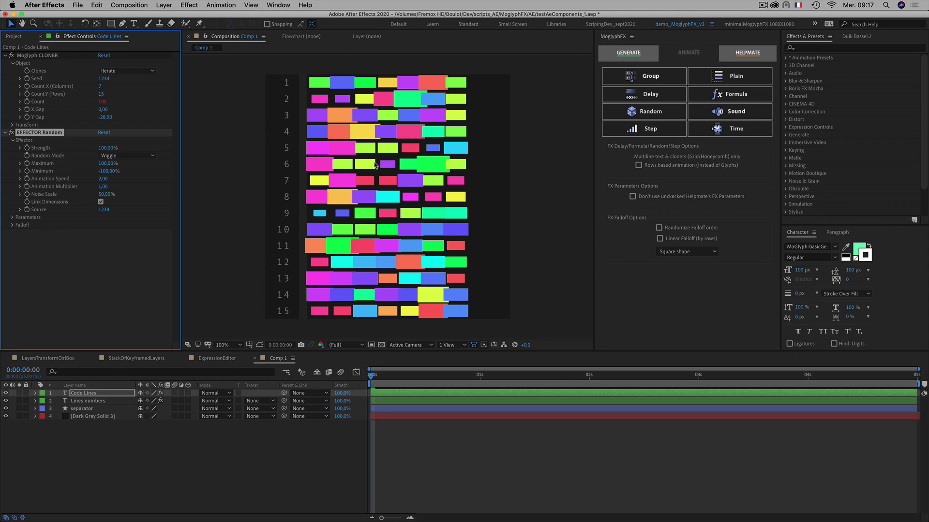
key(period)
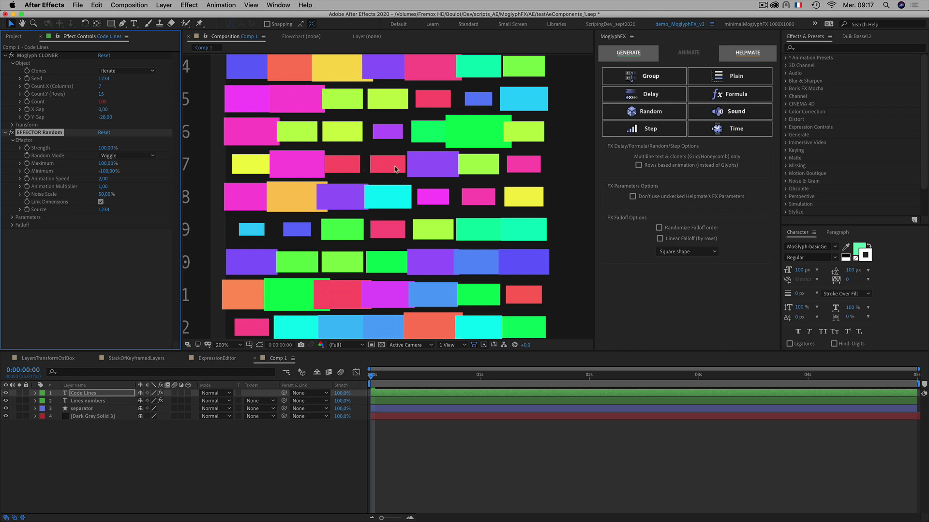
click(105, 261)
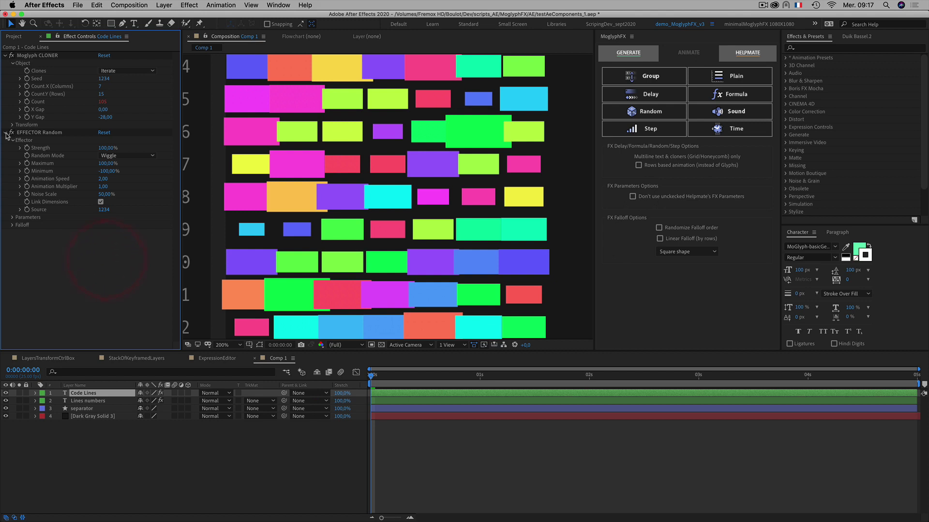
click(13, 140)
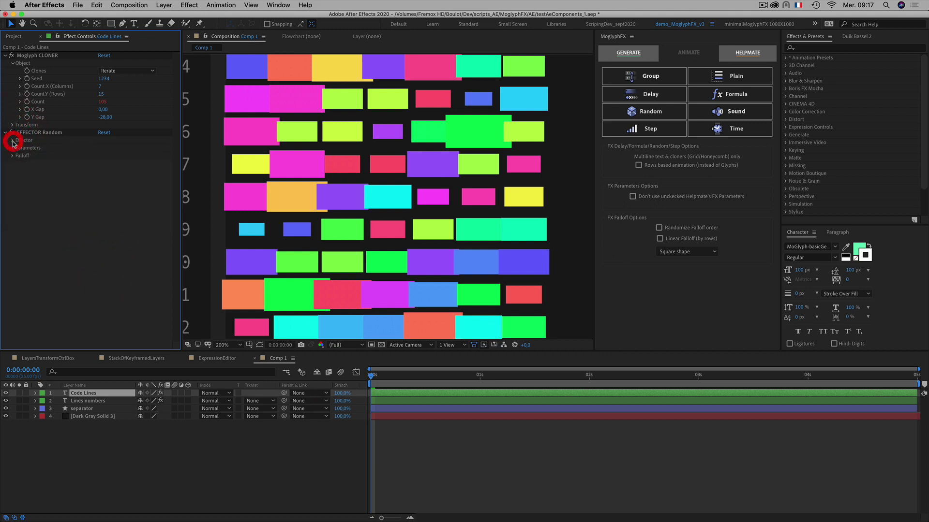
click(13, 140)
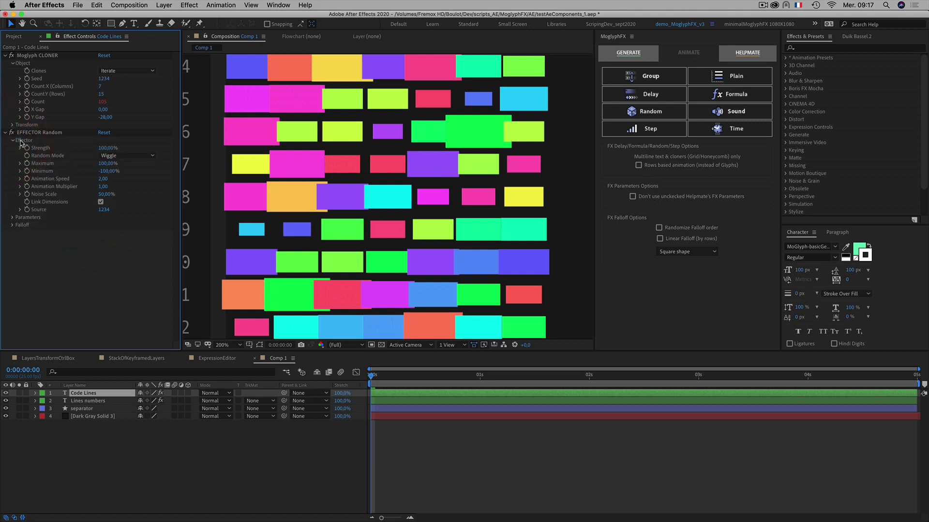
click(100, 202)
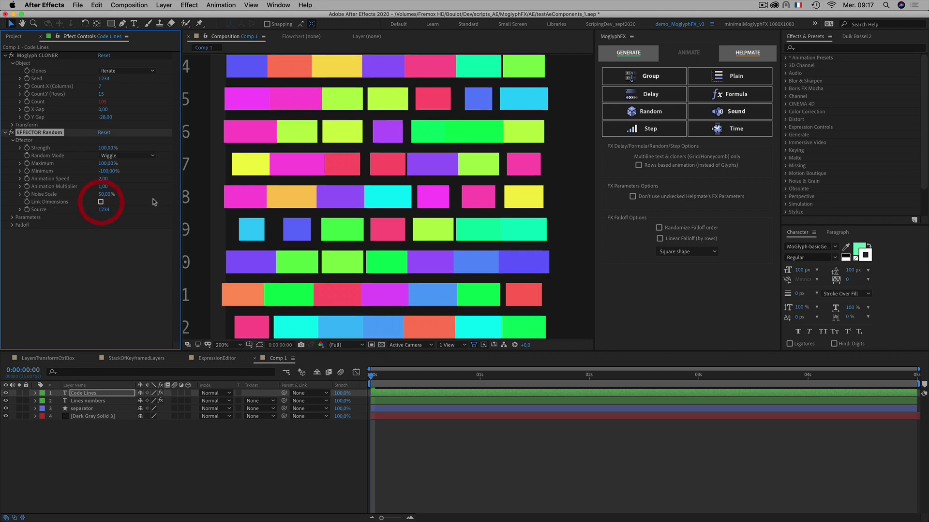
Expand the Random effector's Transform parameters and raise Scale X to 280%.
click(13, 218)
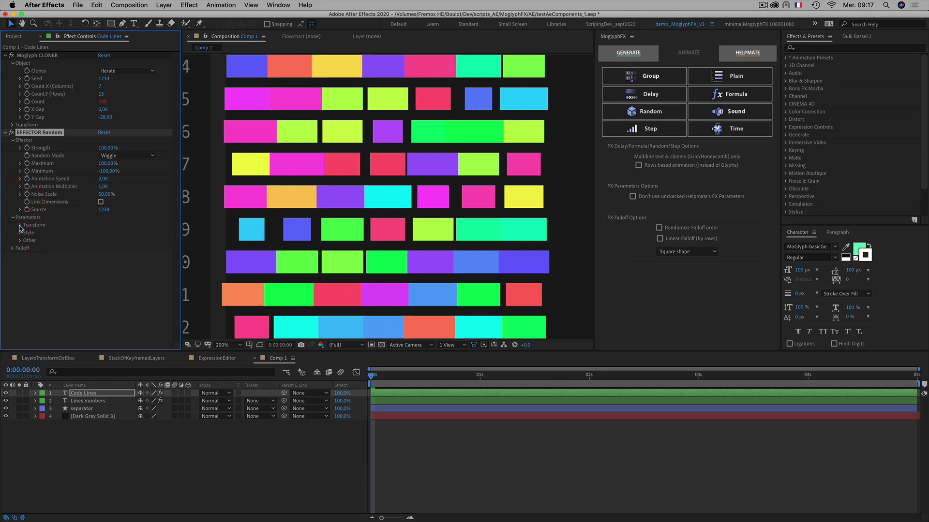
click(20, 225)
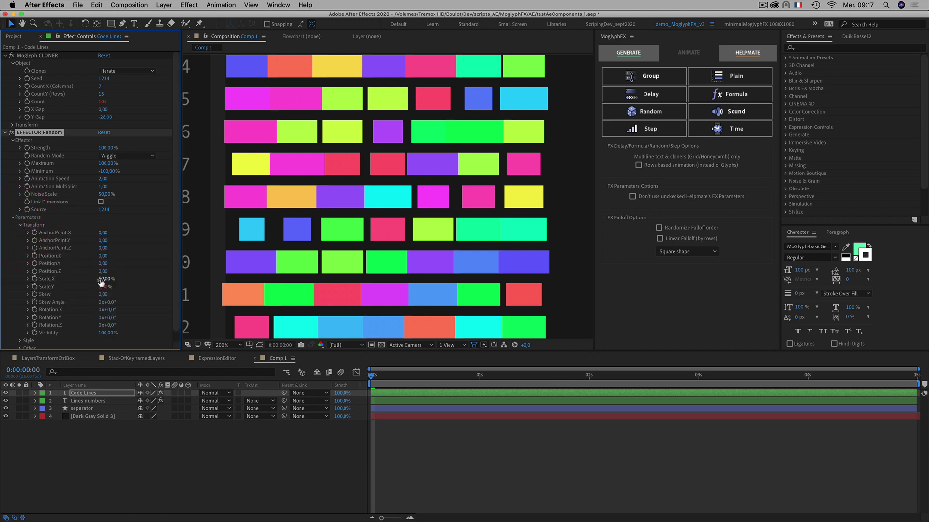
mouse_move(102, 283)
mouse_down()
mouse_move(97, 277)
mouse_move(107, 278)
mouse_up()
scroll(394, 188, down, 2)
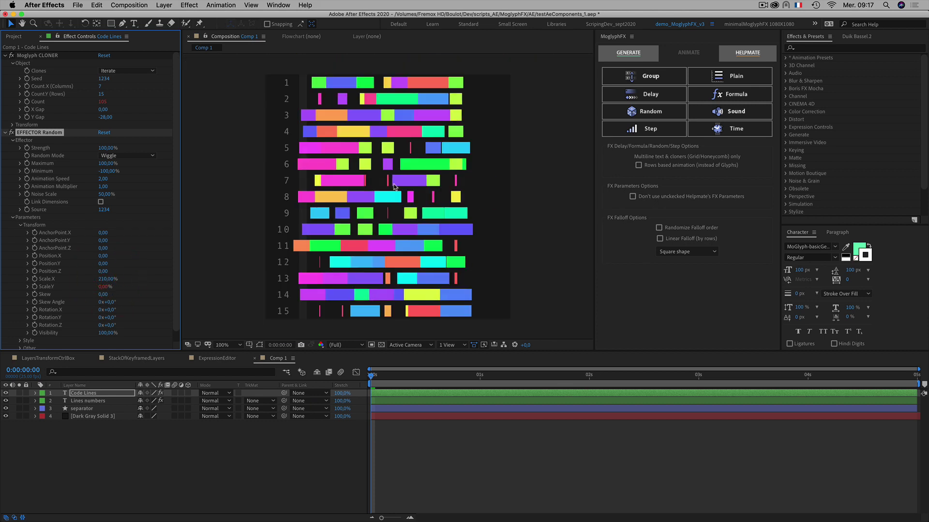
scroll(394, 187, up, 2)
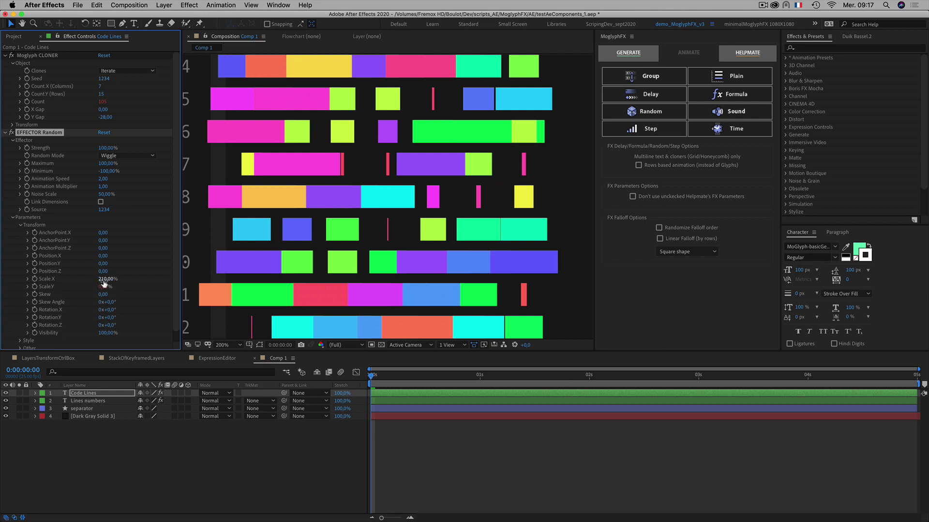
drag(107, 279, 176, 245)
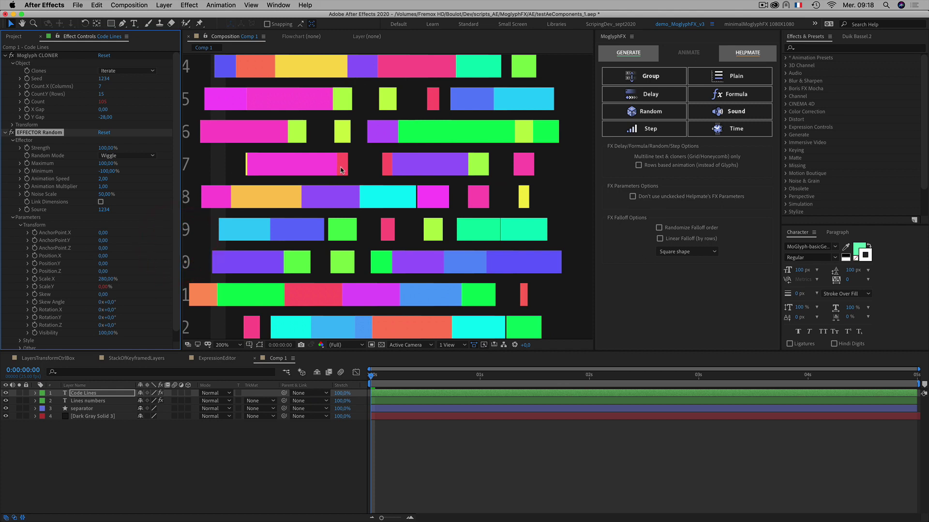
Set the Random effector's Minimum to 0%.
click(40, 173)
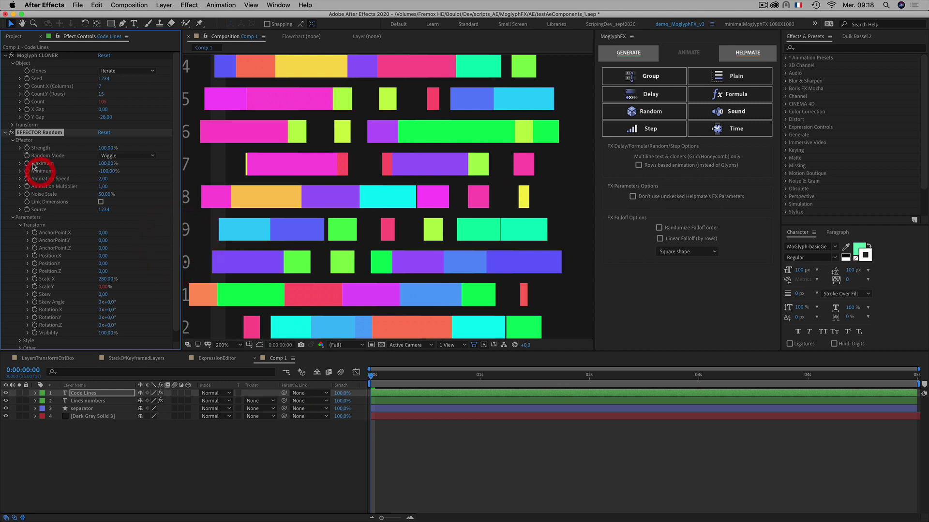
click(107, 172)
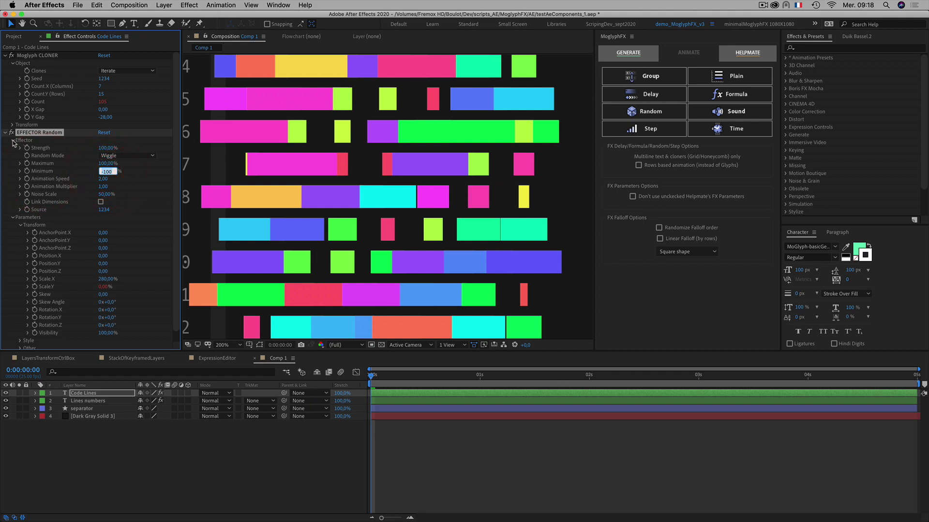
click(43, 171)
click(106, 172)
text(0)
click(144, 185)
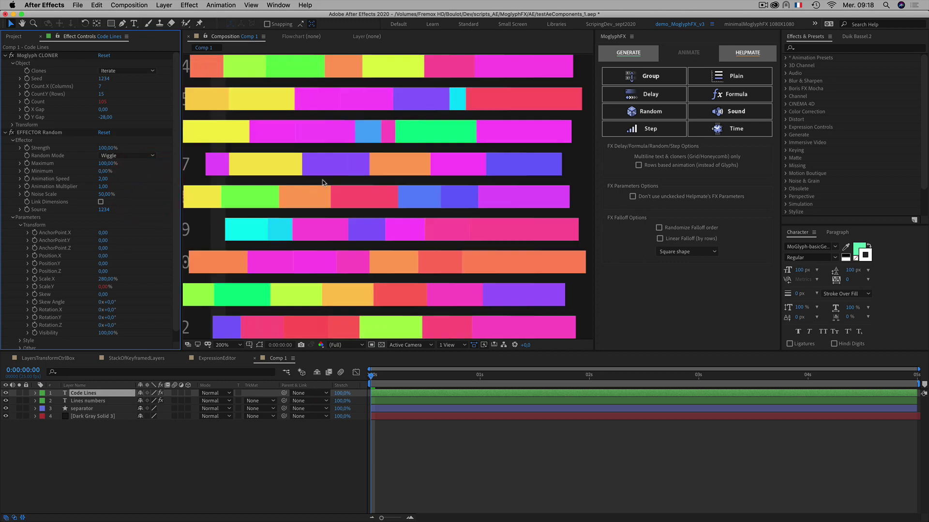
Try lowering the Random effector's Scale X to 130%.
mouse_move(105, 279)
mouse_down()
mouse_move(97, 279)
mouse_move(116, 279)
mouse_move(99, 279)
mouse_up()
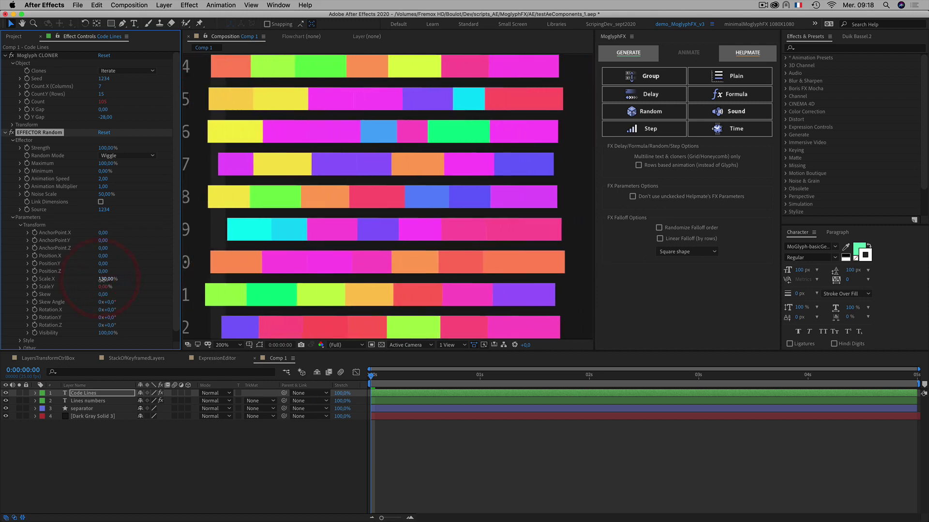
click(101, 279)
click(151, 262)
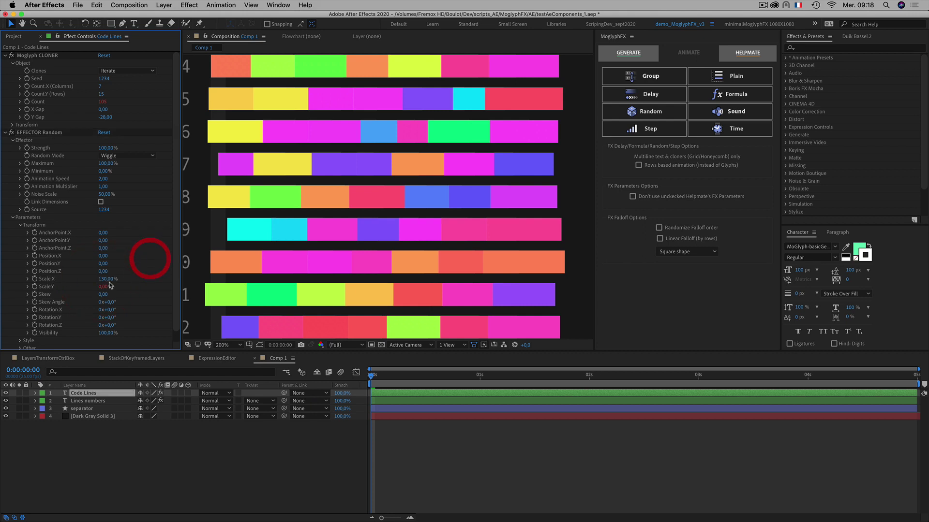
Set the Random effector's Scale X to 300%.
click(107, 279)
scroll(318, 176, down, 1)
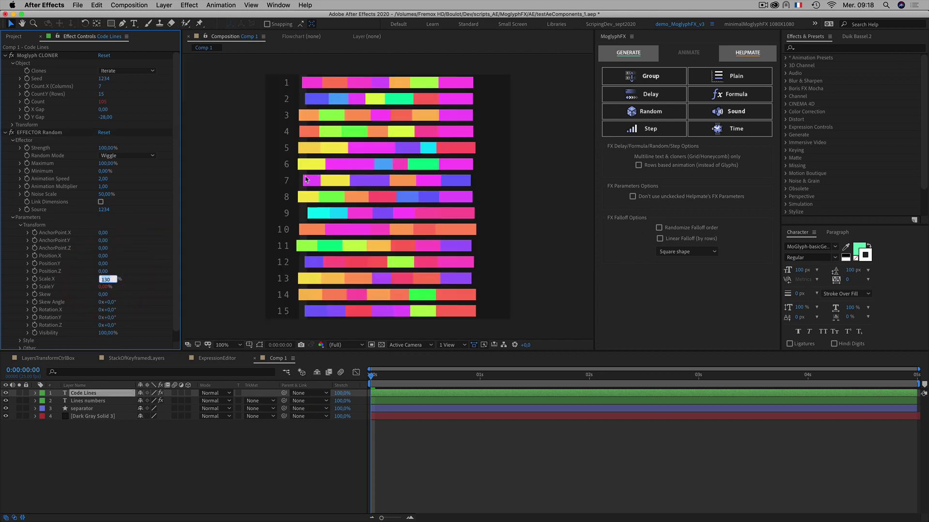
click(128, 248)
click(109, 279)
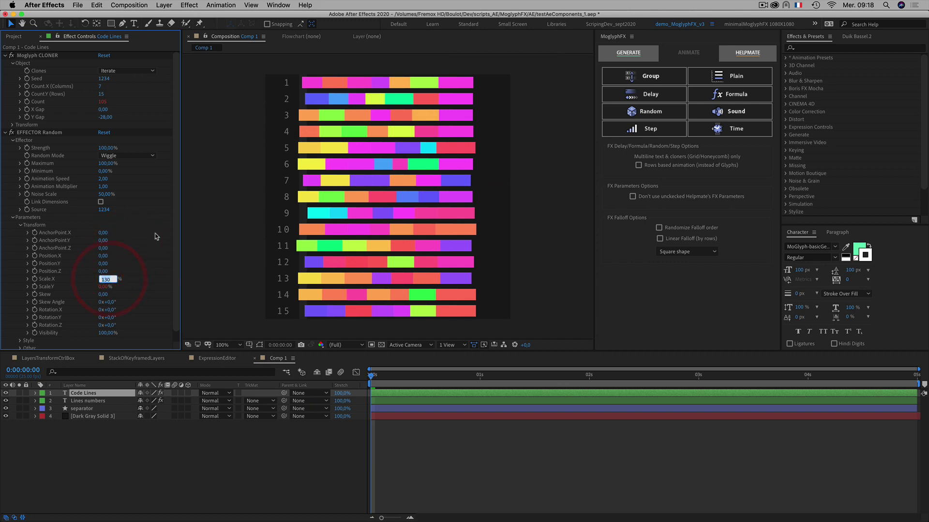
text(300)
click(147, 245)
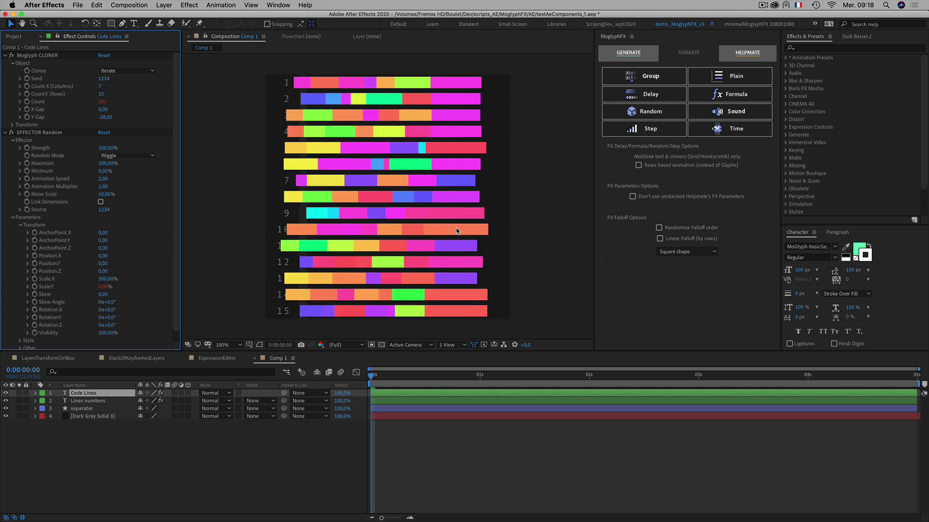
key(period)
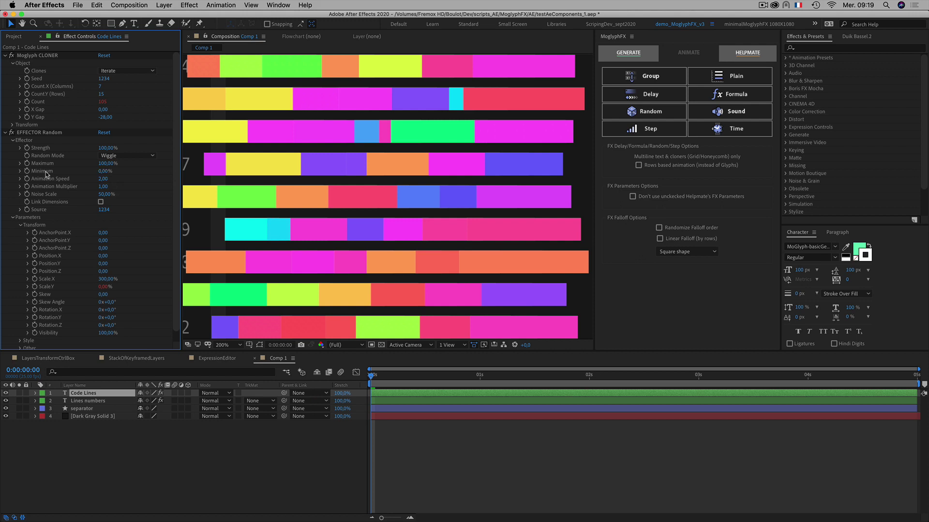
click(105, 280)
click(103, 110)
click(22, 280)
Expand the Random effector's Other parameters and set Spacing to 300.
scroll(154, 221, down, 1)
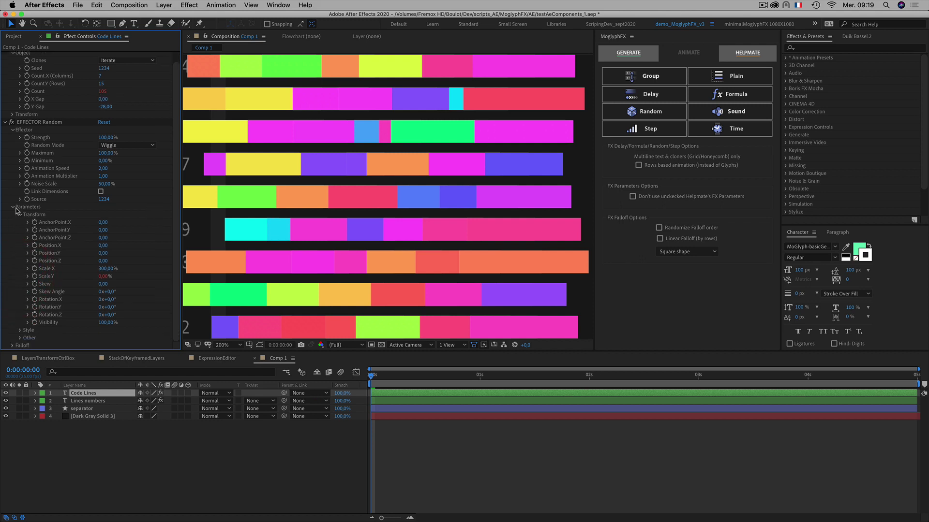
click(25, 122)
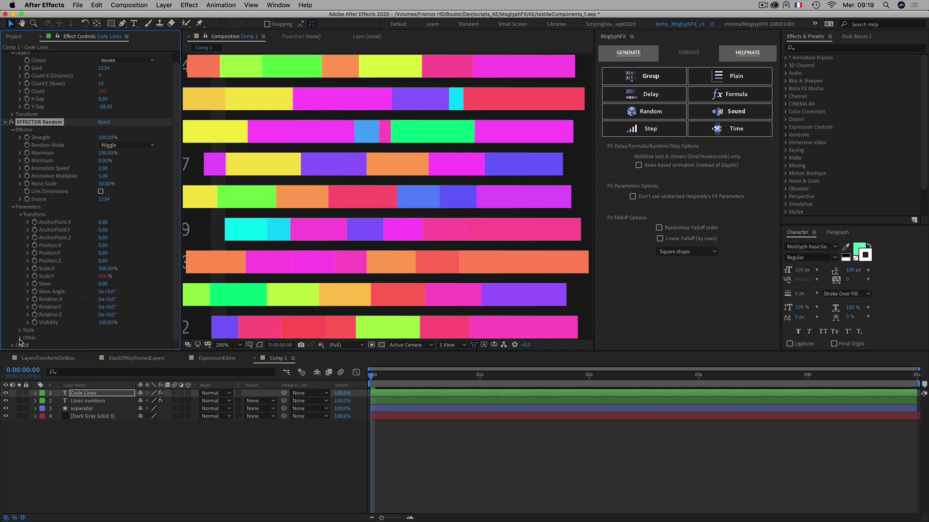
click(20, 338)
scroll(18, 324, down, 2)
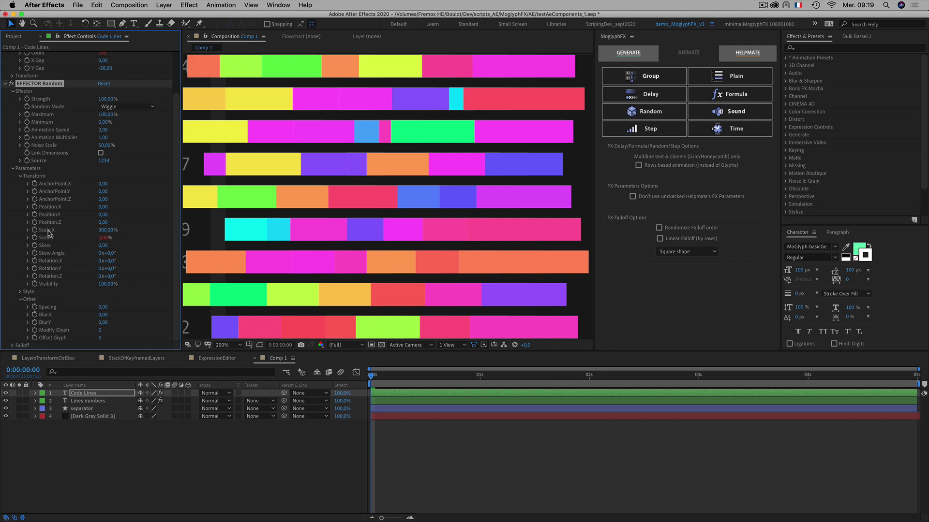
click(52, 308)
click(105, 233)
click(104, 308)
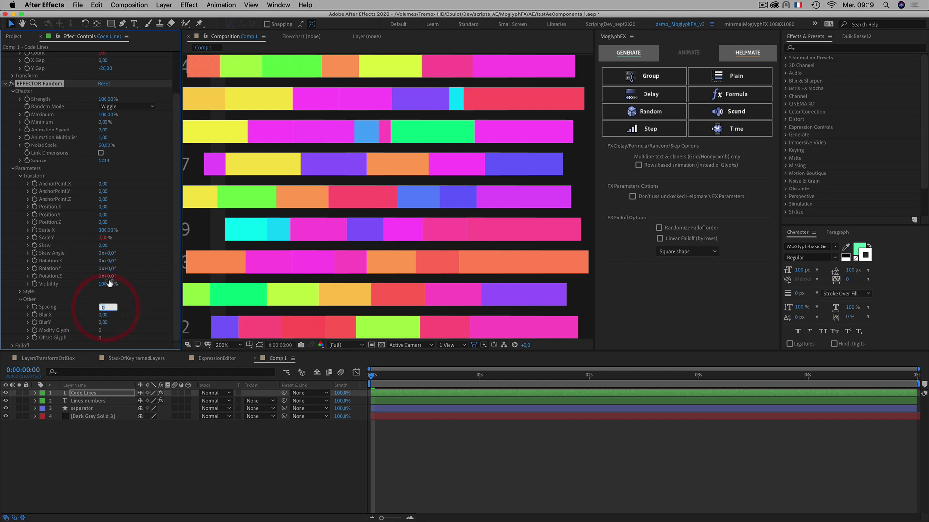
text(300)
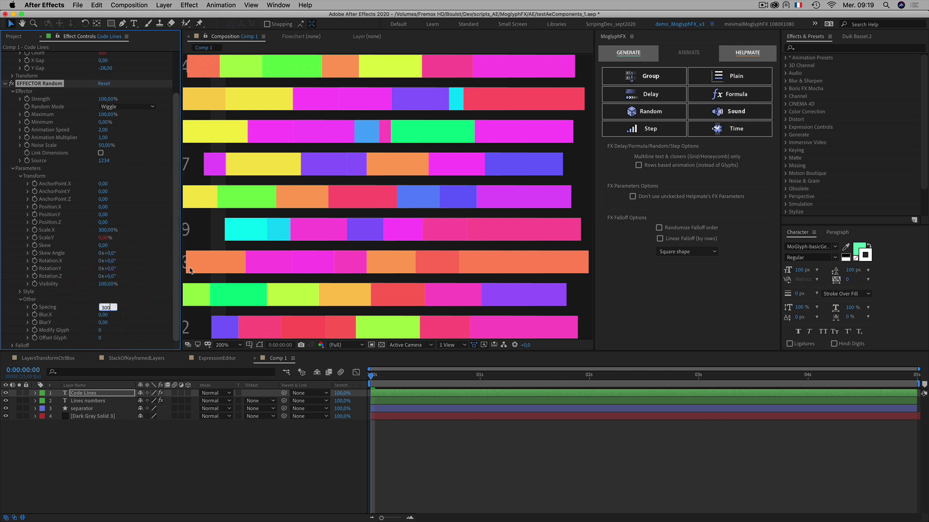
click(152, 293)
Examine the spacing of the code blocks up close and across several times by scrubbing the composition's timeline.
scroll(382, 242, down, 1)
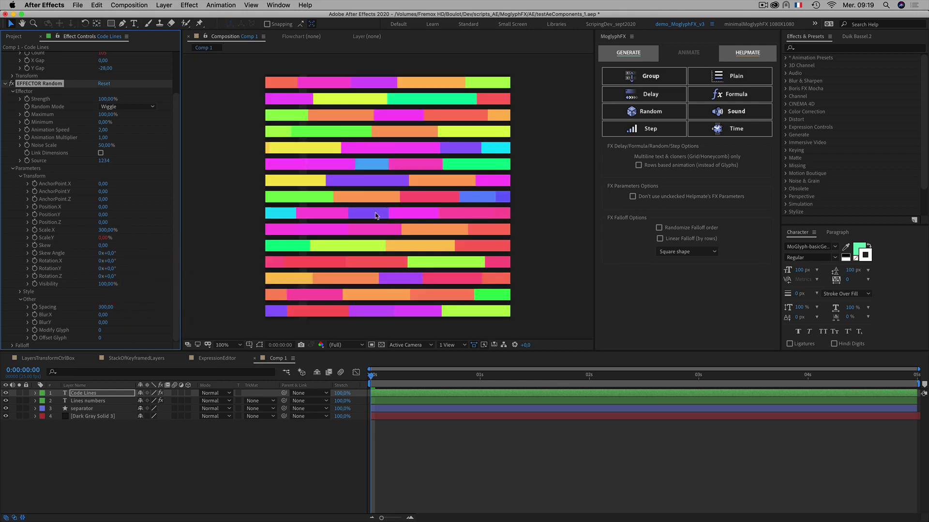
scroll(387, 224, up, 1)
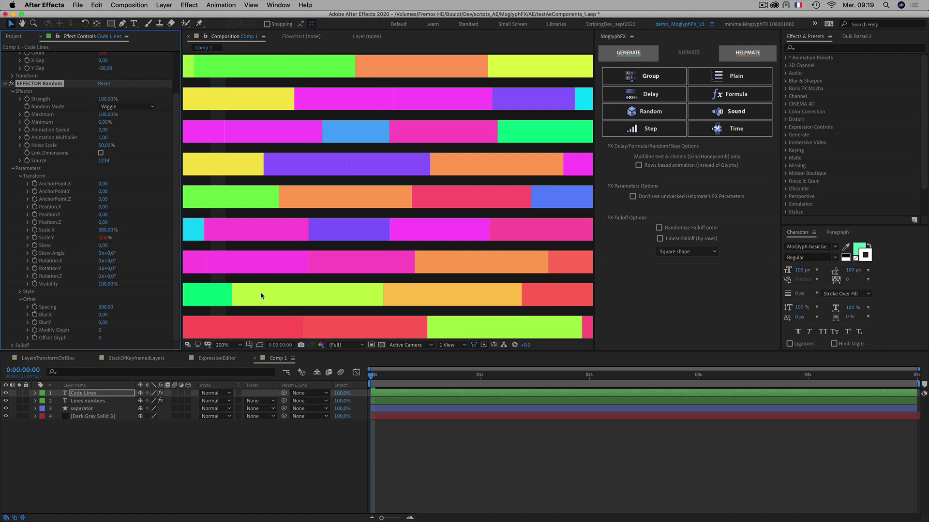
scroll(415, 232, down, 1)
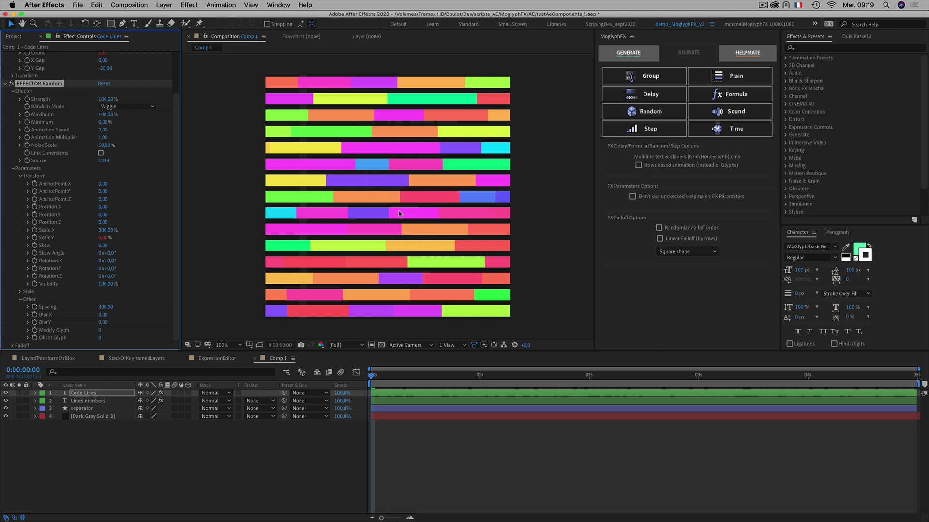
drag(372, 376, 571, 405)
scroll(395, 203, up, 1)
scroll(395, 203, down, 1)
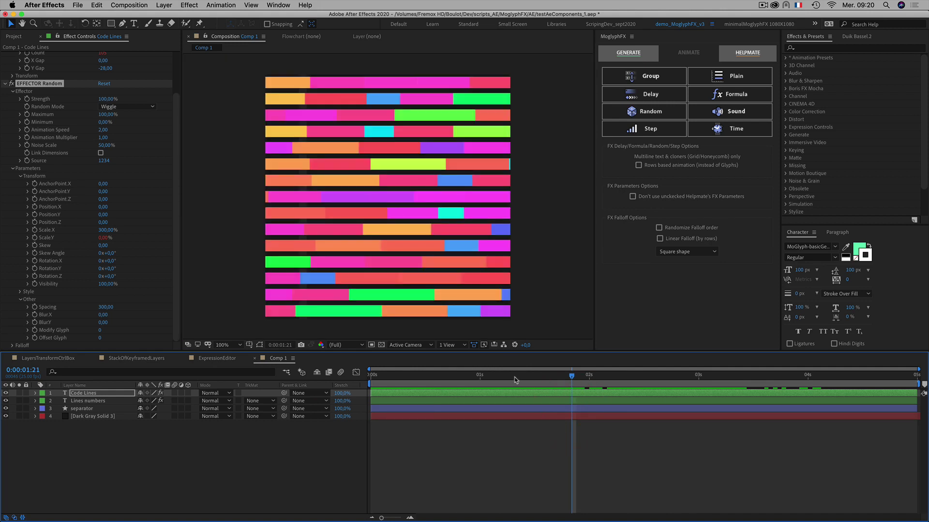
drag(515, 380, 417, 384)
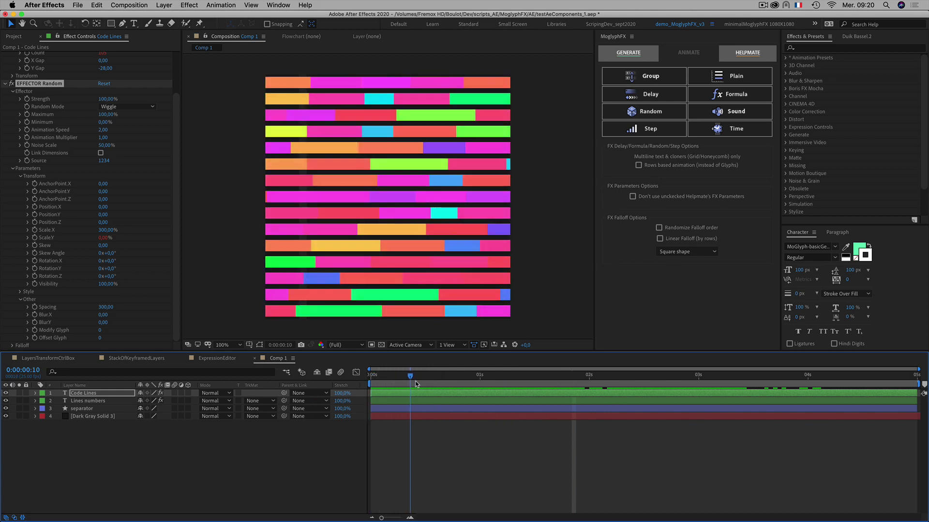
key(space)
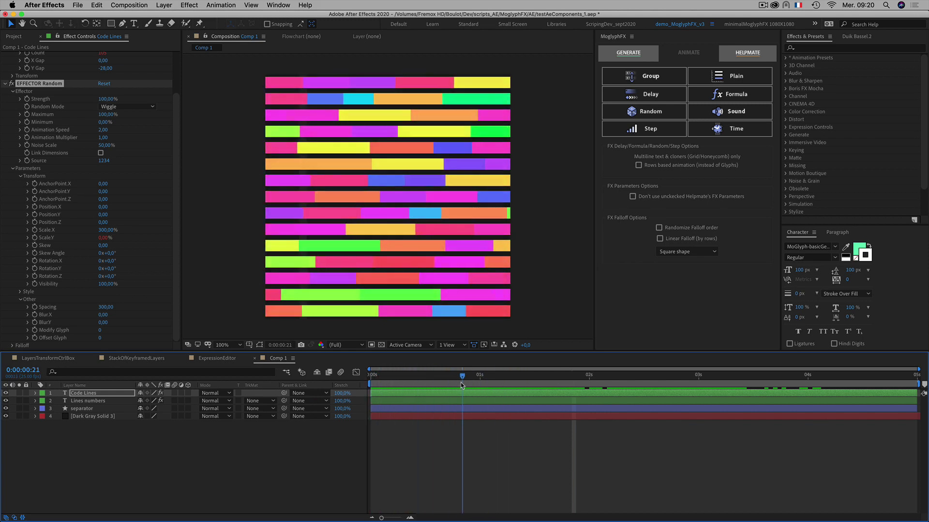
click(513, 390)
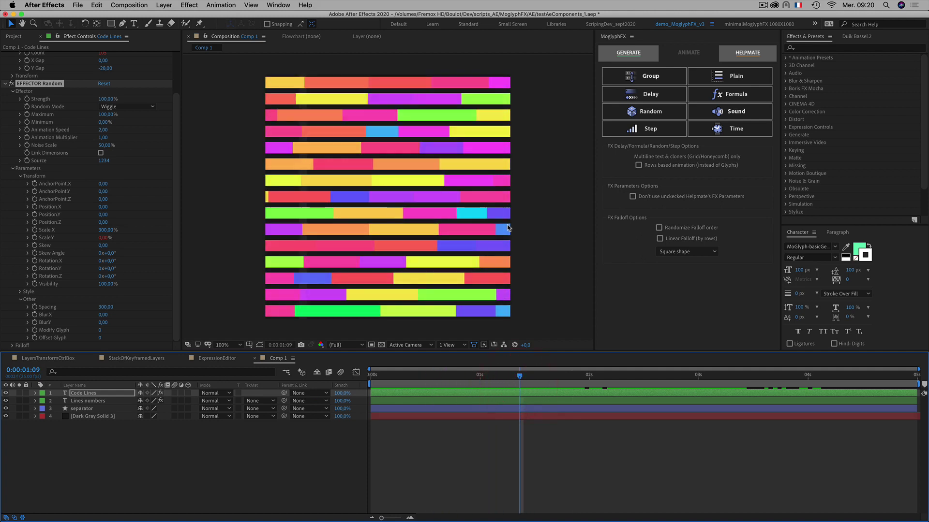
Try the Random effector's Random Mode set to Random and preview the block animation from the first frame.
click(43, 109)
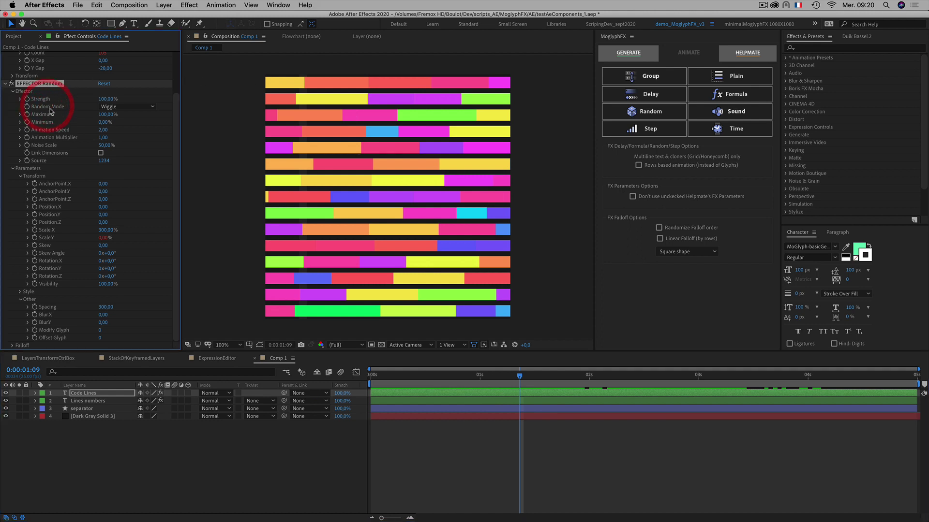
click(136, 107)
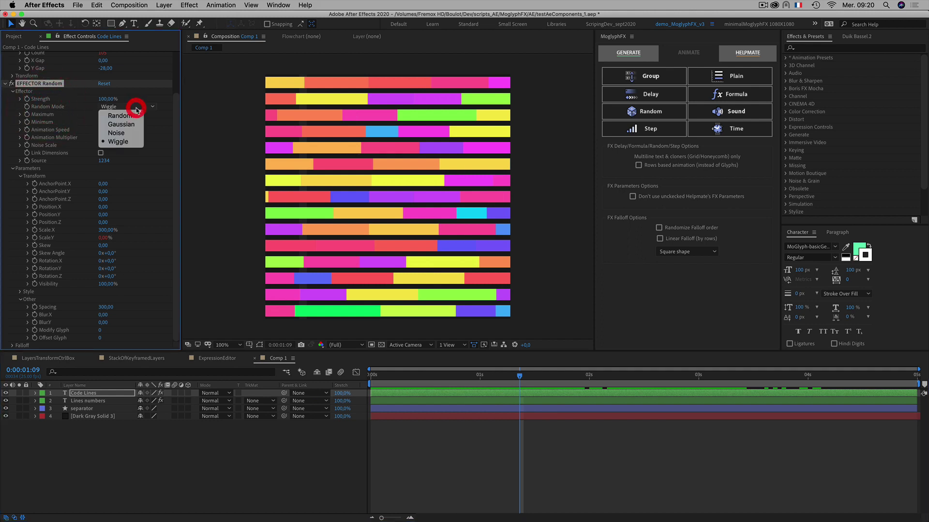
click(132, 116)
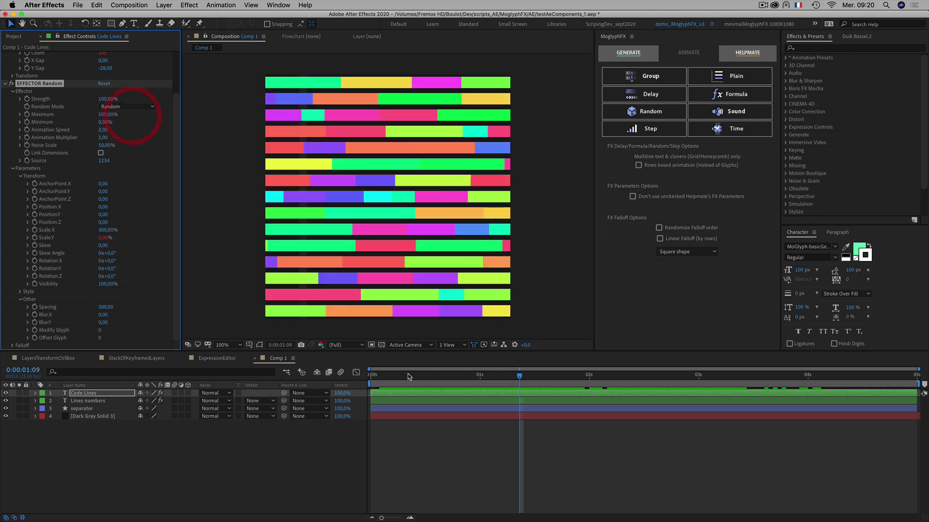
key(space)
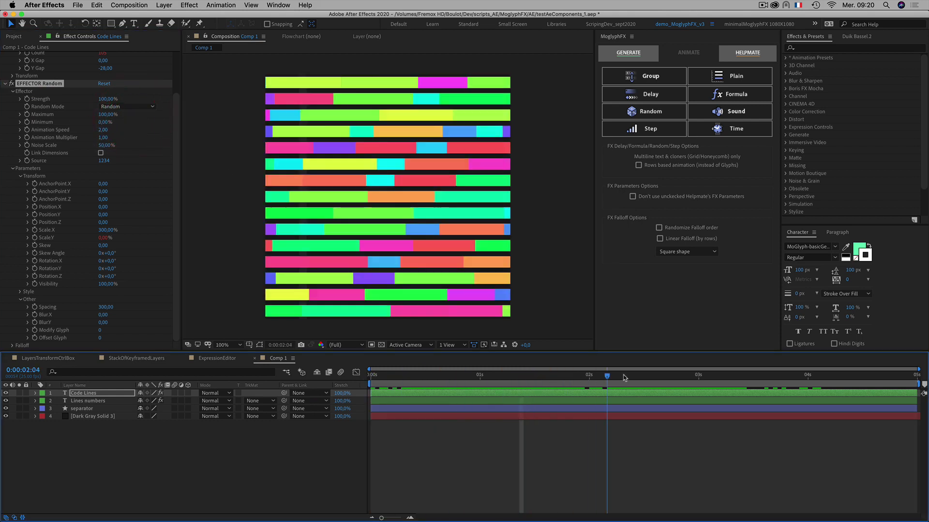
click(338, 375)
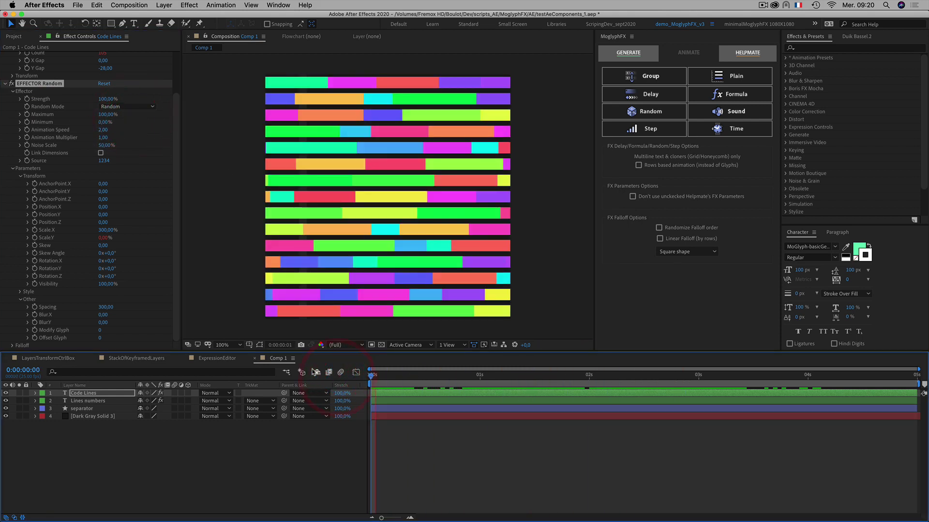
key(space)
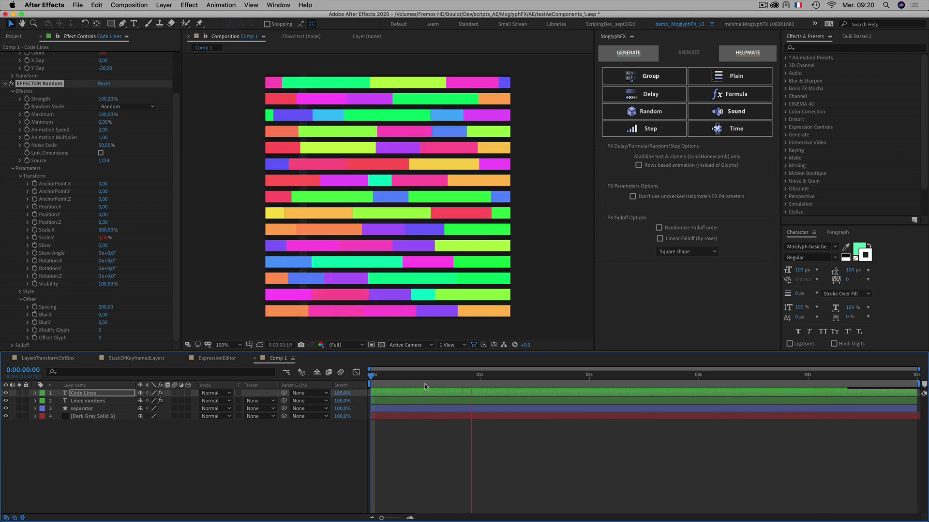
click(348, 373)
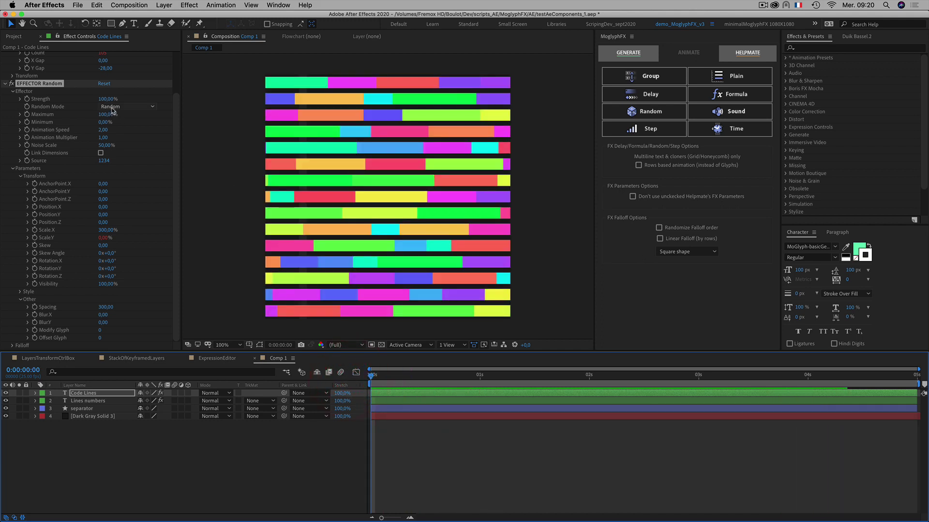
Set the Random effector's Random Mode to Gaussian and preview the block animation from the first frame.
click(112, 108)
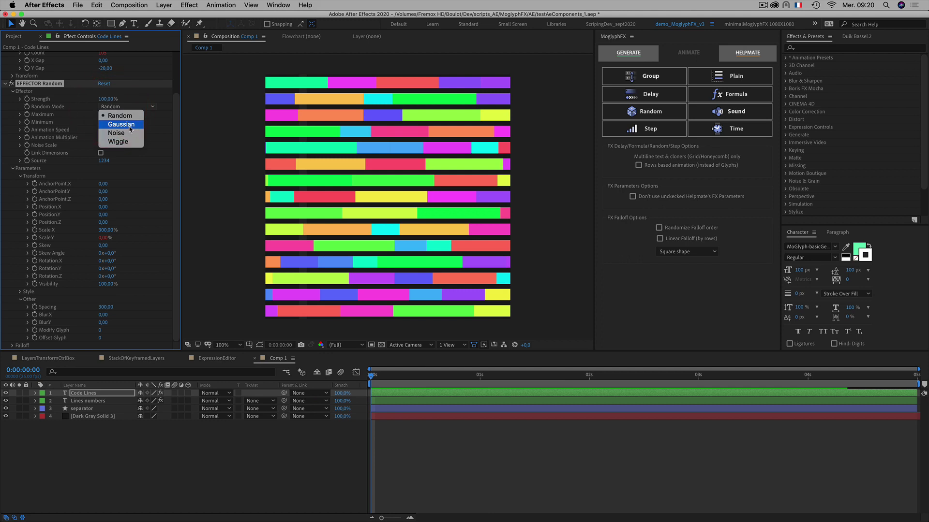
click(128, 125)
key(space)
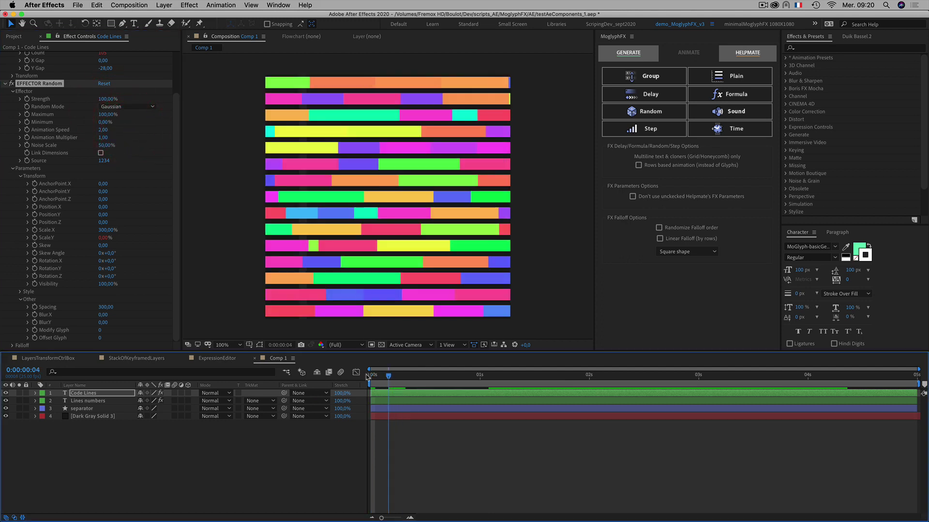
click(346, 373)
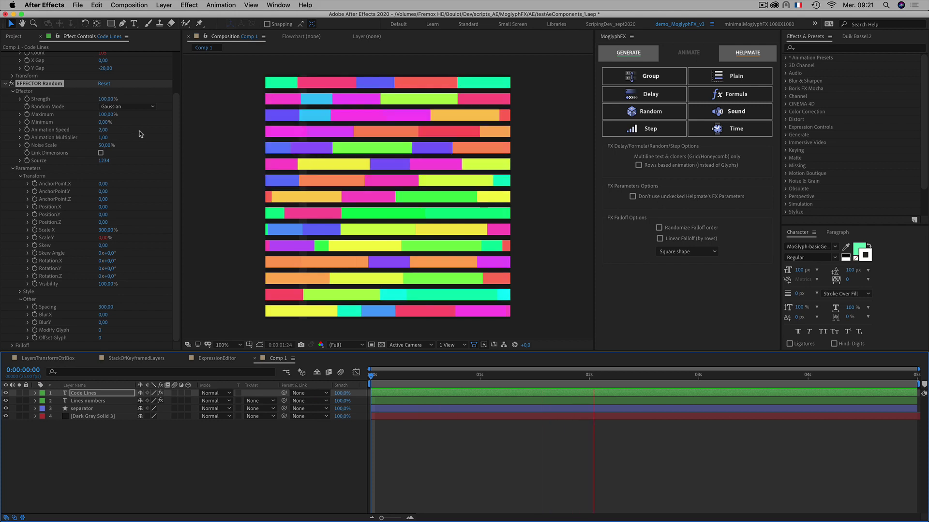
Try raising the Random effector's Animation Speed to 4 while the preview plays.
click(41, 131)
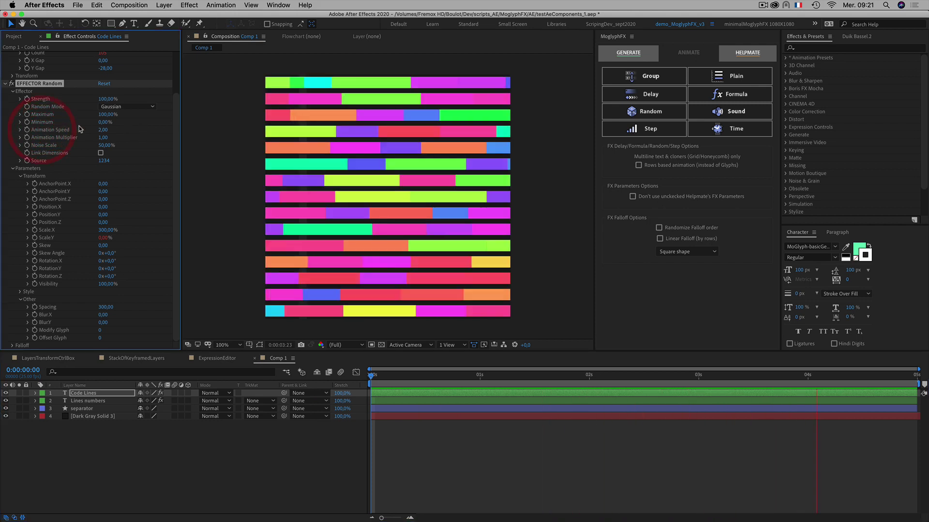
click(103, 129)
text(4)
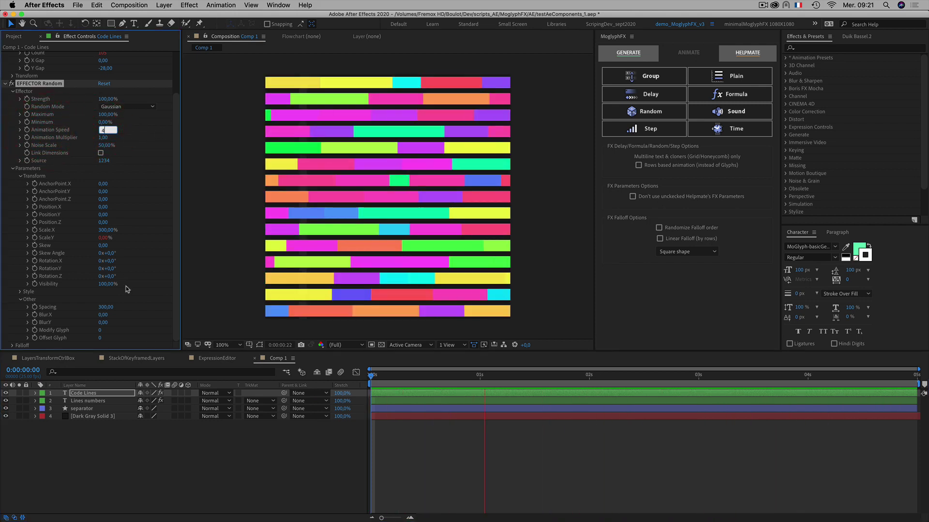
click(176, 499)
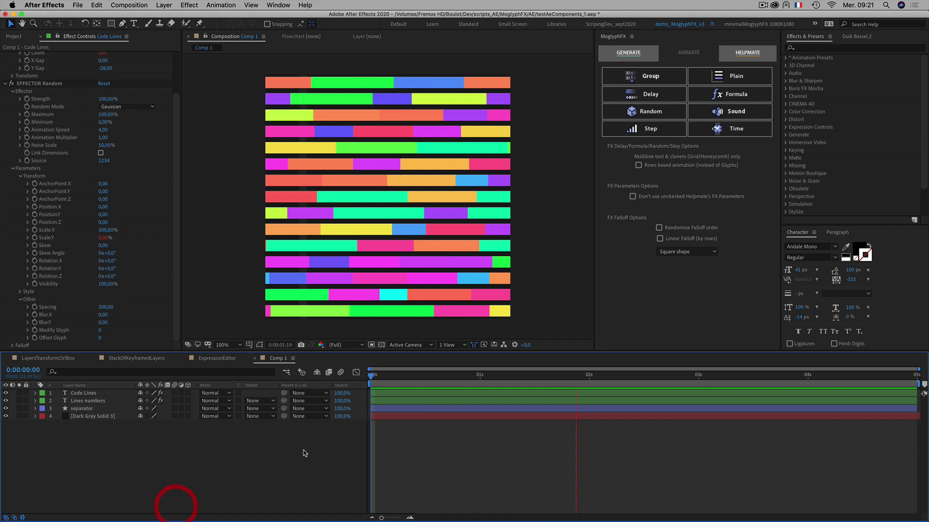
Set the Random effector's Animation Speed to 10 and review the block animation, returning to the first frame.
click(103, 129)
text(10)
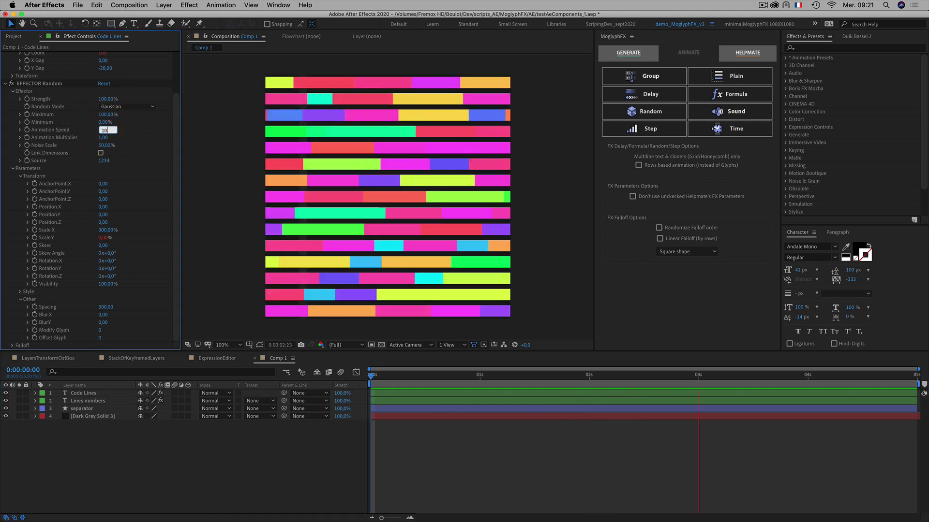
click(187, 466)
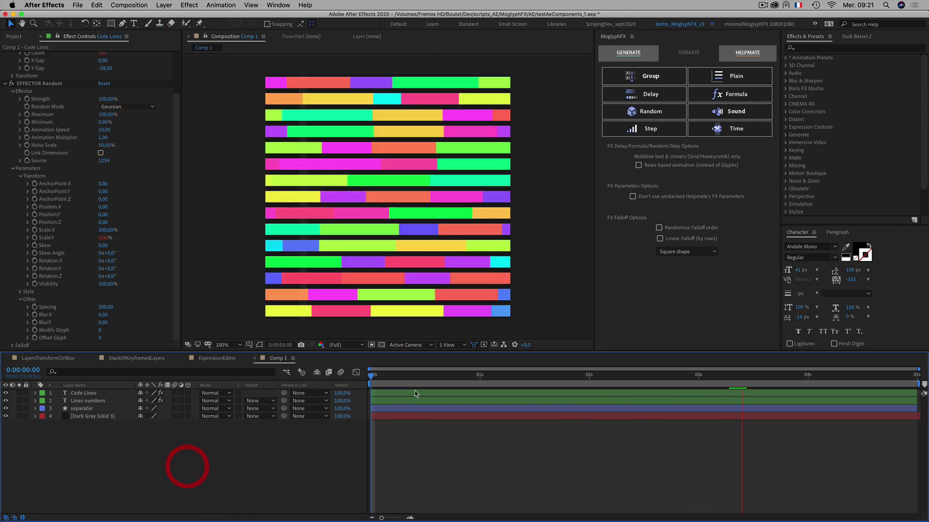
click(327, 373)
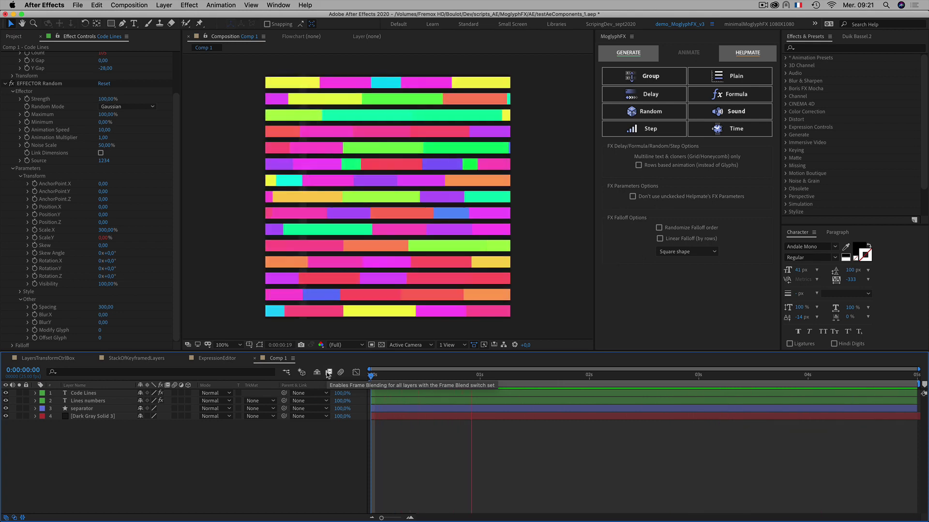
key(space)
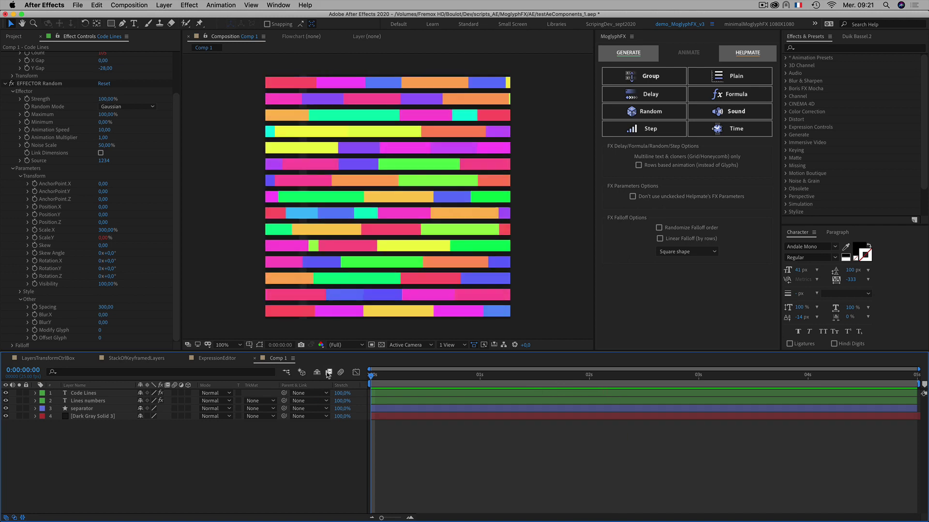
click(333, 374)
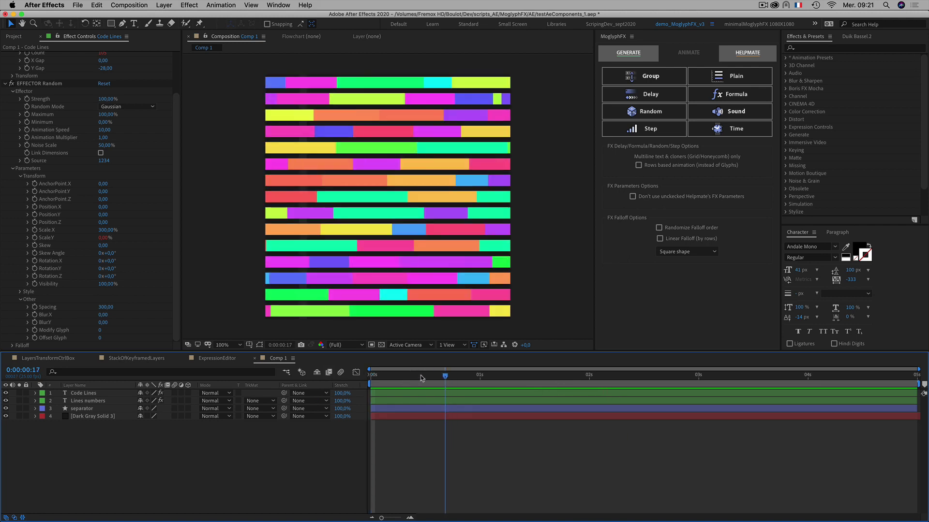
click(177, 448)
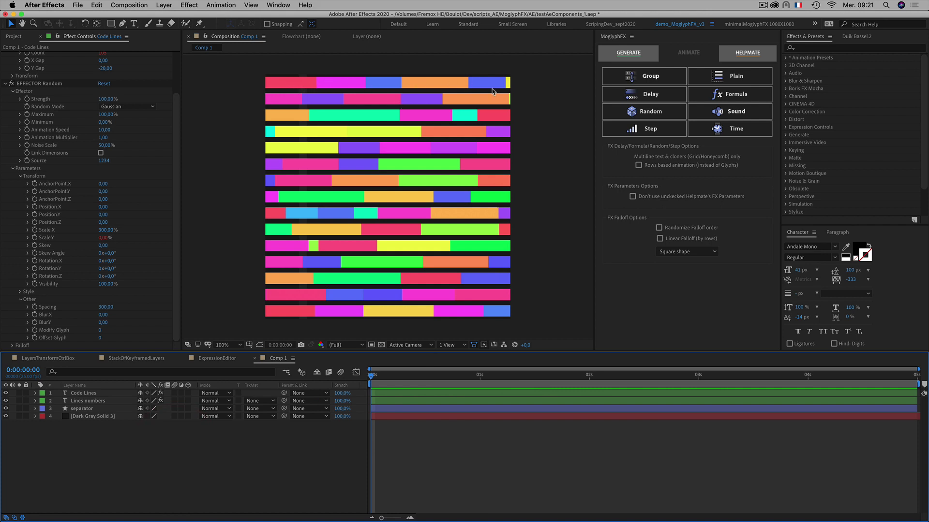
In the ExpressionEditor composition, reveal the lines margins layer's Source Text expression and open it in the expression editor.
click(211, 358)
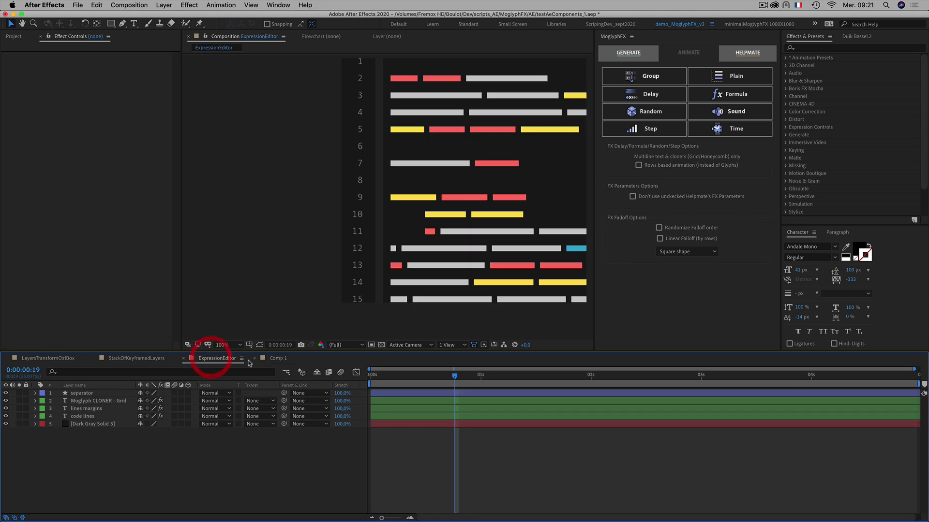
click(83, 410)
key(e)
key(e)
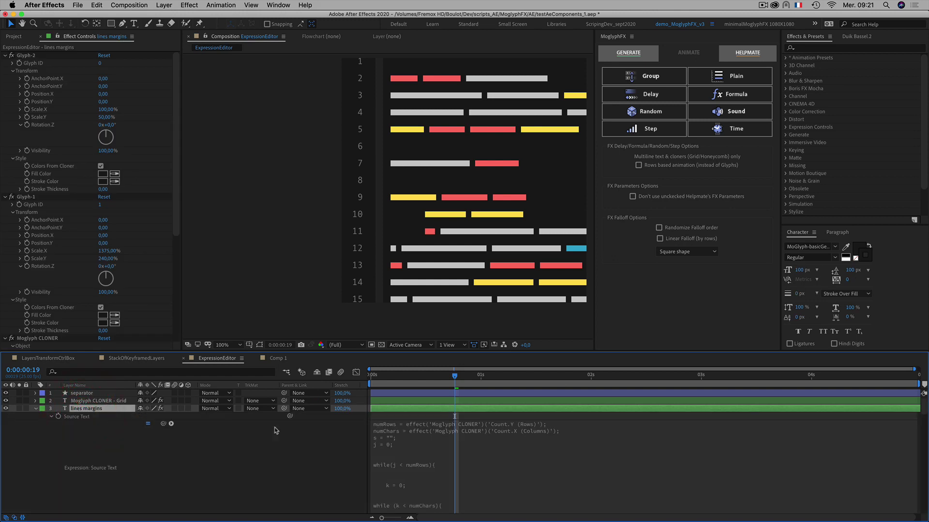
click(407, 443)
click(512, 451)
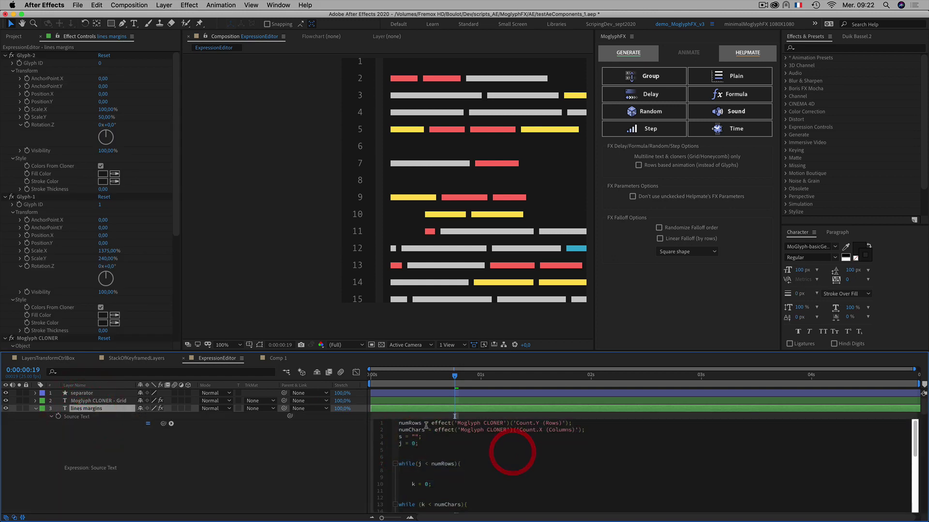
Examine the row and column count variables and the outer while loop in the lines margins layer's Source Text expression.
double_click(443, 430)
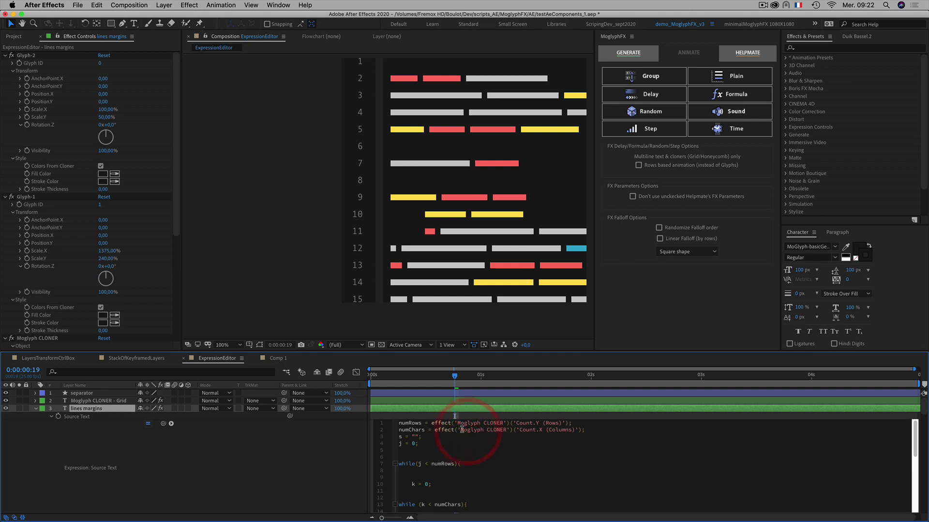
drag(460, 429, 509, 430)
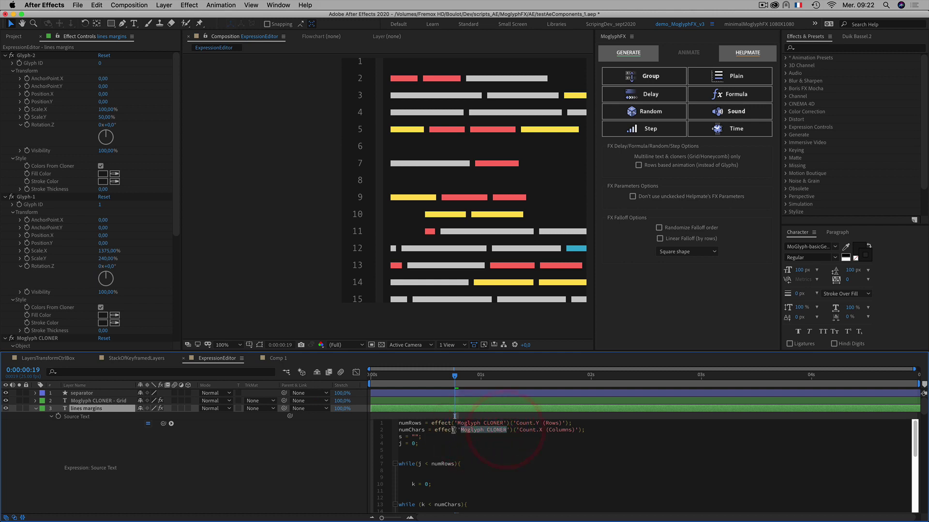
drag(416, 464, 393, 465)
click(461, 465)
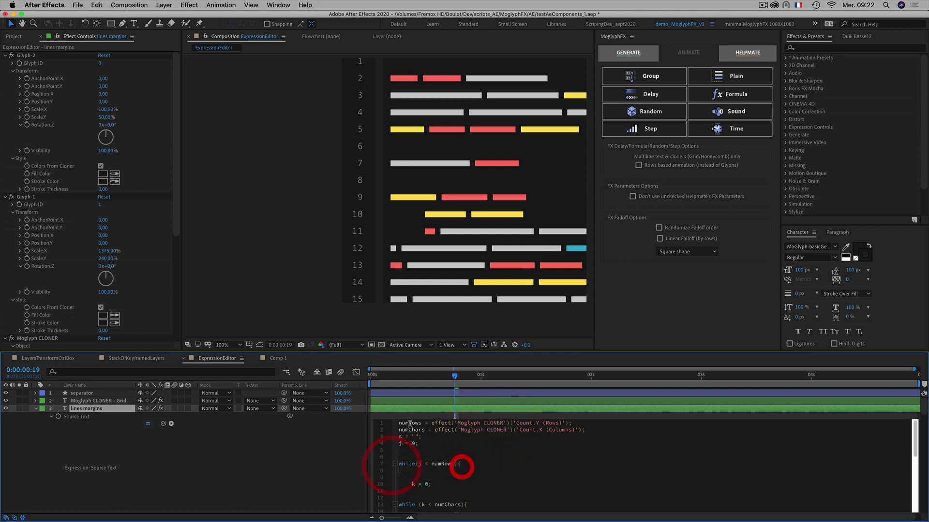
click(449, 425)
drag(418, 425, 385, 428)
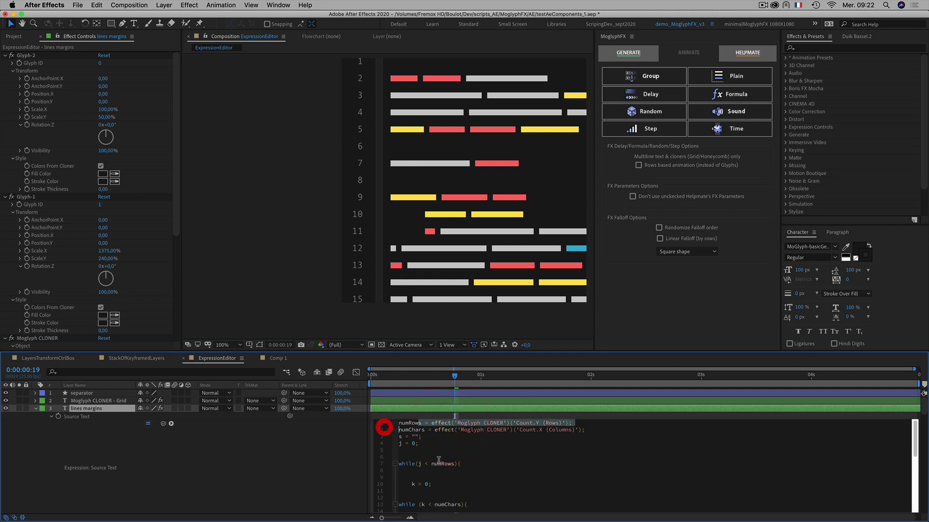
click(453, 454)
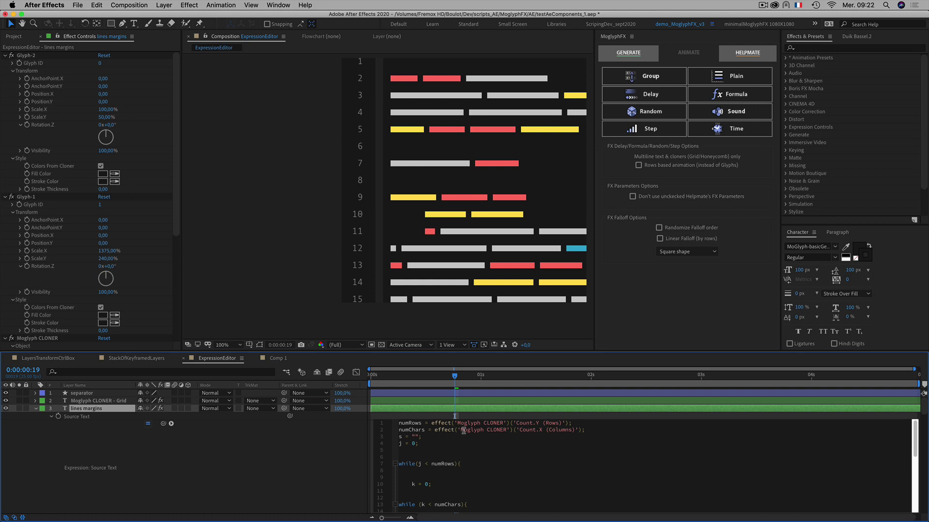
Return to Comp 1 and set the Random effector's Fill Hue to 0 on the Code Lines layer.
click(279, 360)
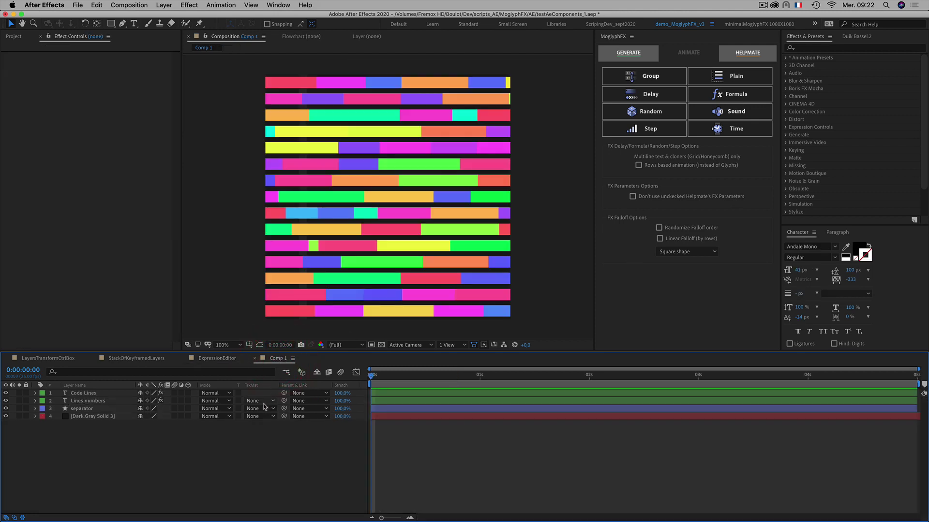
click(122, 442)
click(85, 448)
click(84, 392)
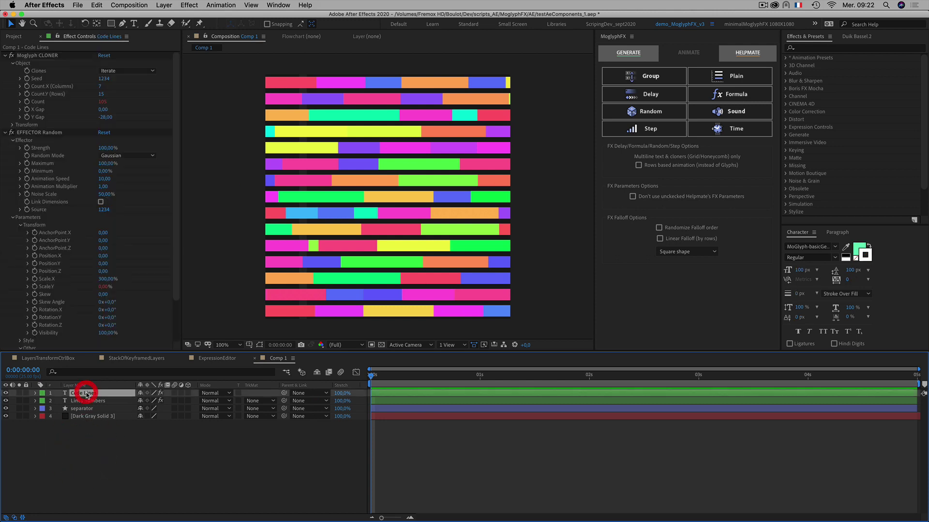
click(21, 225)
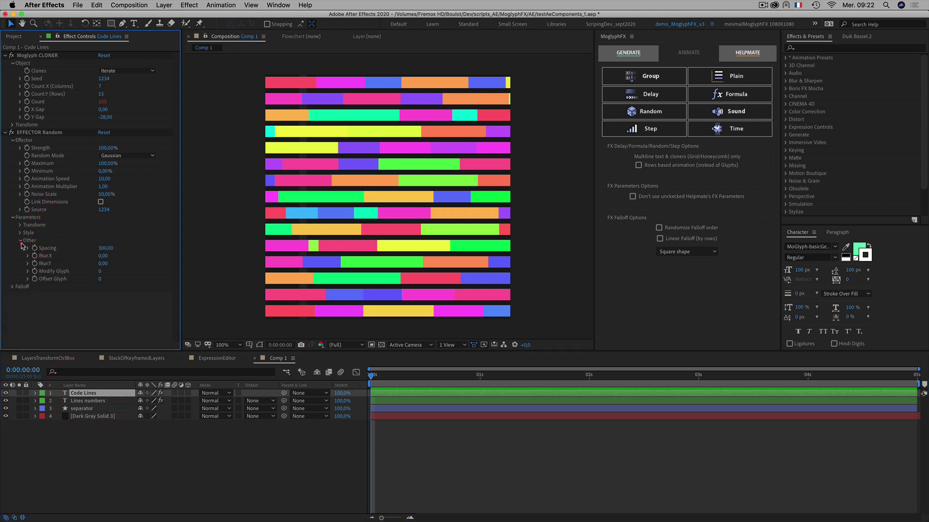
click(20, 233)
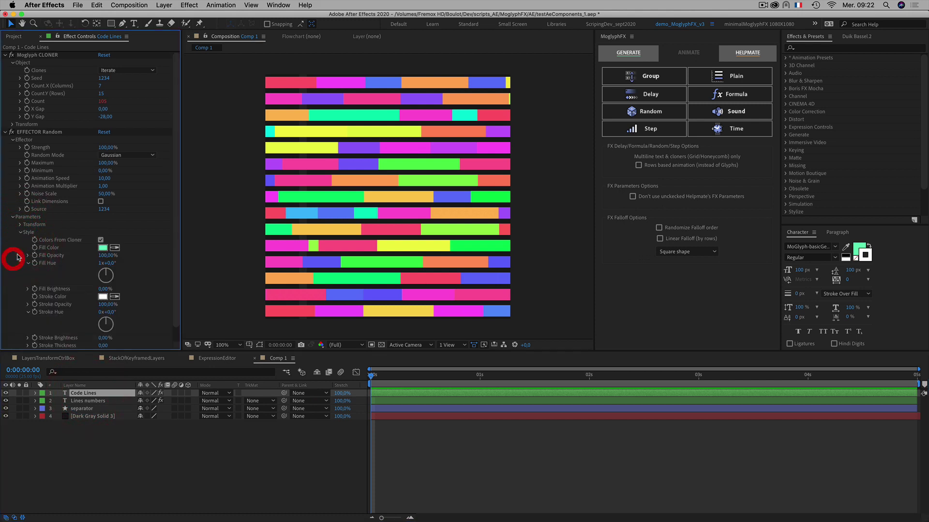
scroll(19, 256, down, 1)
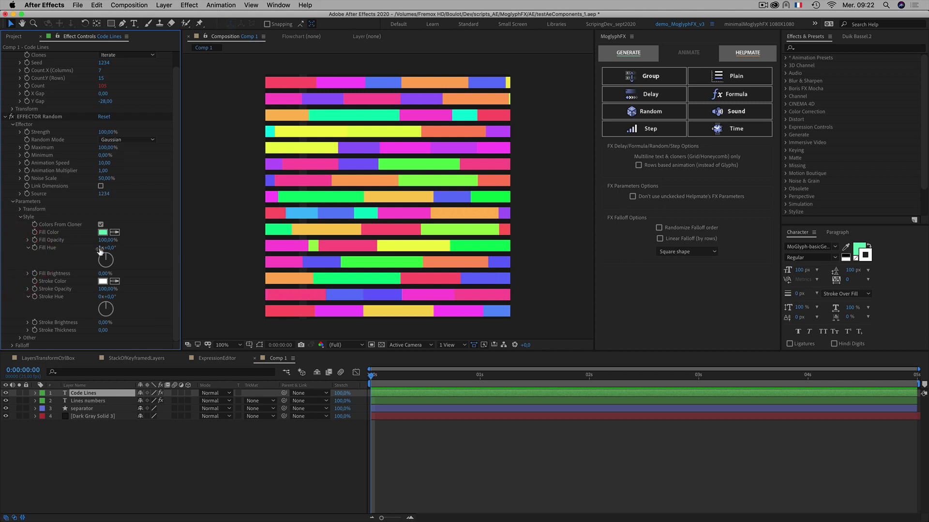
click(99, 248)
text(1)
click(169, 250)
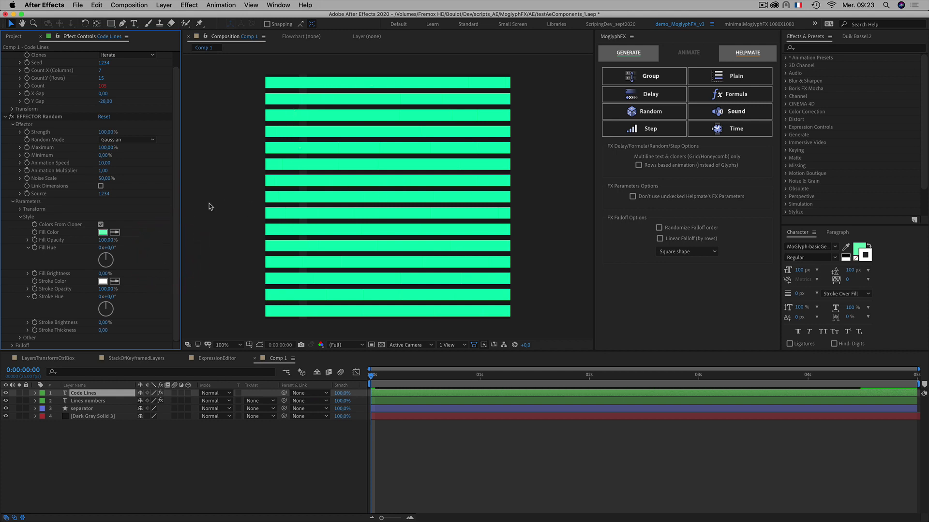
Set the Random effector's Fill Brightness to 100%.
click(49, 274)
click(103, 274)
click(156, 266)
Change the Moglyph CLONER's Fill Color to black for the Code Lines layer.
scroll(148, 100, up, 1)
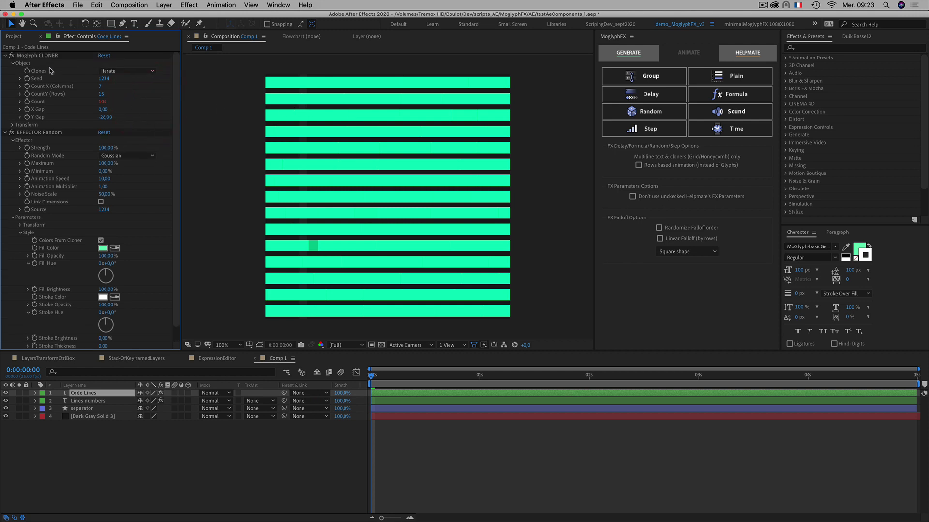
click(32, 58)
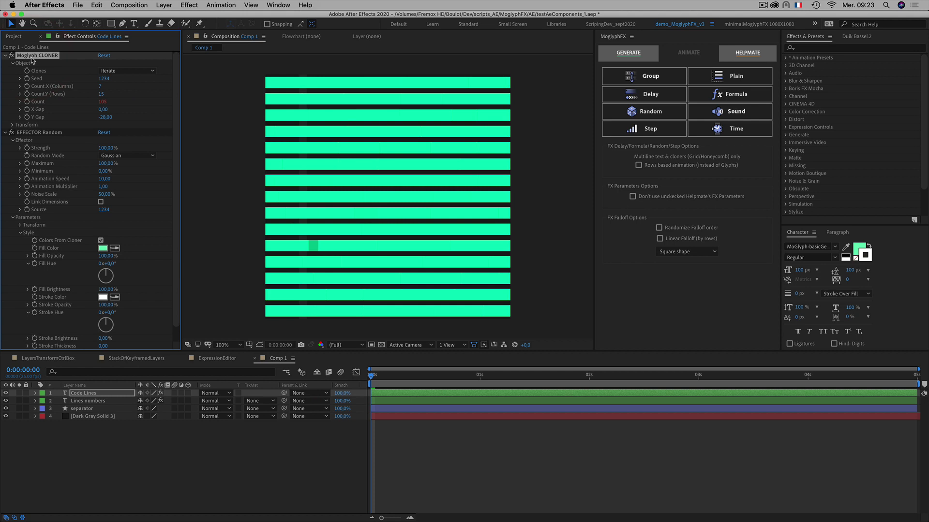
click(12, 63)
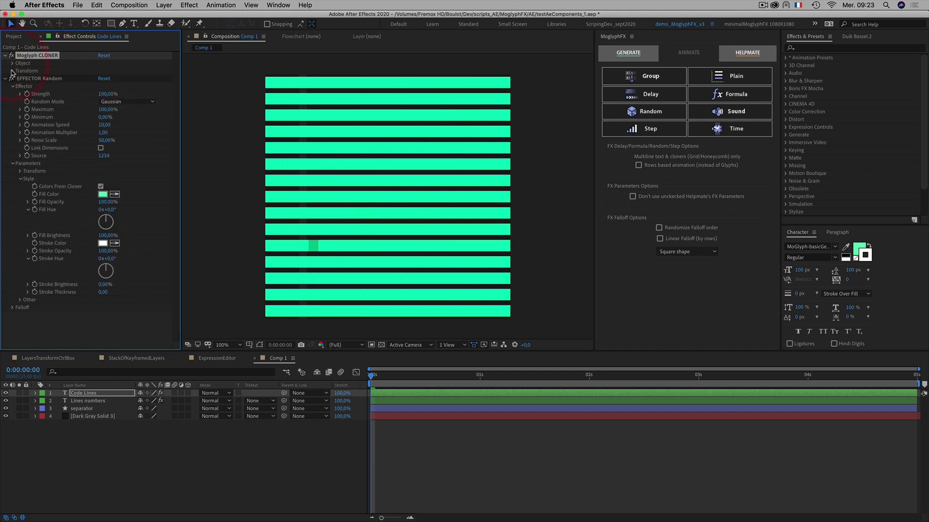
click(12, 70)
click(12, 71)
click(12, 70)
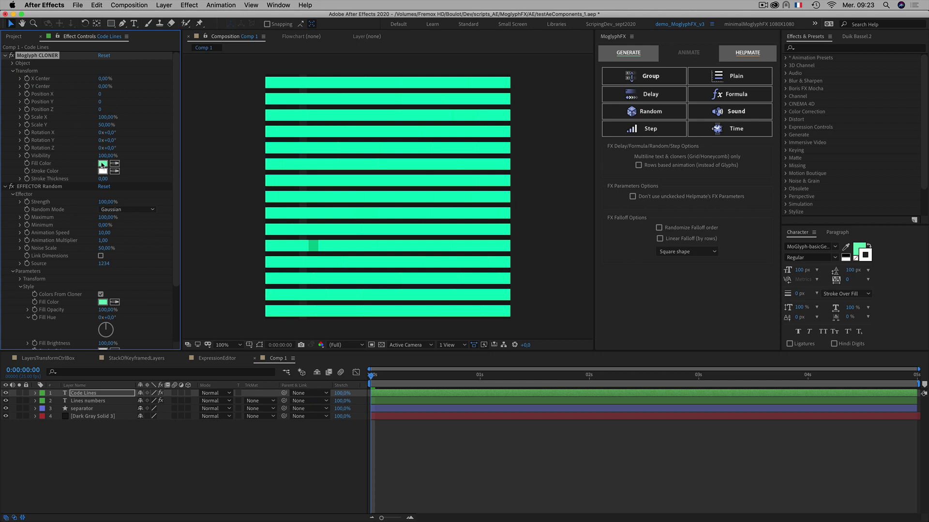
click(102, 165)
mouse_move(321, 293)
mouse_down()
mouse_move(318, 327)
mouse_move(275, 390)
mouse_move(342, 310)
mouse_move(305, 363)
mouse_move(253, 387)
mouse_up()
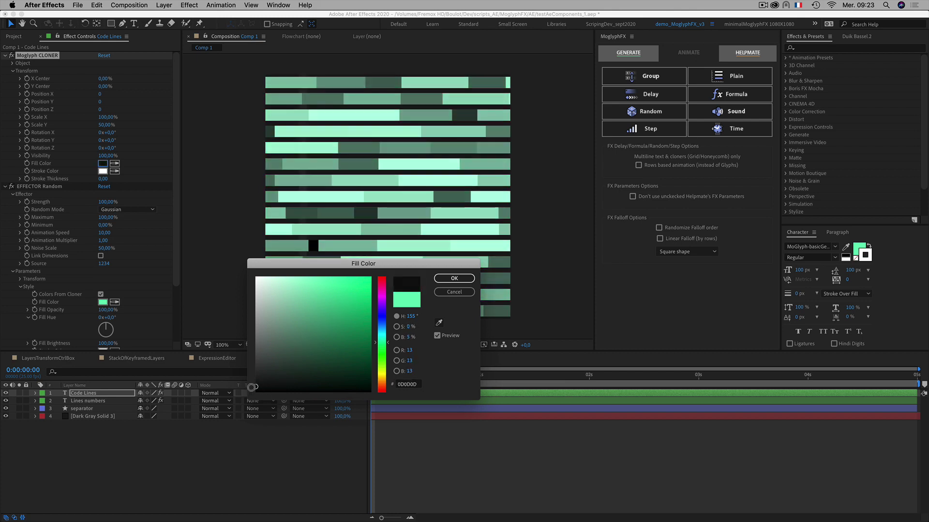
click(454, 278)
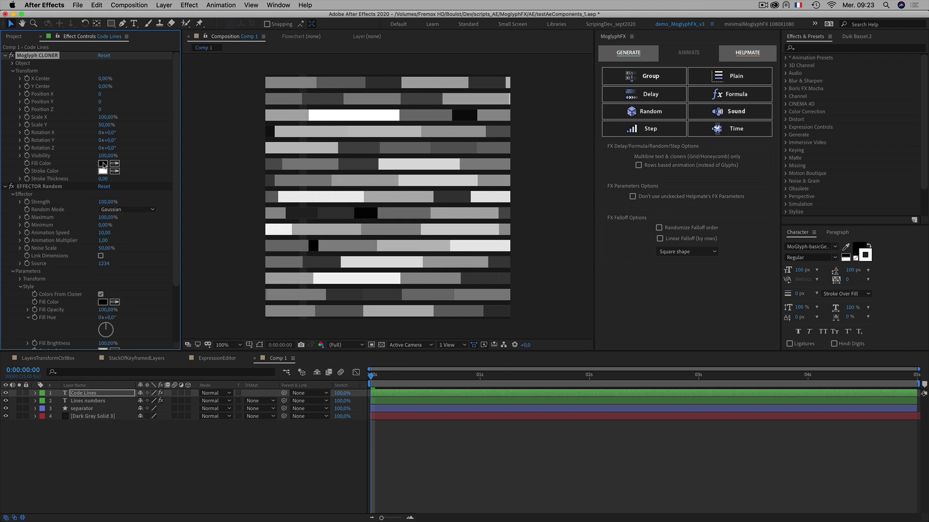
scroll(160, 170, down, 3)
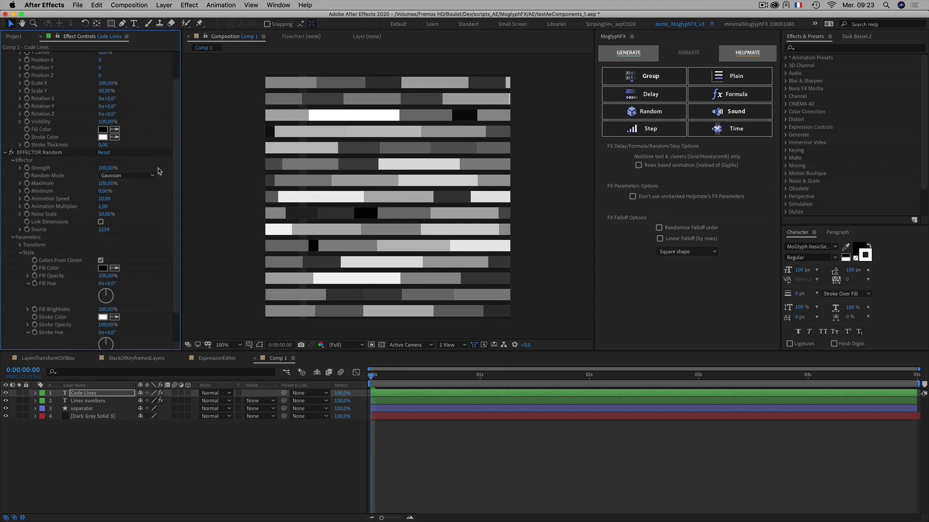
click(105, 192)
click(160, 208)
scroll(162, 213, down, 3)
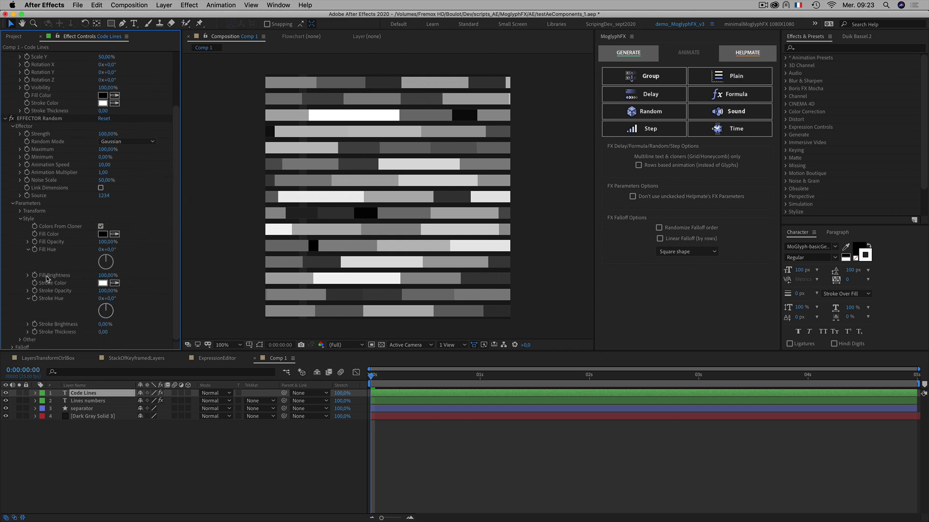
drag(106, 276, 188, 269)
Preview the grayscale block animation over the first frames of Comp 1.
click(420, 440)
click(392, 379)
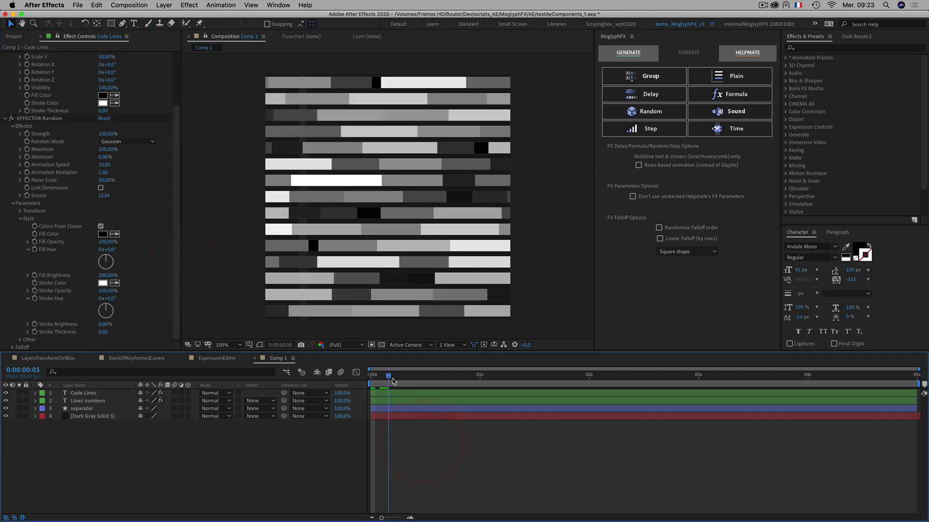
mouse_move(393, 379)
mouse_down()
mouse_move(549, 373)
mouse_move(621, 376)
mouse_move(417, 387)
mouse_move(686, 393)
mouse_move(388, 387)
mouse_up()
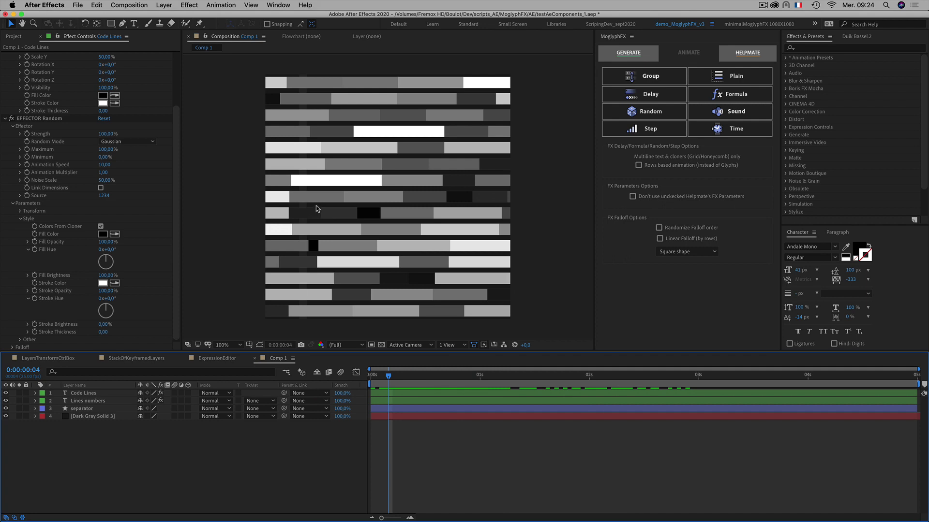
click(133, 463)
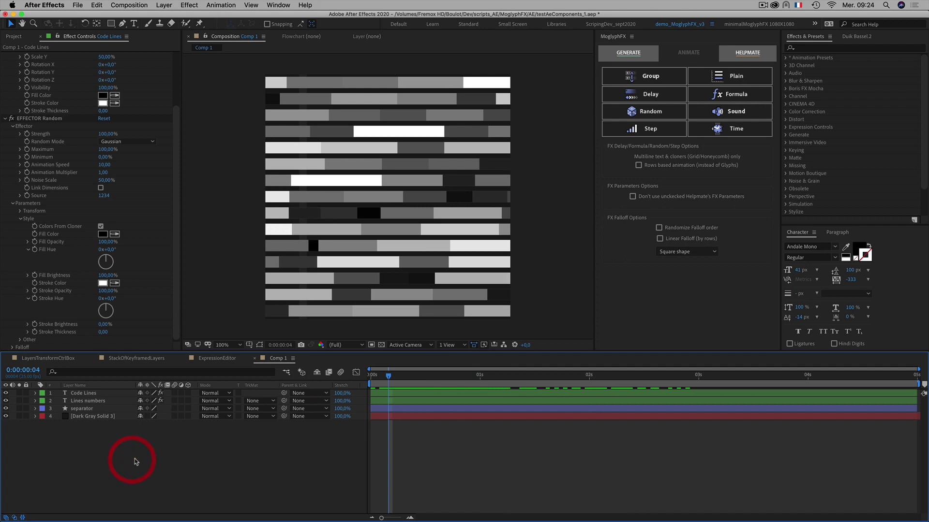
Reduce the Moglyph CLONER's Scale Y to 37% to make the code lines thinner.
drag(176, 163, 179, 99)
drag(107, 125, 102, 127)
click(106, 126)
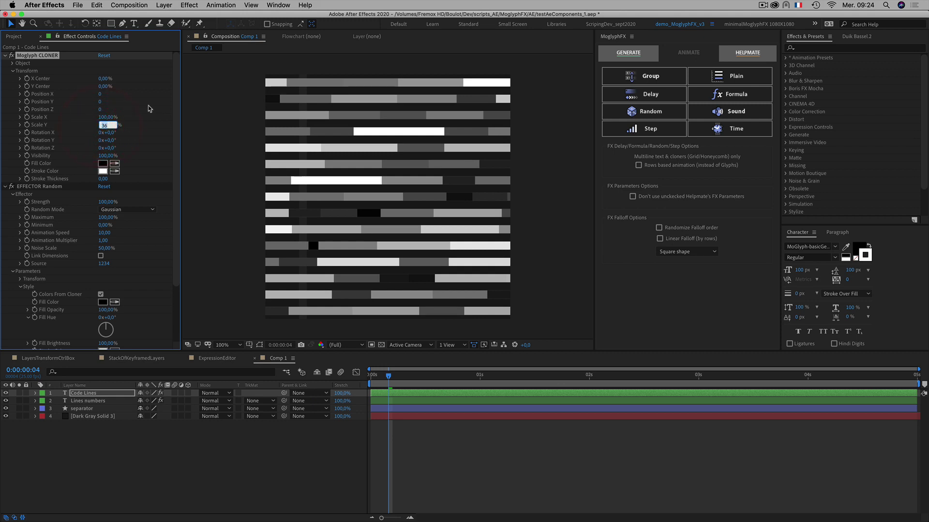
click(150, 108)
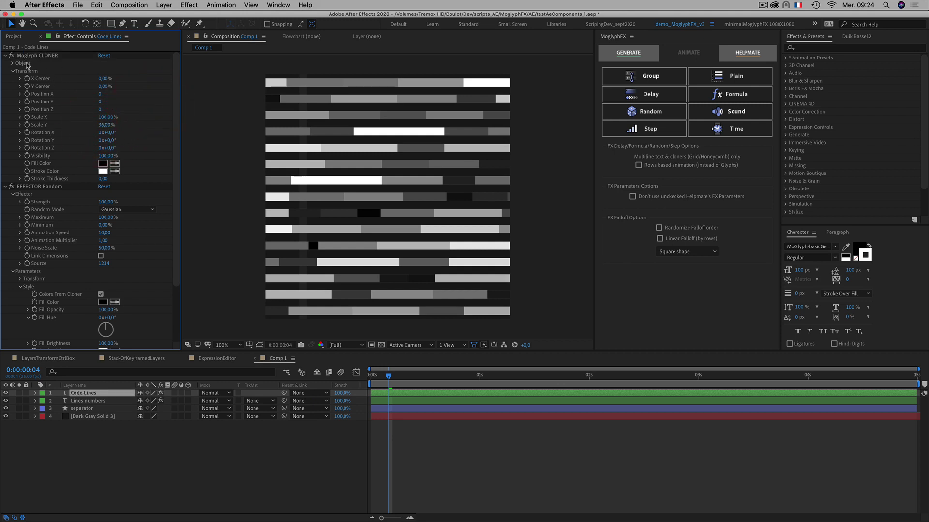
click(105, 126)
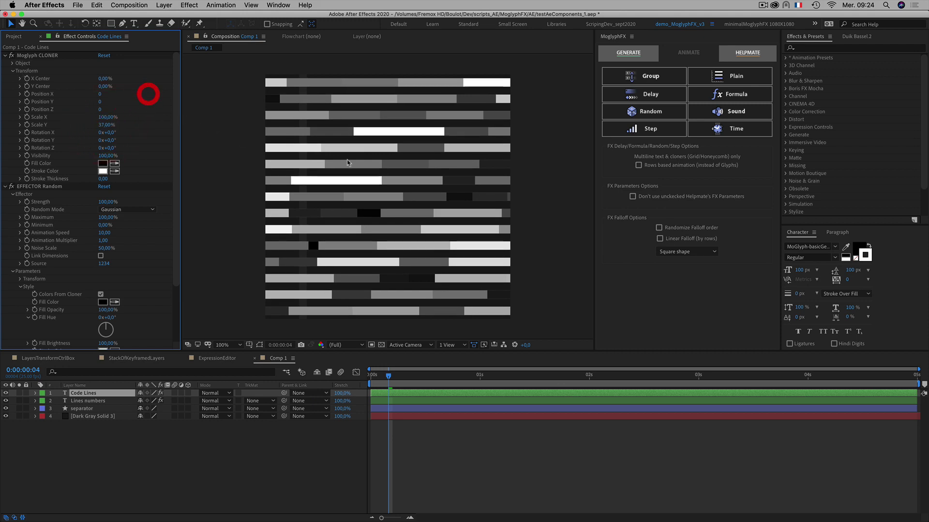
click(148, 95)
Play the thinner code lines' animation and return to the first frame.
key(space)
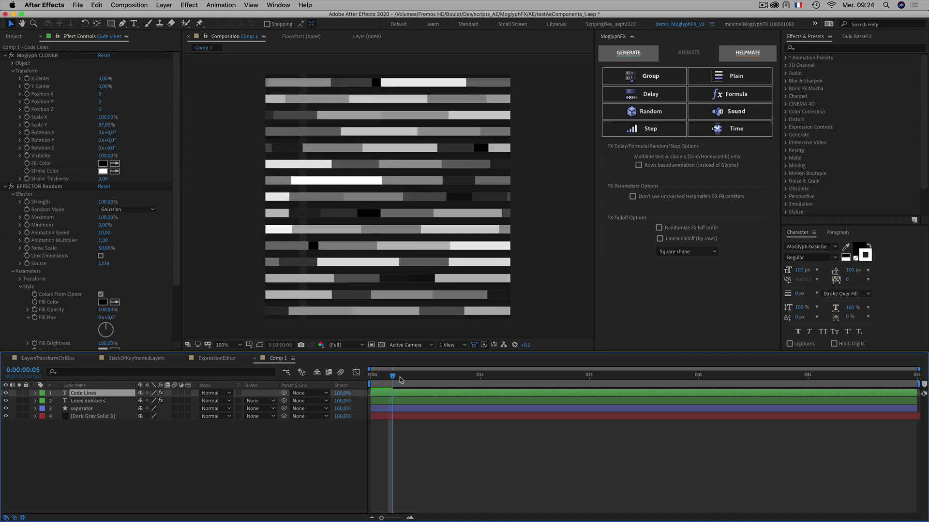
click(317, 383)
click(213, 451)
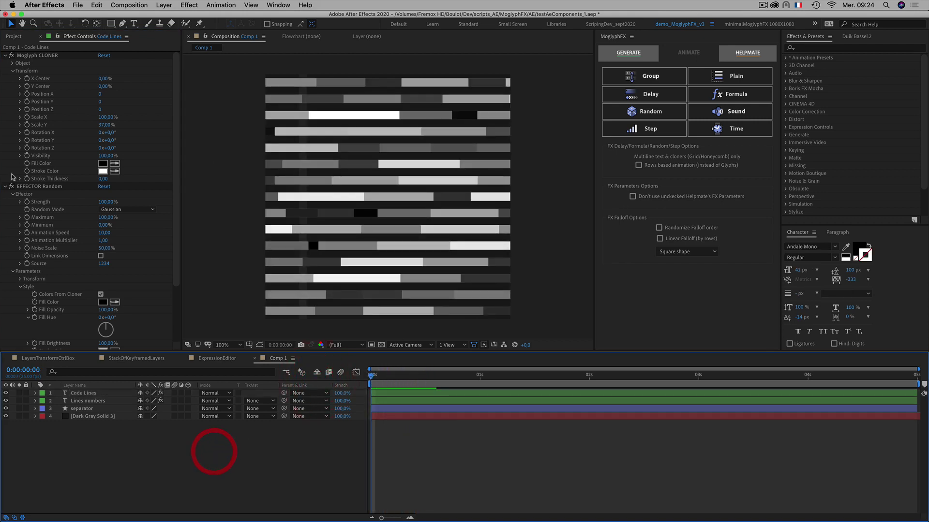
Apply the Colorama effect to the Code Lines layer and disable Interpolate Palette in its Output Cycle.
click(6, 186)
click(90, 477)
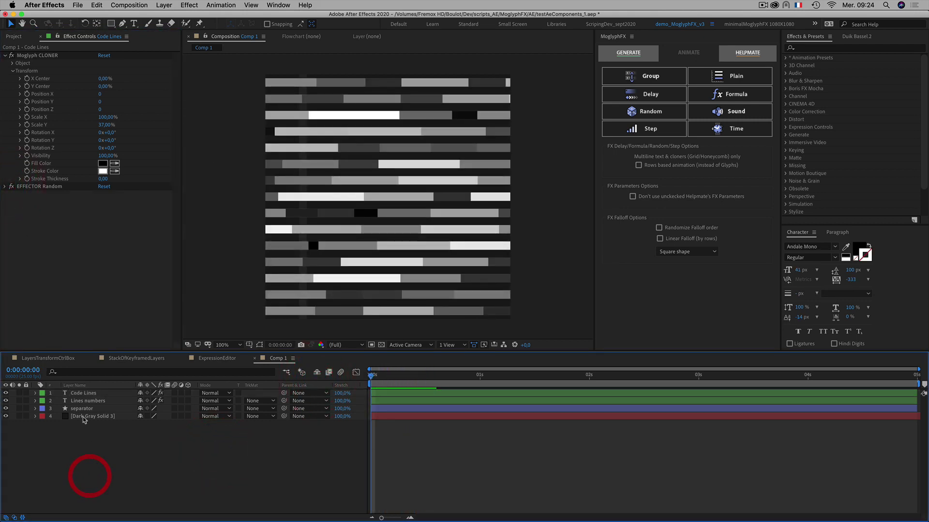
click(84, 394)
right_click(83, 394)
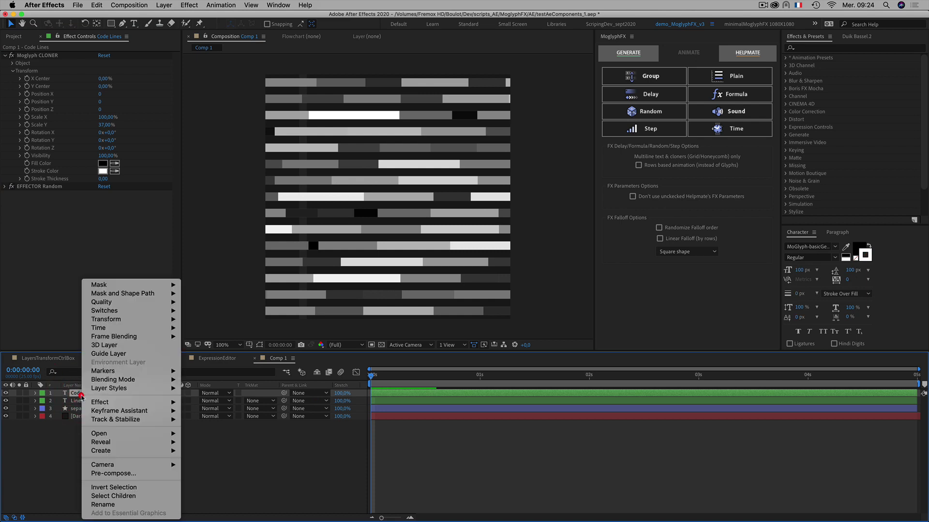
mouse_move(108, 410)
mouse_move(231, 411)
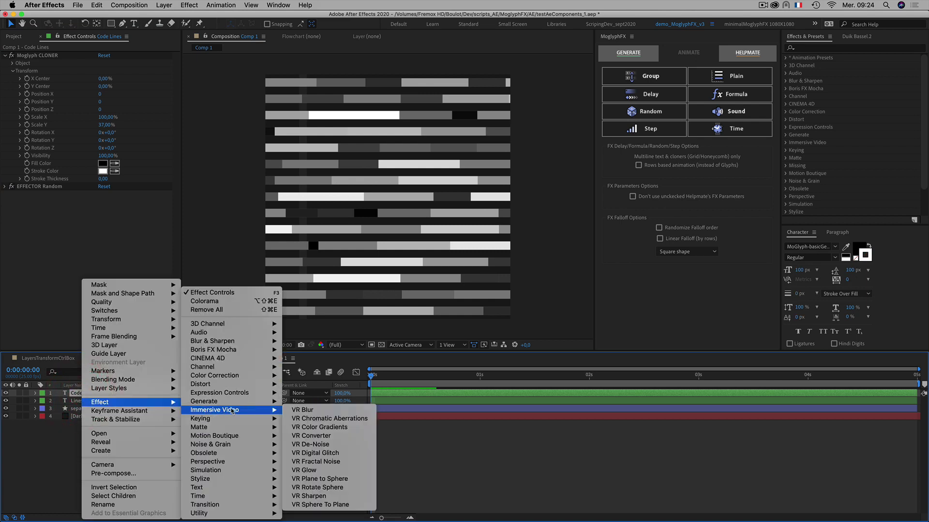
mouse_move(221, 395)
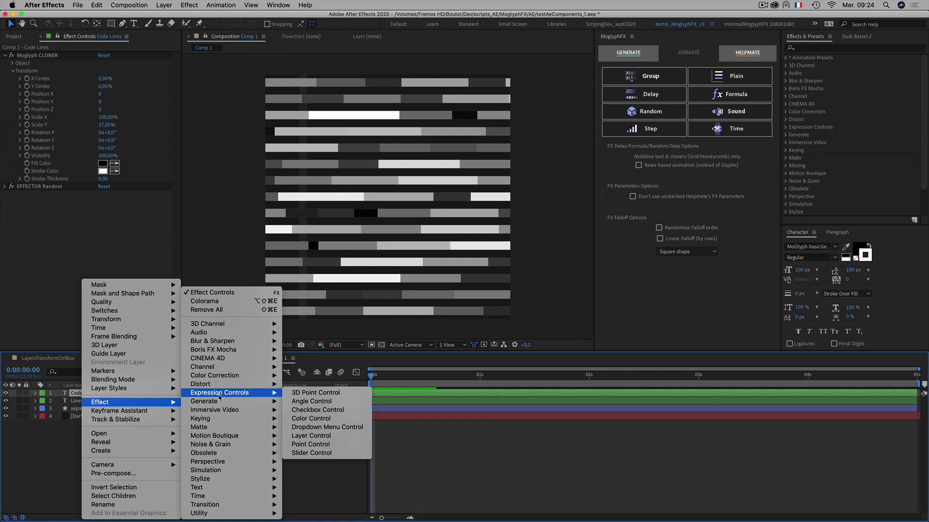
mouse_move(202, 382)
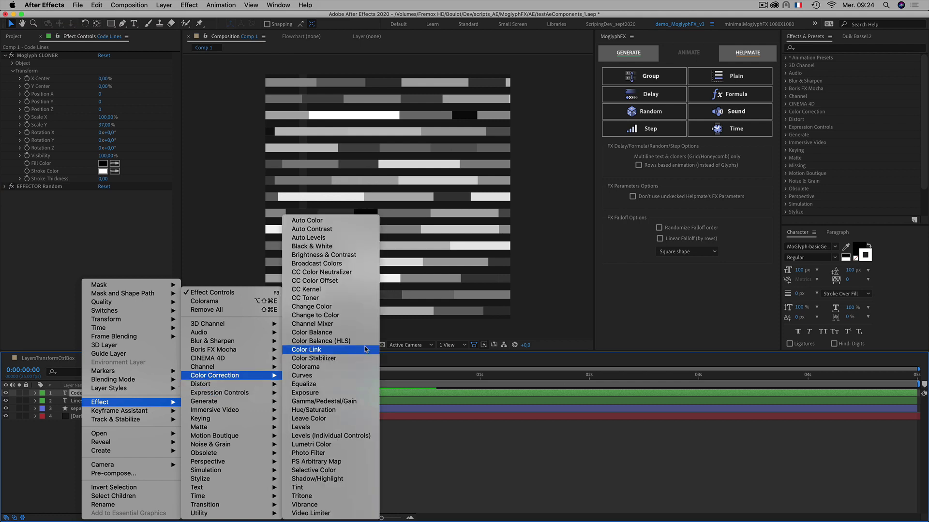
click(333, 371)
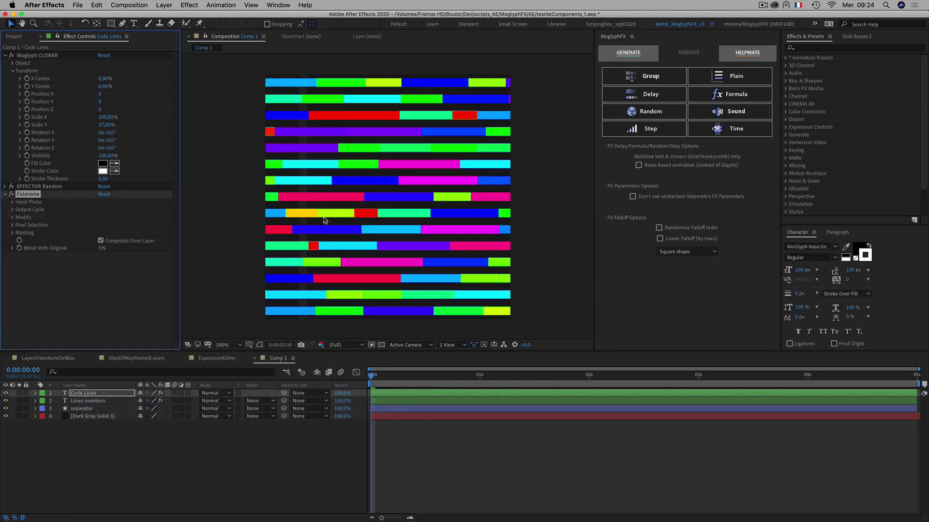
click(12, 210)
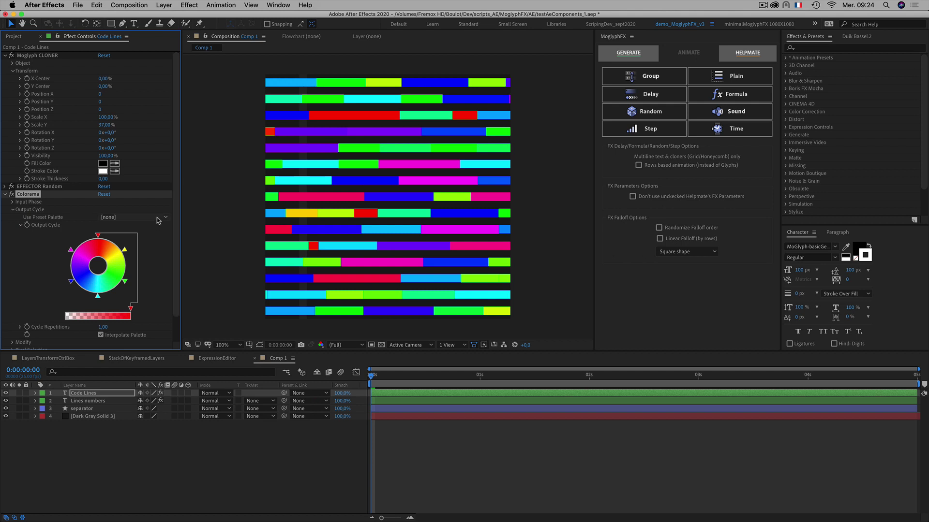
click(101, 335)
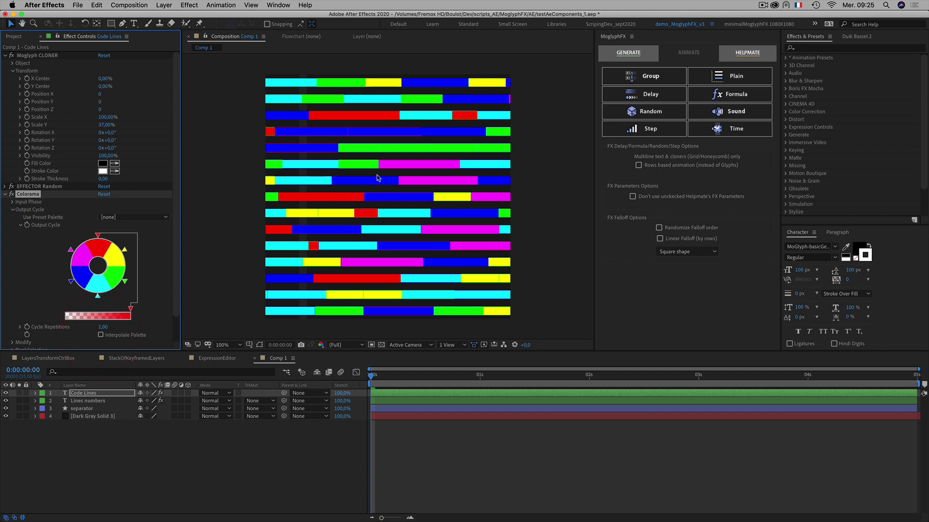
Match the Moglyph CLONER's Stroke Color to its black Fill Color to clean up the code lines' edges.
scroll(377, 178, up, 4)
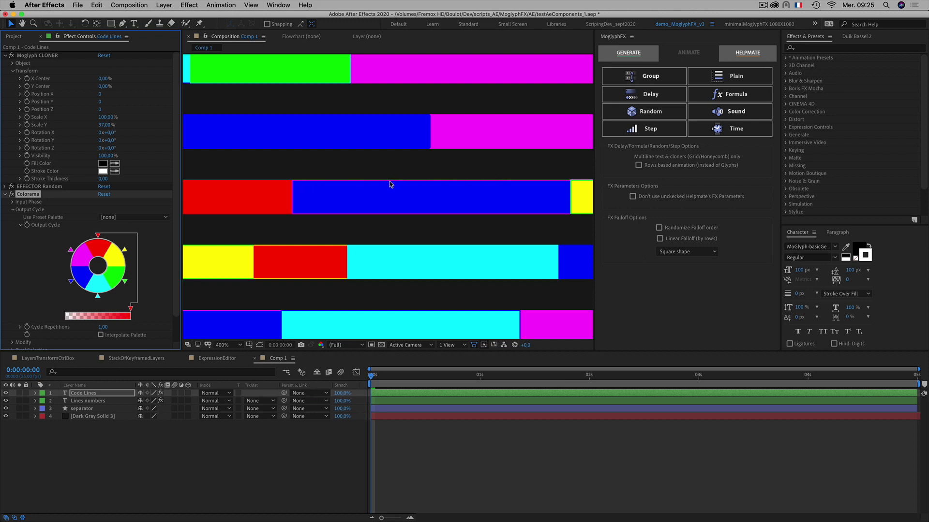
scroll(391, 184, down, 2)
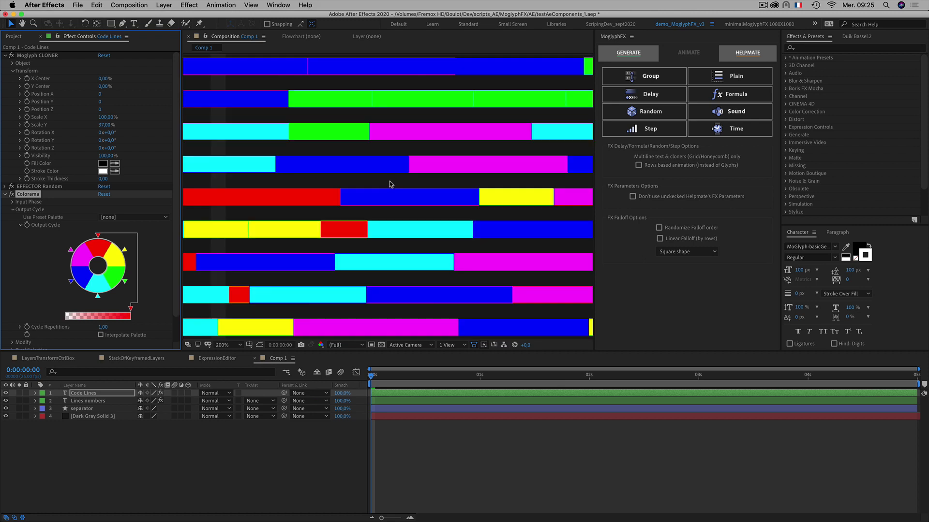
scroll(390, 184, up, 2)
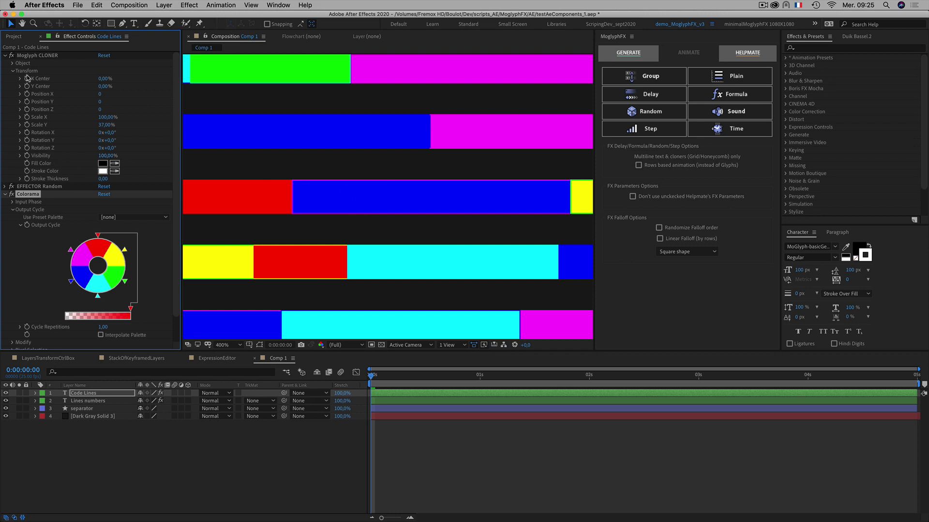
click(27, 57)
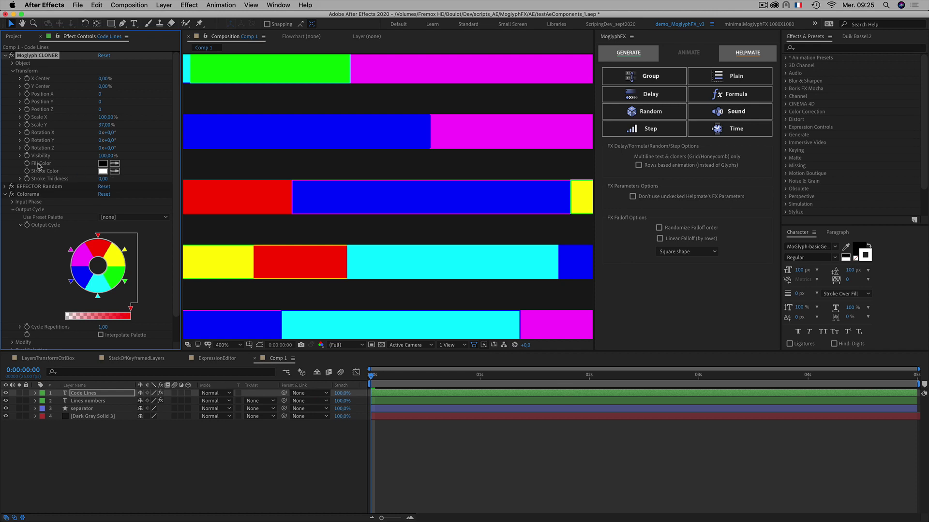
click(114, 170)
click(103, 161)
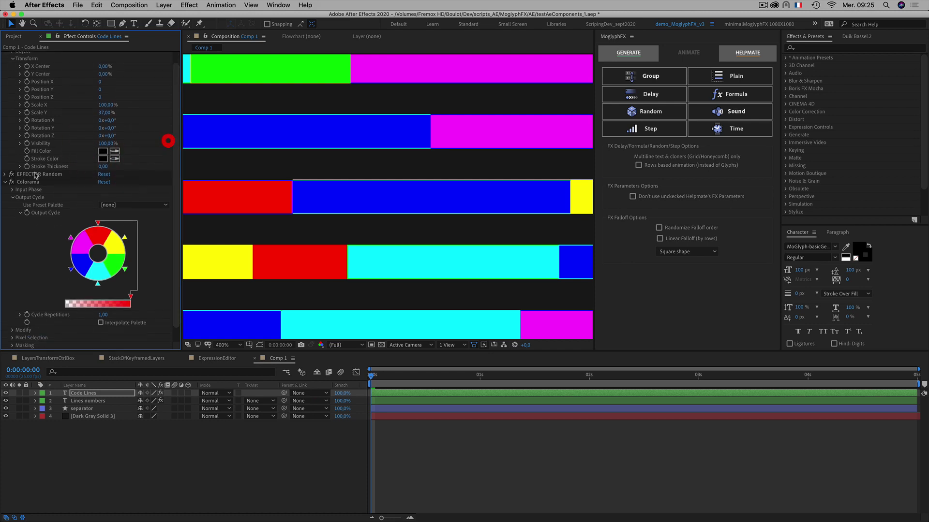
Set the Stroke Brightness in EFFECTOR Random's style parameters to 100% and check the code lines' edges.
click(5, 174)
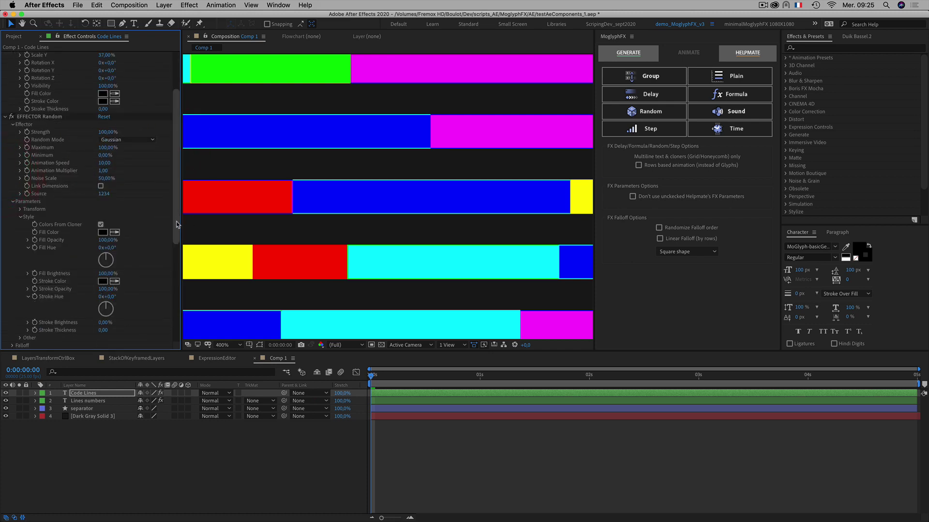
drag(177, 221, 175, 239)
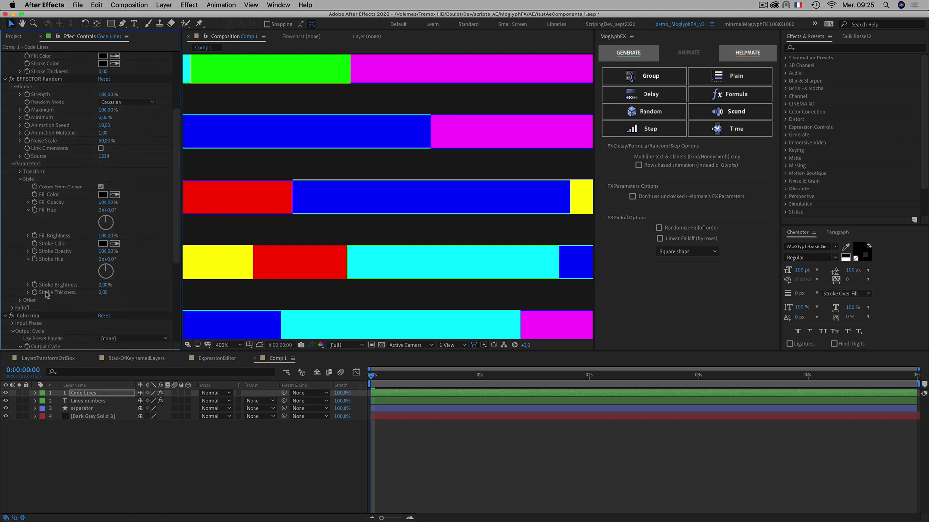
click(100, 286)
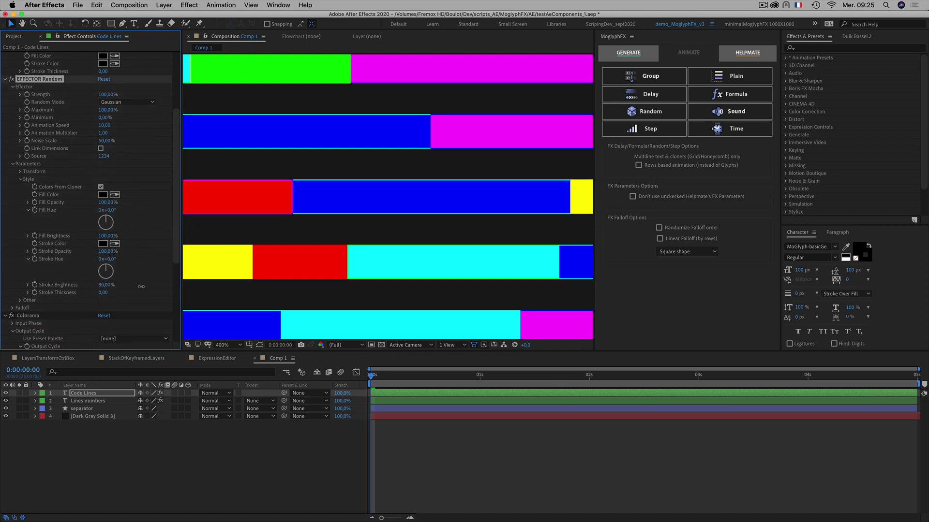
click(196, 287)
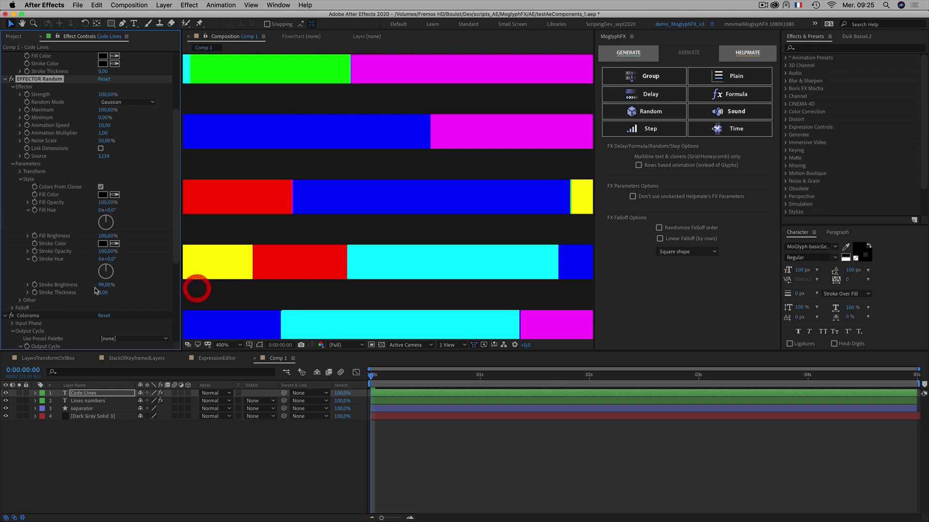
click(106, 285)
text(100)
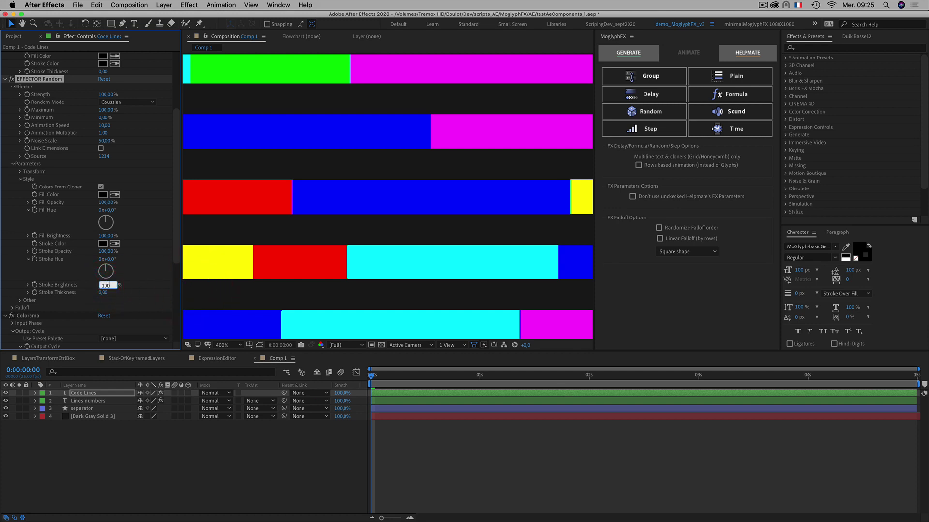
click(135, 271)
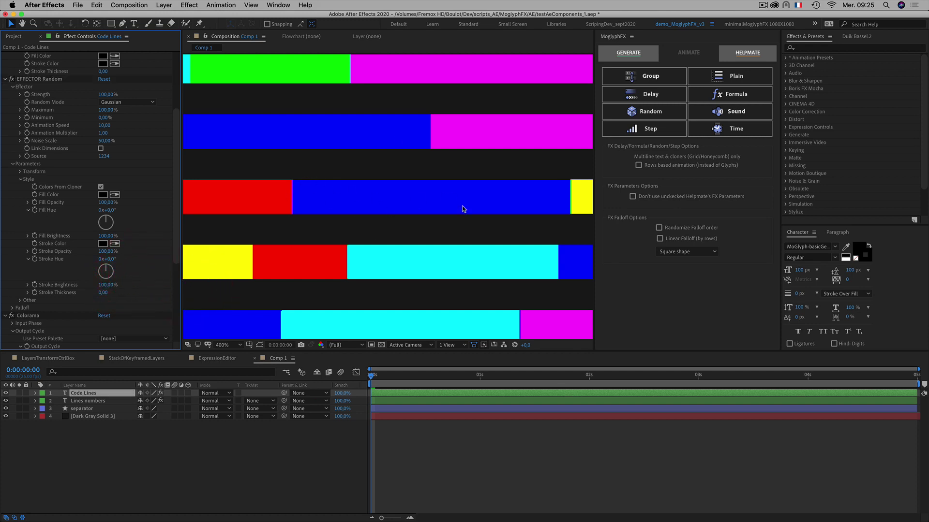
key(comma)
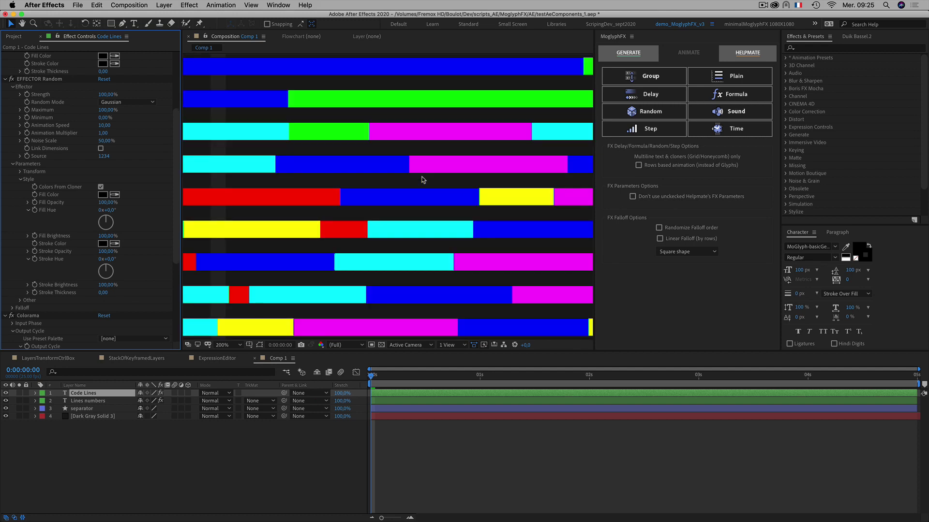
key(comma)
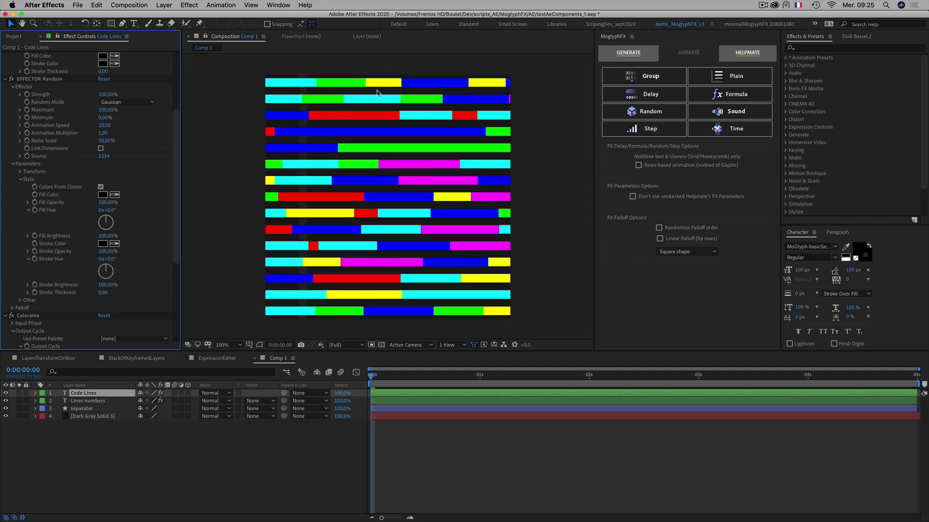
Collapse the EFFECTOR Random and Moglyph CLONER settings, leaving only Colorama's settings expanded.
click(103, 466)
scroll(5, 100, up, 2)
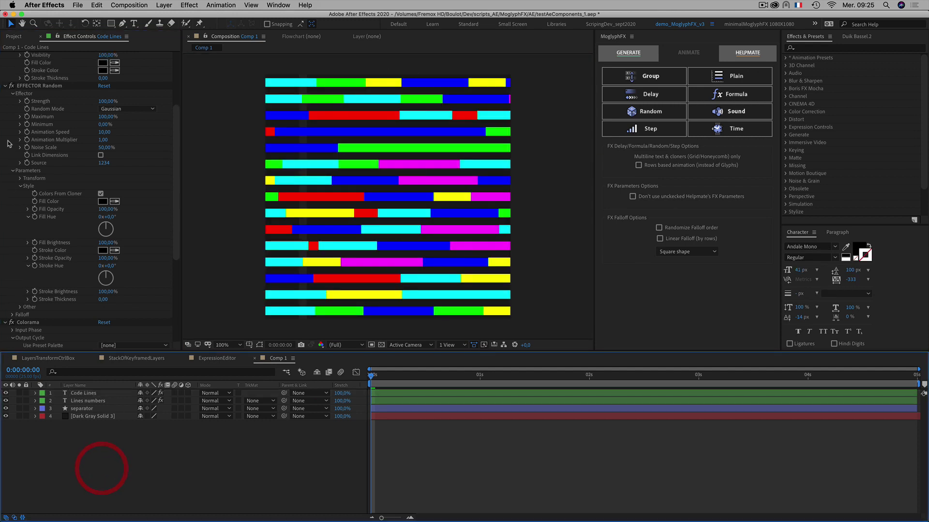
click(5, 93)
scroll(25, 116, up, 2)
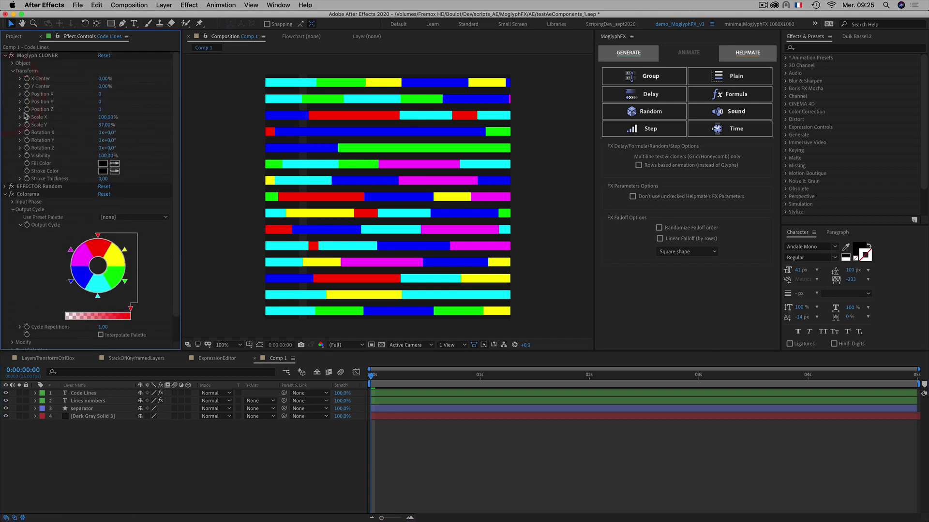
click(6, 57)
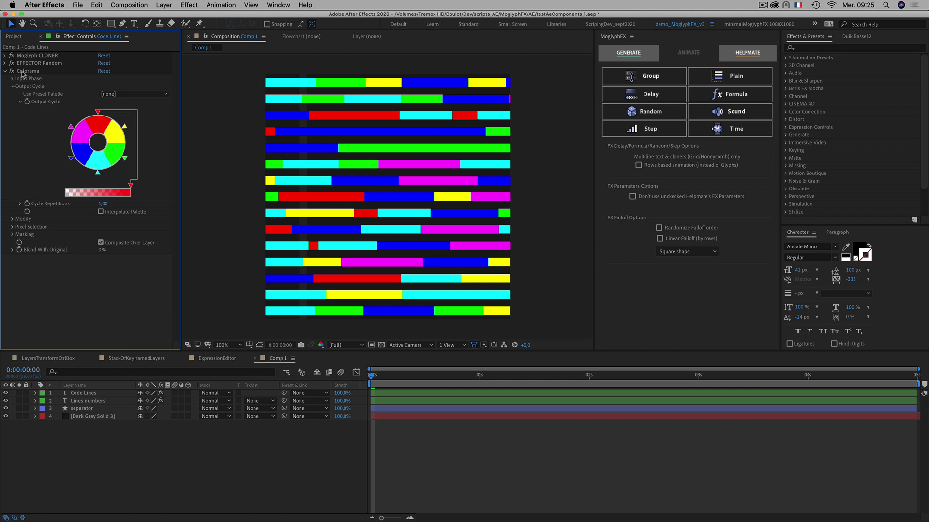
Examine the code line colors in the ExpressionEditor composition and return to Comp 1.
click(216, 358)
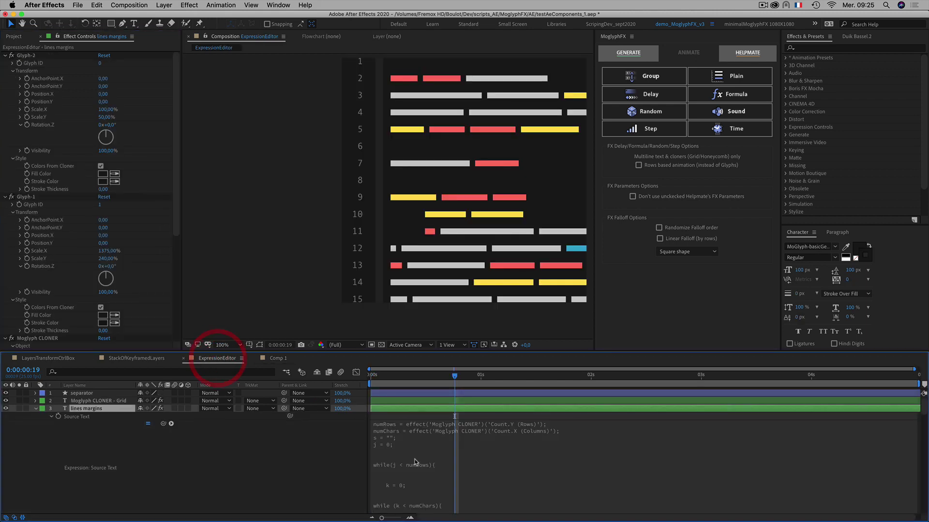
click(414, 459)
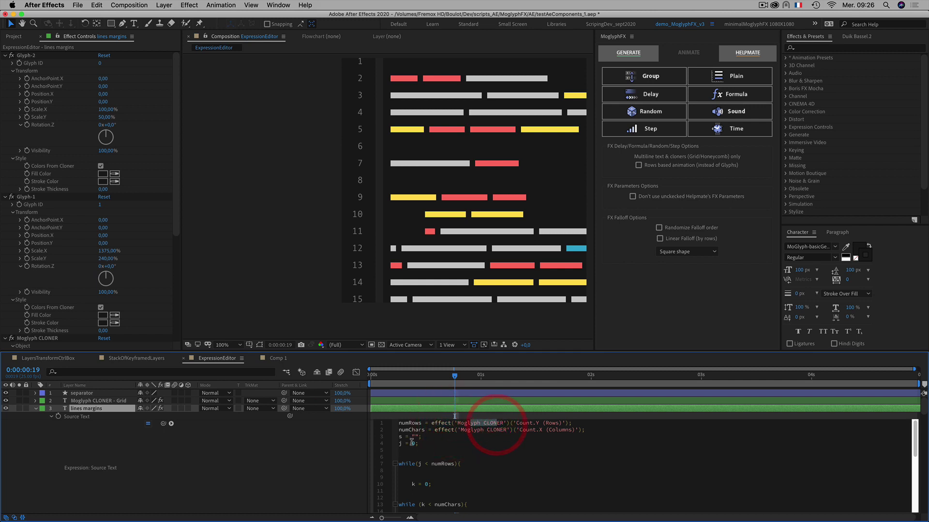
double_click(413, 444)
click(272, 358)
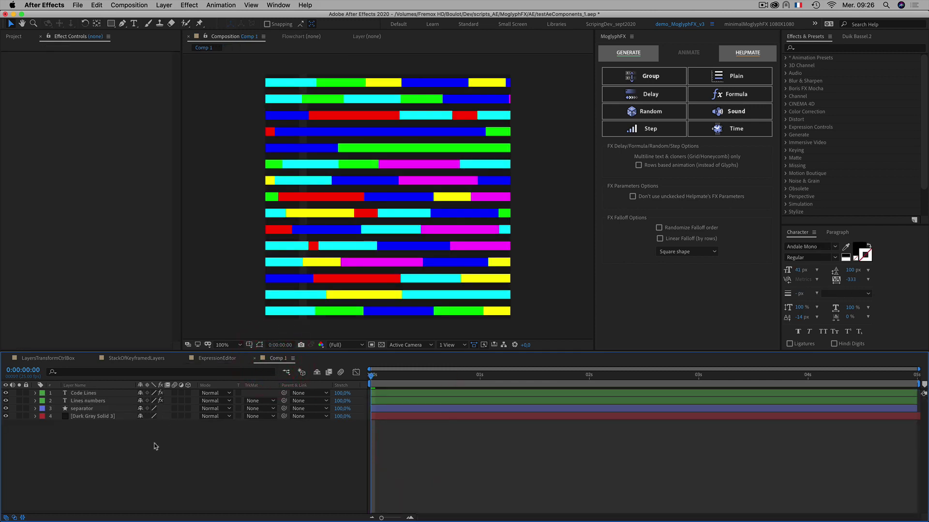
Change the red color in the Code Lines layer's Colorama Output Cycle to a light gray-white.
click(82, 394)
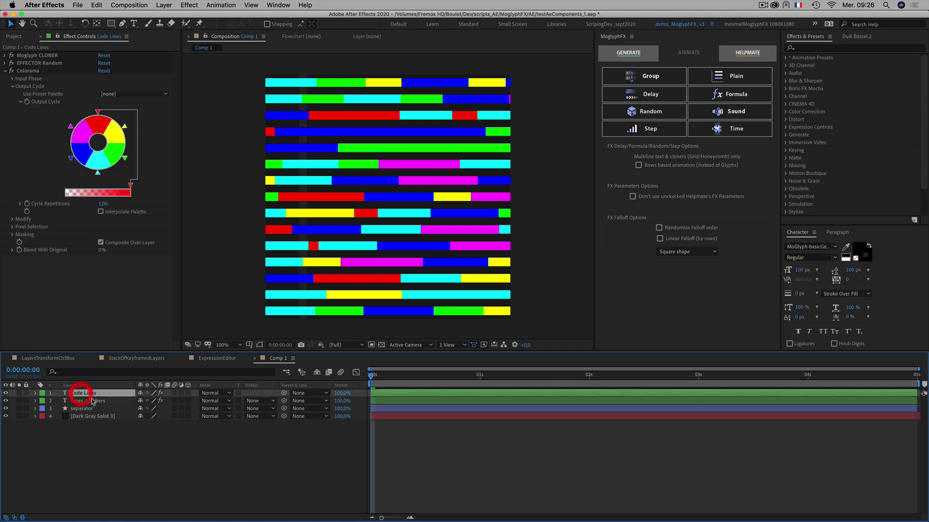
double_click(98, 113)
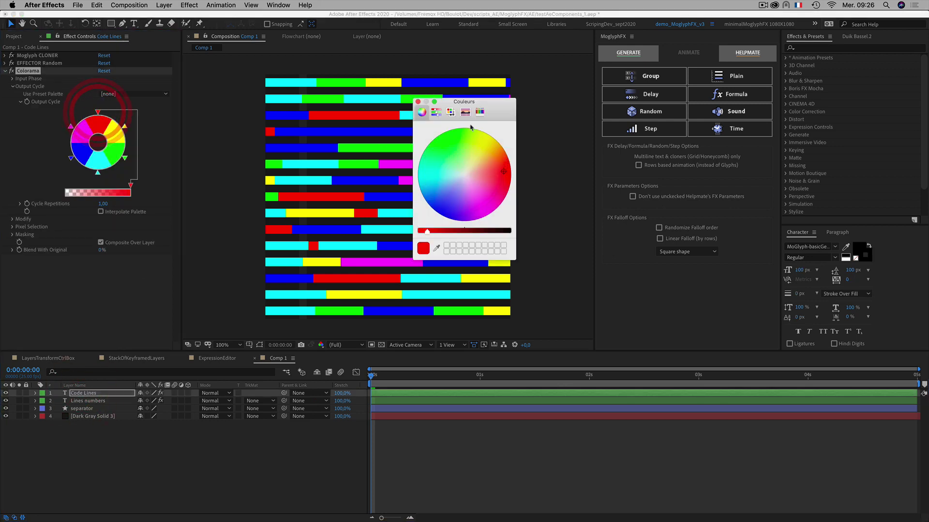
click(461, 175)
click(463, 175)
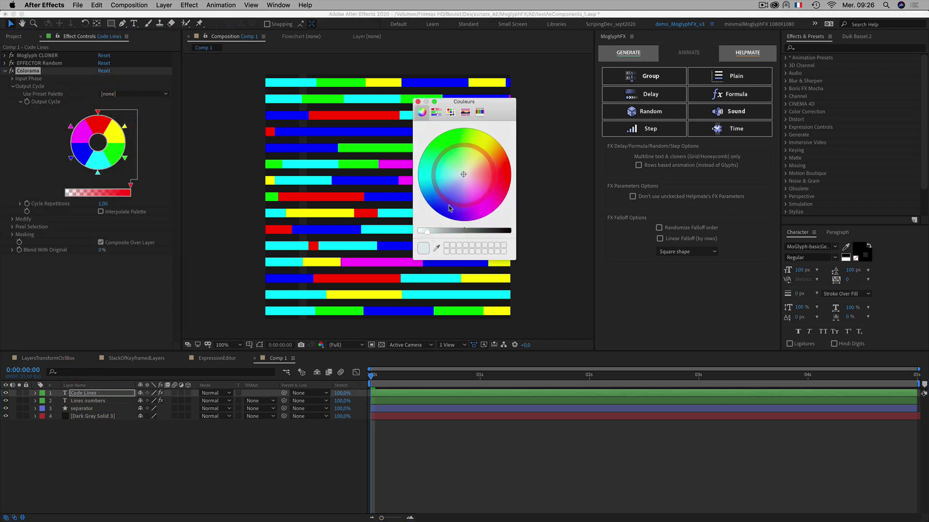
click(418, 102)
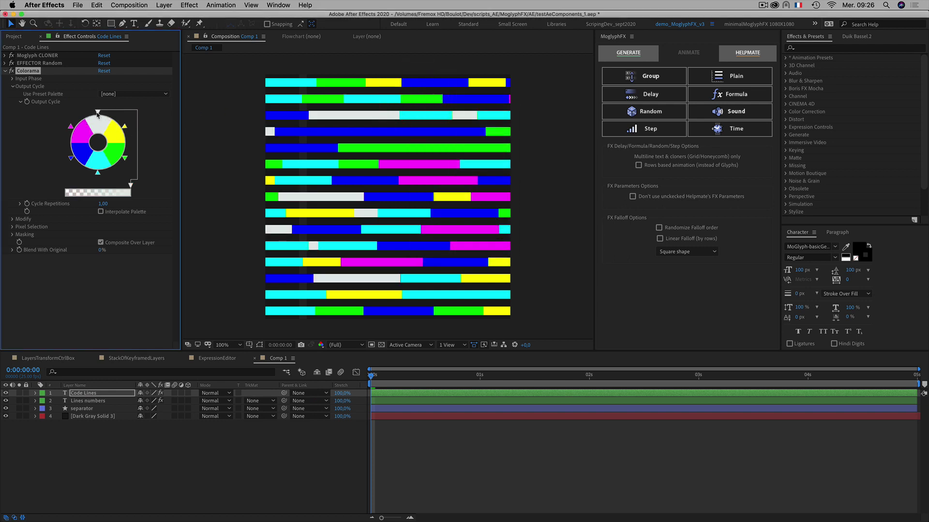
Change the Output Cycle's bright yellow to a softer golden yellow and its green to a coral orange.
double_click(125, 128)
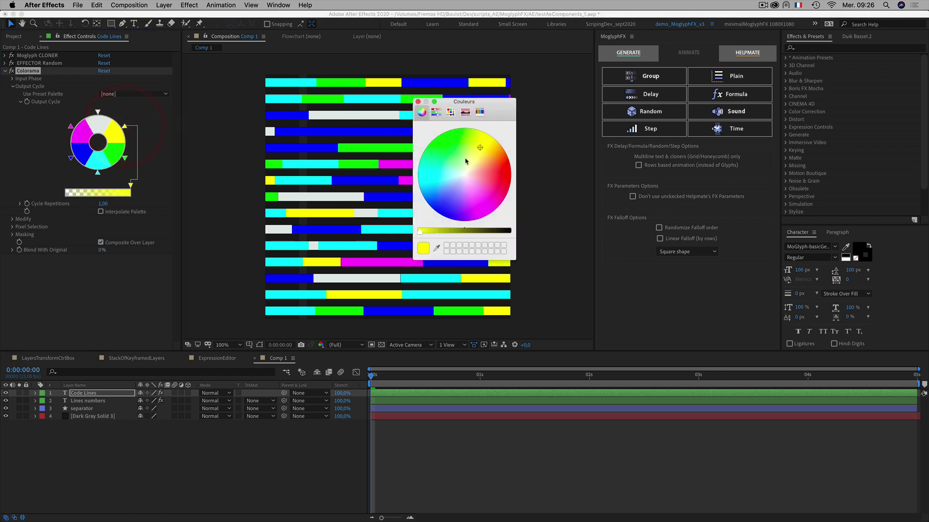
drag(480, 149, 484, 156)
click(484, 156)
click(418, 101)
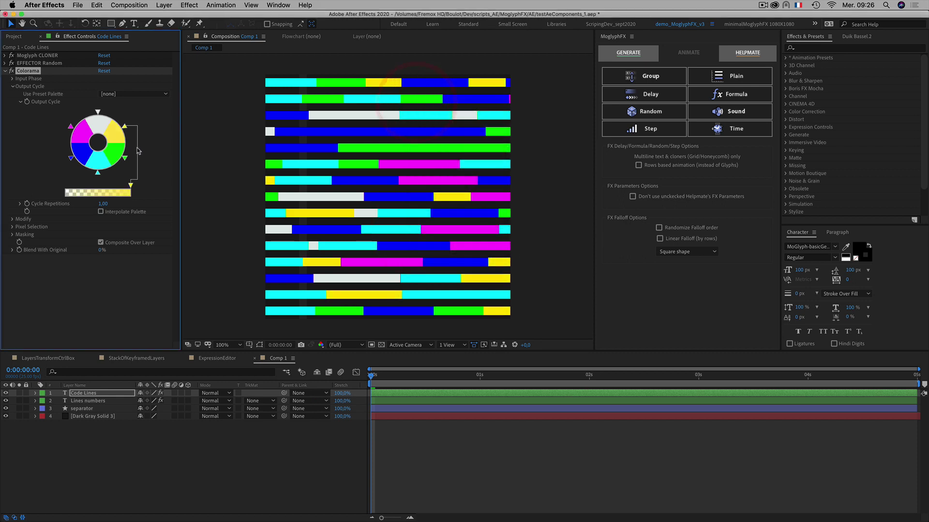
double_click(125, 160)
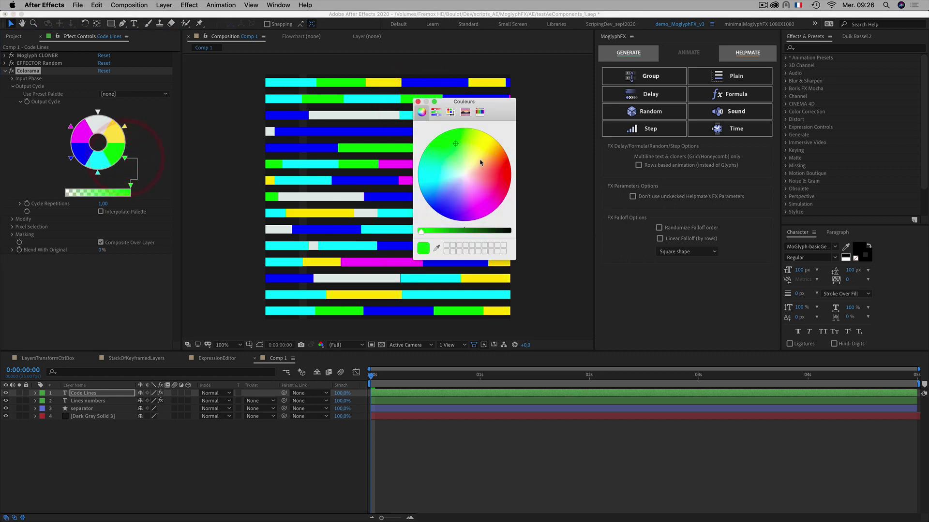
mouse_move(480, 158)
mouse_down()
mouse_move(501, 161)
mouse_move(492, 168)
mouse_up()
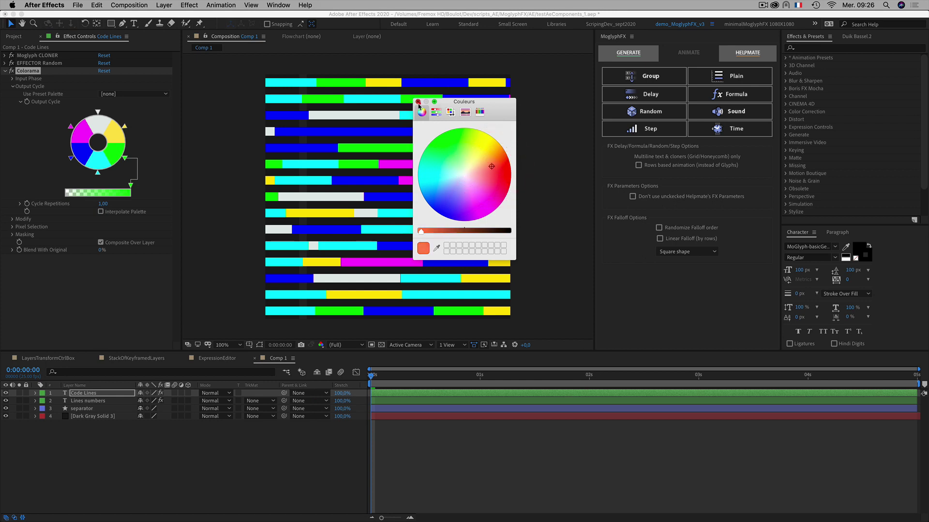
click(418, 102)
Change the cyan color in the Colorama Output Cycle to sky blue.
double_click(98, 172)
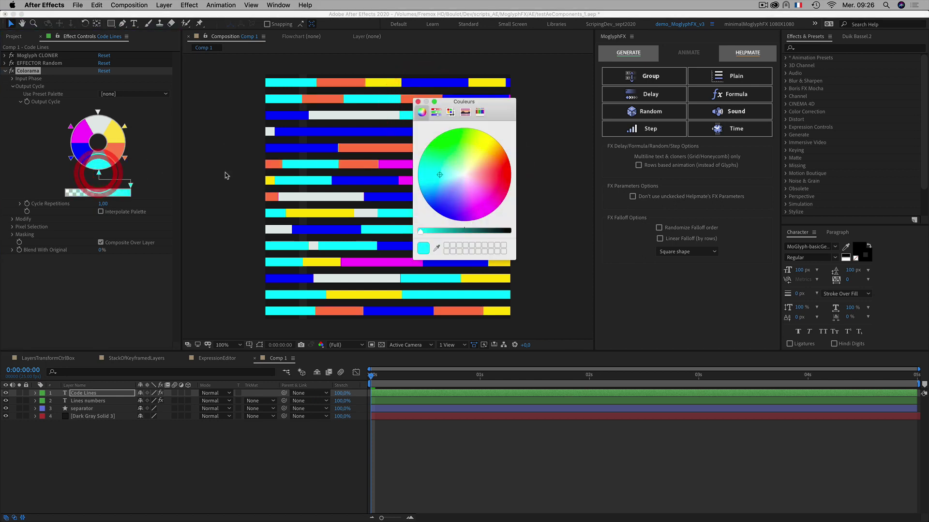
click(435, 183)
click(434, 187)
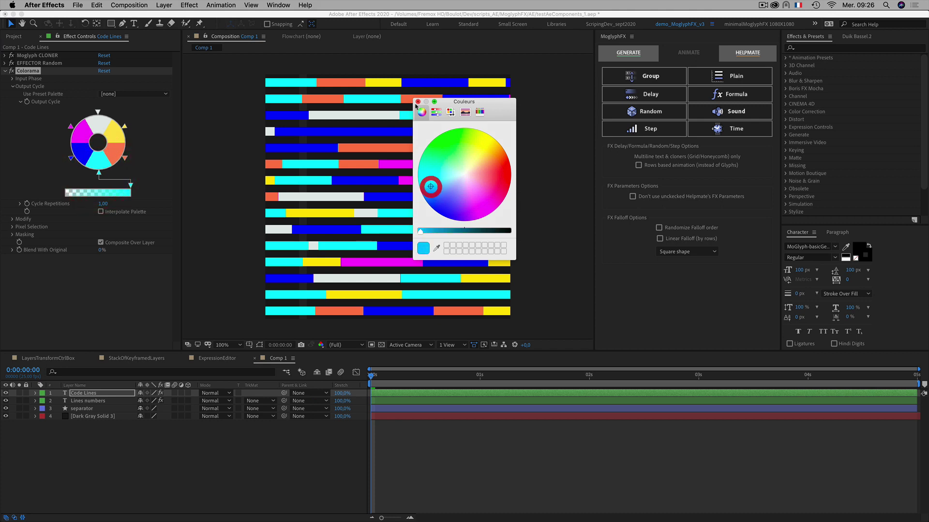
click(417, 102)
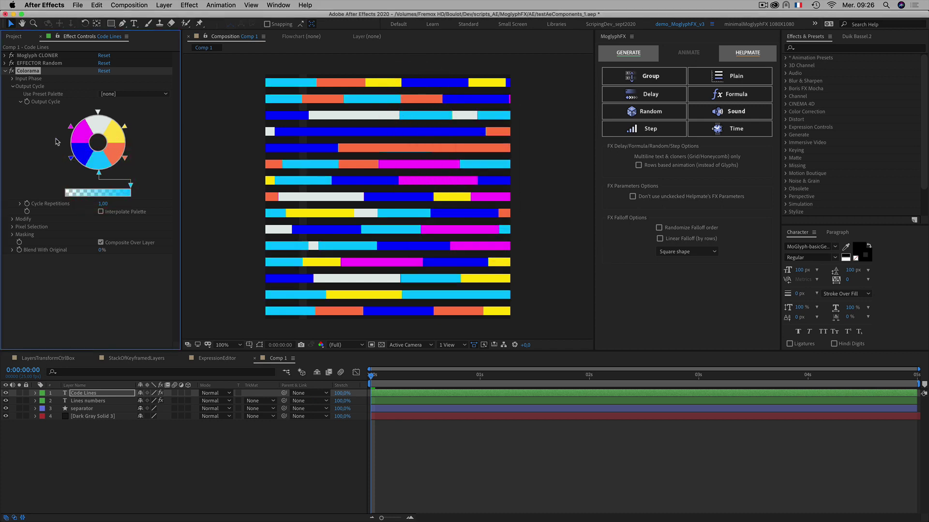
Change the dark blue color in the Colorama Output Cycle to bright green.
double_click(71, 159)
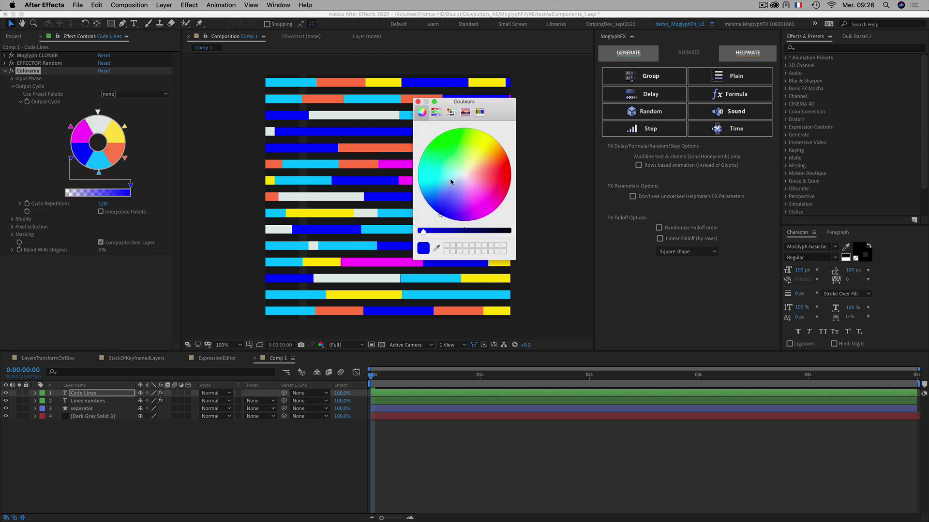
click(430, 143)
click(430, 150)
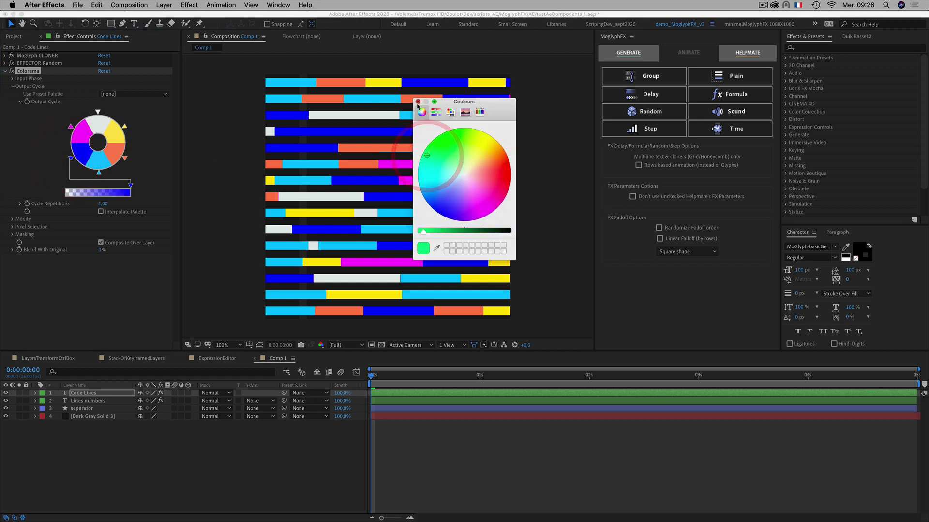
click(417, 102)
Remove the dark blue and magenta markers from the Output Cycle and redistribute the white, yellow, coral and sky-blue markers around the wheel.
drag(71, 160, 27, 176)
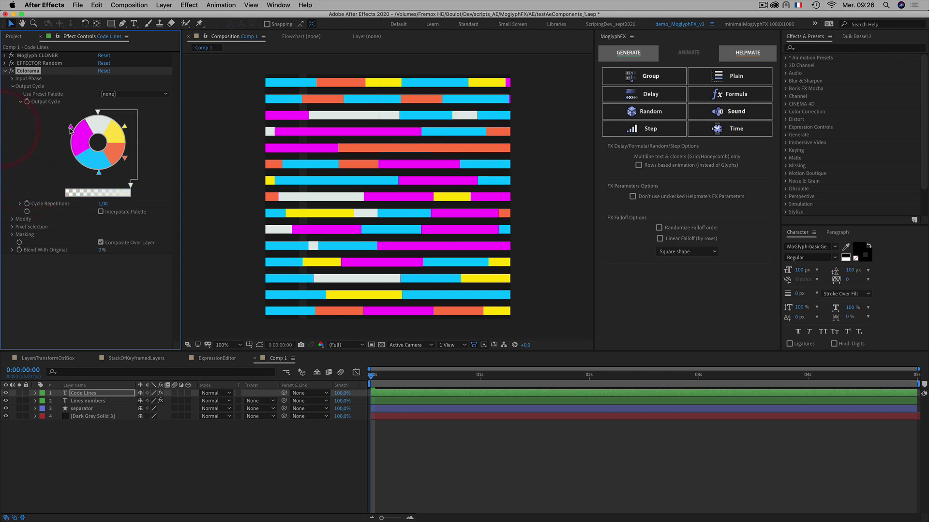
drag(70, 129, 20, 132)
mouse_move(98, 175)
mouse_down()
mouse_move(71, 155)
mouse_move(104, 169)
mouse_move(95, 170)
mouse_up()
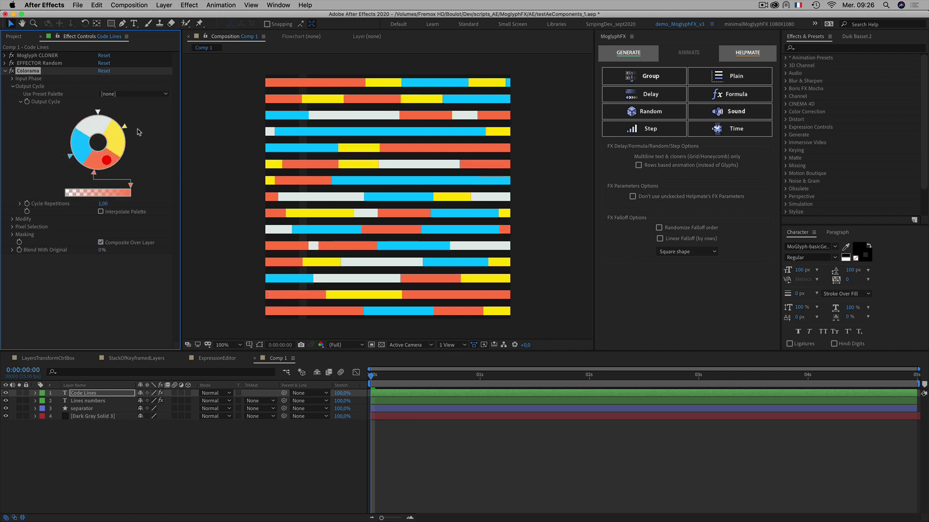
drag(125, 127, 69, 141)
drag(97, 114, 87, 116)
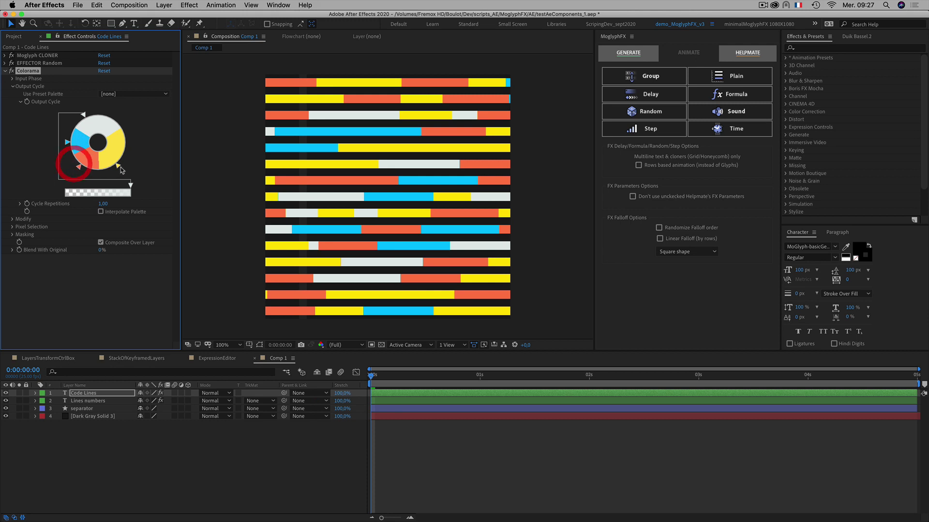
Adjust the yellow, white and coral markers around the Colorama Output Cycle to even out their segments.
mouse_move(118, 165)
mouse_down()
mouse_move(128, 161)
mouse_move(109, 169)
mouse_move(122, 161)
mouse_up()
drag(85, 116, 88, 115)
click(81, 168)
Add a second white marker to the Output Cycle and place it between the existing white and yellow markers.
click(114, 116)
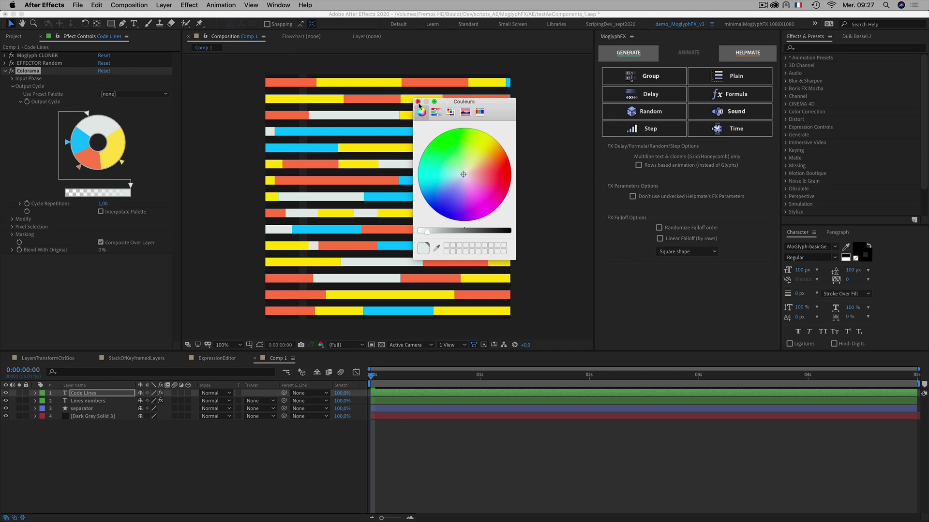
click(418, 102)
drag(114, 117, 124, 140)
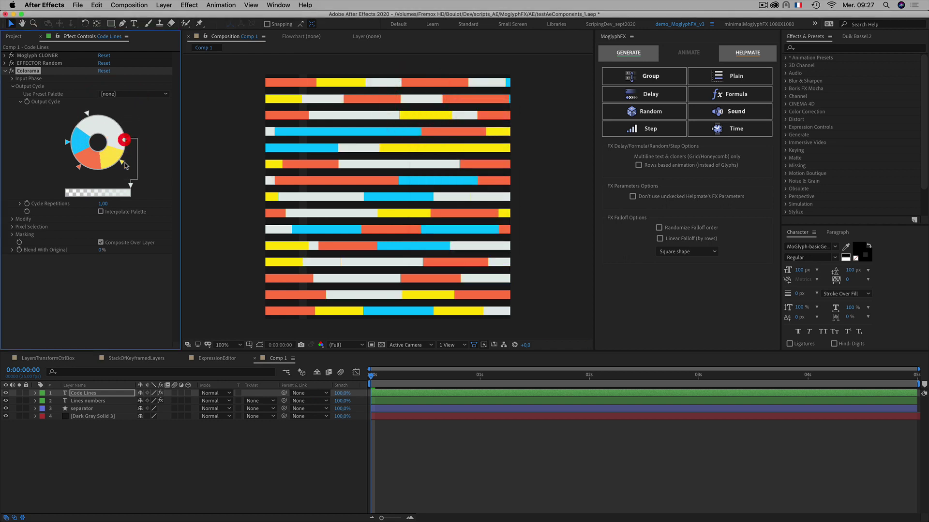
click(117, 166)
click(129, 140)
Preview the recolored code lines over the beginning of the timeline.
click(191, 467)
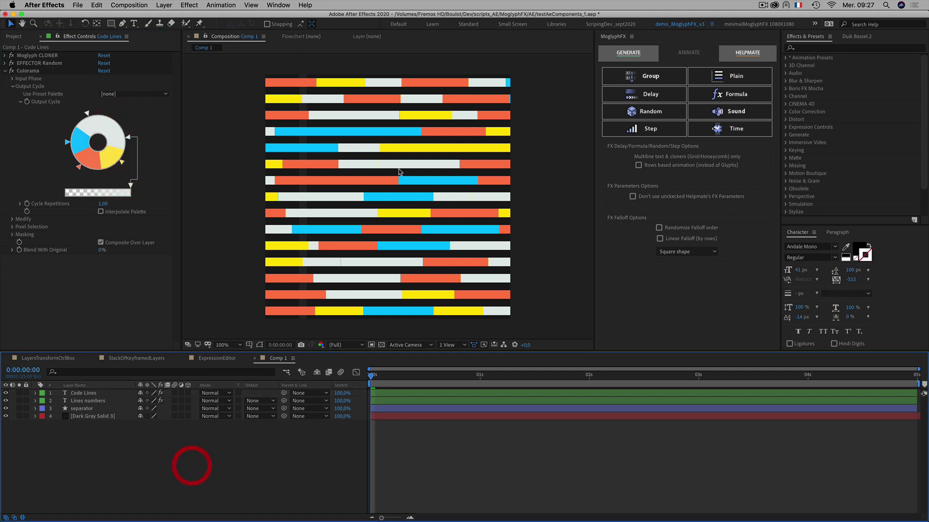
drag(386, 380, 344, 412)
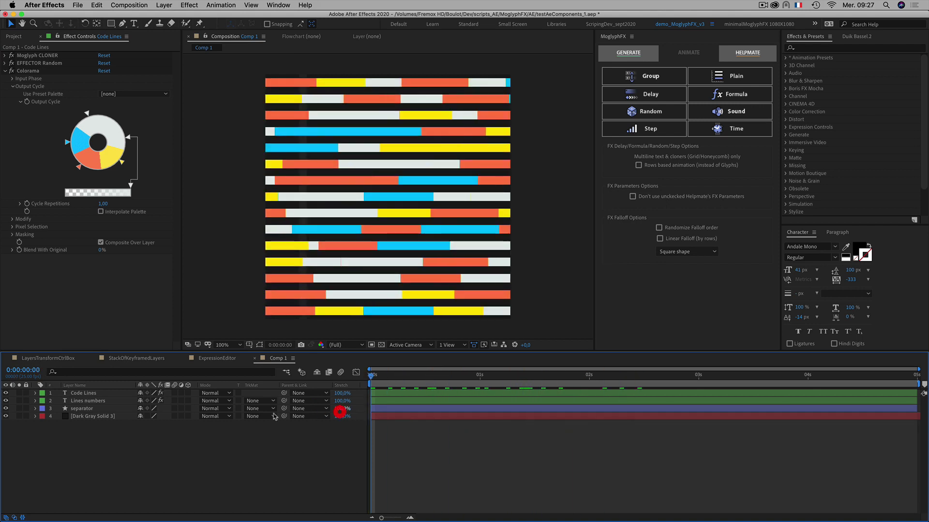
click(170, 458)
Show the layer controls and examine the full extent of the Code Lines layer around the composition.
click(84, 393)
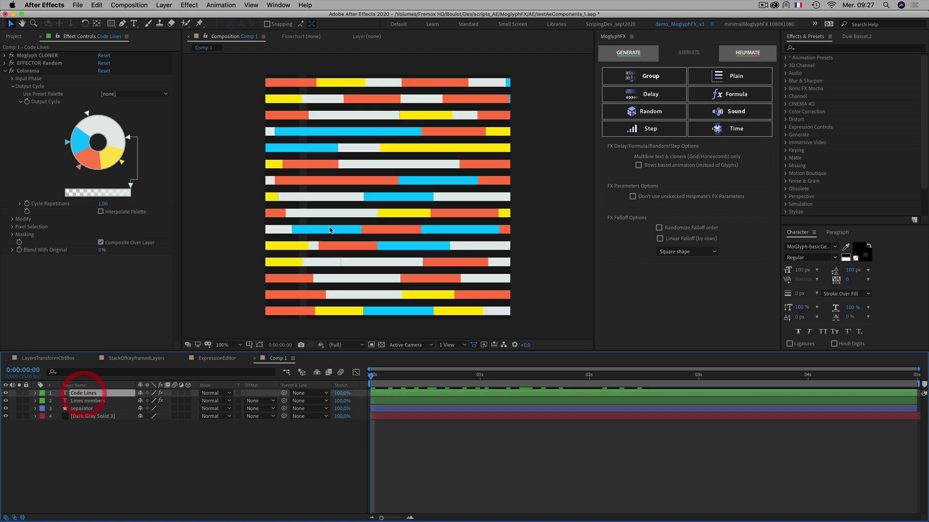
click(251, 4)
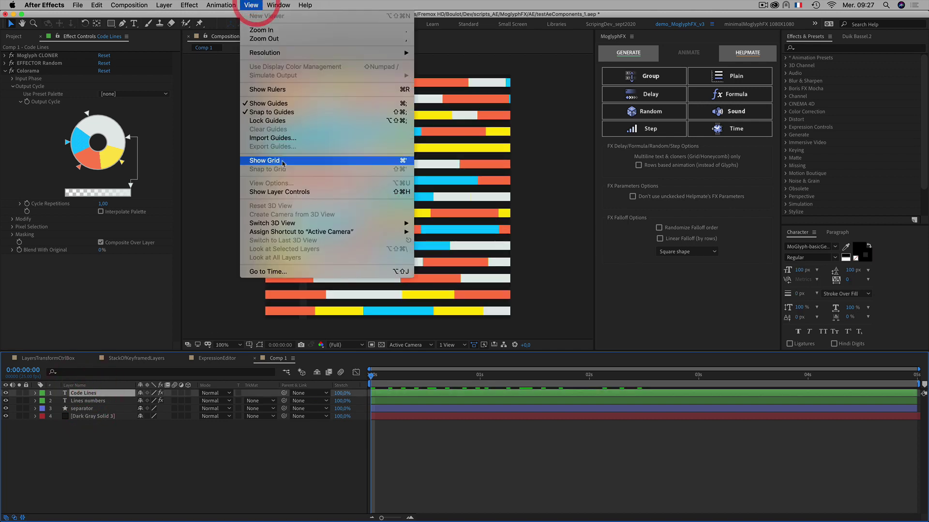
click(279, 193)
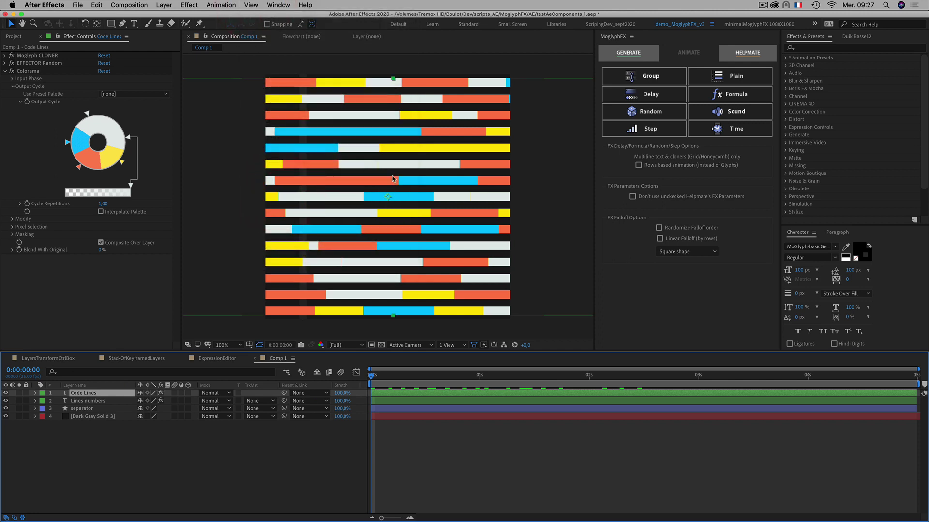
key(comma)
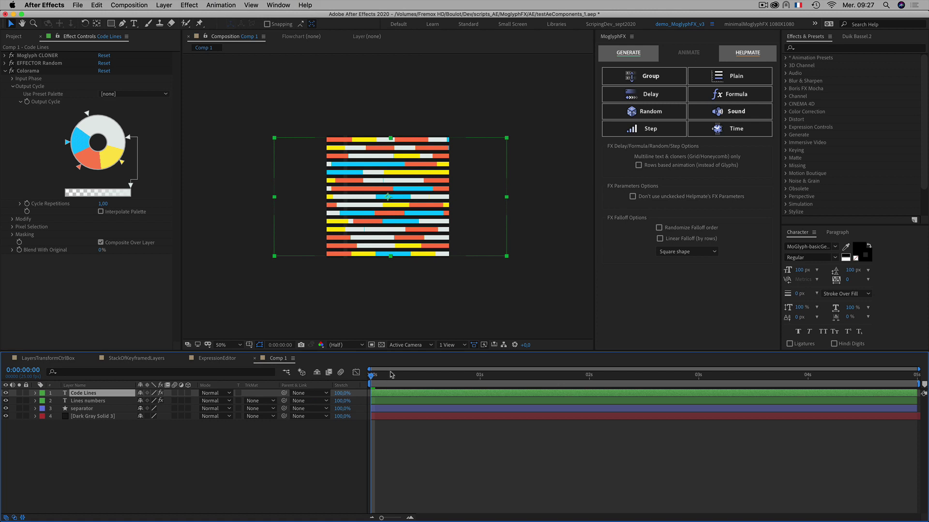
drag(392, 375, 359, 361)
key(period)
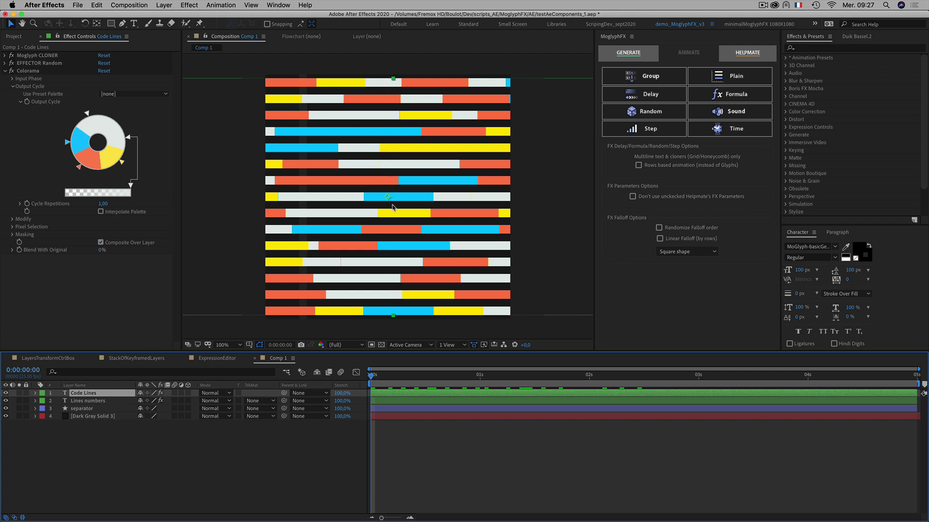
key(comma)
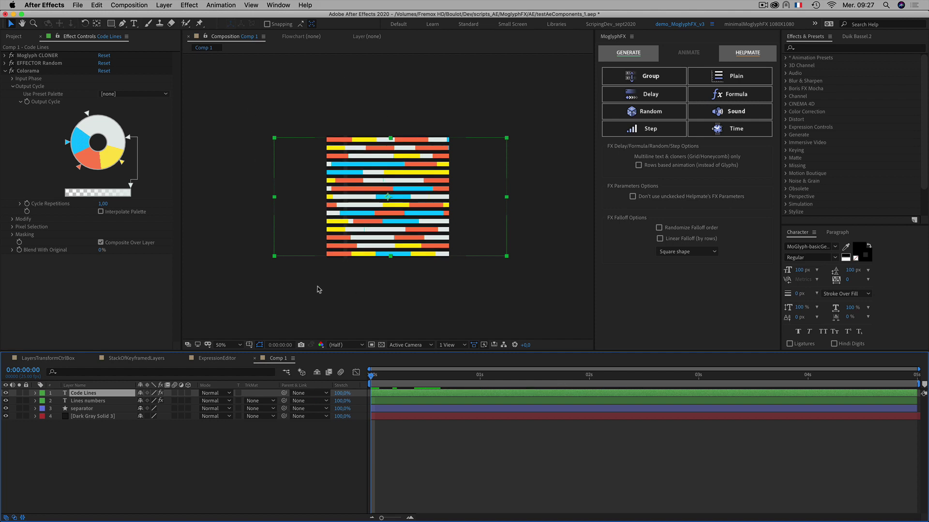
Draw a rectangular mask over the left half of the Code Lines layer and show the Title/Action Safe guides.
click(113, 24)
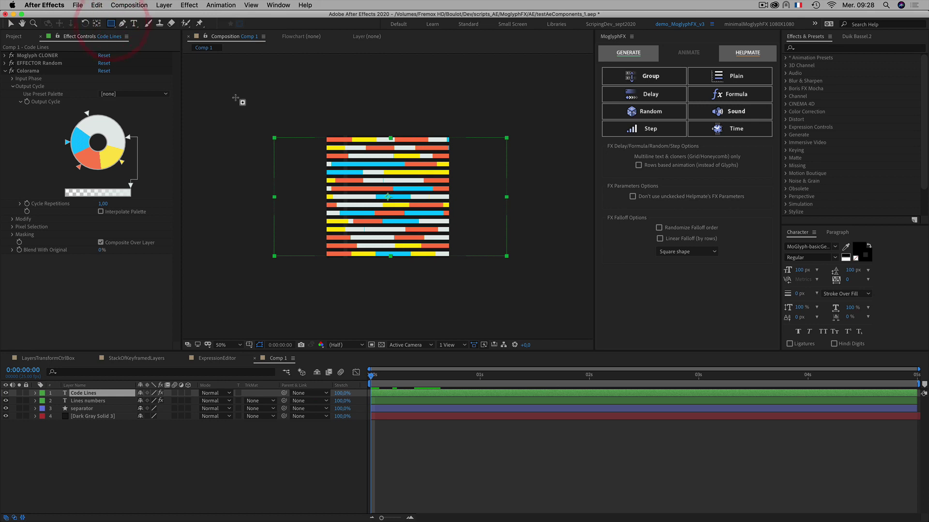
drag(235, 97, 388, 287)
click(249, 345)
click(264, 358)
scroll(390, 198, up, 2)
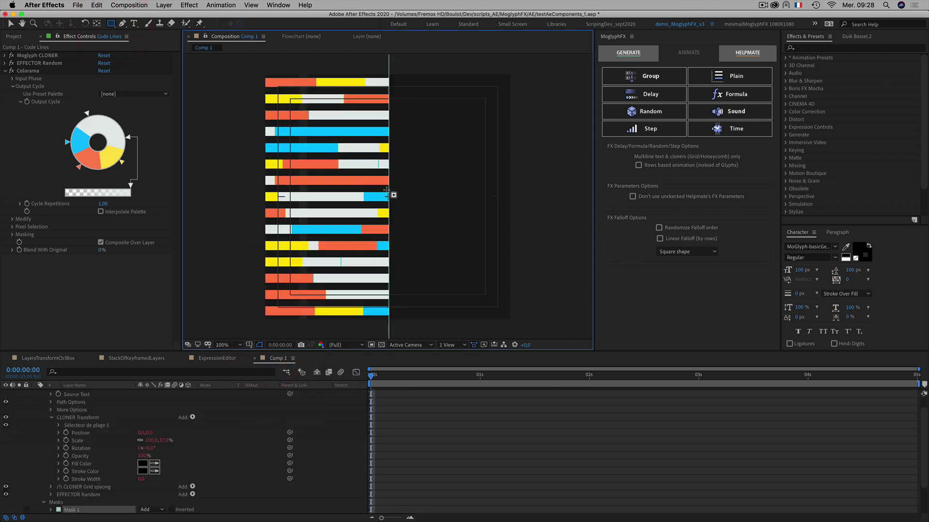
Align the mask's right edge exactly with the composition's center mark.
scroll(390, 214, up, 4)
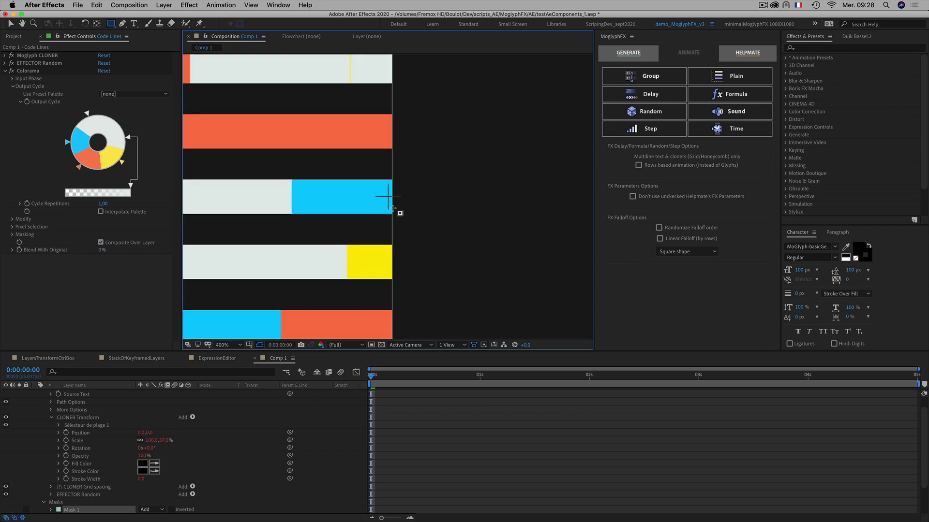
key(v)
drag(393, 207, 386, 206)
scroll(412, 182, down, 5)
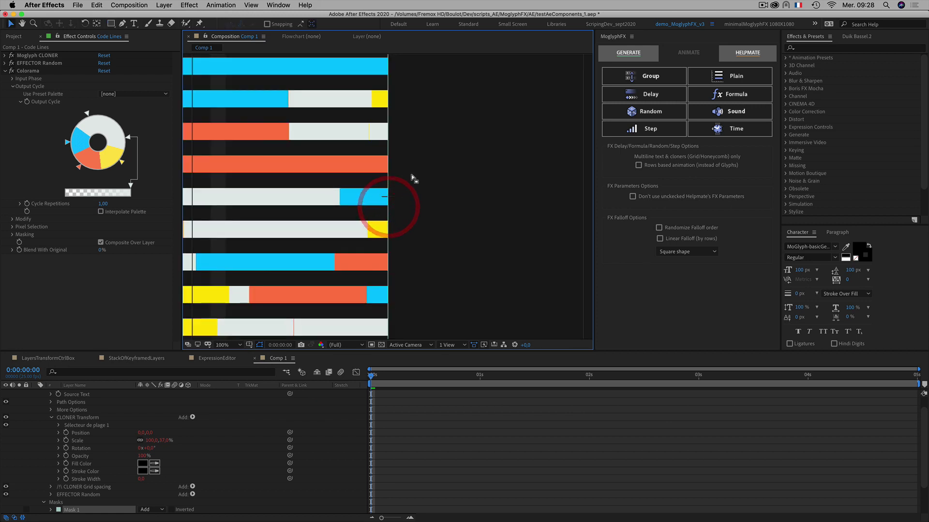
Flip the mask to the right half of the composition by moving its outer edge across the center line.
drag(236, 149, 377, 154)
key(super+z)
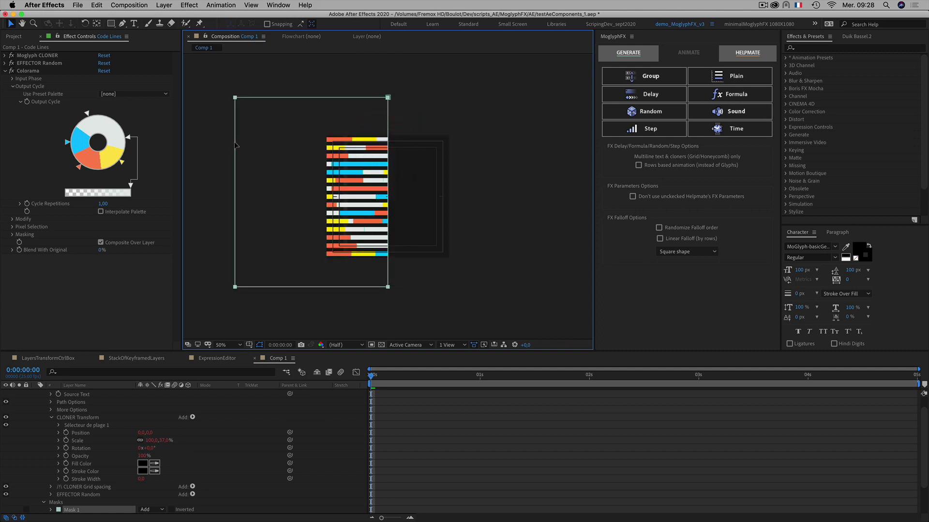
click(234, 144)
drag(234, 191, 579, 192)
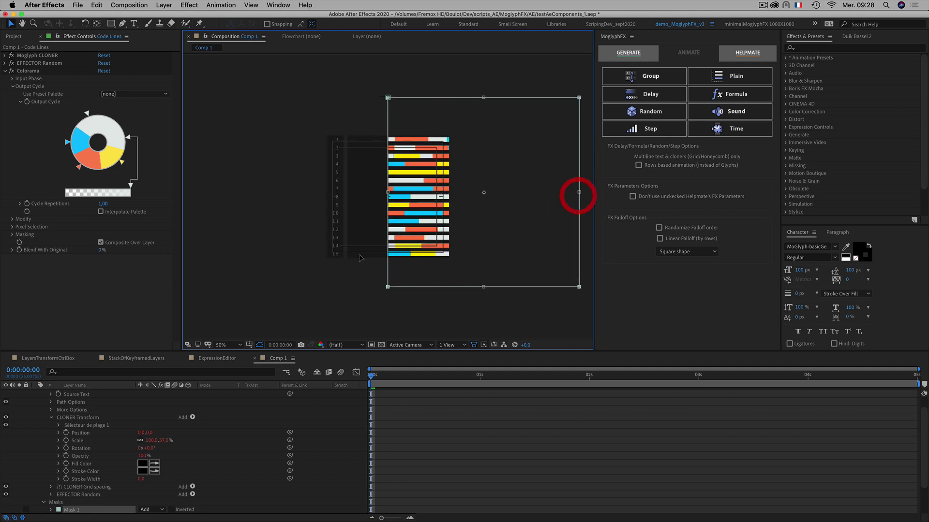
Move the masked Code Lines layer left until the lines start just beside the line-number separator.
click(32, 424)
scroll(32, 424, up, 2)
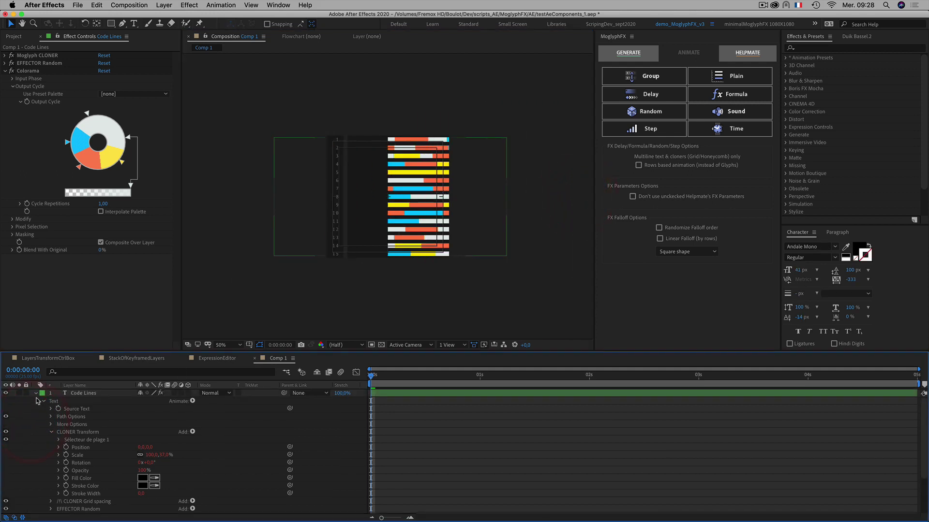
click(35, 393)
click(84, 393)
key(period)
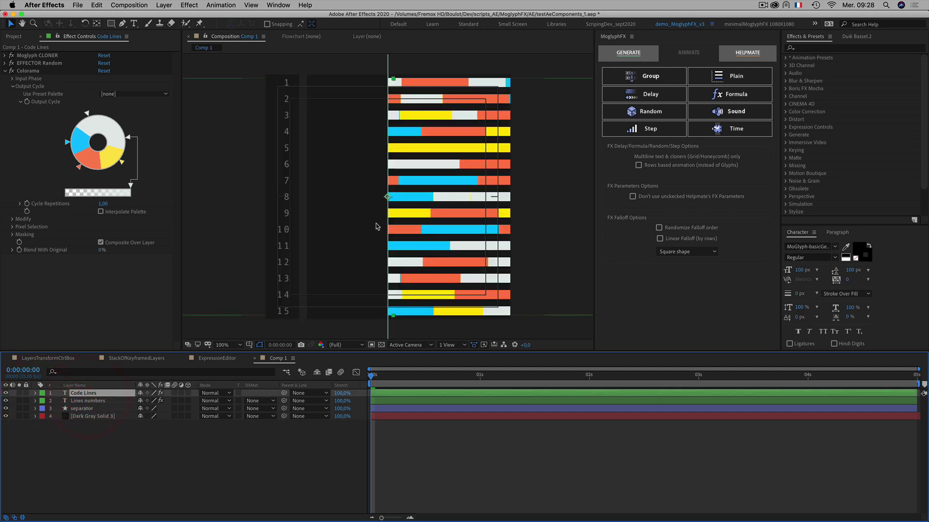
drag(408, 220, 338, 218)
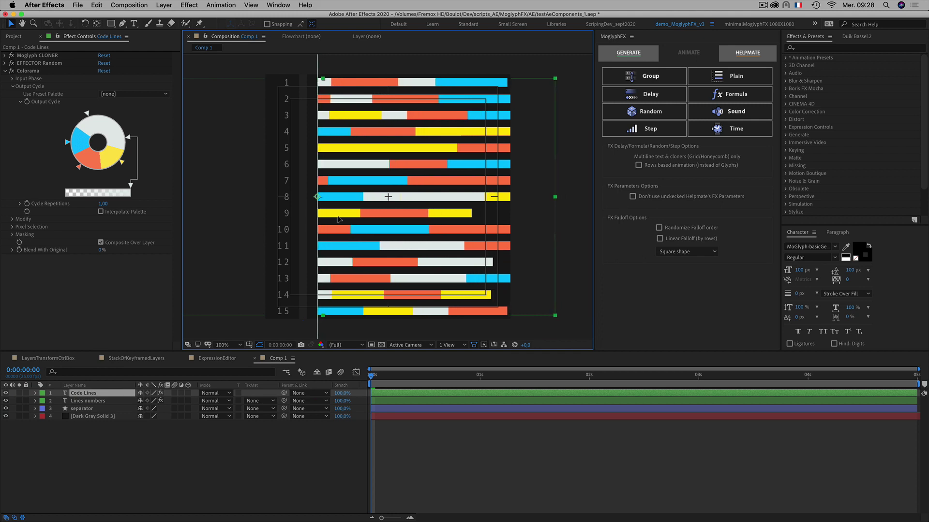
drag(339, 219, 338, 219)
click(218, 468)
Preview the animated code lines over the first three seconds and compare them with the ExpressionEditor composition.
click(73, 393)
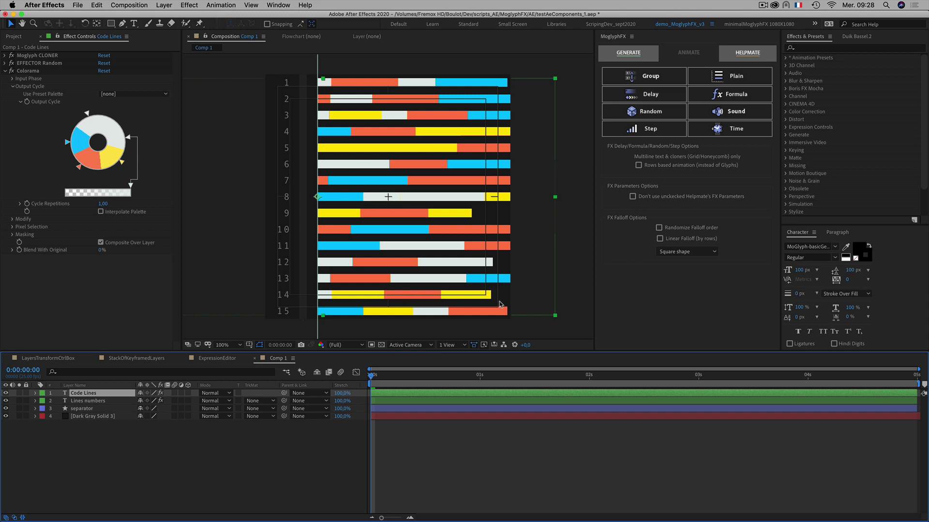
click(263, 446)
drag(402, 375, 590, 373)
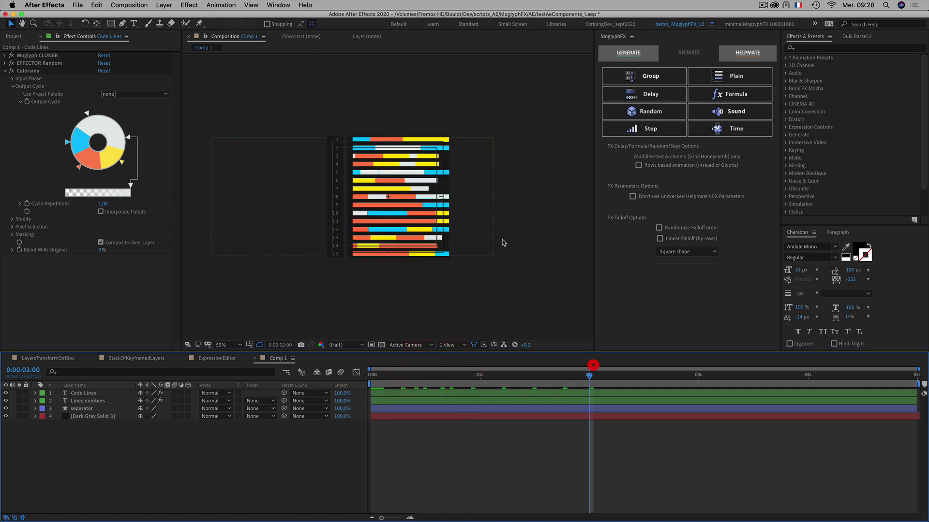
key(.)
key(space)
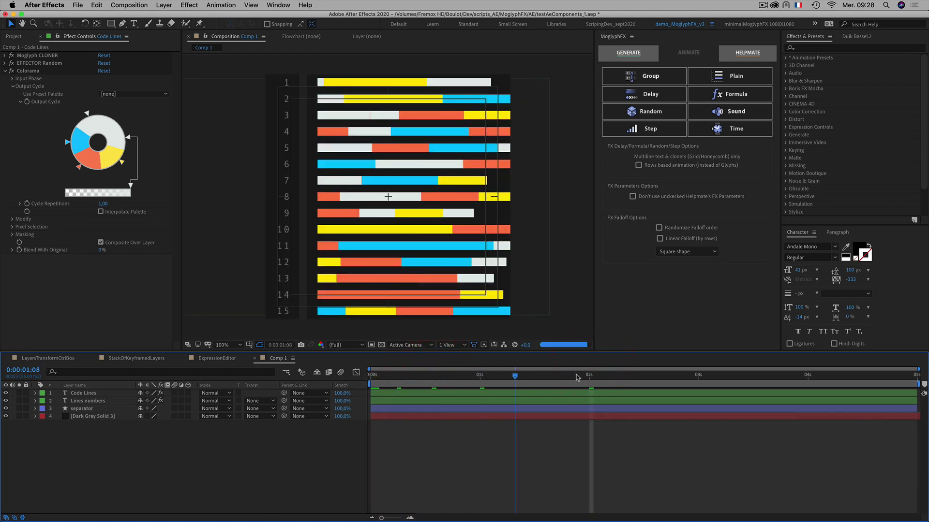
drag(418, 393, 702, 383)
click(302, 452)
scroll(353, 196, down, 1)
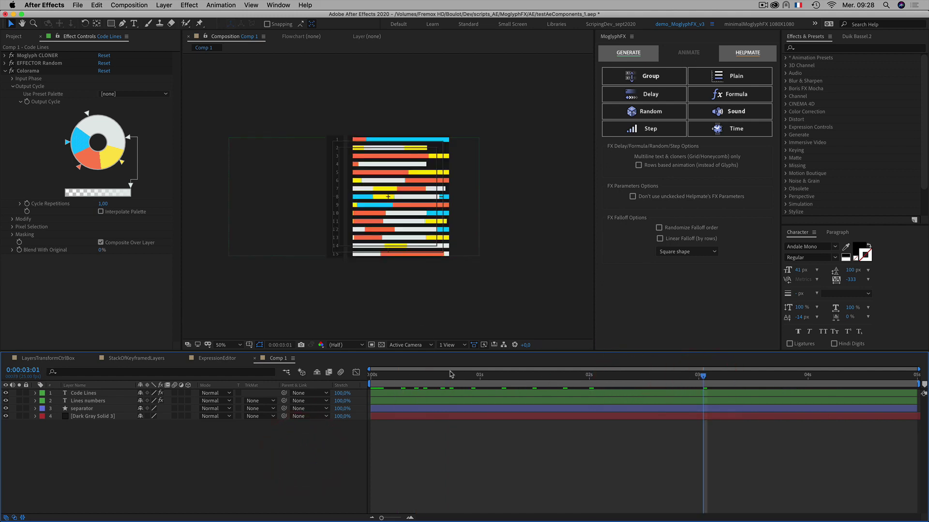
drag(420, 374, 646, 382)
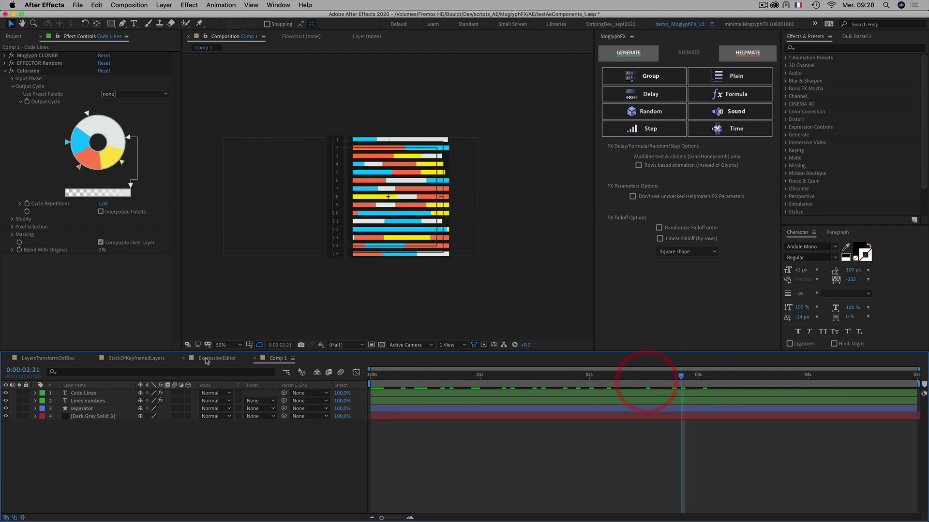
click(213, 358)
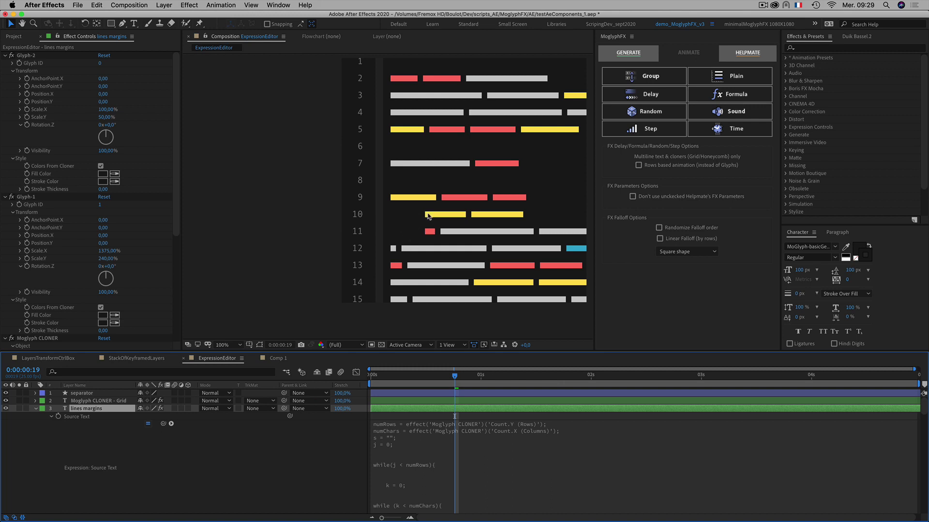
click(278, 358)
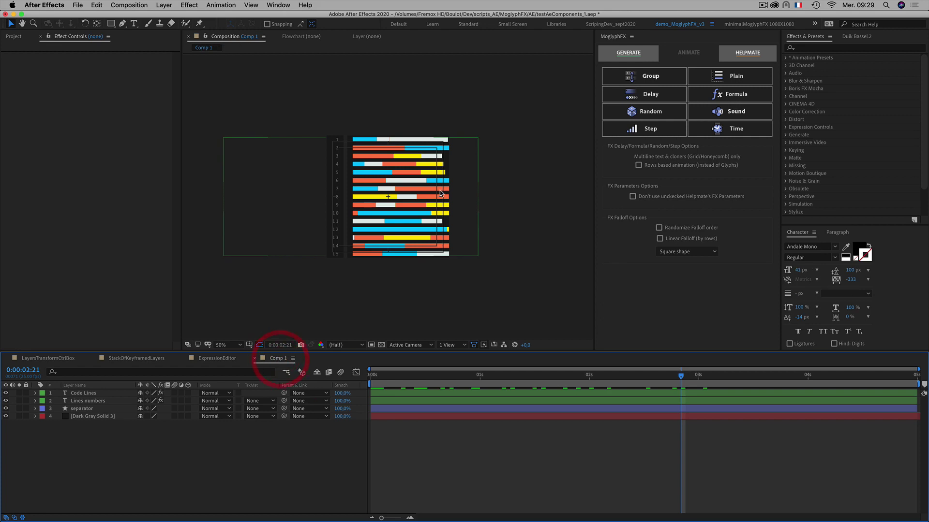
Set Scale Y to 33% in the Code Lines layer's Moglyph CLONER effect and collapse the effect settings.
click(80, 394)
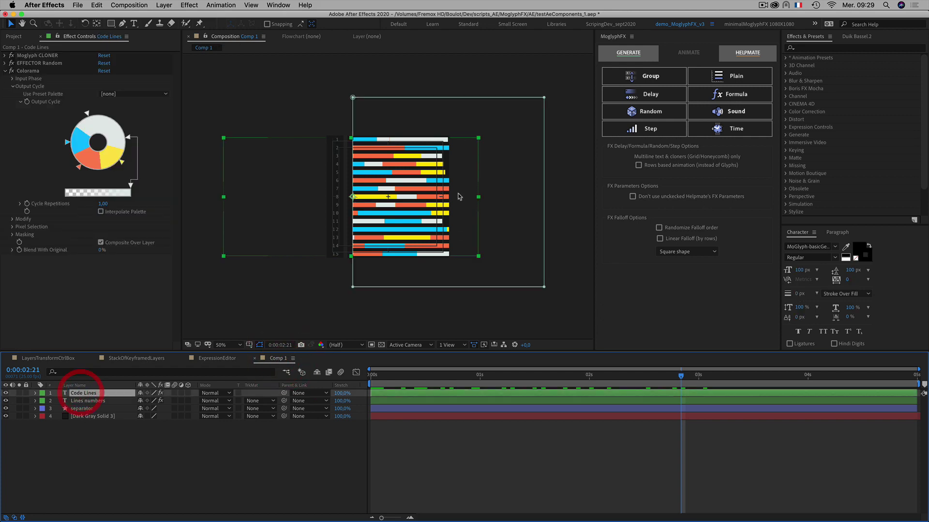
key(slash)
click(5, 55)
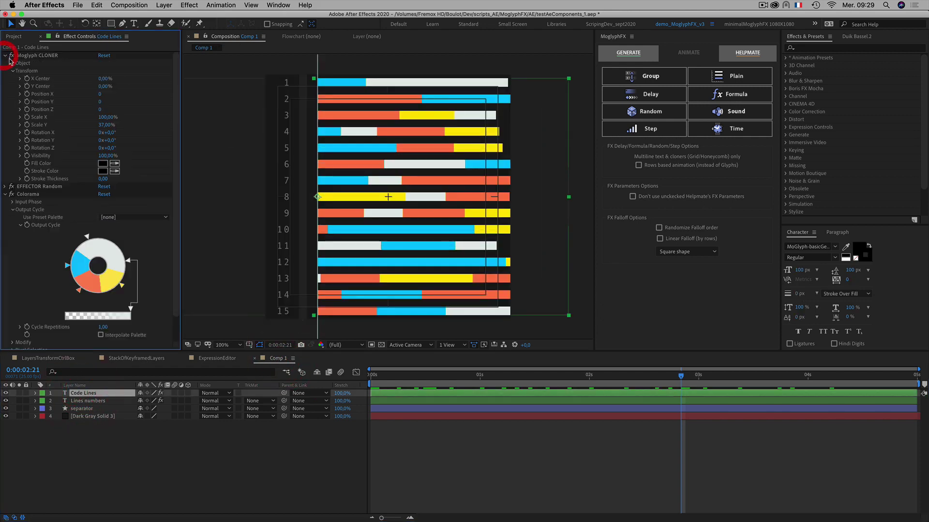
click(106, 124)
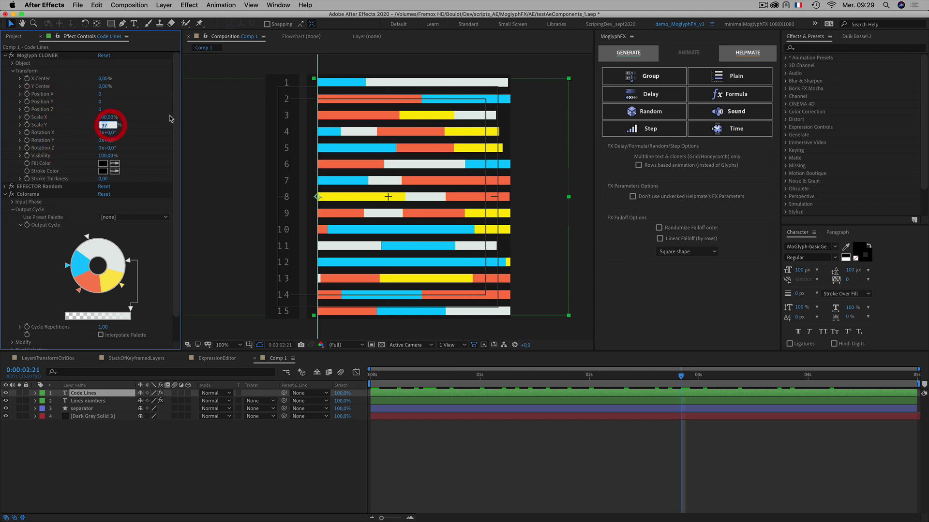
text(33)
click(130, 93)
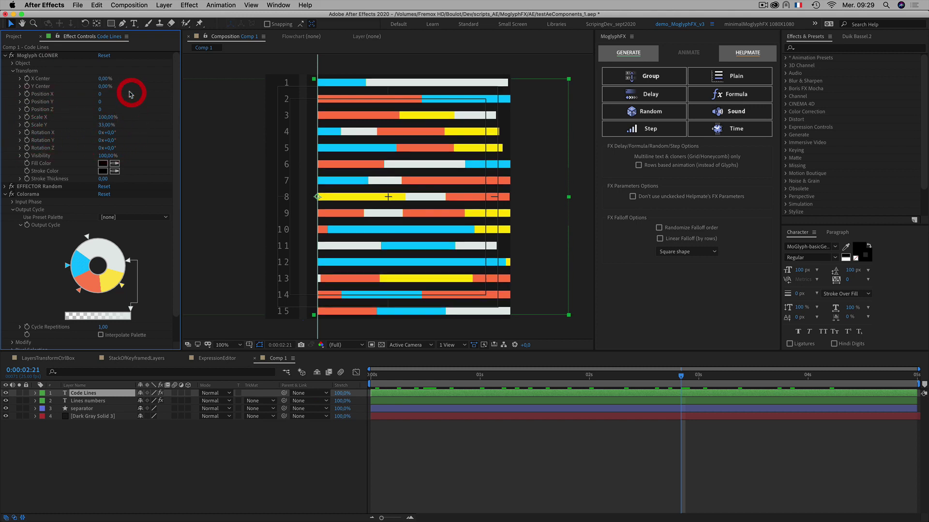
click(185, 459)
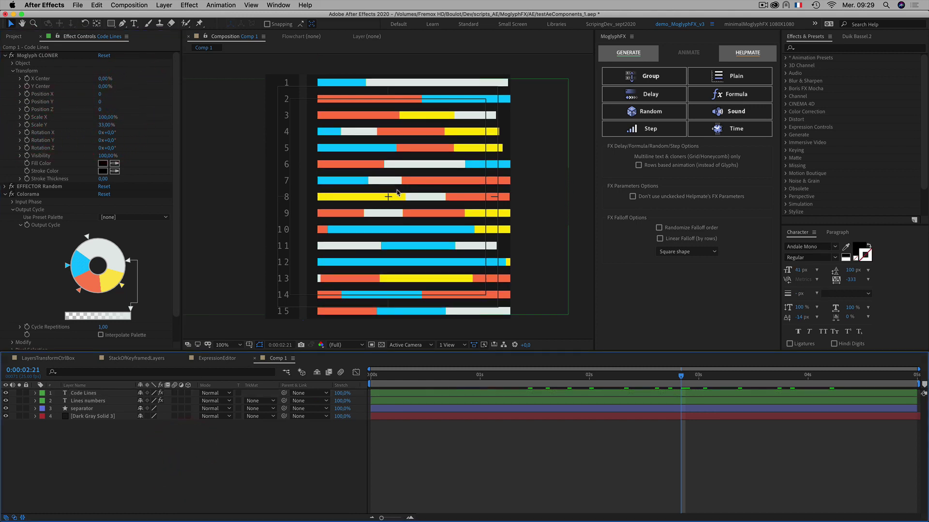
click(5, 194)
click(5, 56)
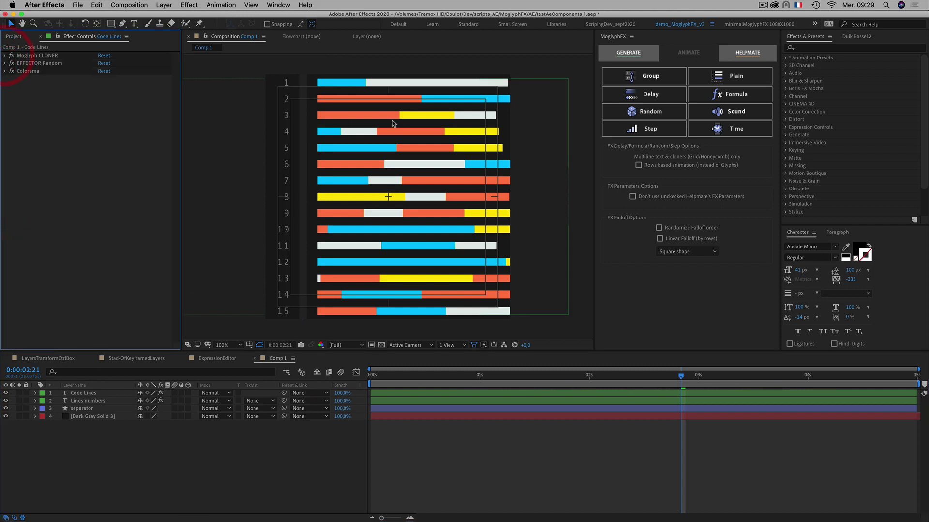
Hide the Title/Action Safe guides and open the ExpressionEditor composition for comparison.
click(250, 345)
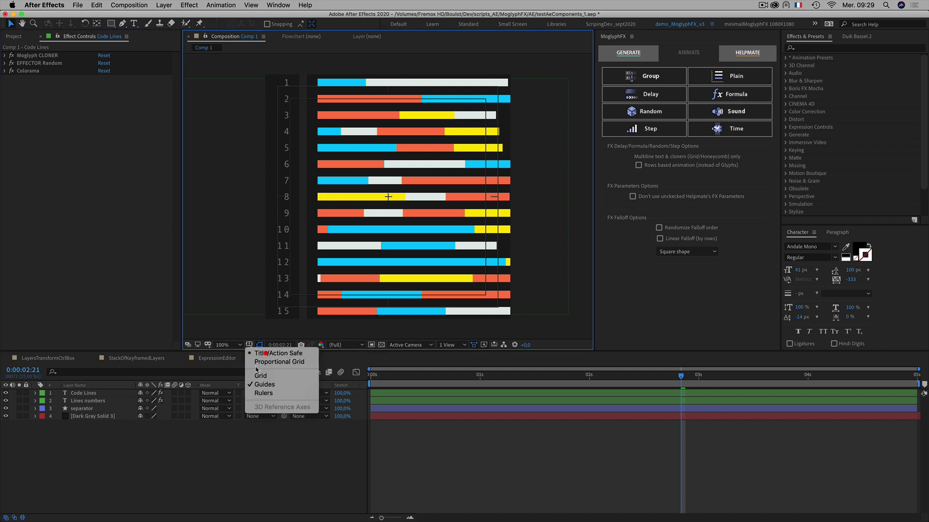
click(265, 352)
key(period)
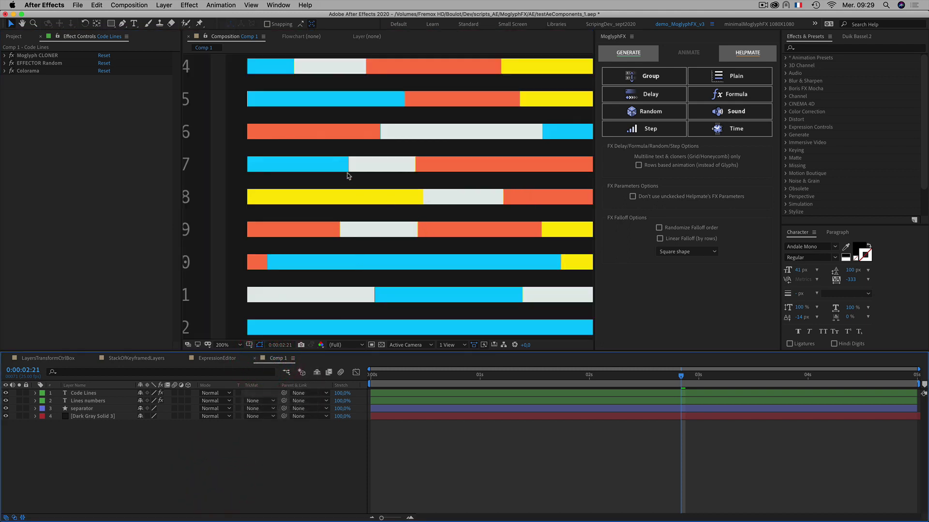
click(203, 359)
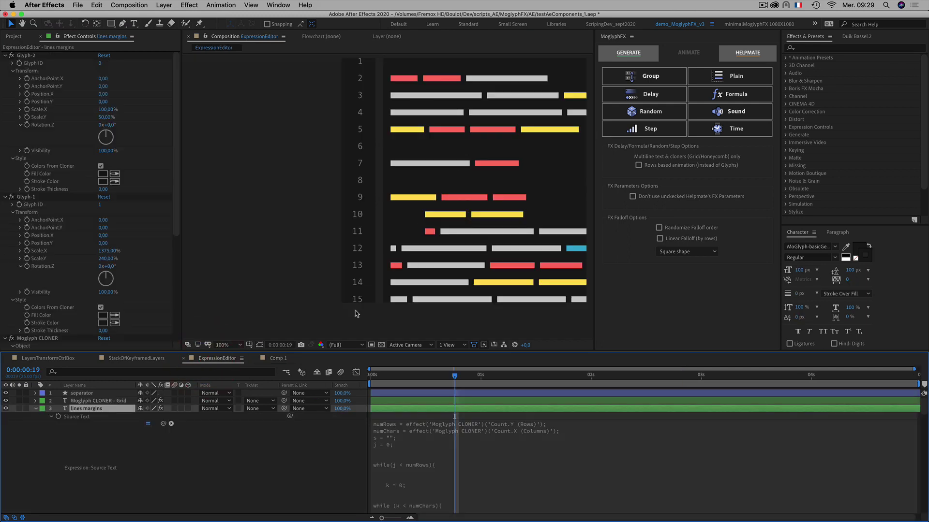
Return to Comp 1, add a Plain effector to the Code Lines layer and reset its settings.
click(277, 358)
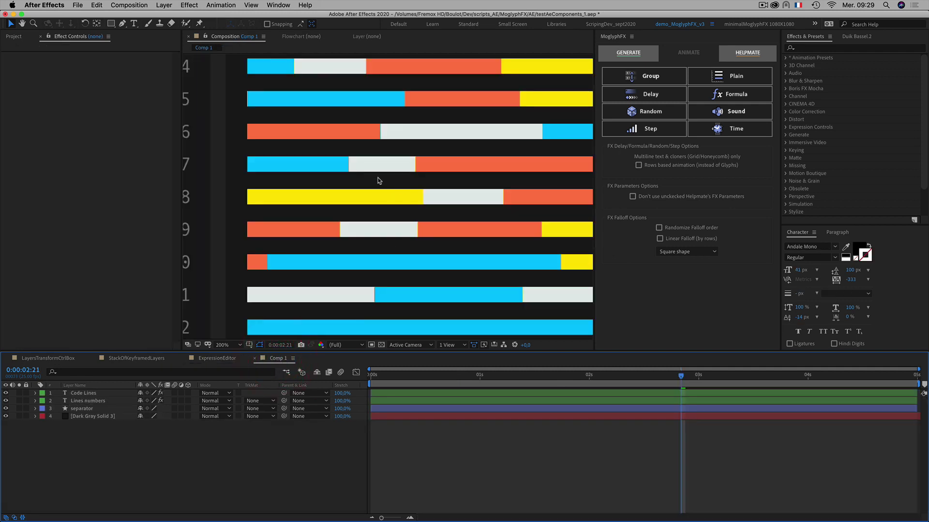
click(133, 481)
scroll(381, 243, down, 1)
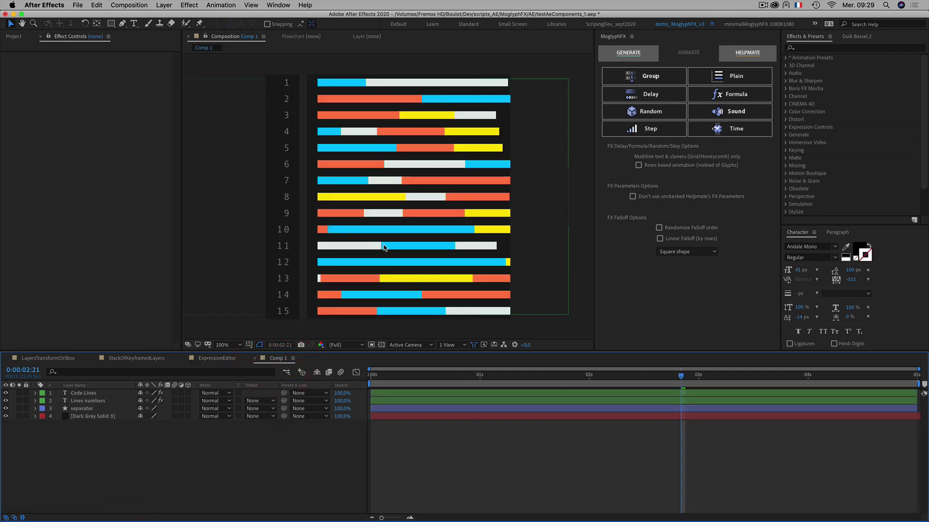
click(670, 51)
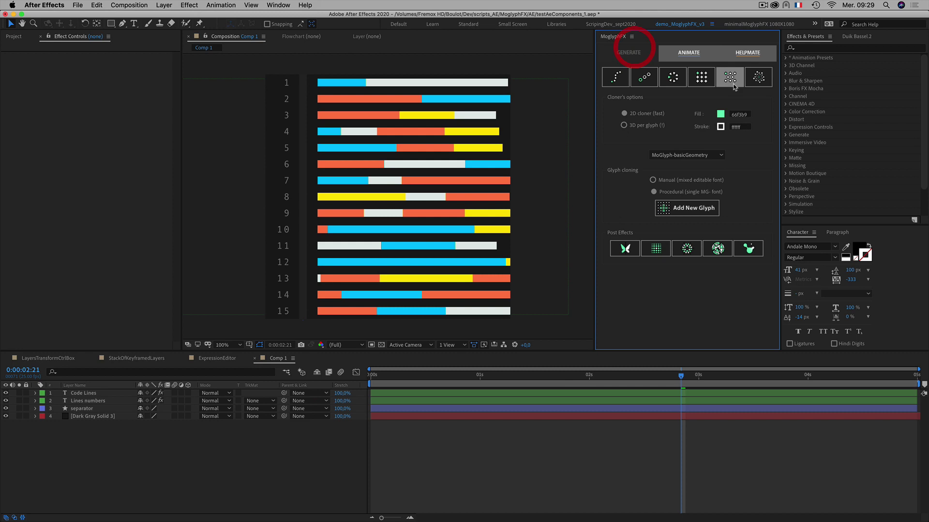
click(700, 52)
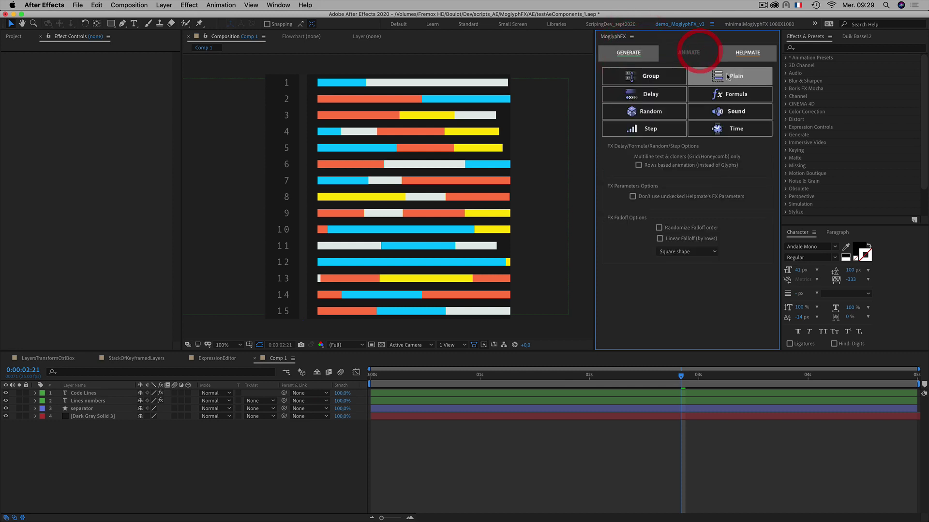
click(39, 462)
click(80, 393)
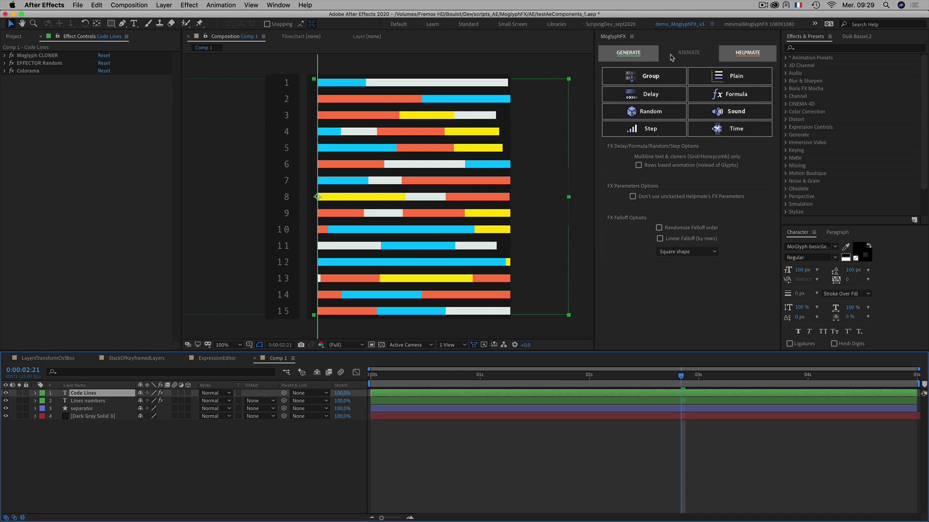
click(753, 76)
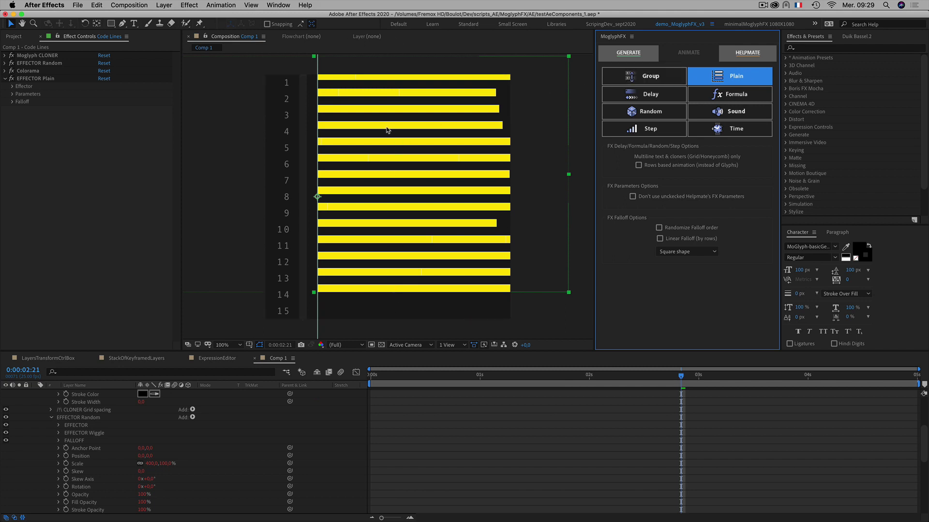
click(104, 79)
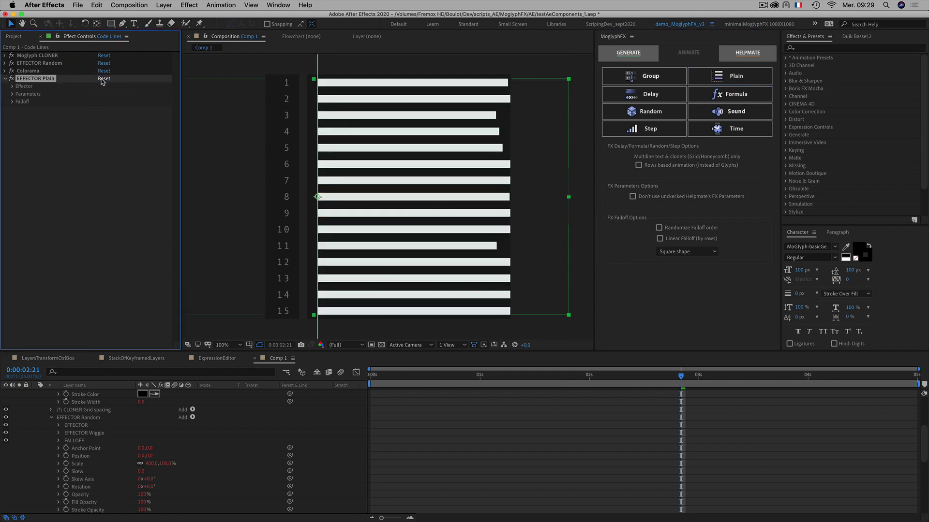
Enlarge the timeline and examine the order of the text animators on the Code Lines layer.
drag(157, 352, 156, 316)
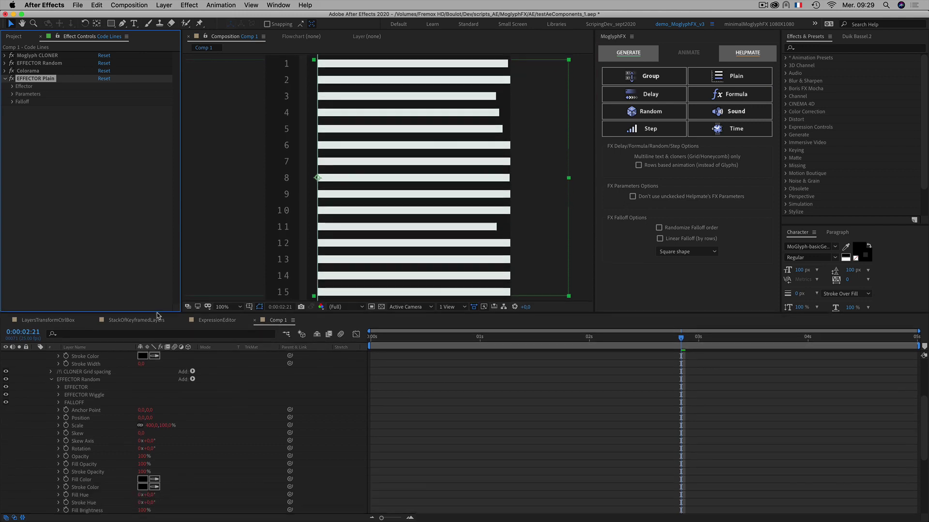
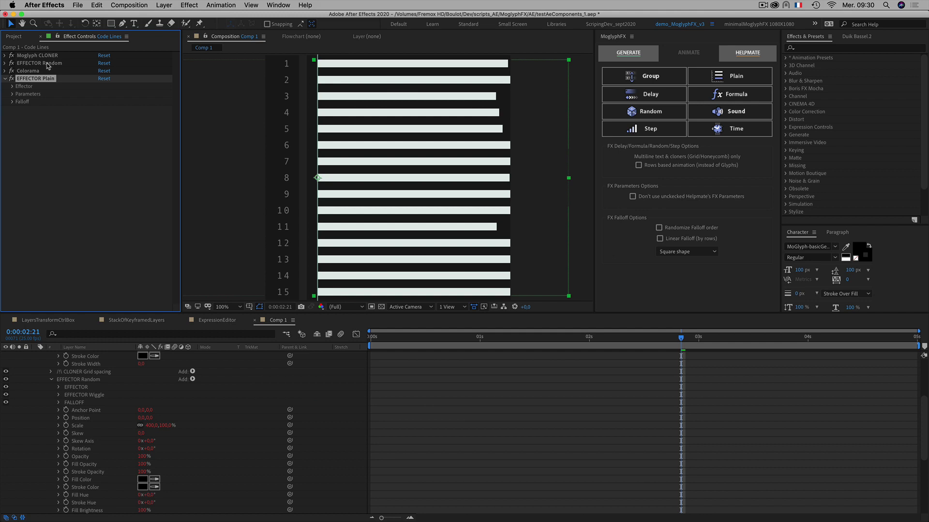
scroll(68, 384, up, 5)
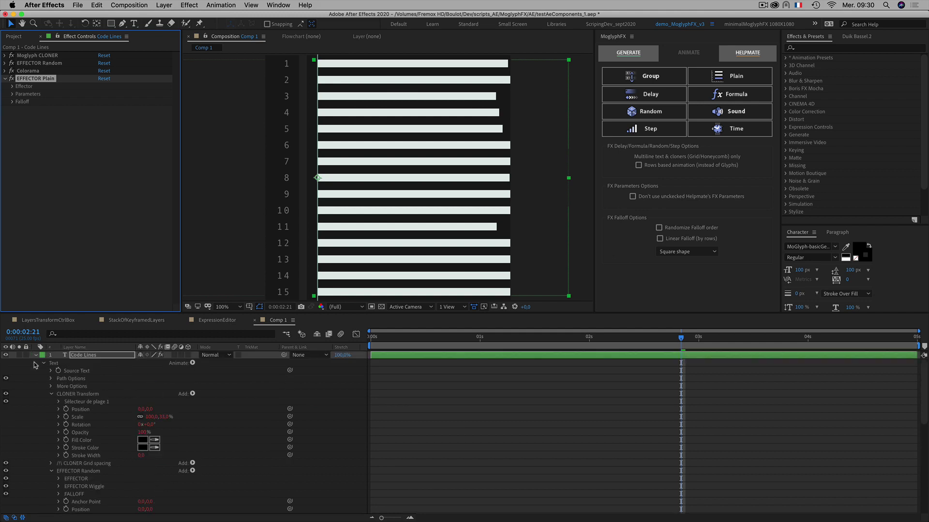
click(51, 394)
click(50, 410)
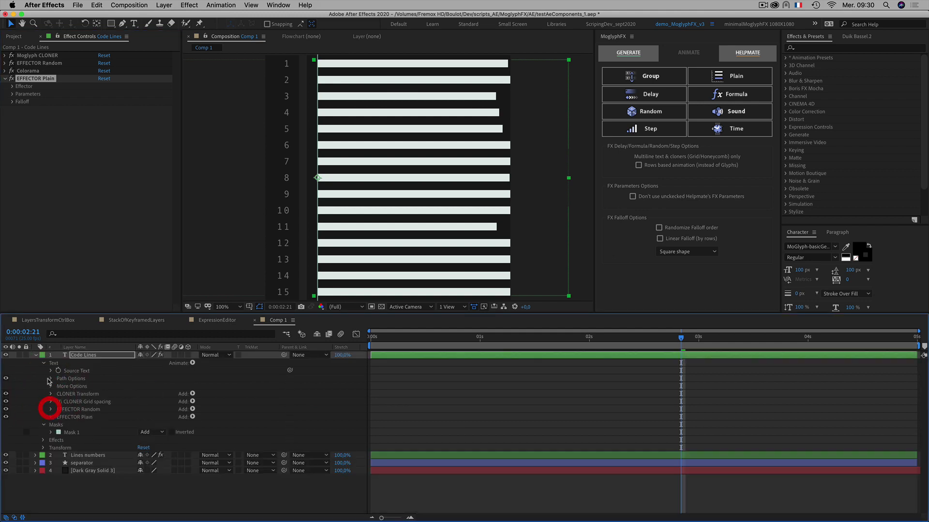
click(36, 382)
click(74, 418)
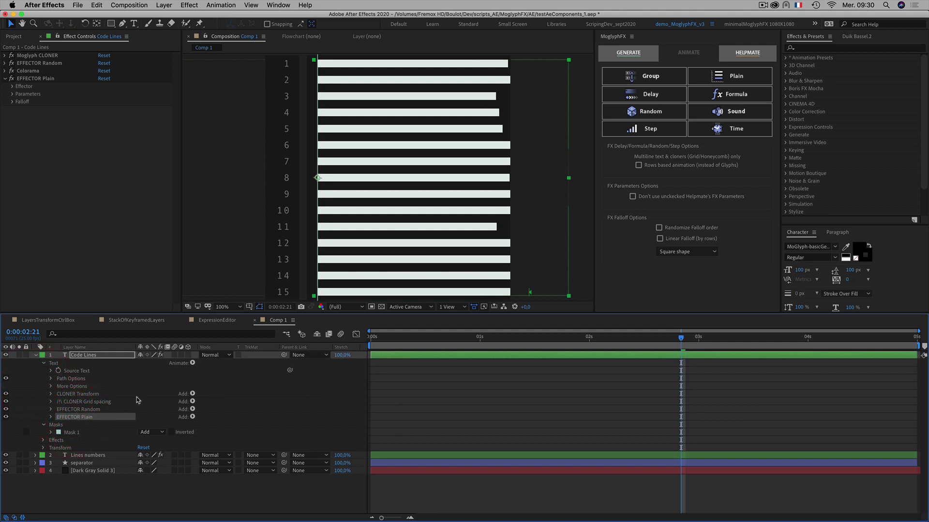
click(17, 380)
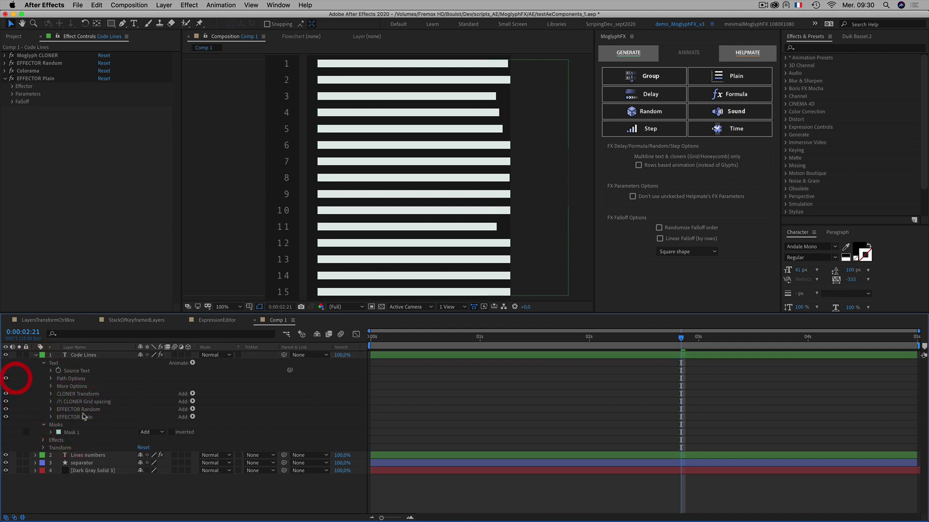
click(70, 417)
click(35, 355)
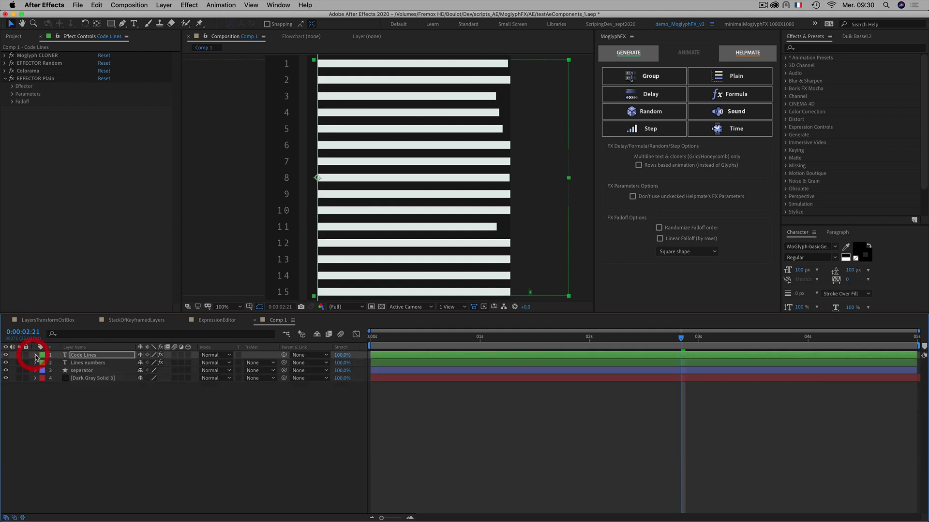
click(35, 355)
click(43, 363)
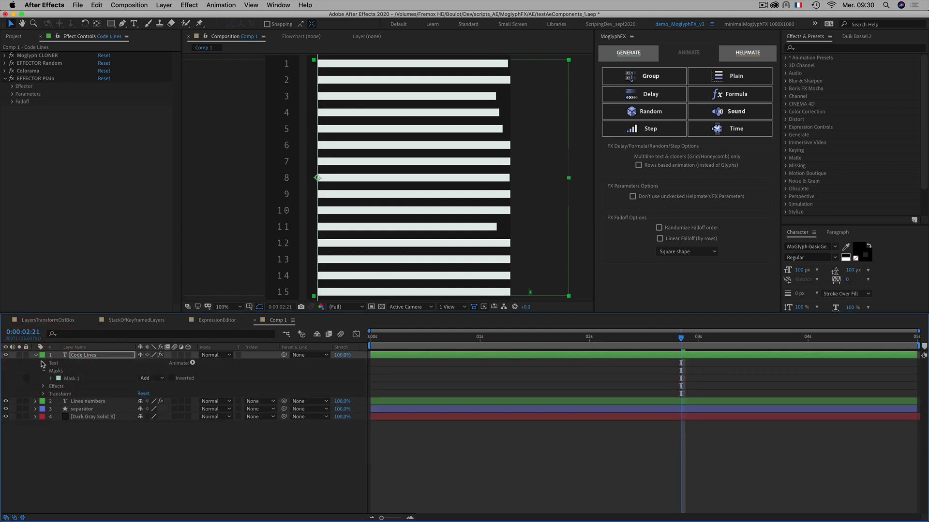
click(44, 363)
click(56, 415)
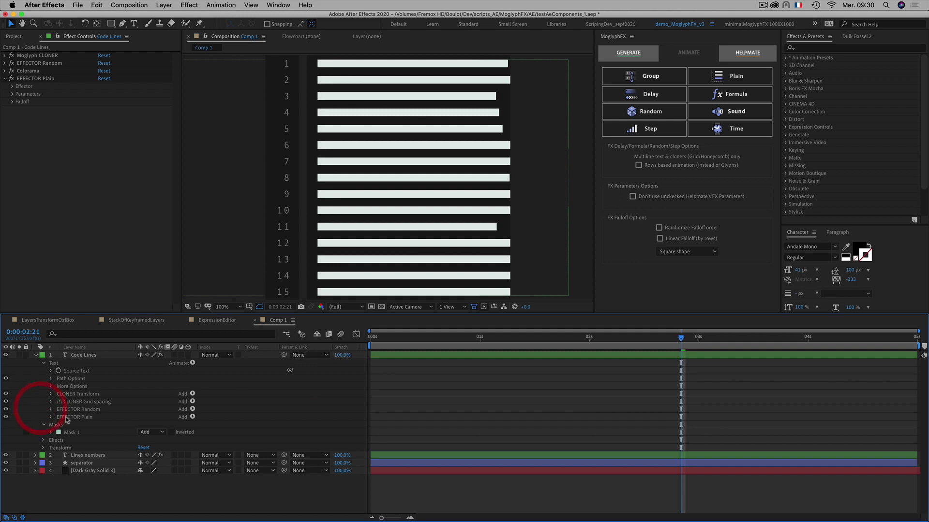
Try moving the EFFECTOR Plain animator above EFFECTOR Random on the Code Lines layer, and undo the reordering.
click(65, 417)
drag(68, 418, 69, 409)
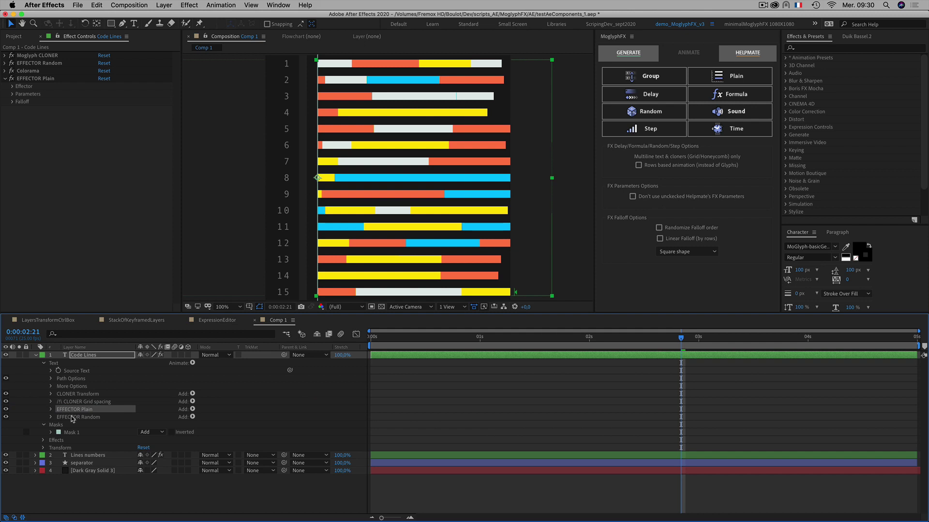
click(30, 375)
key(super+z)
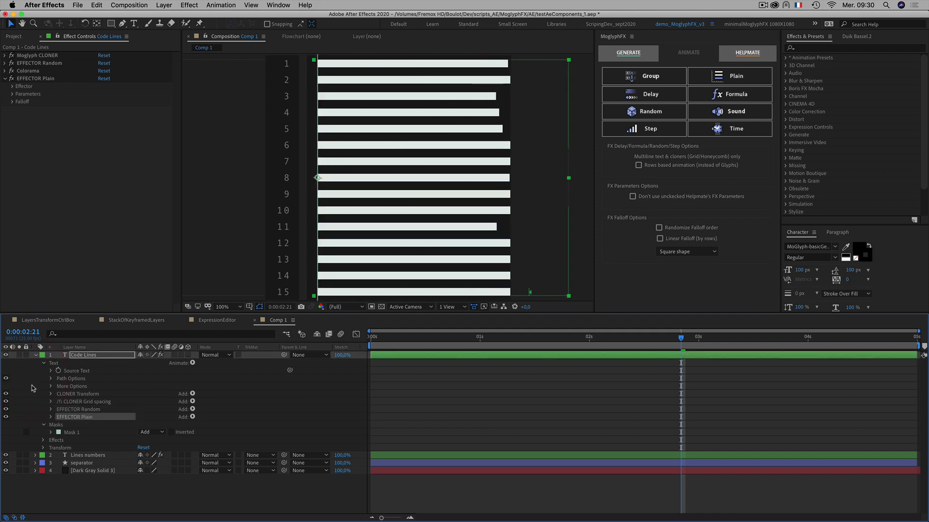
click(33, 387)
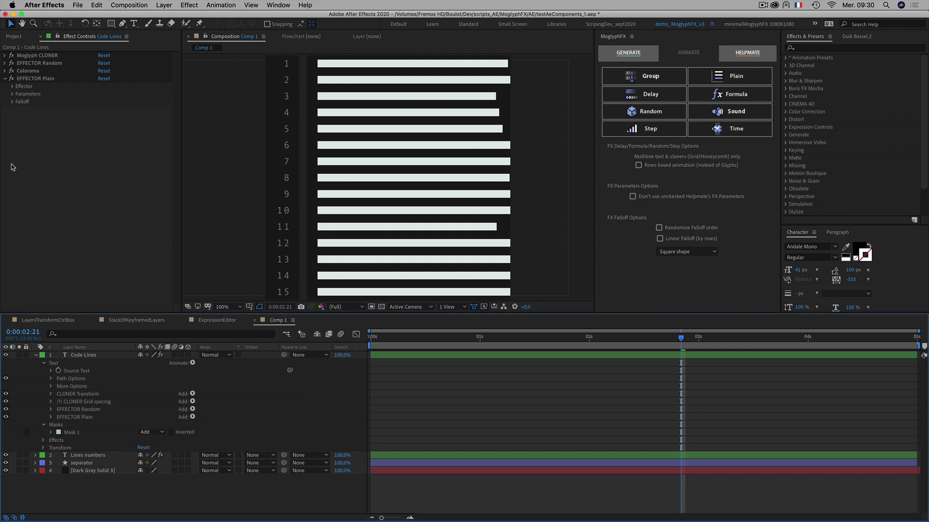
With EFFECTOR Plain selected, enable only the FX parameters from Colors From C through Stroke Thickness in MoglyphFX's Helpmate.
click(27, 155)
click(35, 78)
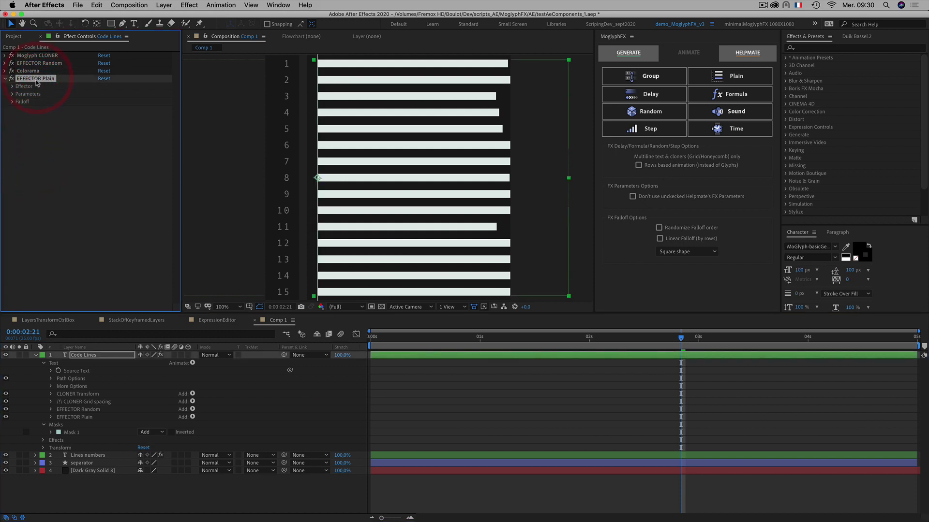
click(749, 55)
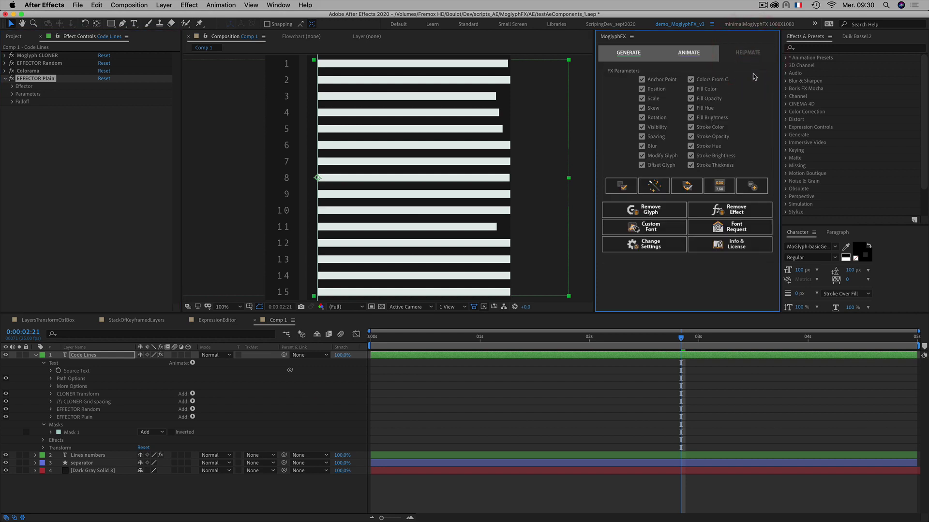
click(622, 186)
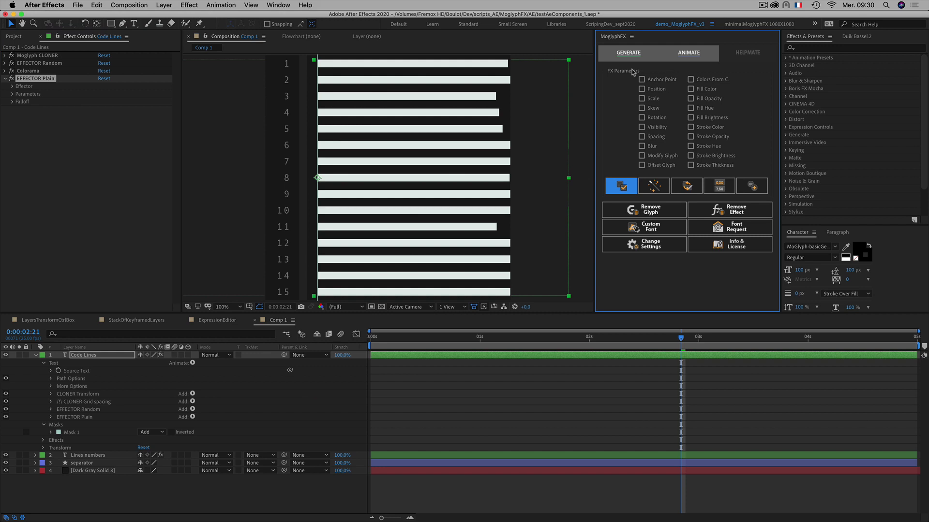
click(691, 79)
click(690, 89)
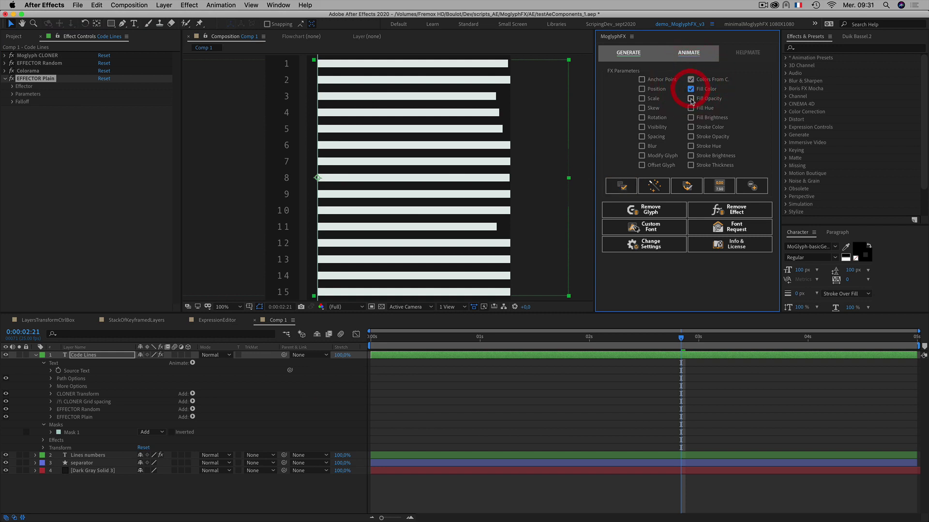
click(690, 98)
click(691, 108)
click(690, 118)
click(690, 127)
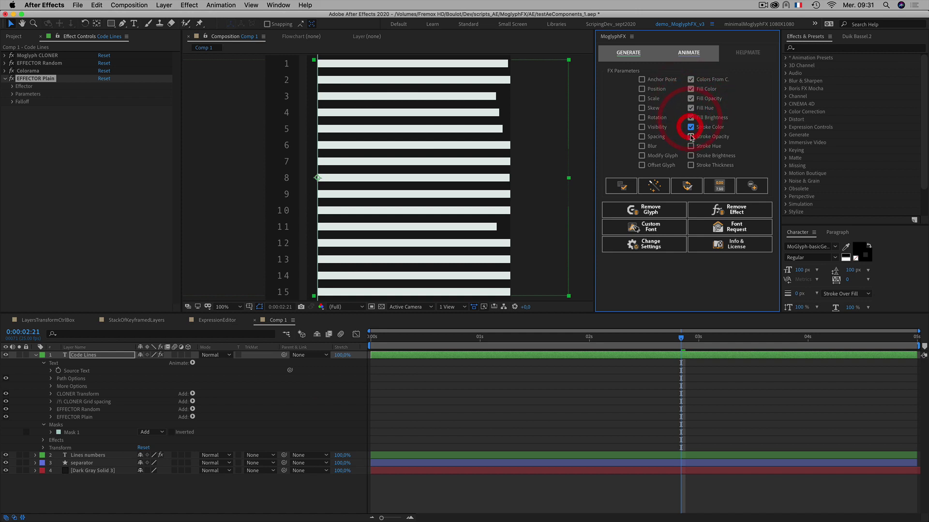
click(691, 136)
click(691, 146)
click(691, 156)
click(690, 165)
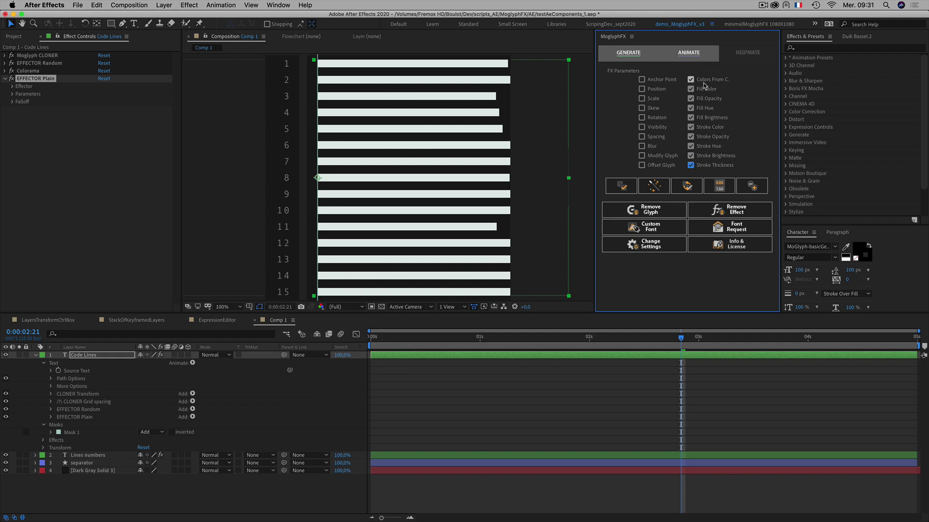
Remove the checked color and stroke parameters from the EFFECTOR Plain effect and collapse the Code Lines layer.
click(65, 151)
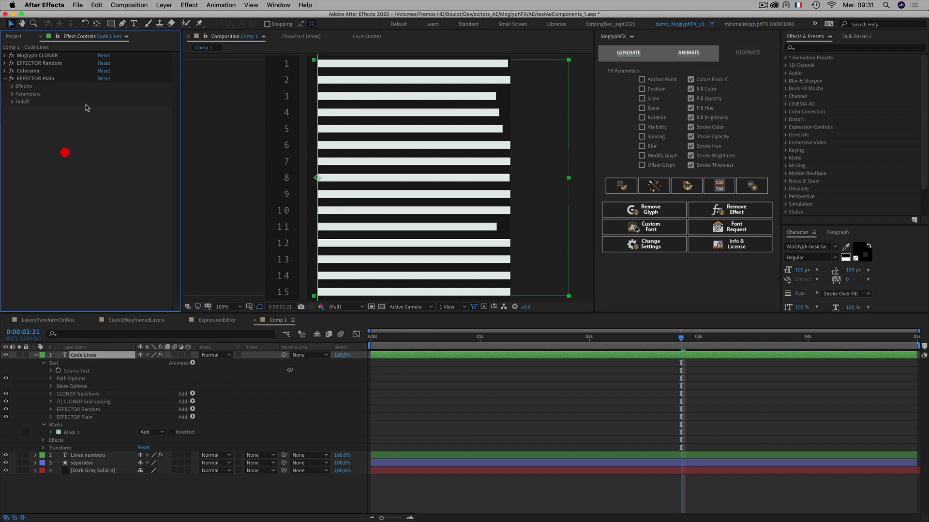
click(29, 79)
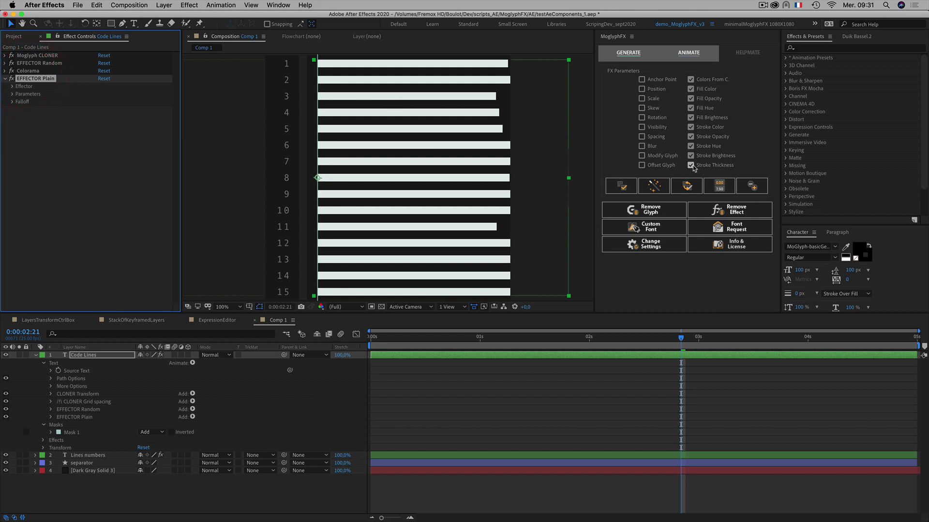
click(752, 189)
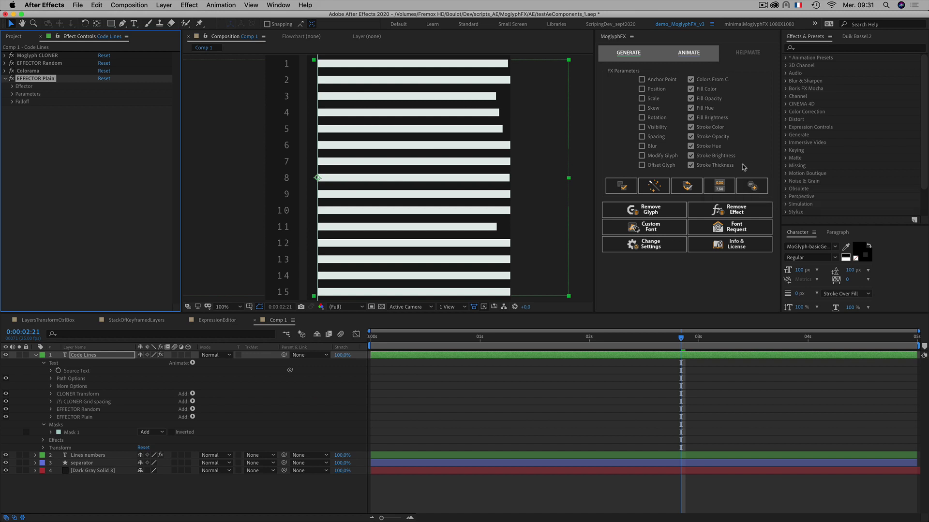
click(760, 190)
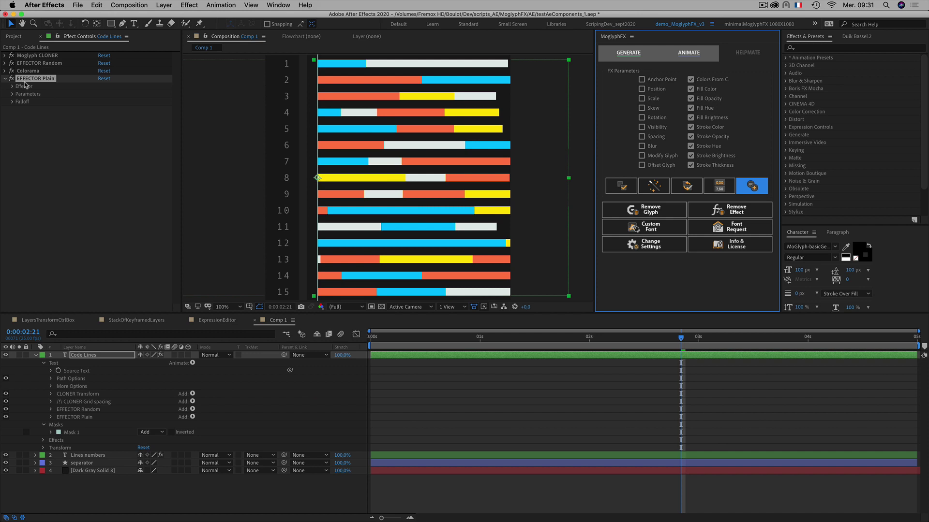
click(34, 377)
click(35, 355)
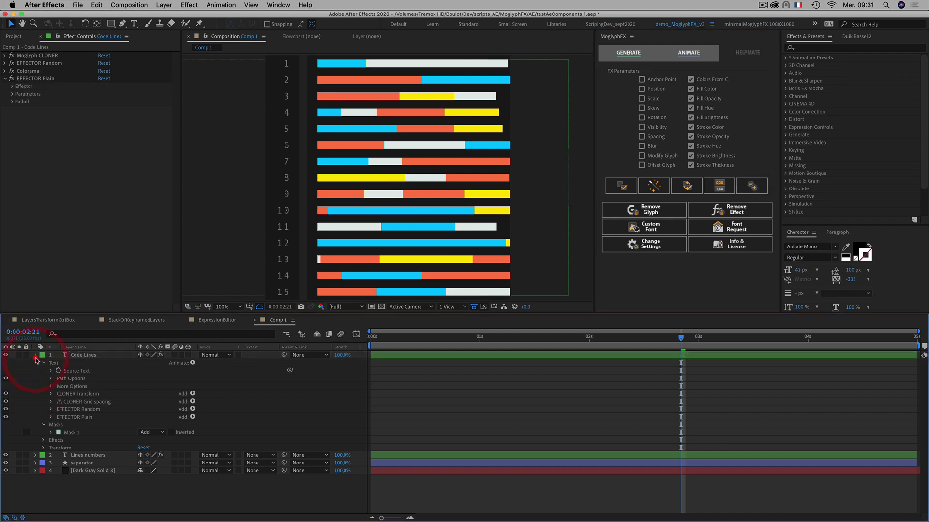
On the Code Lines layer, expose EFFECTOR Plain's Other parameters and bring up MoglyphFX's Animate options.
click(81, 355)
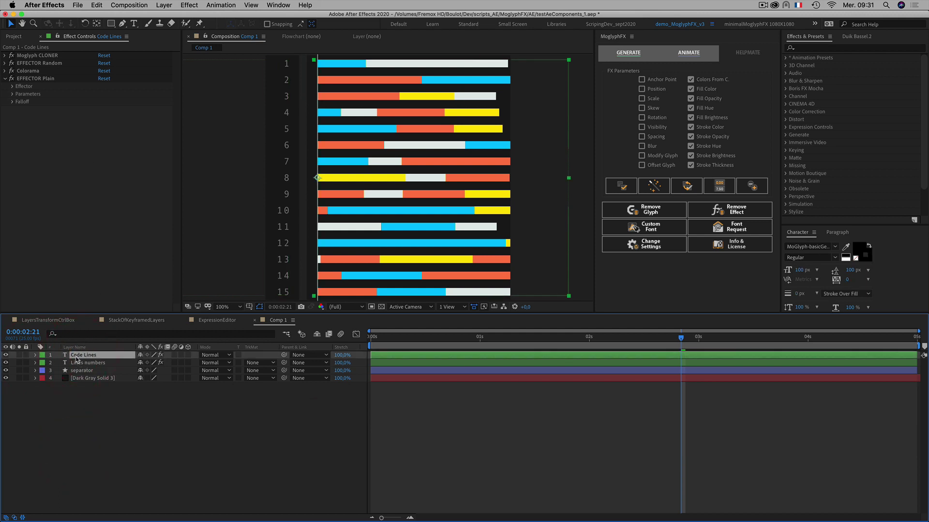
click(33, 78)
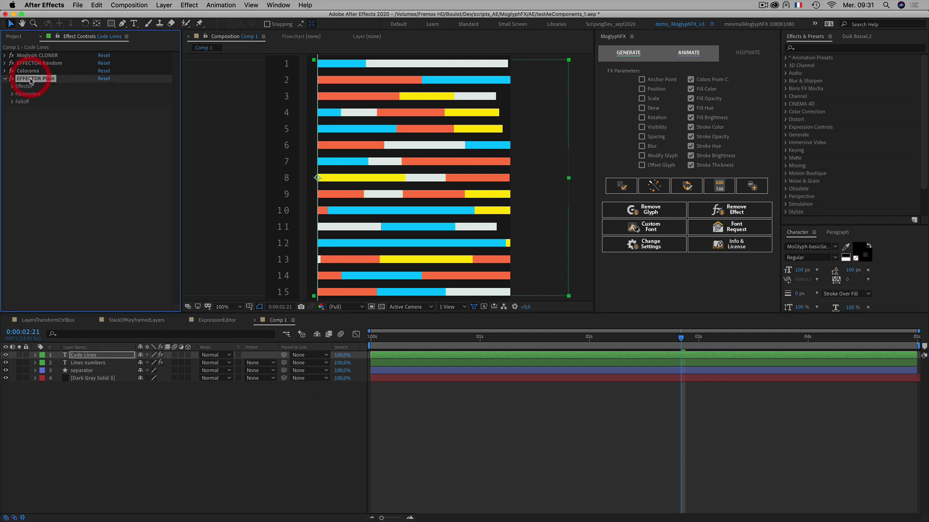
click(674, 58)
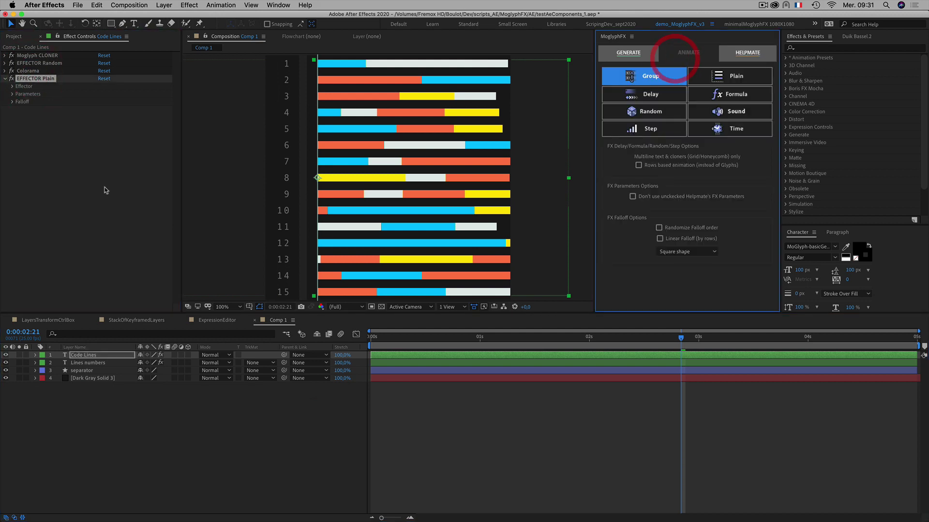
click(79, 167)
click(36, 81)
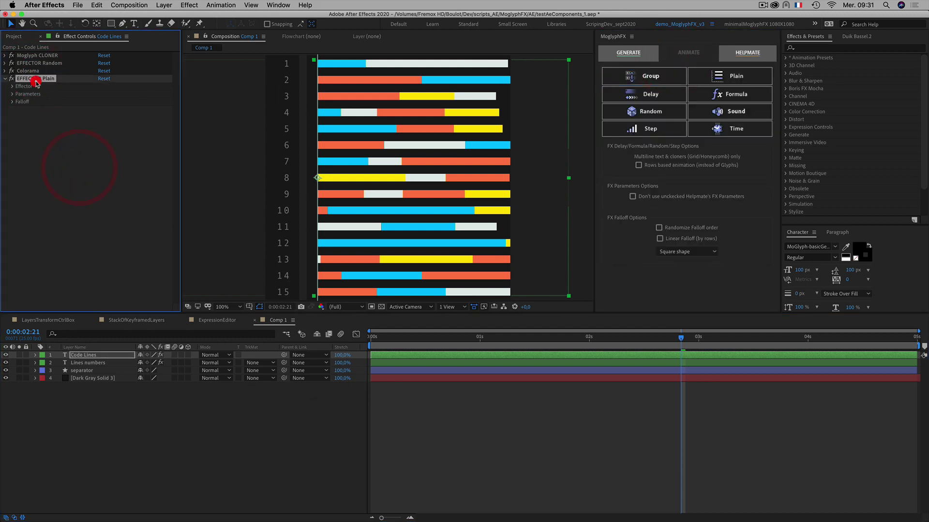
click(13, 95)
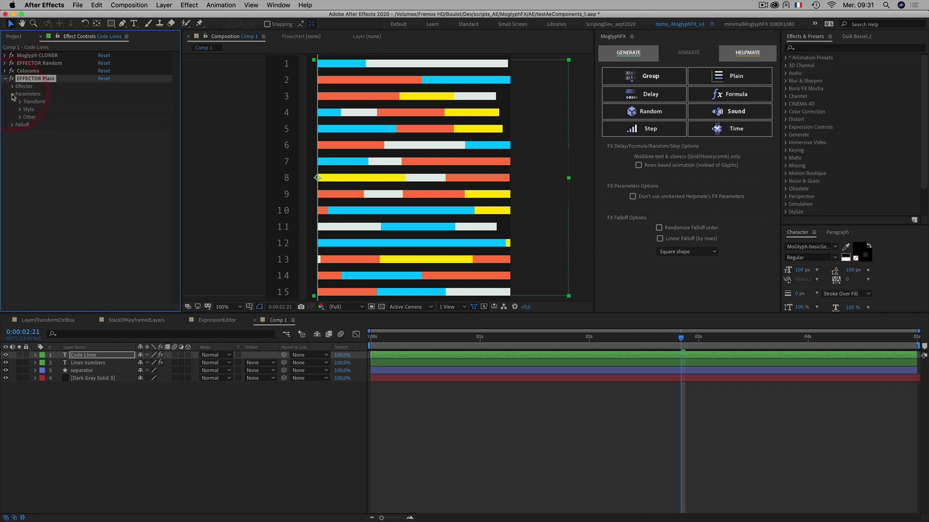
click(21, 119)
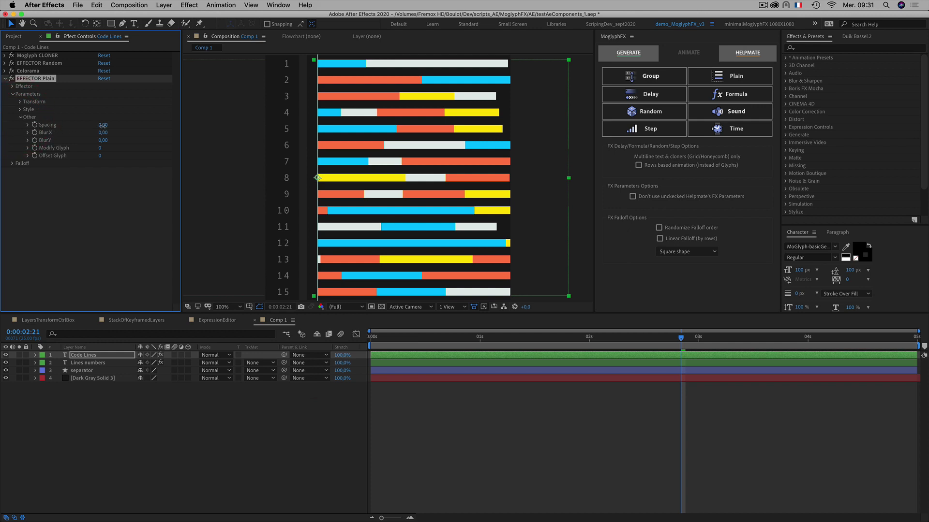
Try a small Spacing increase on EFFECTOR Plain, and set Spacing back to 0.
mouse_move(103, 126)
mouse_down()
mouse_move(112, 126)
mouse_move(103, 125)
mouse_up()
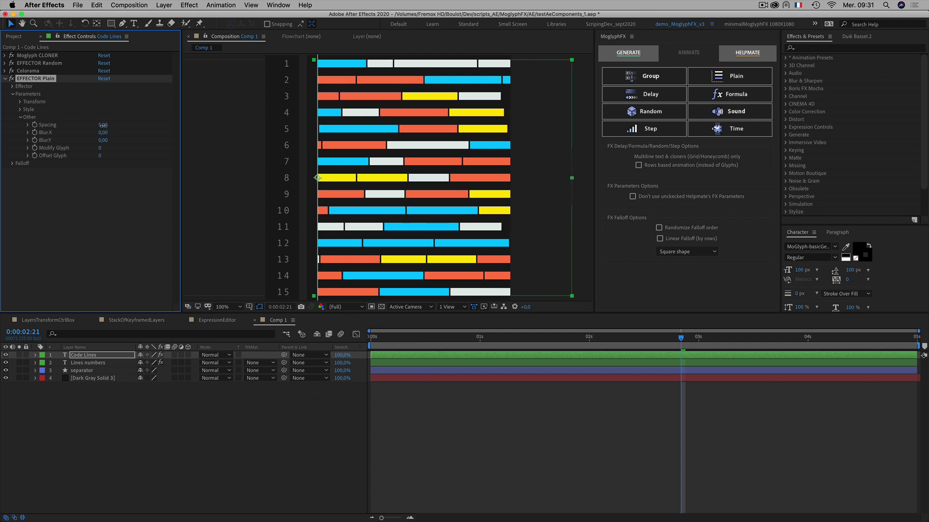
click(103, 125)
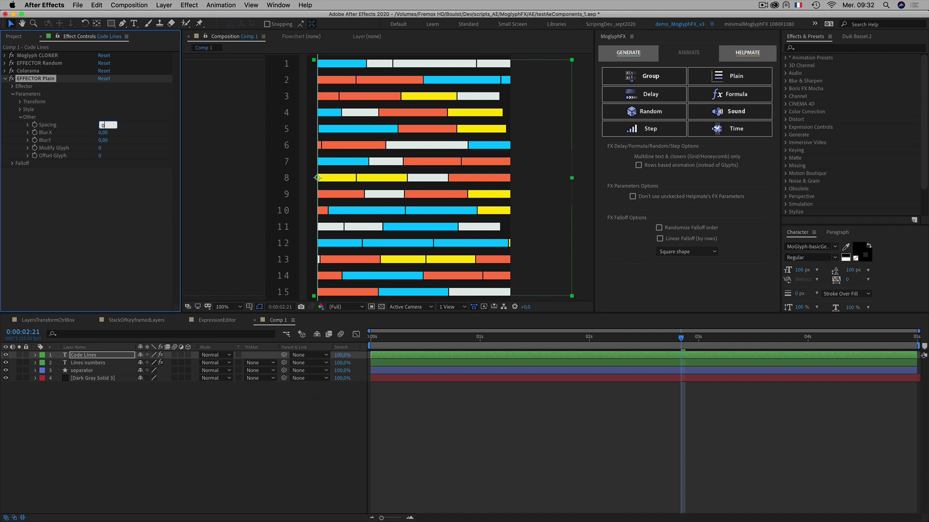
text(0)
click(145, 239)
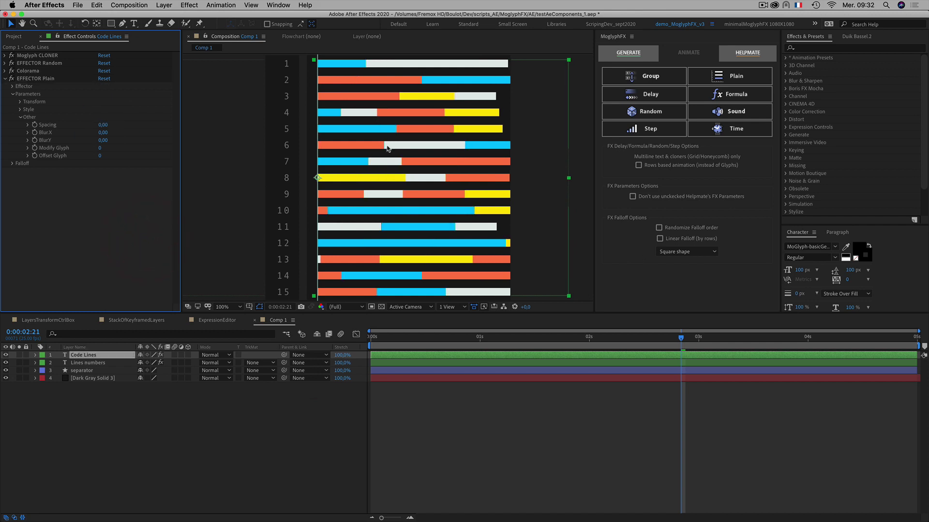
click(105, 170)
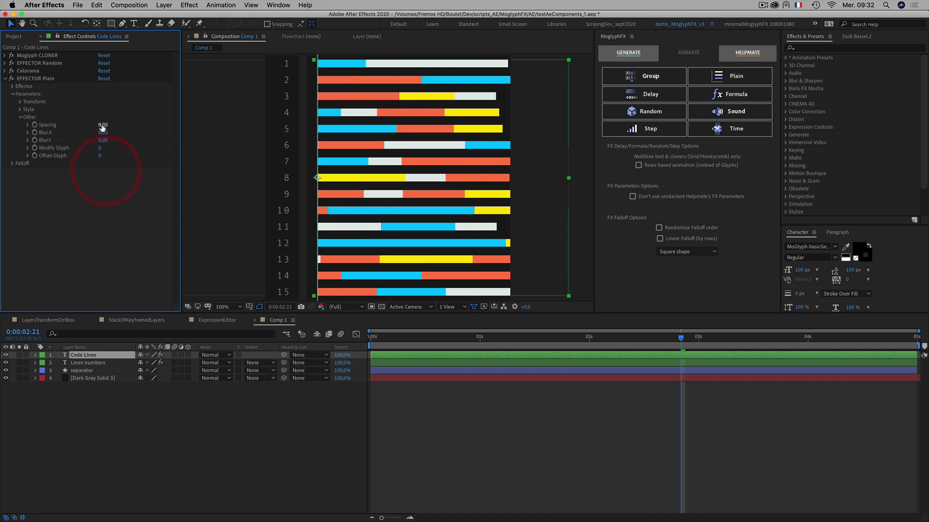
Set EFFECTOR Plain's Spacing to 23 and scrub the timeline to preview the gaps between the bars.
drag(103, 124, 108, 124)
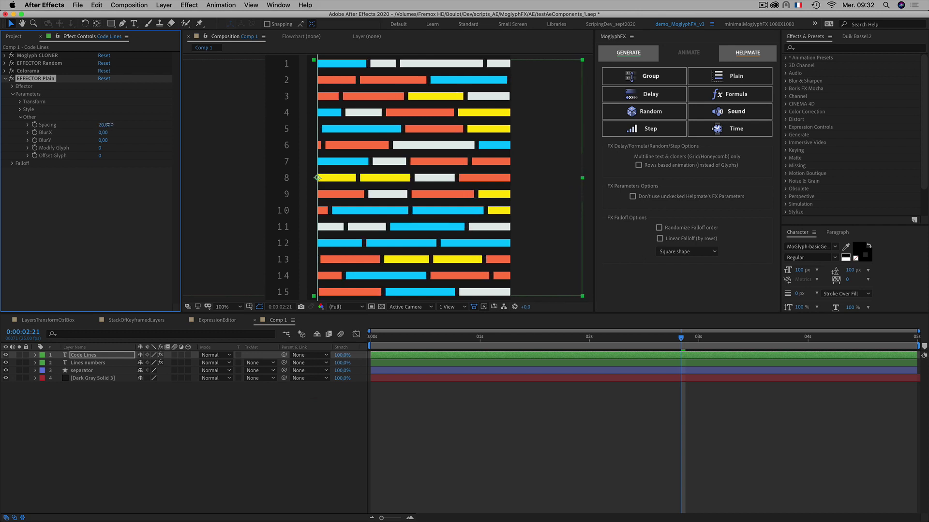
drag(110, 124, 111, 124)
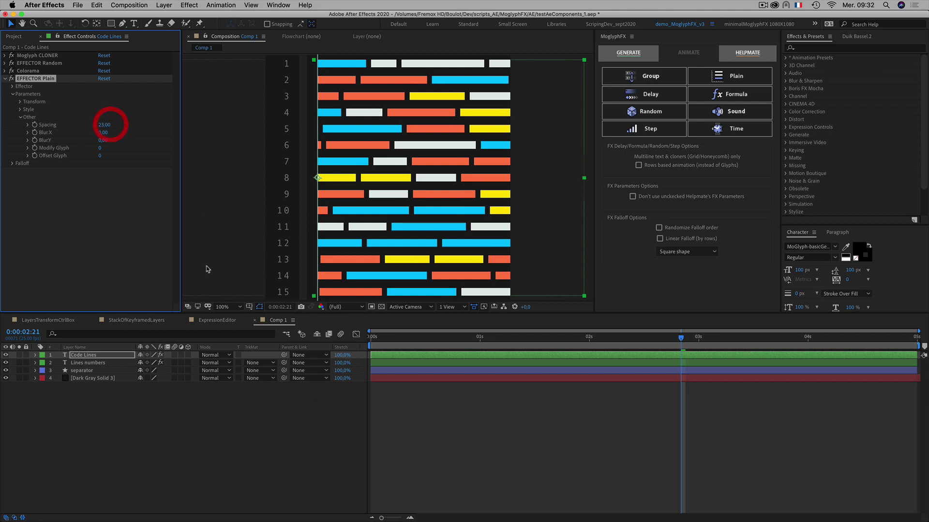
click(261, 426)
drag(402, 337, 637, 336)
click(566, 255)
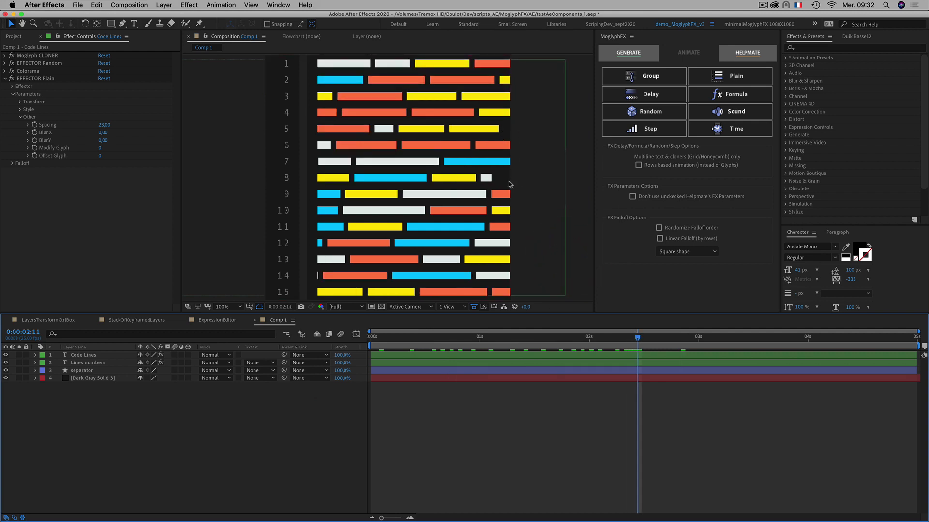
In the Code Lines layer's Moglyph CLONER object settings, set Count.X (Columns) to 5.
click(127, 424)
click(78, 357)
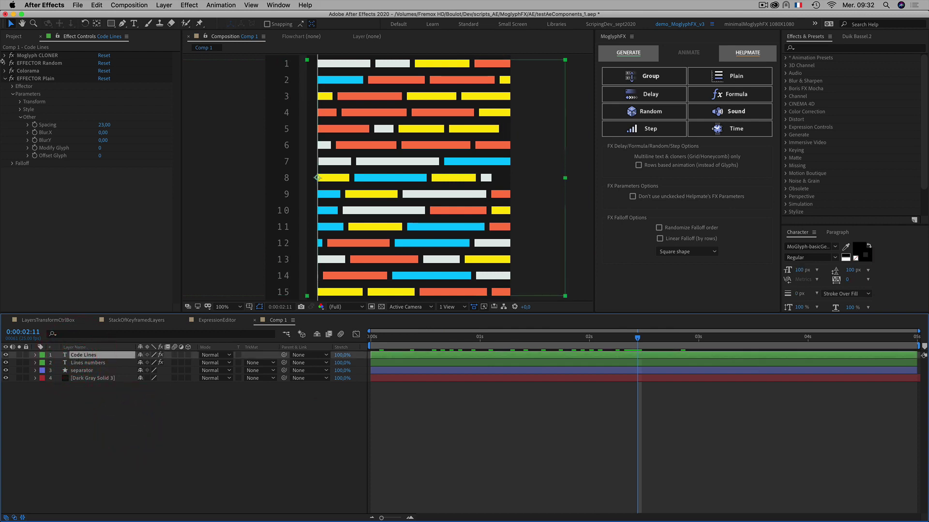
click(5, 56)
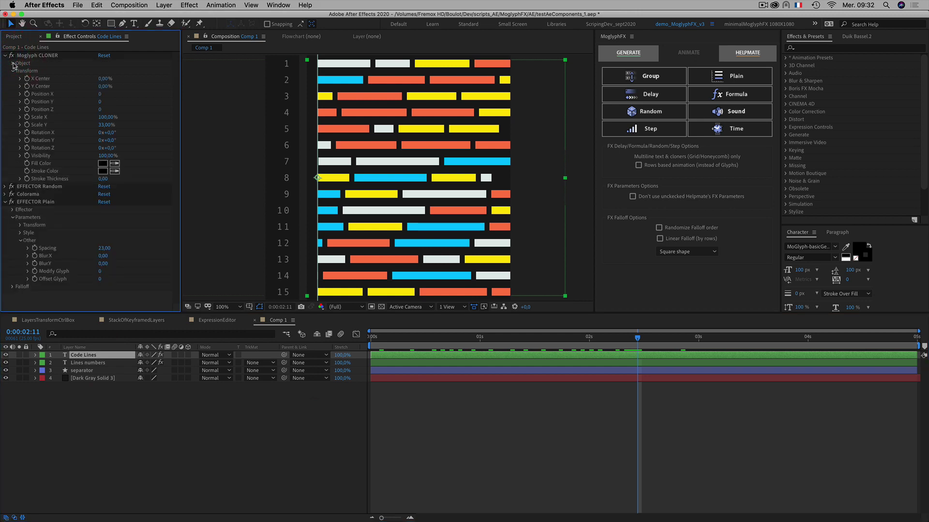
click(12, 71)
click(12, 71)
click(12, 64)
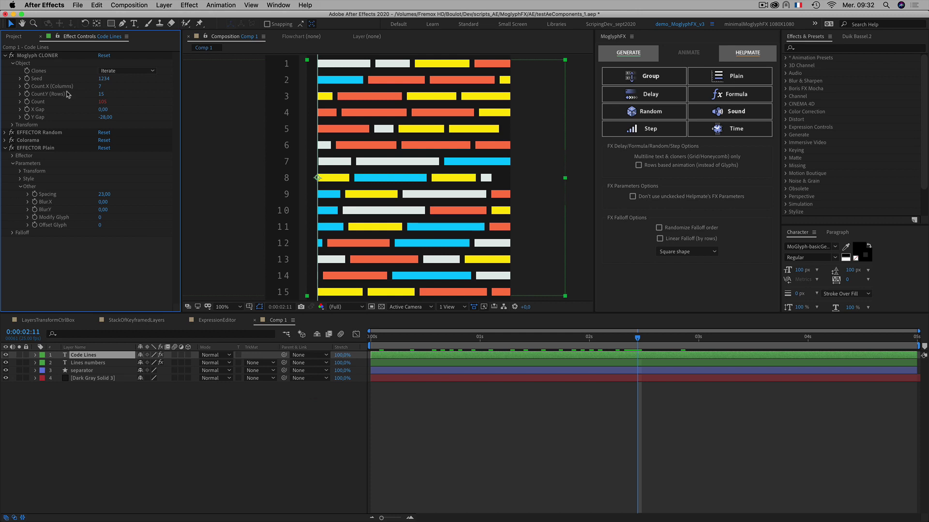
click(100, 86)
click(140, 87)
click(99, 86)
text(5)
click(147, 85)
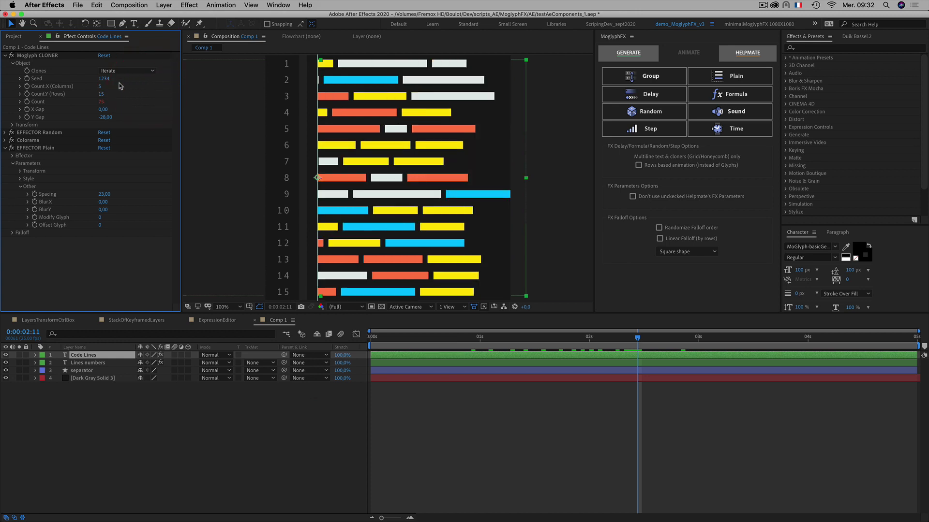
Try 6 columns in the Moglyph CLONER, and set Count.X (Columns) back to 5.
click(100, 86)
text(6)
click(135, 98)
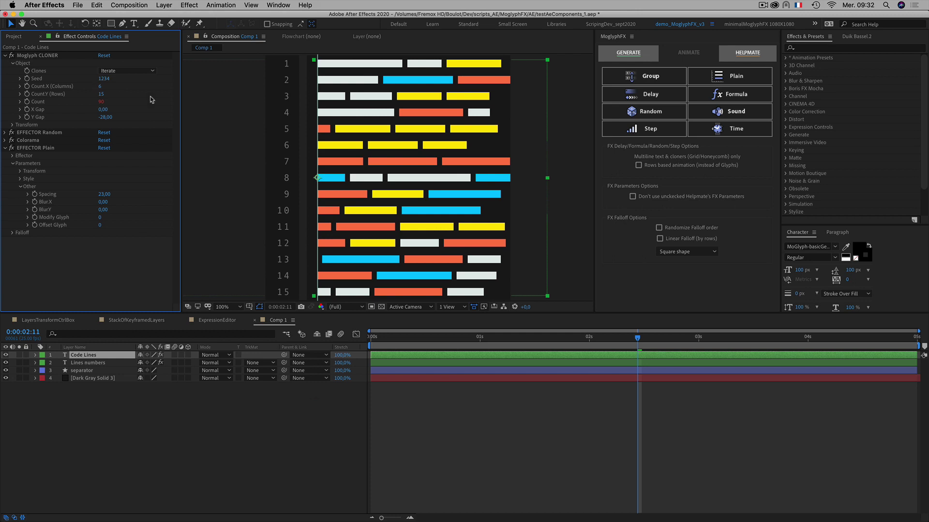
click(100, 87)
text(5)
Deselect the layer and scrub the timeline to review the random code lines at several times.
click(130, 443)
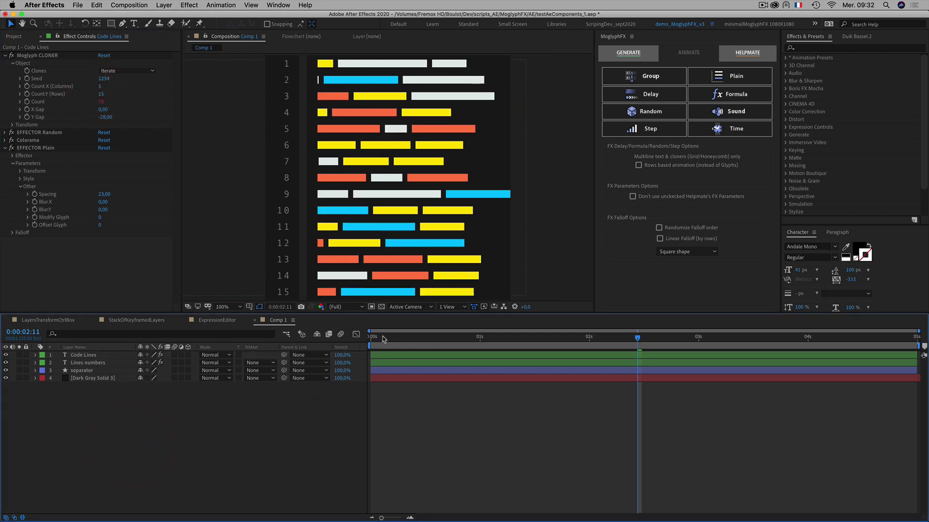
click(436, 340)
click(492, 337)
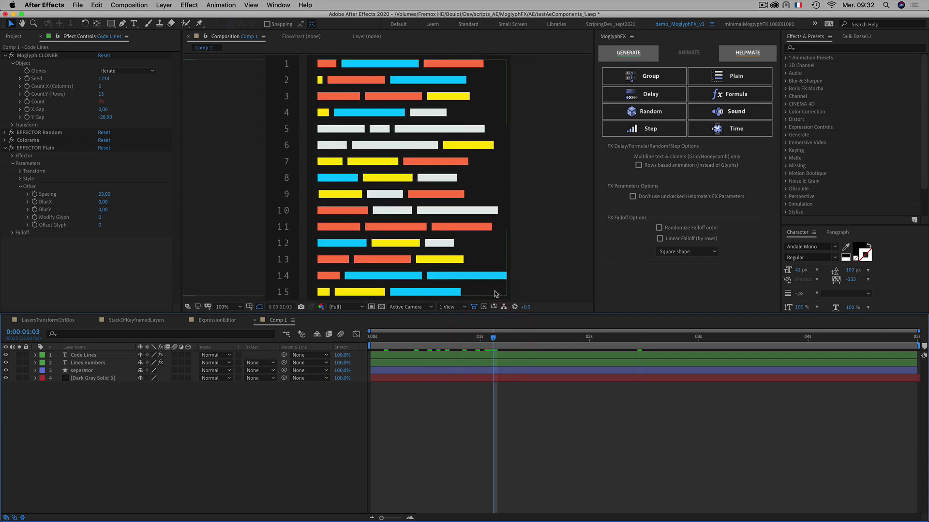
drag(486, 341, 539, 349)
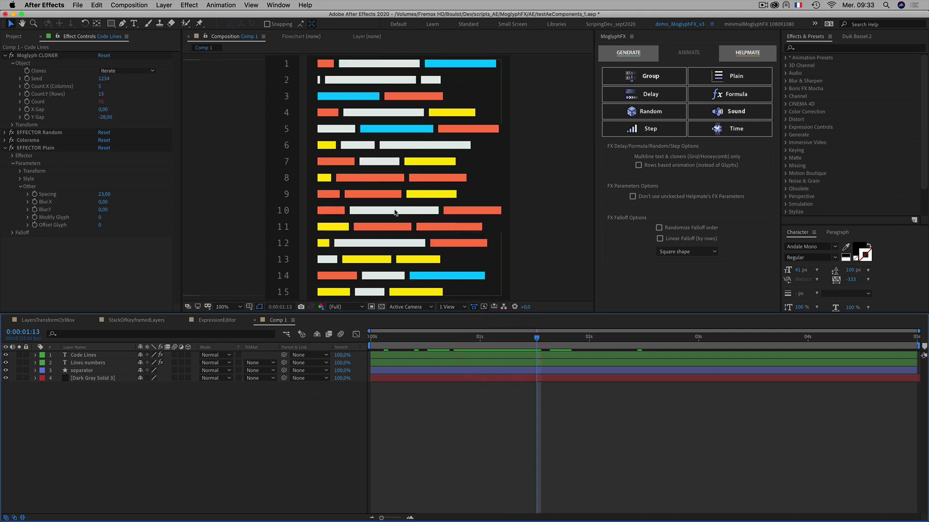
Expand EFFECTOR Random's Transform and Other parameters, and set its Scale.X to 400%.
click(5, 133)
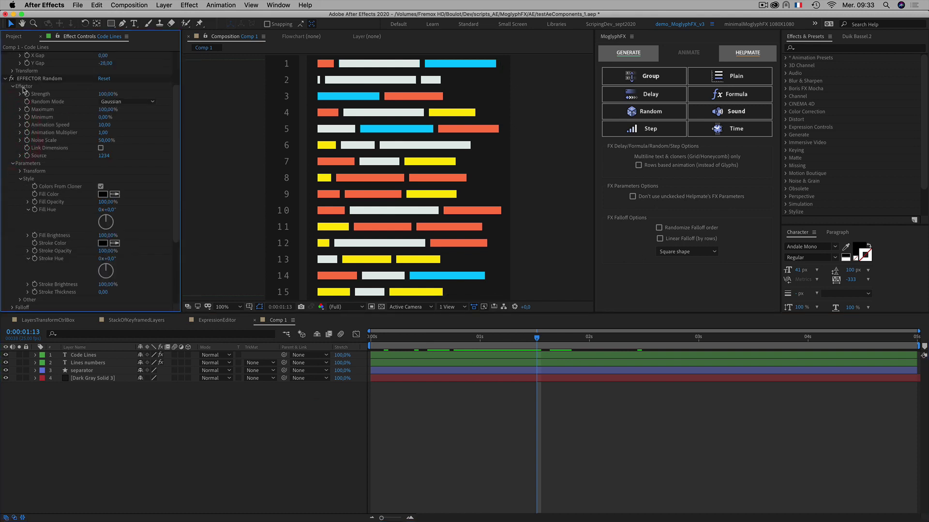
click(13, 87)
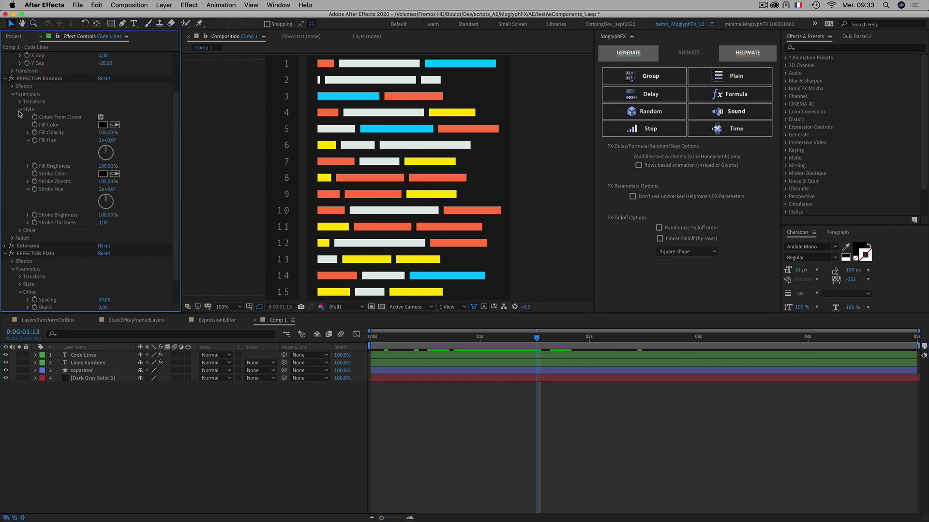
click(21, 109)
click(19, 158)
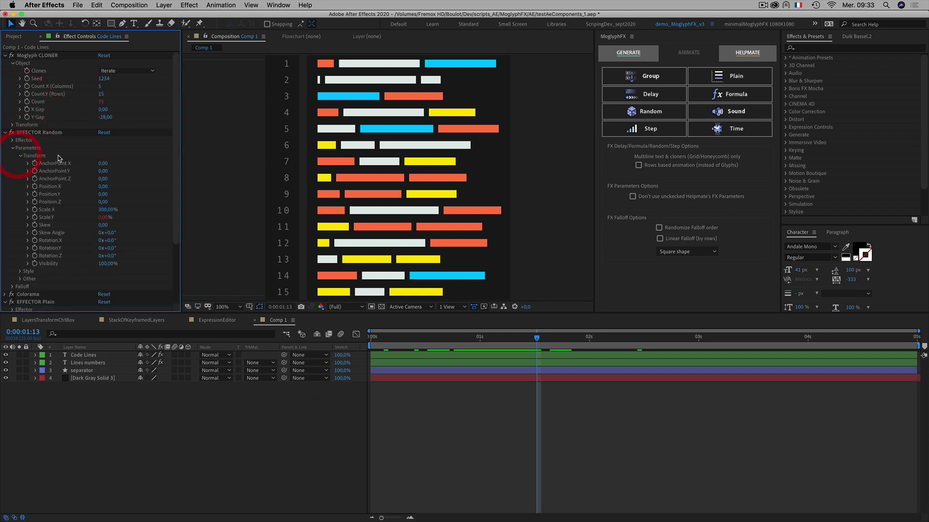
click(19, 280)
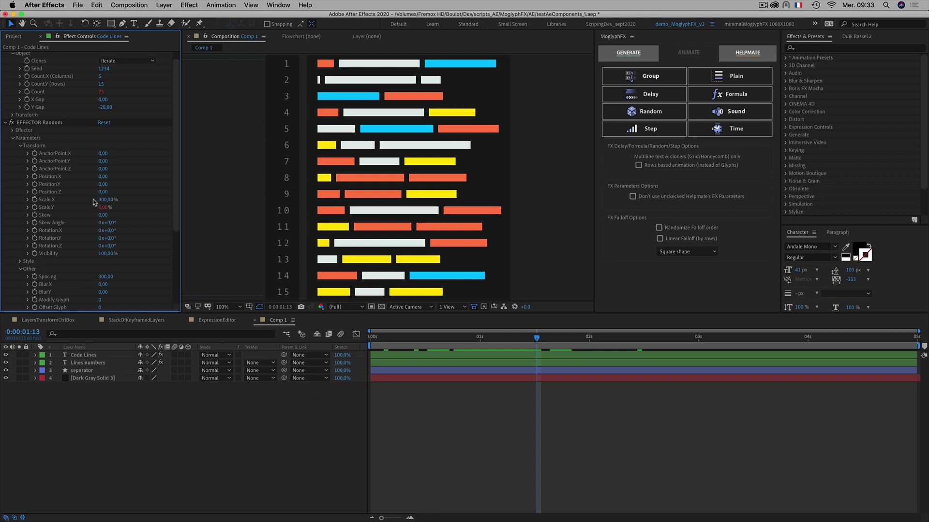
click(104, 201)
text(400)
click(150, 189)
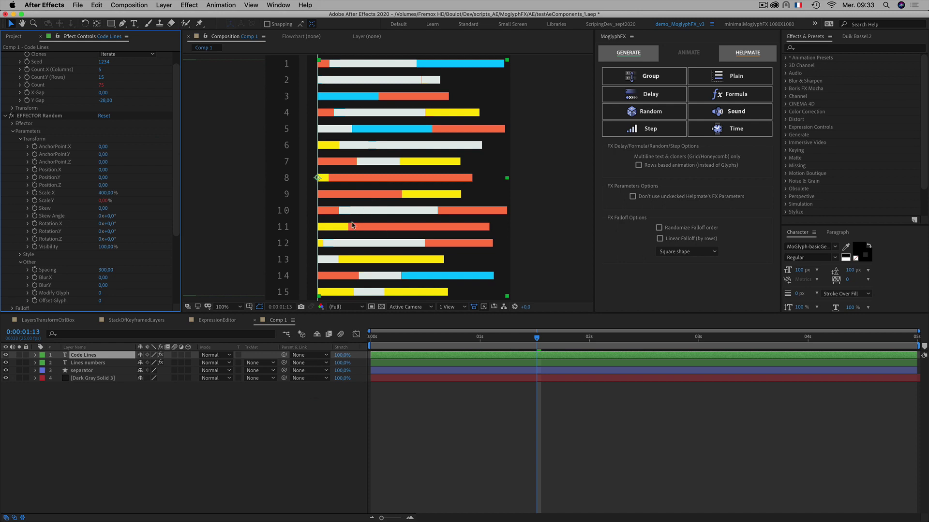
Set EFFECTOR Random's Spacing to 400.
click(105, 270)
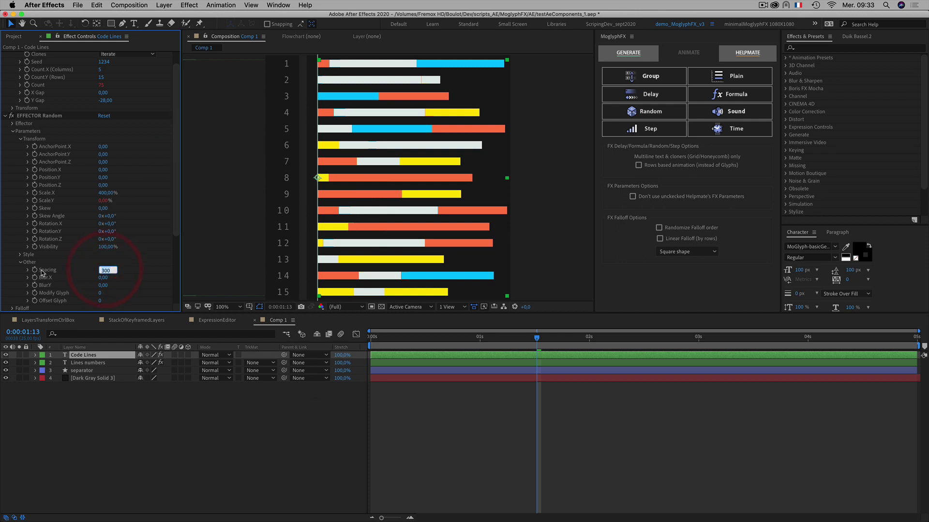
text(400)
click(147, 242)
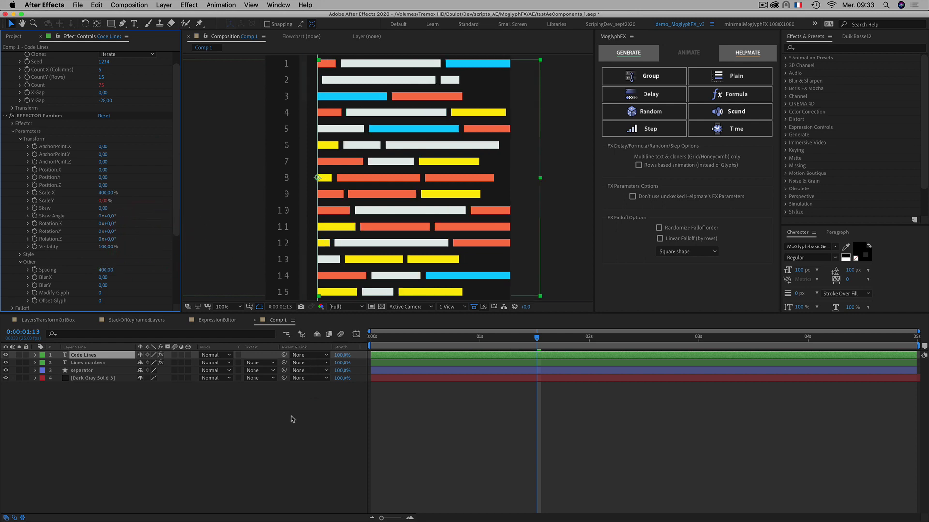
Play the composition and scrub the timeline to examine the wider random bars and their gaps.
click(316, 407)
key(space)
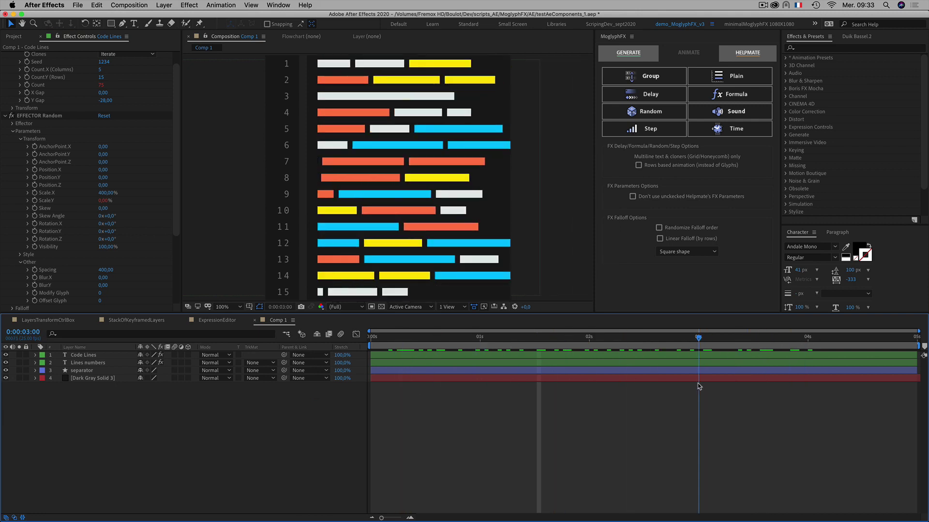
click(667, 382)
key(space)
click(311, 445)
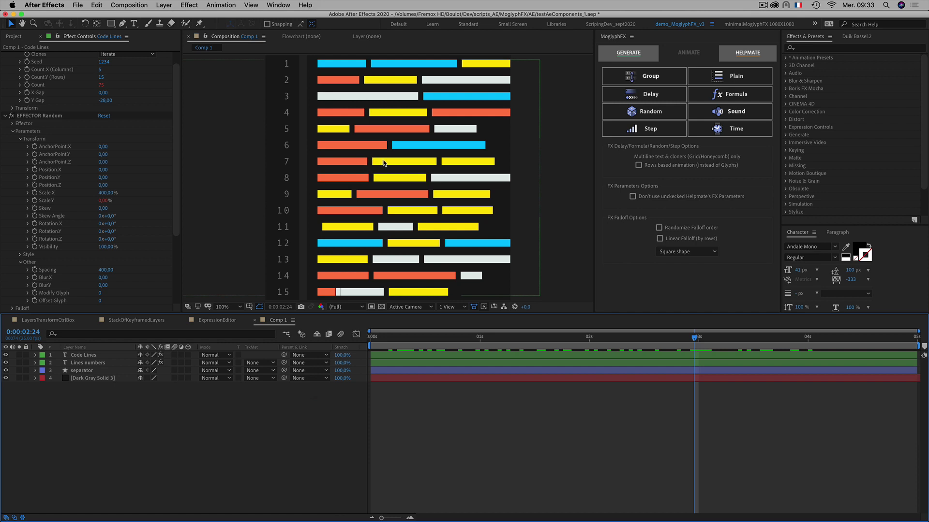
drag(405, 344, 469, 343)
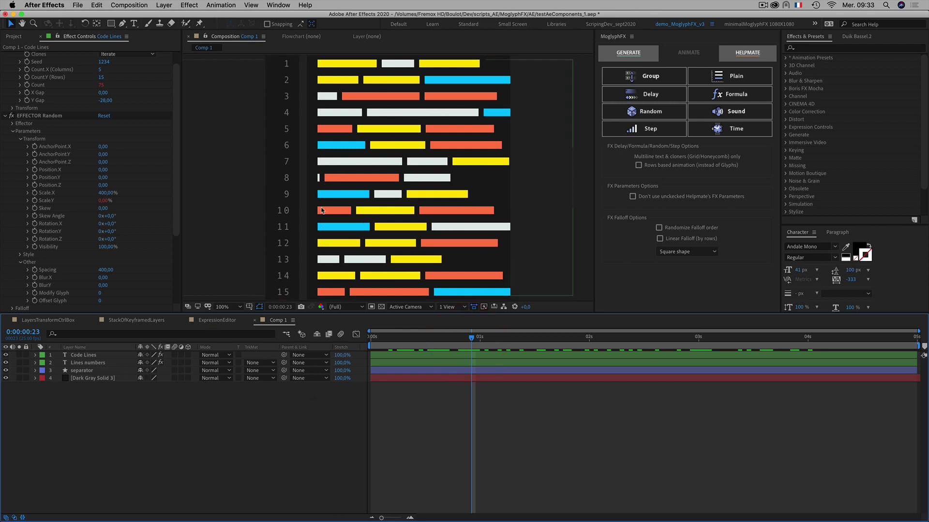
Examine the Source Text expression of the lines margins layer in the ExpressionEditor composition, and return to Comp 1 with nothing selected.
click(223, 320)
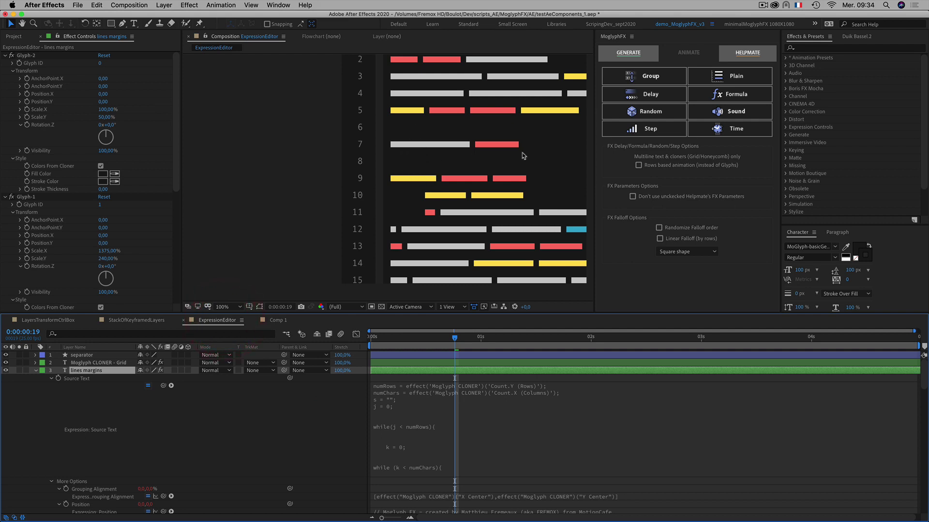
click(400, 416)
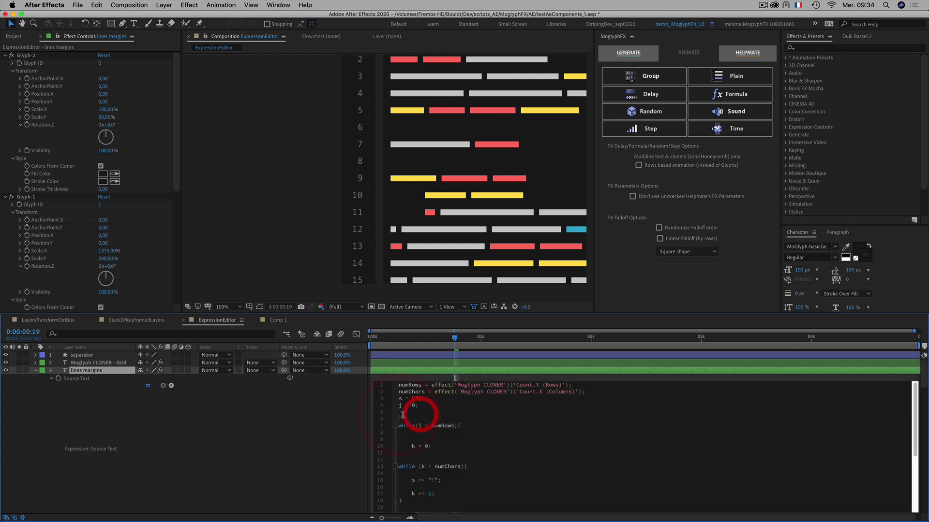
click(399, 420)
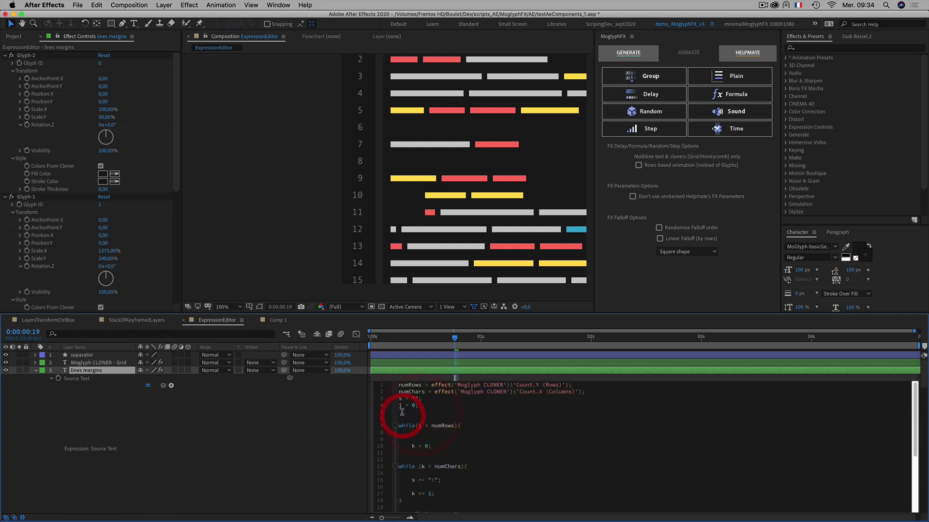
click(275, 320)
click(100, 400)
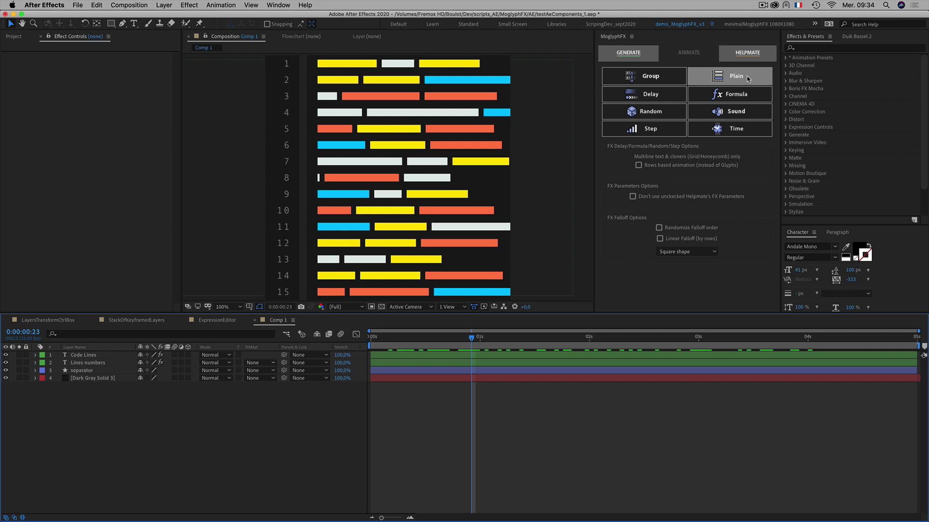
Select the Code Lines layer and collapse the settings of all its effects.
click(93, 418)
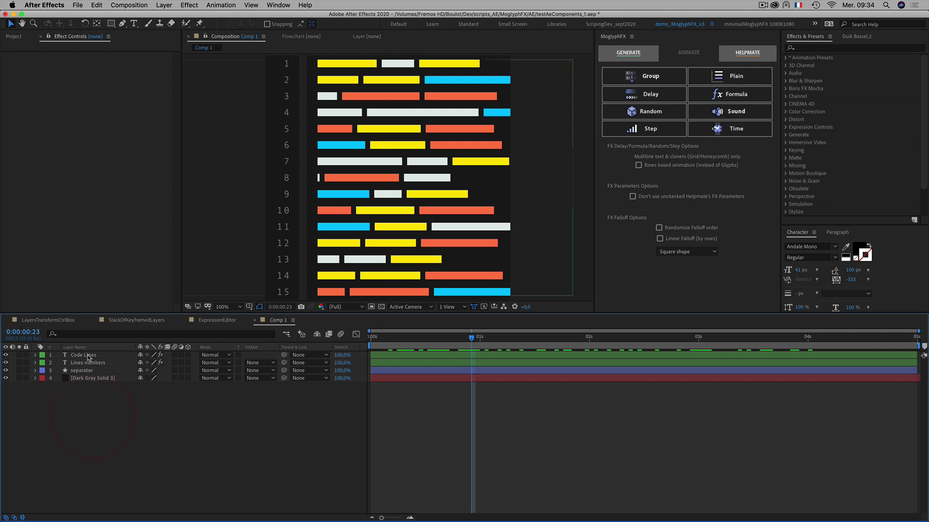
click(89, 355)
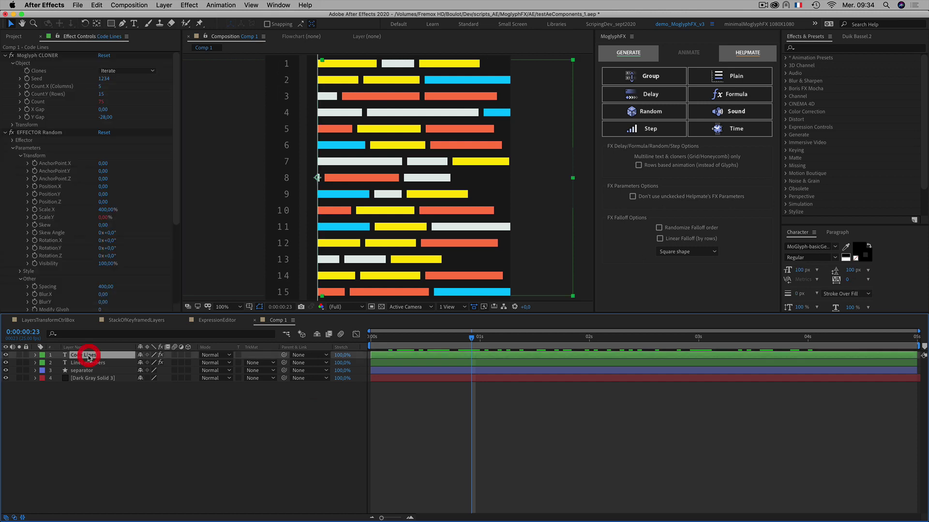
click(6, 132)
click(5, 55)
click(4, 78)
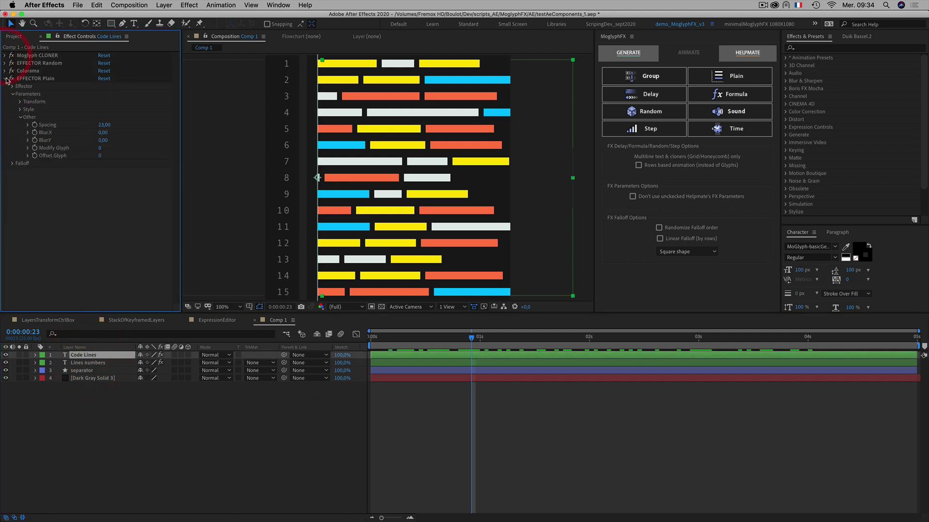
click(105, 426)
click(83, 355)
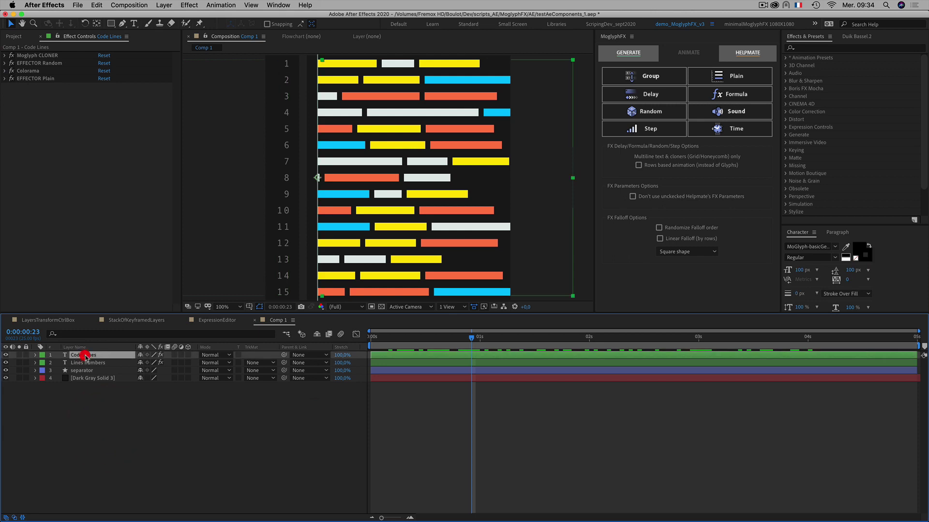
click(731, 75)
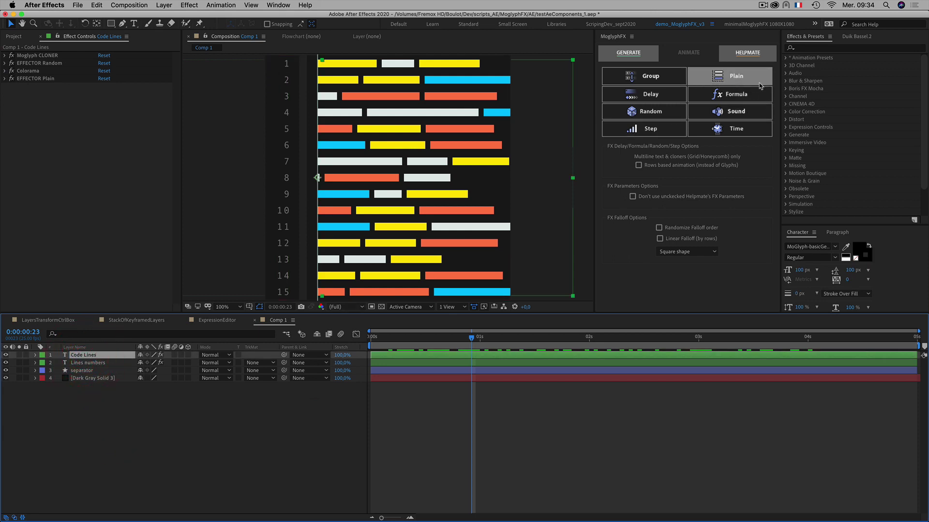
Check the Helpmate's FX parameter list and enable the option not to use the Helpmate's unchecked FX parameters.
click(748, 54)
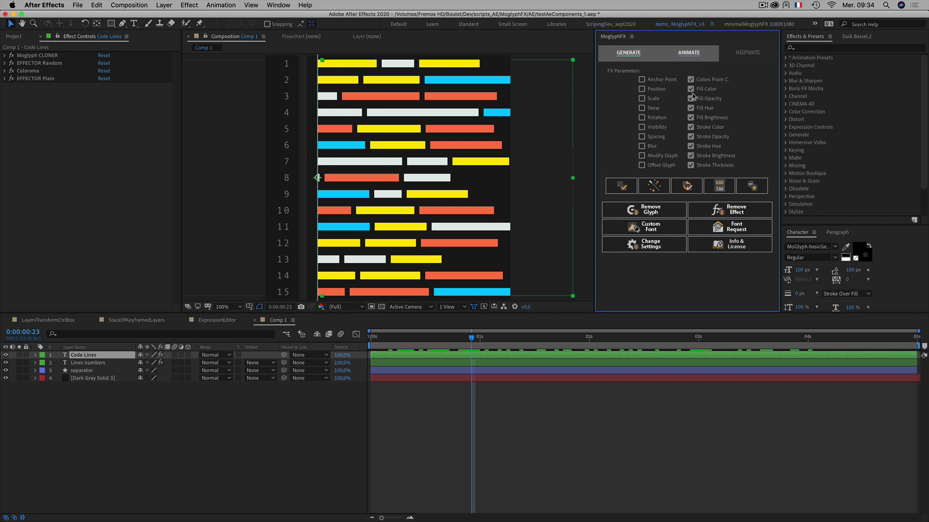
click(696, 58)
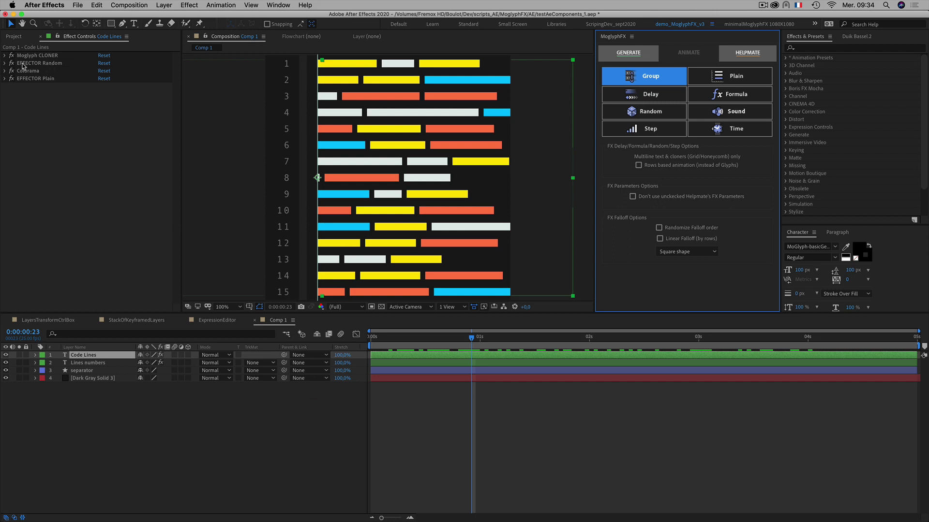
click(612, 191)
click(632, 197)
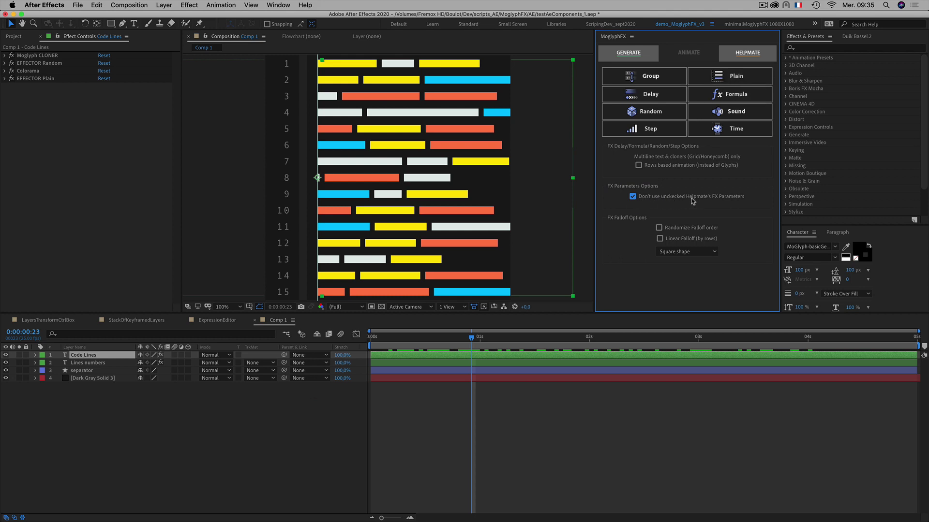
Invert the Helpmate's FX parameter selection, enabling Anchor Point through Offset Glyph and disabling all color, fill and stroke parameters.
click(746, 57)
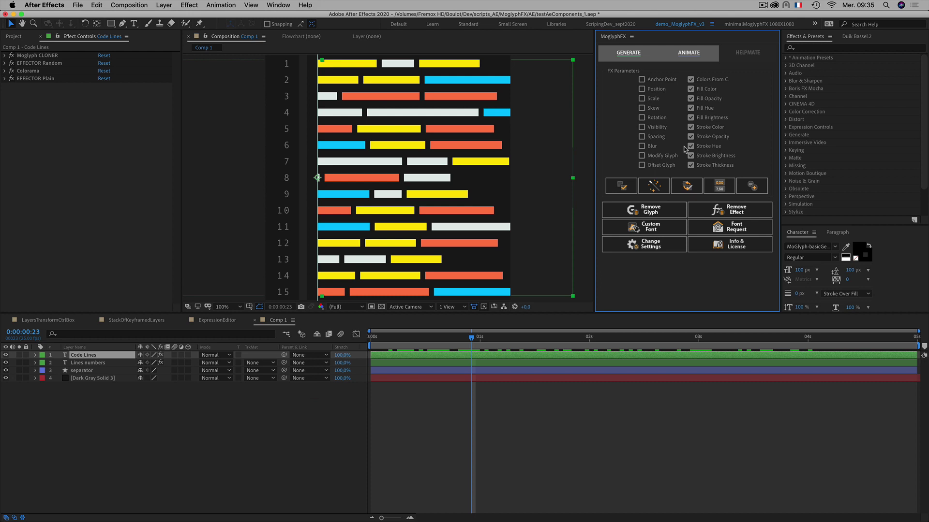
click(687, 186)
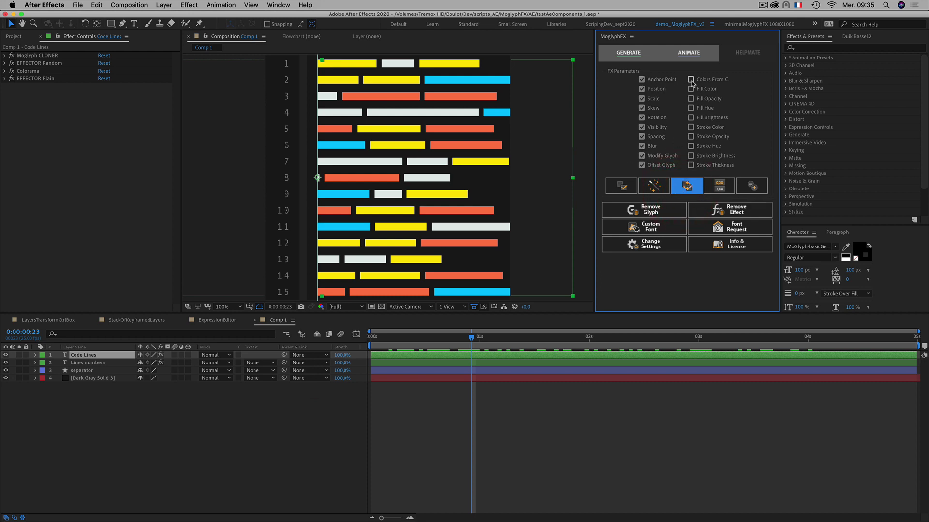
click(689, 52)
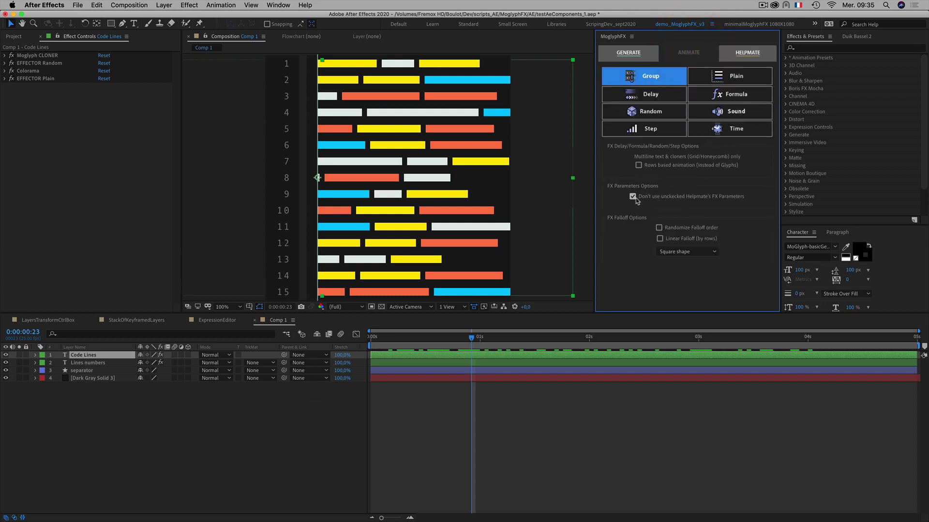
click(743, 53)
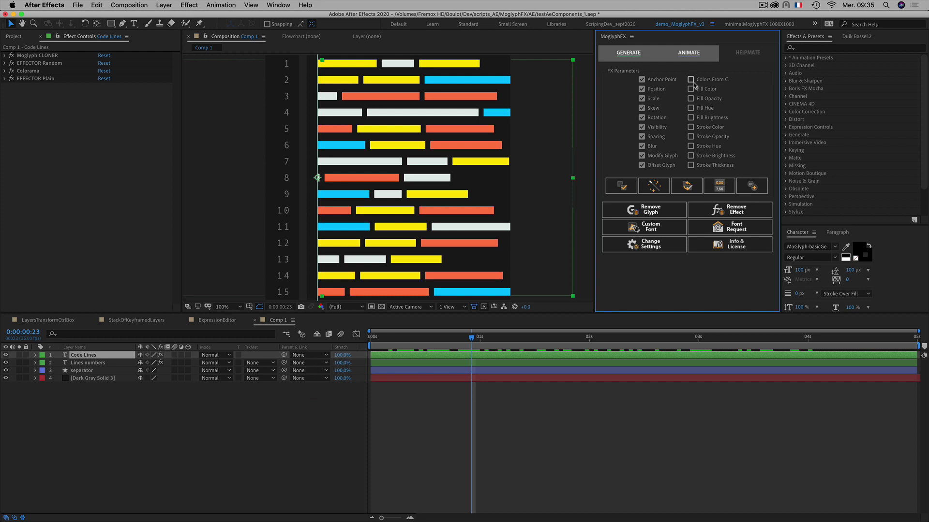
click(698, 54)
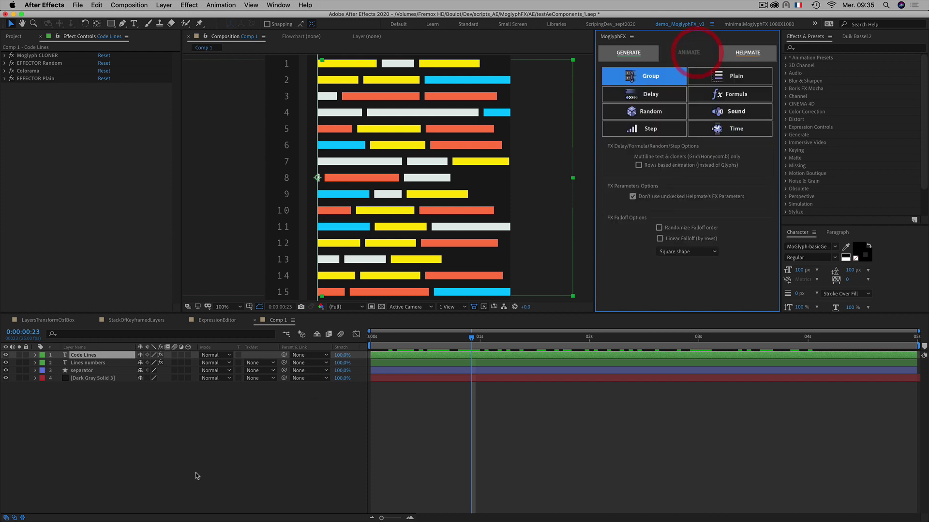
Add a second Plain effector to the Code Lines layer and select it in the layer's effects.
click(136, 450)
click(84, 356)
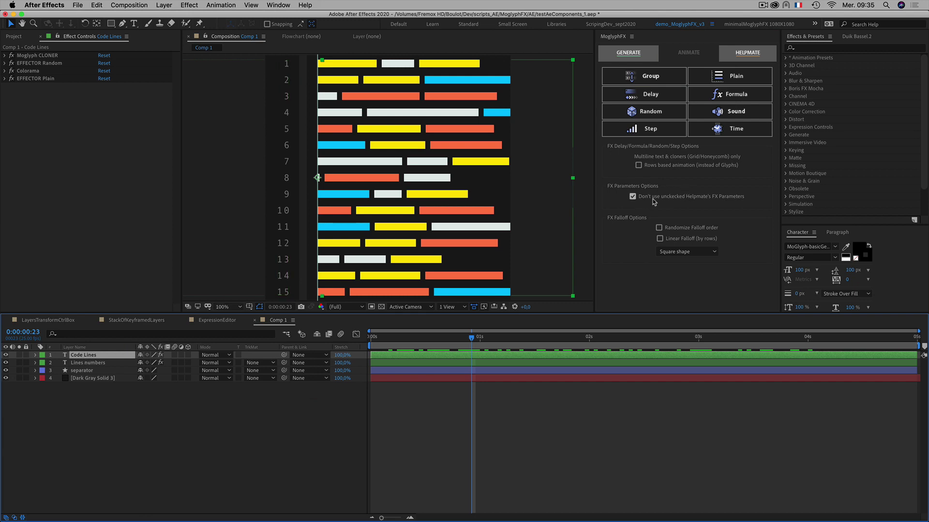
click(753, 79)
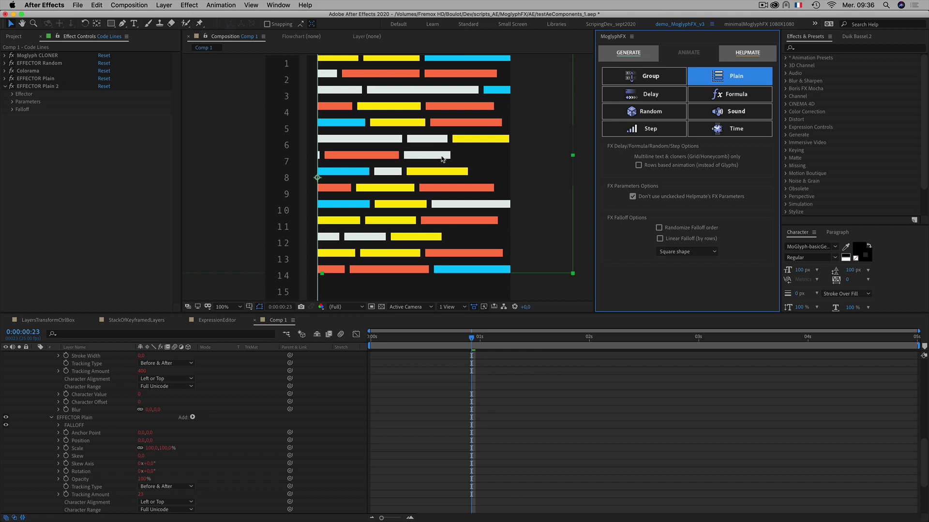
click(104, 87)
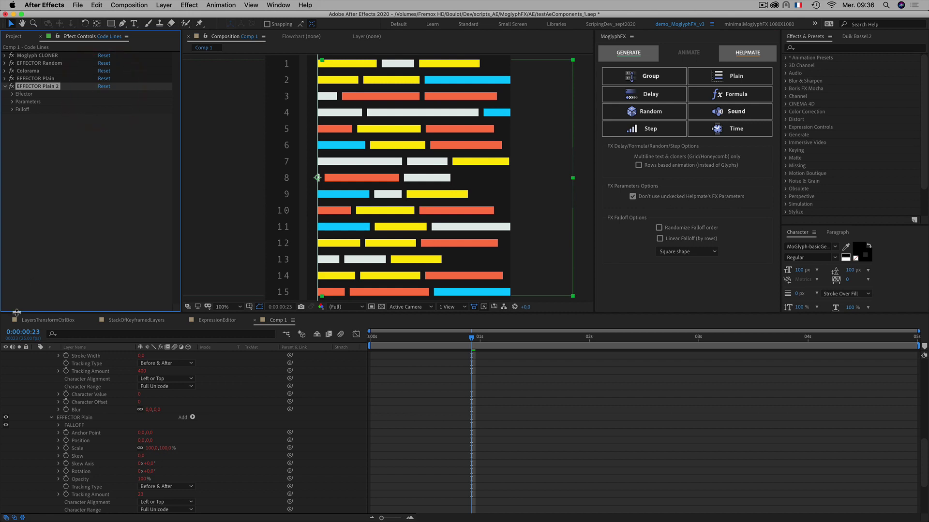
Expand EFFECTOR Plain 2's Transform parameters, collapse the rotation dials, and set Visibility to 0%.
click(12, 101)
click(20, 109)
click(28, 187)
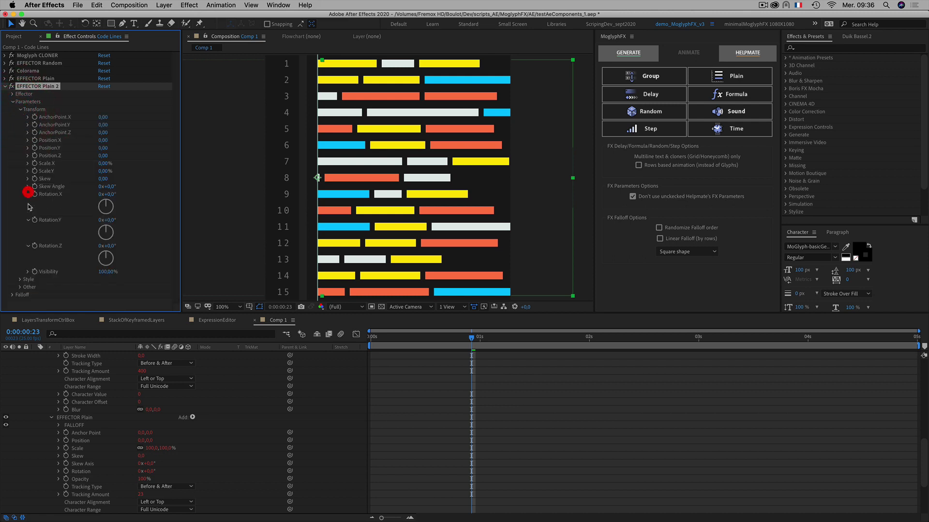
click(27, 194)
click(27, 201)
click(28, 210)
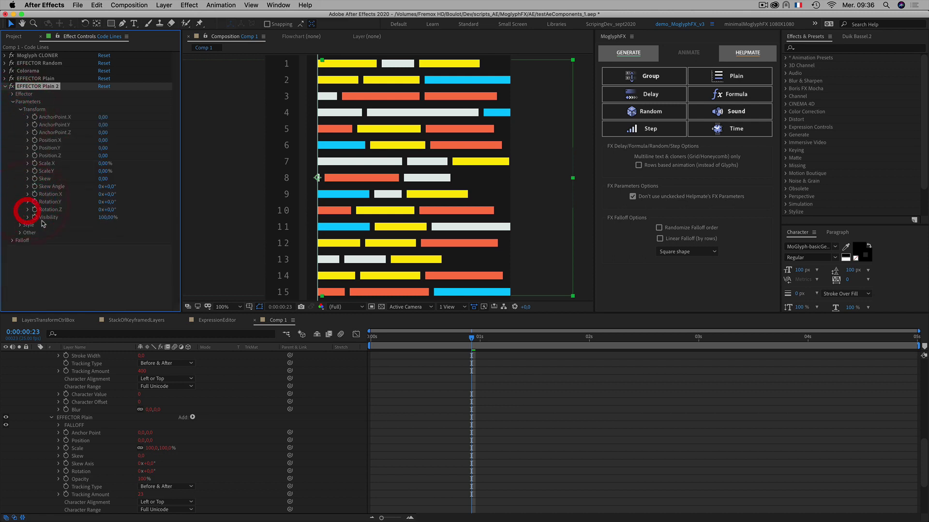
click(104, 219)
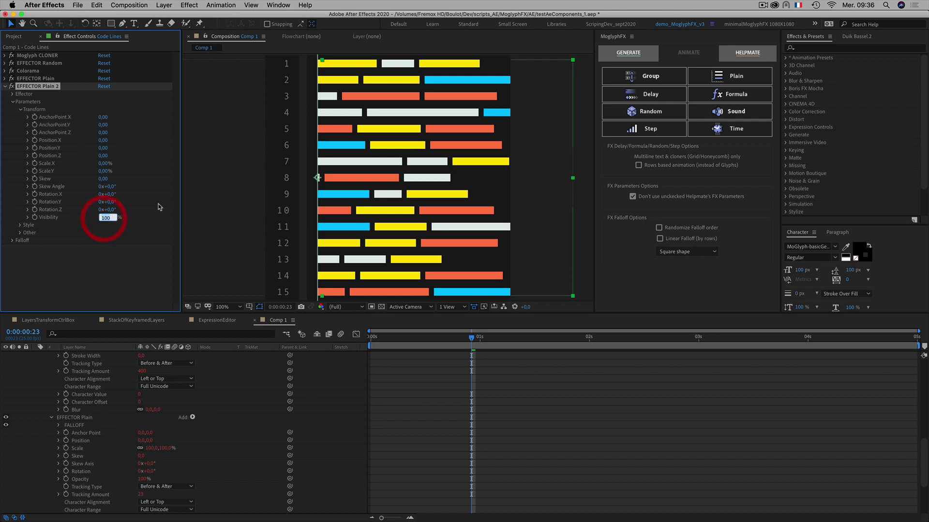
text(0)
click(143, 278)
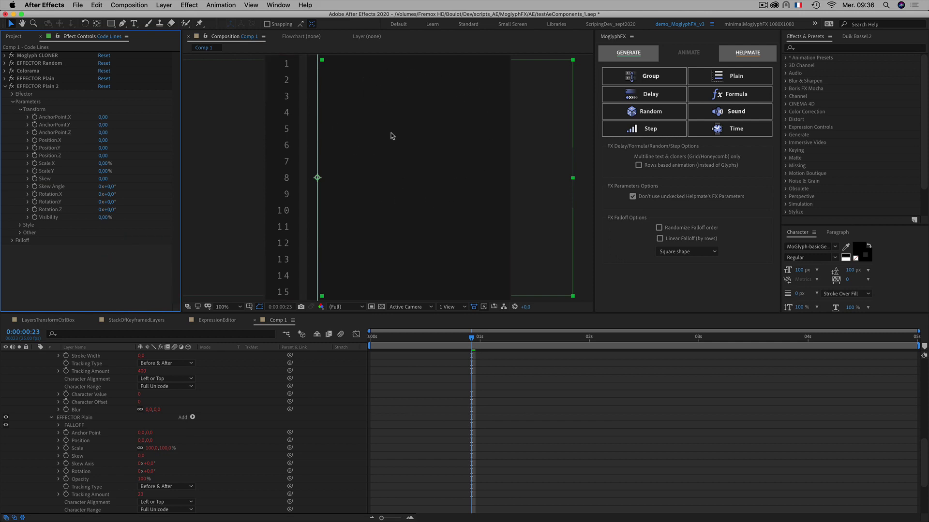
Toggle EFFECTOR Plain 2 off and on to compare the code lines with and without it, leaving it enabled.
key(comma)
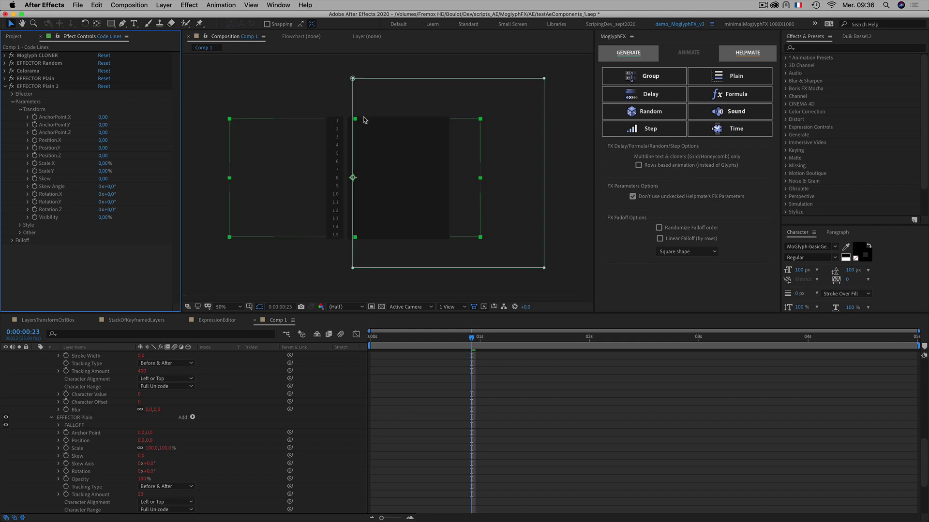
key(period)
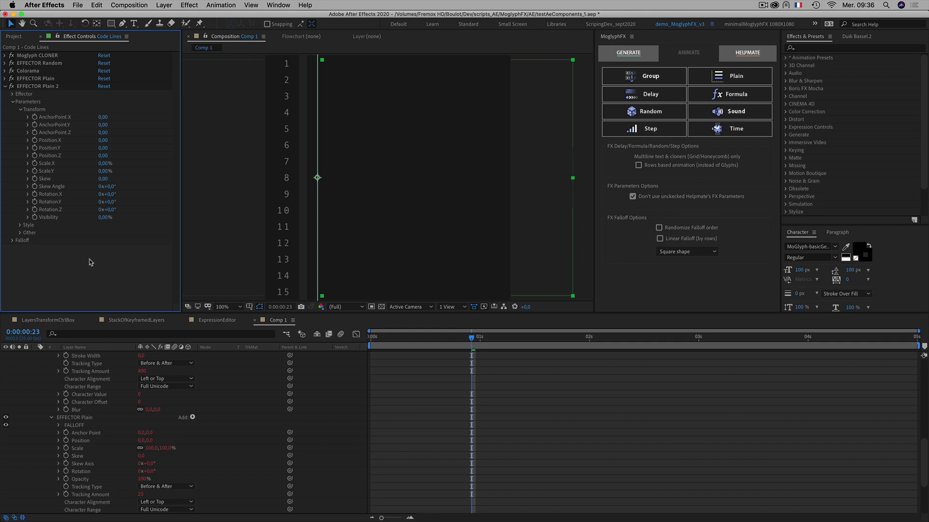
click(68, 266)
click(29, 87)
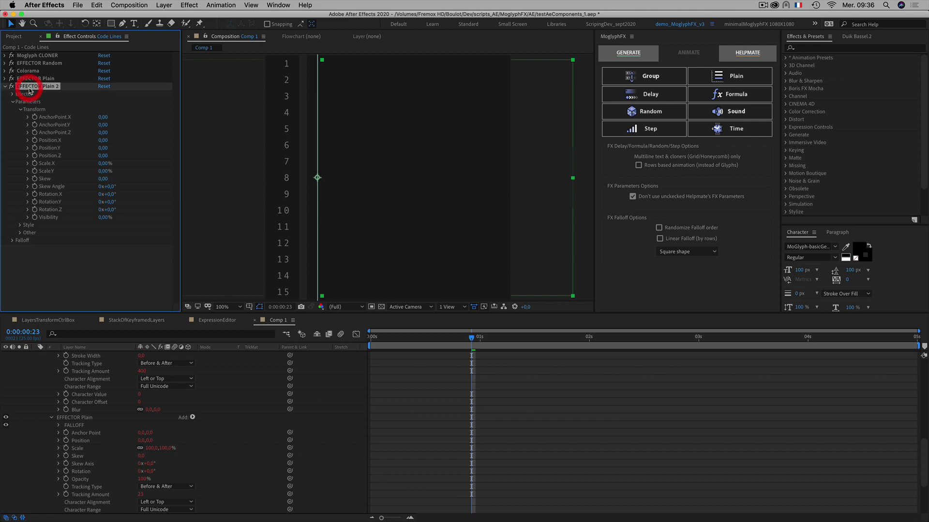
click(12, 86)
click(11, 86)
click(11, 87)
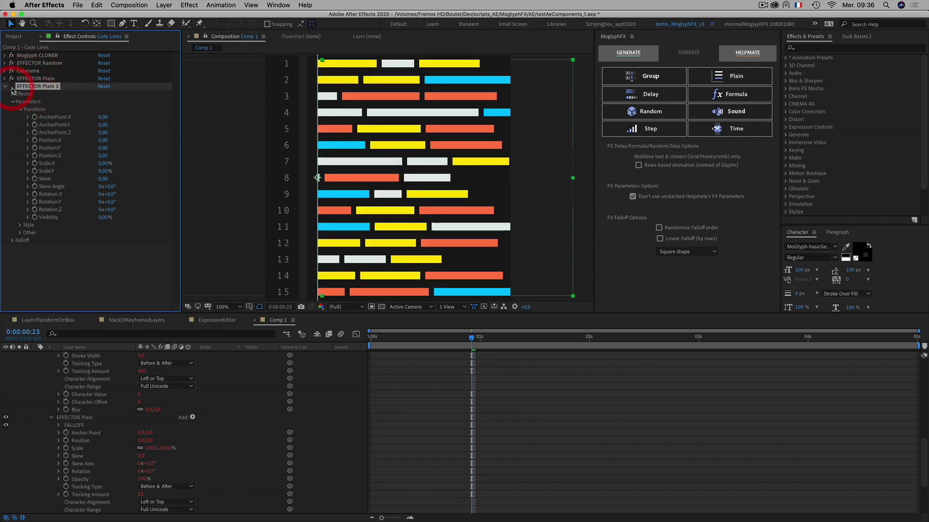
click(11, 87)
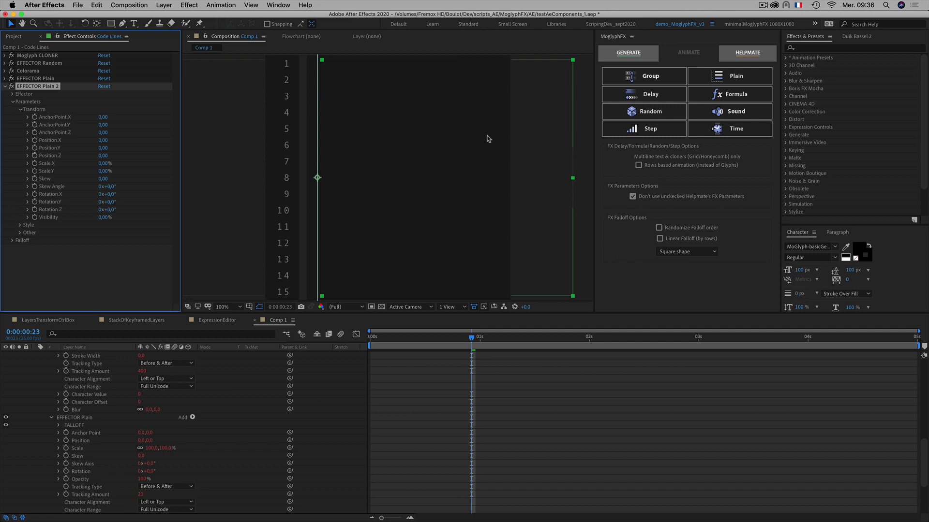
click(68, 269)
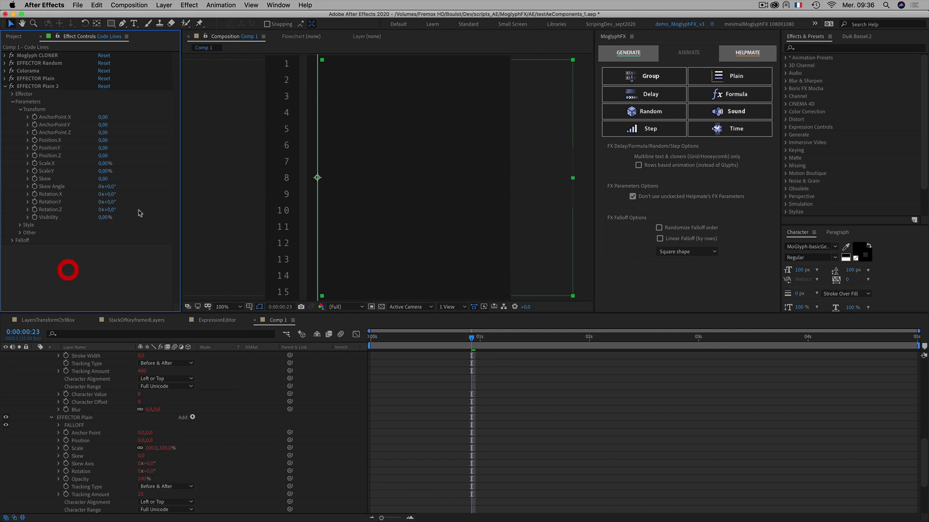
Expand EFFECTOR Plain 2's Falloff, collapse its Parameters, and set Completion To to 38%.
click(34, 86)
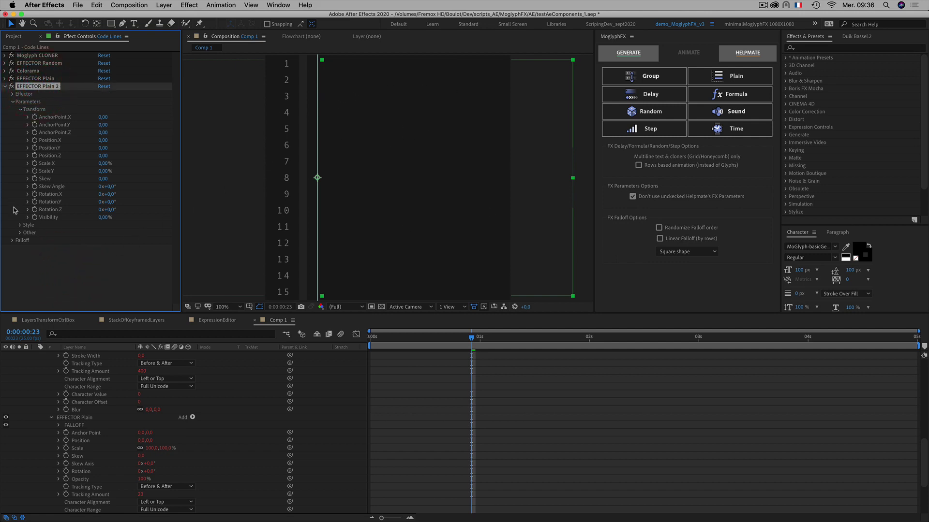
click(11, 241)
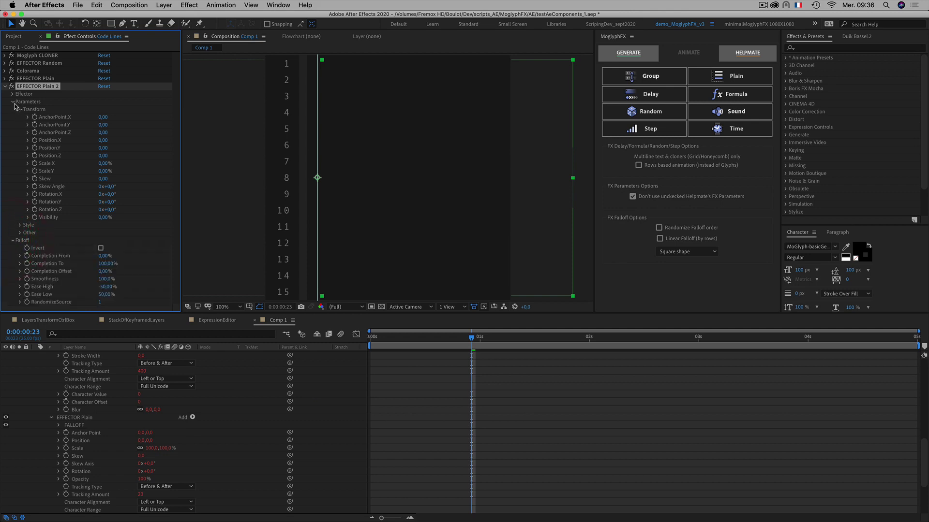
click(12, 101)
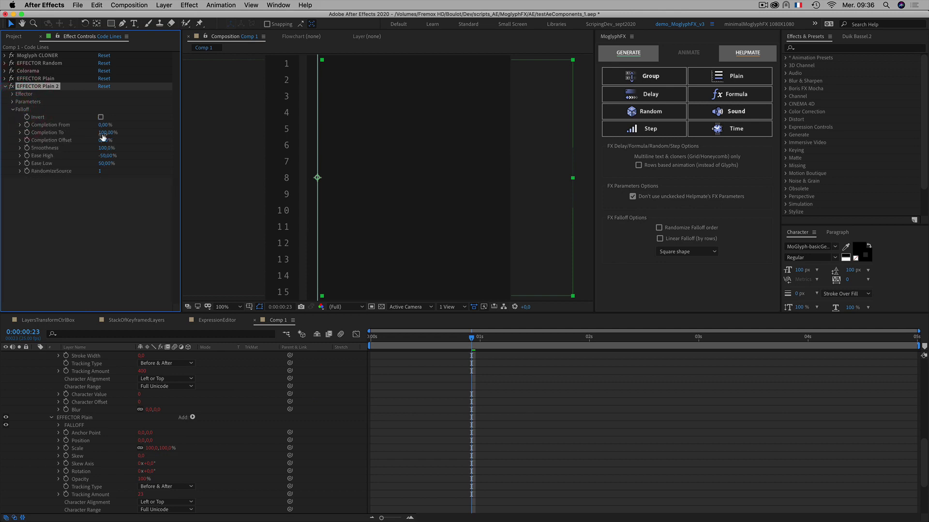
drag(104, 132, 78, 138)
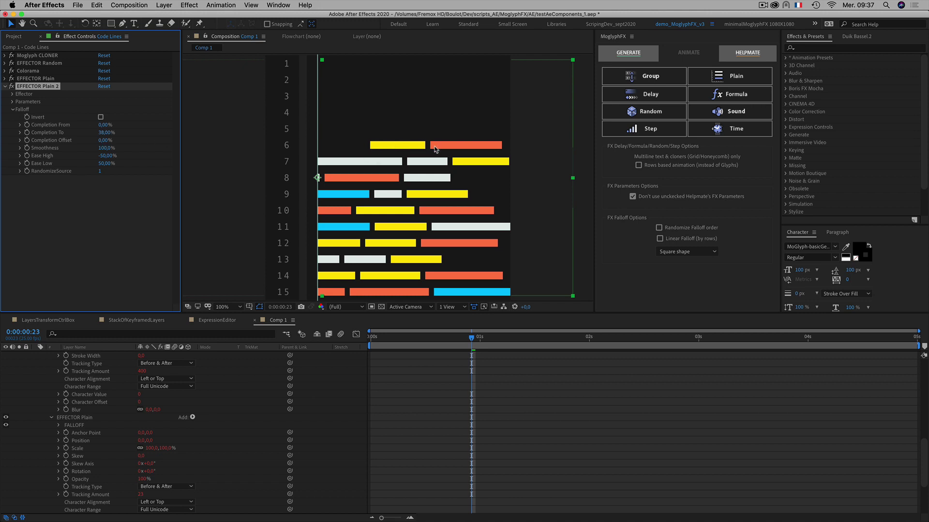
click(61, 211)
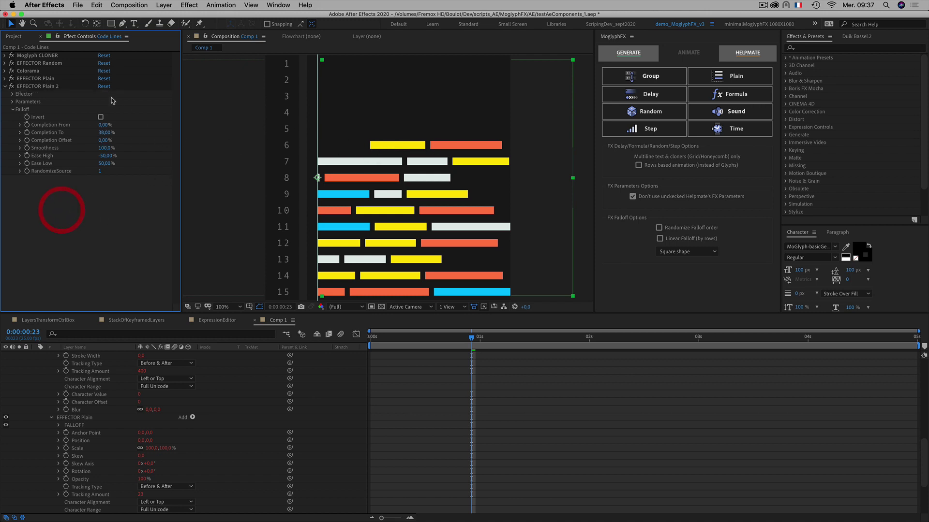
Turn on Linear Falloff (by rows) for EFFECTOR Plain 2 and lower its Completion To to 17%.
click(53, 87)
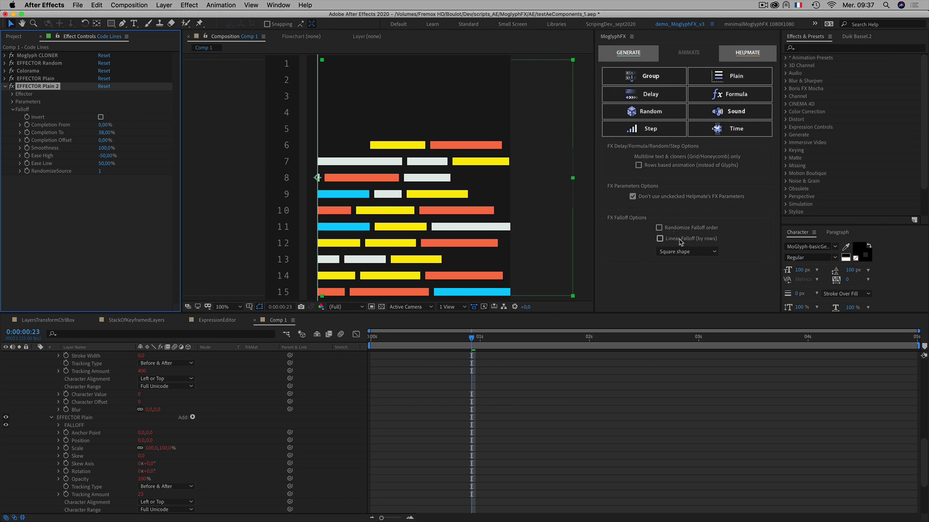
click(43, 212)
click(36, 87)
click(660, 239)
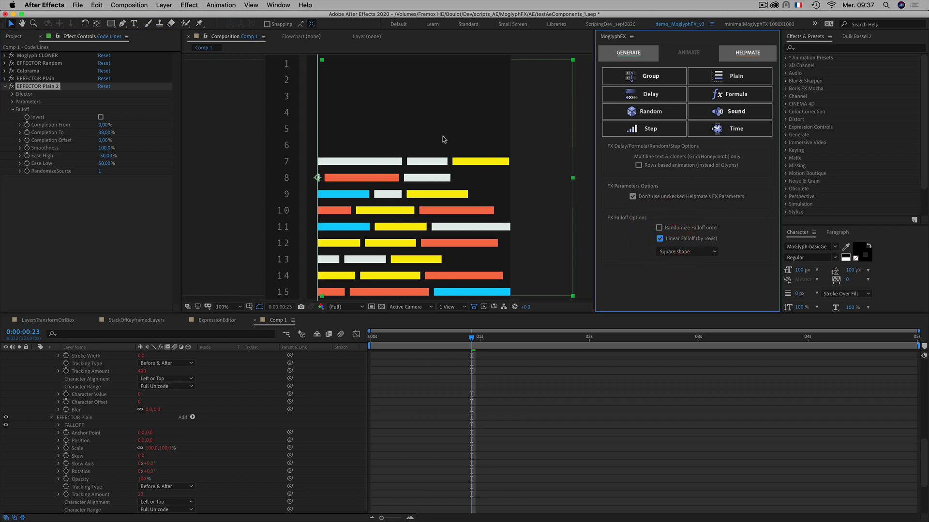
mouse_move(105, 132)
mouse_down()
mouse_move(132, 134)
mouse_move(94, 145)
mouse_move(123, 147)
mouse_move(109, 148)
mouse_up()
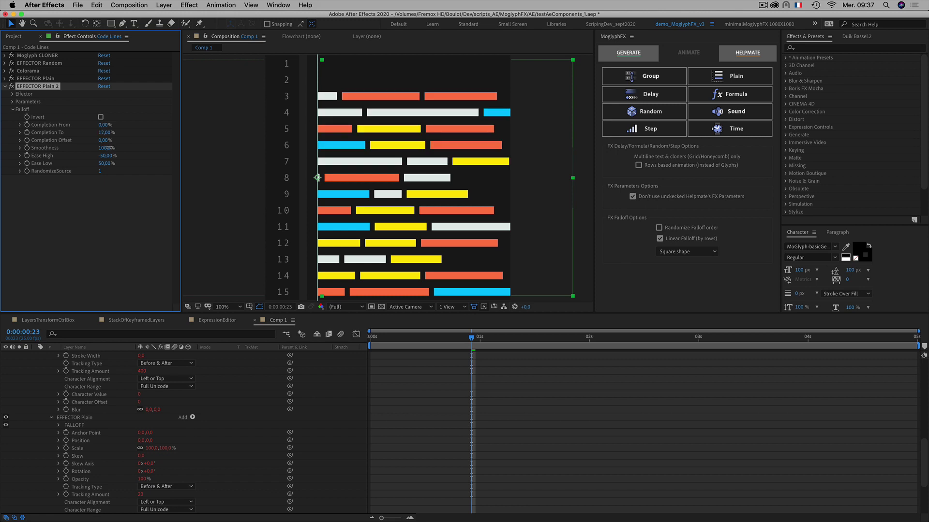
click(67, 266)
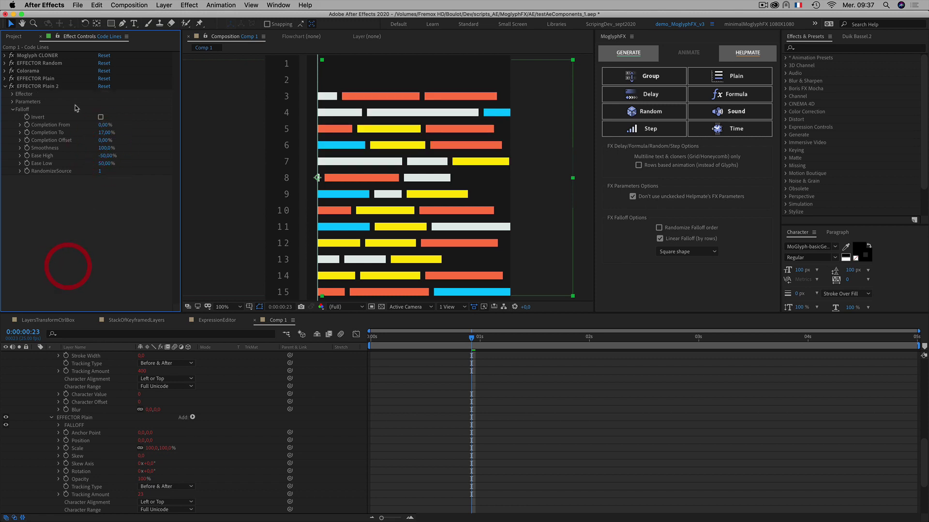
Enable Randomize Falloff order for EFFECTOR Plain 2 and raise its Completion To to 37%.
click(32, 88)
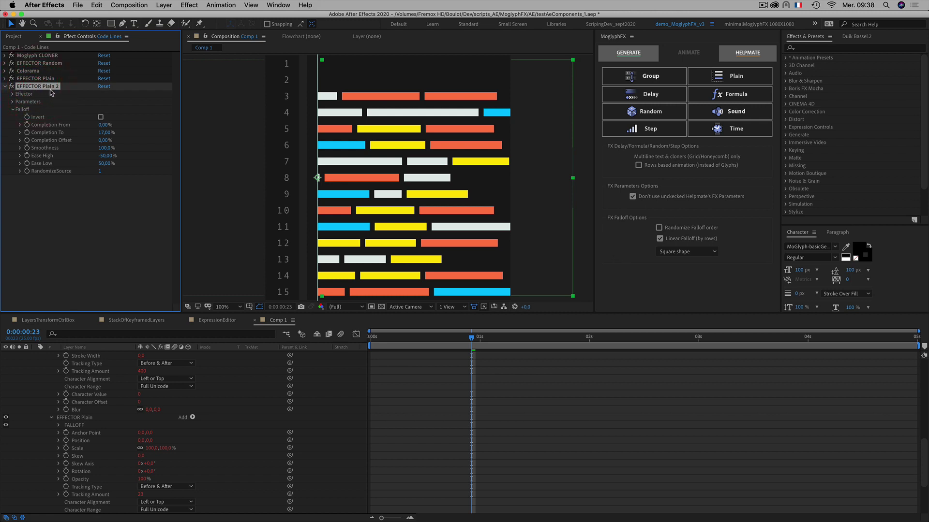
click(659, 228)
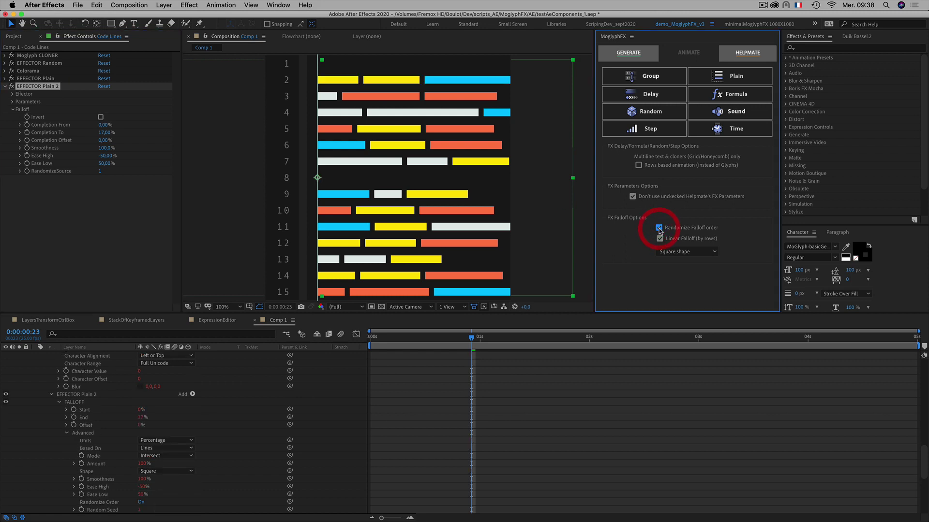
click(74, 198)
click(43, 132)
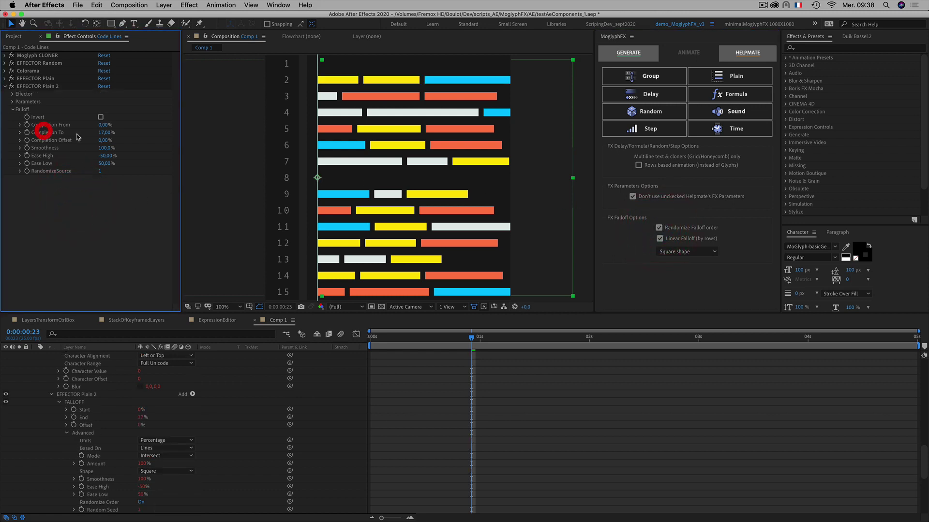
mouse_move(105, 132)
mouse_down()
mouse_move(116, 133)
mouse_move(96, 137)
mouse_move(115, 140)
mouse_move(97, 140)
mouse_move(105, 141)
mouse_up()
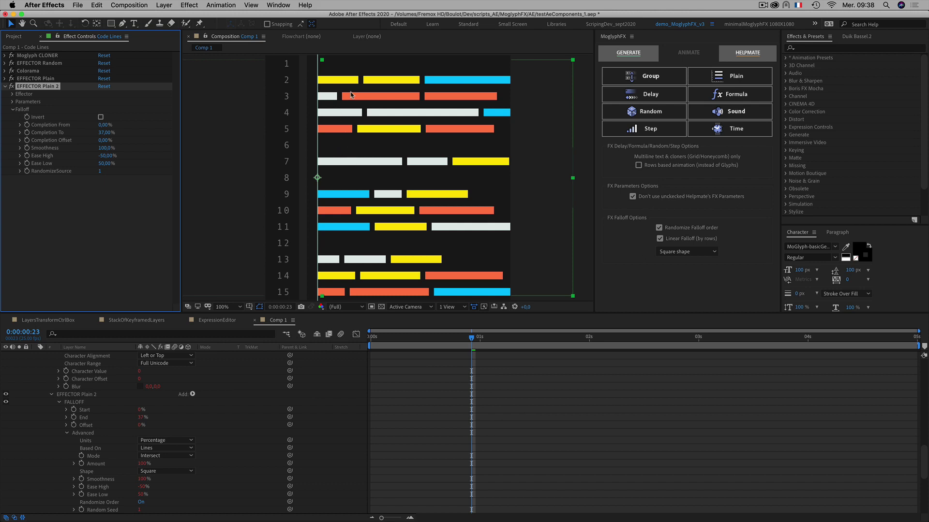
Scrub to 0:00:01:09 to check the code lines, and inspect EFFECTOR Random's Effector settings, including Animation Speed.
drag(471, 337, 519, 357)
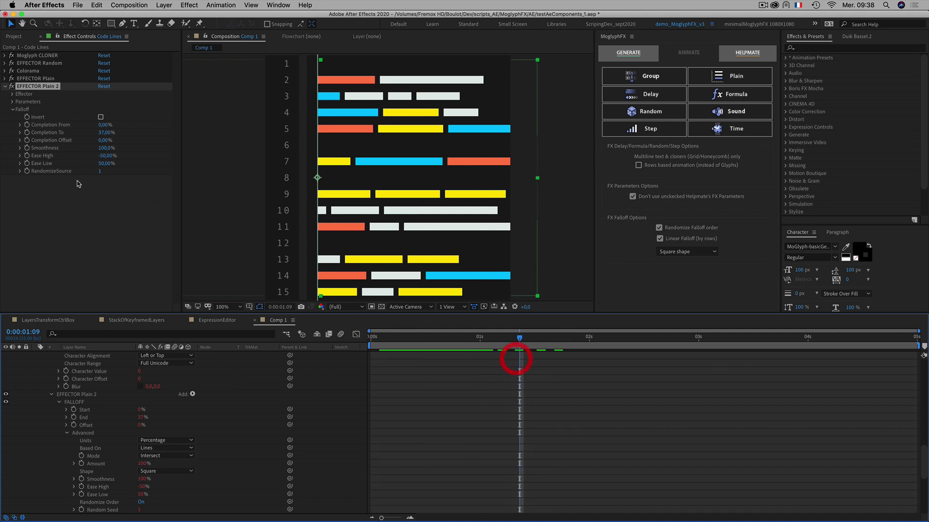
click(50, 173)
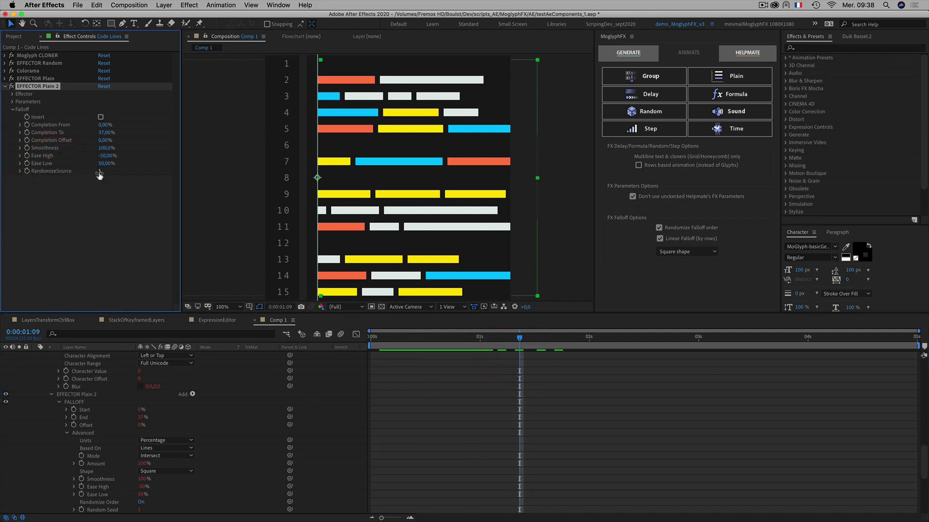
click(73, 207)
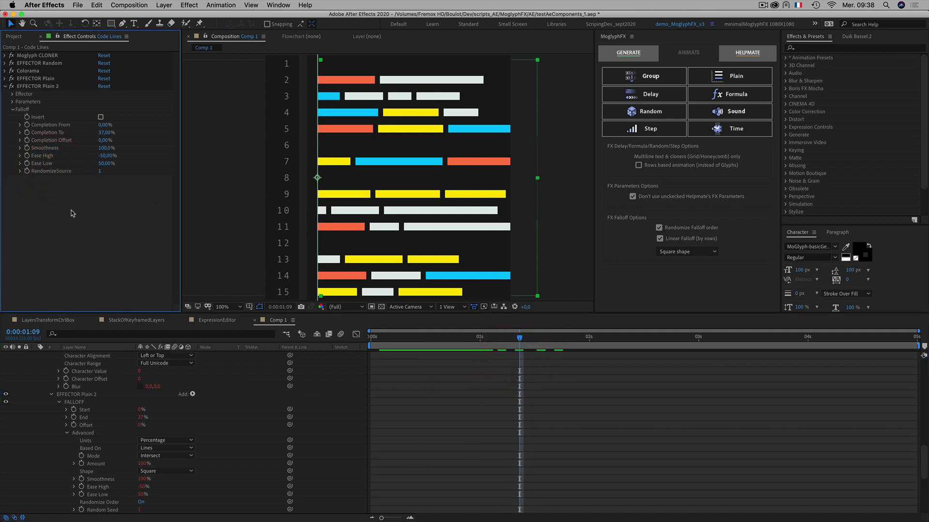
scroll(57, 370, up, 15)
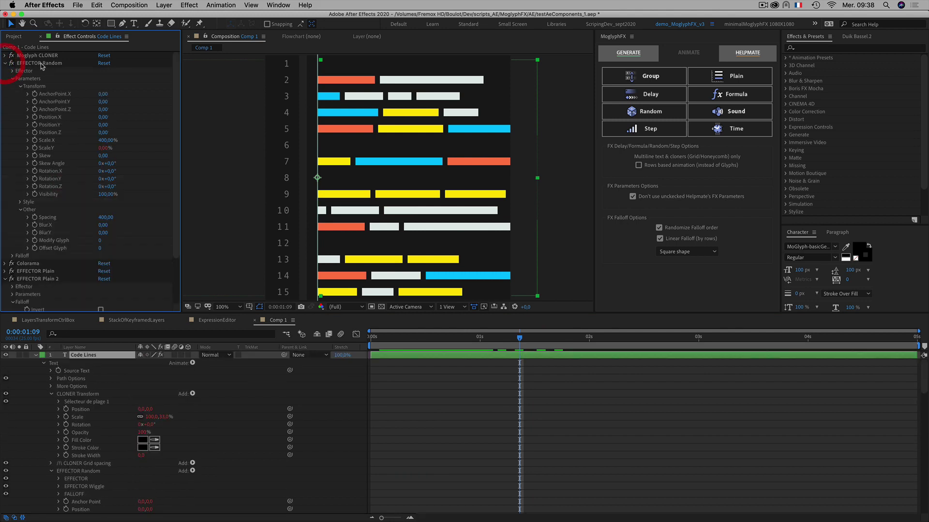
click(13, 71)
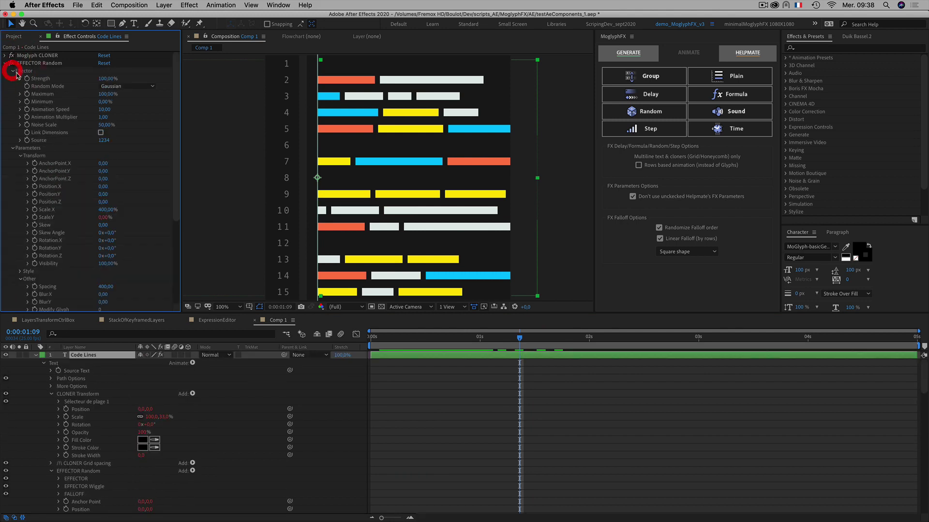
click(104, 110)
click(5, 63)
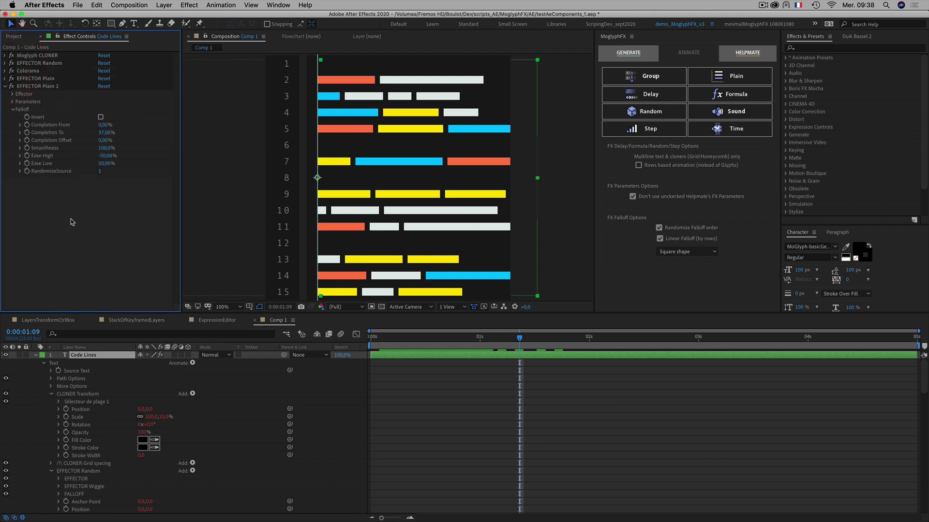
Add an expression to RandomizeSource in EFFECTOR Plain 2's Falloff and show only that property in the timeline.
click(71, 206)
click(41, 172)
alt+click(27, 171)
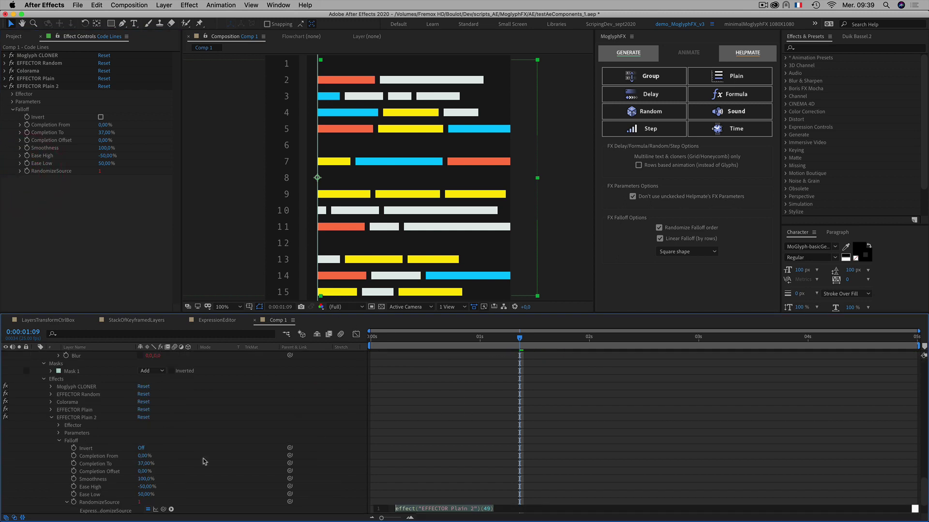
click(49, 475)
click(96, 502)
key(s)
key(s)
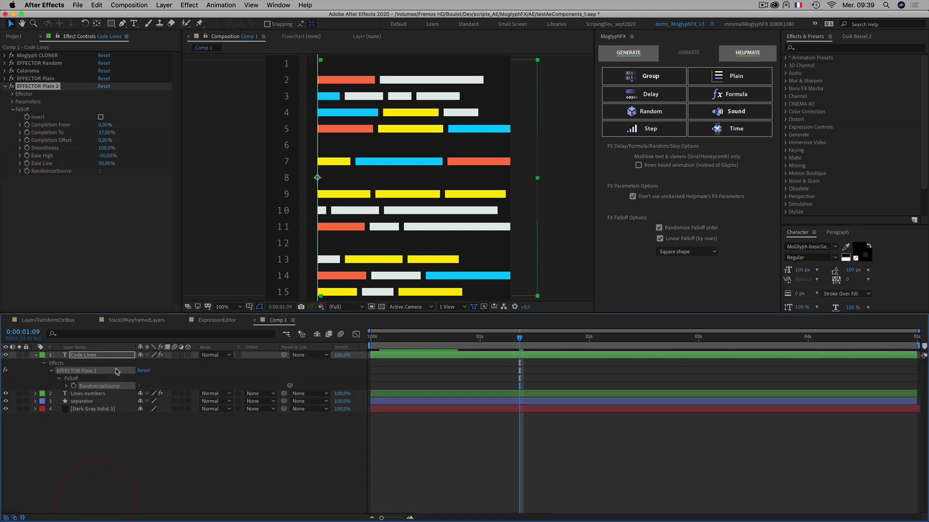
Replace the RandomizeSource expression with Math.round(time*10) and check the code lines at 0:00:00:11.
click(66, 386)
click(406, 393)
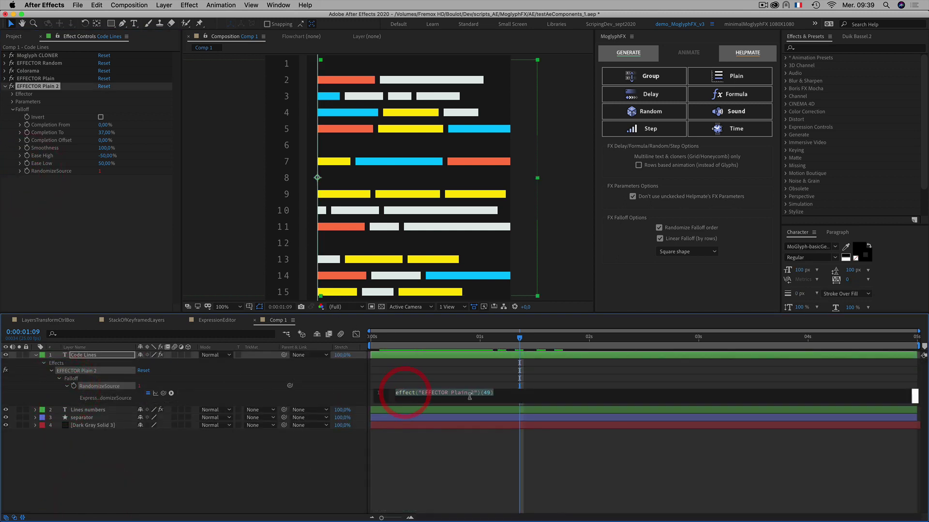
text(Math.r)
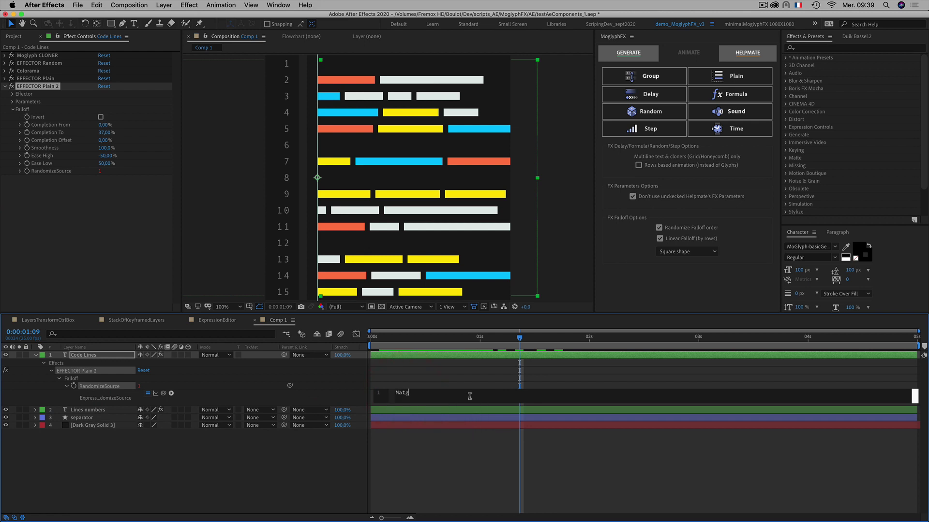
text(ound())
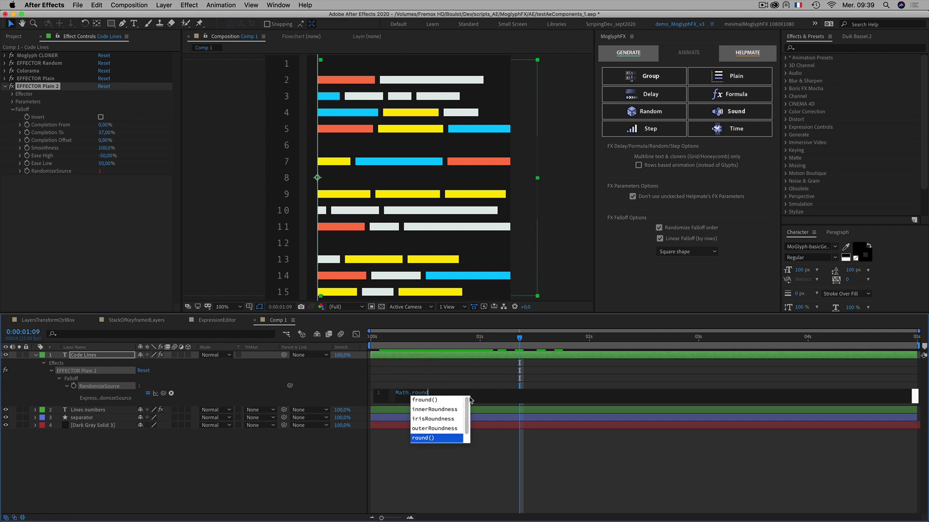
key(Return)
text(time)
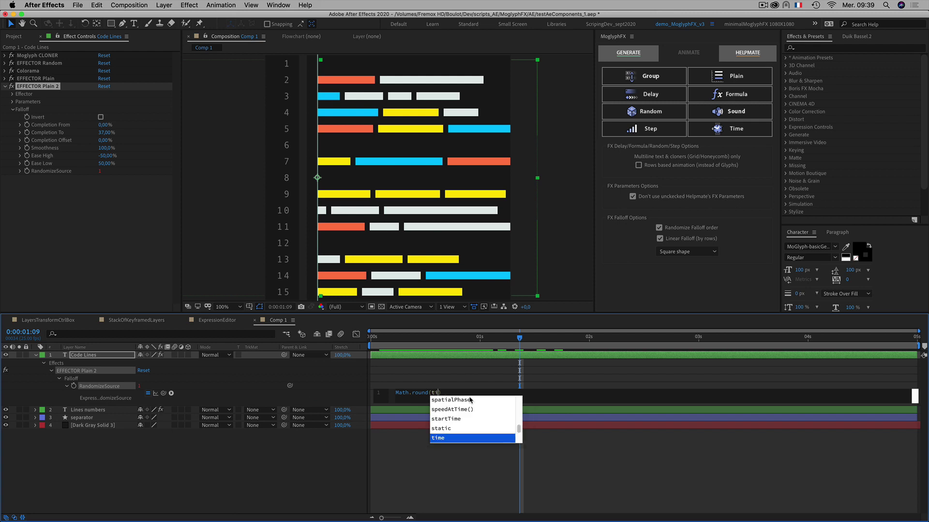
text(*)
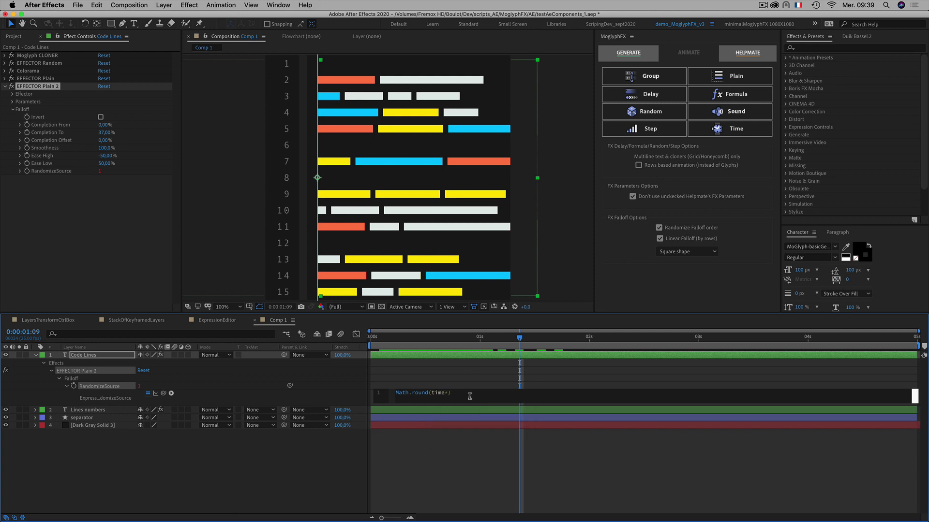
text(10)
click(430, 458)
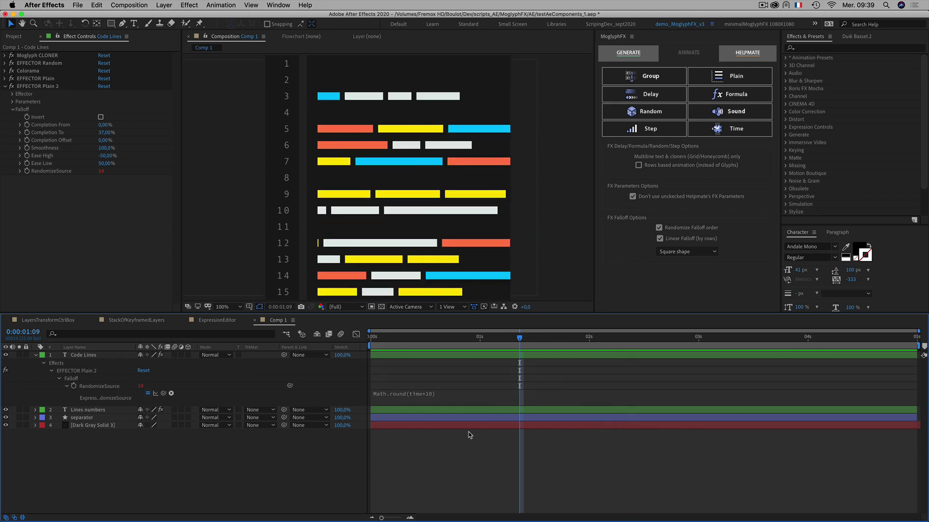
click(419, 337)
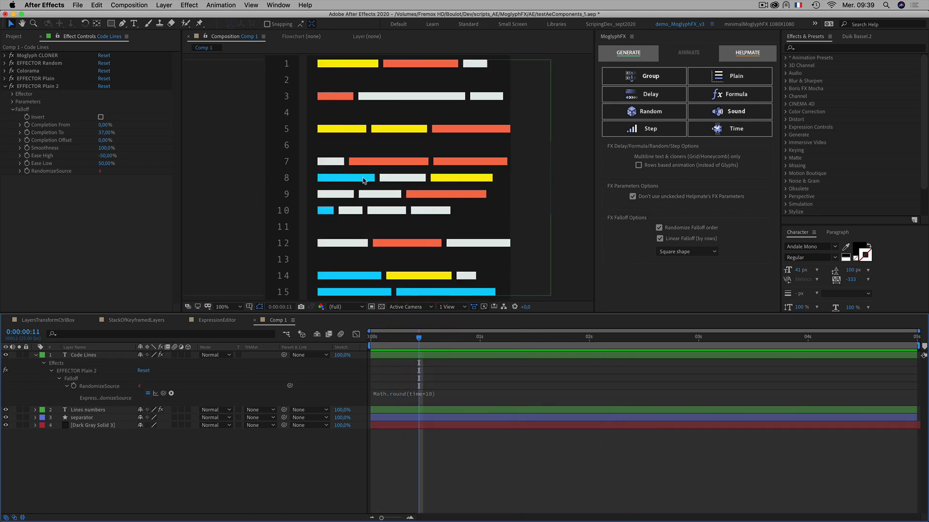
Examine the while loops in the lines margins expression of the ExpressionEditor composition, and return to Comp 1 for comparison.
click(213, 320)
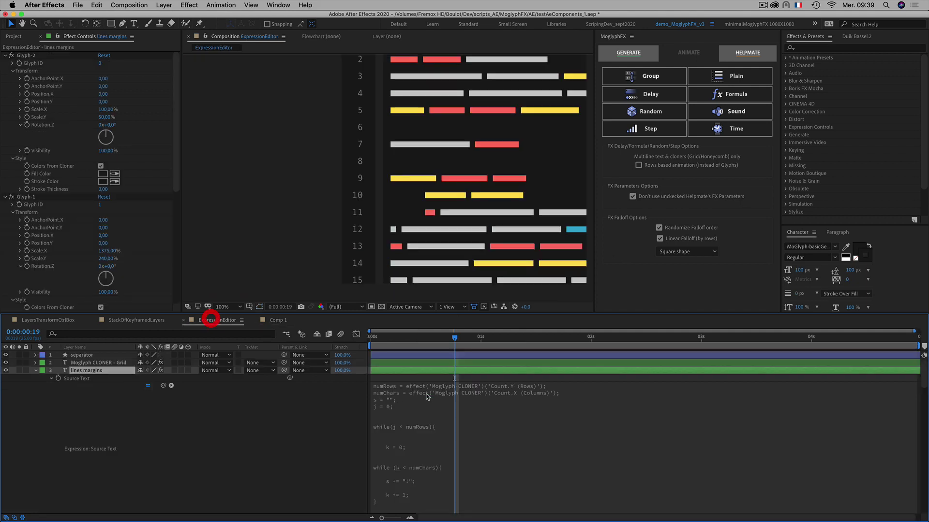
click(412, 440)
drag(410, 447, 393, 448)
drag(411, 494, 391, 480)
click(412, 479)
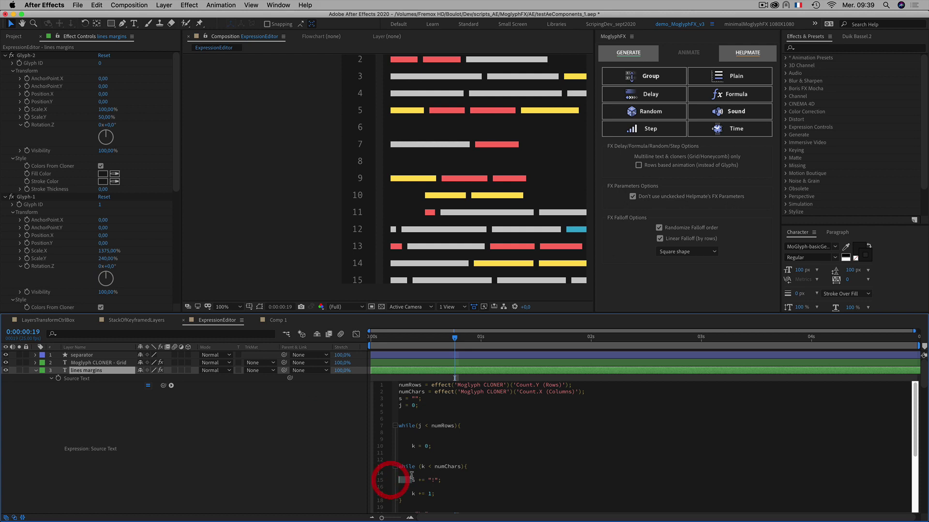
click(275, 320)
key(comma)
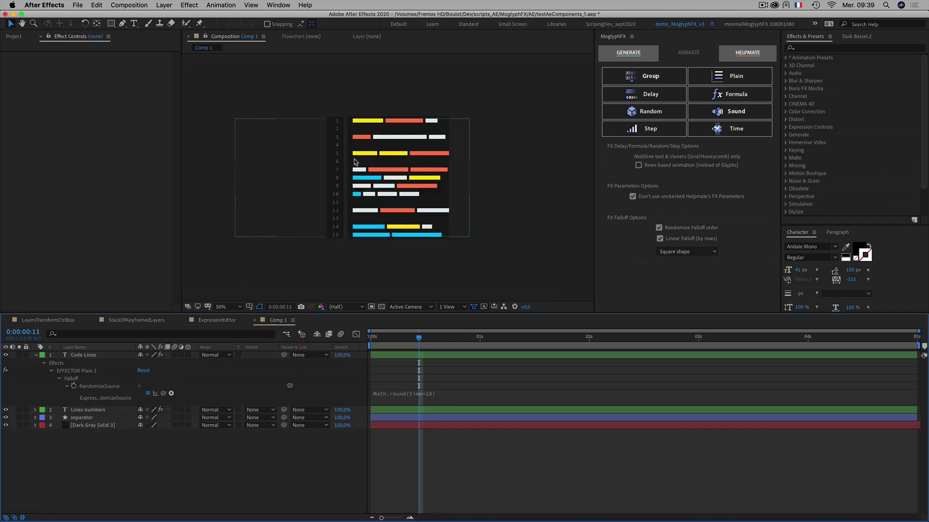
click(114, 473)
key(period)
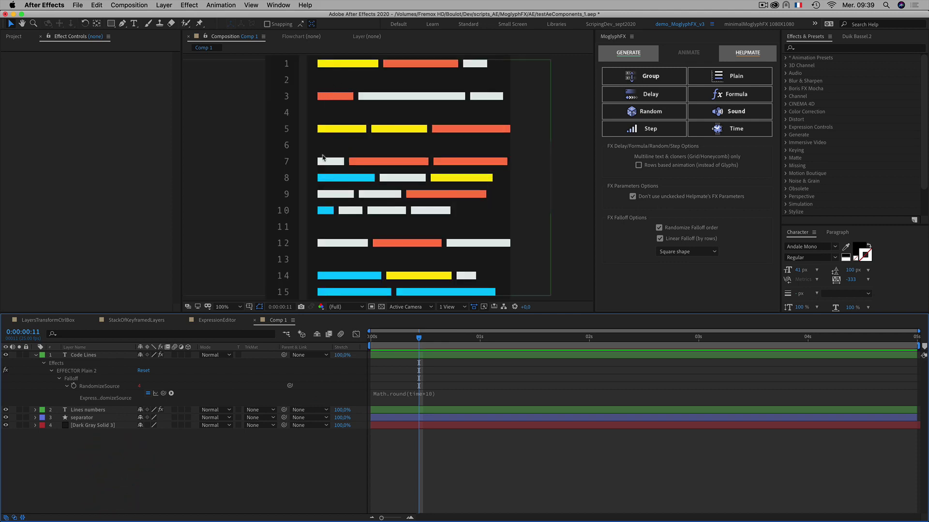
Set Completion To in EFFECTOR Plain 2's Falloff on the Code Lines layer to 20%.
click(81, 357)
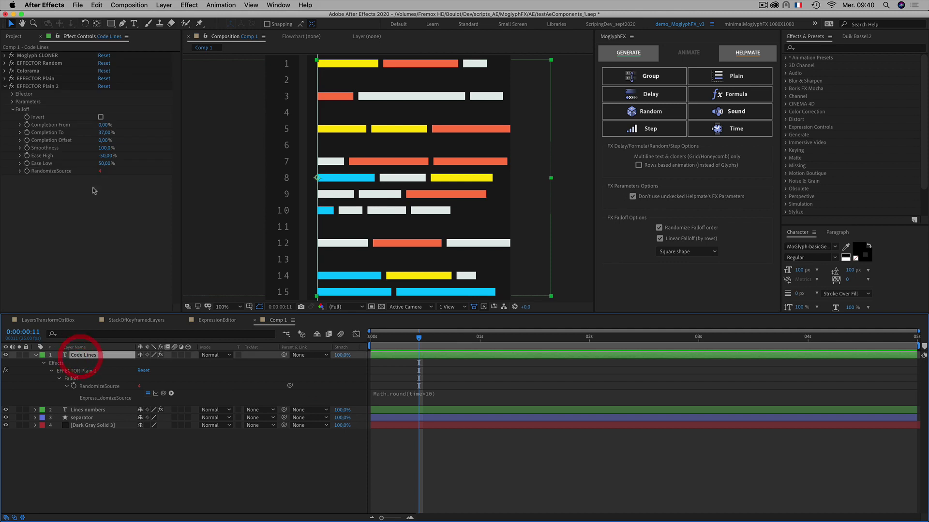
click(50, 133)
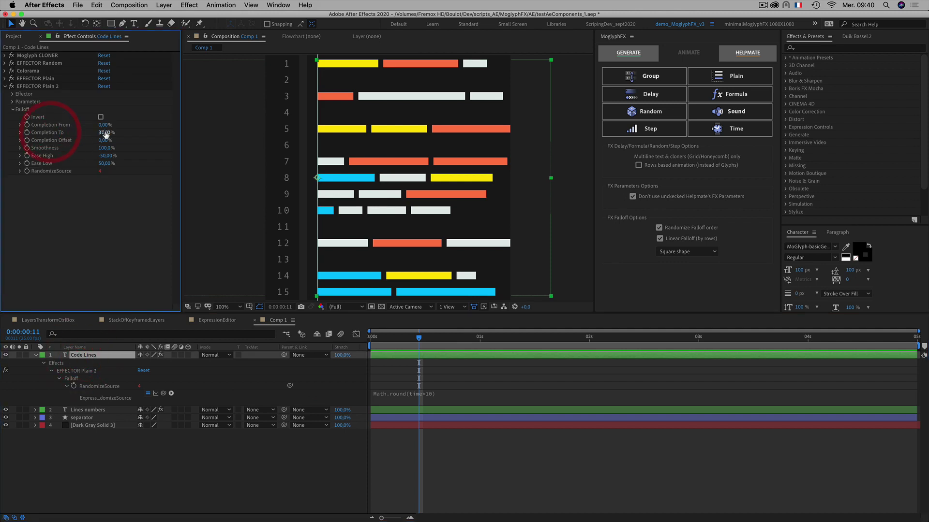
click(102, 133)
drag(101, 133, 96, 133)
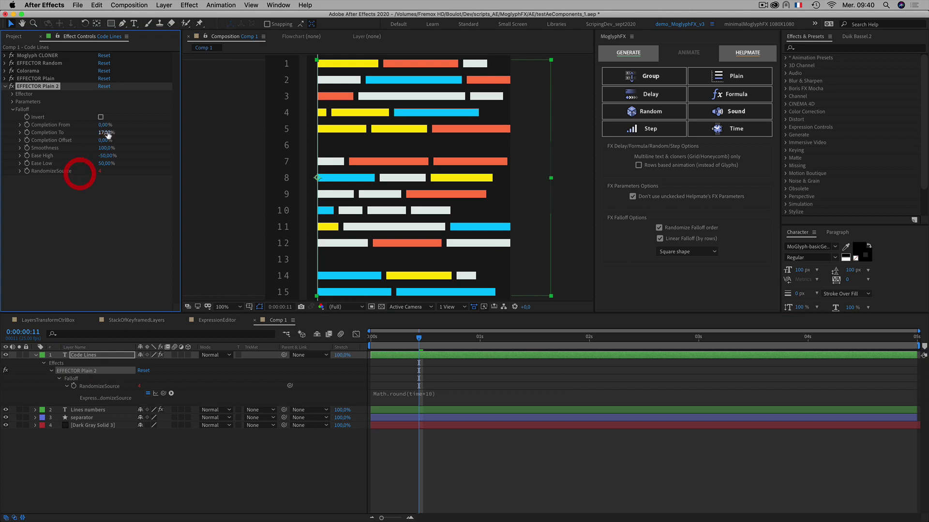
click(104, 132)
text(20)
click(67, 227)
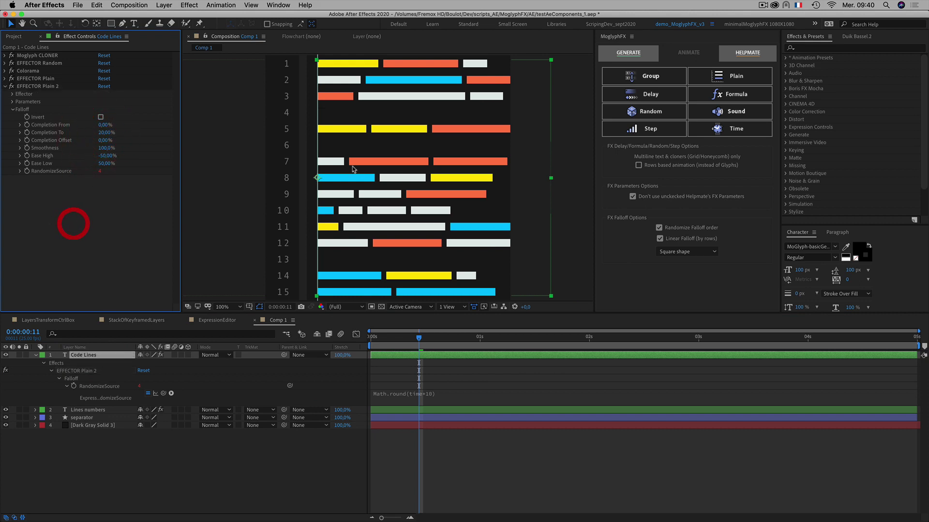
Try a Completion To of 15% on EFFECTOR Plain 2 and scrub the timeline to preview the code lines.
click(109, 133)
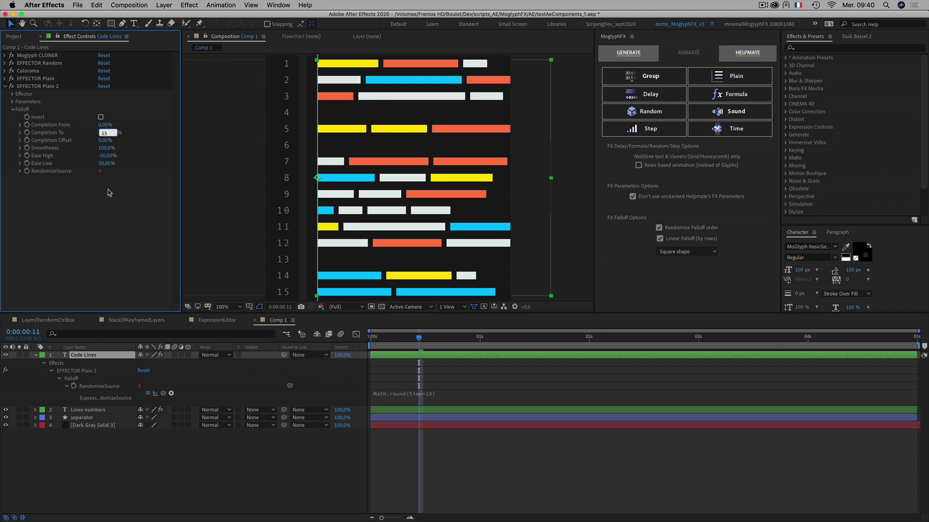
click(100, 223)
drag(419, 338, 537, 338)
click(330, 448)
Collapse EFFECTOR Plain 2's settings and the Code Lines layer's properties.
scroll(436, 149, down, 2)
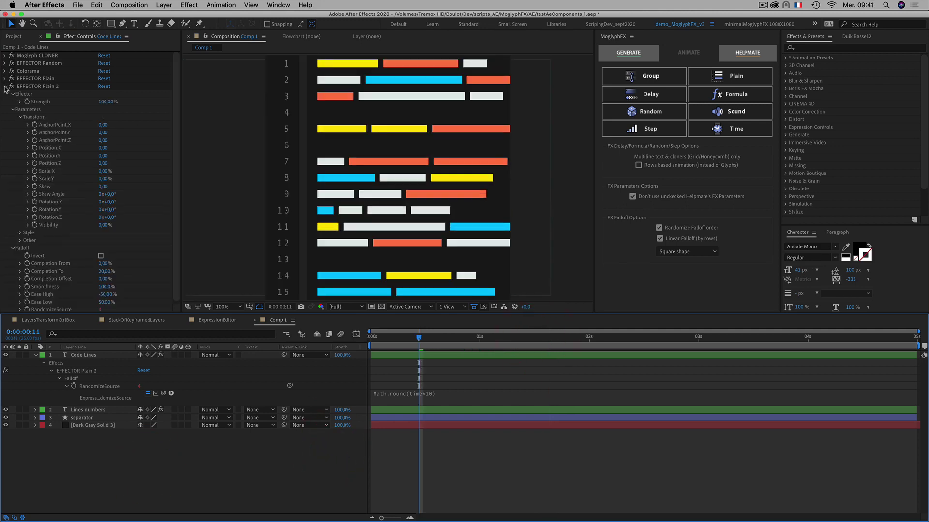
click(5, 86)
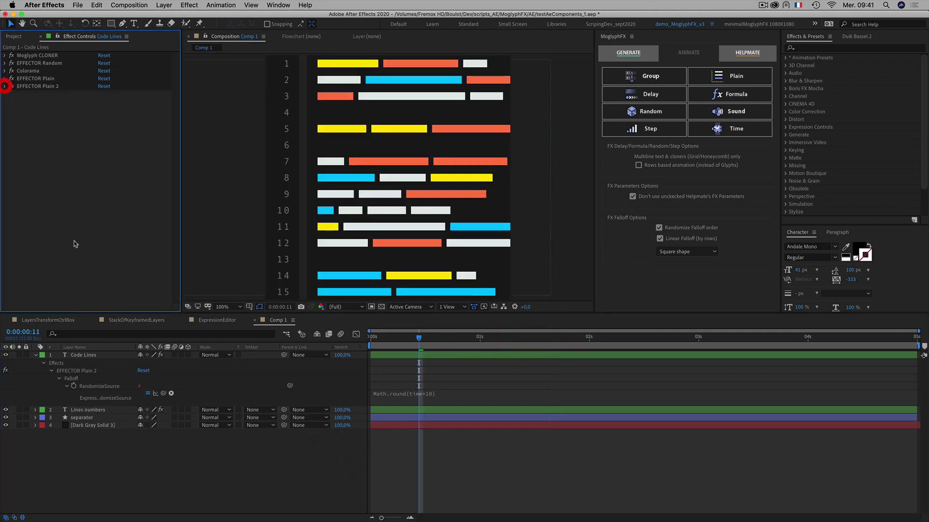
click(100, 454)
click(35, 355)
Duplicate the Code Lines layer and solo the copy.
click(79, 355)
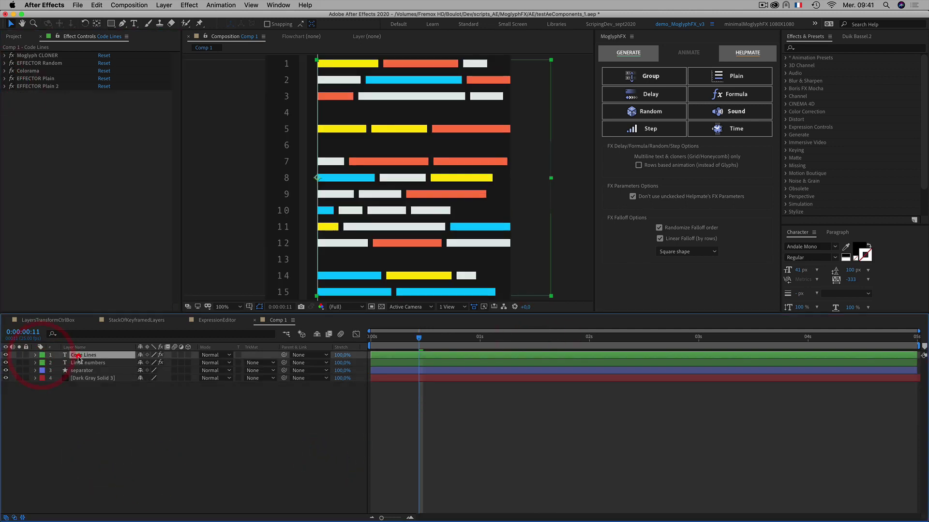
click(85, 427)
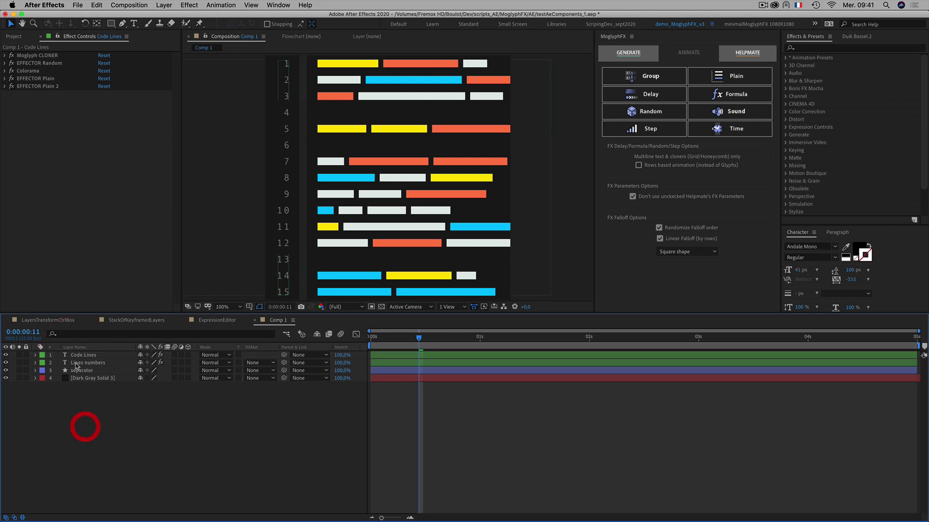
click(80, 356)
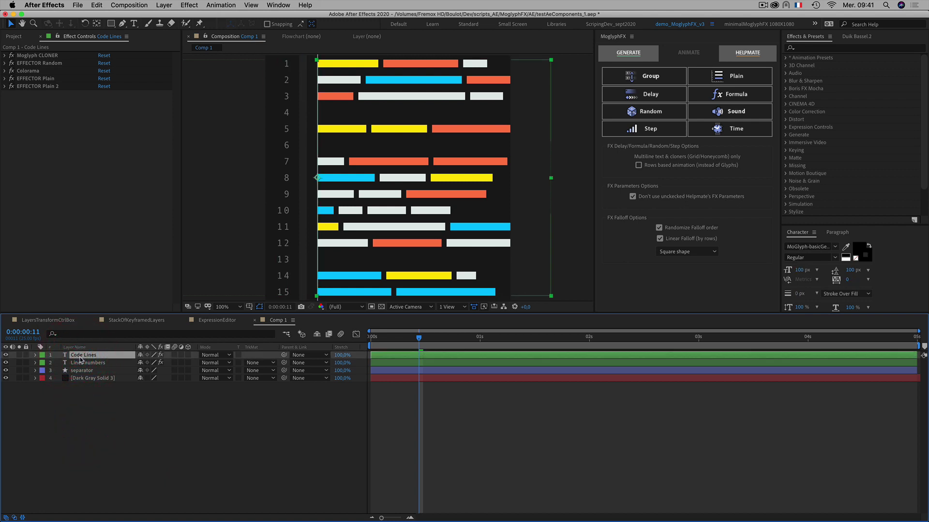
key(super+d)
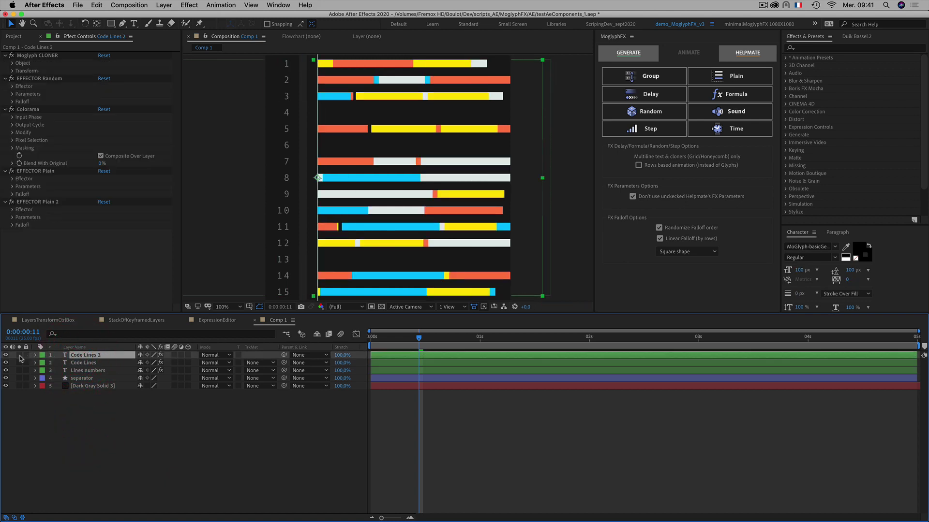
click(19, 355)
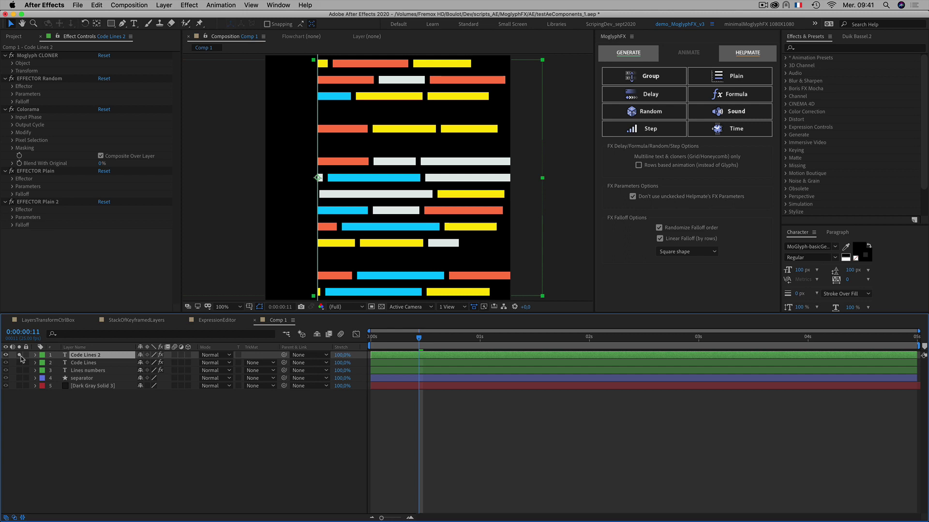
Delete the mask from the Code Lines 2 layer.
key(m)
click(72, 364)
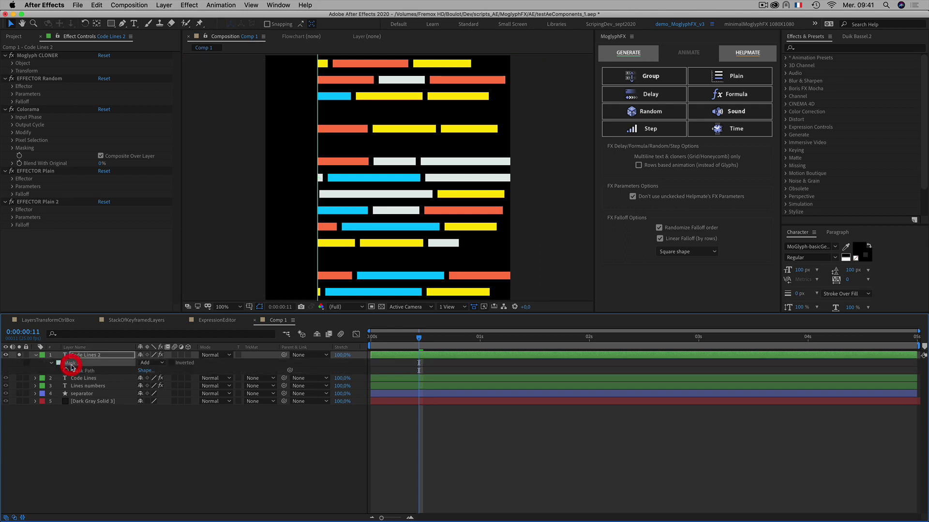
key(Delete)
click(128, 457)
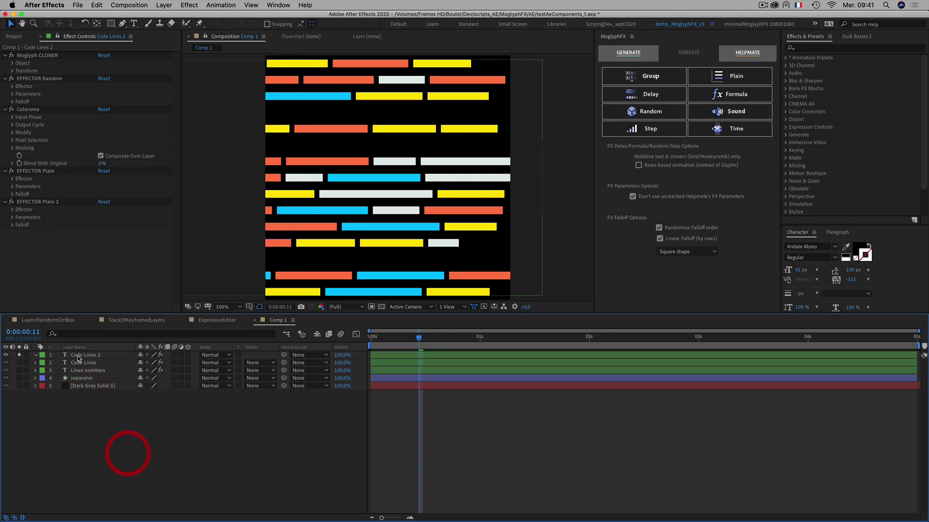
Expand the Moglyph CLONER's Object settings on Code Lines 2 and delete the layer's Colorama effect.
click(79, 356)
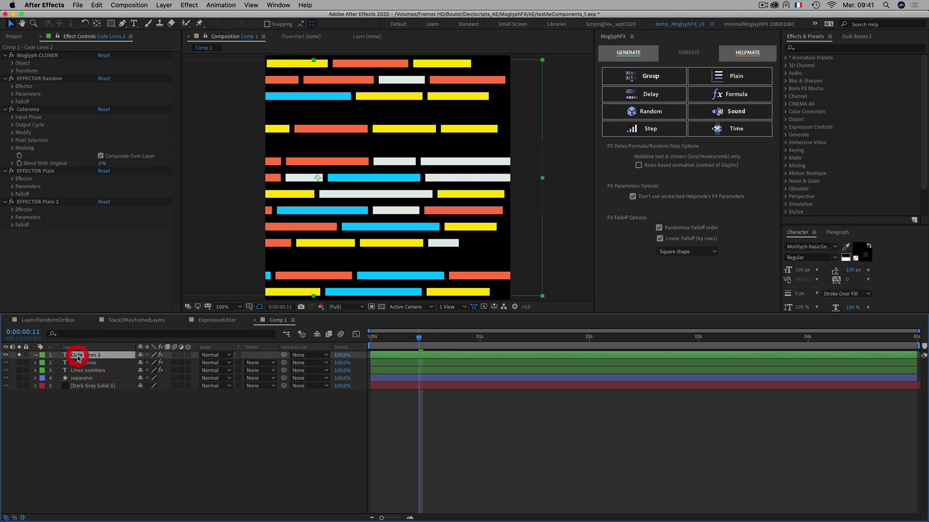
click(11, 63)
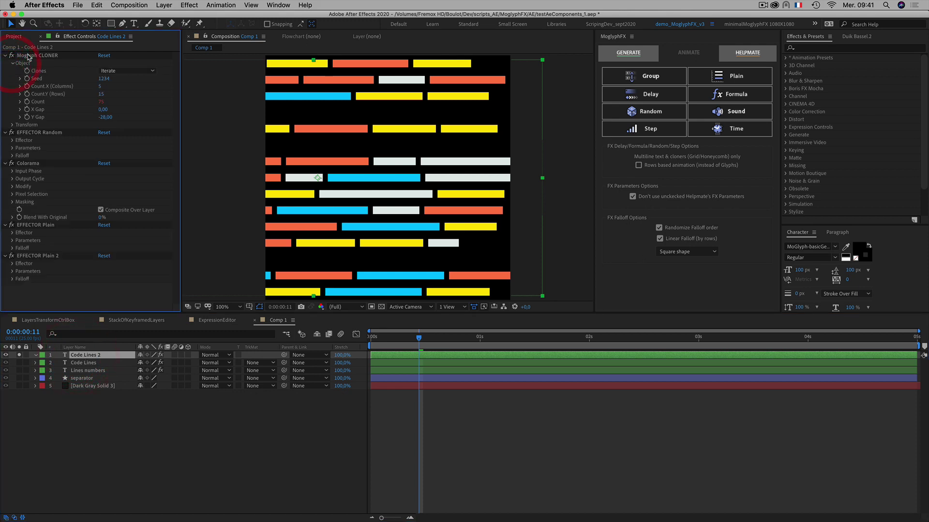
click(25, 163)
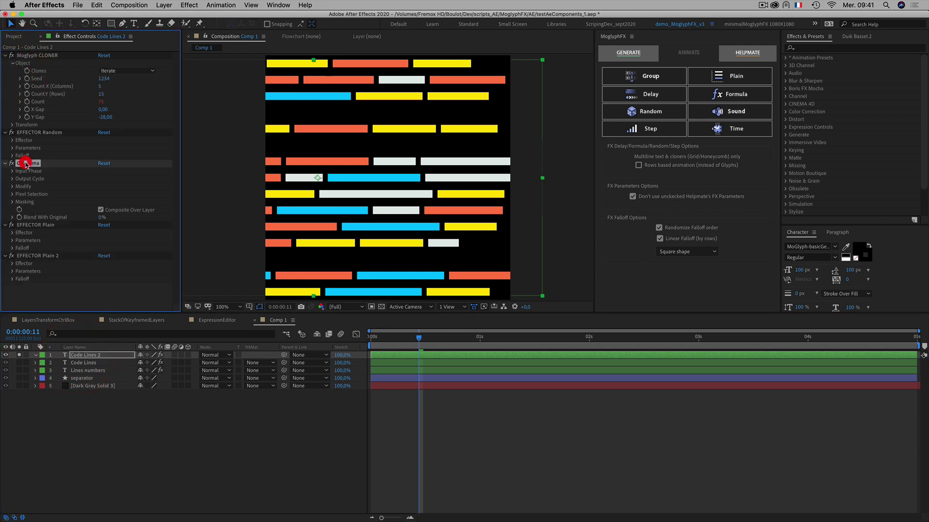
key(Delete)
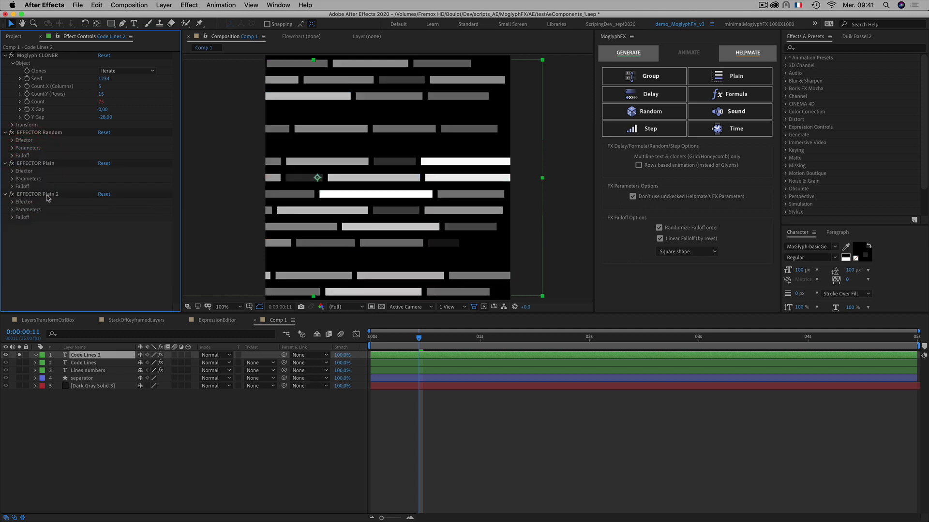
Set Count X (Columns) in Code Lines 2's Moglyph CLONER to 1 and expand the cloner's Transform settings.
click(39, 87)
click(101, 86)
text(1)
click(138, 88)
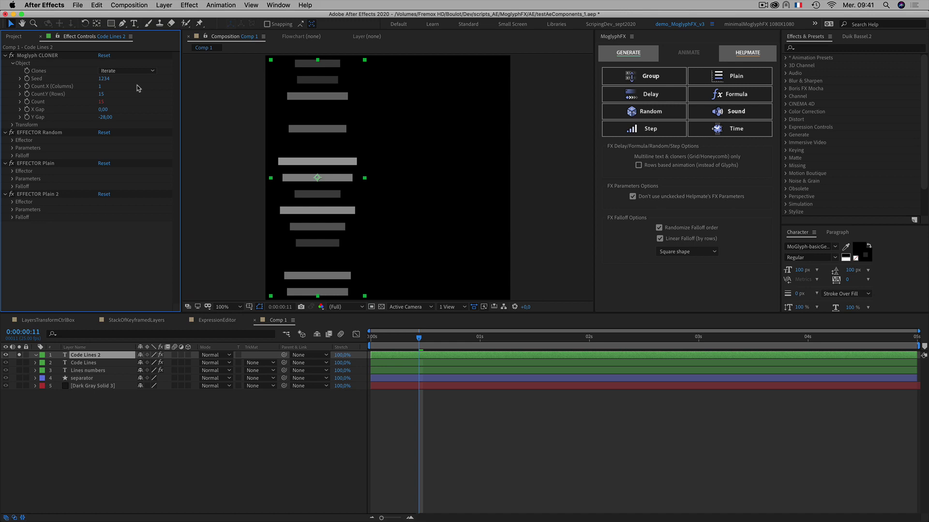
click(13, 125)
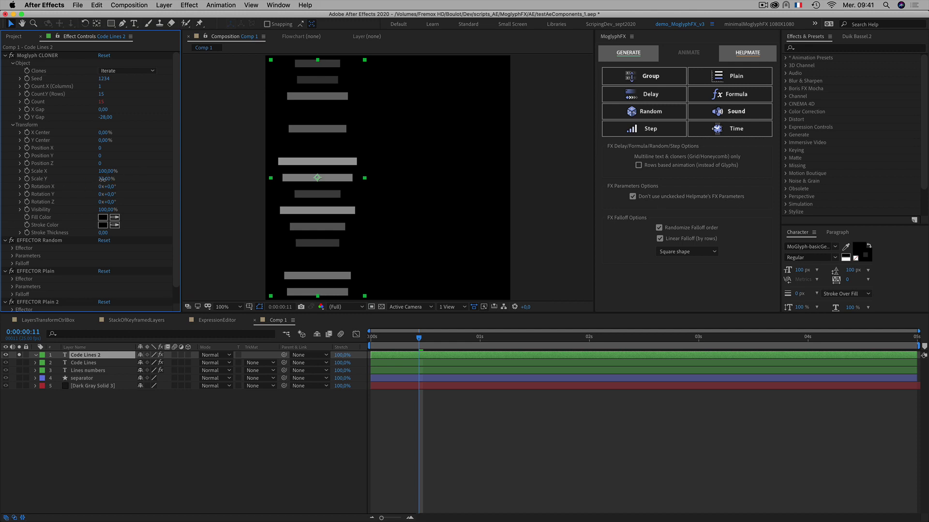
Try a Scale Y of 55% on Code Lines 2's cloner and check the bars against the transparency grid.
drag(101, 179, 111, 179)
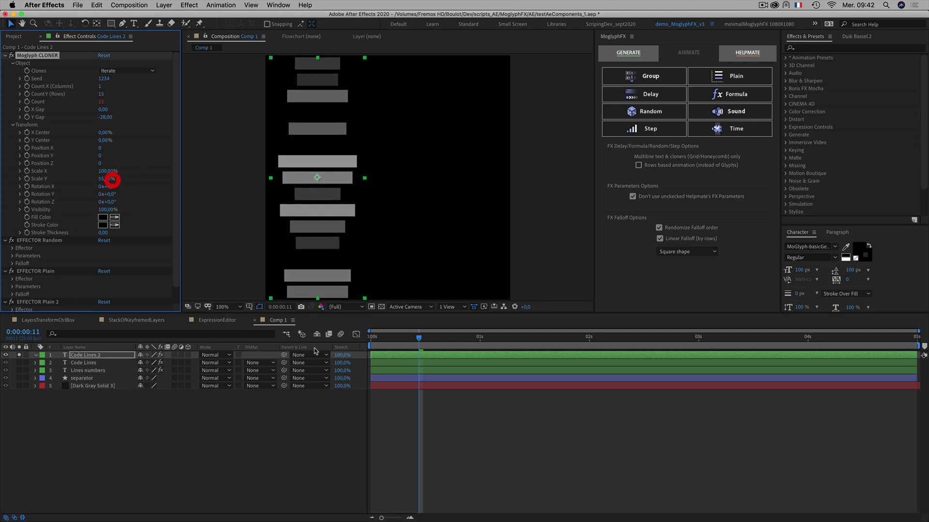
click(381, 307)
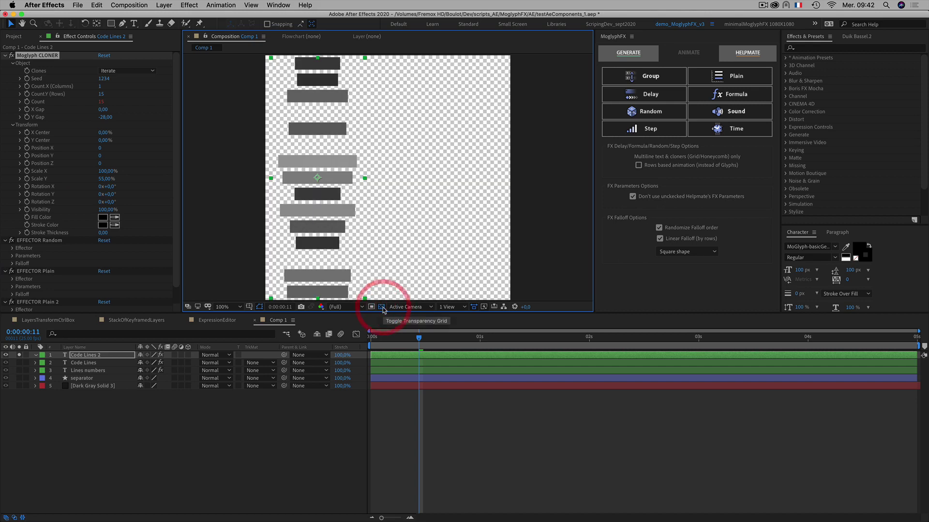
click(382, 307)
click(381, 307)
click(382, 308)
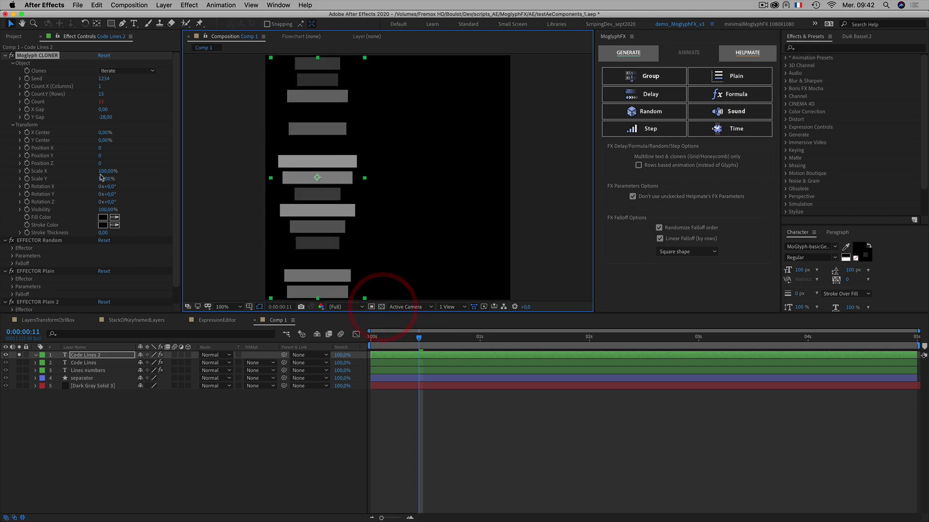
Set the cloner's Fill Color on Code Lines 2 to white (FFFFFF) while EFFECTOR Random is temporarily disabled.
scroll(129, 176, down, 2)
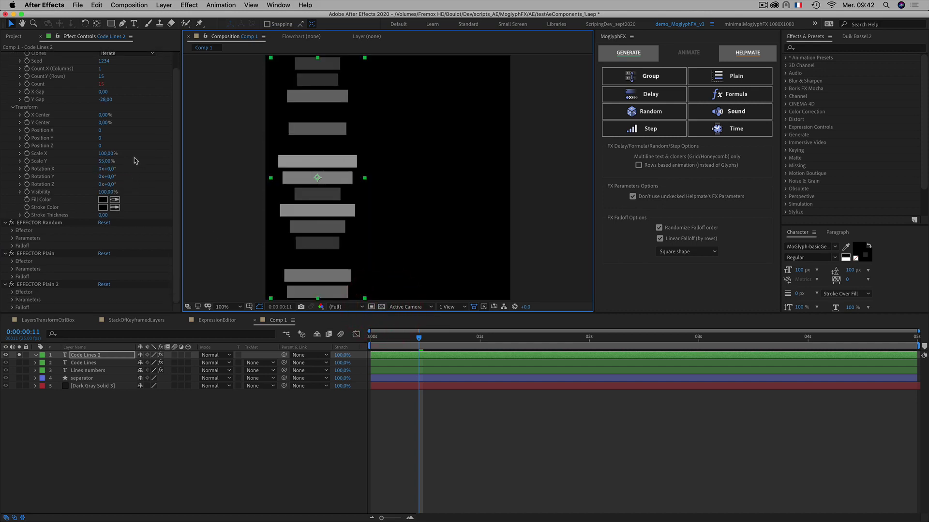
scroll(136, 160, up, 1)
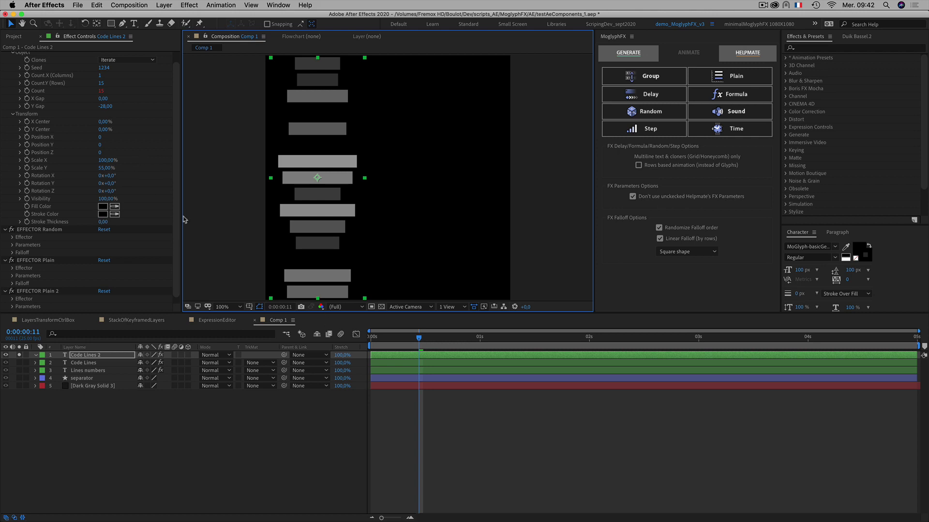
click(11, 230)
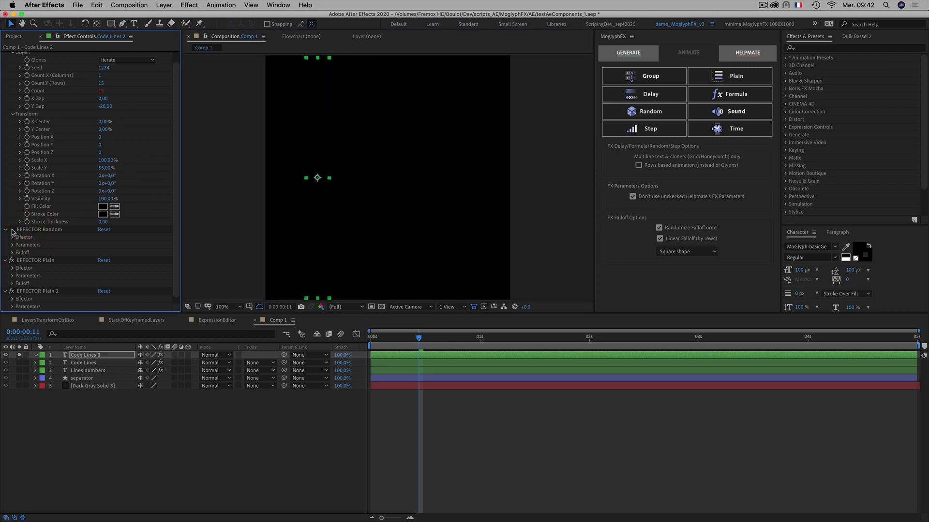
click(100, 209)
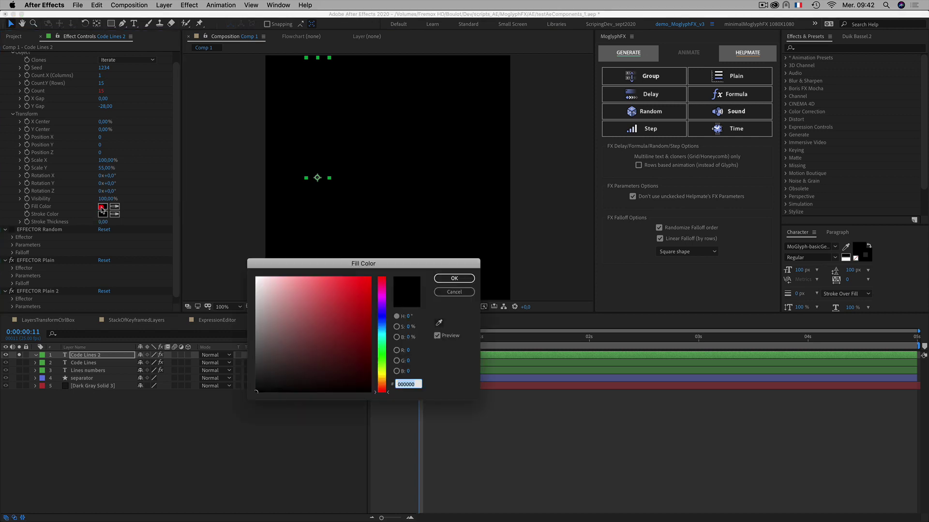
drag(341, 327, 243, 269)
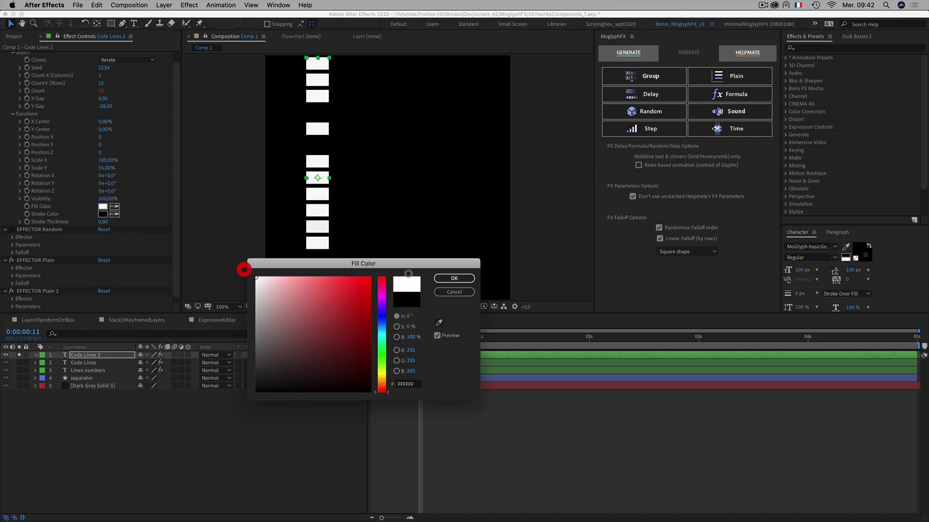
click(447, 279)
click(12, 230)
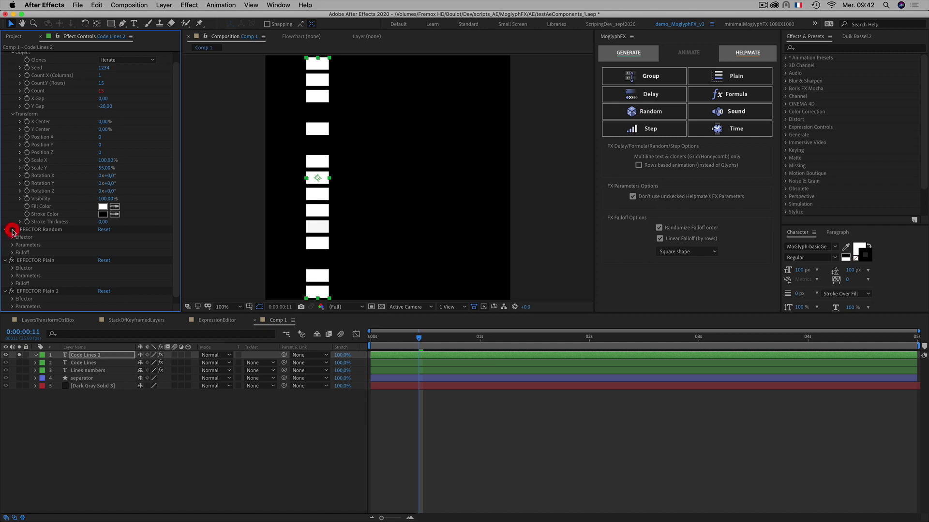
Preview Code Lines 2 without EFFECTOR Random, and remove that effector from the layer with MoglyphFX's Remove Effect.
scroll(69, 189, down, 1)
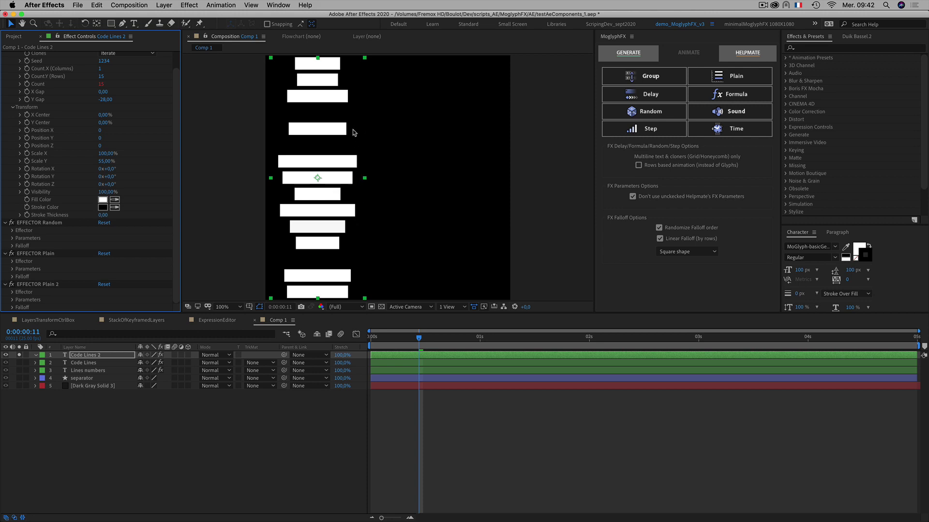
click(12, 223)
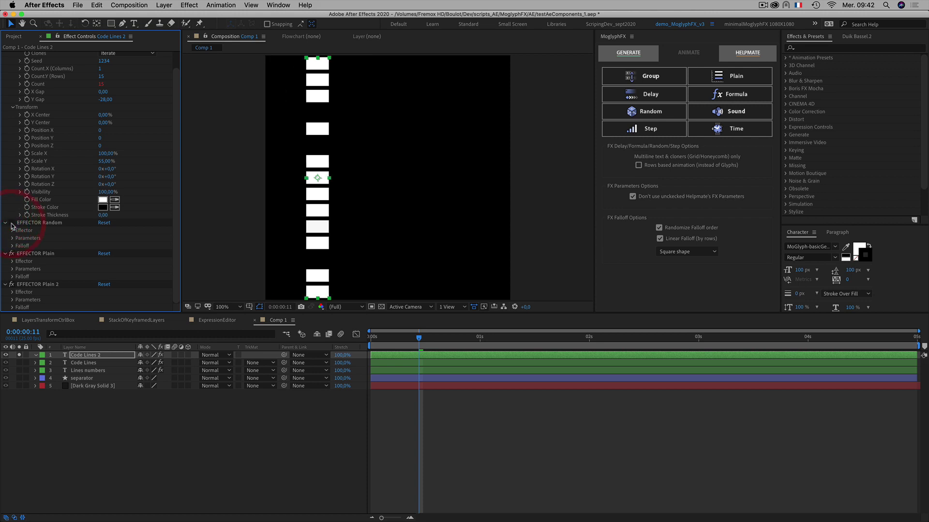
click(11, 224)
click(82, 437)
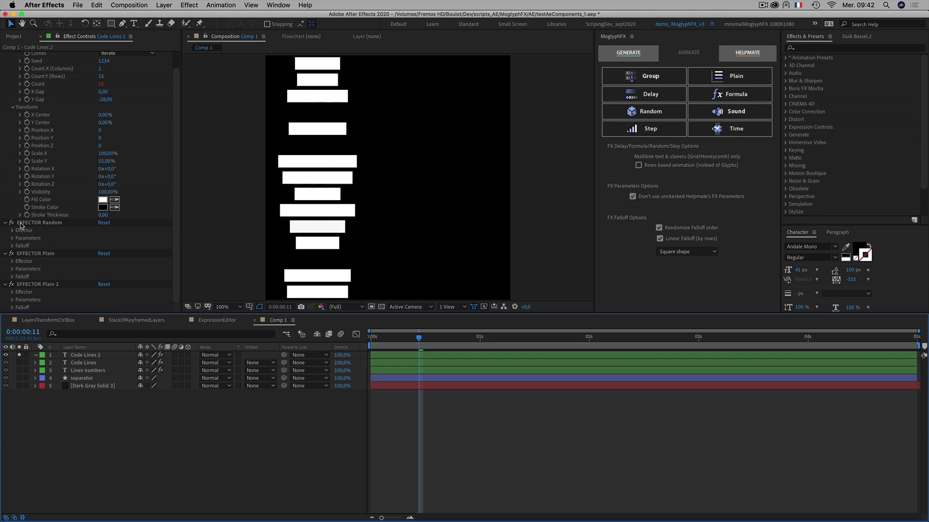
click(25, 223)
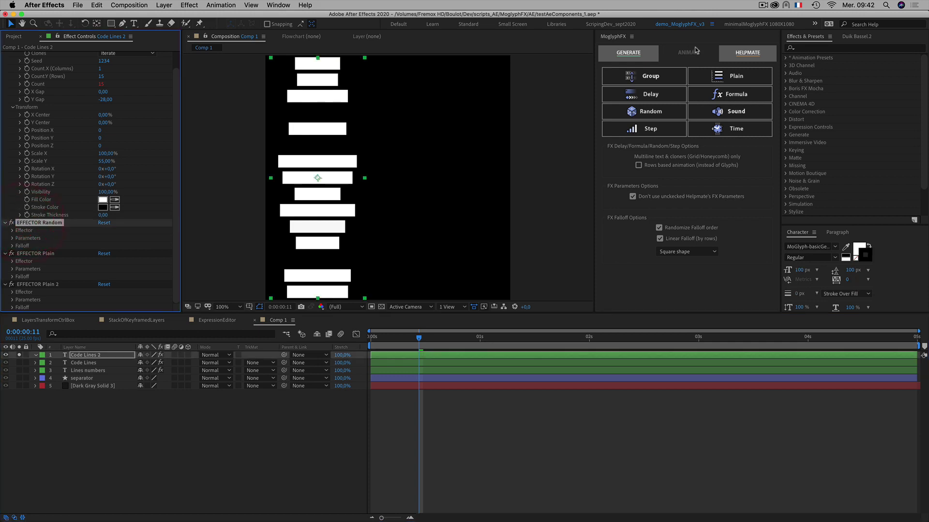
click(726, 56)
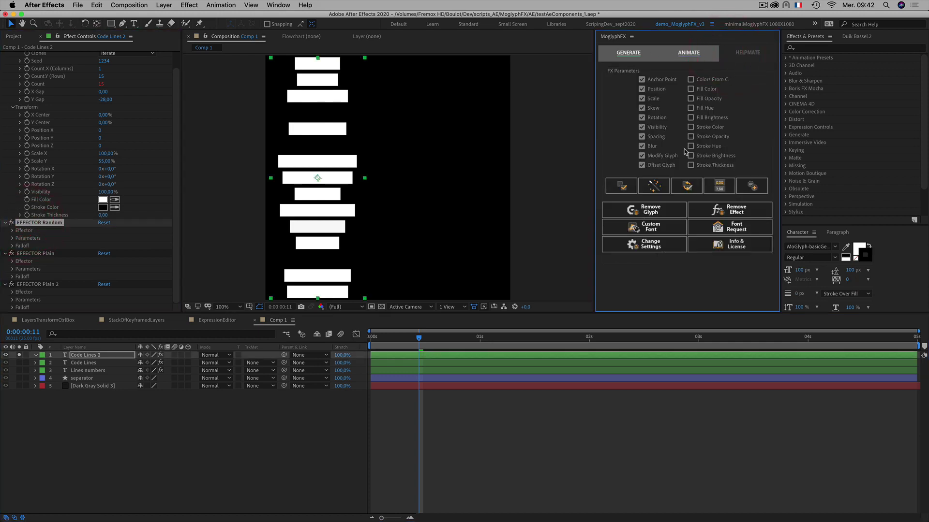
click(752, 213)
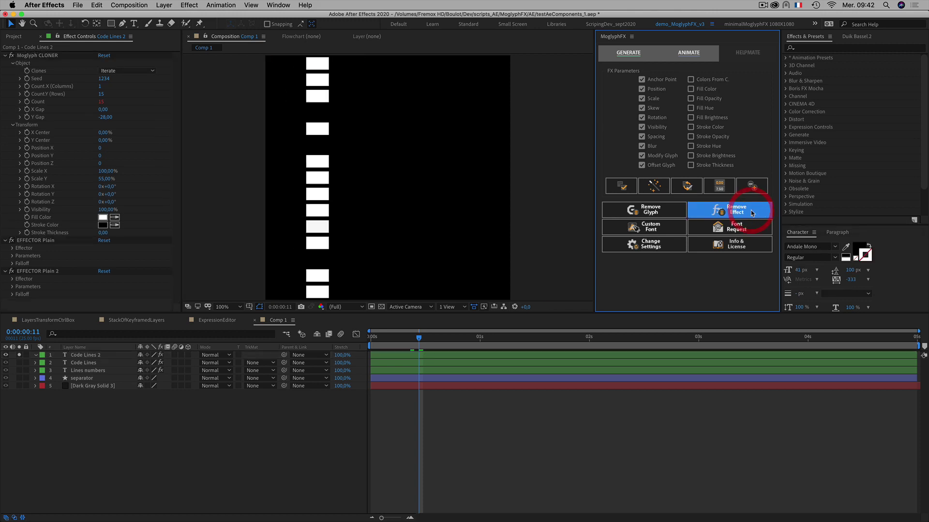
Set Scale X to 300% and Scale Y to 50% in Code Lines 2's Moglyph CLONER.
click(132, 158)
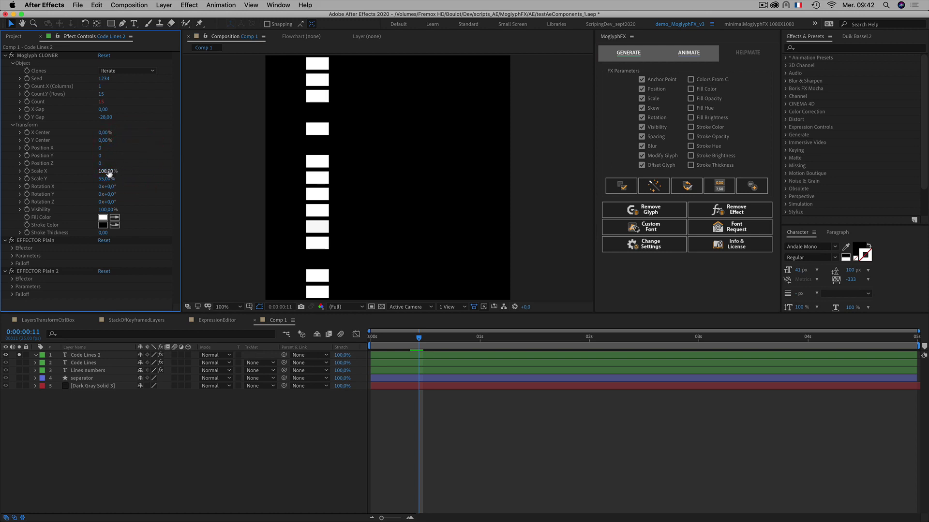
drag(108, 172, 170, 174)
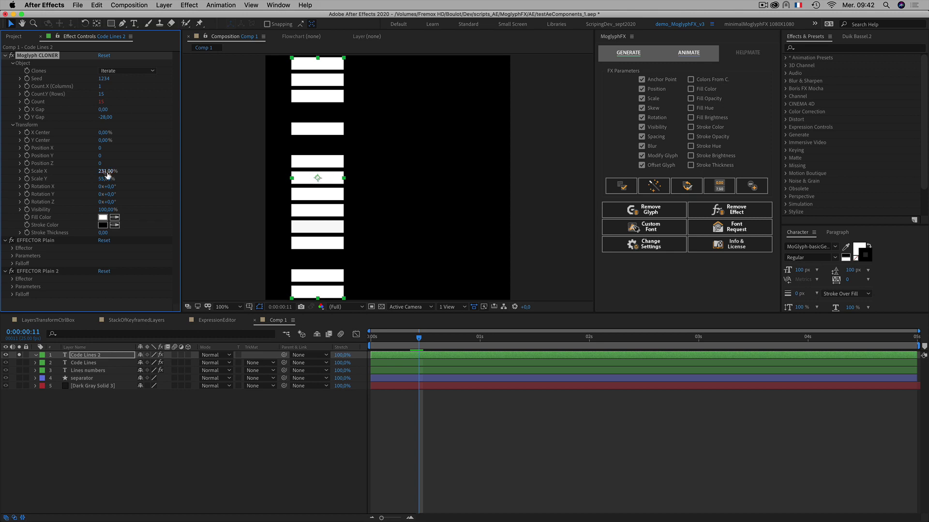
drag(107, 172, 140, 174)
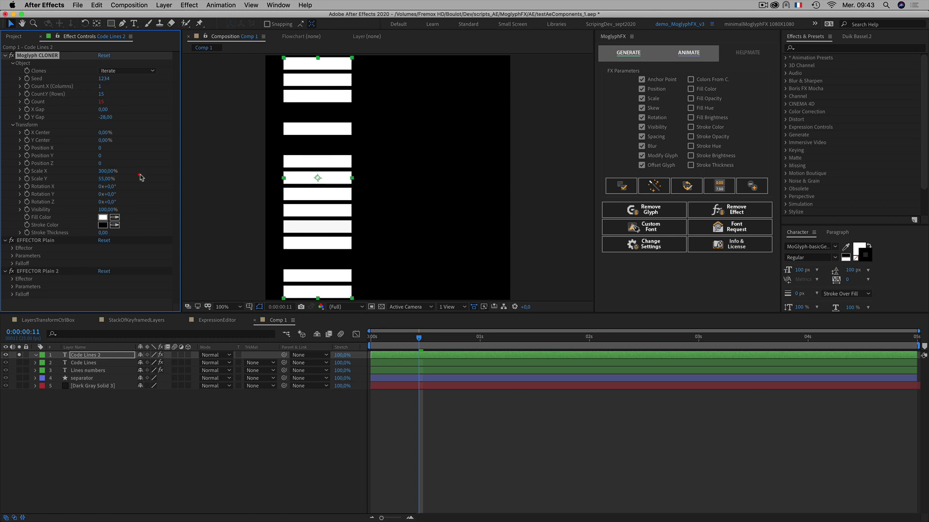
mouse_move(107, 179)
mouse_down()
mouse_move(121, 180)
mouse_move(99, 178)
mouse_up()
click(107, 179)
text(50)
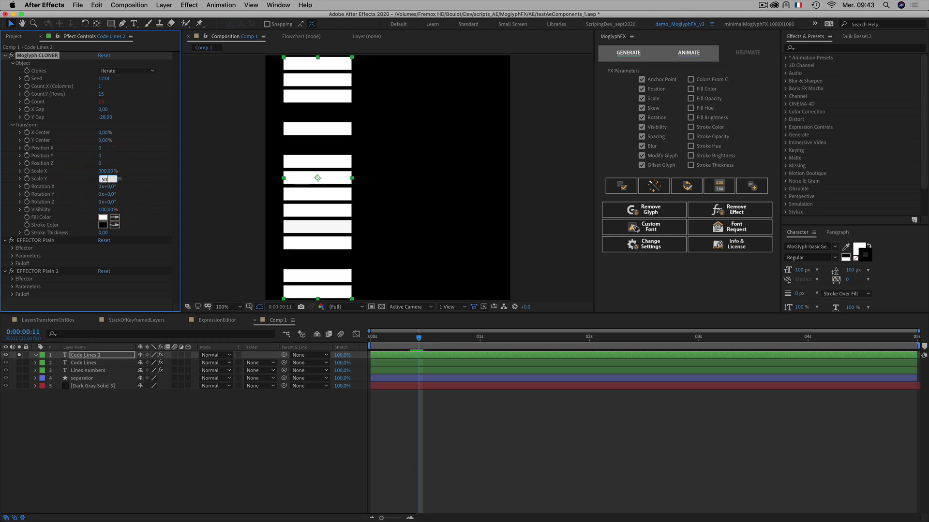
click(150, 176)
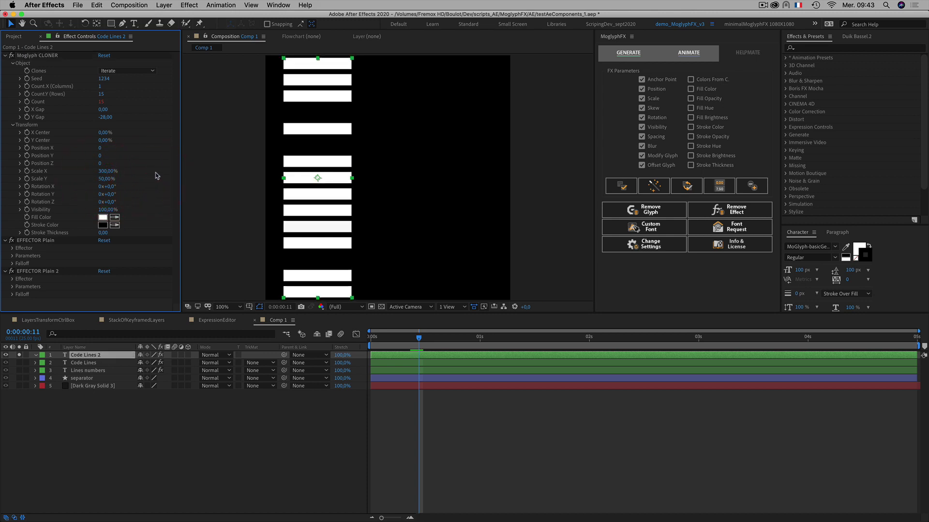
Unsolo the Code Lines 2 layer and inspect how its white bars cover the colored code lines.
click(19, 356)
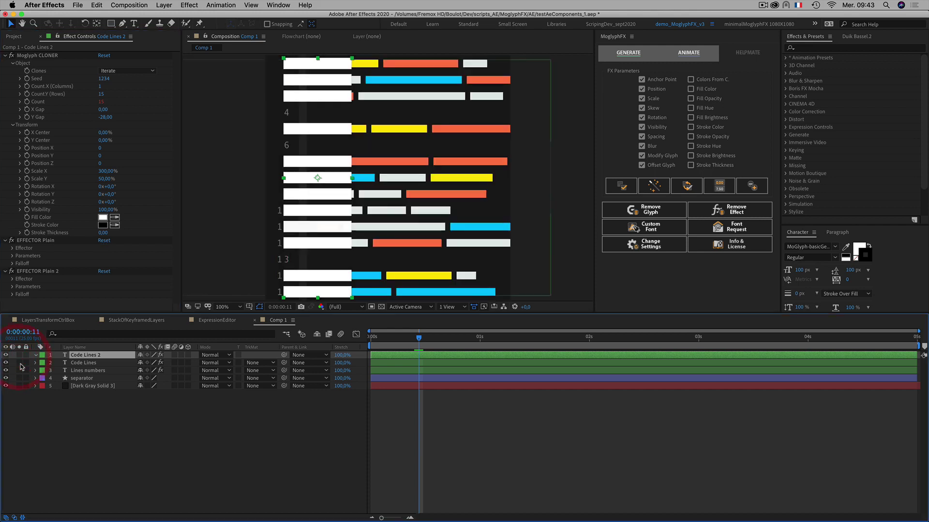
key(period)
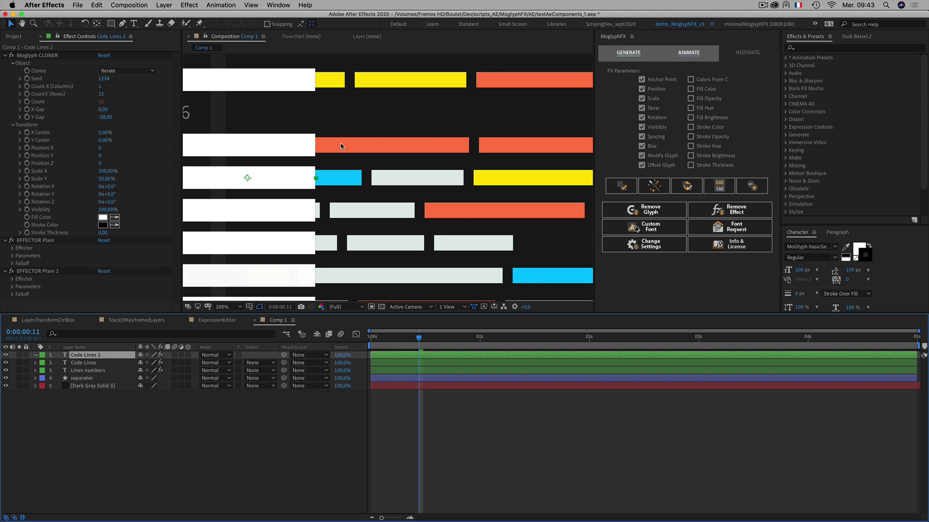
key(comma)
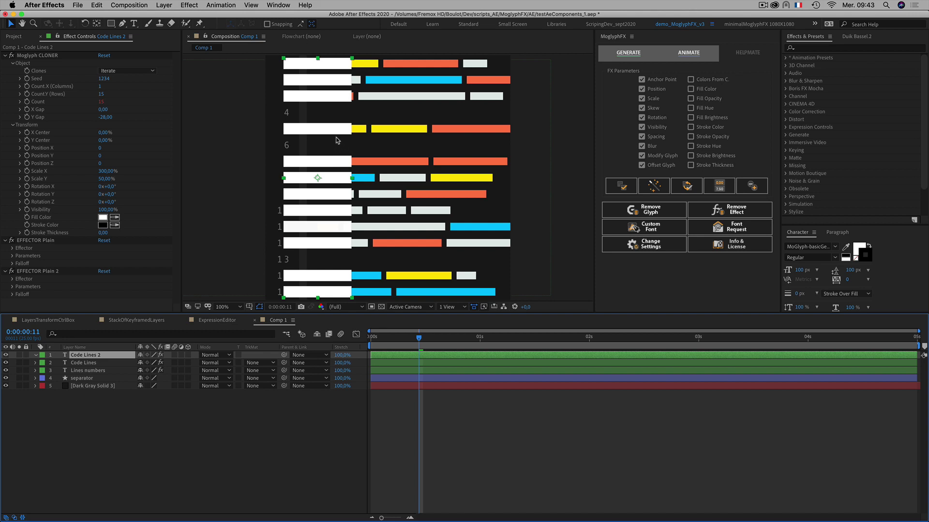
Set the Code Lines layer's track matte to Alpha Inverted Matte "Code Lines 2".
click(101, 445)
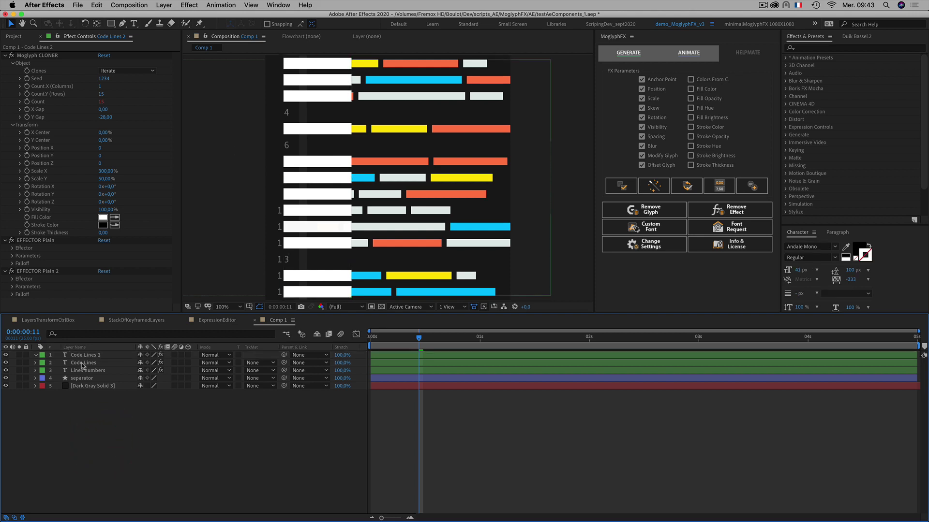
click(83, 362)
click(83, 356)
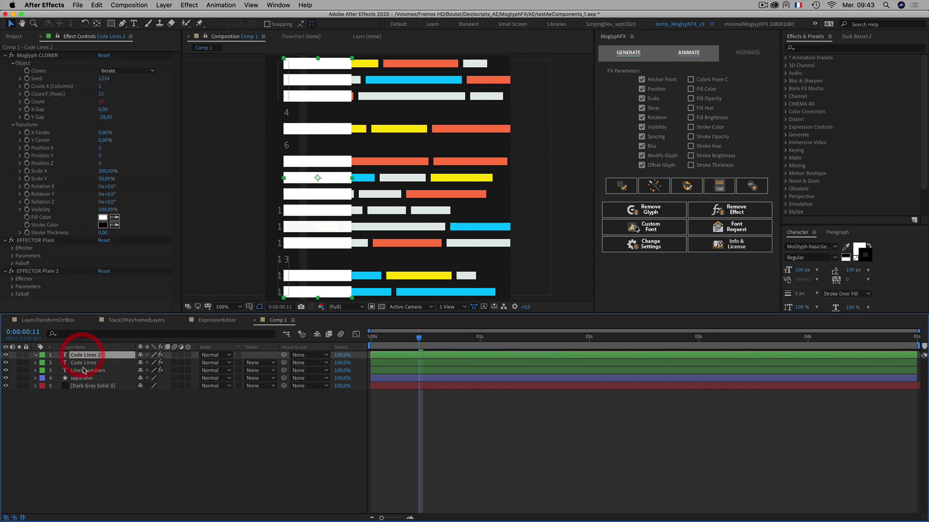
click(83, 364)
click(264, 366)
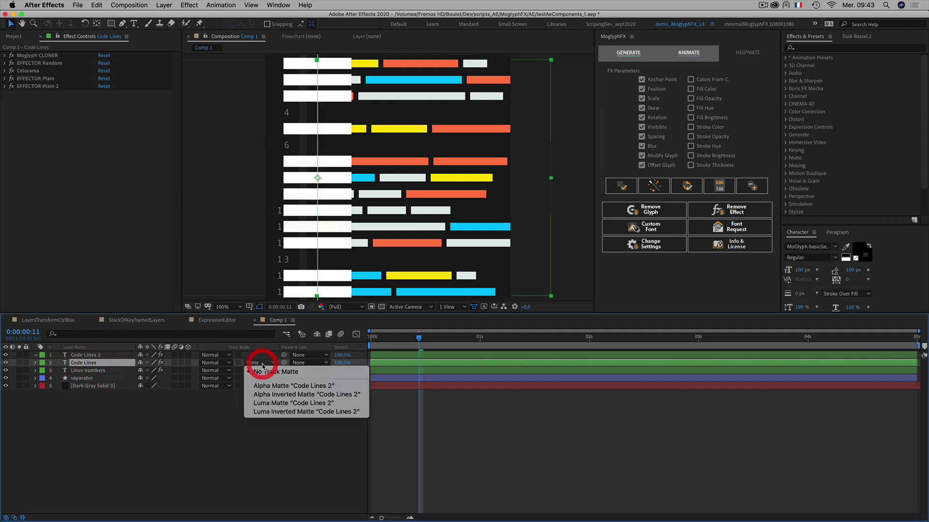
click(279, 396)
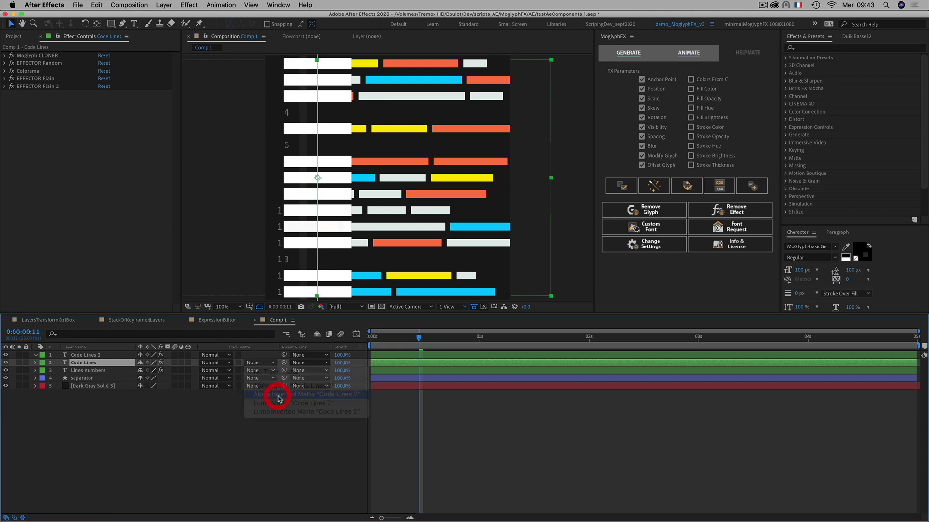
Rename the Code Lines 2 layer to "matte".
click(124, 442)
click(95, 356)
key(Return)
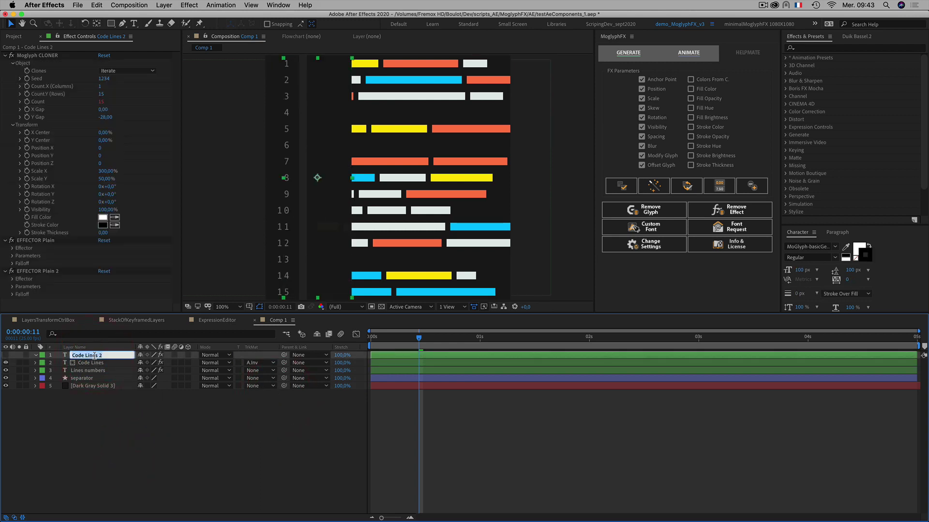
text(matte)
click(130, 430)
Reveal the matte layer's RandomizeSource expression from the Falloff of its EFFECTOR Plain 2.
click(82, 355)
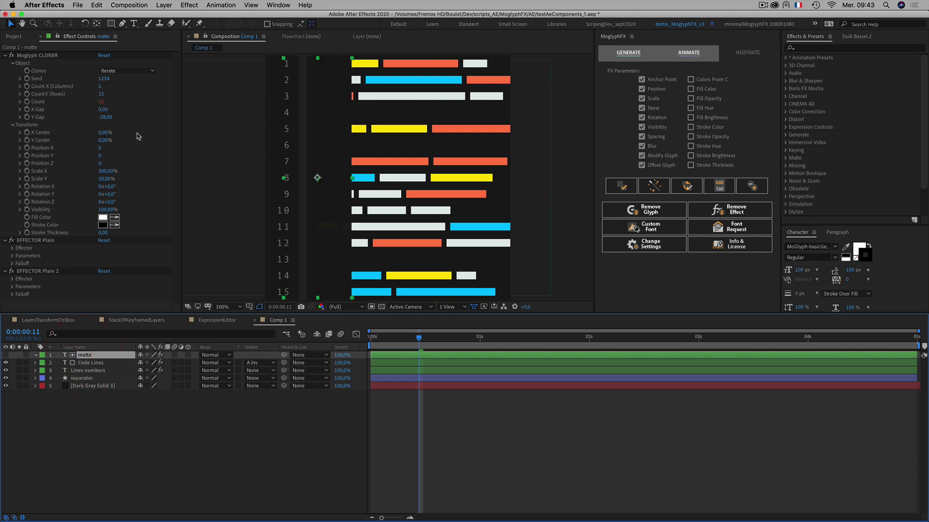
click(12, 294)
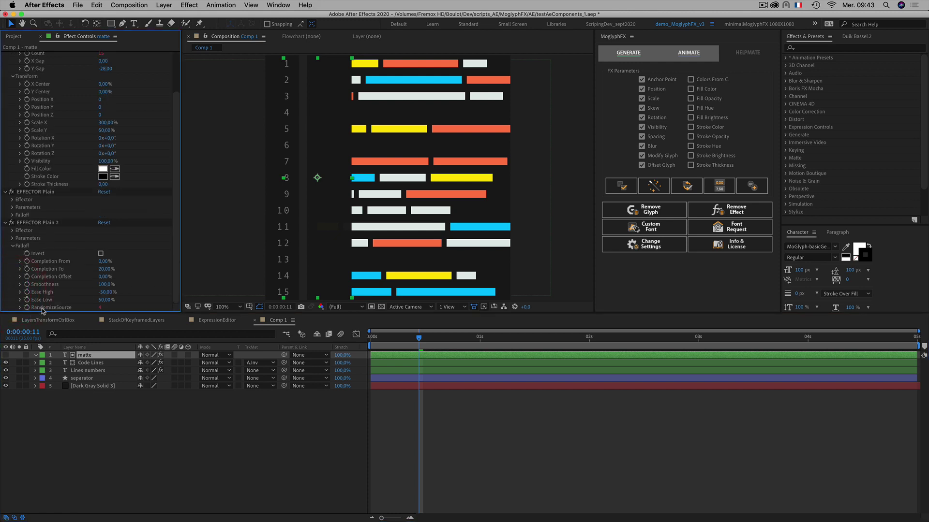
double_click(42, 309)
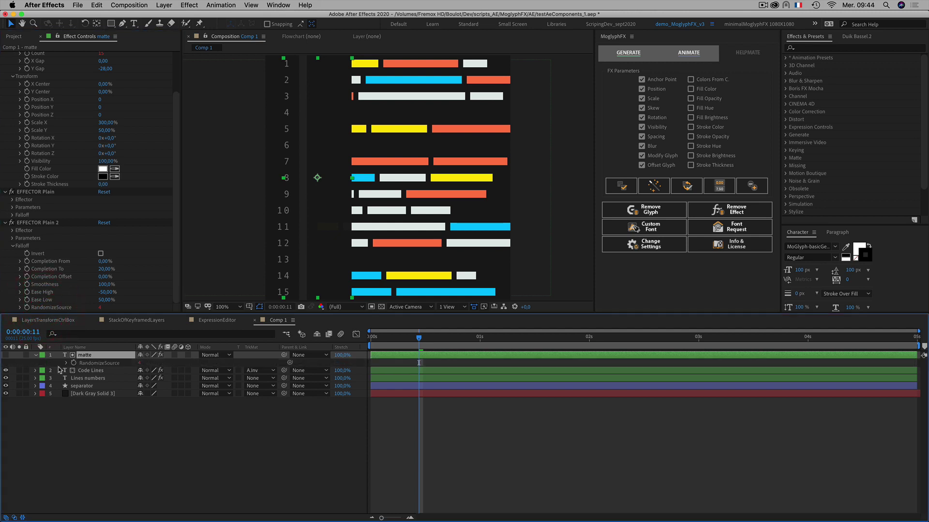
alt+click(73, 363)
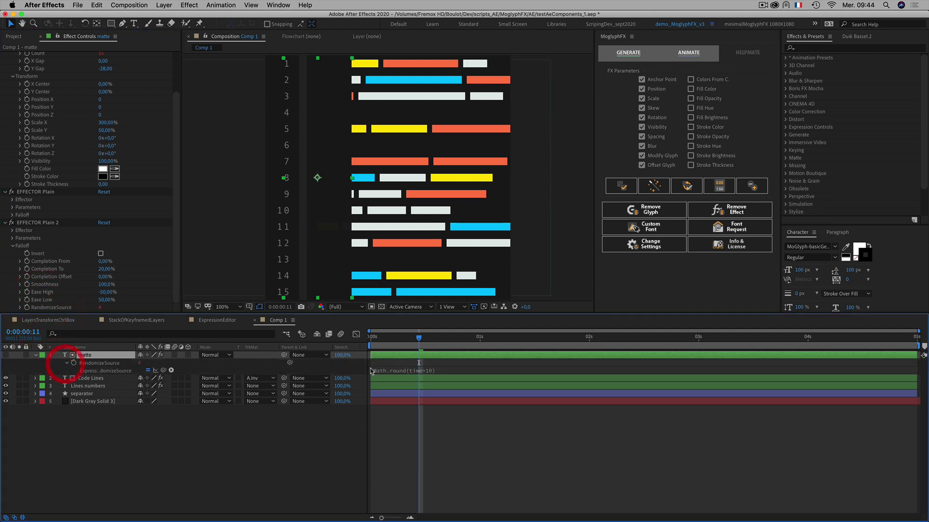
click(420, 370)
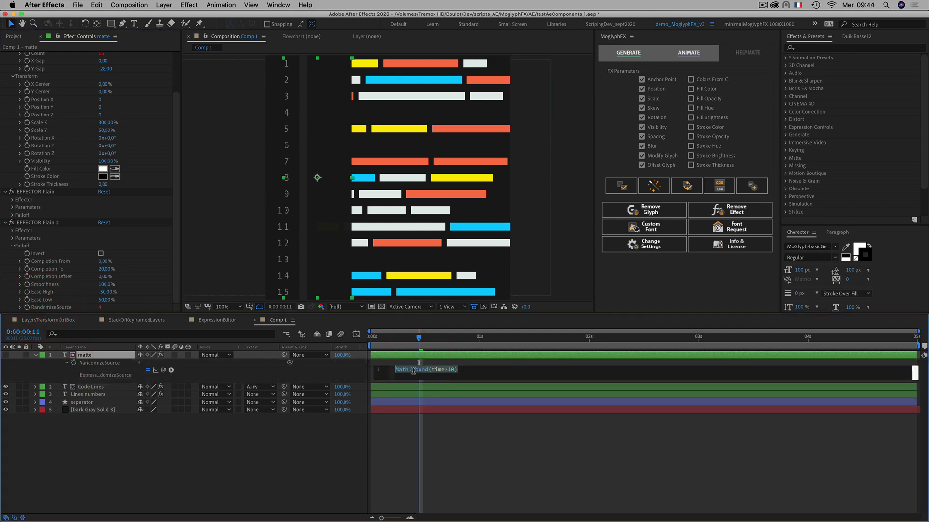
Reveal the RandomizeSource expression of EFFECTOR Plain 2 on the Code Lines layer to compare it with the matte's expression.
click(88, 387)
click(6, 88)
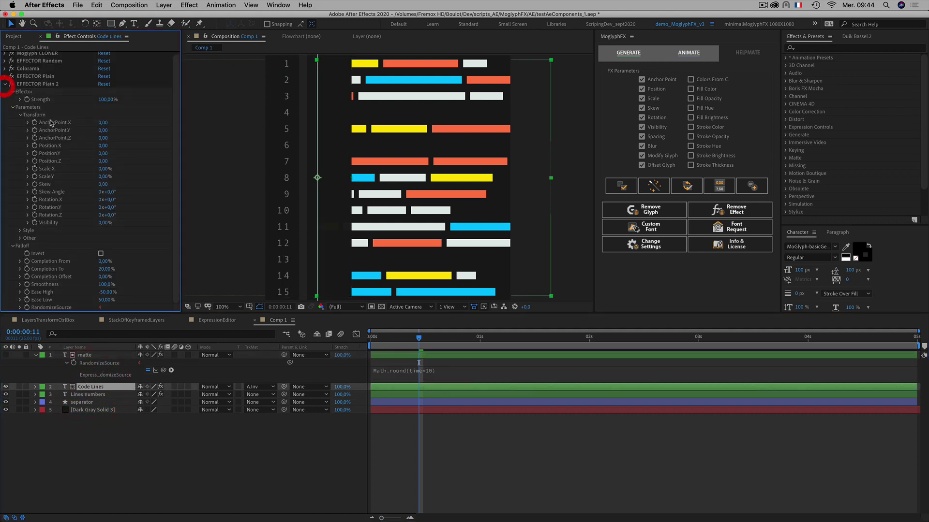
click(12, 109)
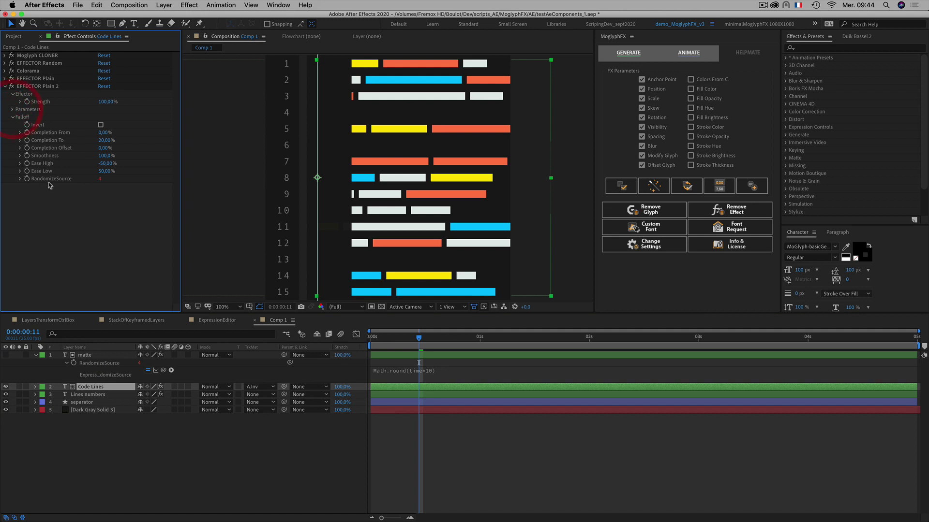
click(47, 179)
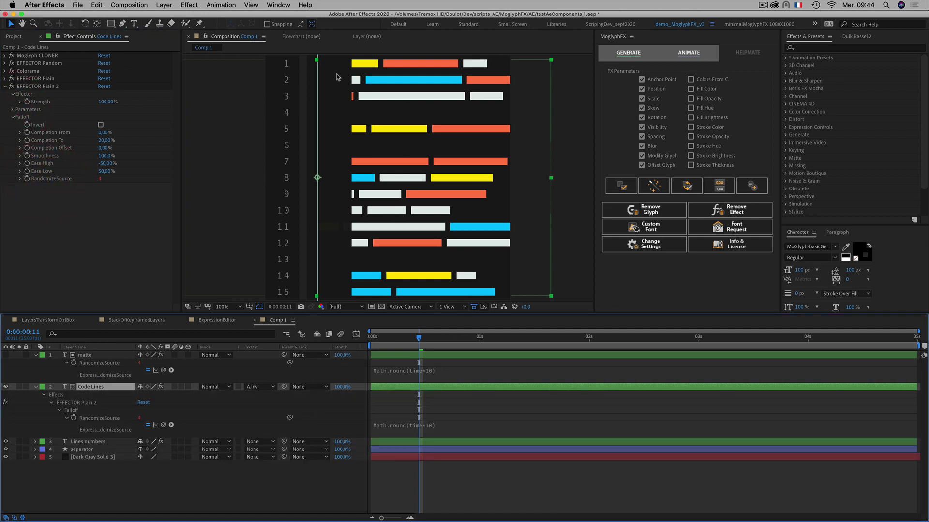
click(28, 410)
Change the matte layer's RandomizeSource expression to Math.round(time*10+1000), and collapse the properties of the matte and Code Lines layers.
click(411, 372)
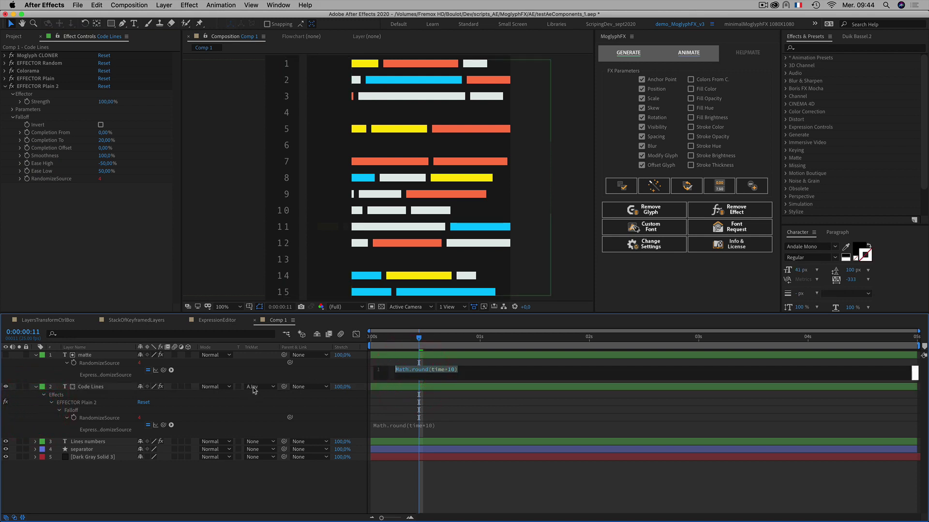
click(465, 371)
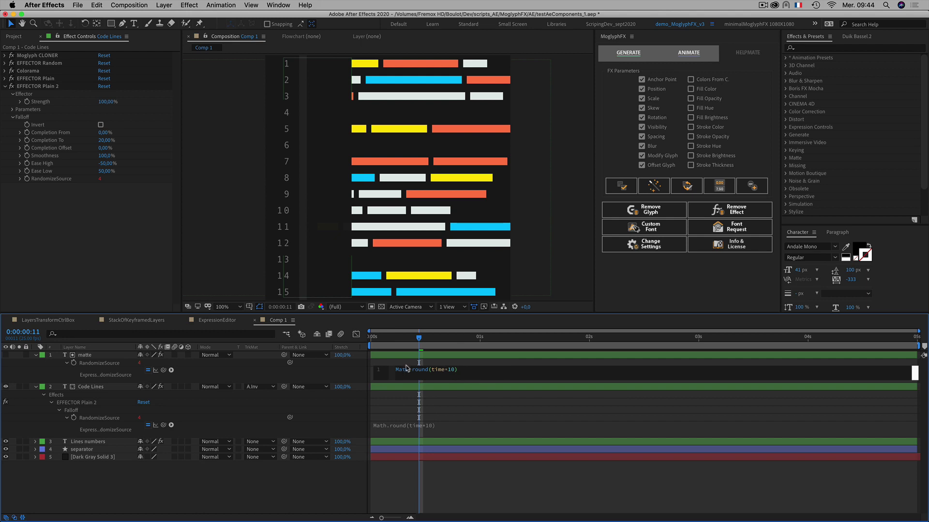
click(455, 371)
click(31, 373)
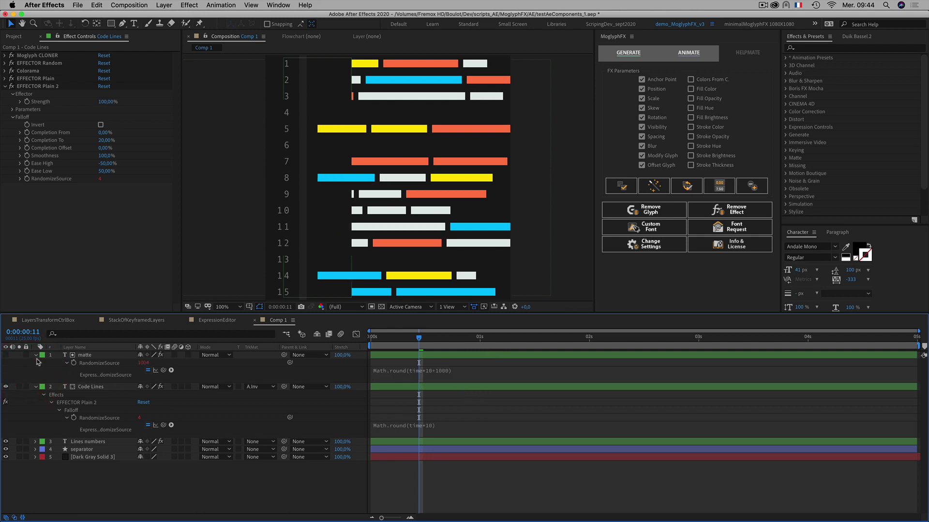
click(36, 386)
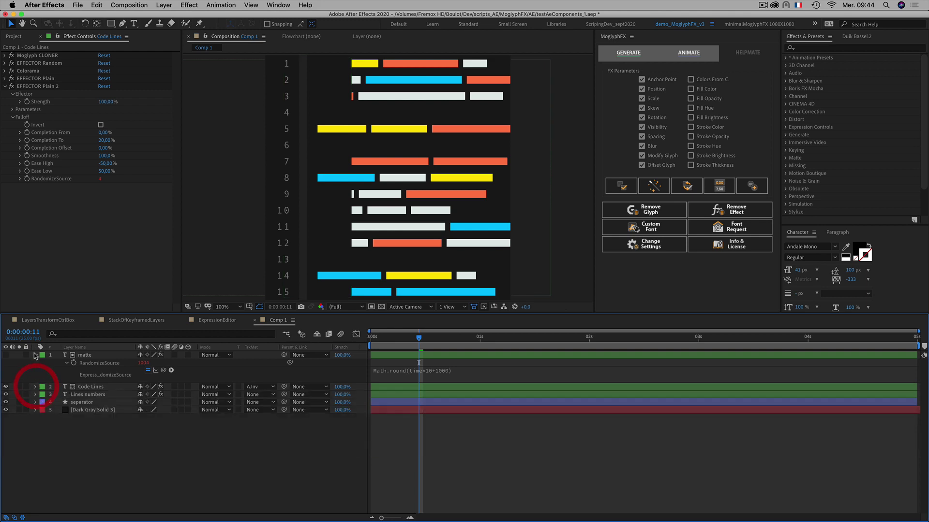
click(36, 355)
click(88, 440)
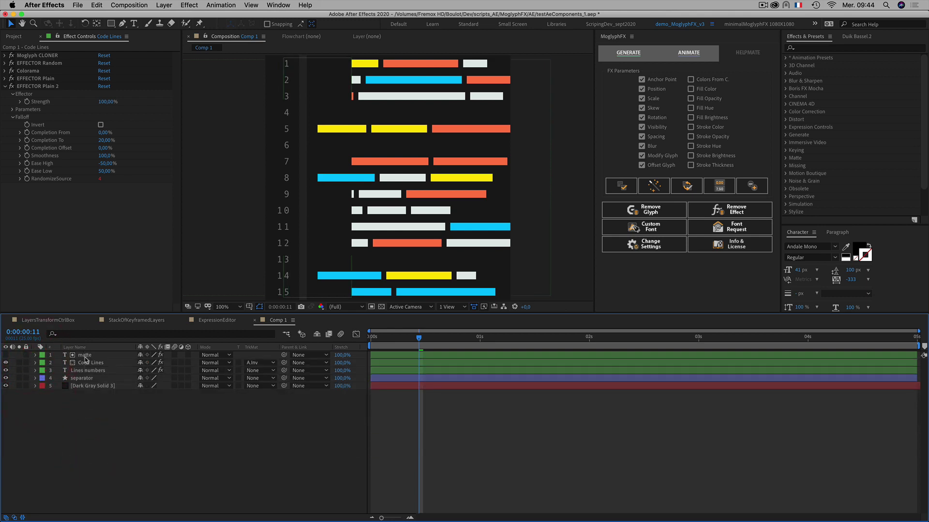
Try different Completion To values up to 100% in the Falloff of the matte layer's EFFECTOR Plain 2.
click(85, 356)
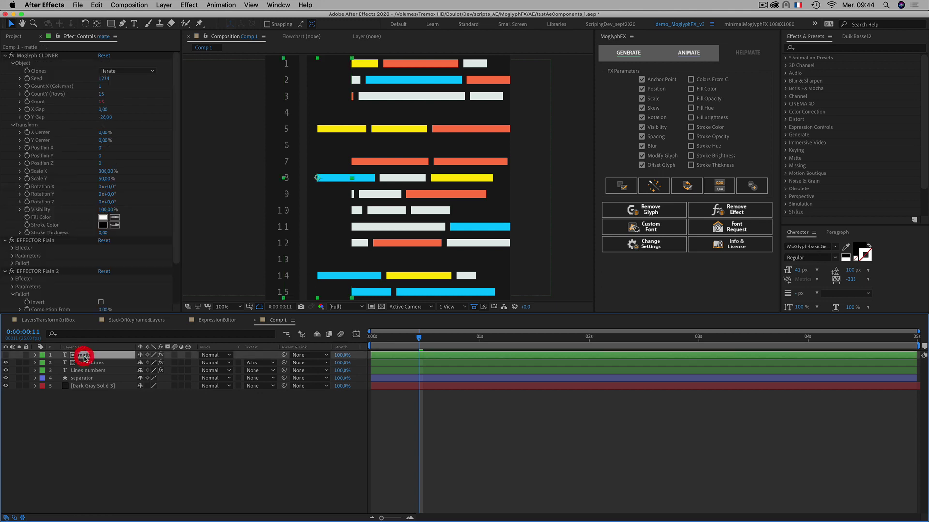
click(6, 241)
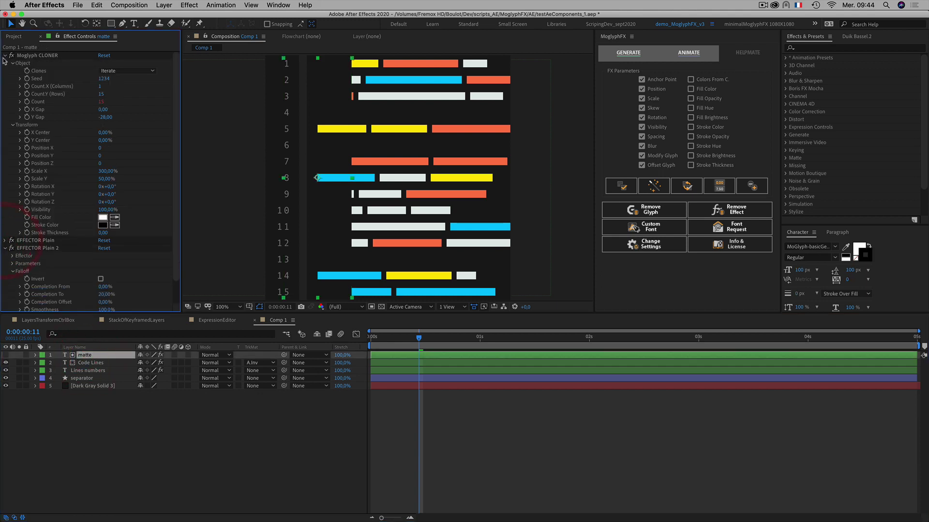
click(5, 56)
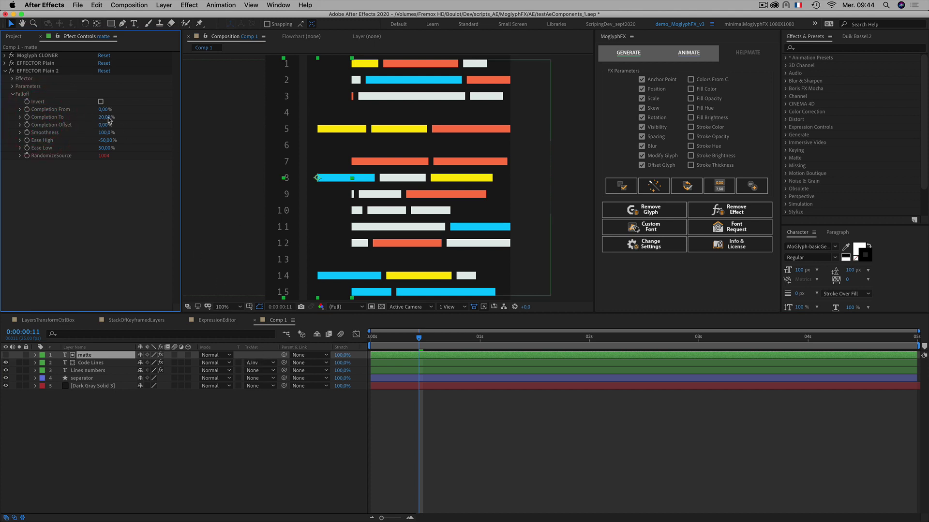
drag(106, 117, 158, 120)
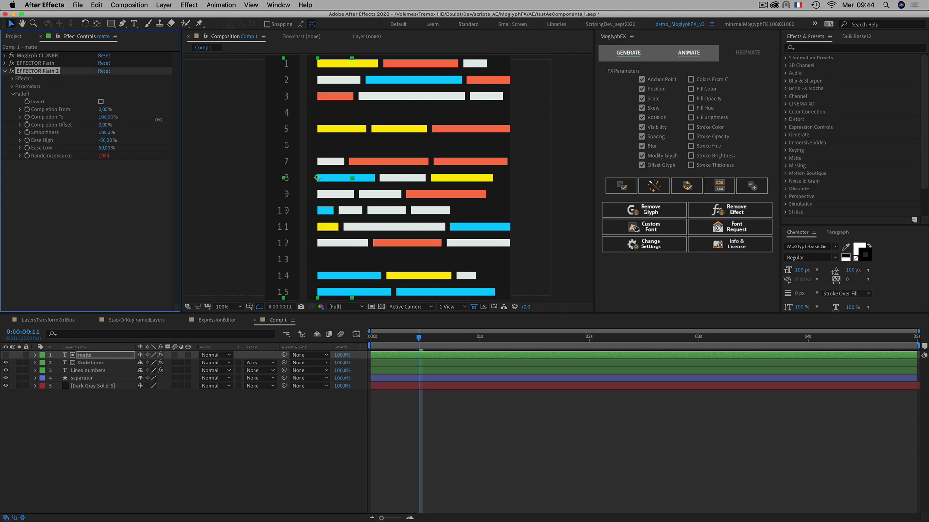
drag(131, 120, 104, 116)
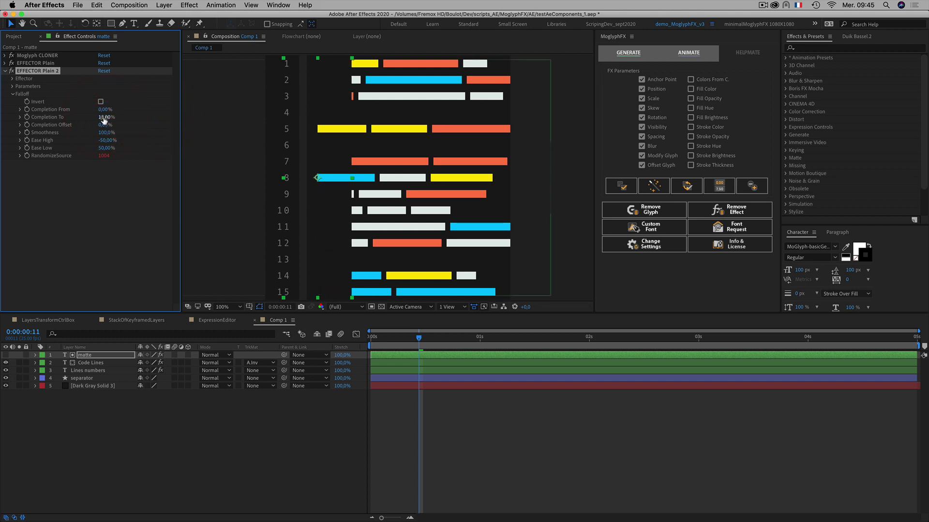
click(106, 117)
double_click(108, 118)
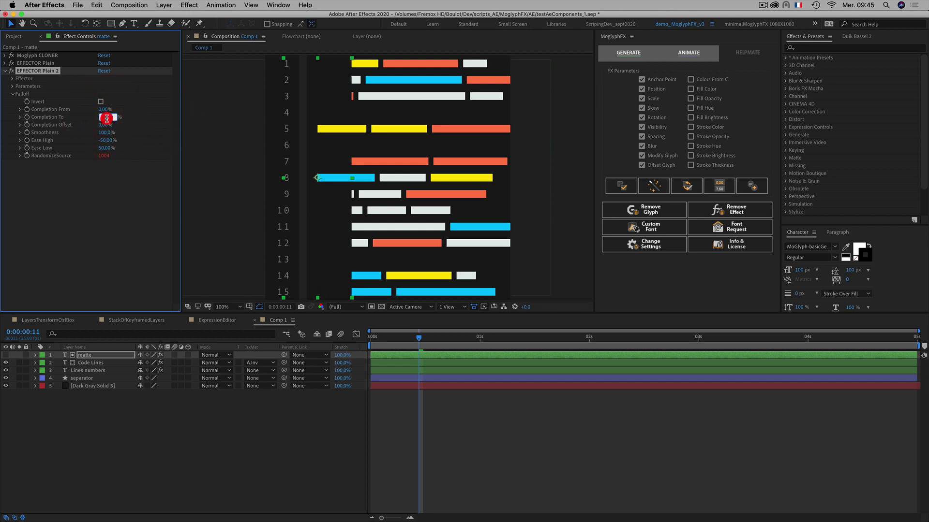
text(100)
click(115, 231)
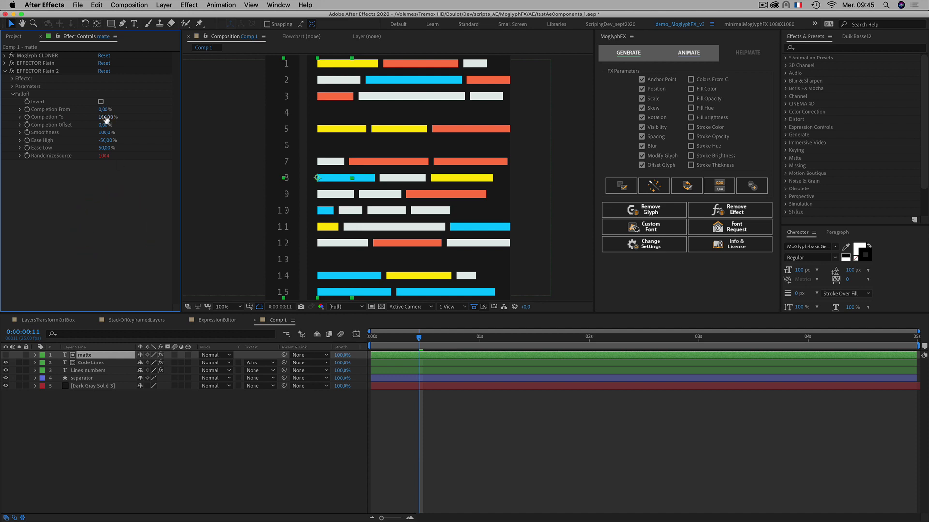
Try a Completion To of 80% in the matte's EFFECTOR Plain 2 Falloff.
click(106, 117)
text(80)
click(127, 253)
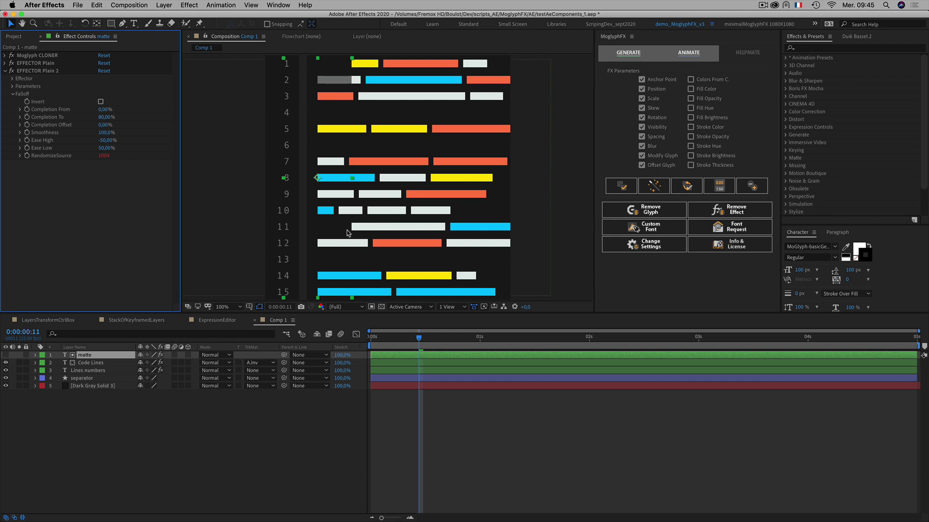
Set Completion To to 75% in the matte's EFFECTOR Plain 2 Falloff and deselect the layer.
click(106, 117)
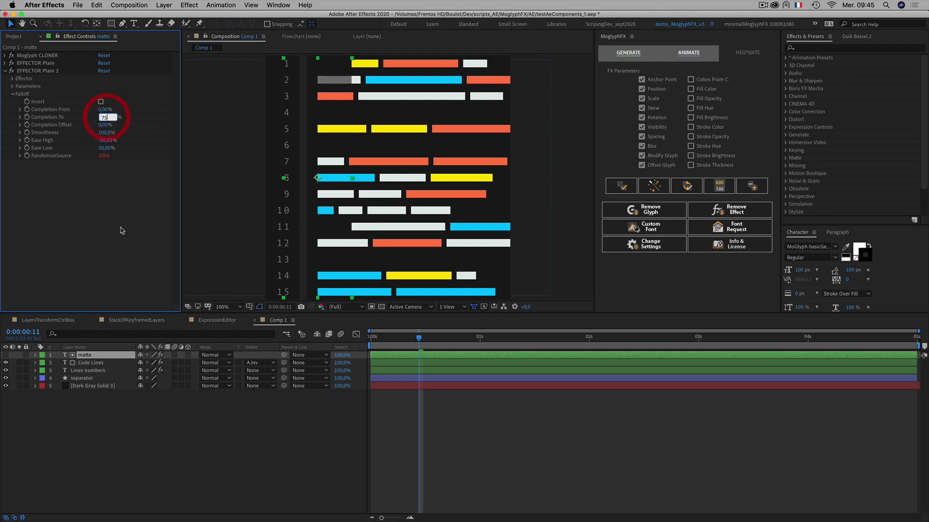
text(75)
click(120, 230)
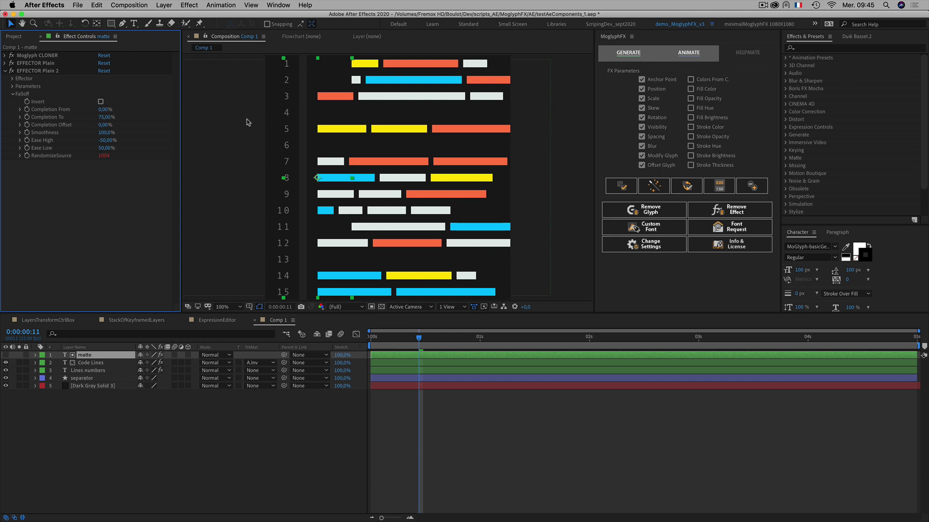
click(314, 449)
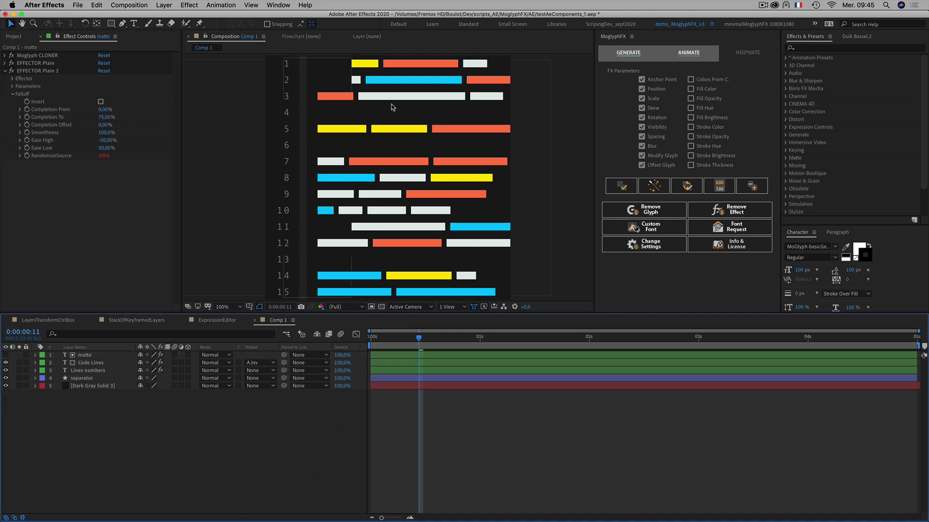
Compare the code lines in Comp 1 with those in the ExpressionEditor composition, and return to Comp 1.
drag(392, 115, 393, 131)
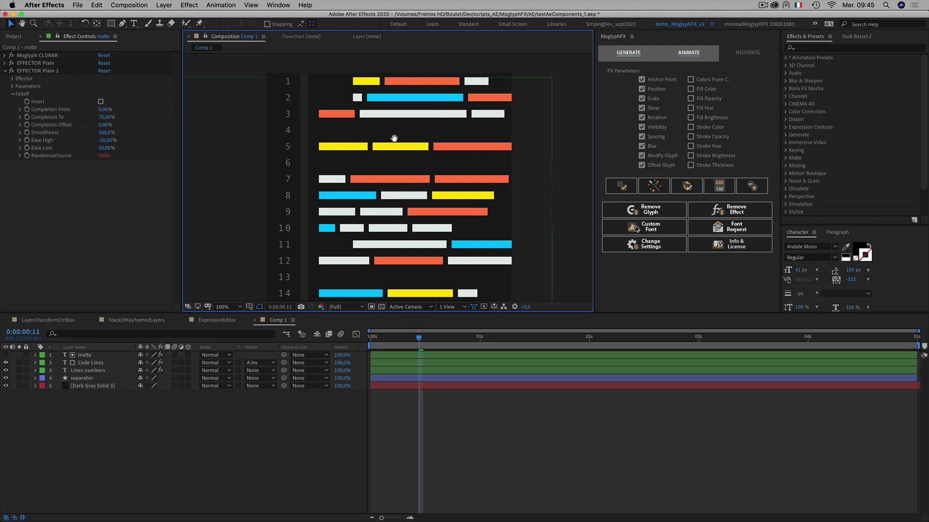
drag(394, 139, 385, 107)
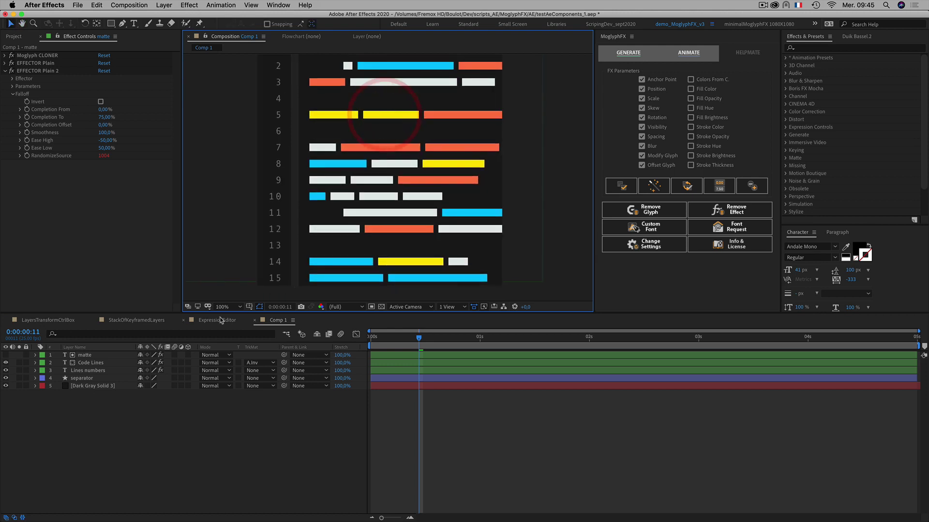
click(221, 319)
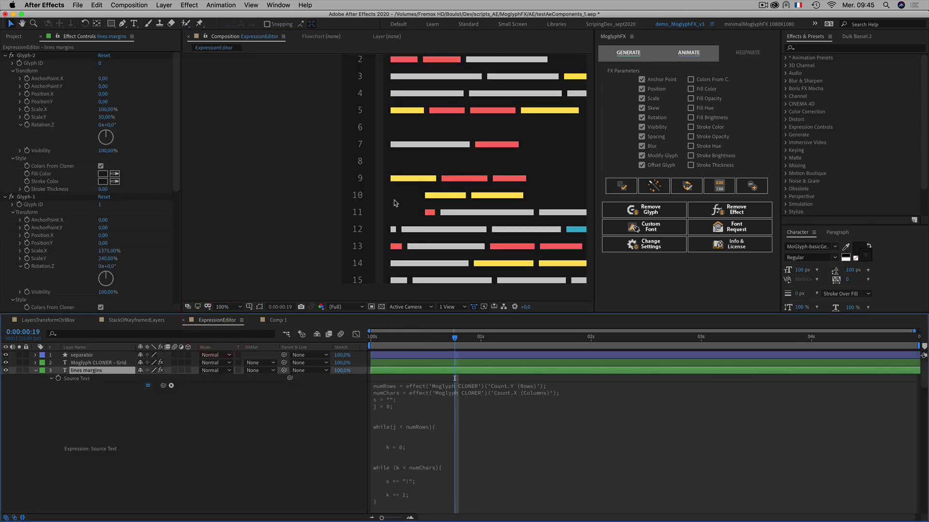
click(273, 321)
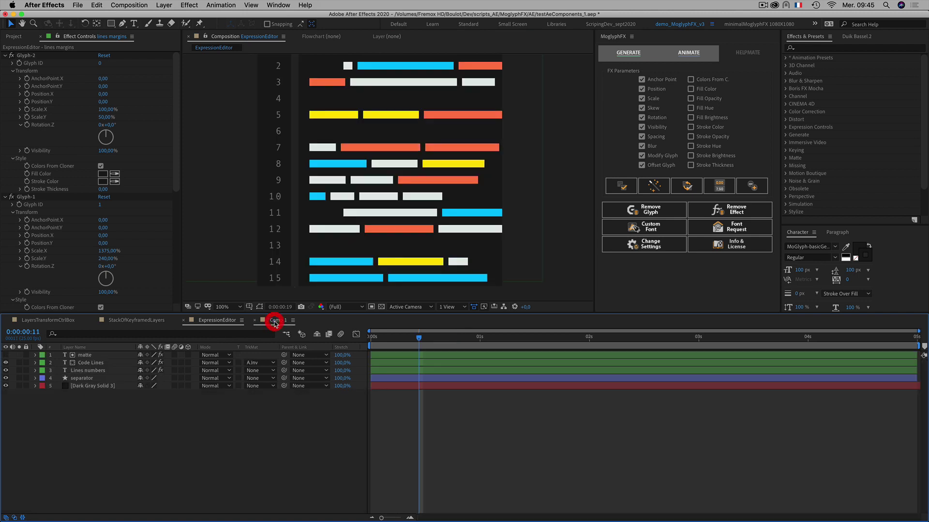
click(257, 438)
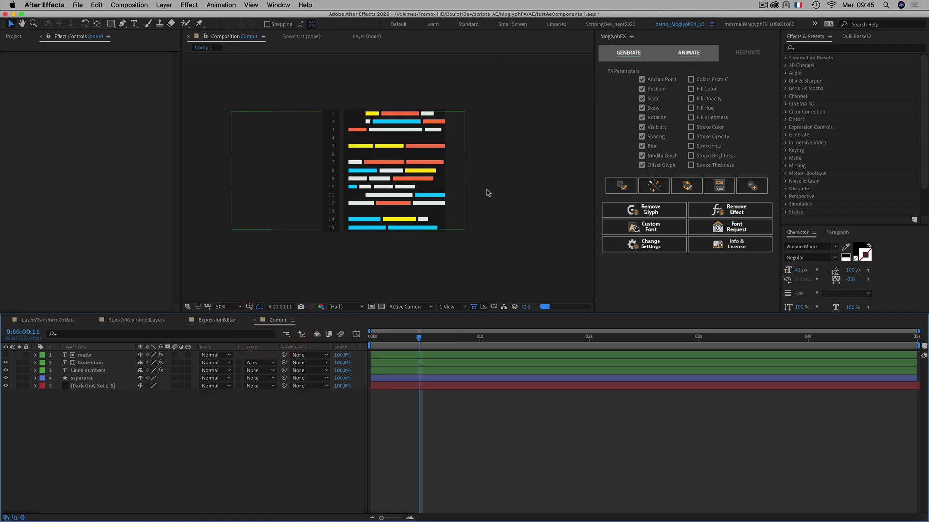
Preview Comp 1's animation, move the current time to 0:00:00:08, and show MoglyphFX's Generate tools.
key(space)
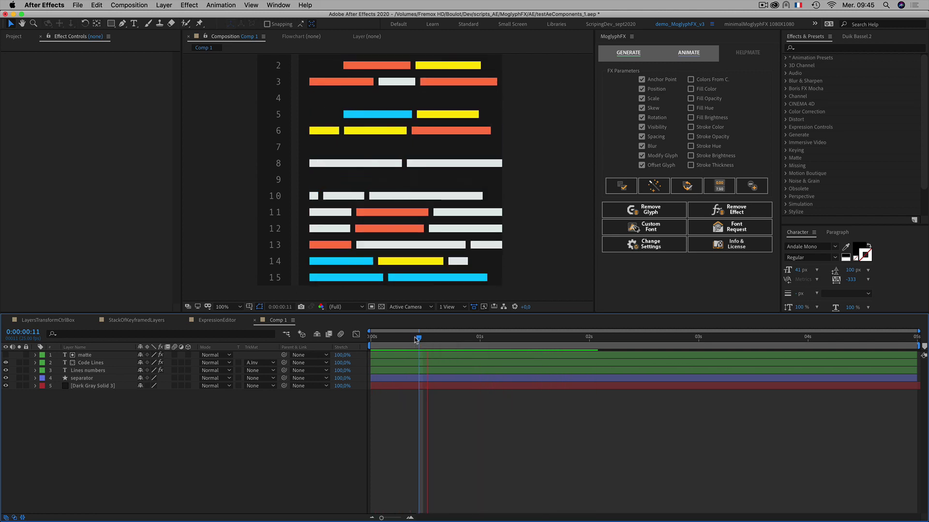
drag(416, 339, 406, 340)
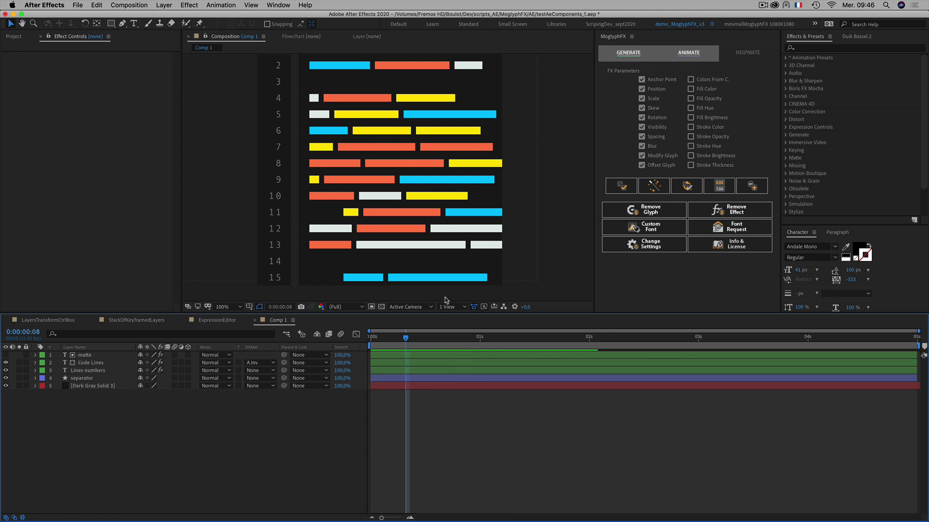
click(610, 53)
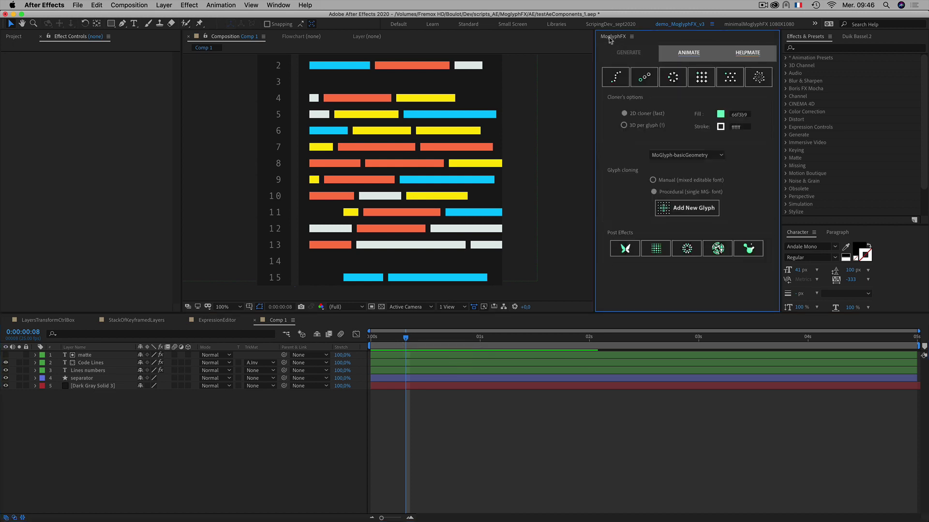